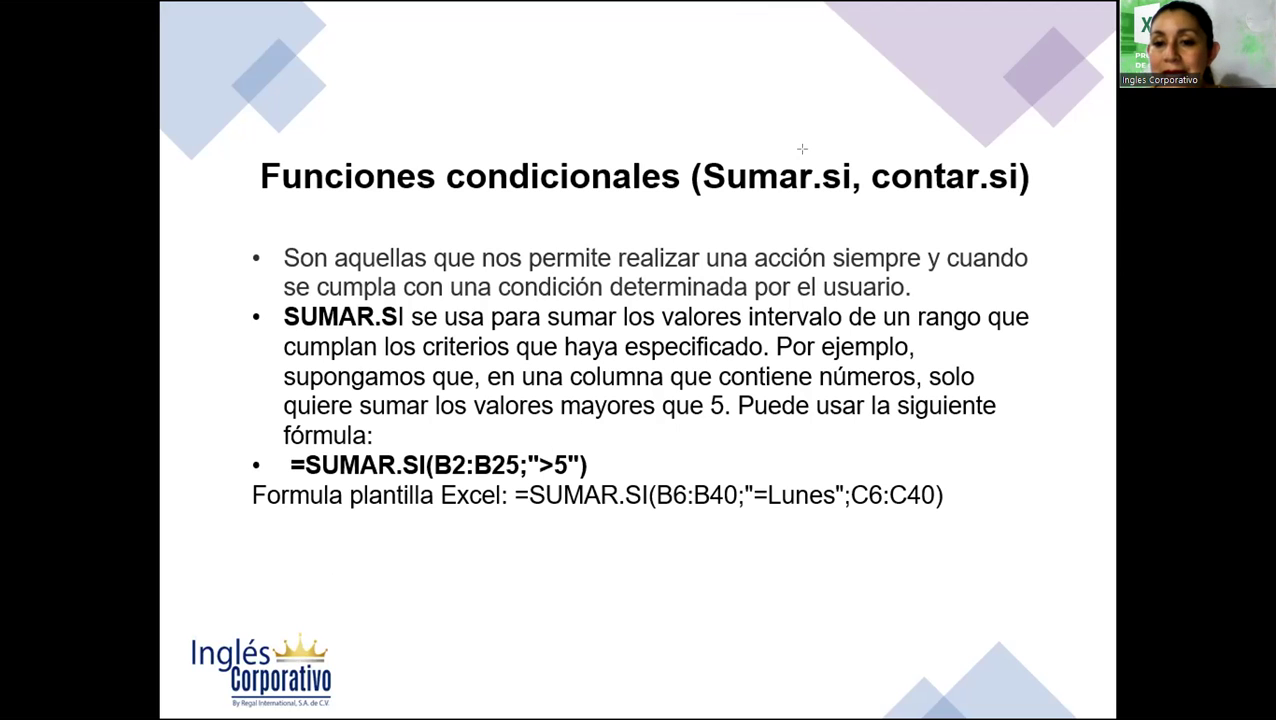
- After erasing trial boxes, frame '(Sumar.si,' in the title and arrow the =SUMAR.SI(B2:B25;">5") bullet
drag(806, 153, 860, 205)
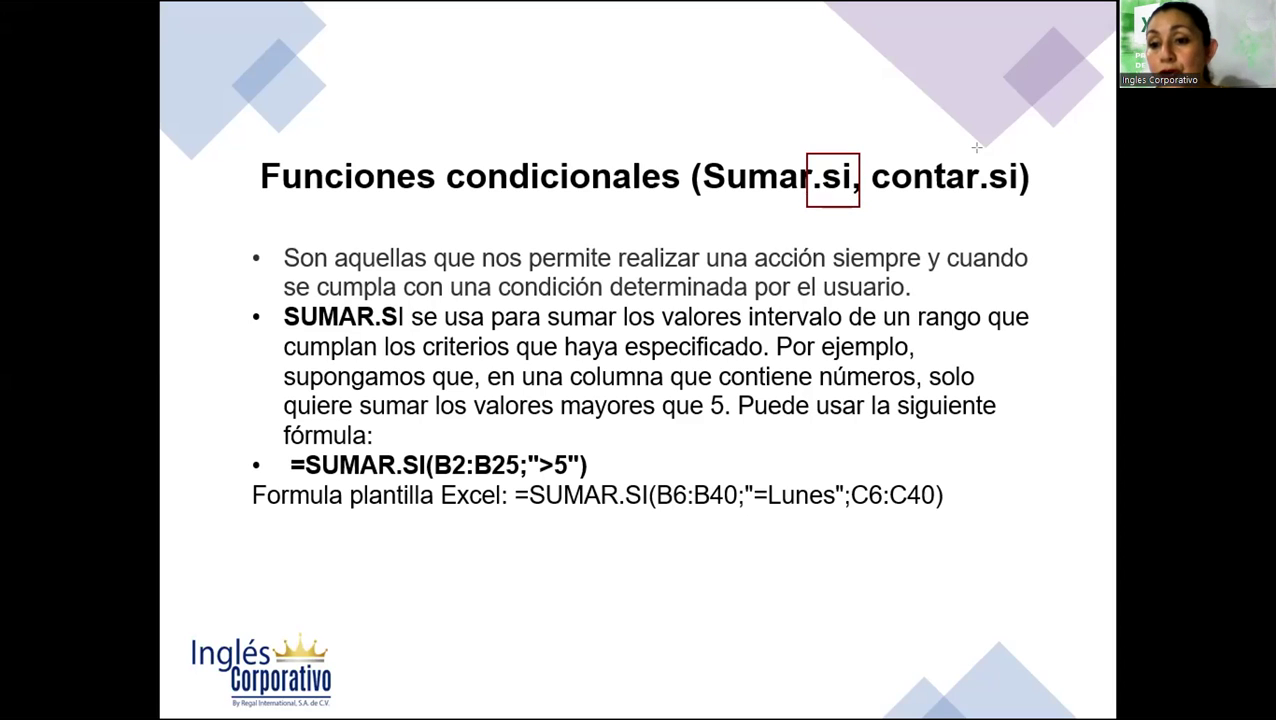
drag(968, 147, 1031, 204)
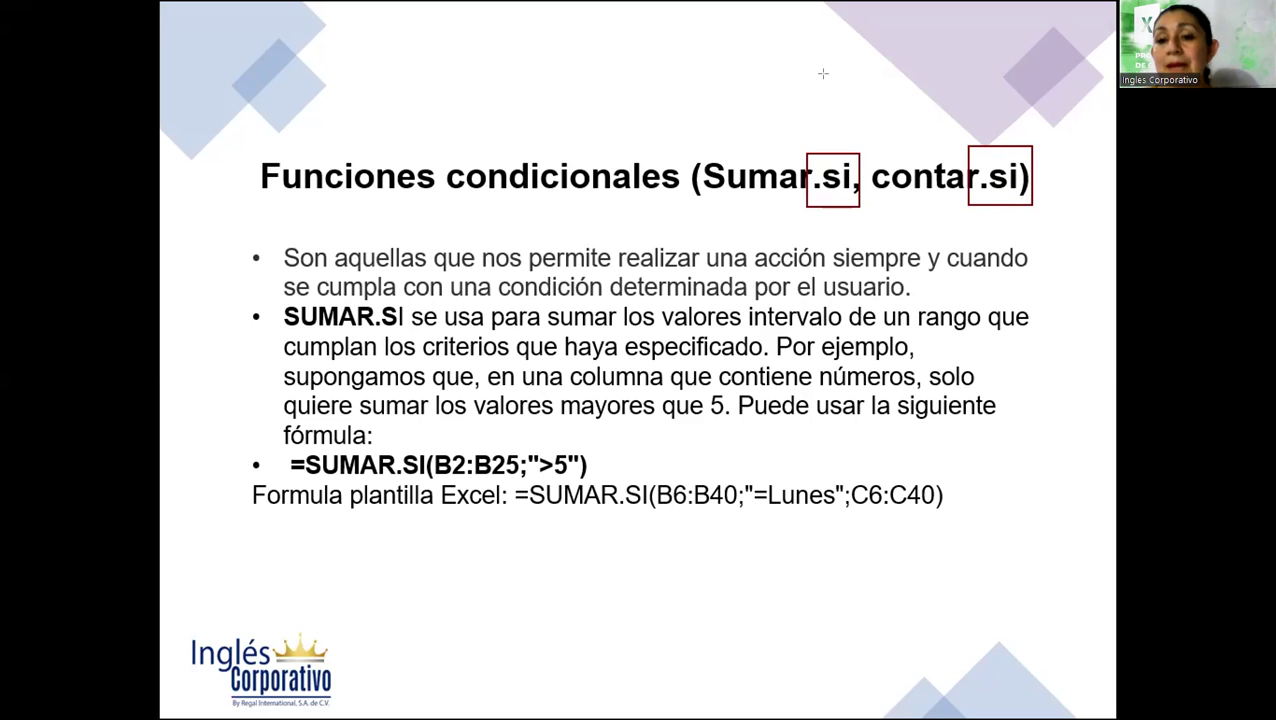
key(e)
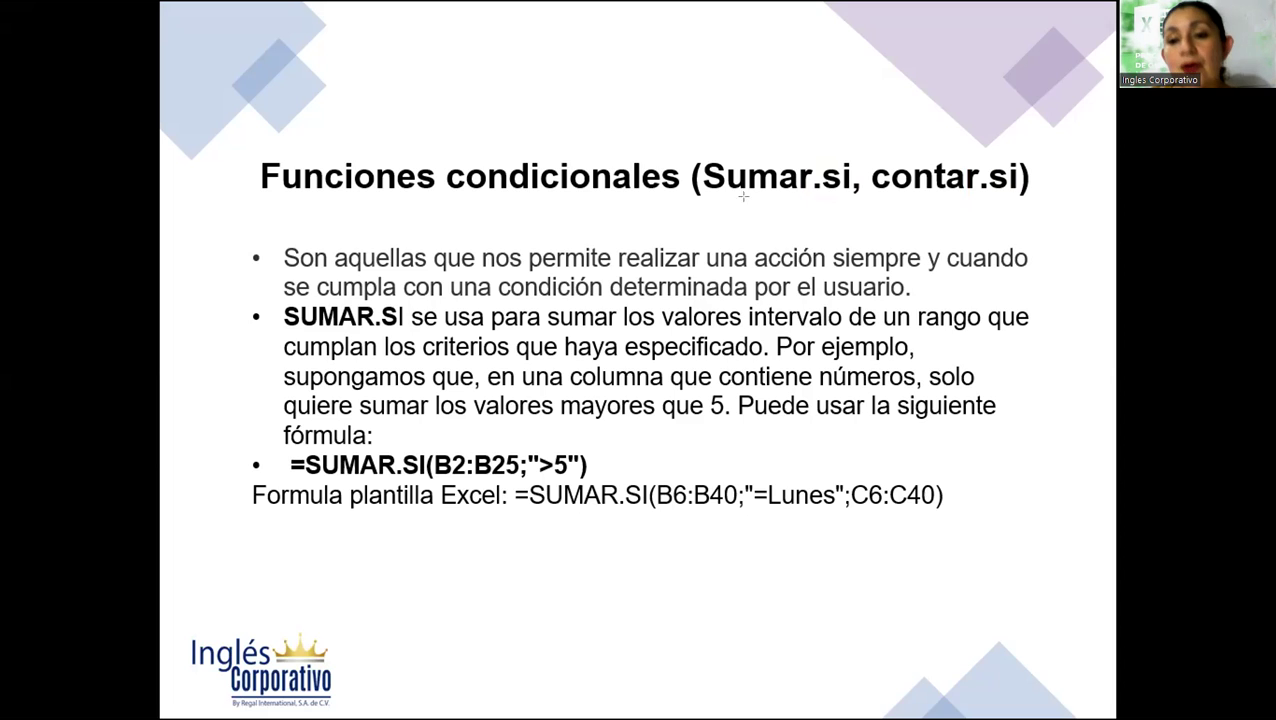
drag(685, 148, 856, 199)
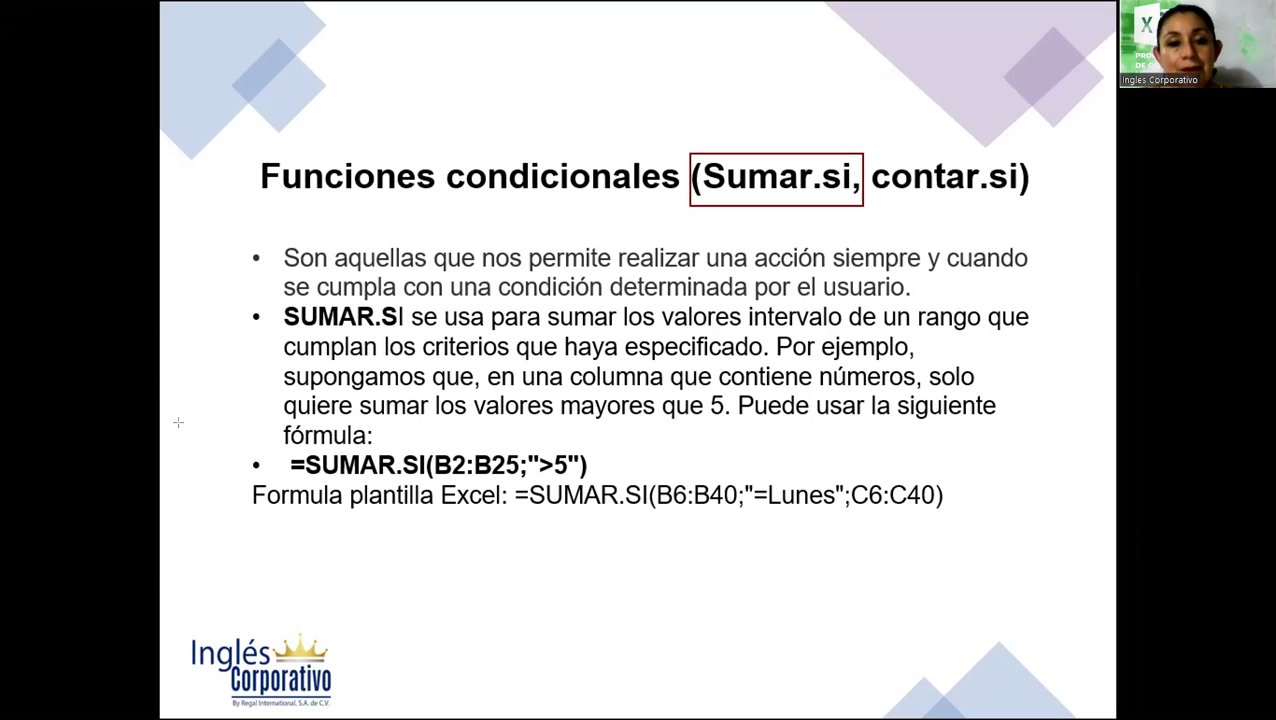
drag(190, 397, 287, 463)
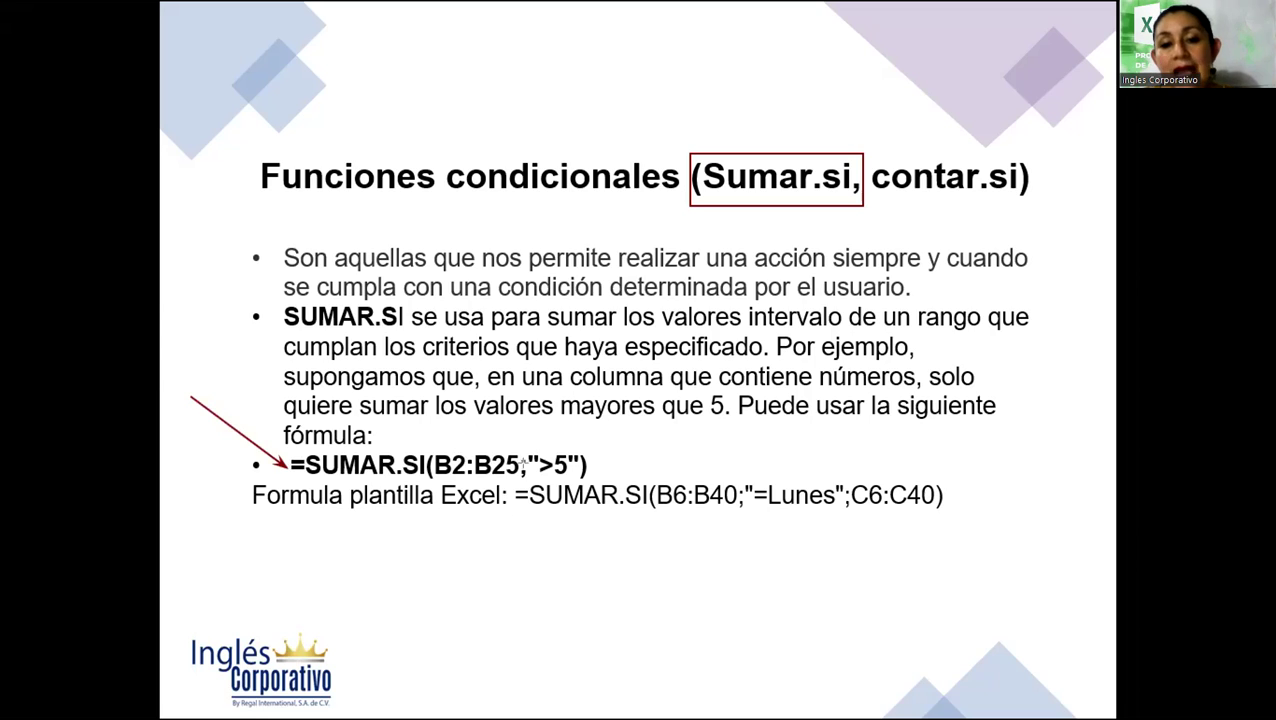
- Draw red arrows at ">5", the template formula, B6:B40, "=Lunes" and C6:C40
drag(686, 428, 580, 465)
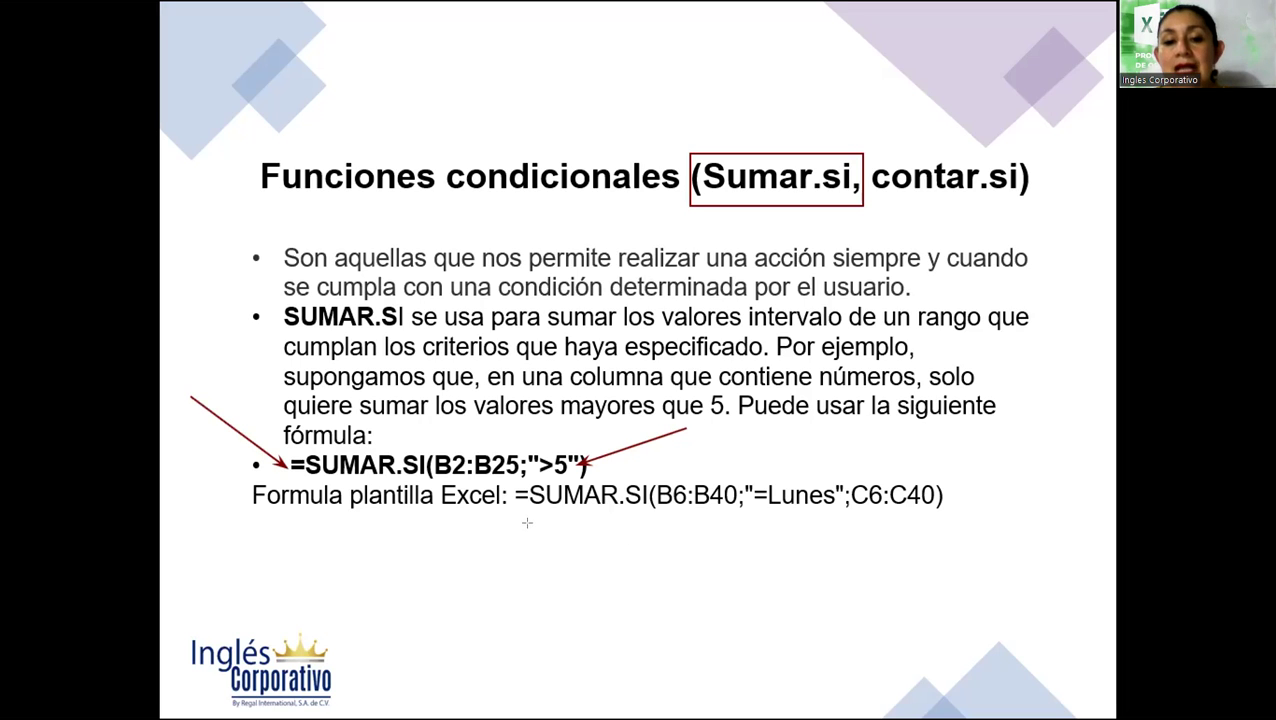
drag(479, 560, 616, 516)
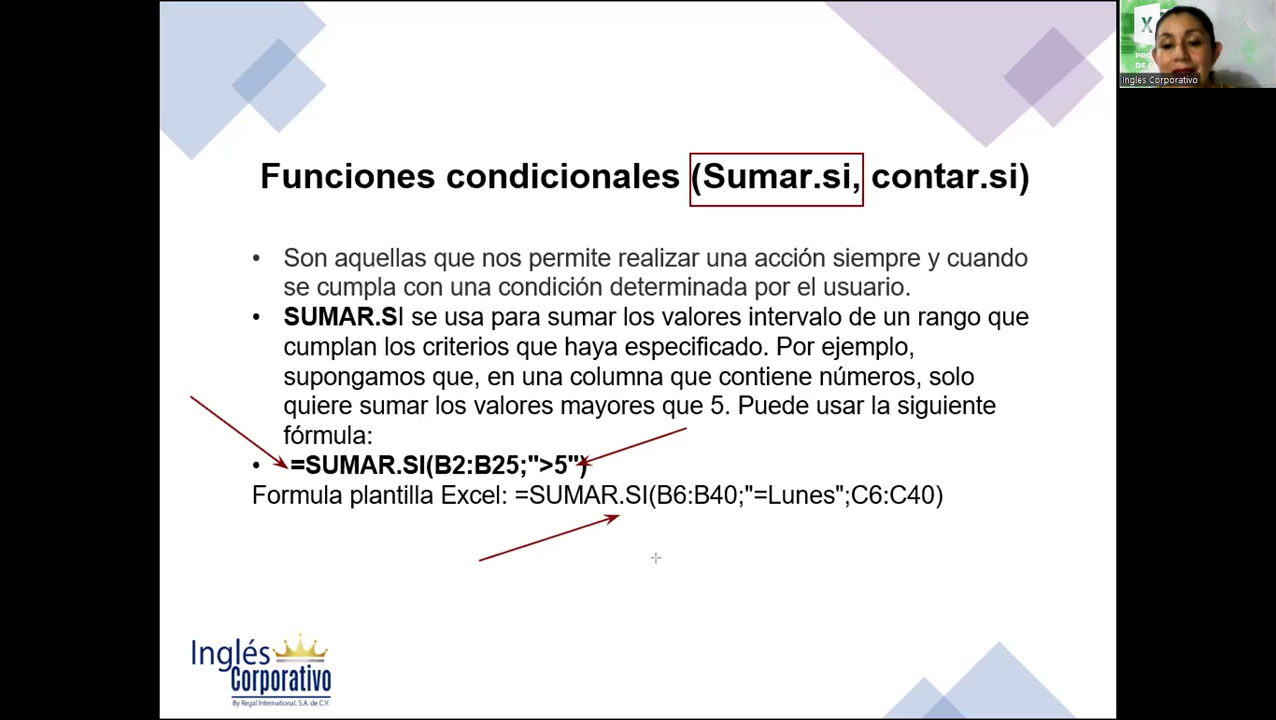
drag(638, 576, 700, 510)
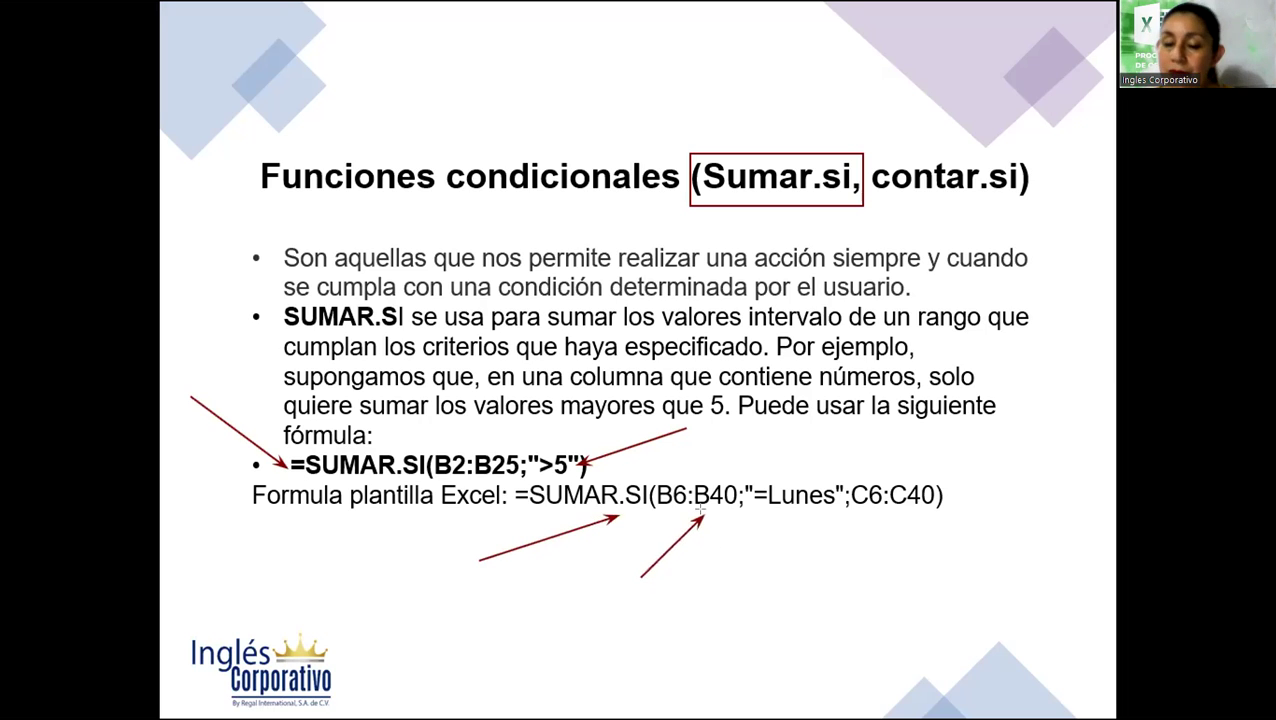
drag(857, 424, 780, 469)
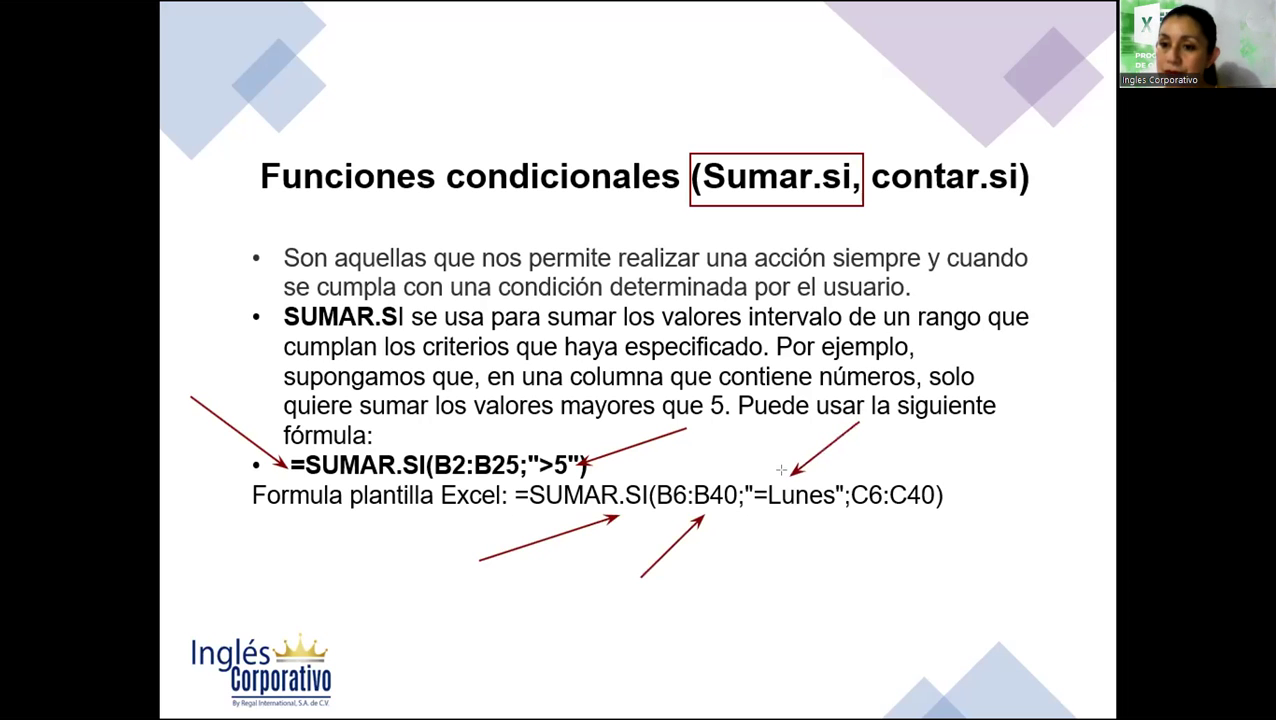
drag(955, 425, 905, 470)
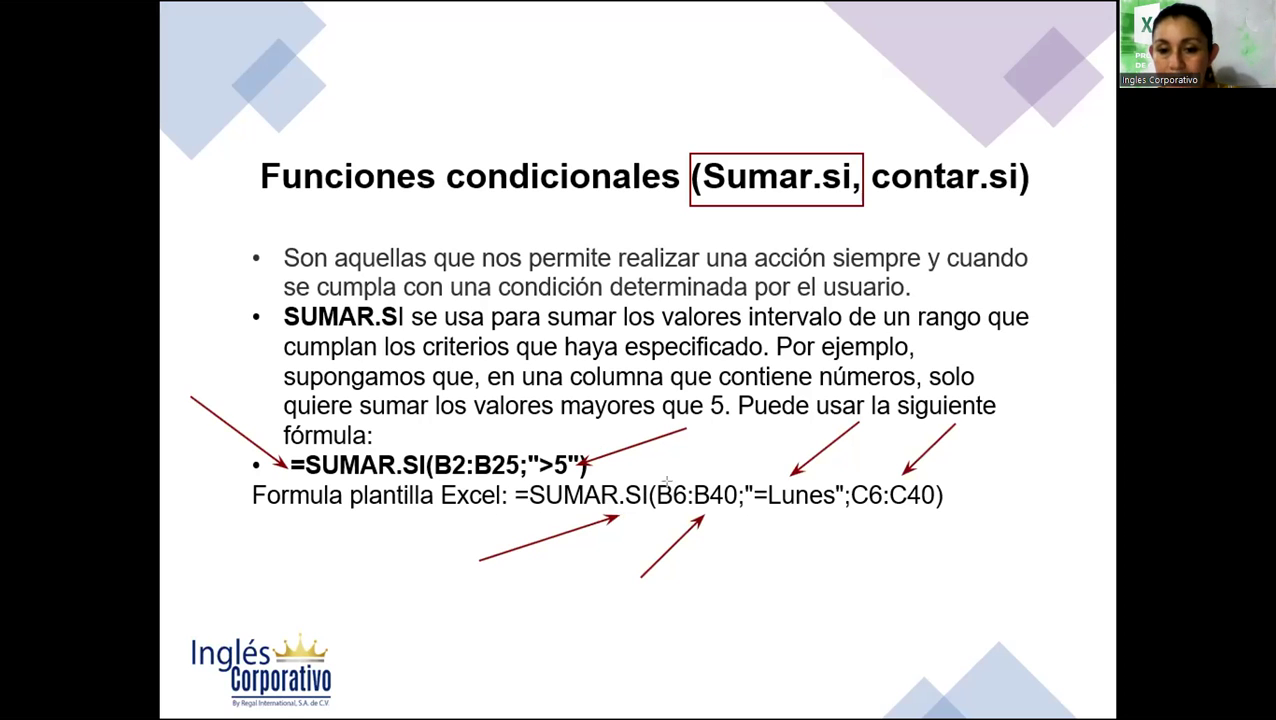
- Add arrows linking B6:B40 to "=Lunes" and pointing up at C6:C40, then erase all ink
drag(740, 426, 676, 476)
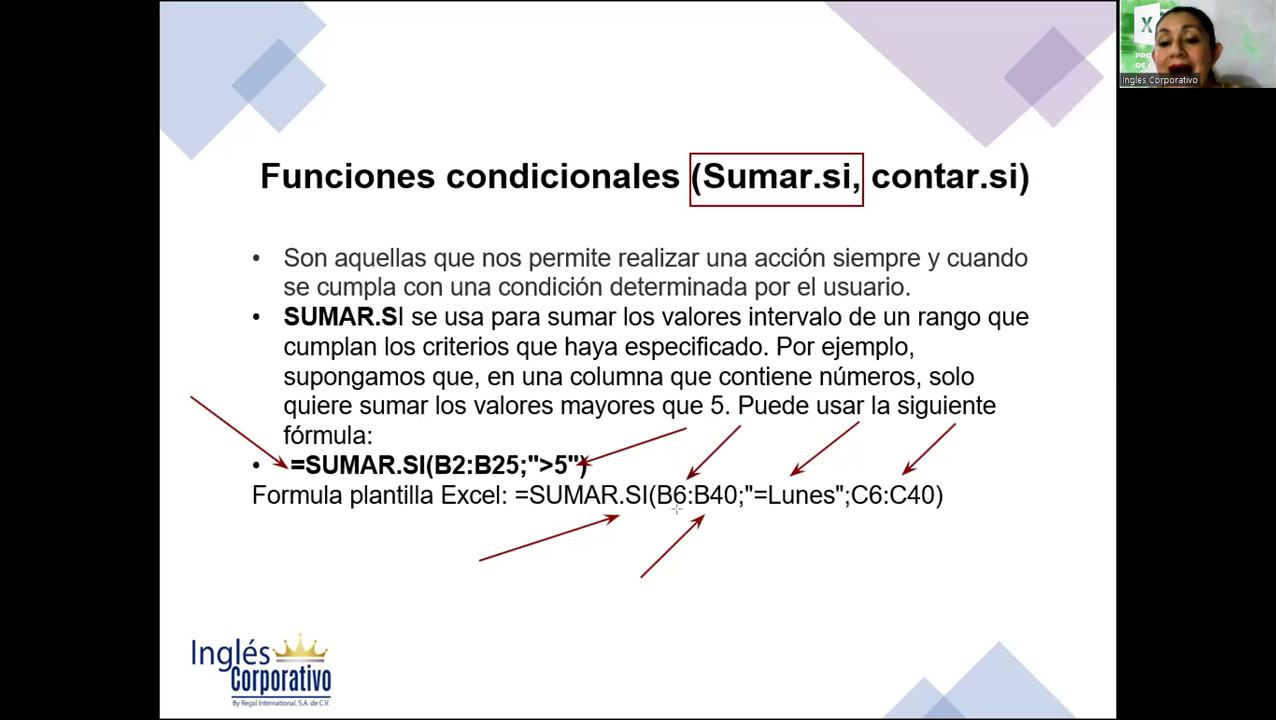
drag(658, 518, 817, 512)
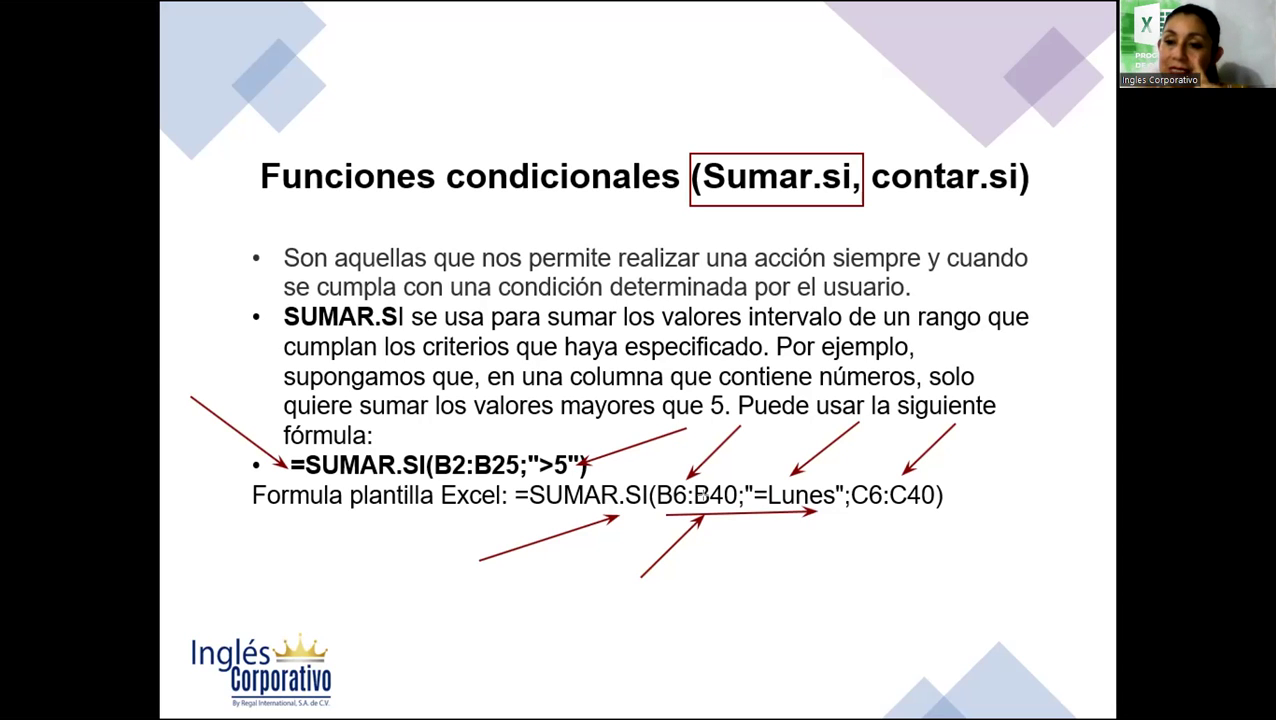
drag(884, 600, 884, 518)
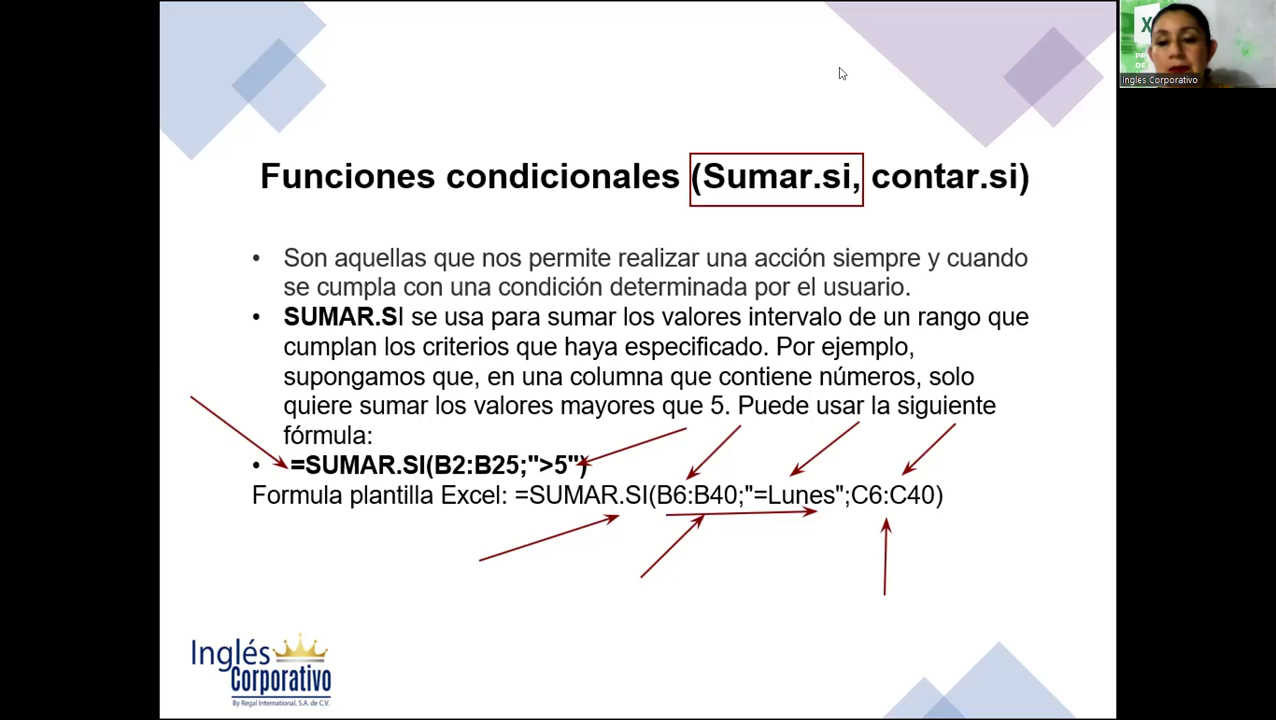
key(e)
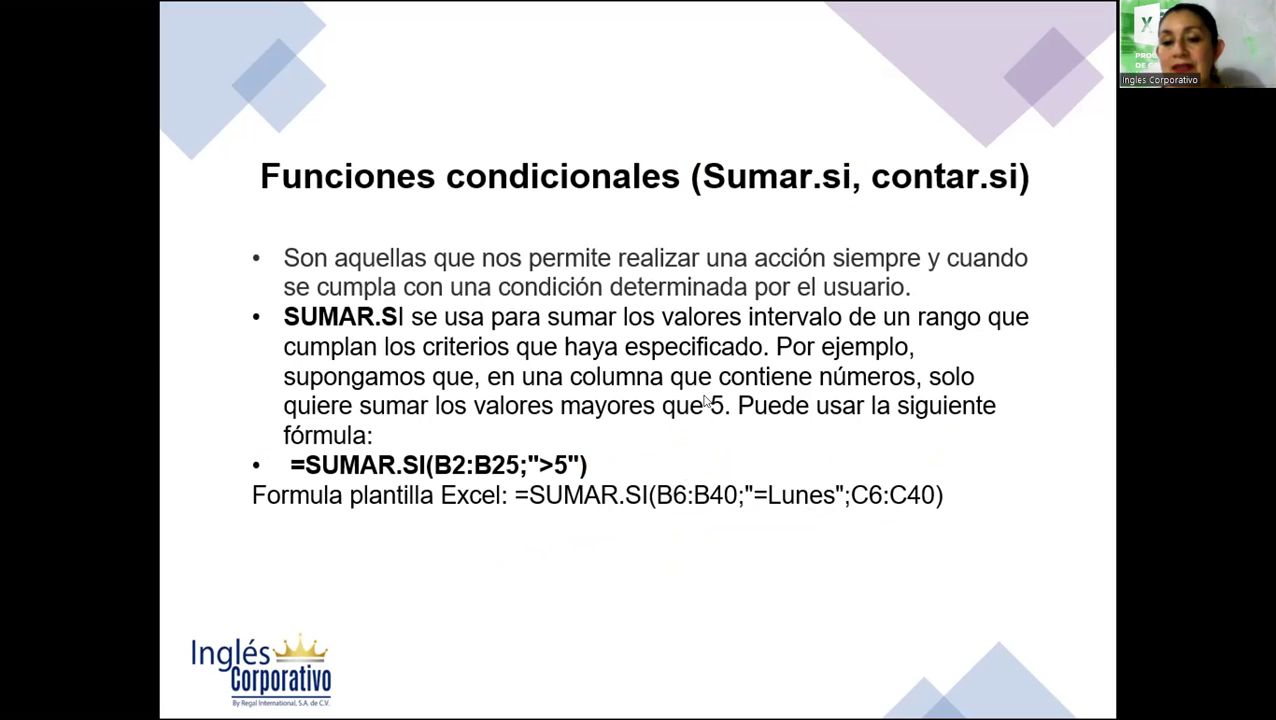
- Advance the slide show to the slide defining CONTAR.SI and its simplest form
click(679, 434)
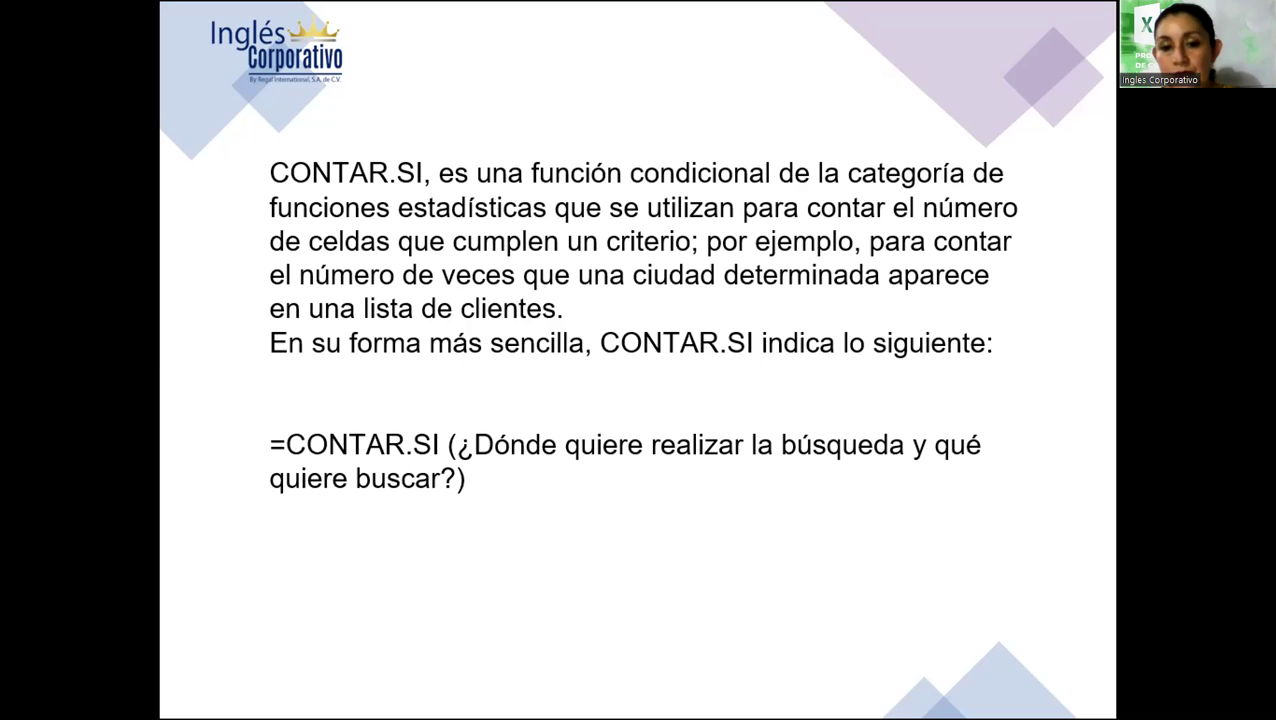
- End the slide show to reach the Excel 'Función CONTAR.SI' exercise sheet
click(476, 307)
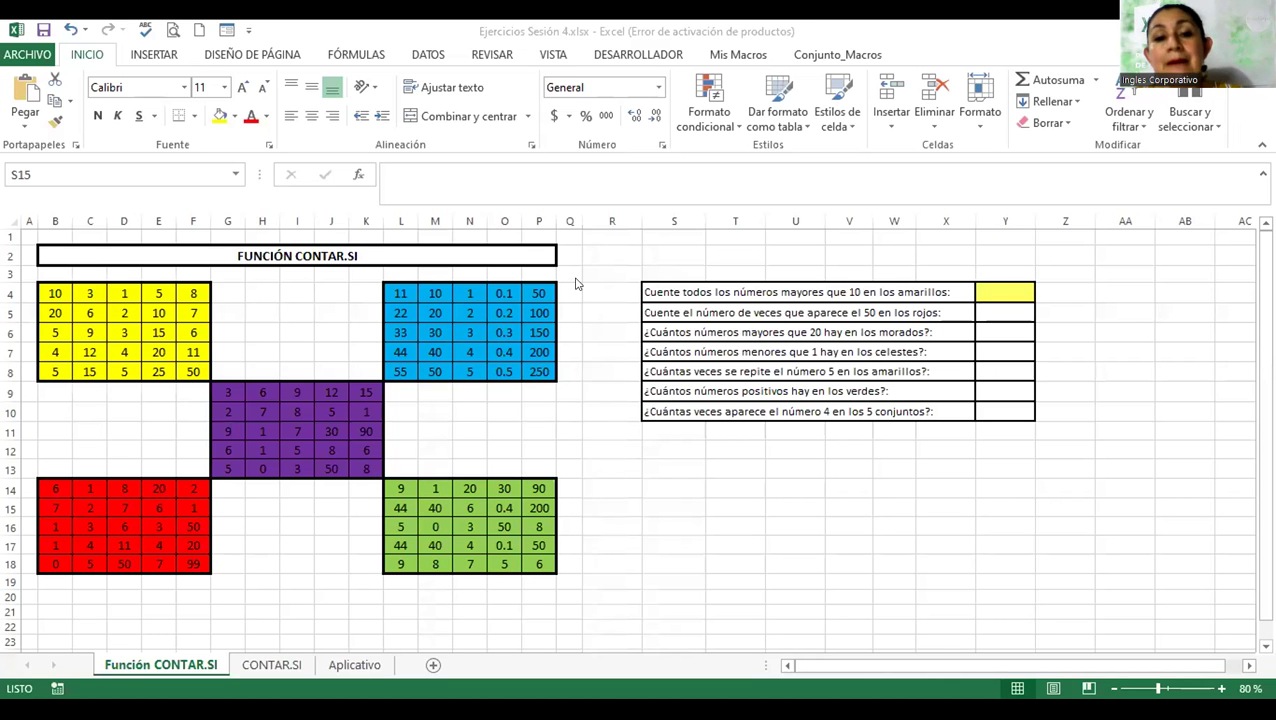
- Zoom the Función CONTAR.SI sheet to 110% and select the yellow answer cell Y4
click(816, 489)
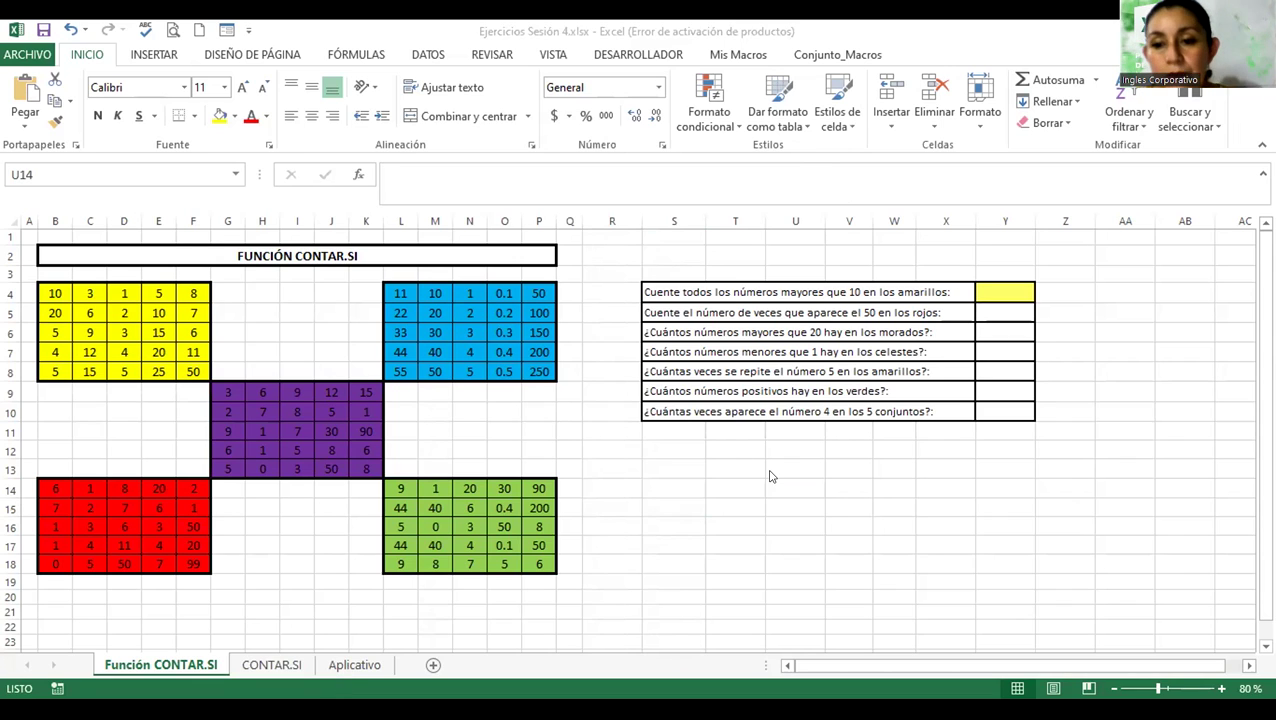
click(911, 293)
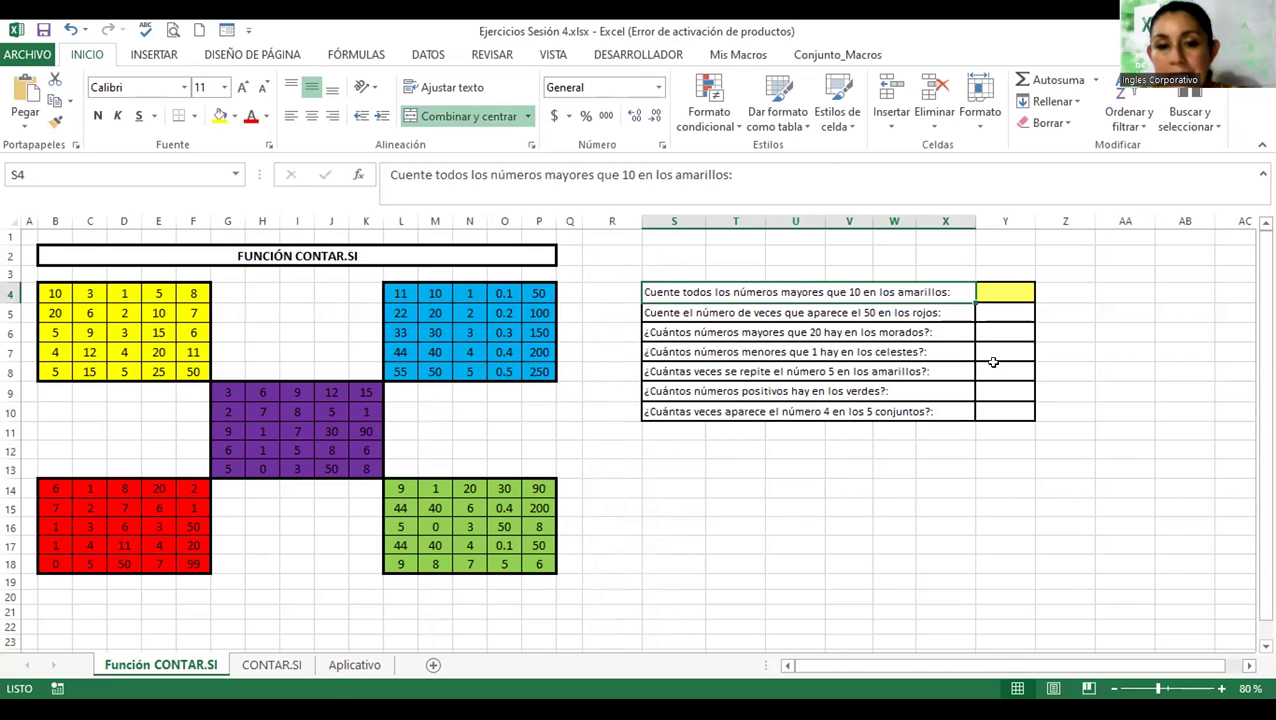
click(96, 311)
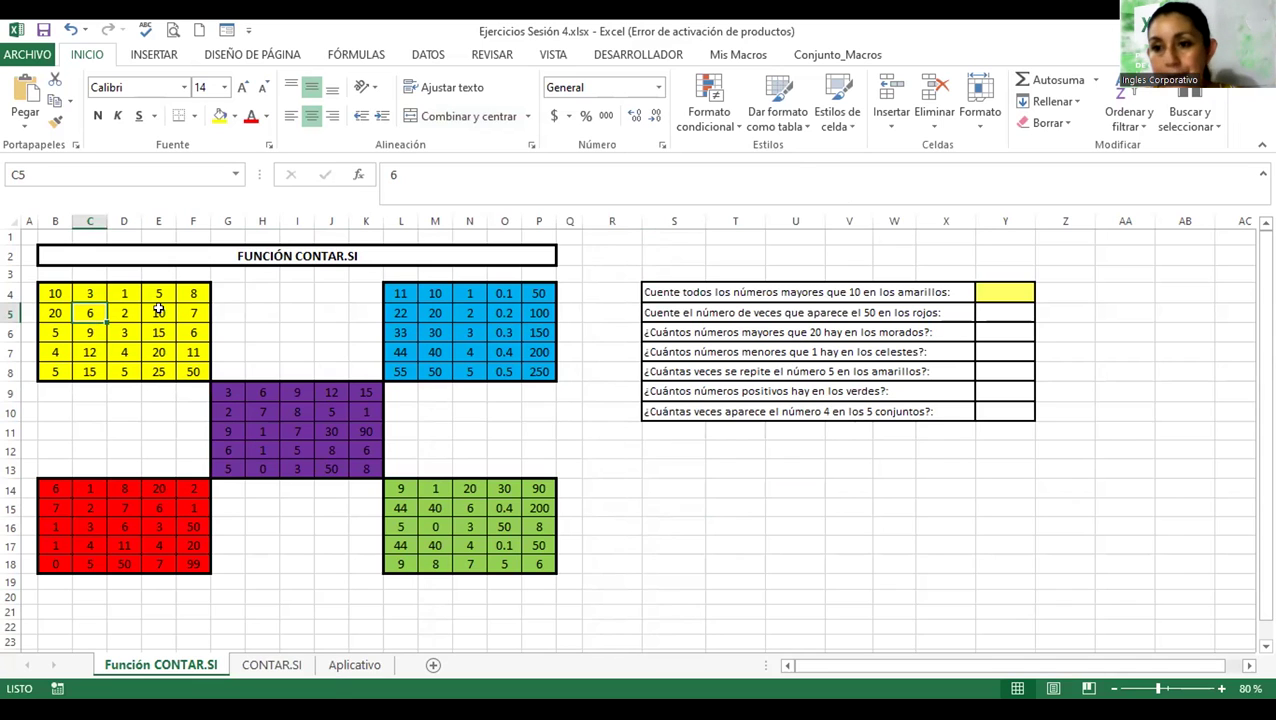
click(1045, 352)
click(1221, 688)
click(1220, 689)
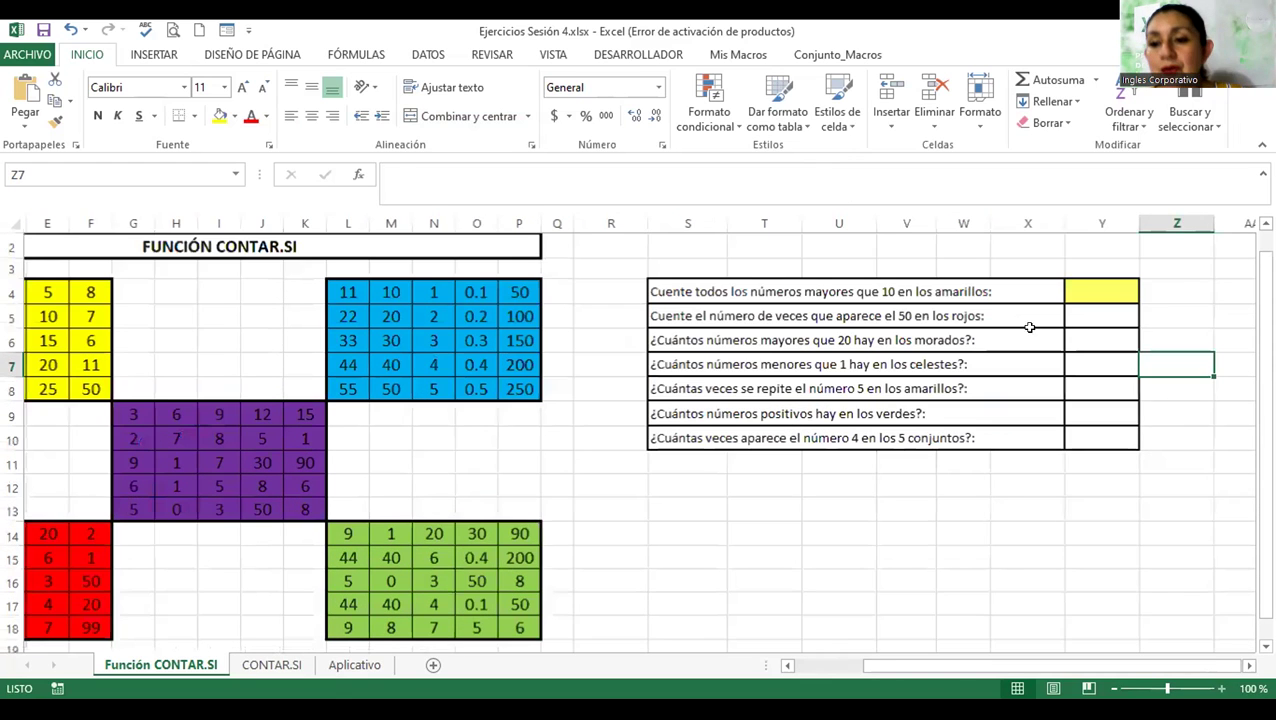
click(742, 289)
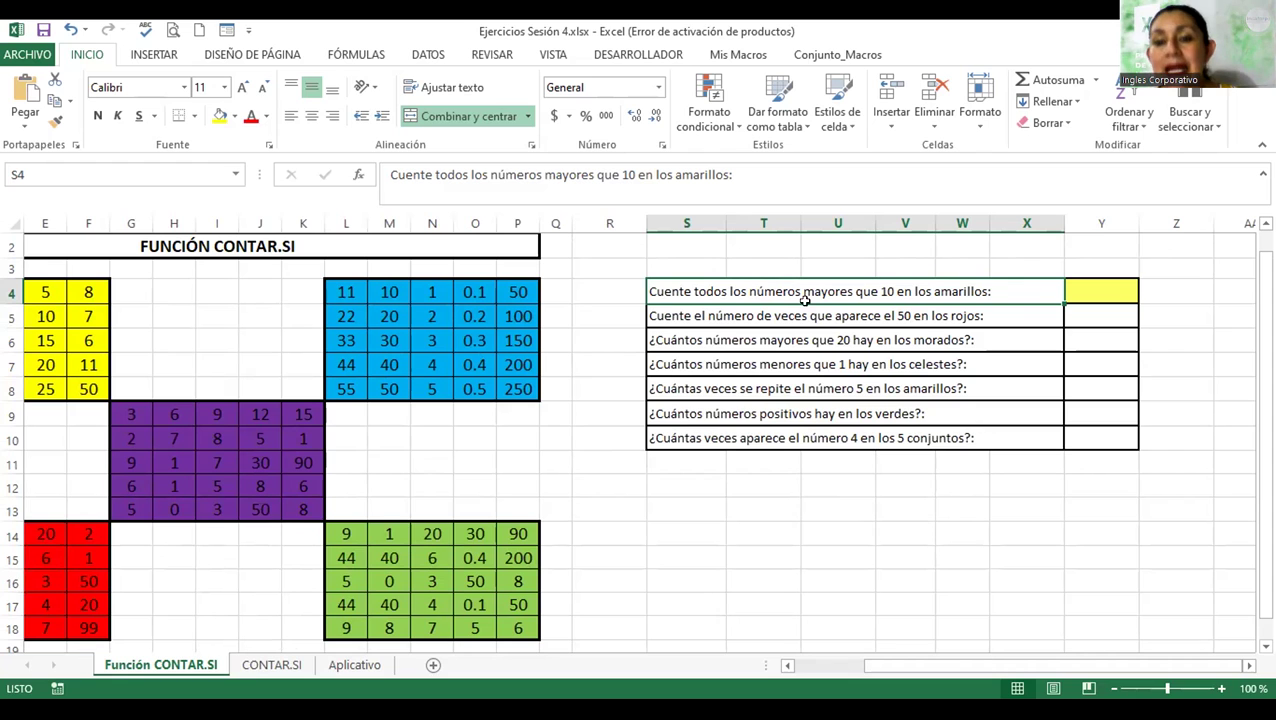
click(1095, 293)
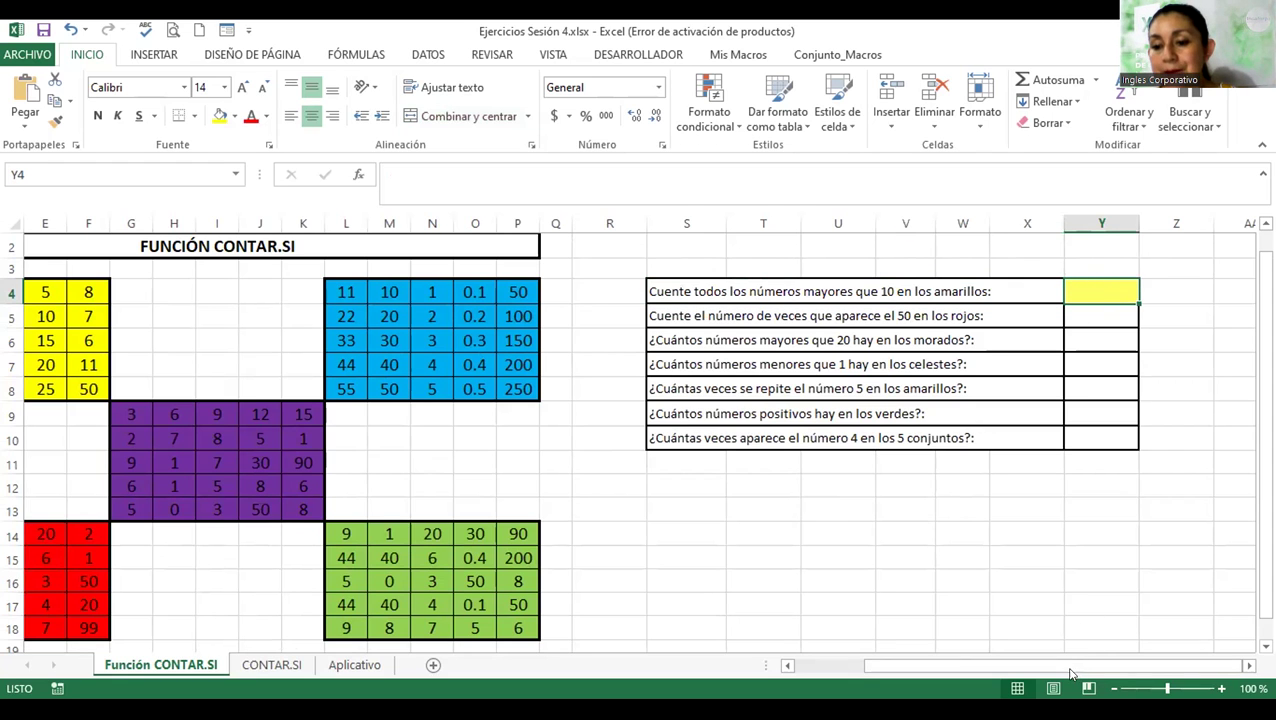
- Zoom to 120% and begin the formula =contar.si( in Y4
click(1220, 688)
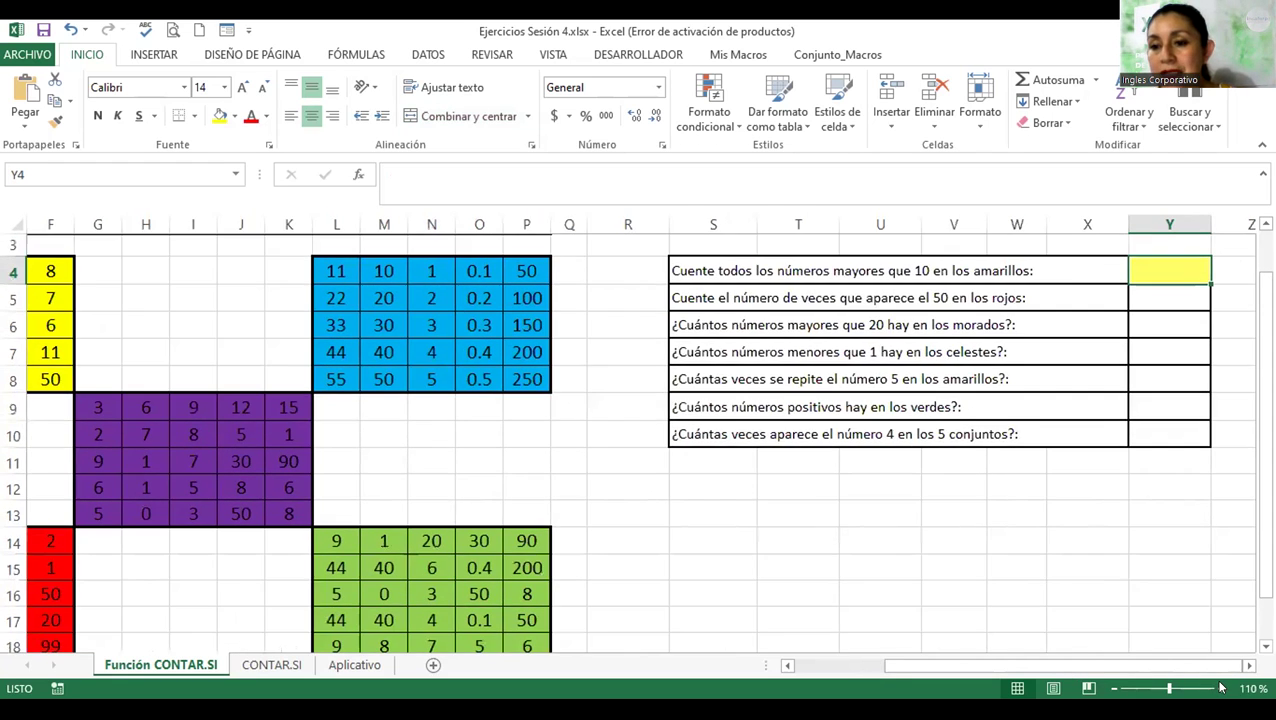
click(1220, 688)
click(1247, 665)
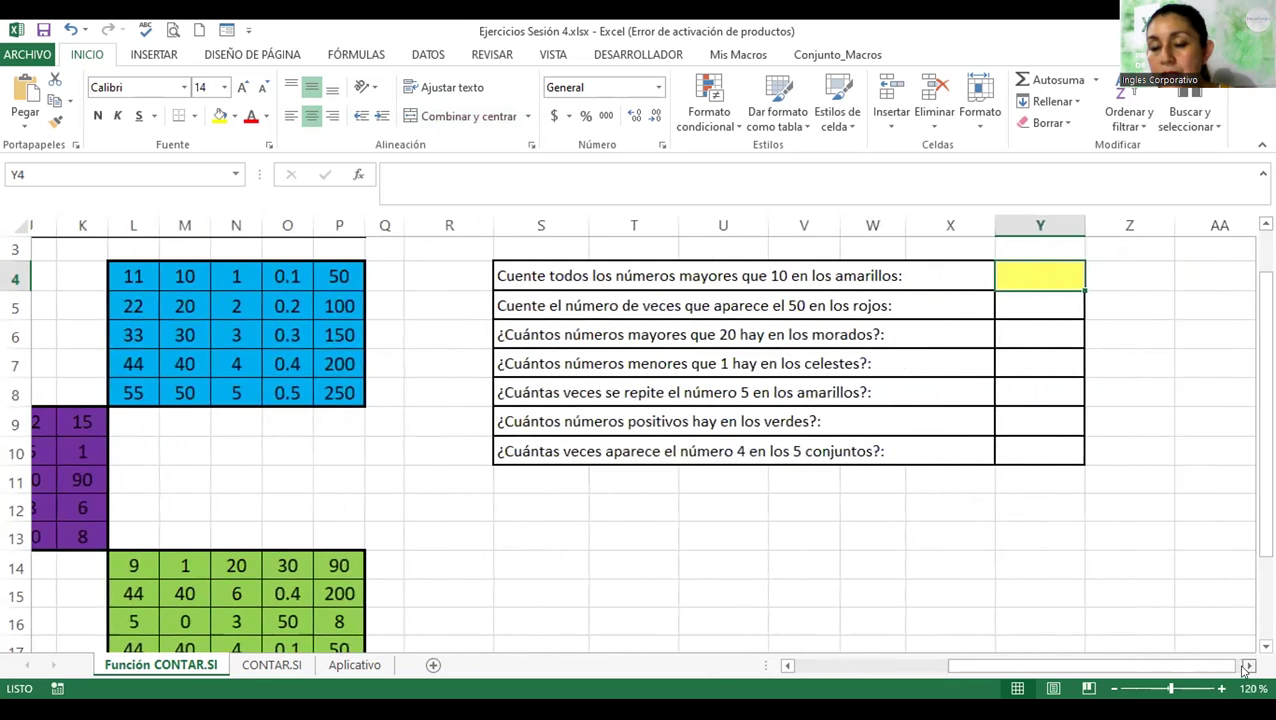
scroll(1150, 325, up, 1)
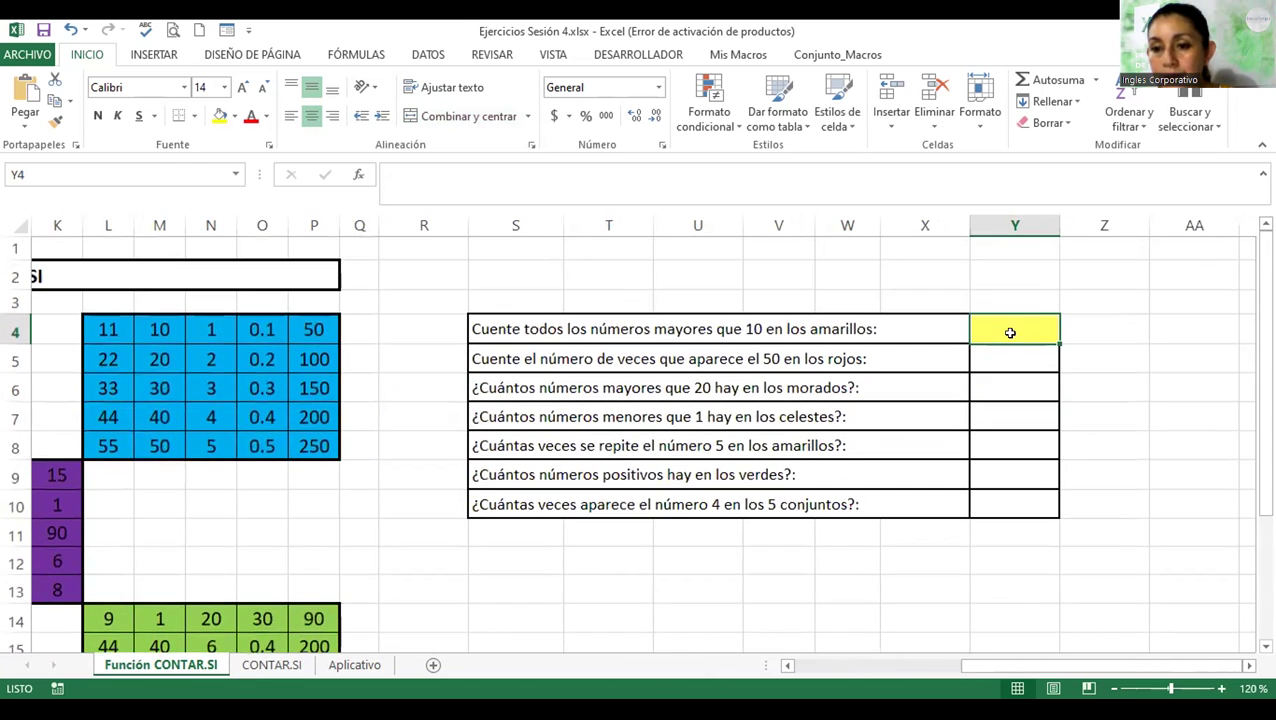
text(=)
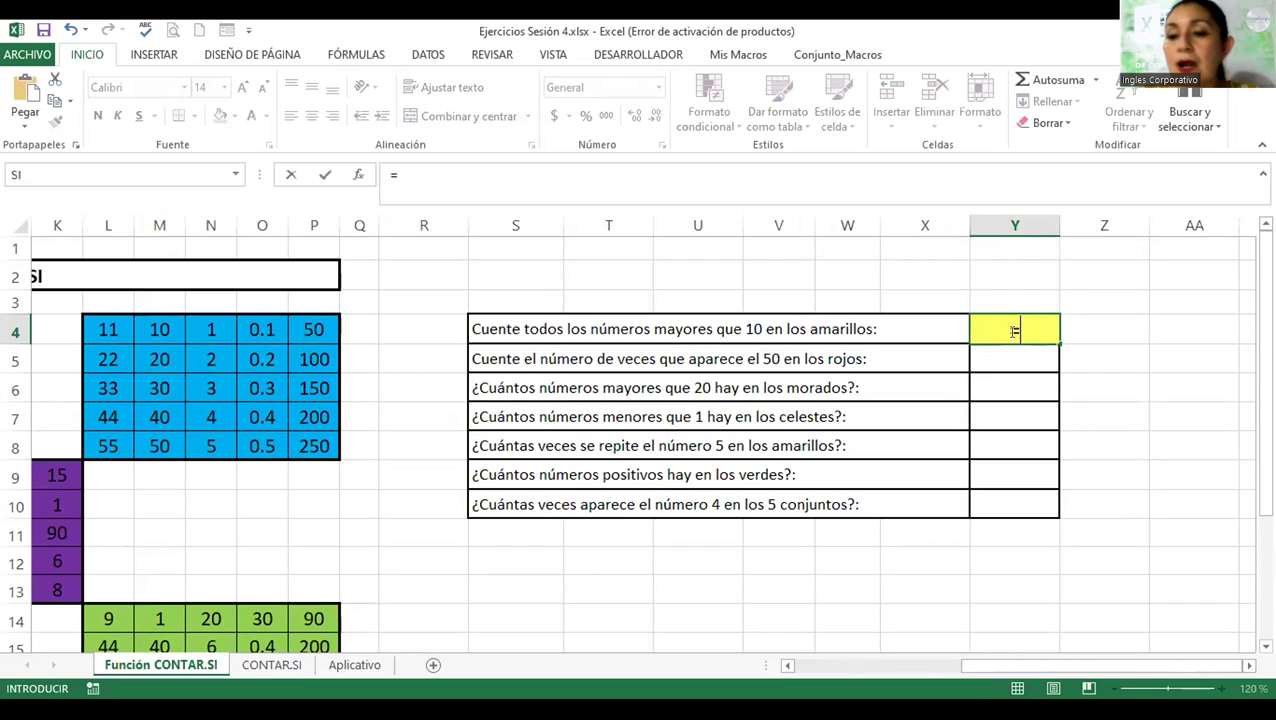
text(contar.si)
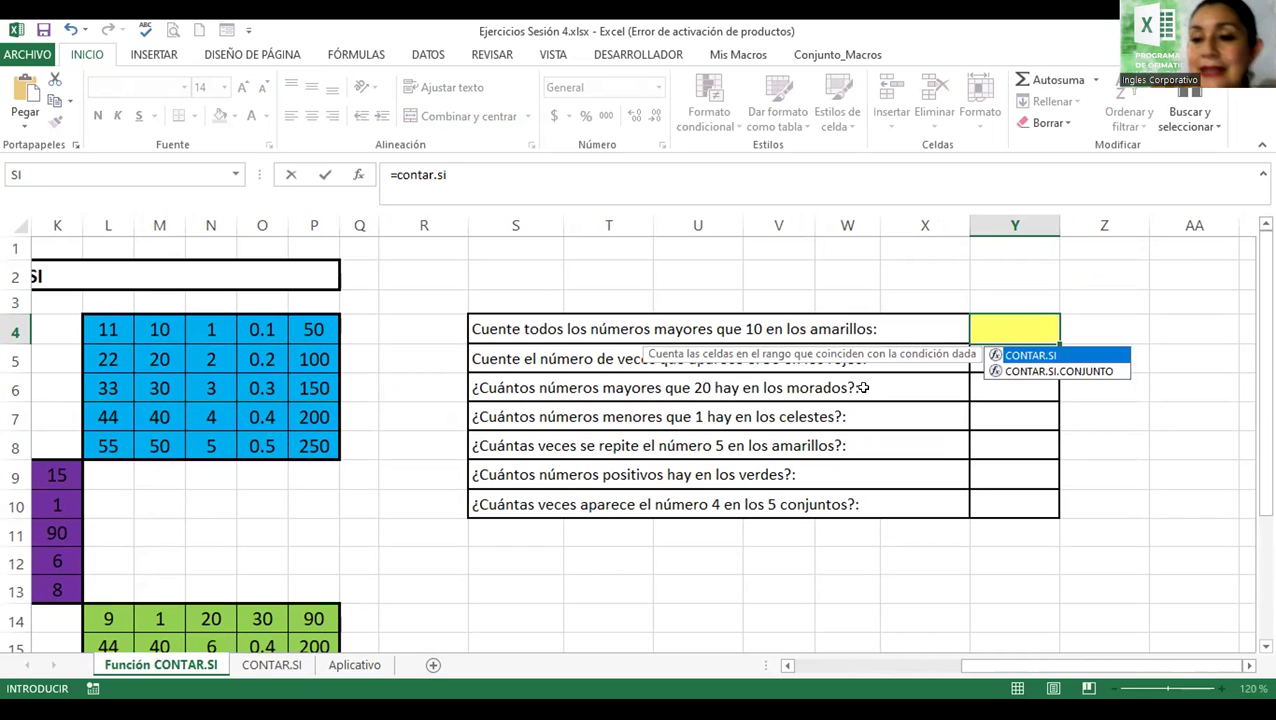
text(()
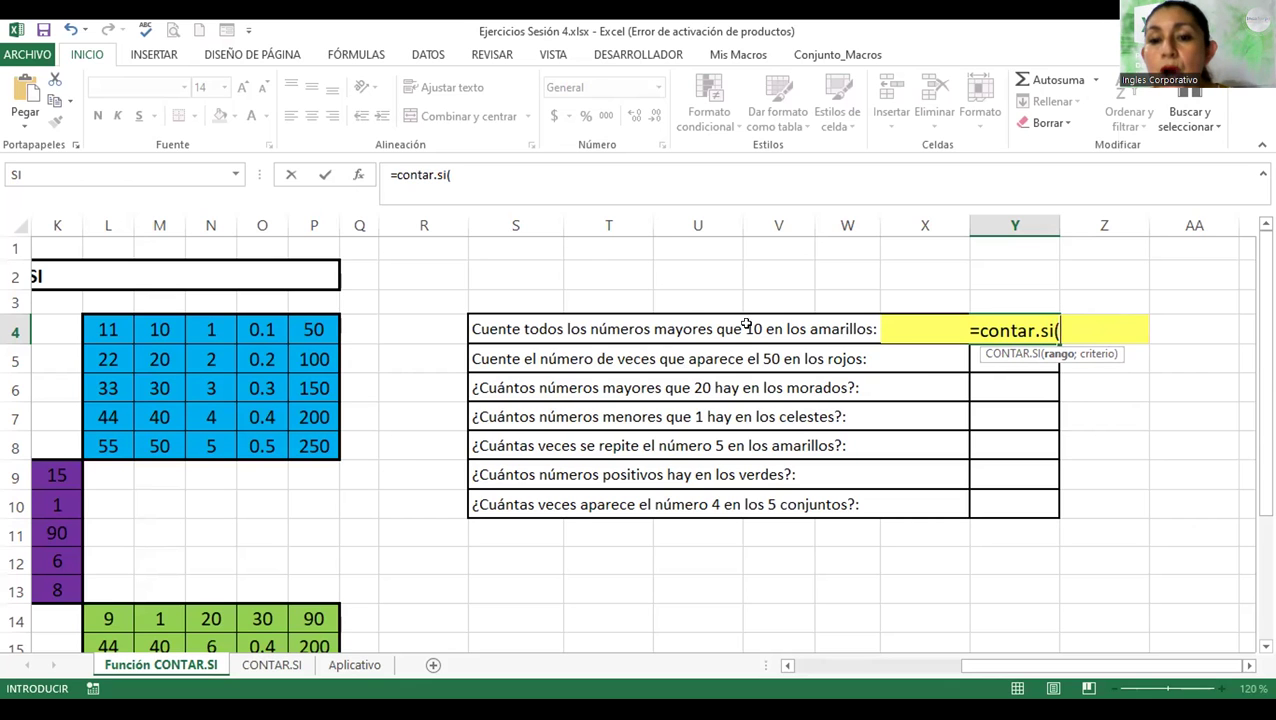
- Finish Y4 as =contar.si(B4:F8;">10") so it returns 8, then reselect Y4
drag(1004, 668, 806, 686)
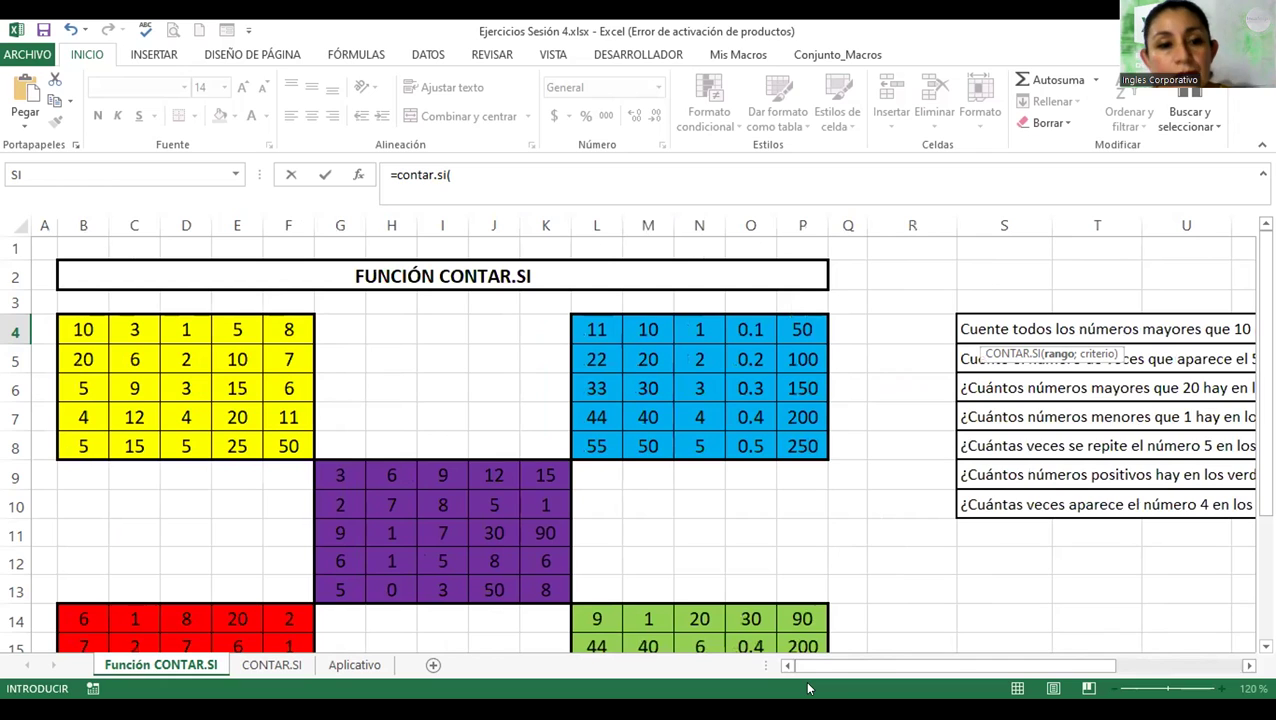
click(73, 318)
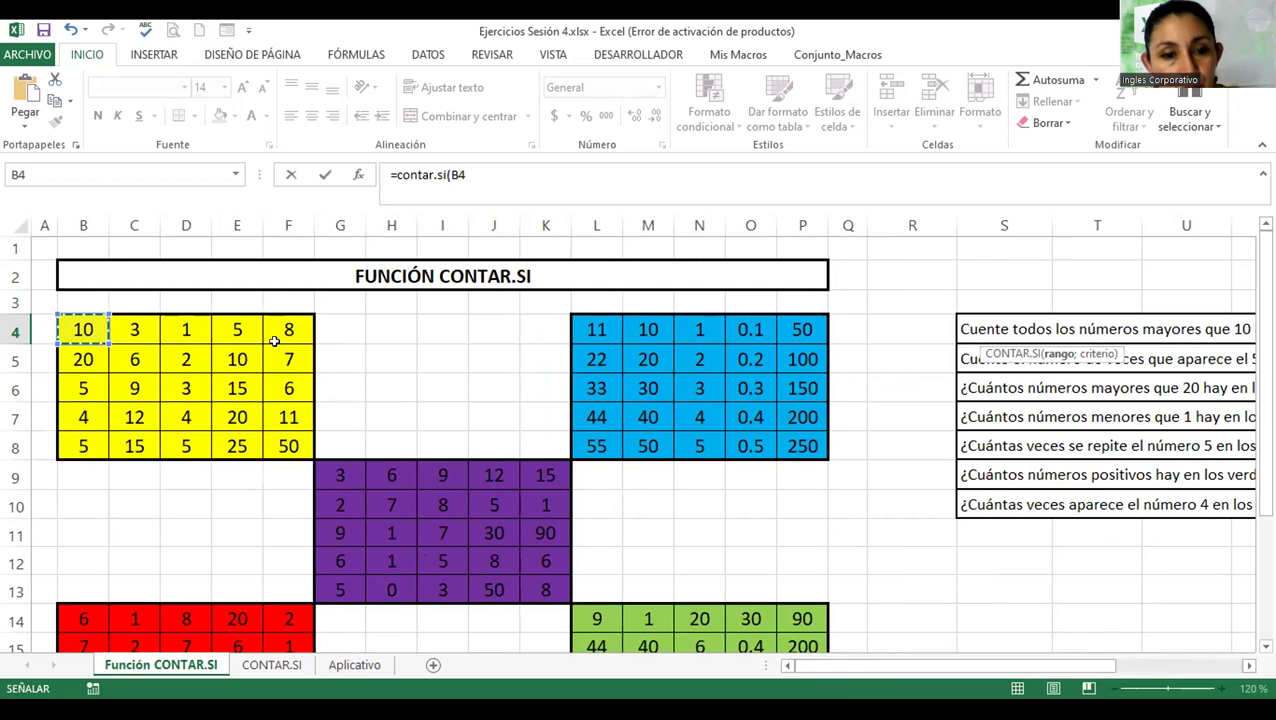
shift+click(288, 446)
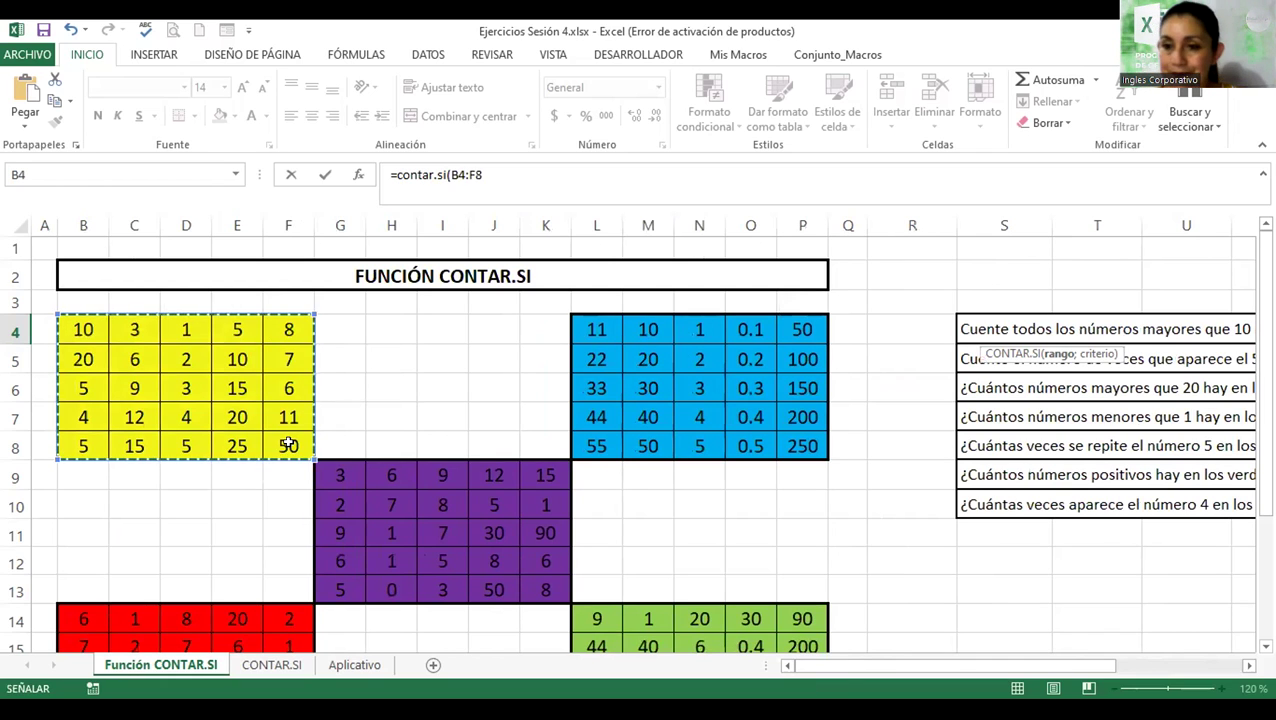
drag(864, 662, 1007, 670)
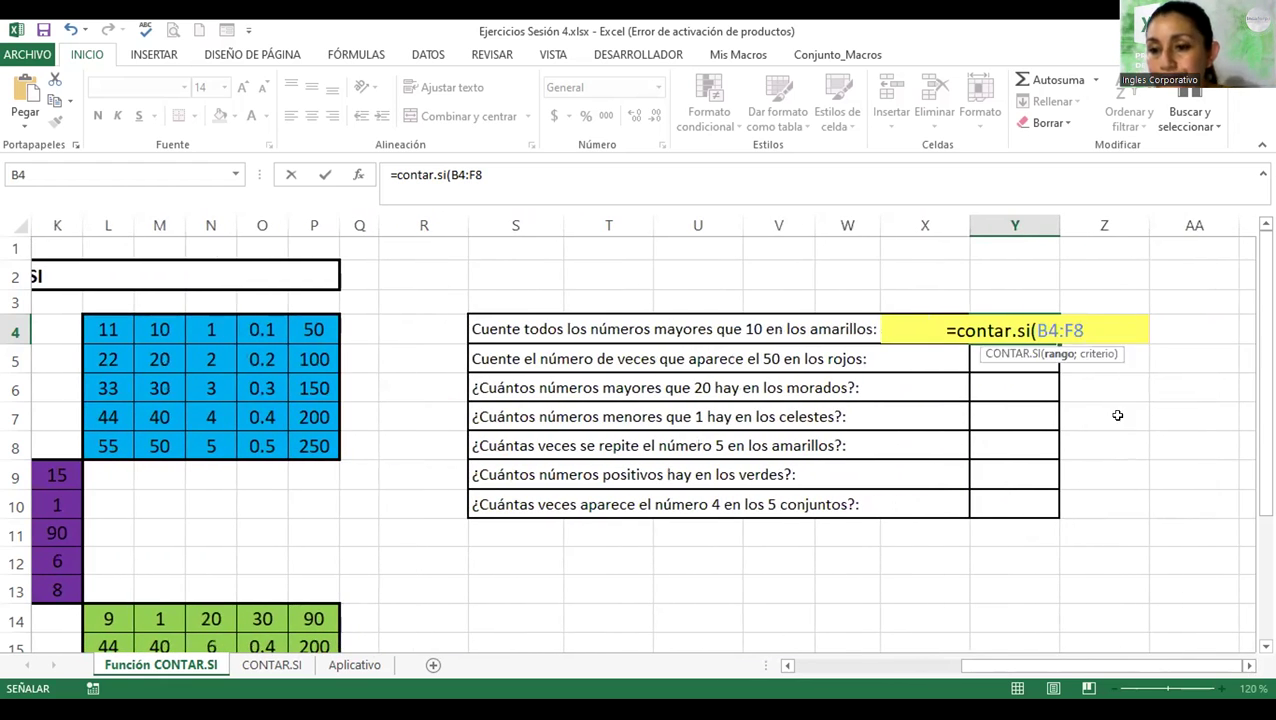
text(;)
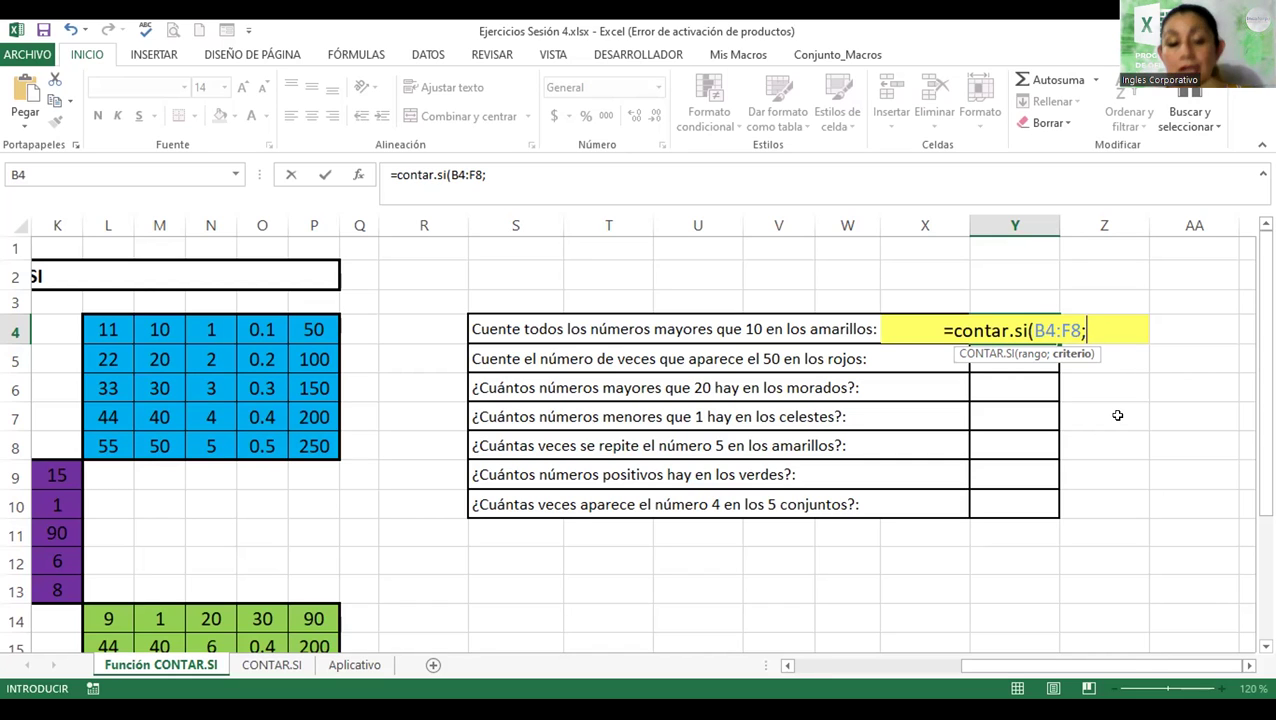
text(")
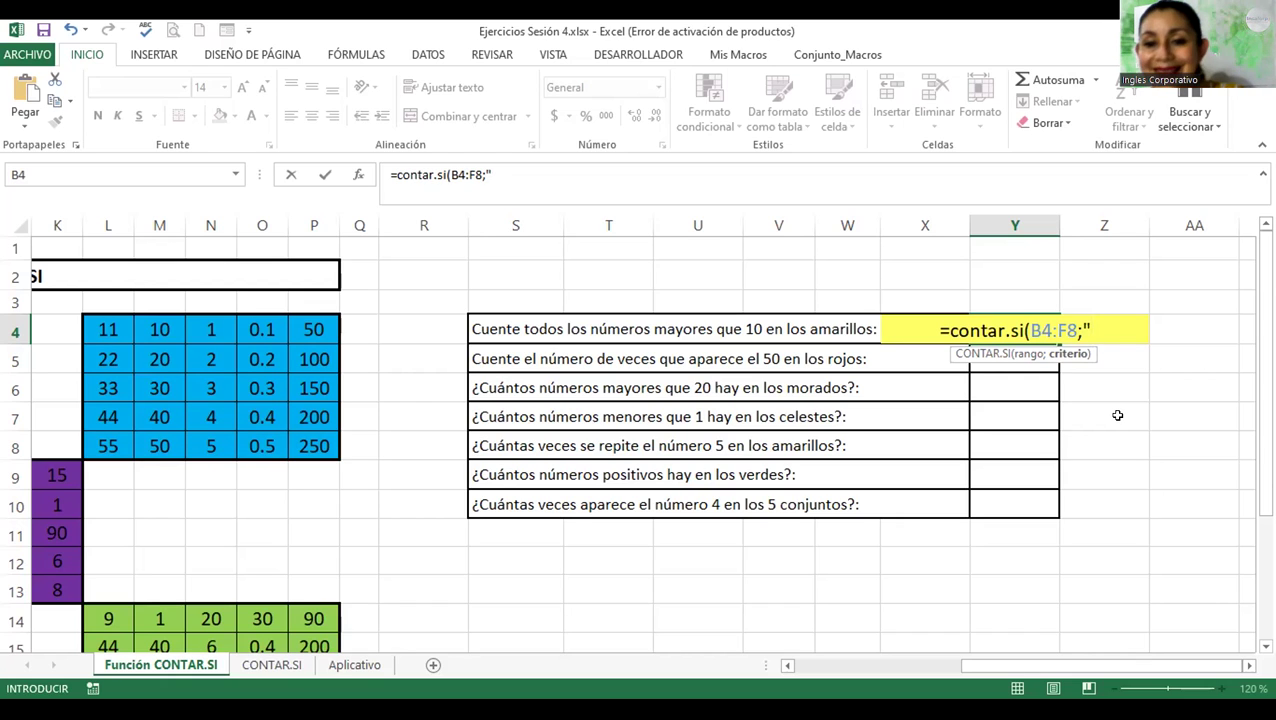
text(>)
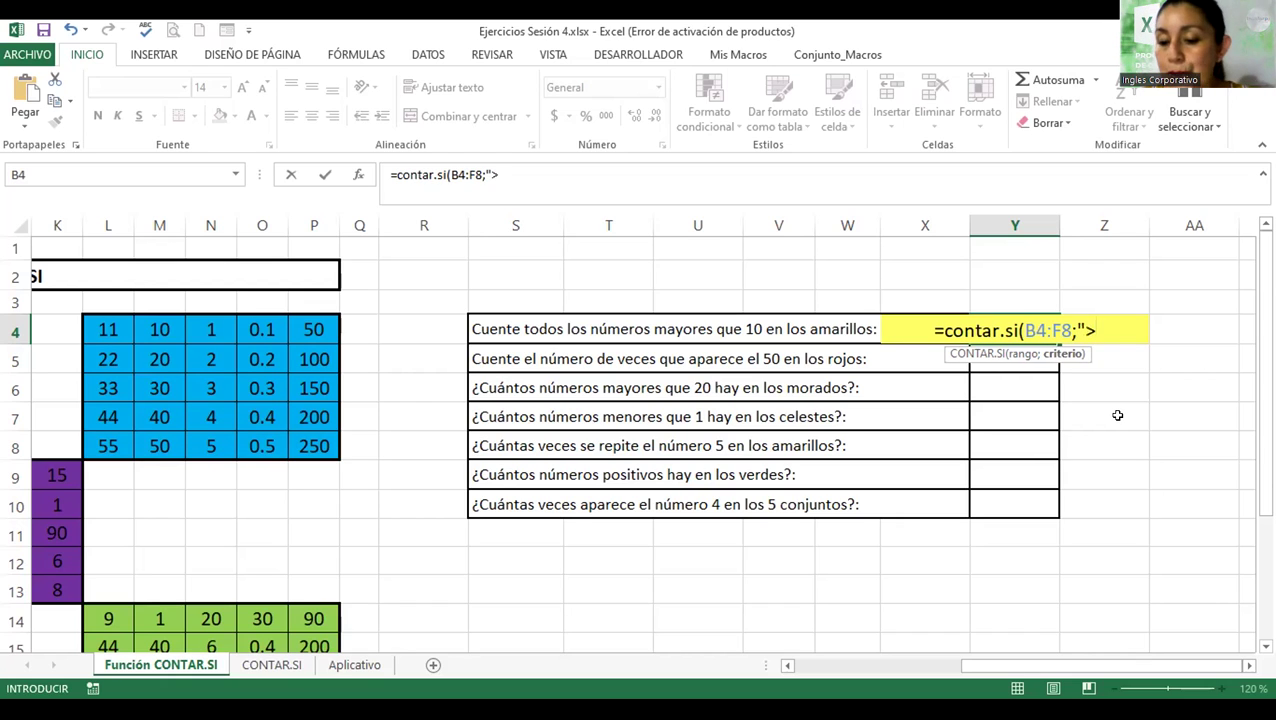
text(10)
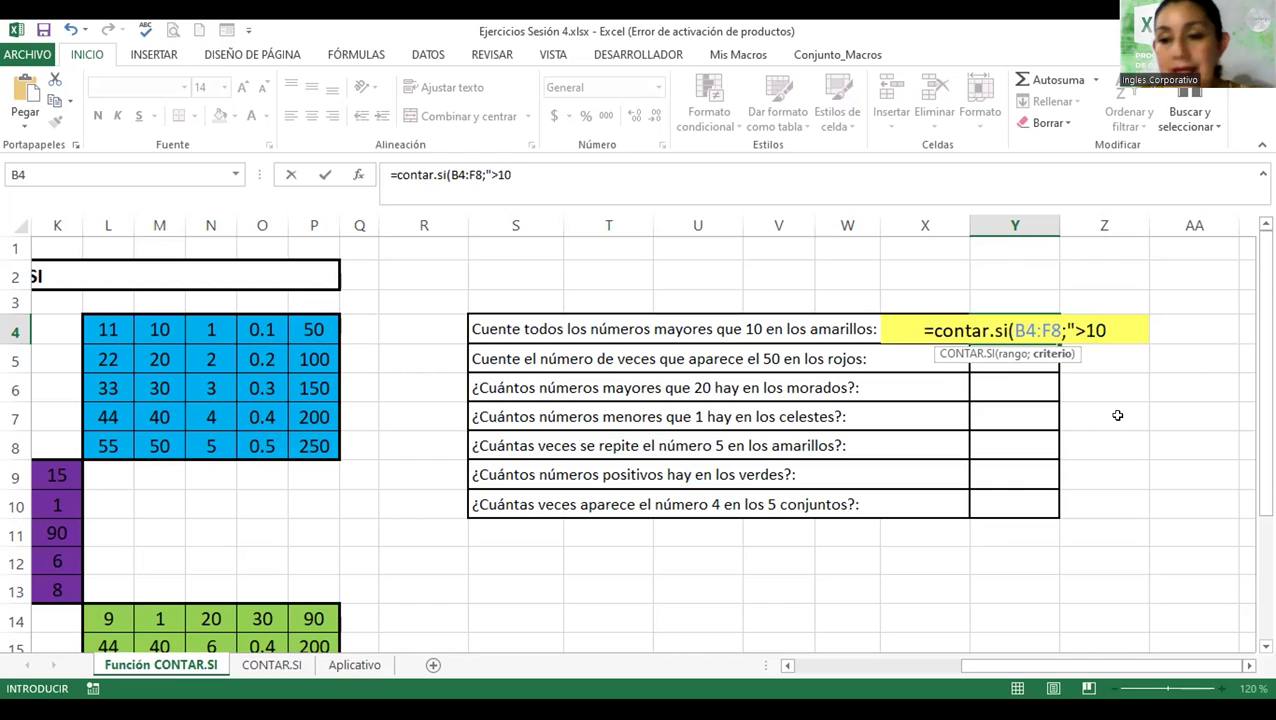
text(")
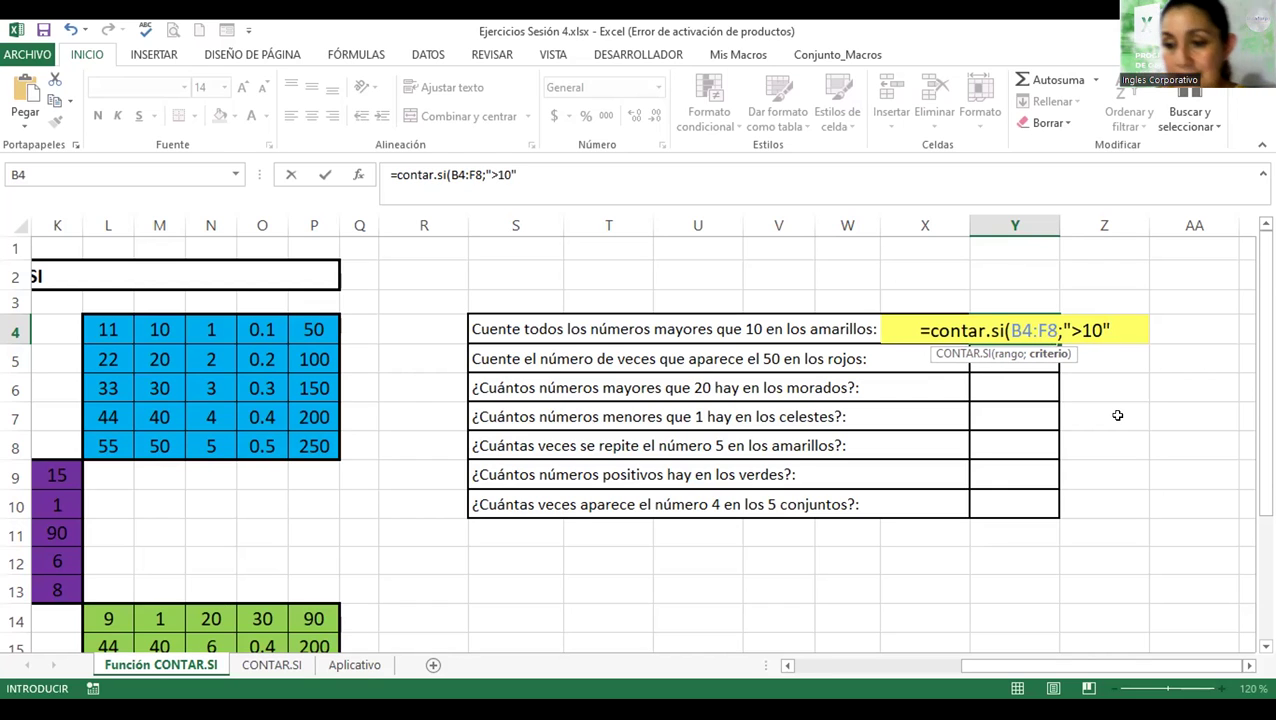
text())
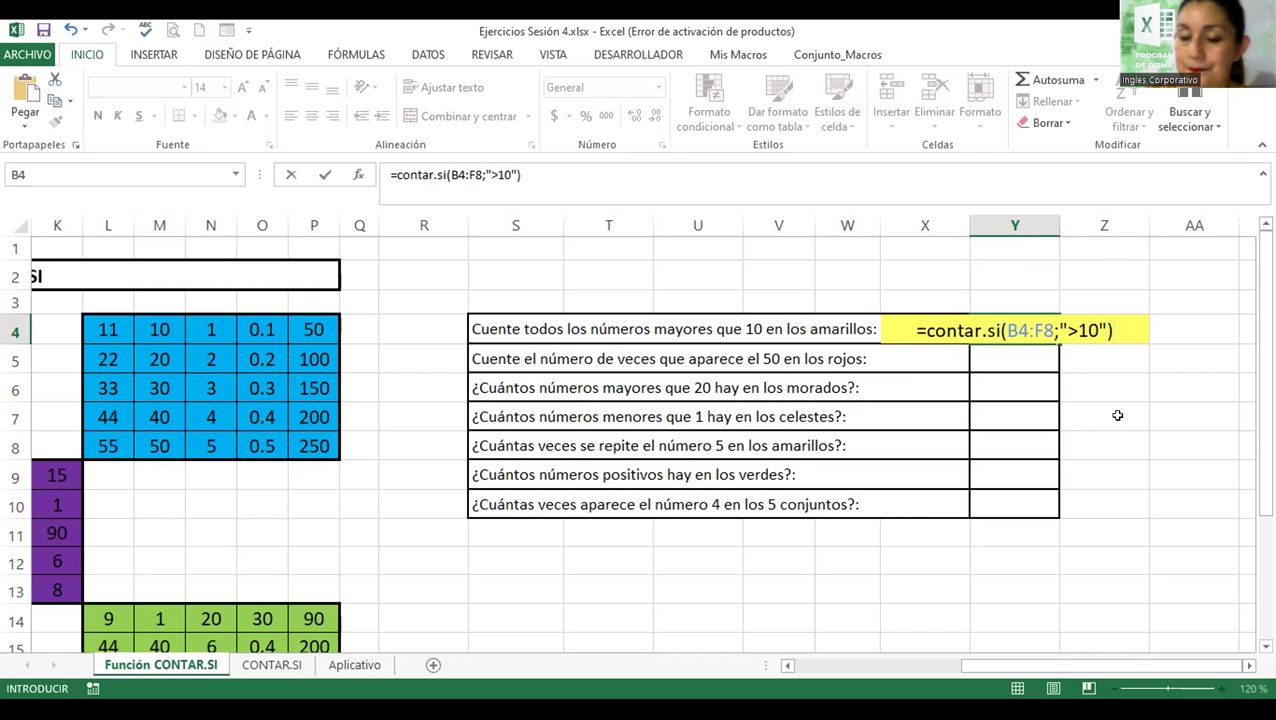
key(Return)
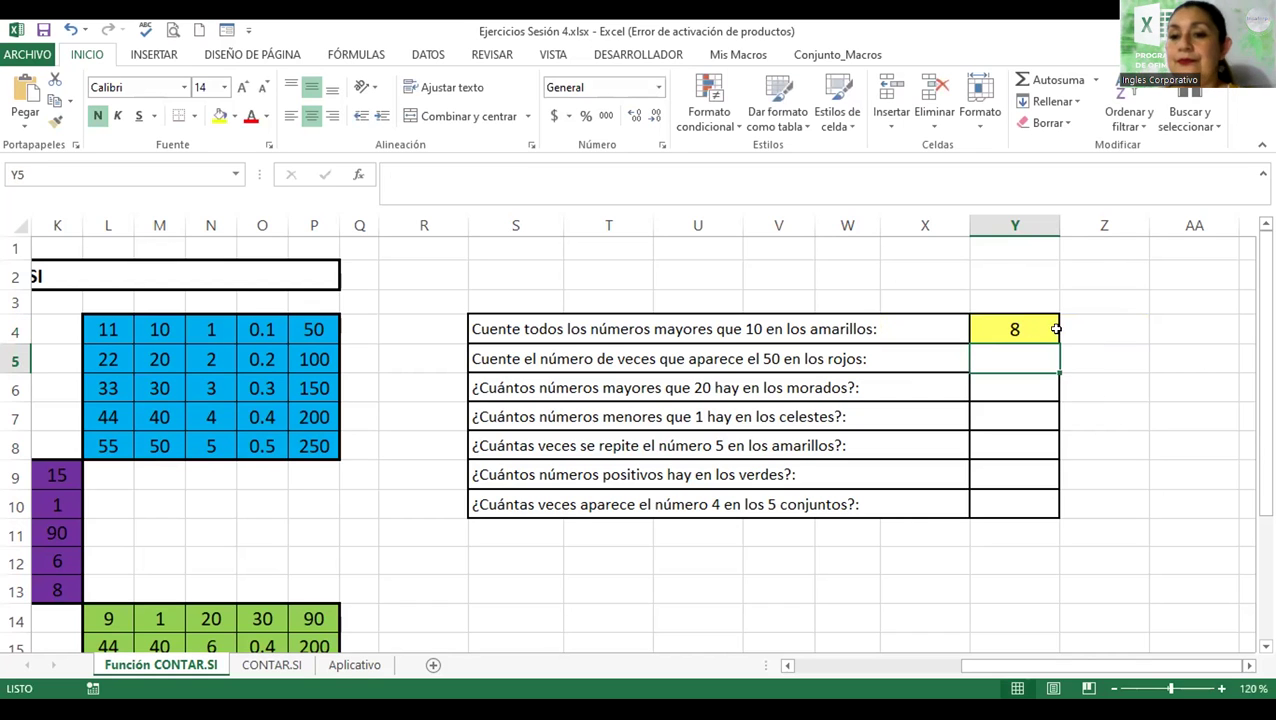
click(1022, 328)
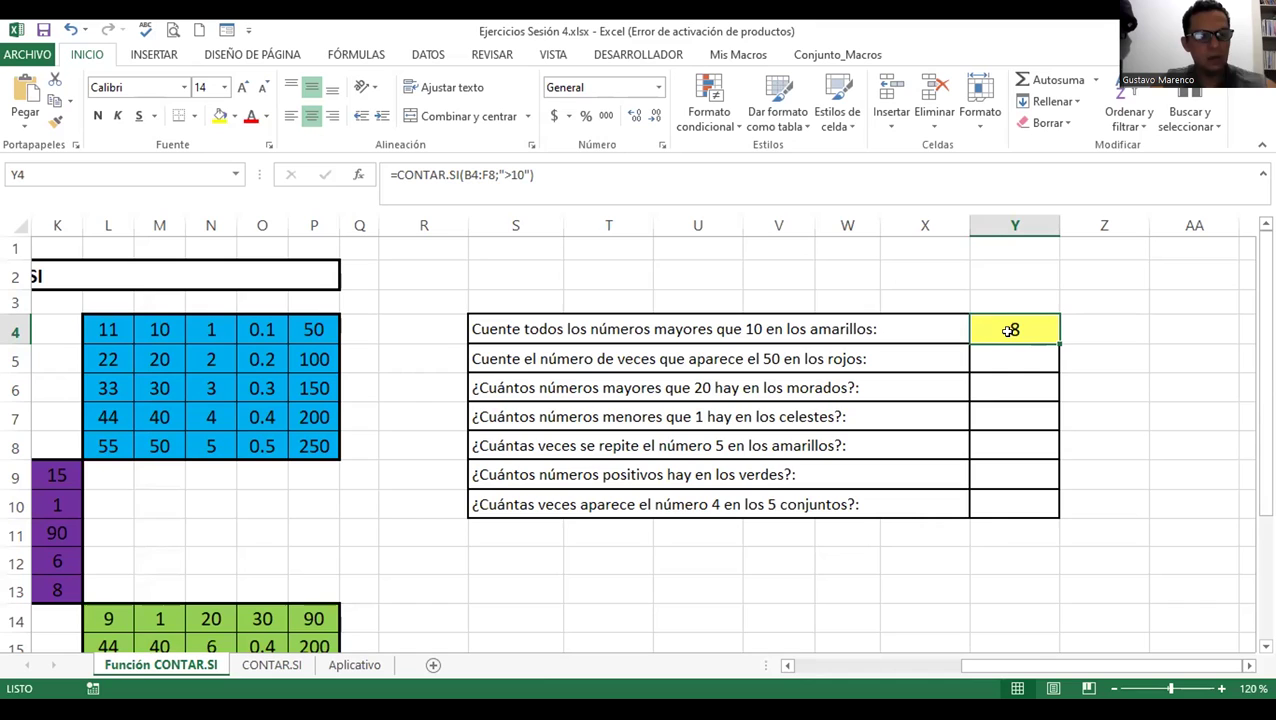
click(1010, 330)
double_click(1010, 330)
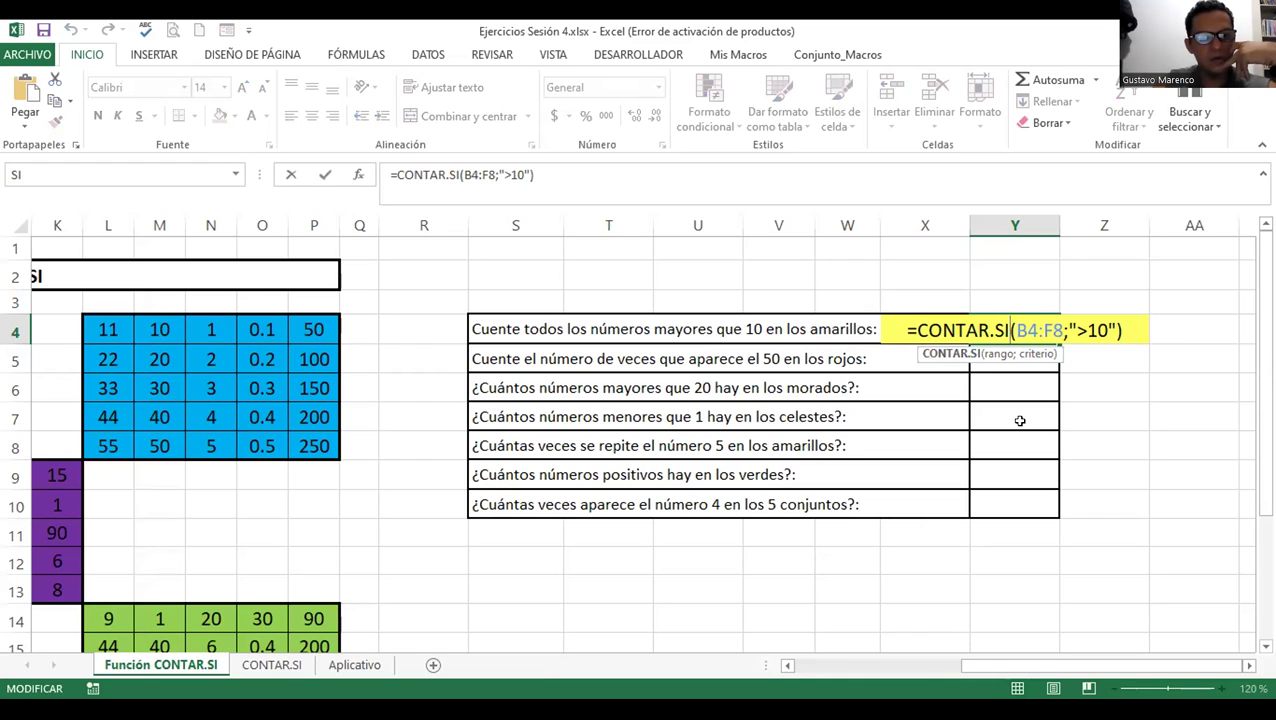
key(Escape)
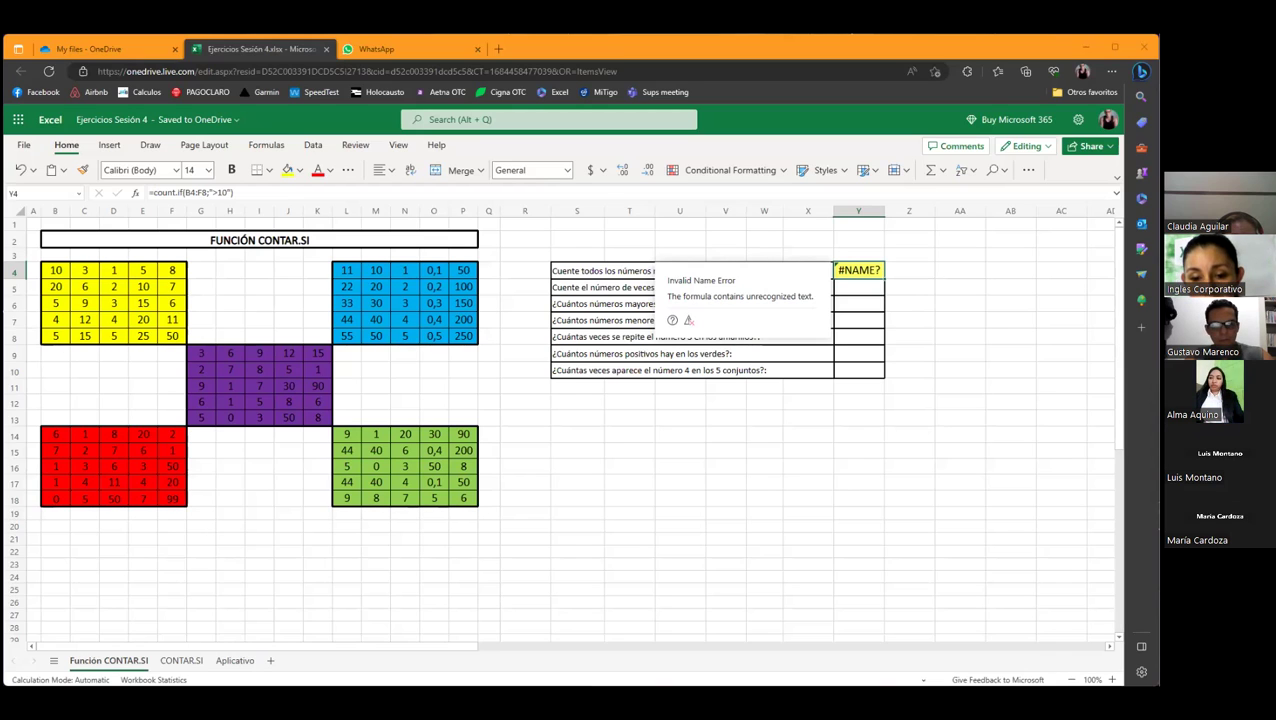
- In the web workbook, delete the stray dot from Y4's function name so it returns 8
click(870, 271)
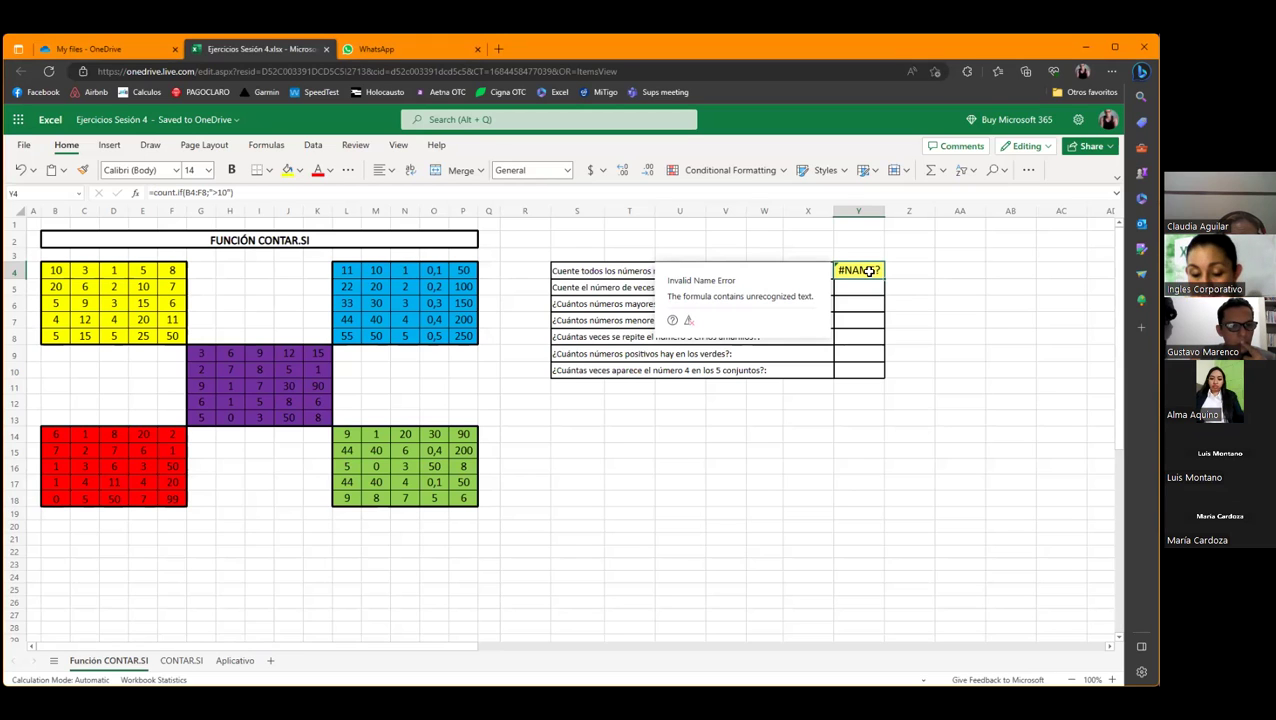
click(248, 193)
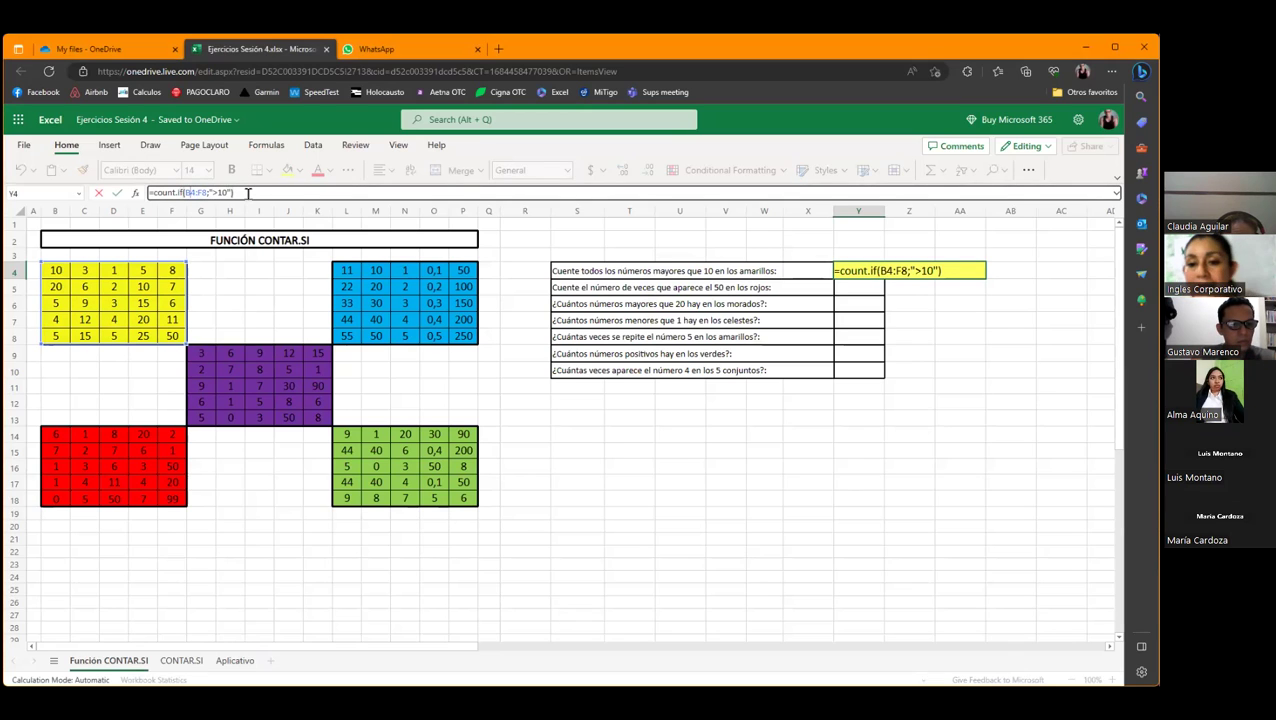
key(BackSpace)
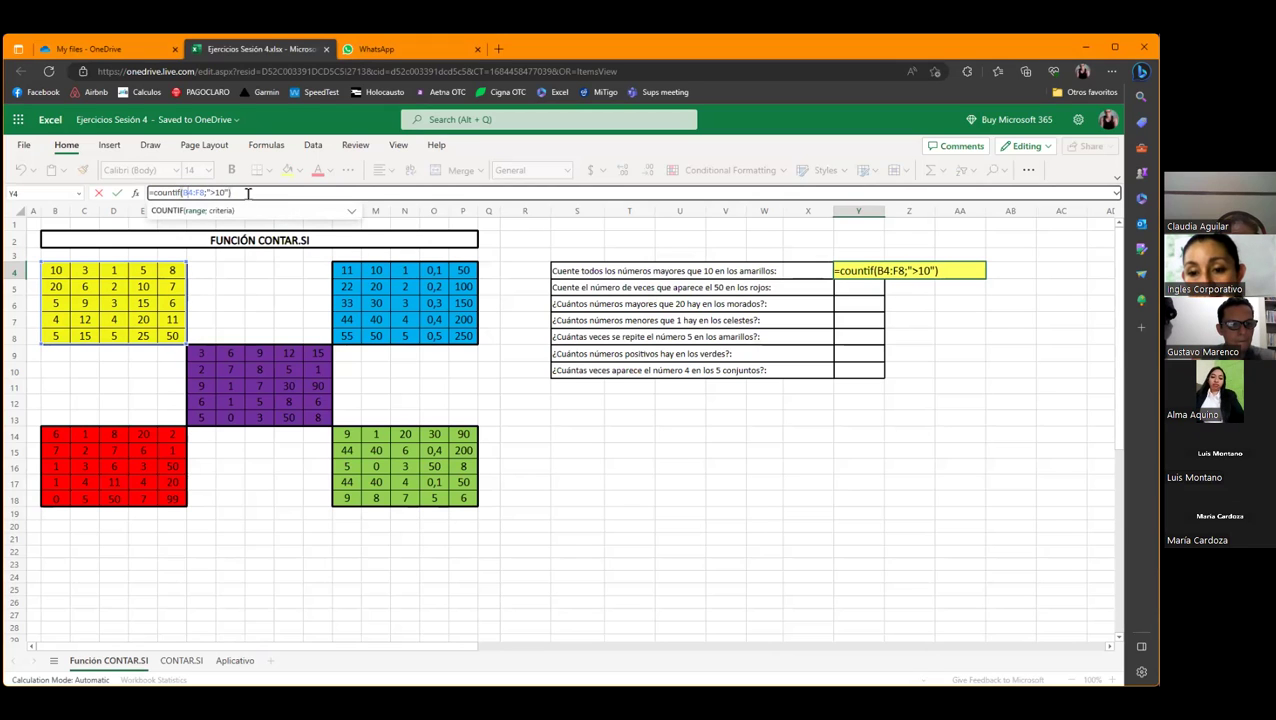
key(Return)
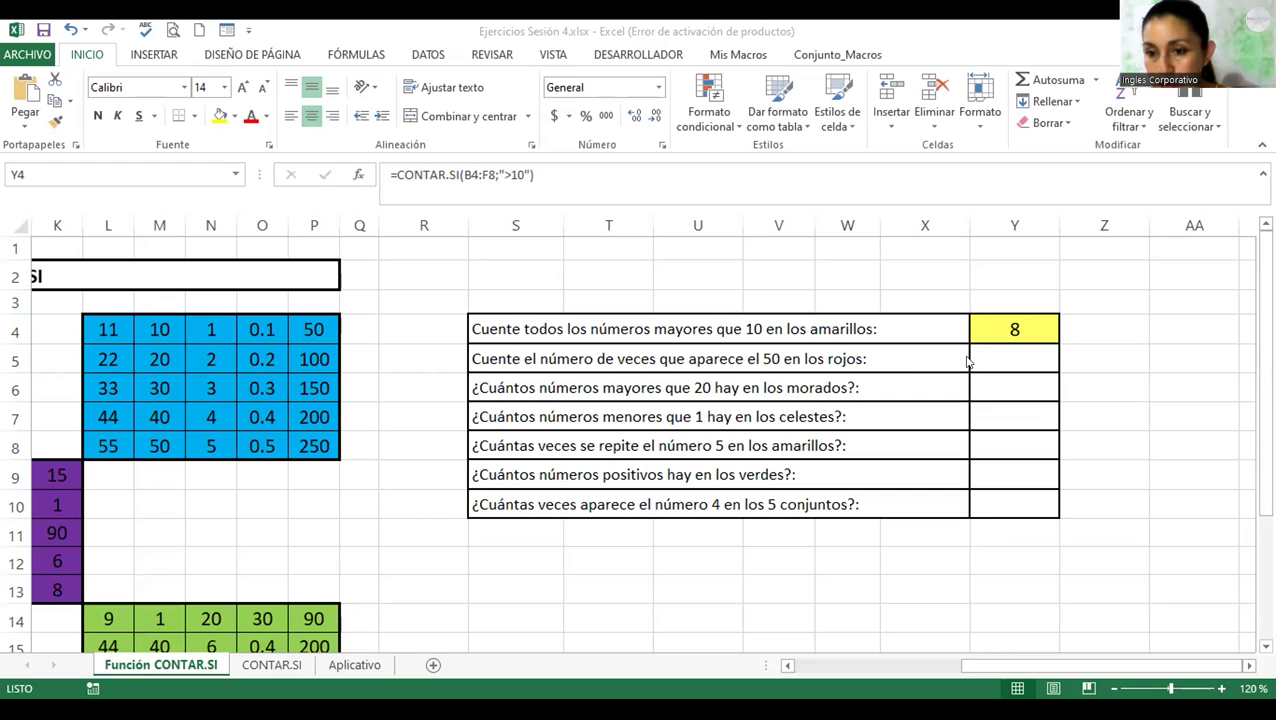
- In Y5, type =contar.si(B14:F18;"50" to count 50s in the red block
click(1010, 366)
text(=)
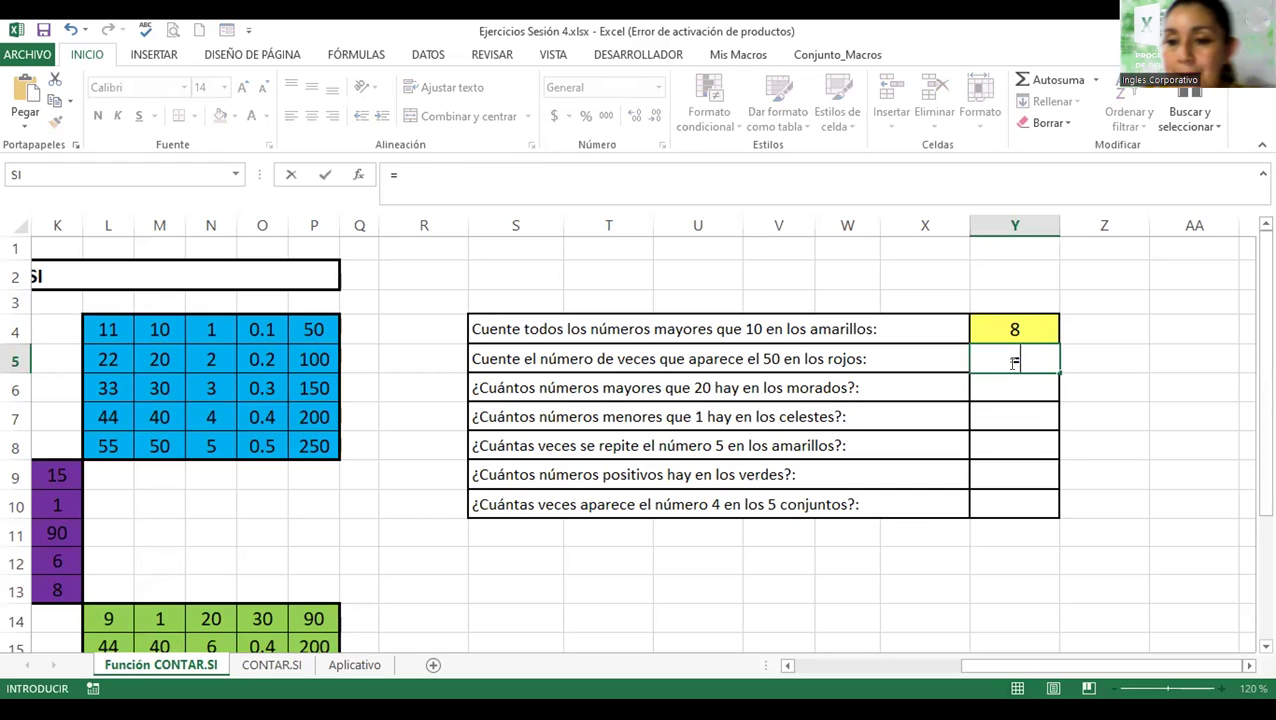
text(contar.si()
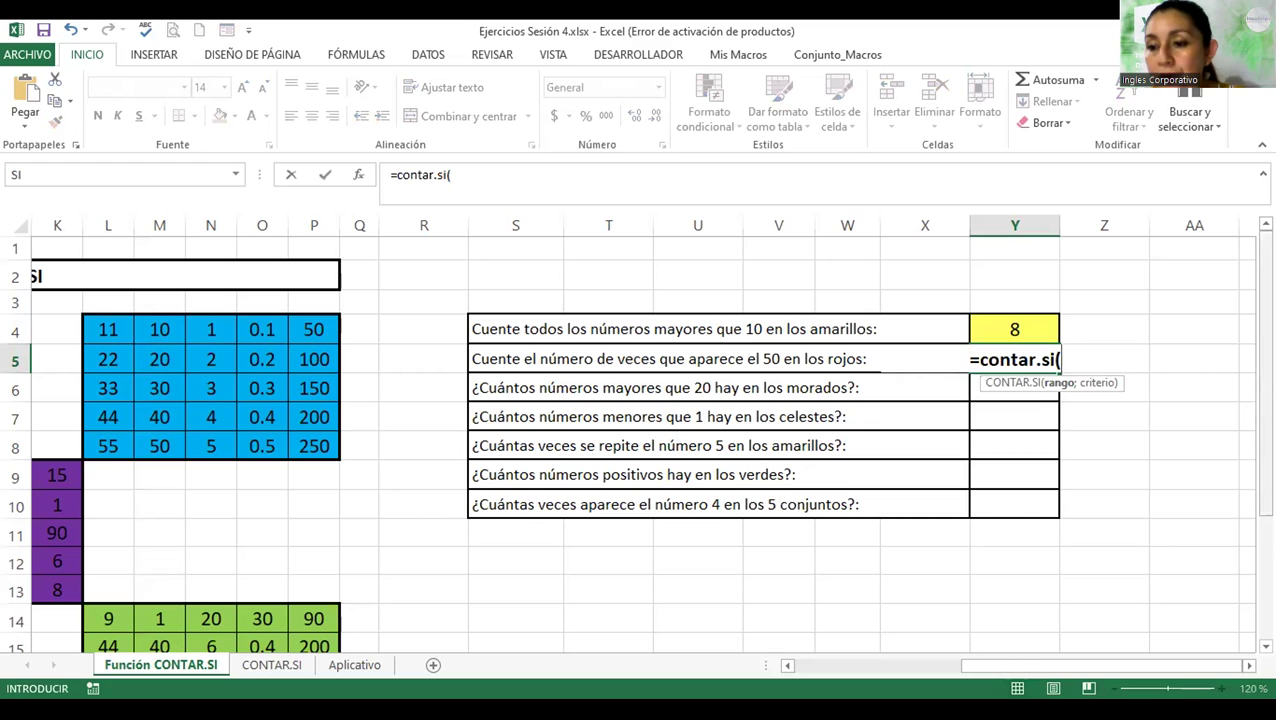
scroll(1185, 620, down, 2)
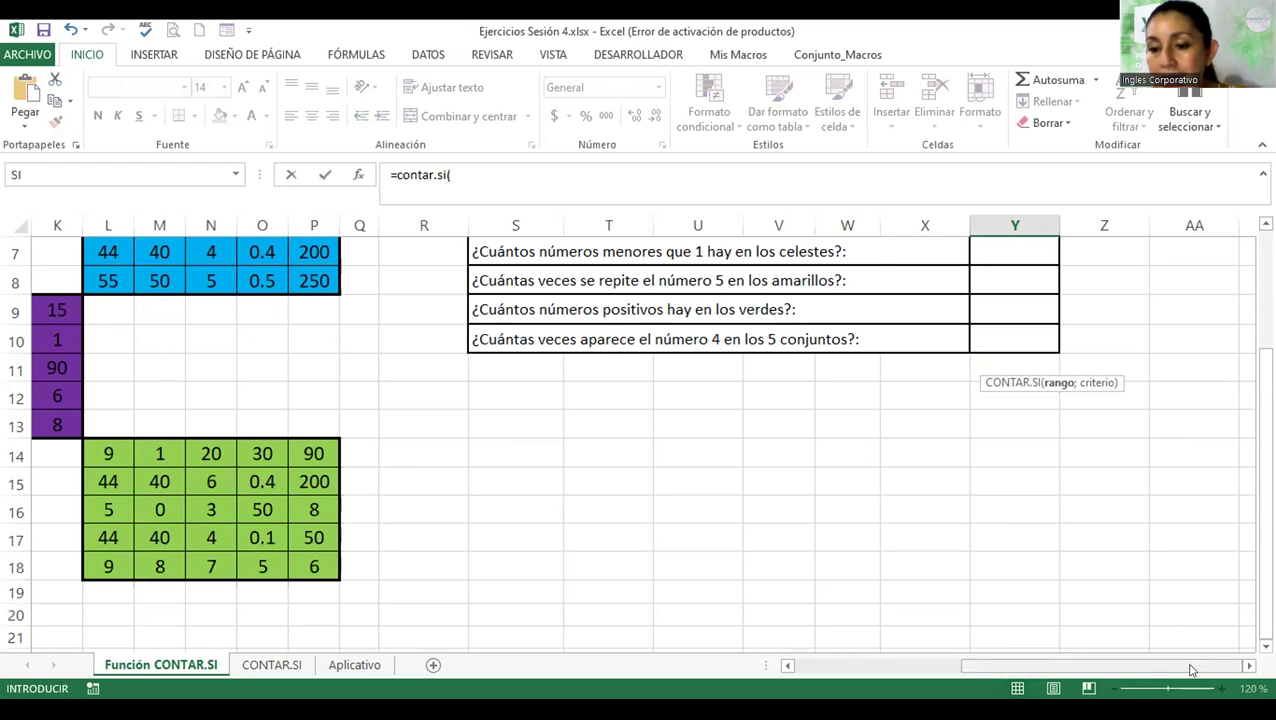
drag(1190, 668, 1022, 668)
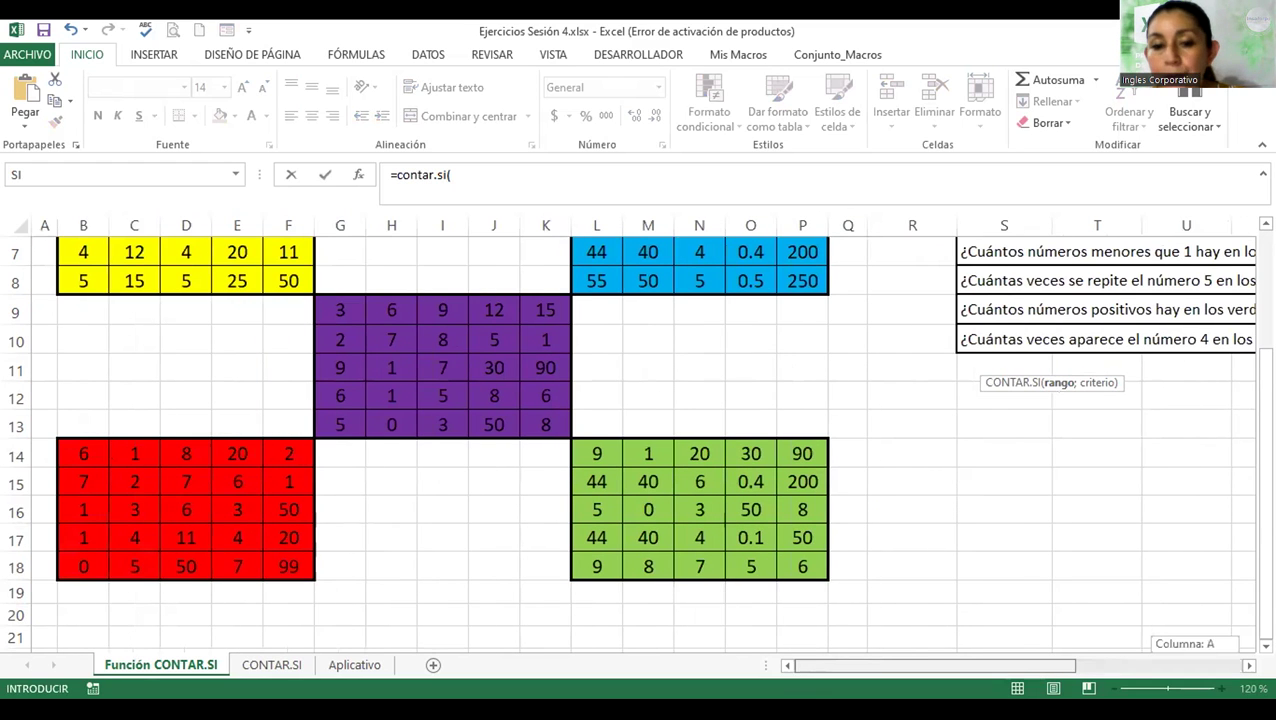
click(79, 449)
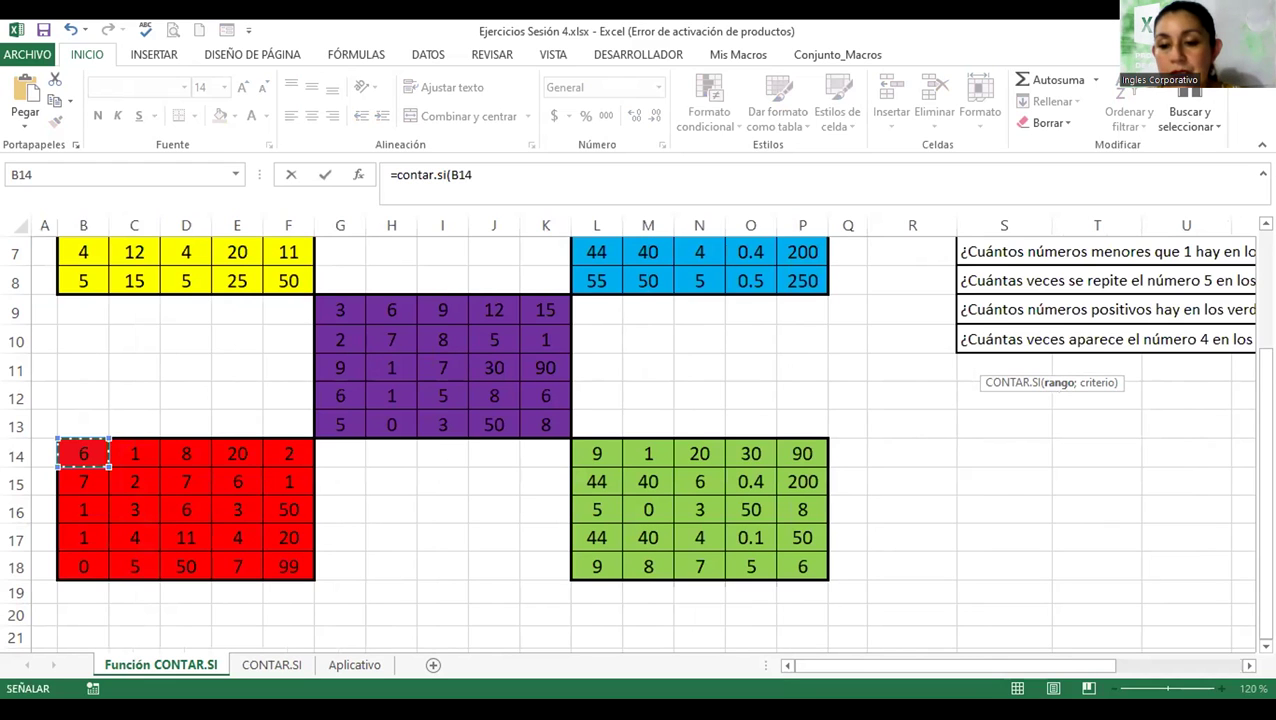
drag(1085, 668, 1233, 668)
text(:F18)
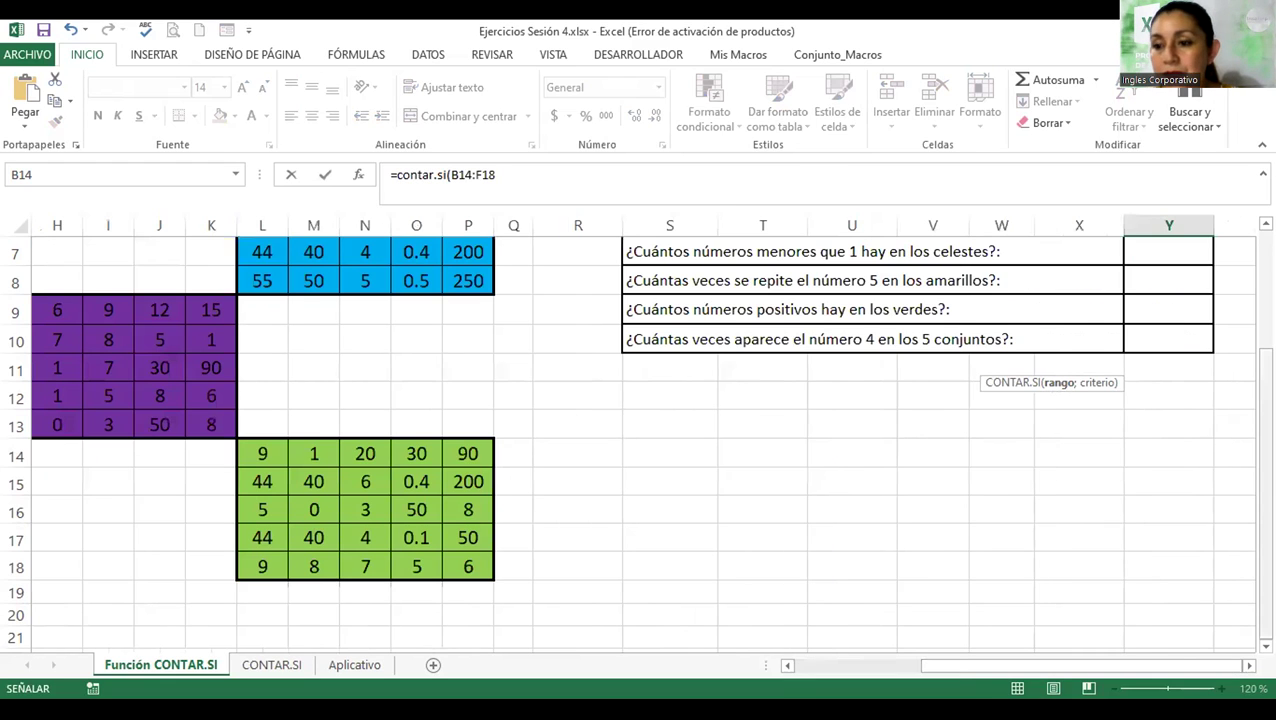
scroll(640, 440, up, 2)
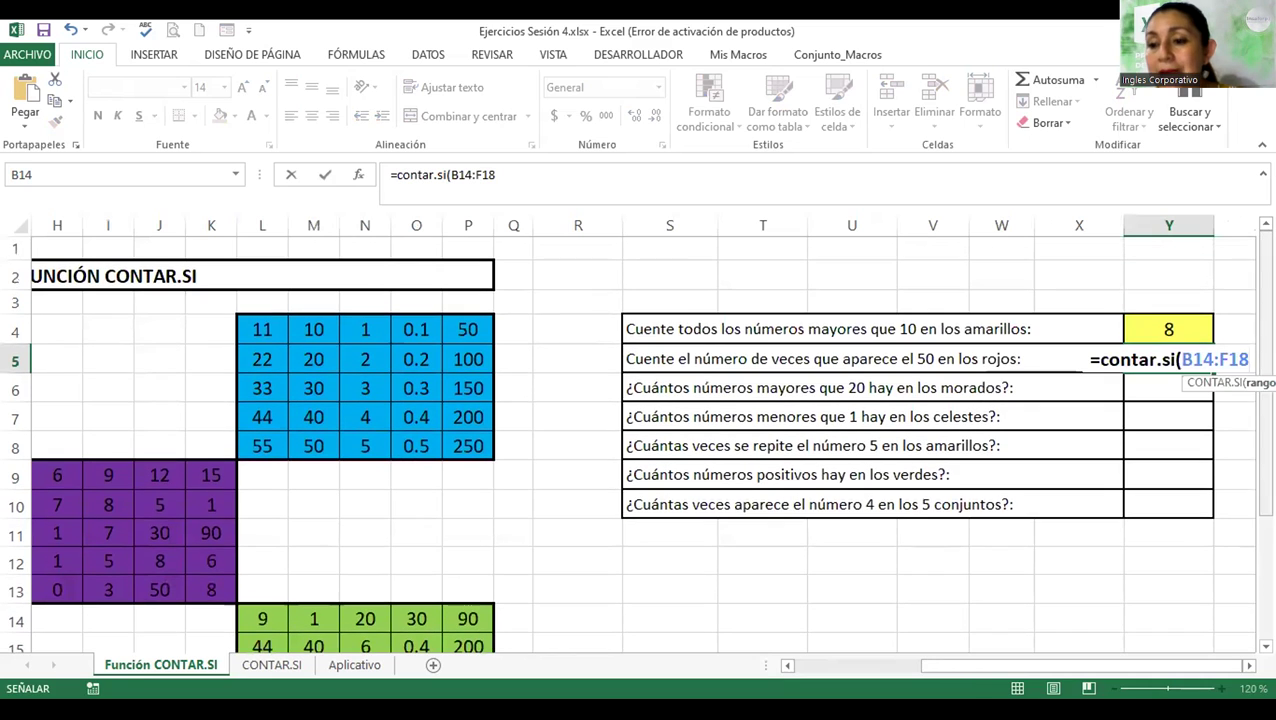
drag(1249, 668, 1246, 666)
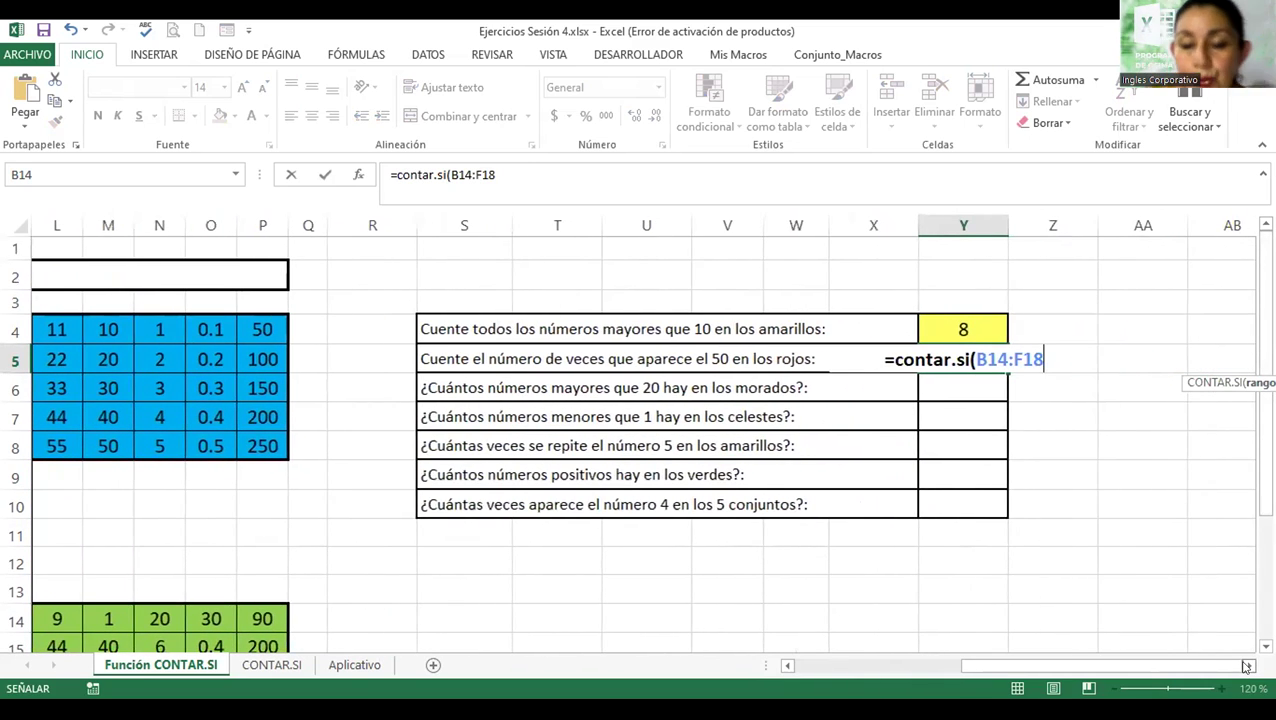
text(;)
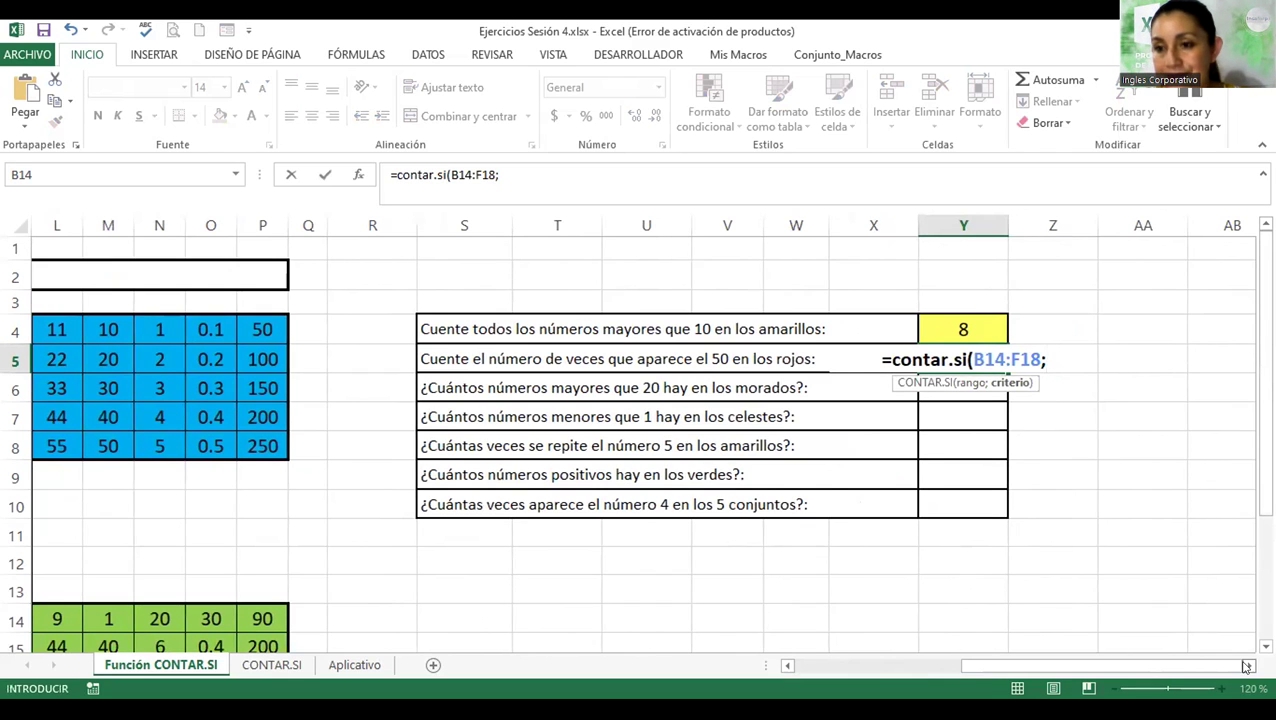
text(")
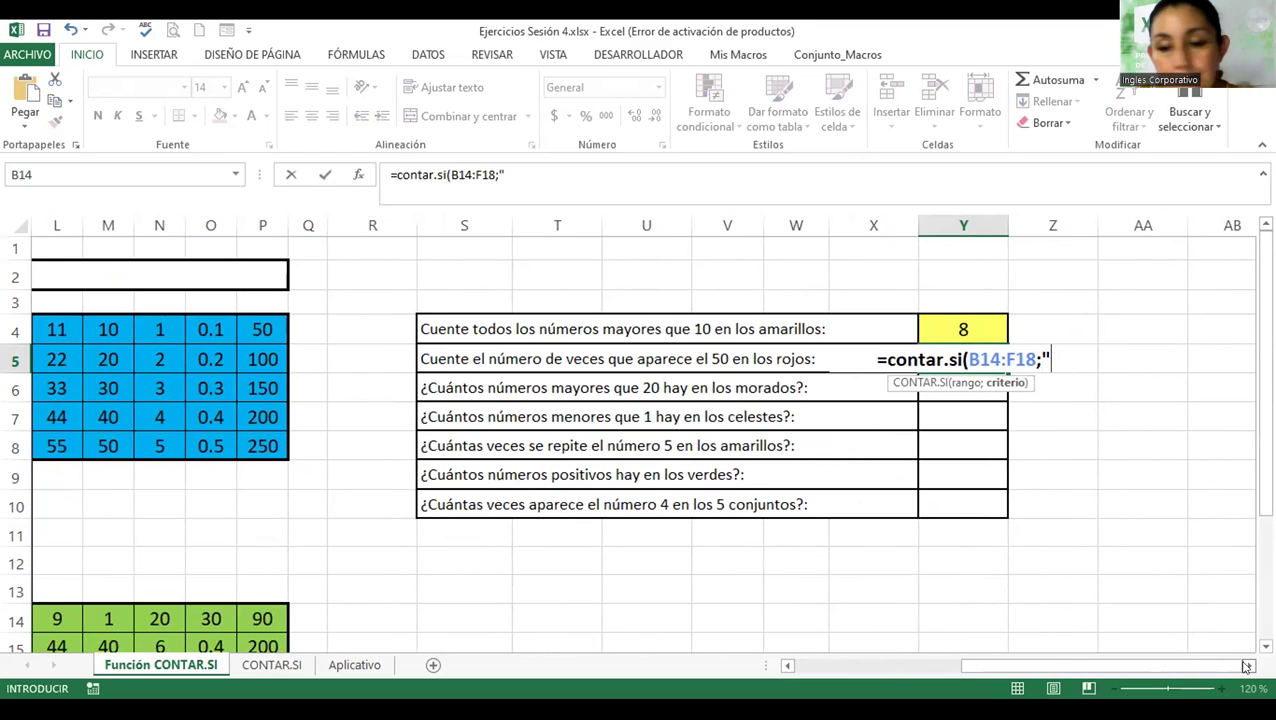
text(50")
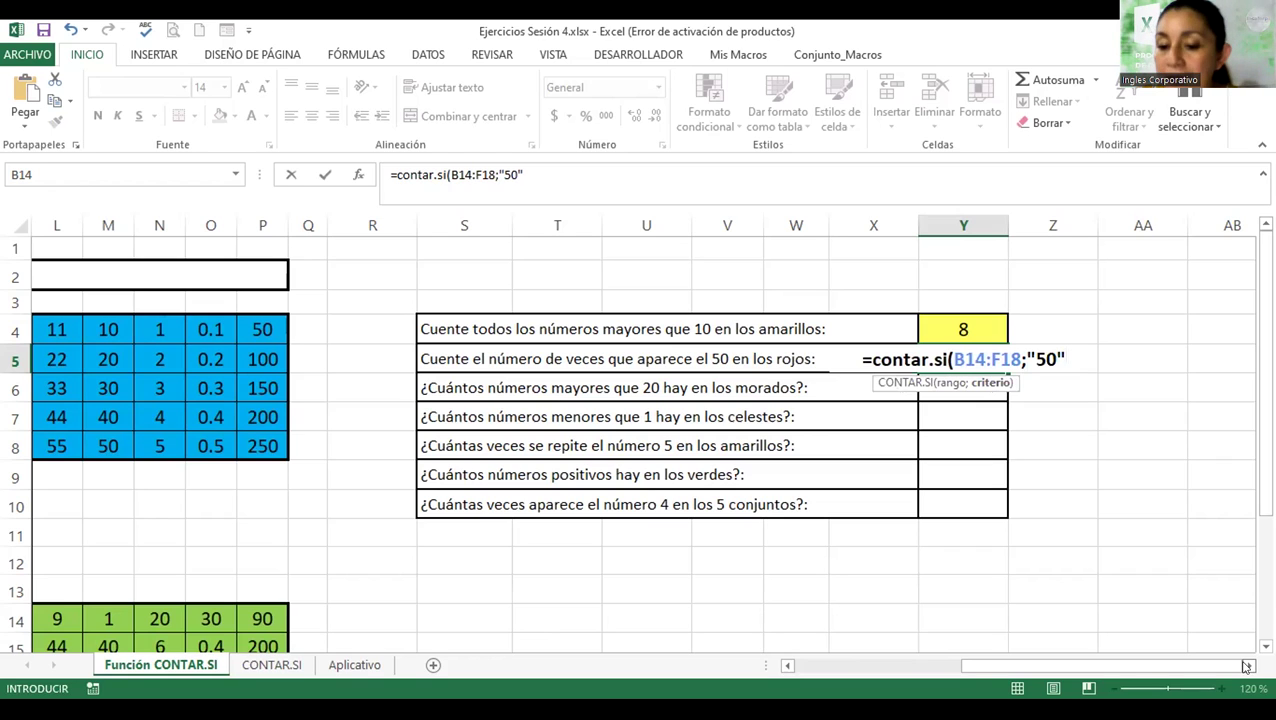
- Remove the quotes around 50, close the parenthesis, enter it and reopen Y5 for review
key(BackSpace)
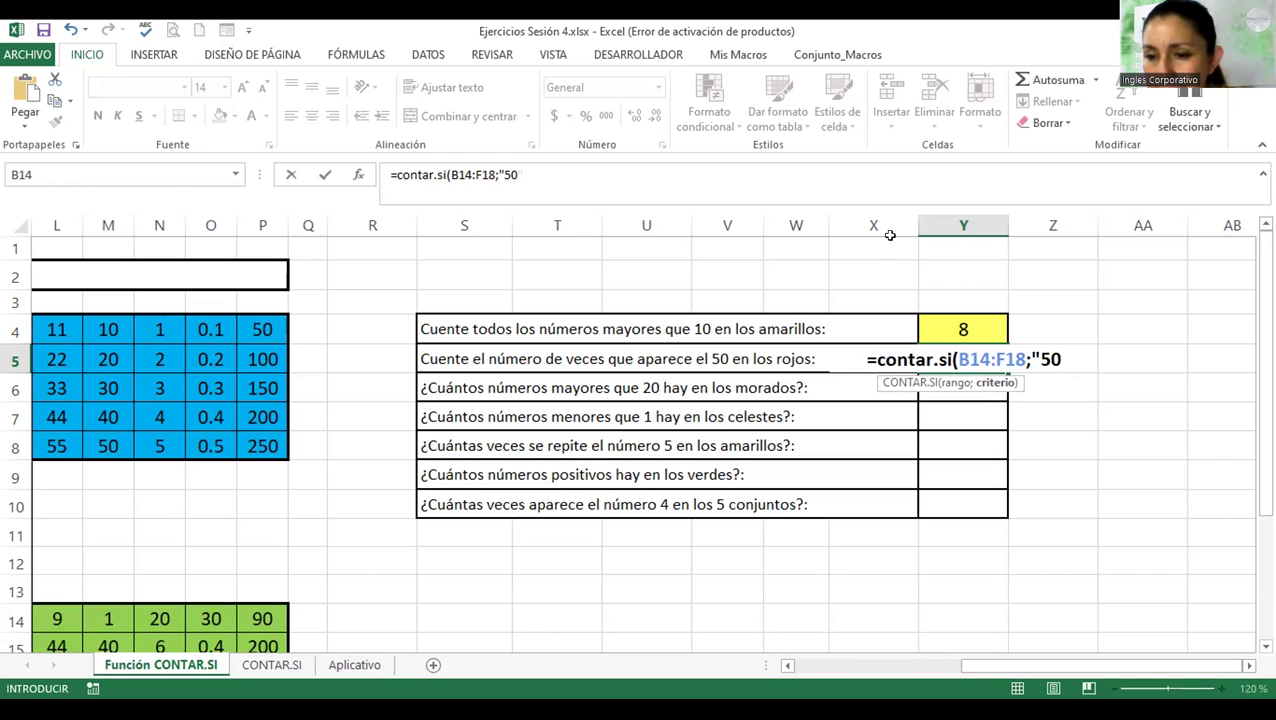
click(1032, 350)
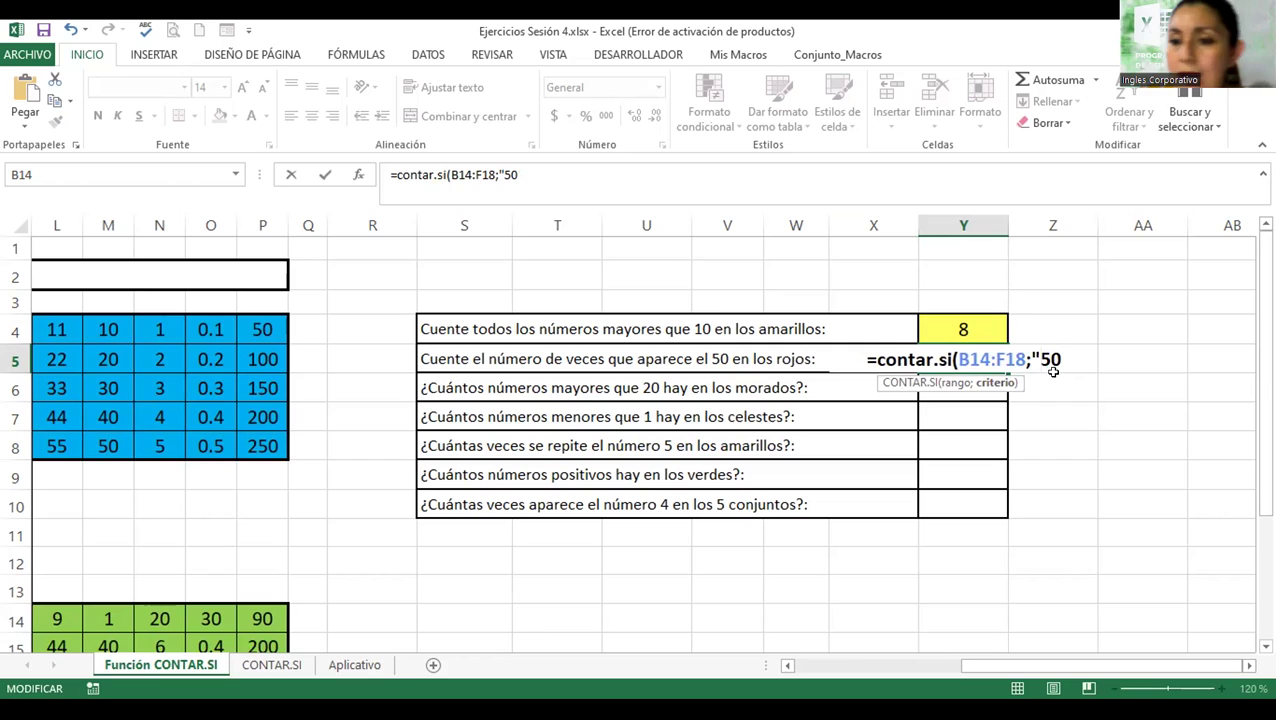
key(Delete)
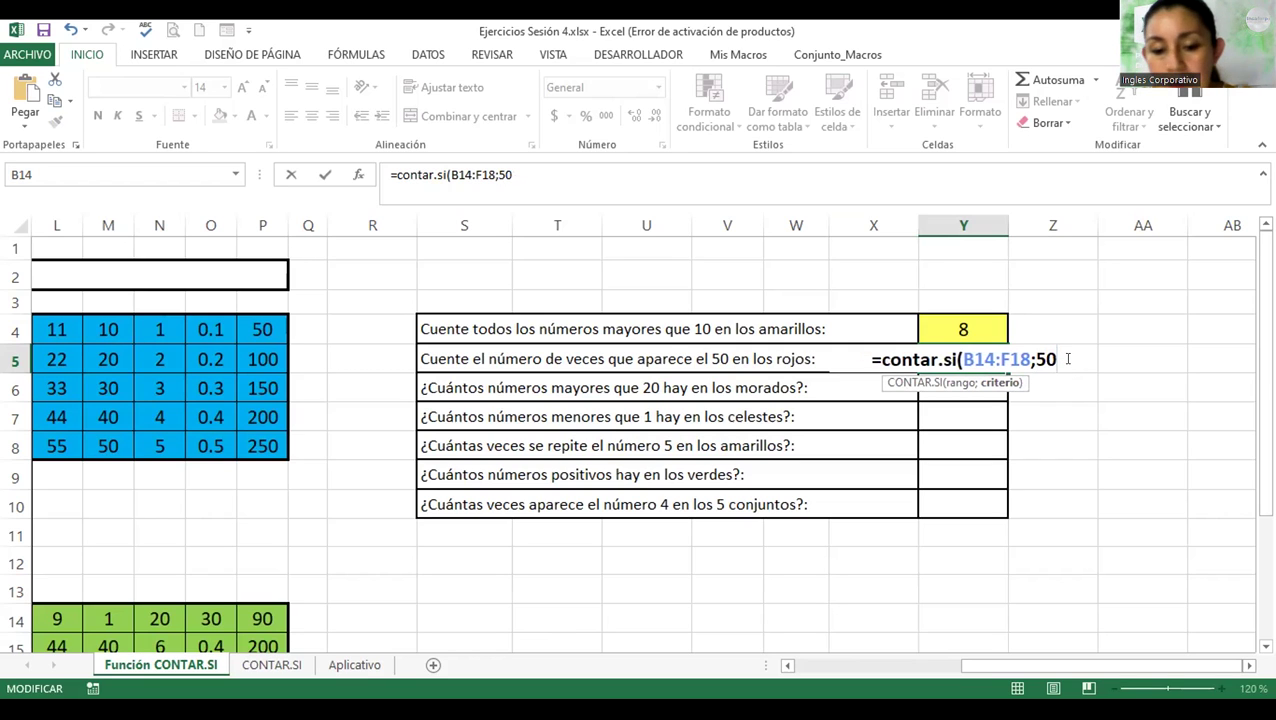
text())
key(Return)
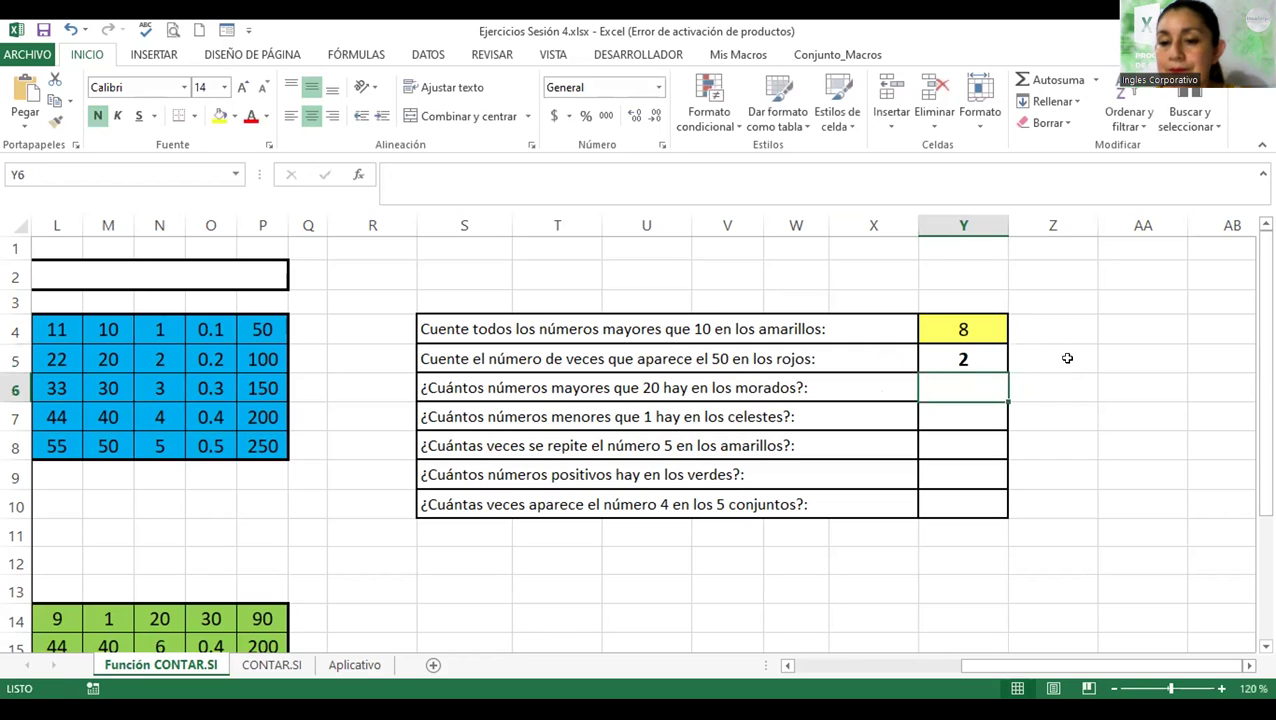
key(Up)
key(F2)
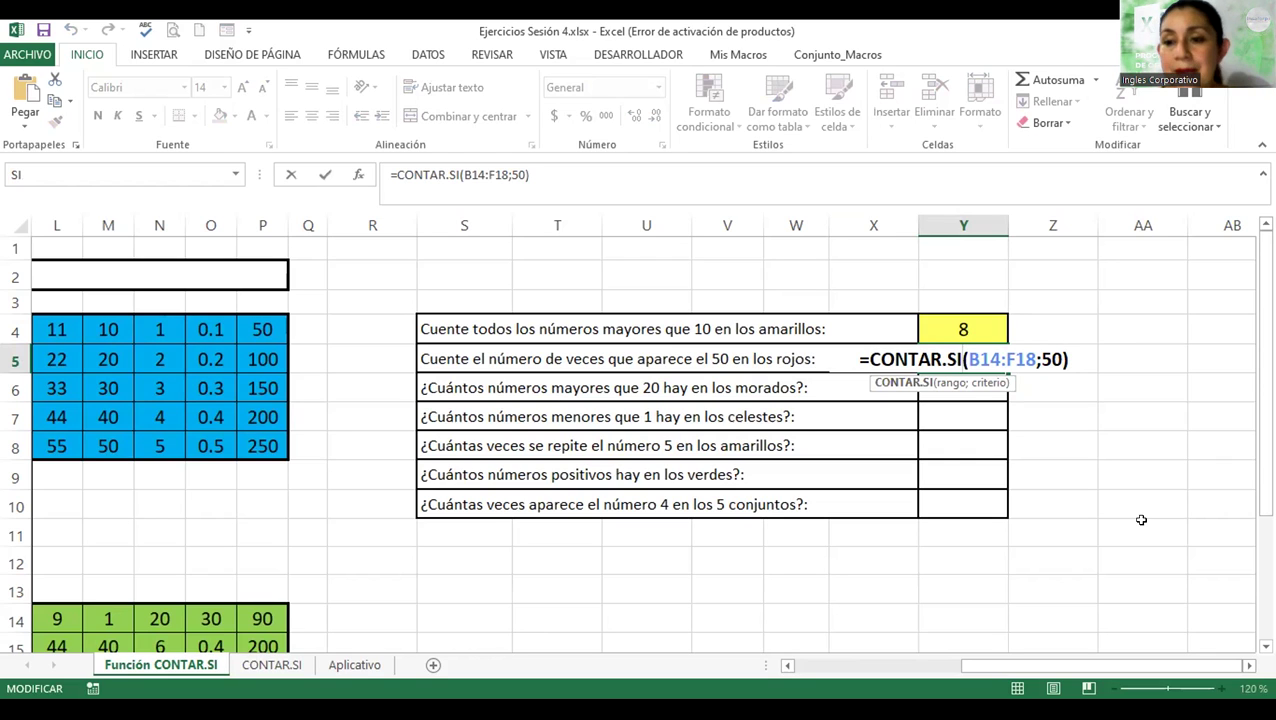
- Keep Y5's result of 2 and start a new formula with = in Y6
key(Return)
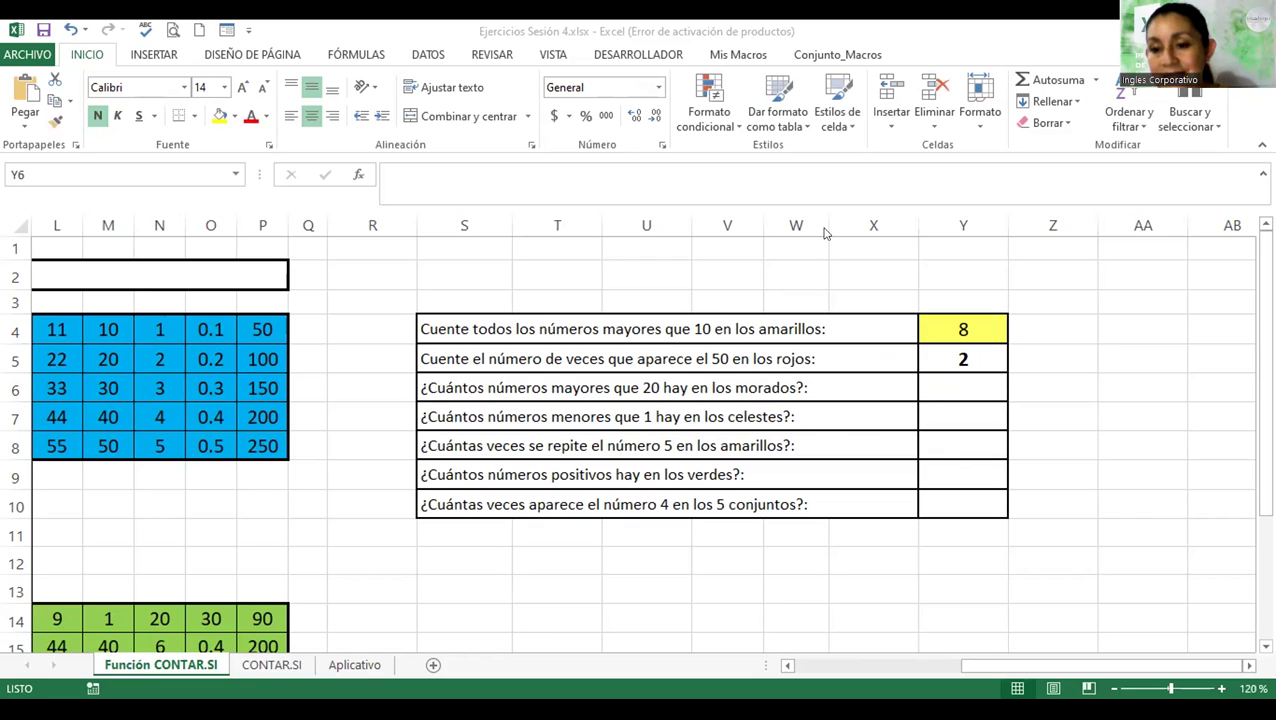
click(950, 385)
text(=)
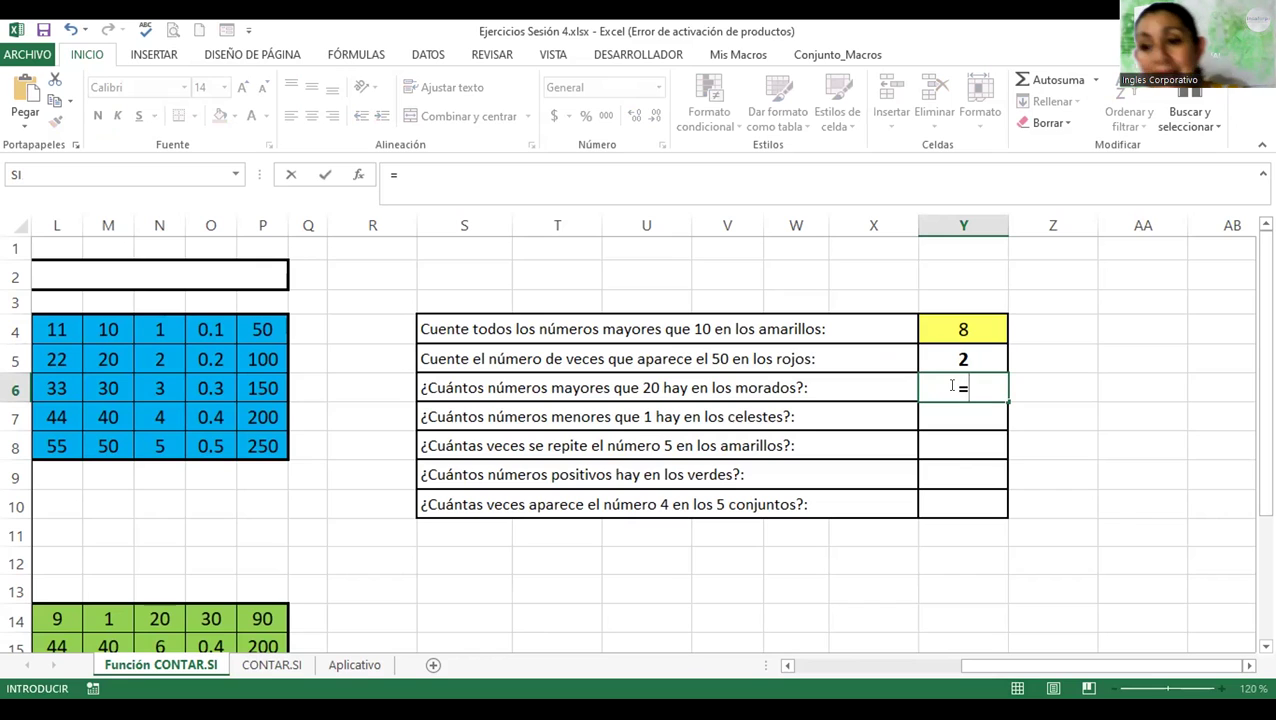
- Enter contar.si over the purple block G9:K13 with criterion >20 in Y6
text(c)
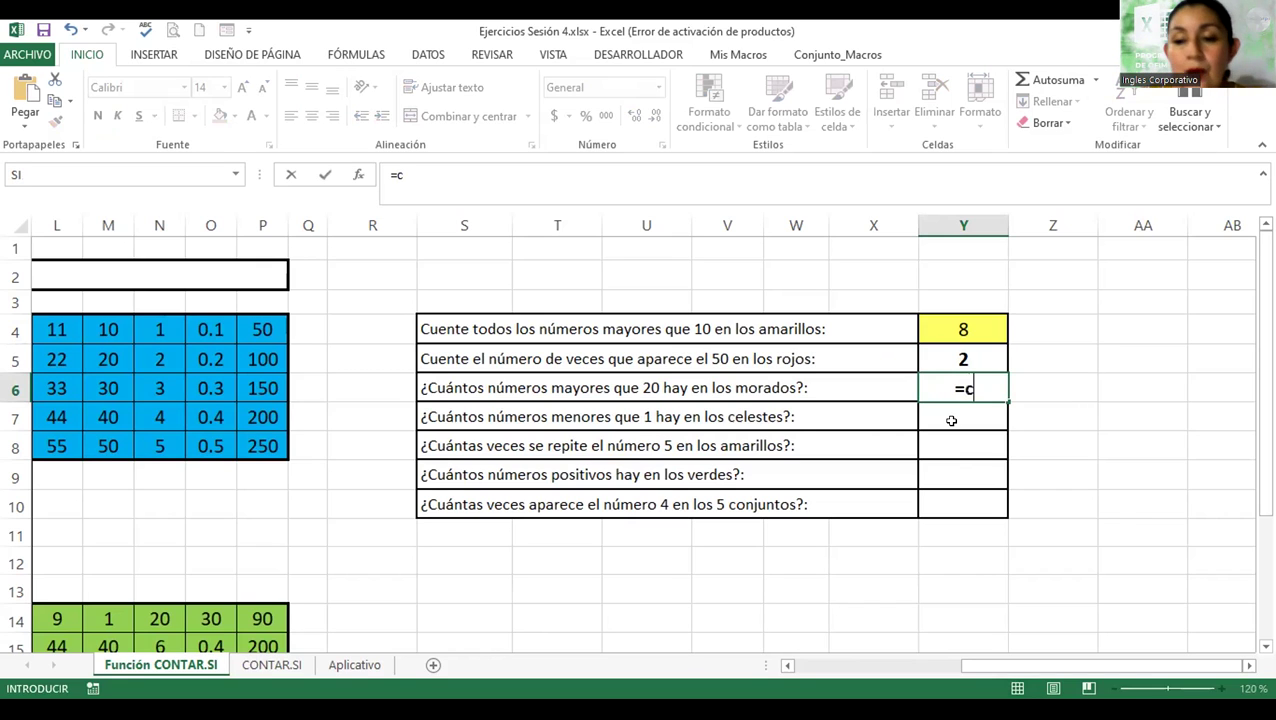
text(ontar.si)
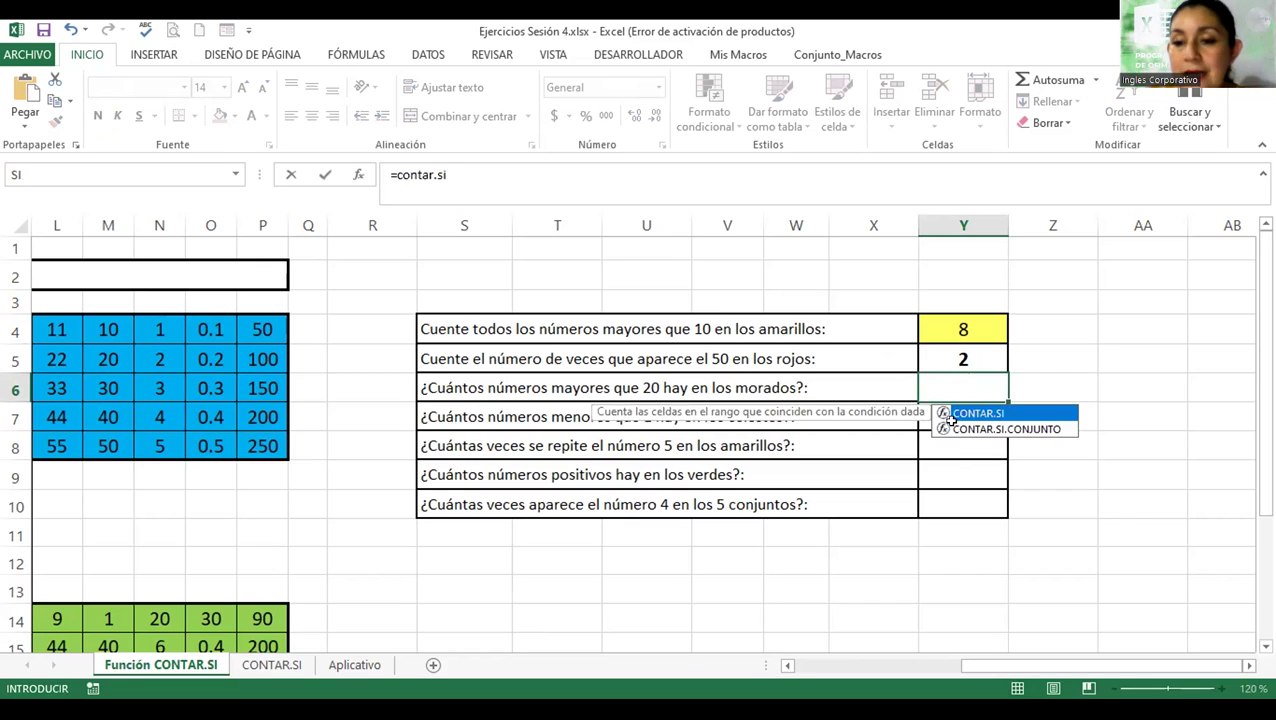
text(()
drag(1110, 668, 978, 668)
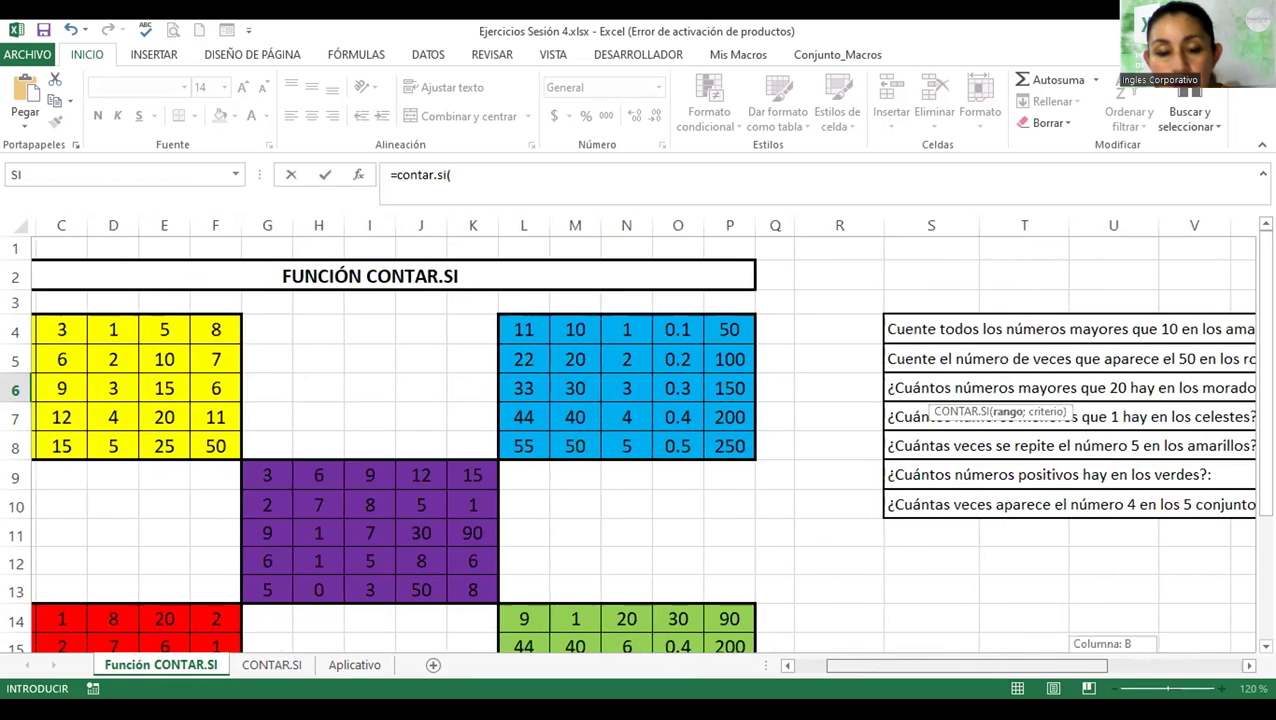
click(263, 465)
drag(323, 467, 467, 590)
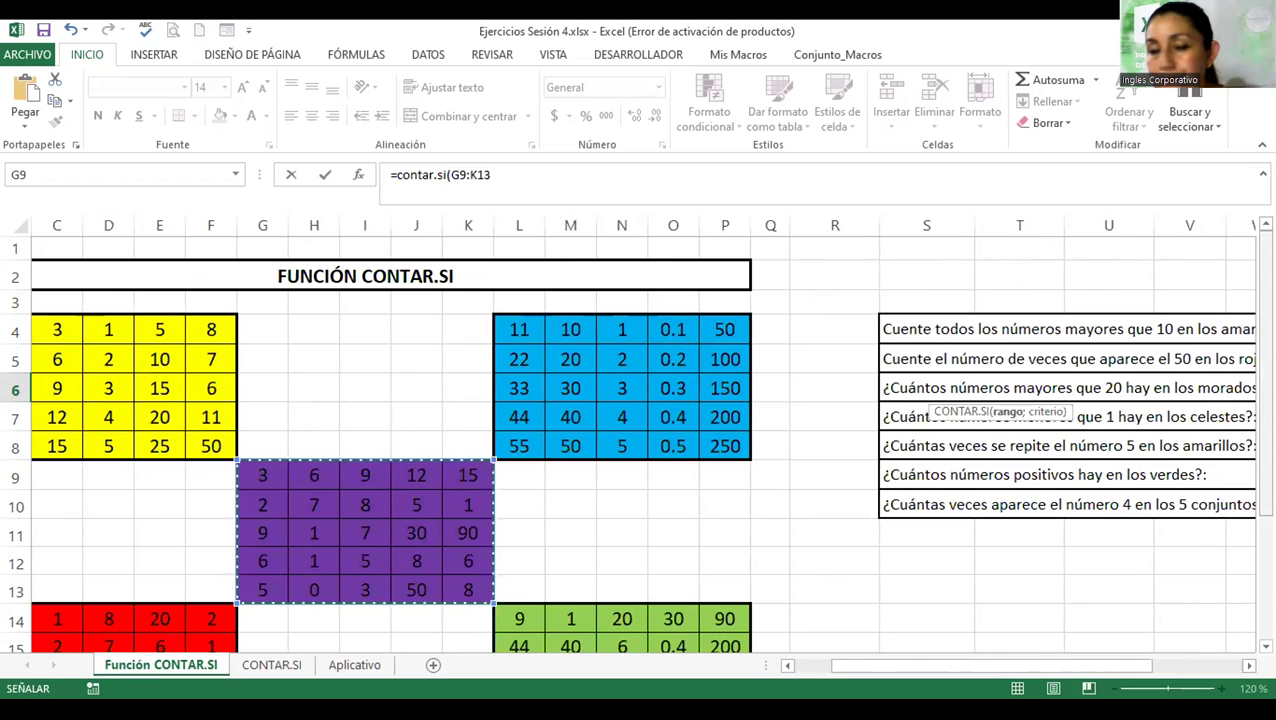
scroll(470, 590, down, 2)
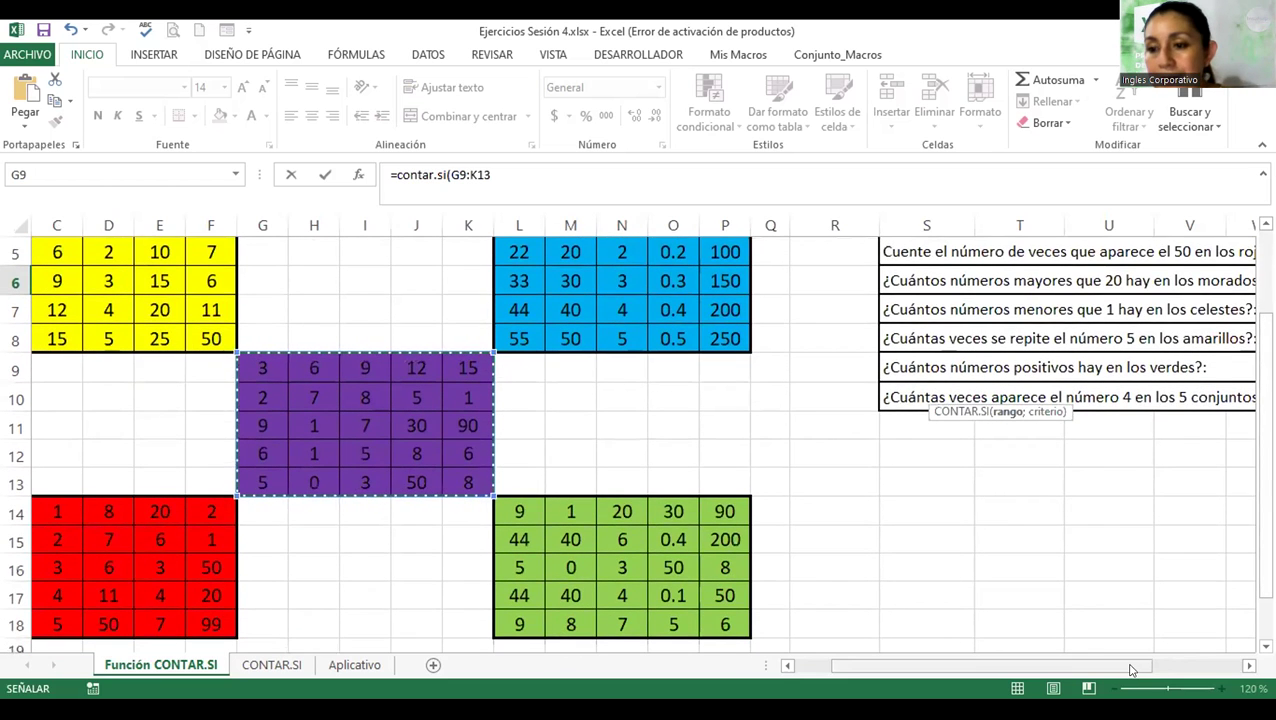
drag(1131, 669, 1221, 668)
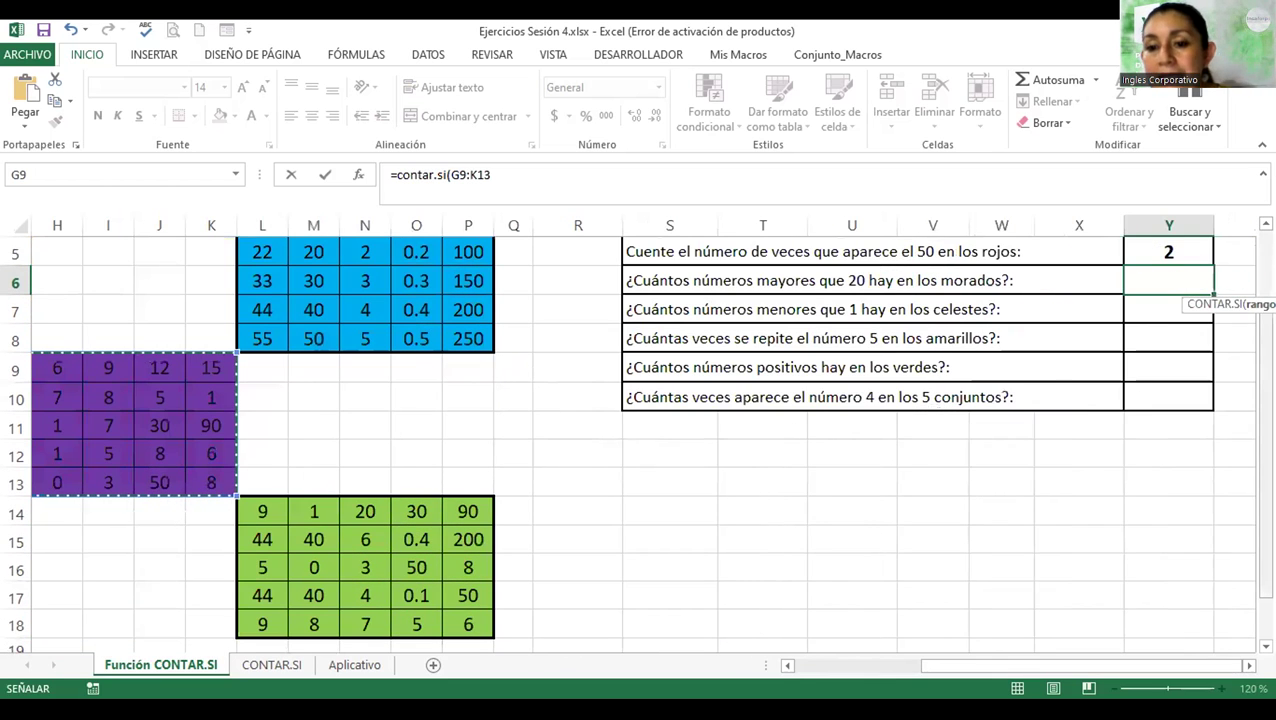
scroll(1052, 387, up, 1)
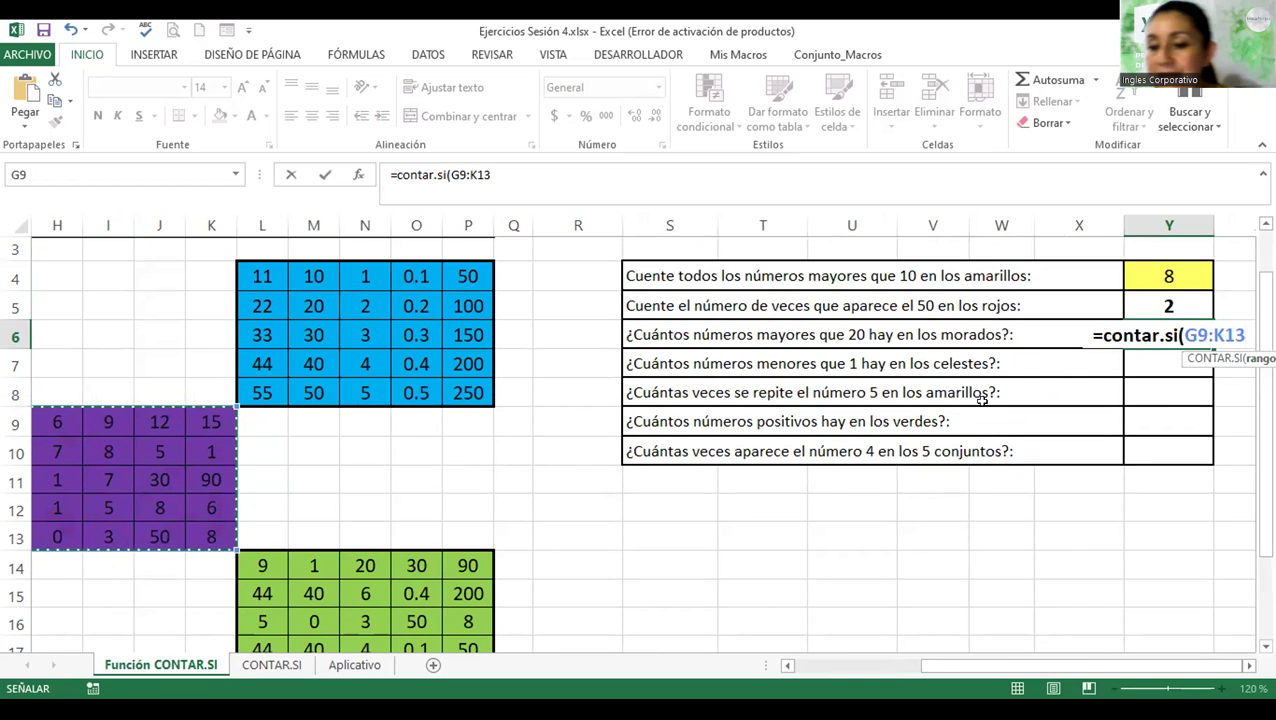
text(;)
click(1249, 668)
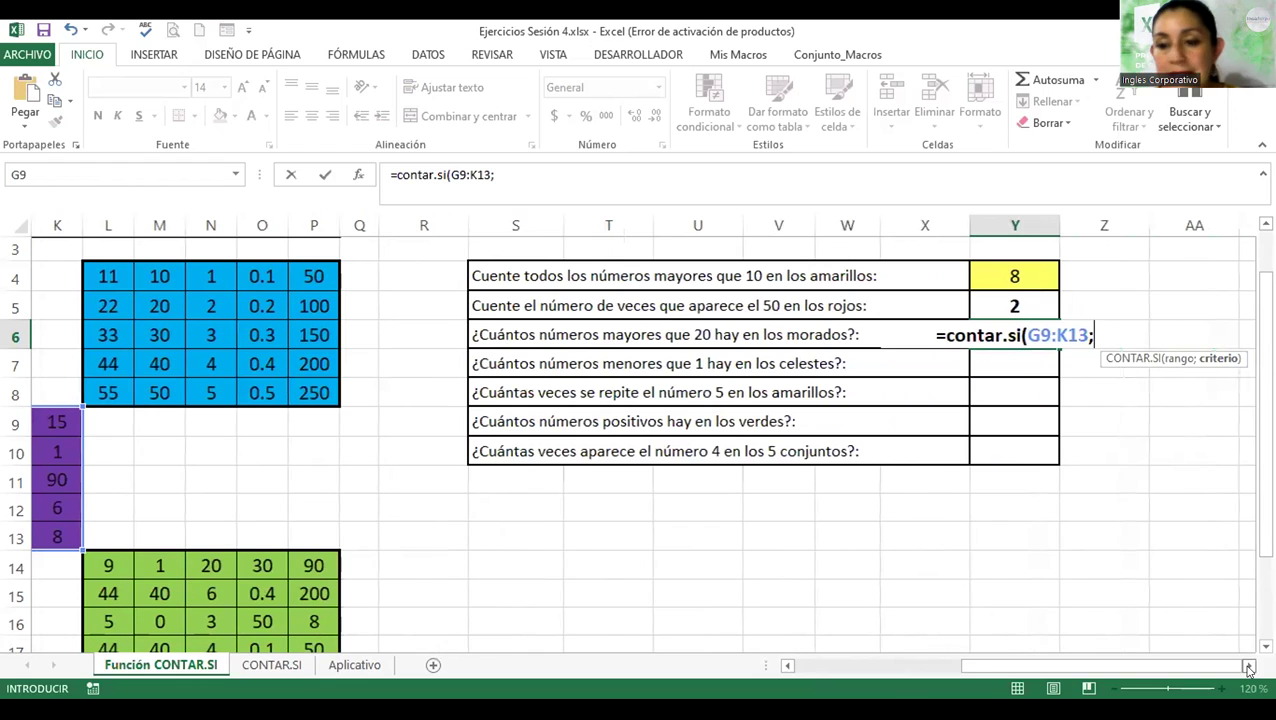
text(<)
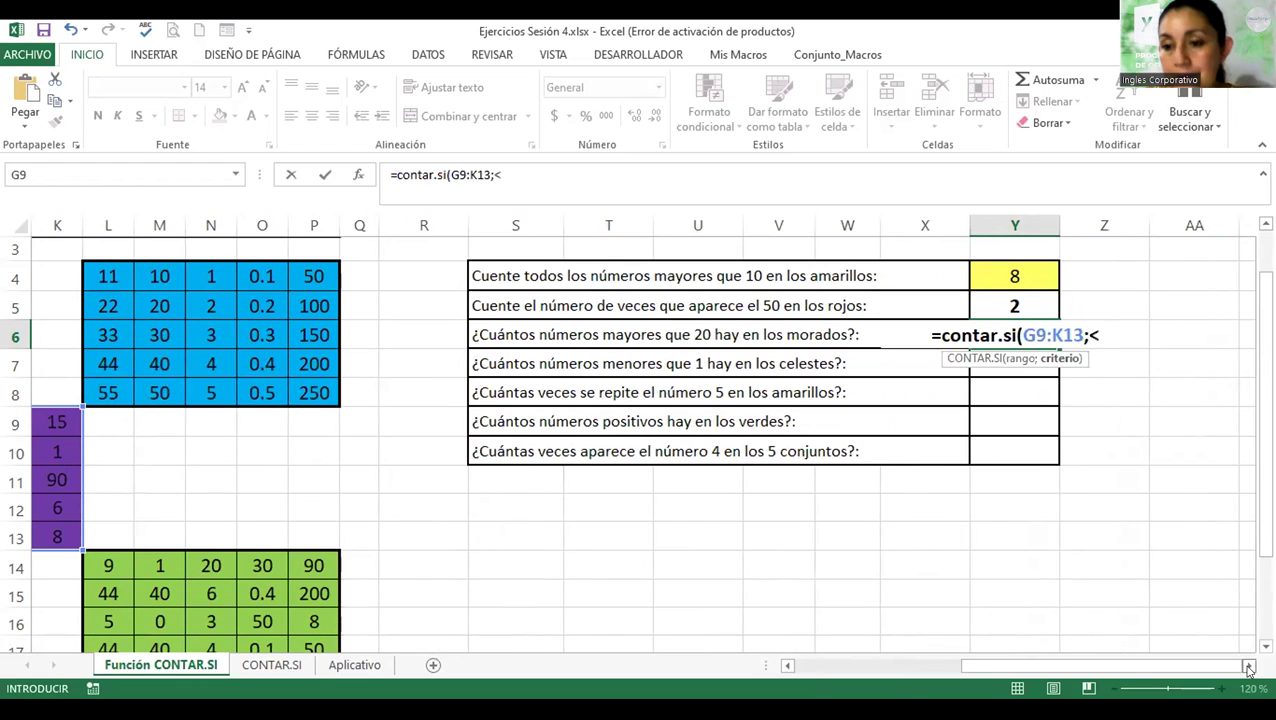
key(BackSpace)
text(>)
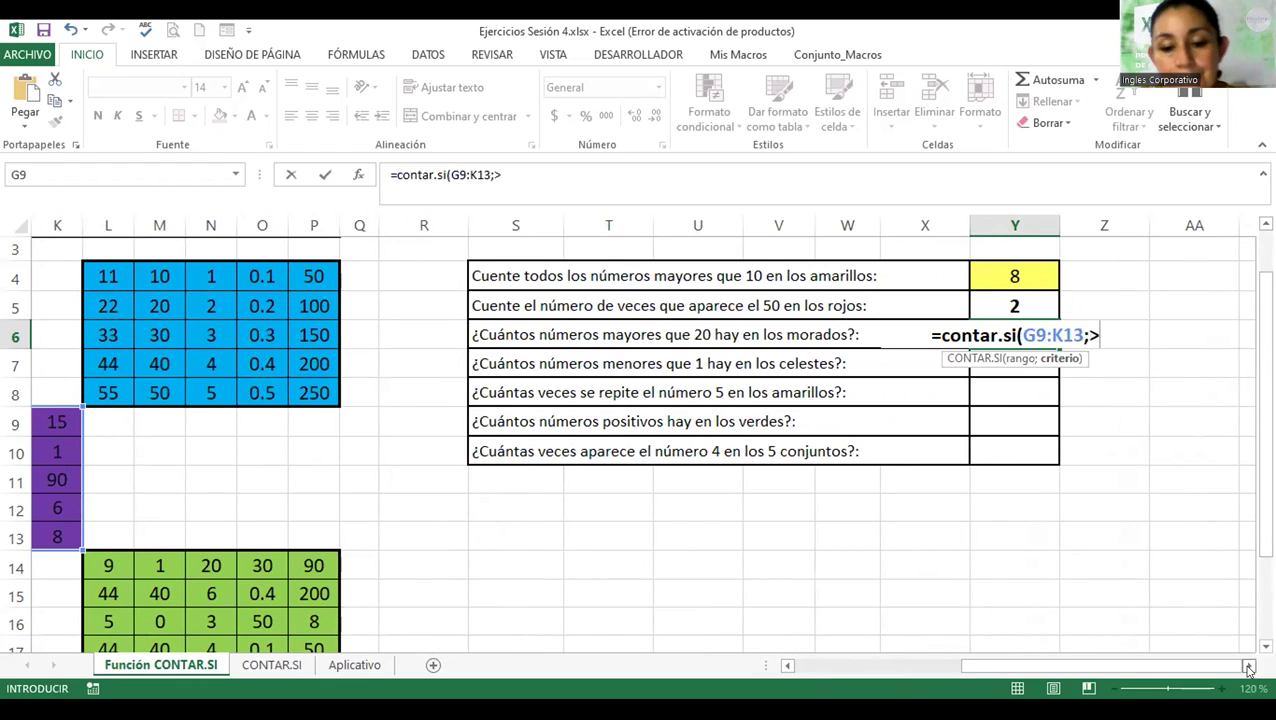
text(20))
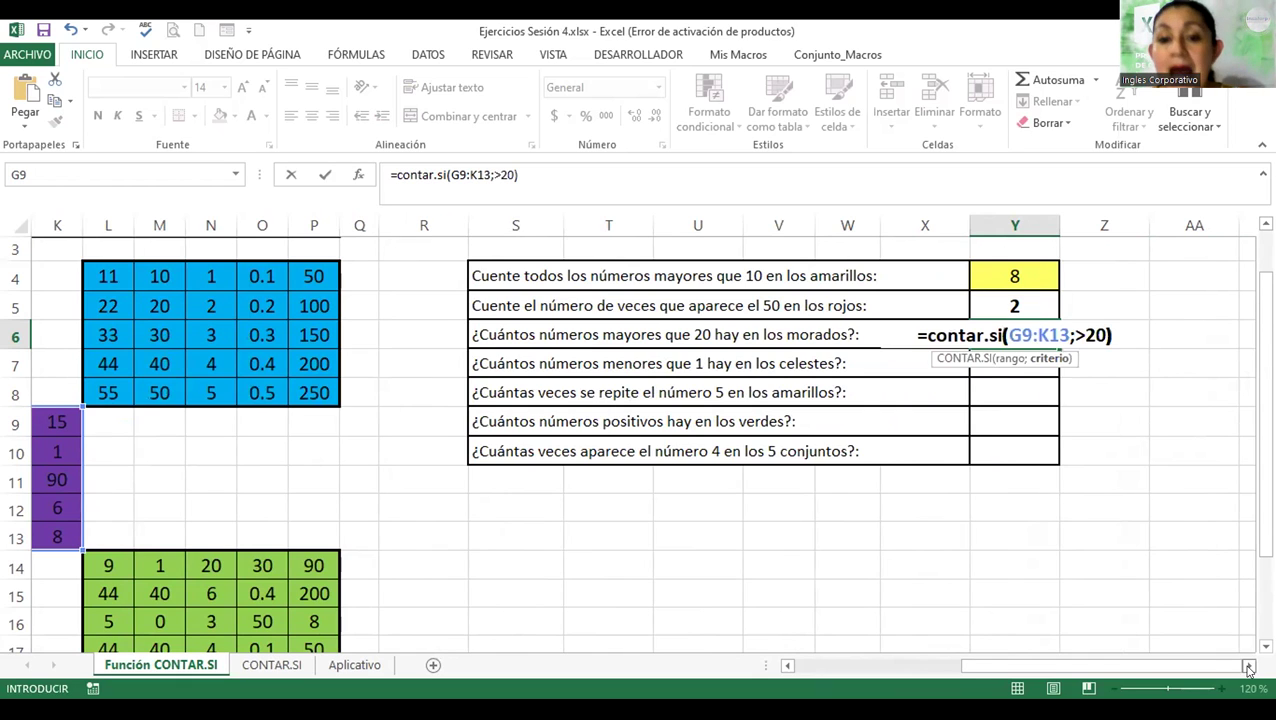
key(Return)
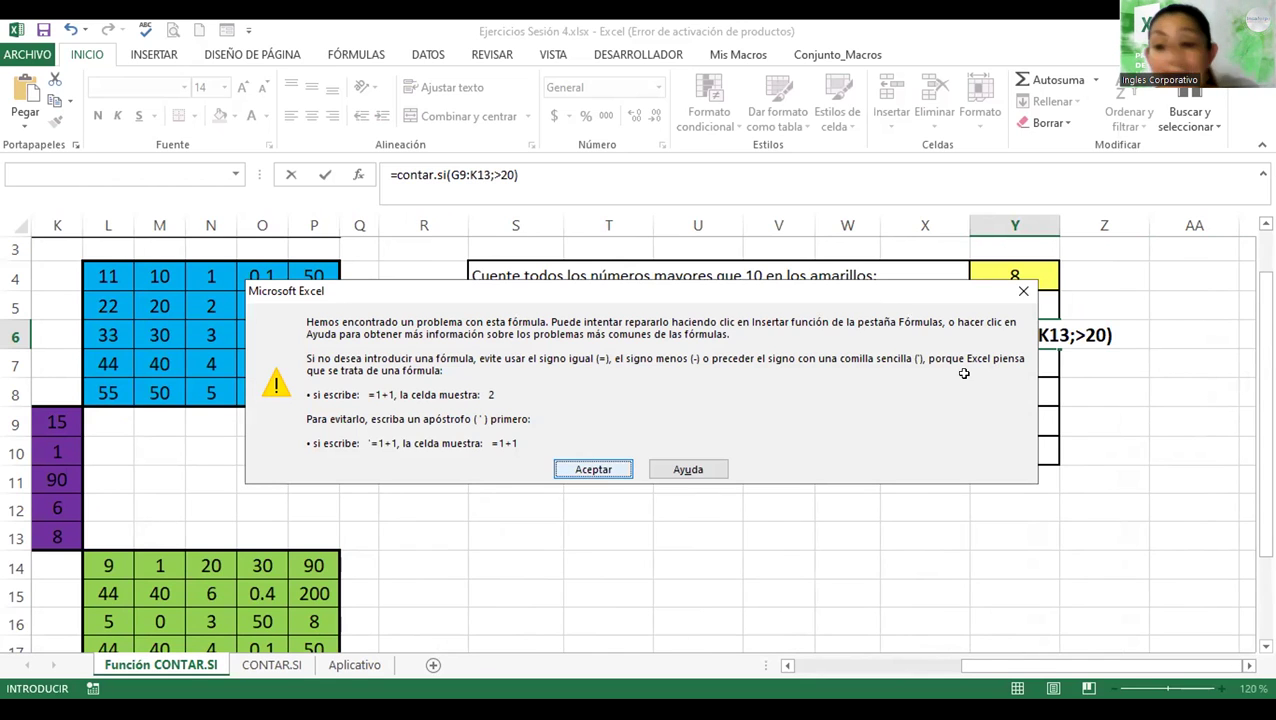
- Dismiss the formula error, wrap >20 in quotes and commit so Y6 shows 3
key(Return)
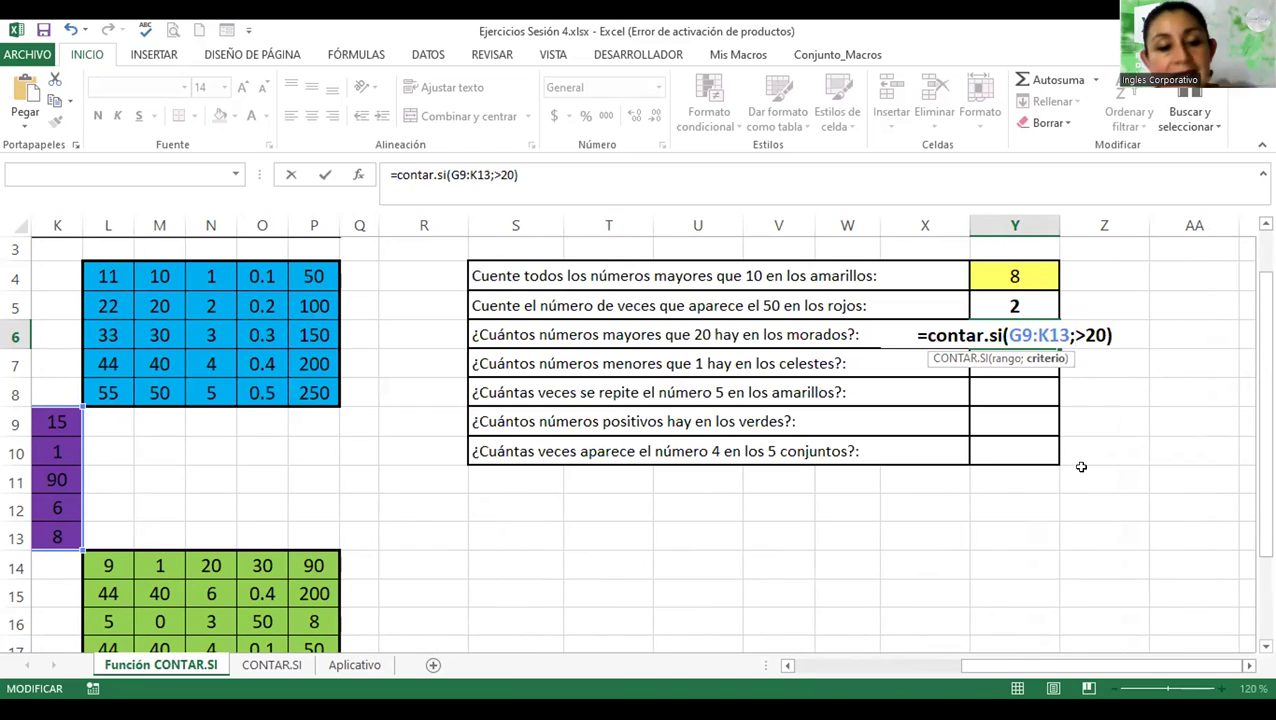
text(")
key(Right)
key(Right)
key(Right)
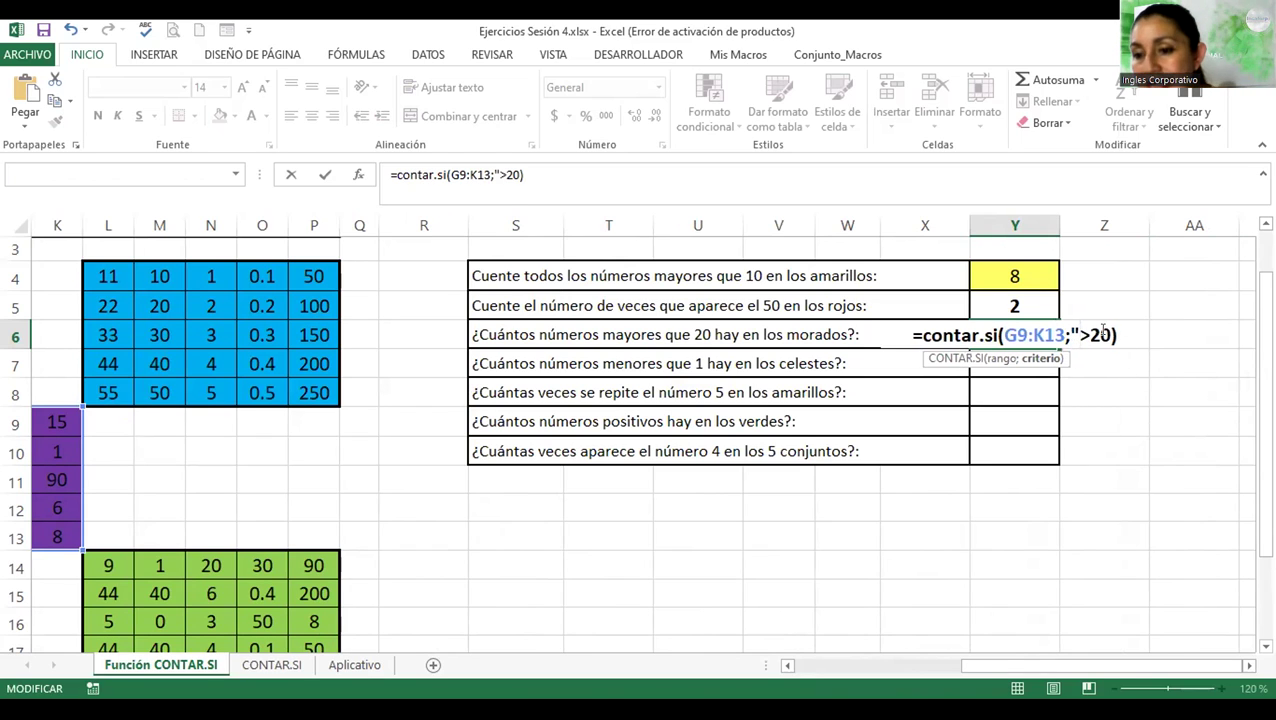
text(")
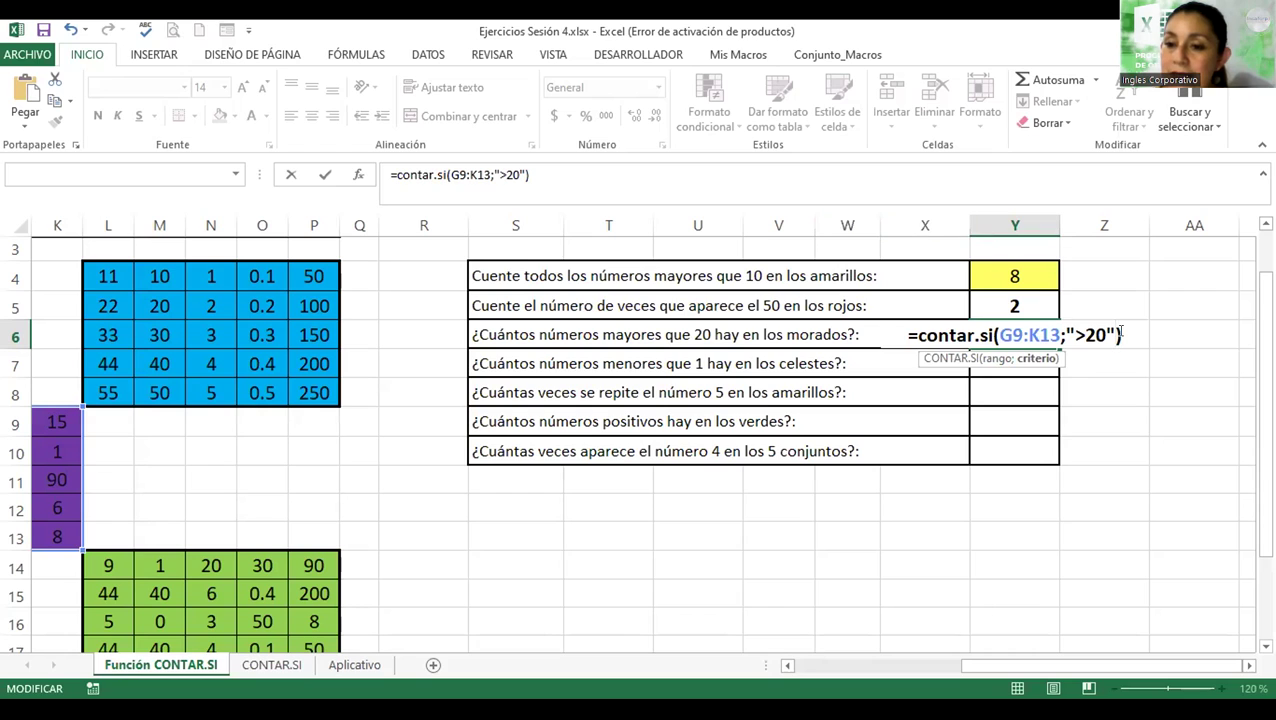
key(Return)
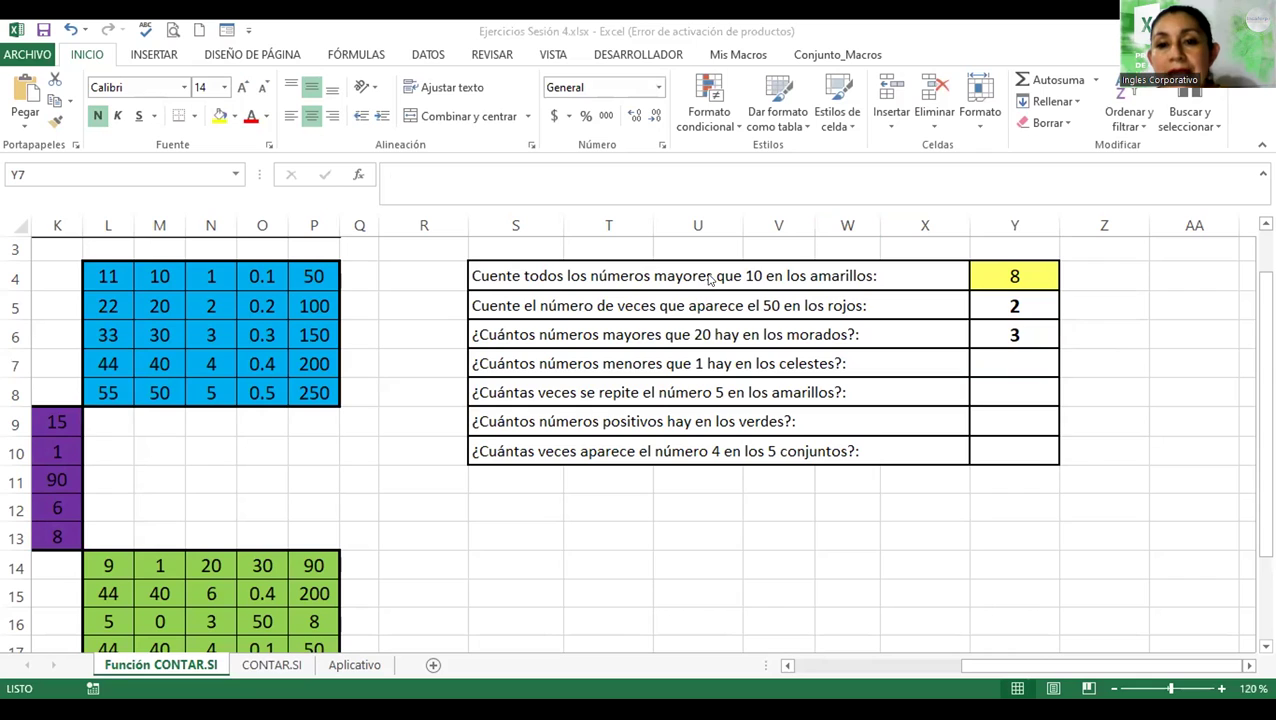
click(1014, 368)
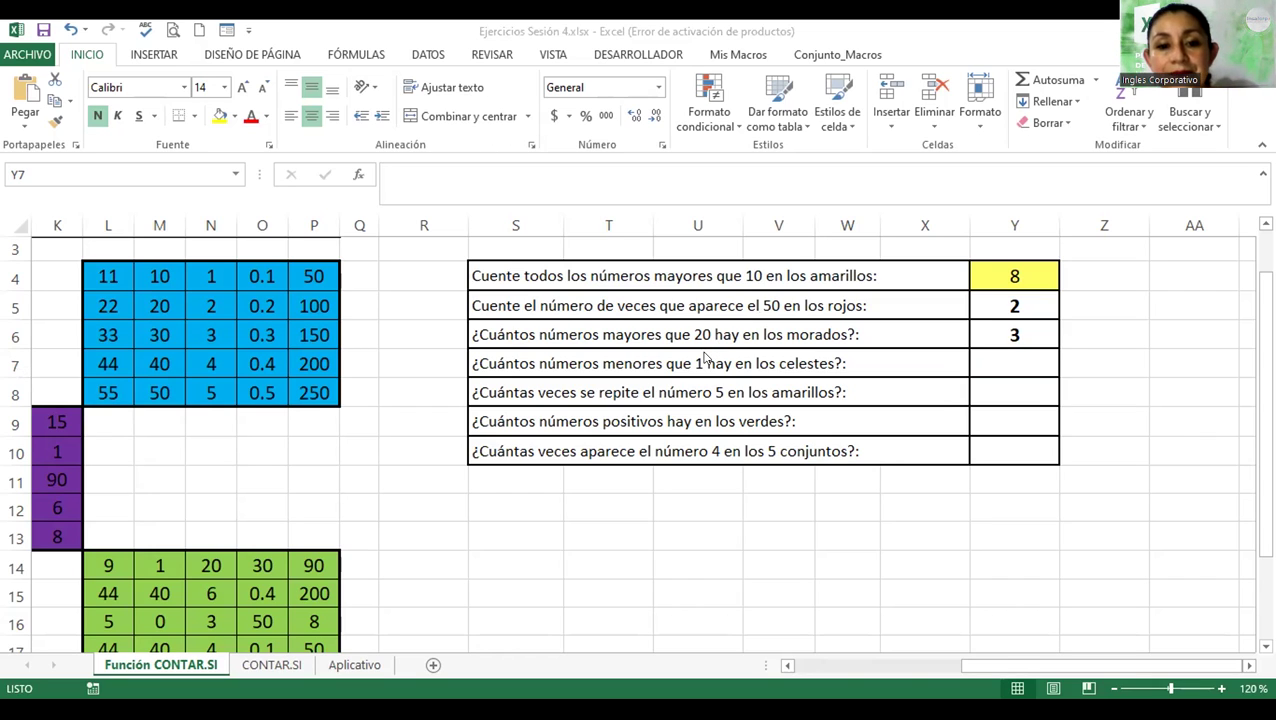
click(991, 359)
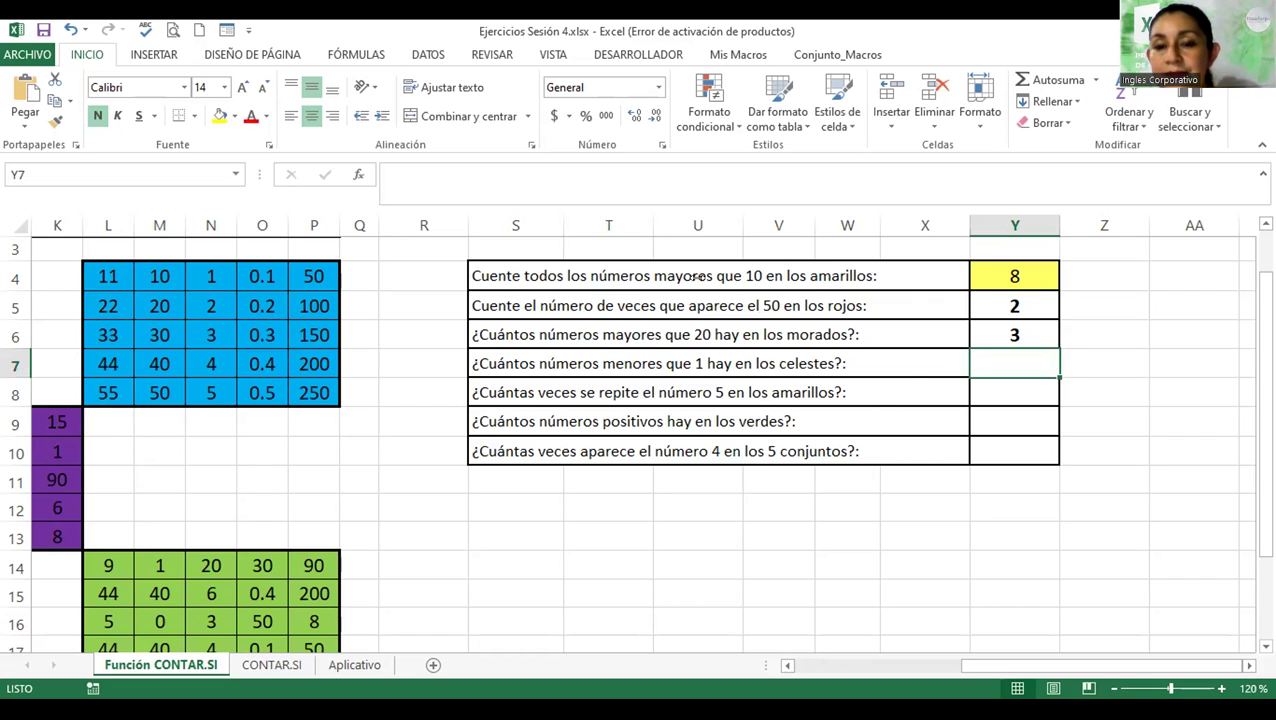
click(1008, 398)
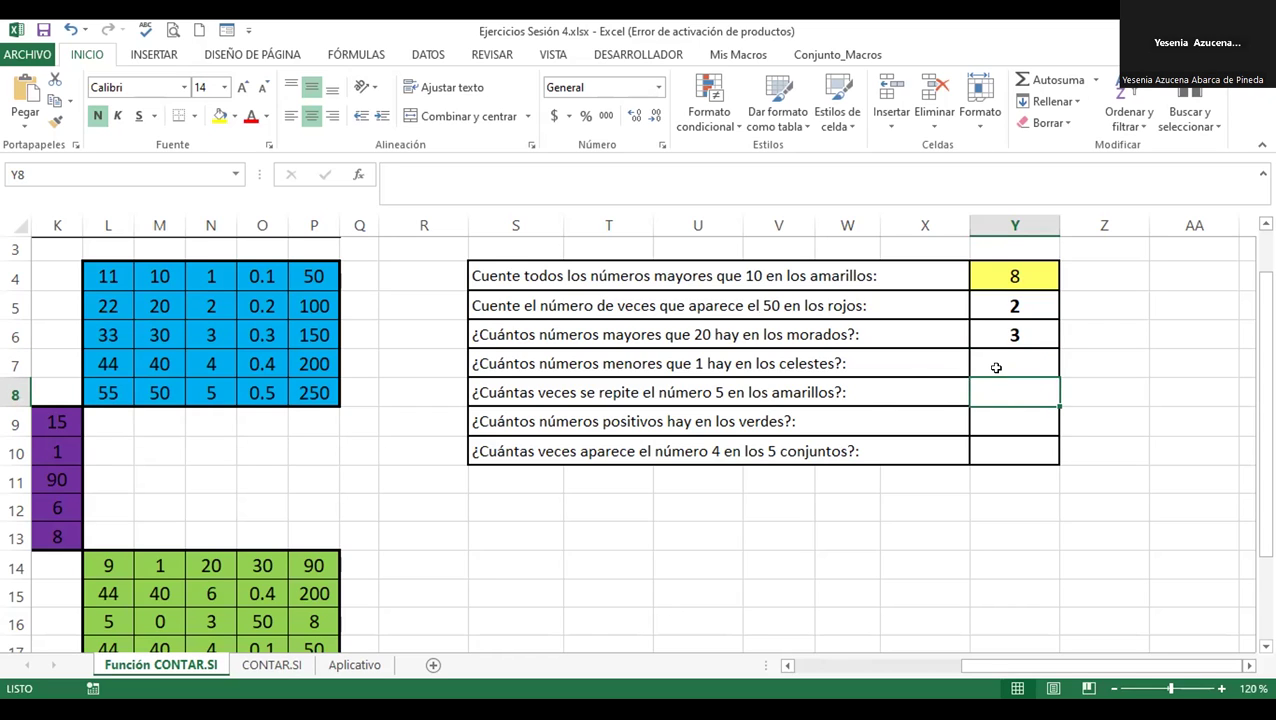
click(995, 362)
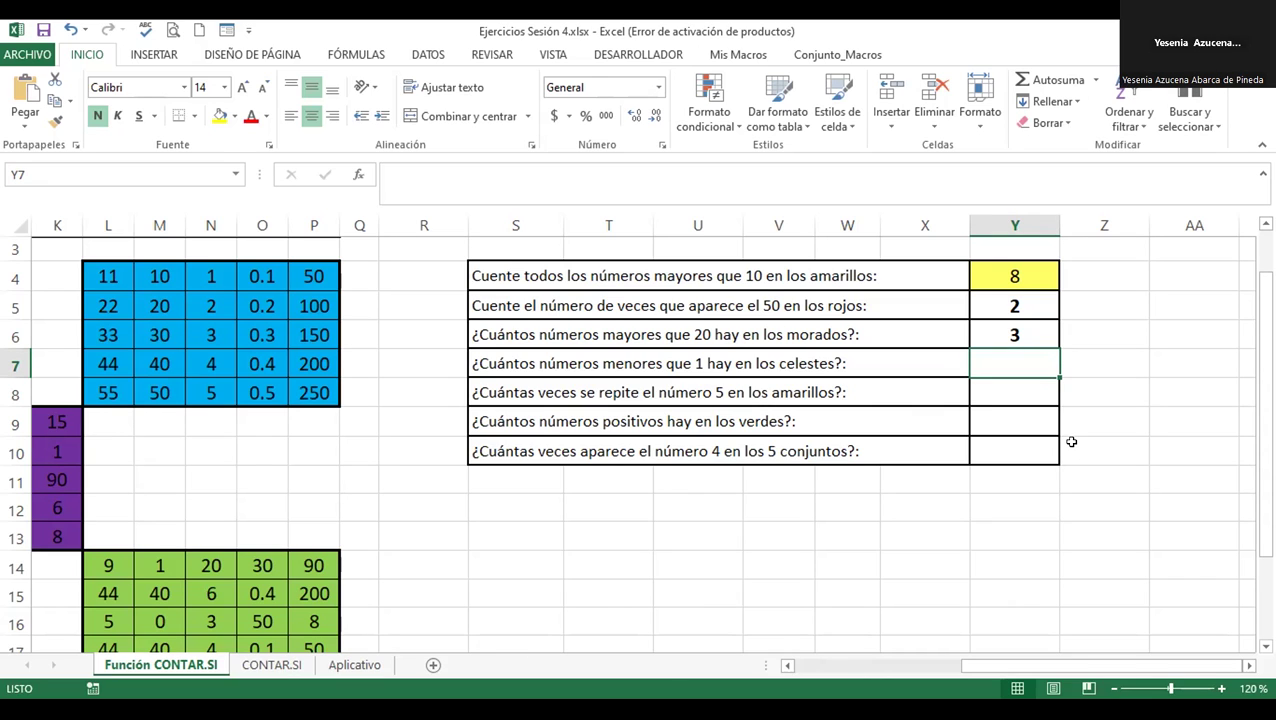
- Enter =contar.si(L4:P8;"<1") in Y7, counting blue numbers below 1 to give 5
text(=)
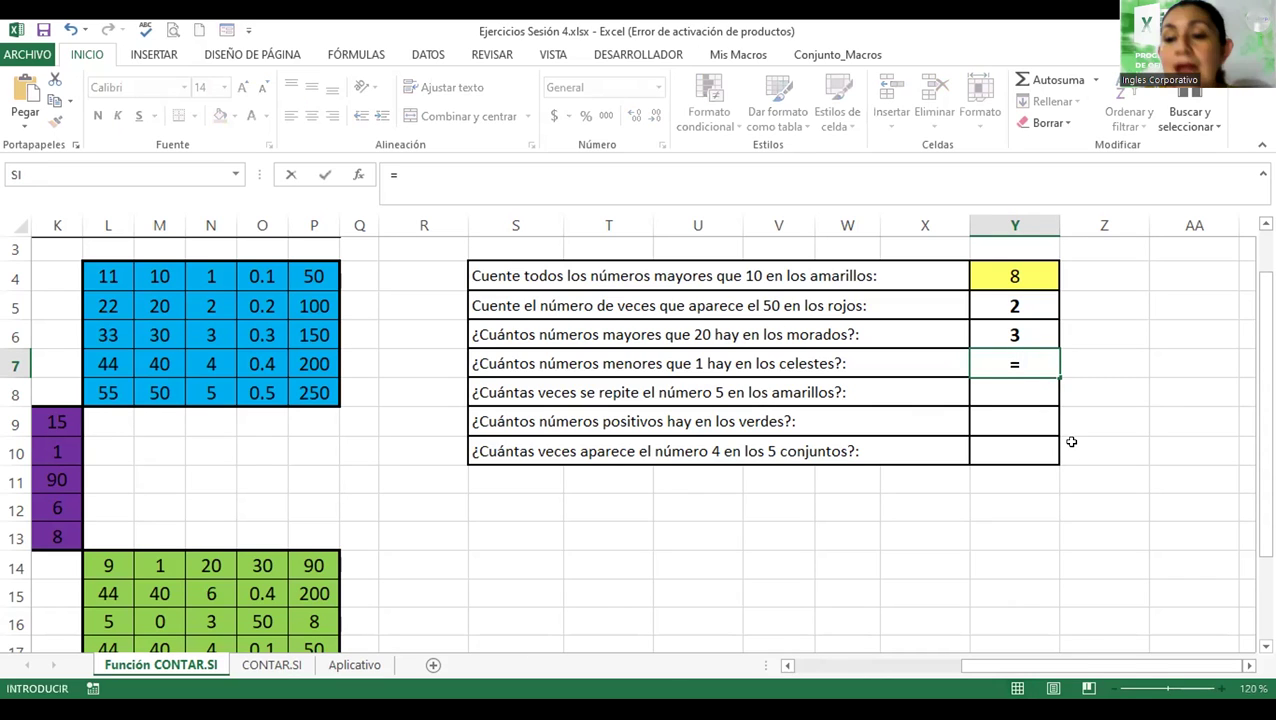
text(contar.si)
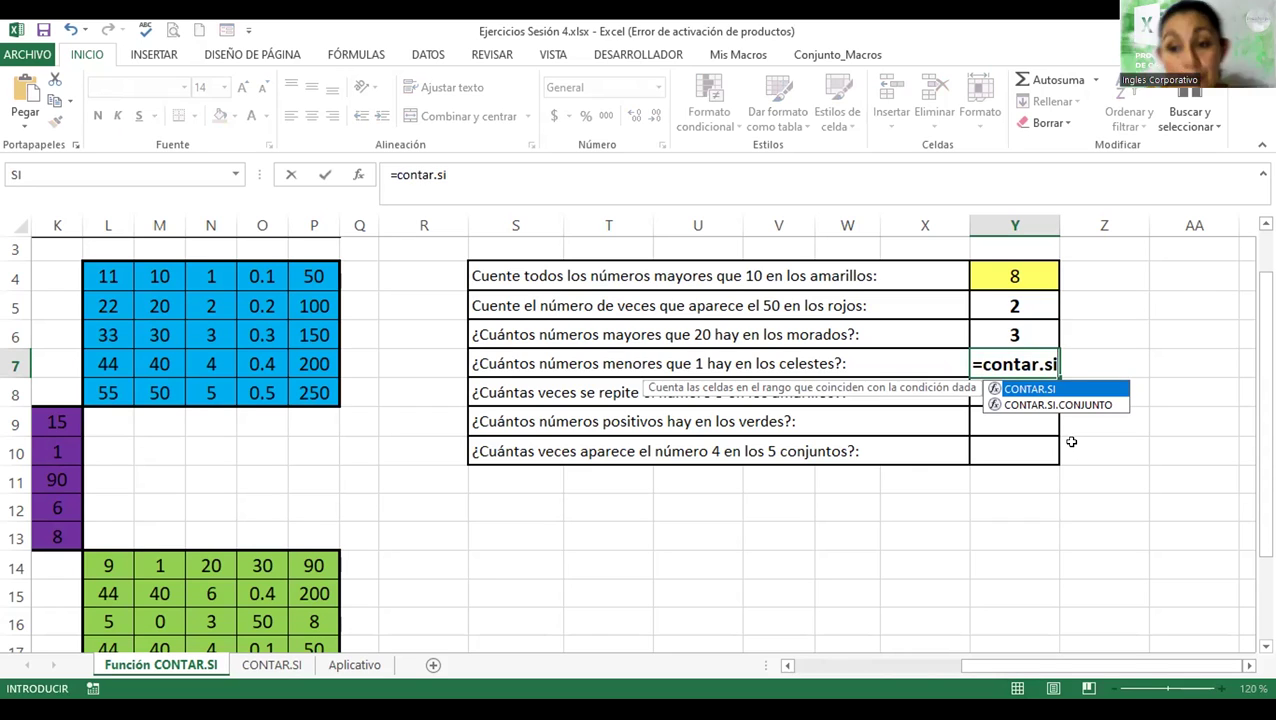
text(()
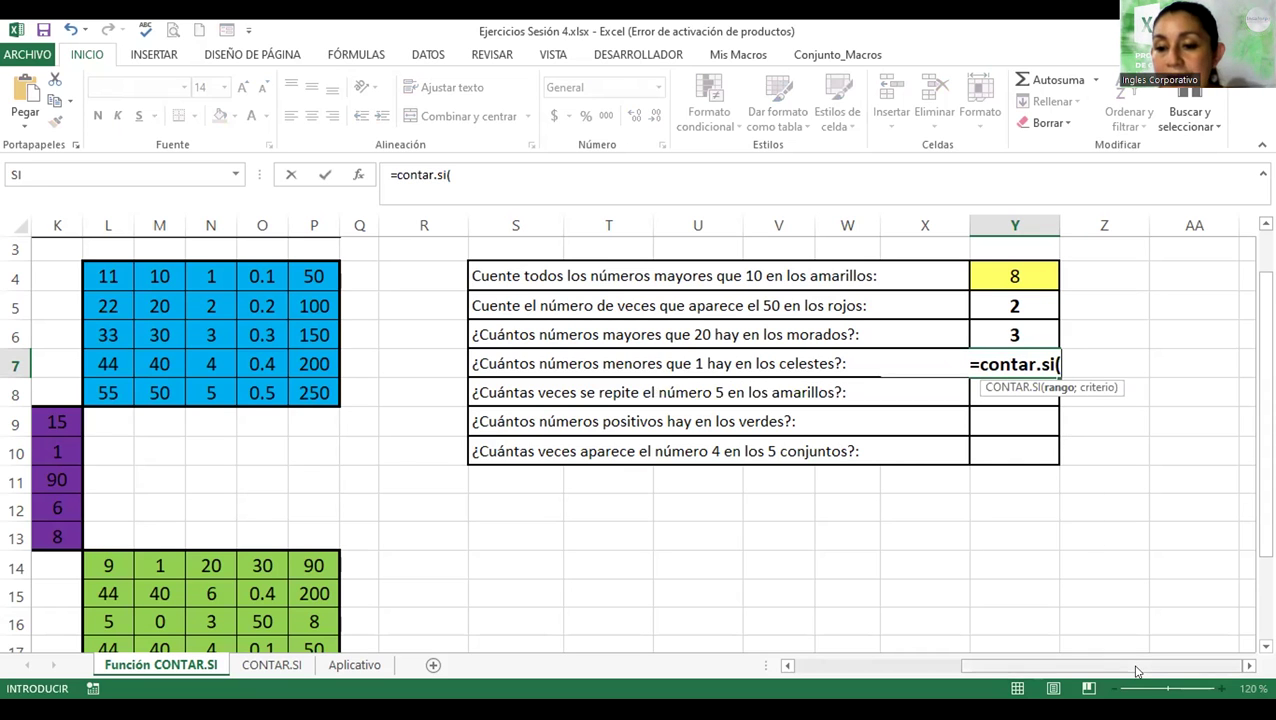
drag(1137, 667, 1047, 667)
click(401, 265)
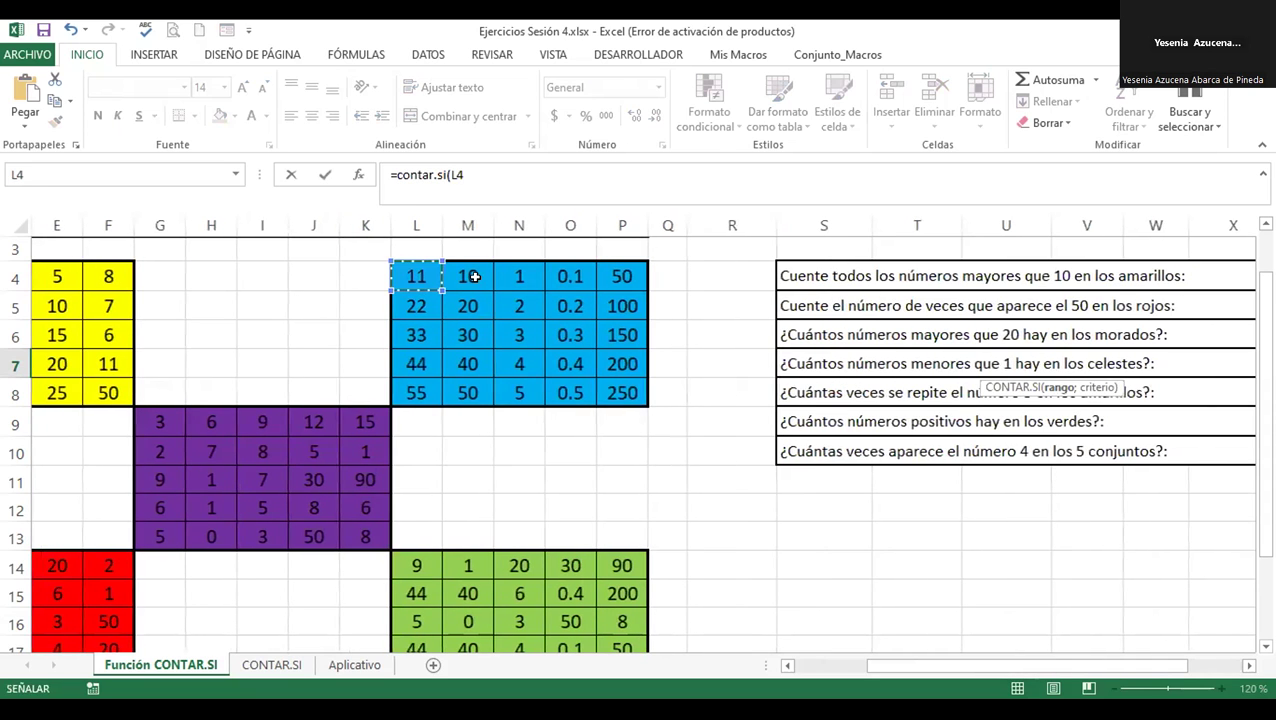
drag(474, 277, 619, 386)
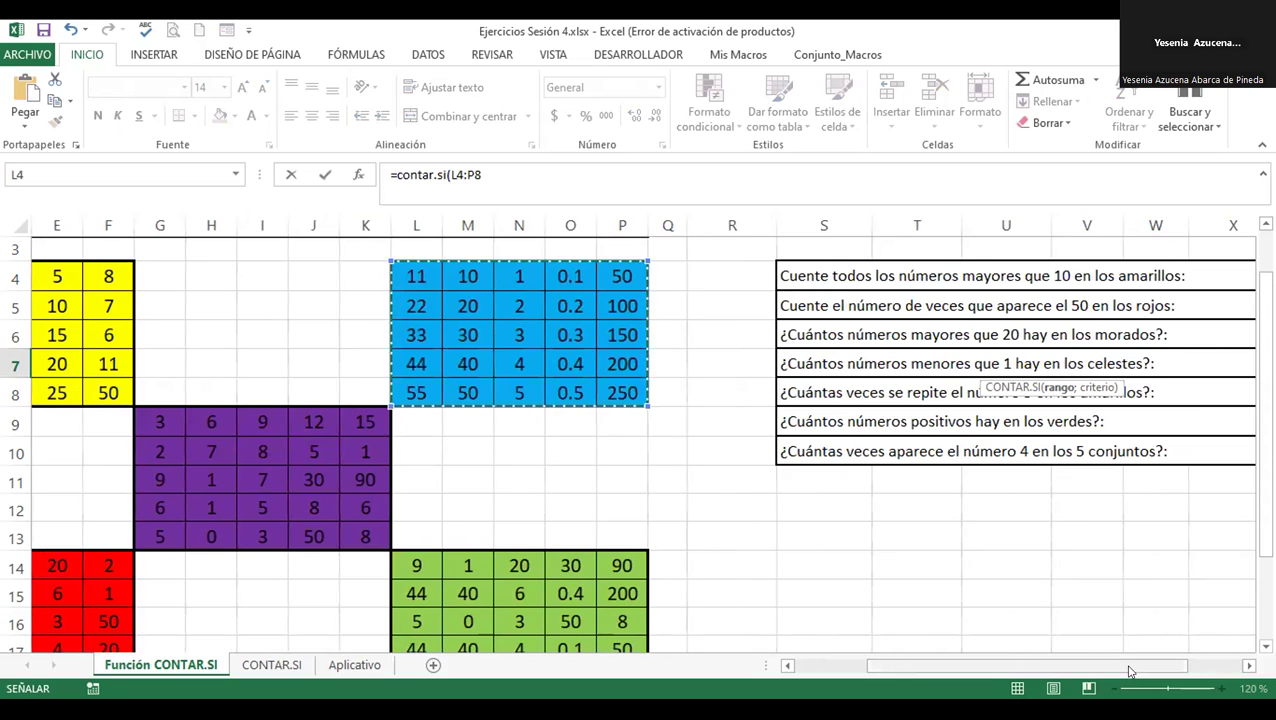
drag(1130, 670, 1248, 661)
click(1248, 665)
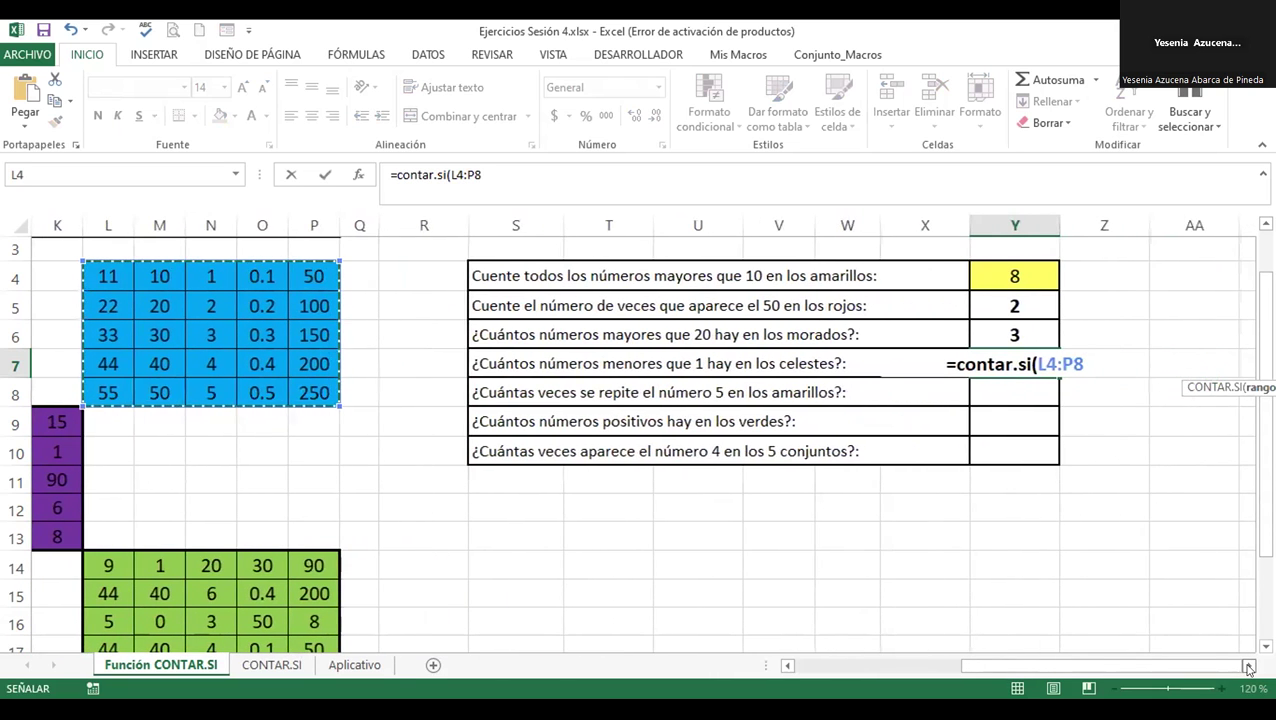
text(;)
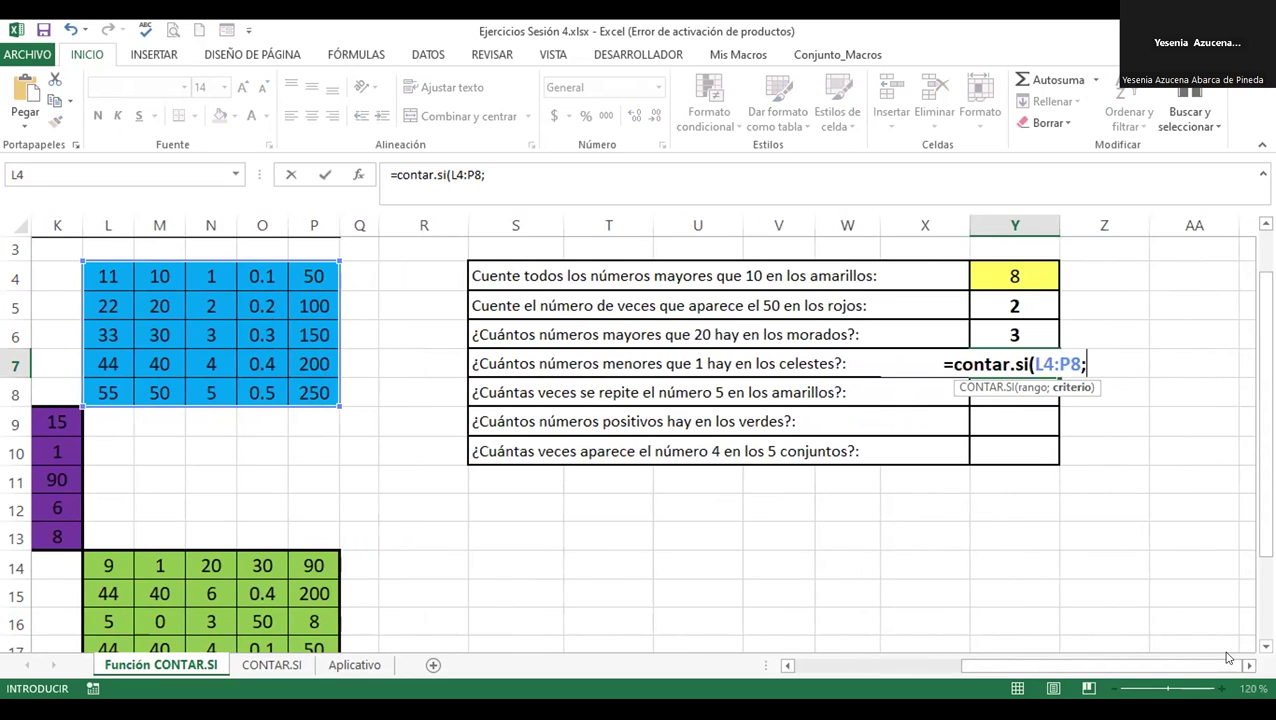
text(")
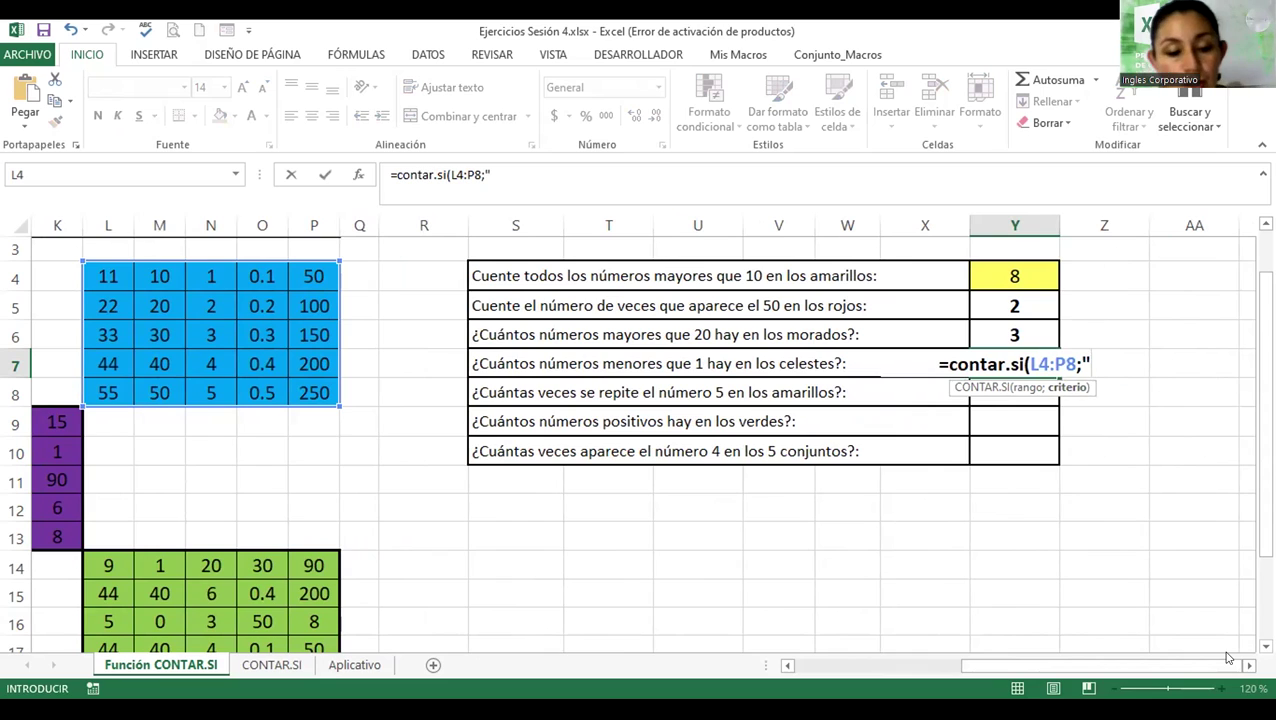
text(<1)
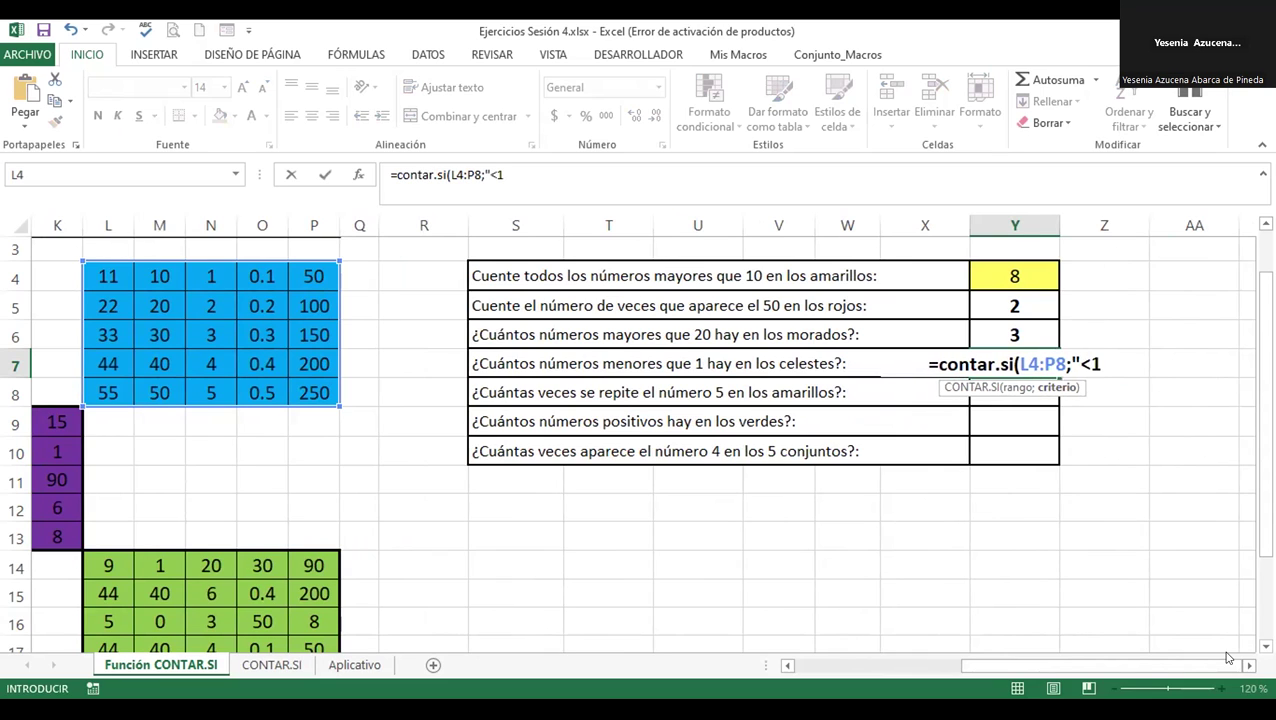
text("))
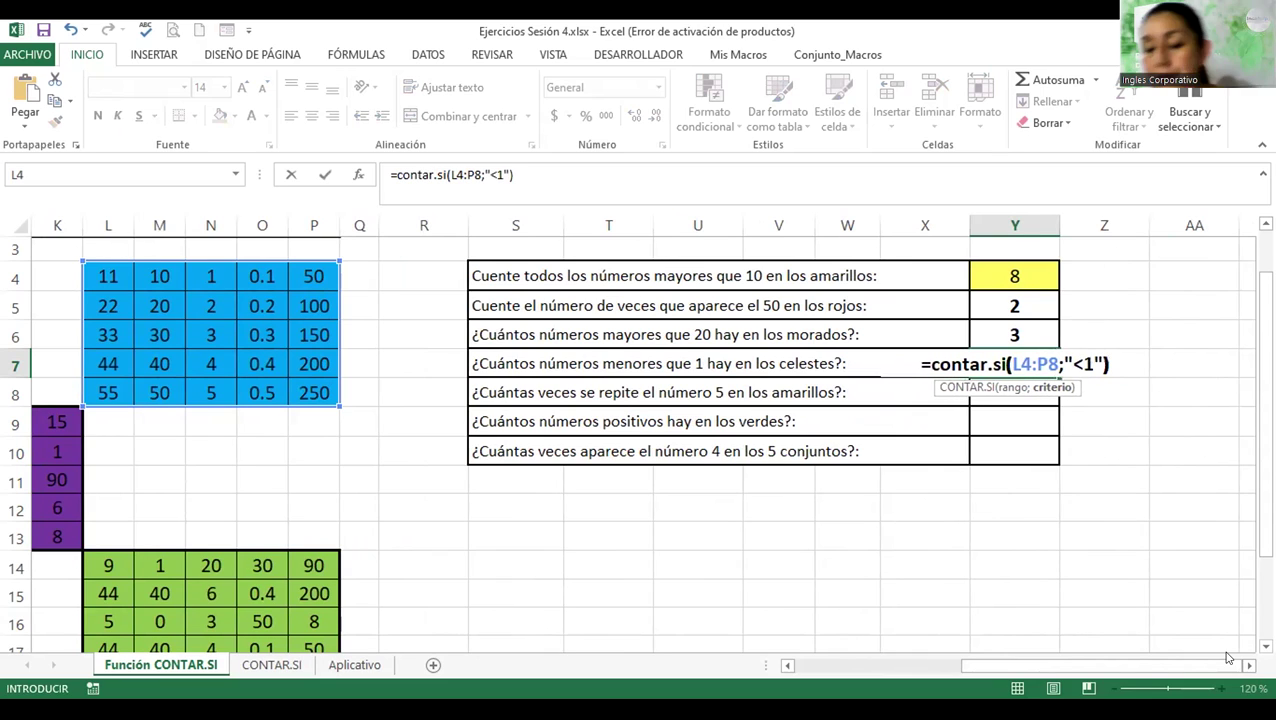
key(Return)
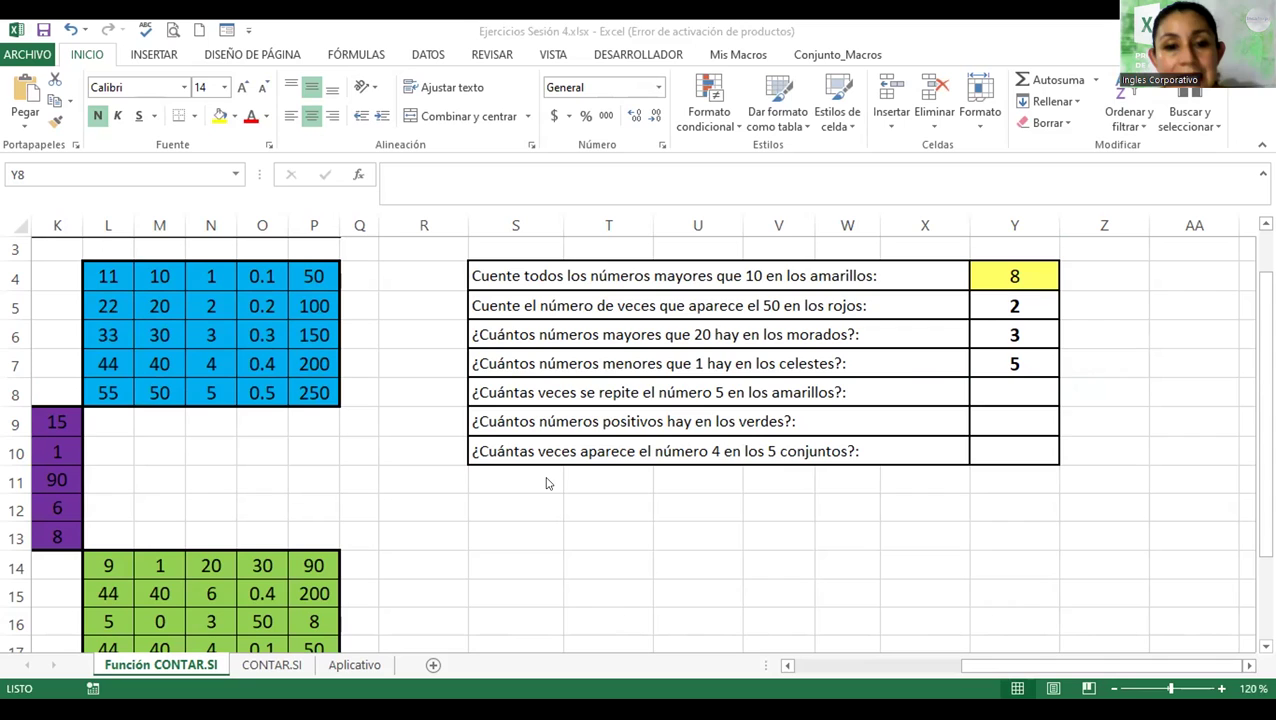
click(1013, 381)
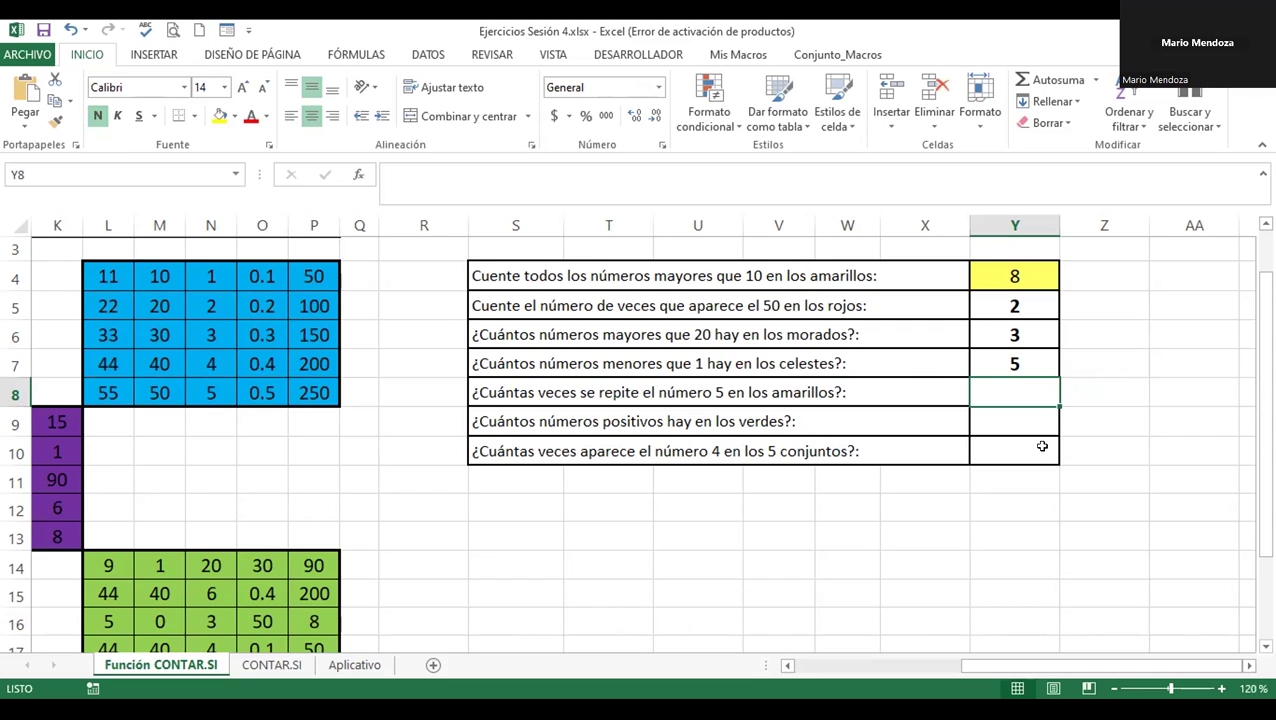
- Enter =contar.si(B4:F8;"5") in Y8 to count the 5s in the yellow block
text(=)
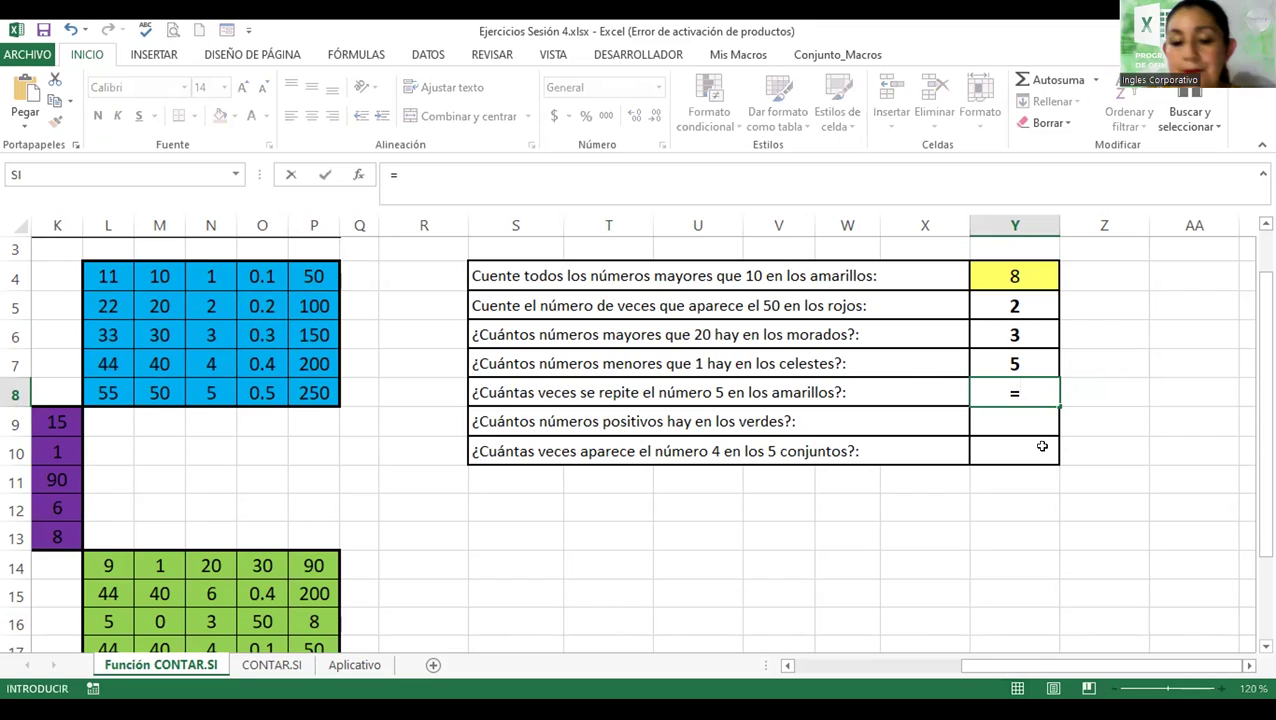
text(contar.si()
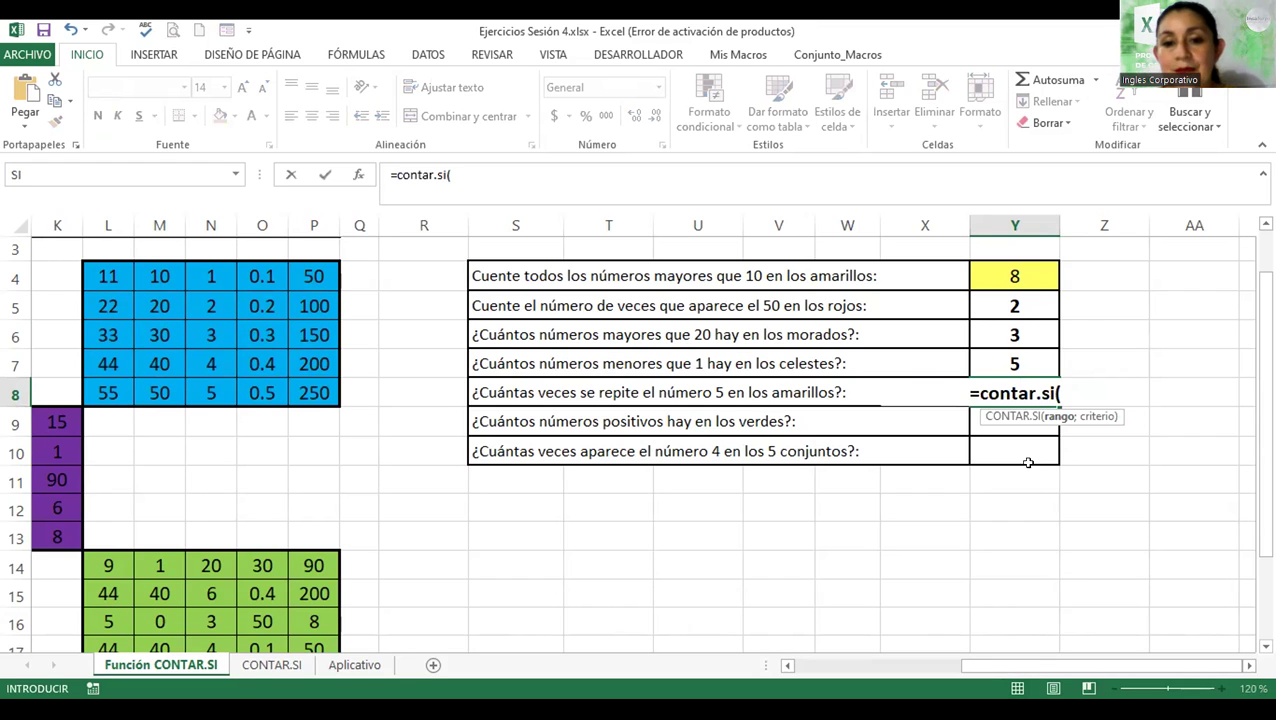
mouse_move(1087, 662)
mouse_down()
mouse_move(950, 689)
mouse_move(5, 300)
mouse_up()
click(80, 268)
shift+click(288, 393)
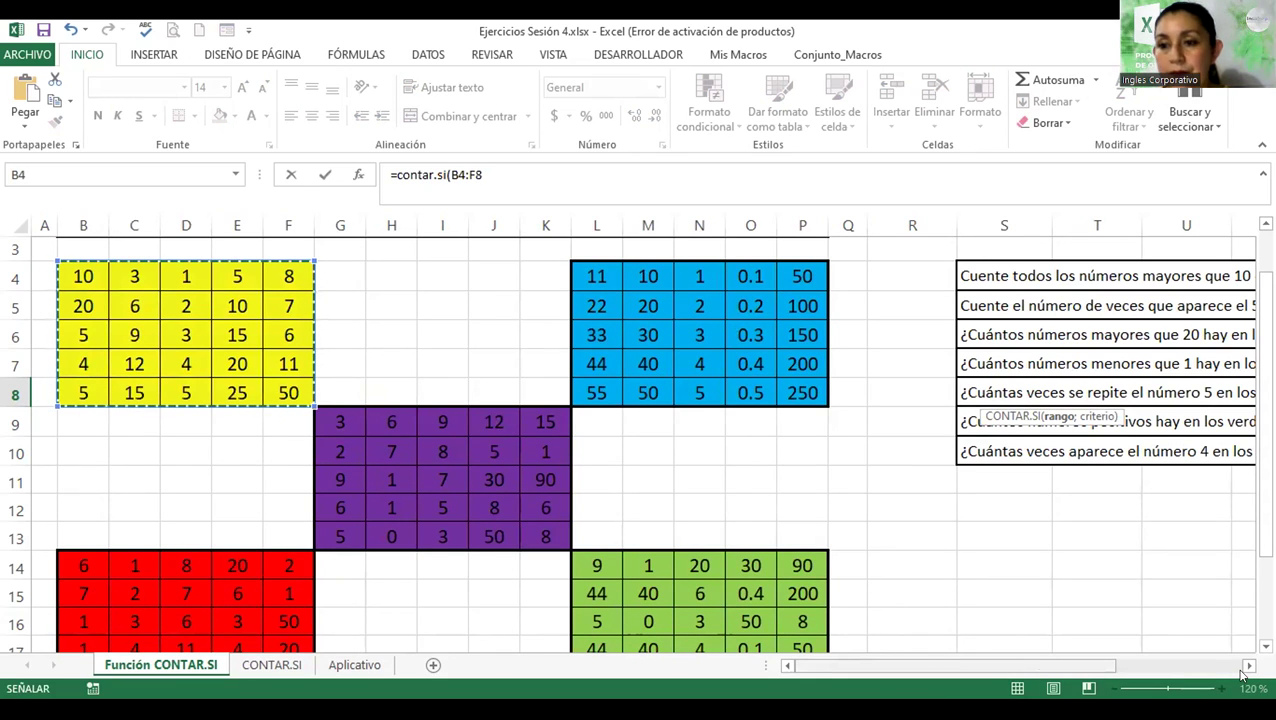
drag(1037, 672, 1142, 672)
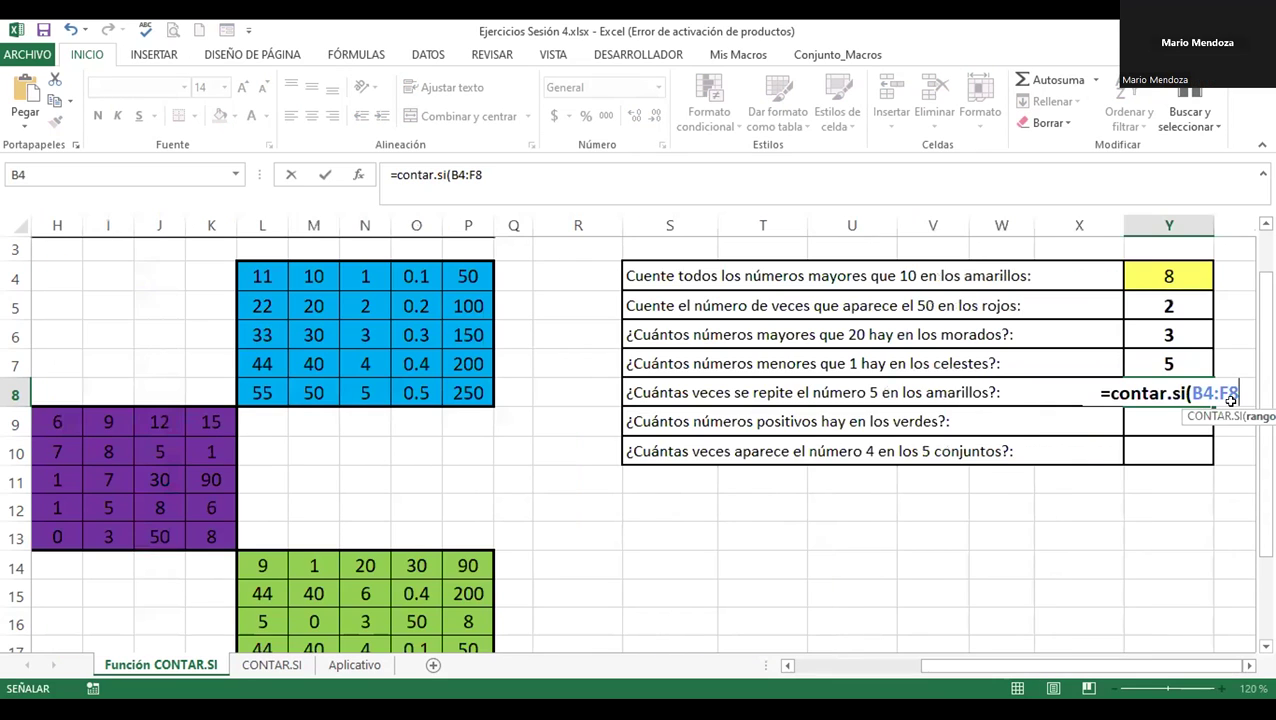
text(;)
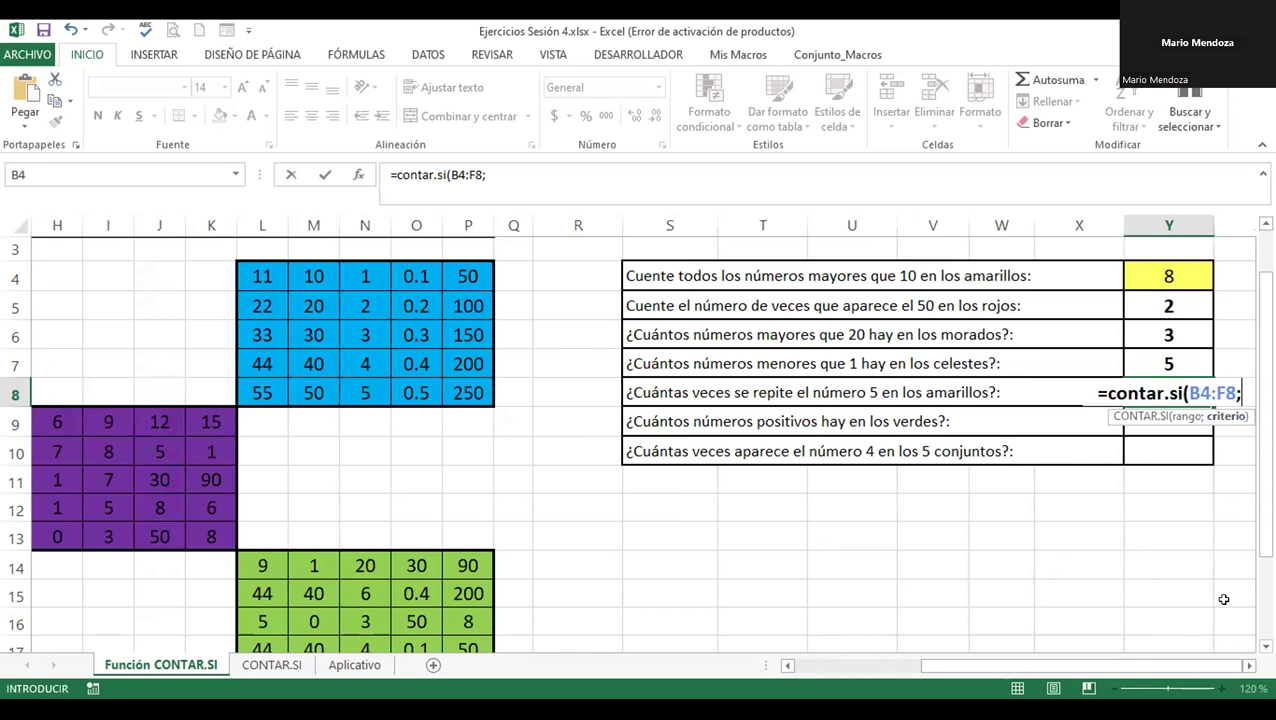
click(1249, 665)
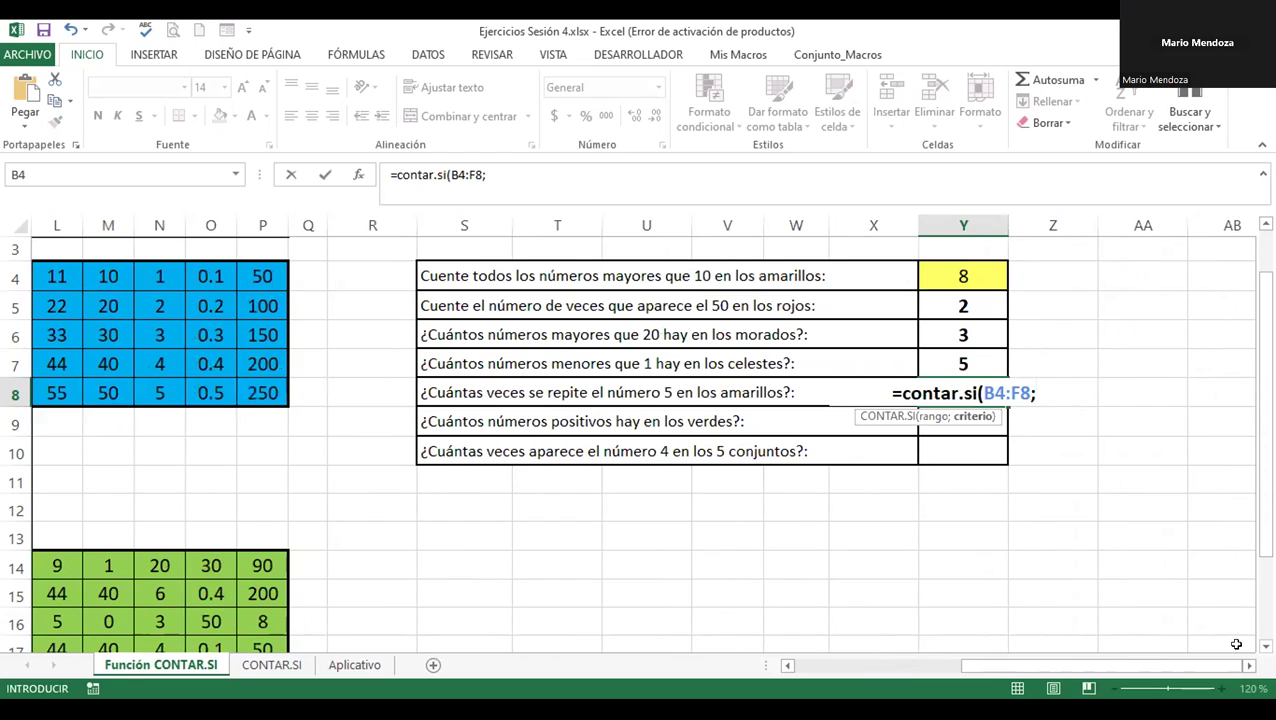
click(862, 214)
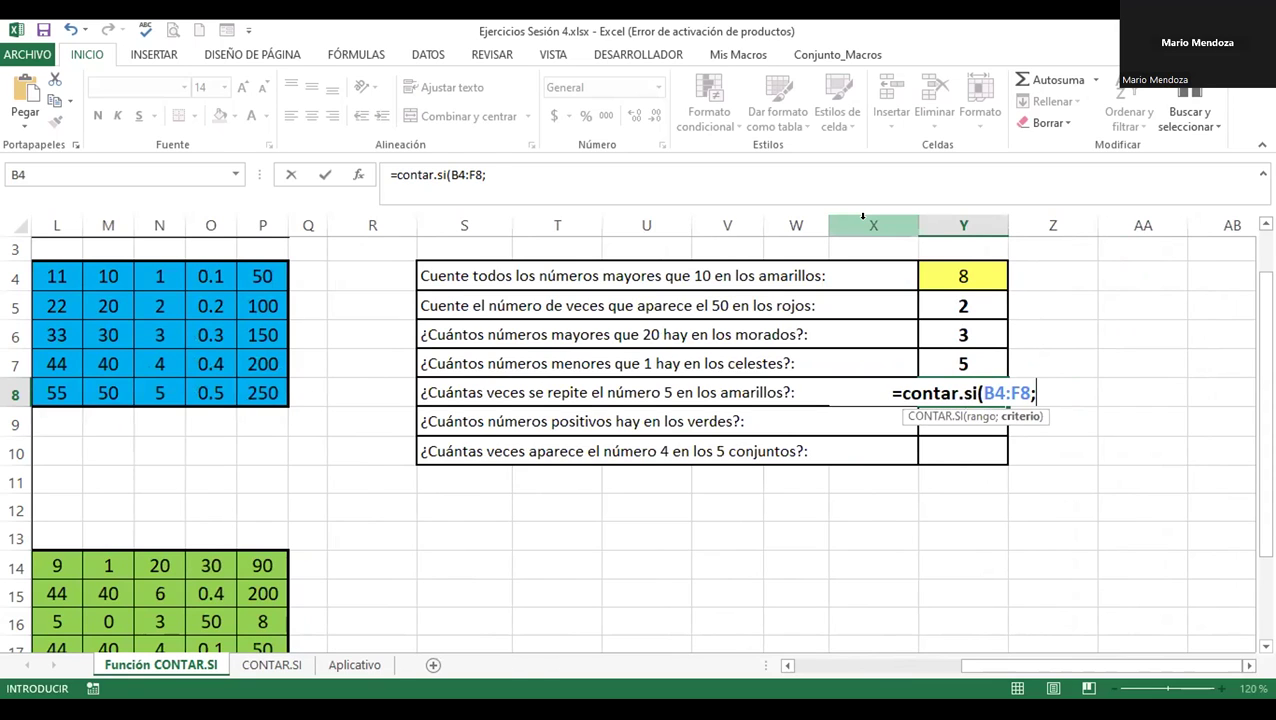
text("5"))
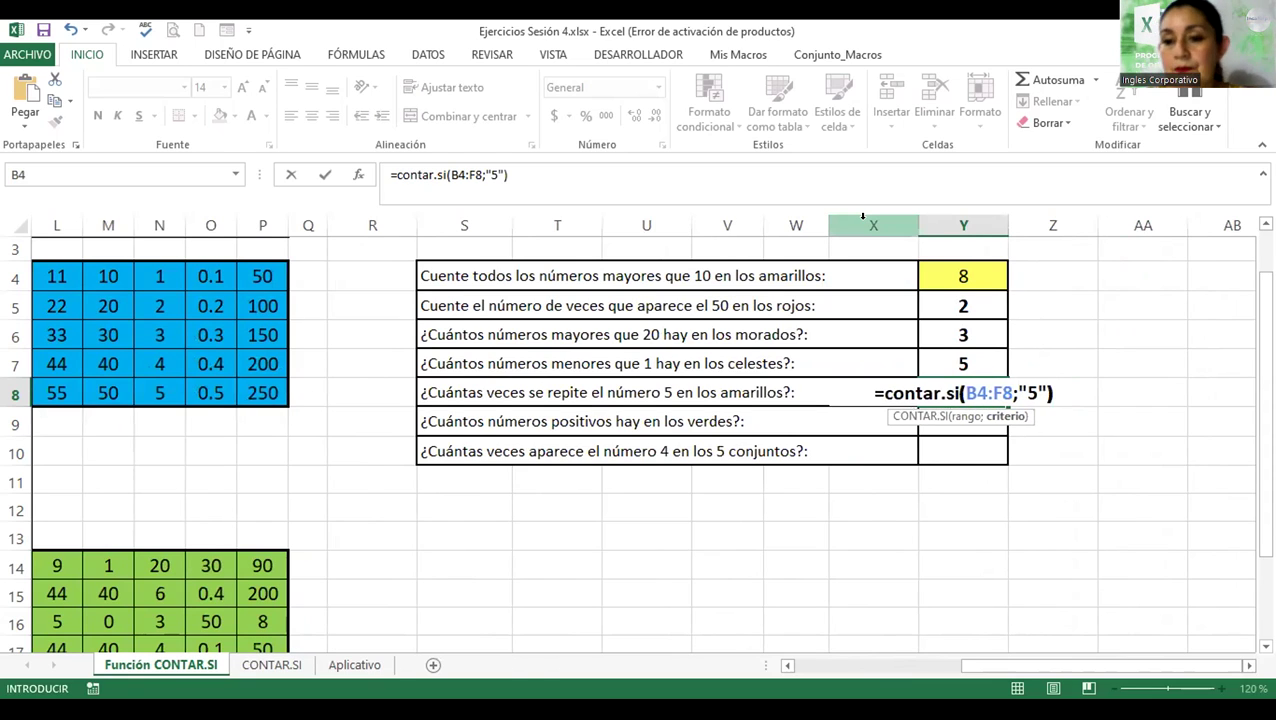
key(Return)
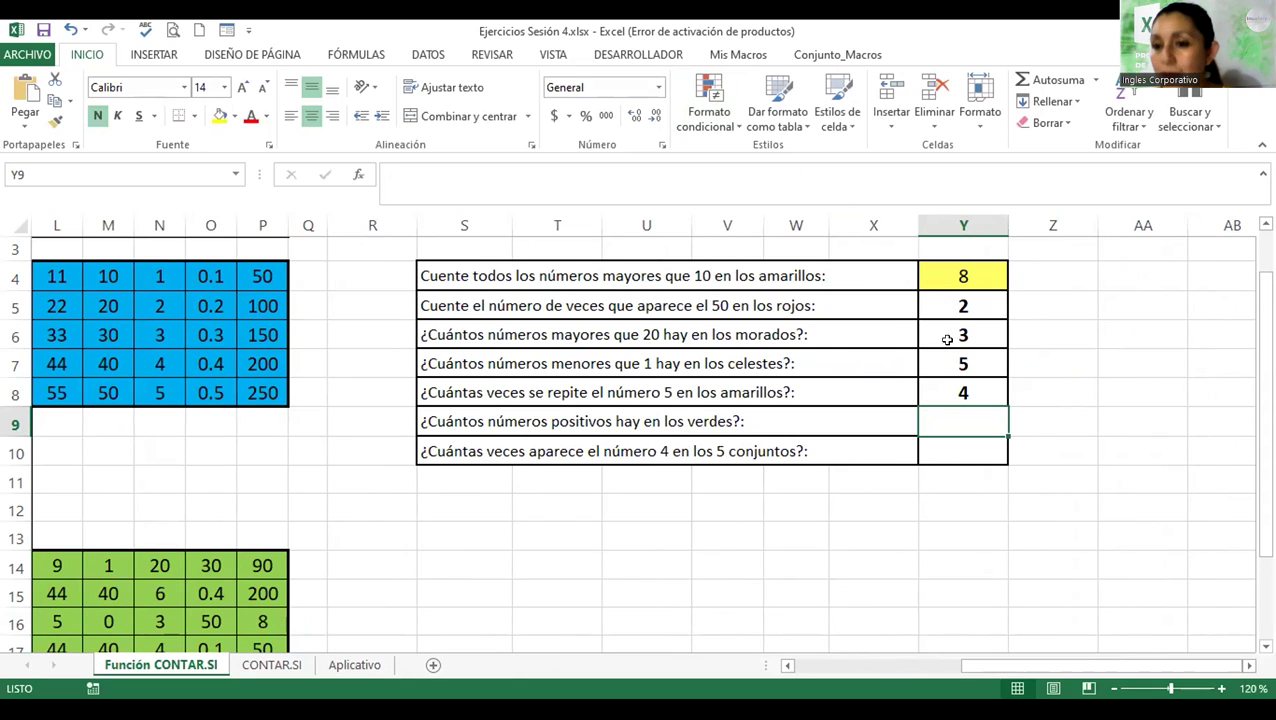
click(745, 393)
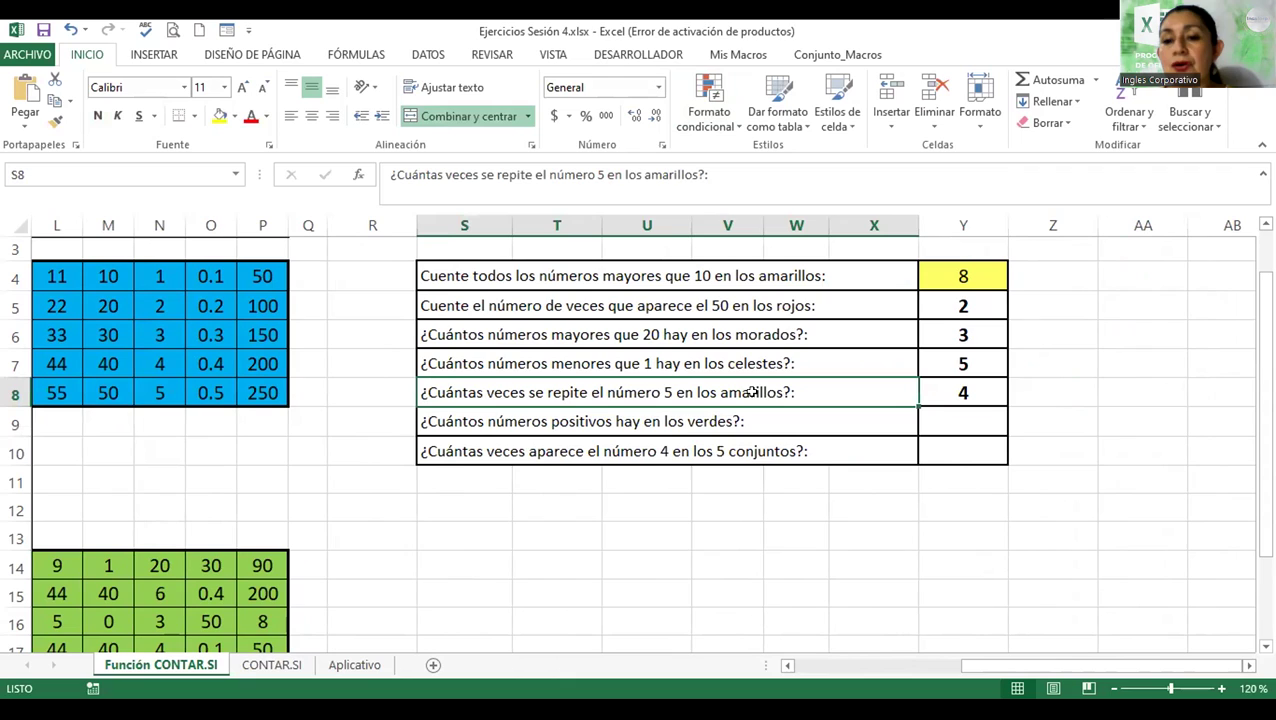
click(974, 363)
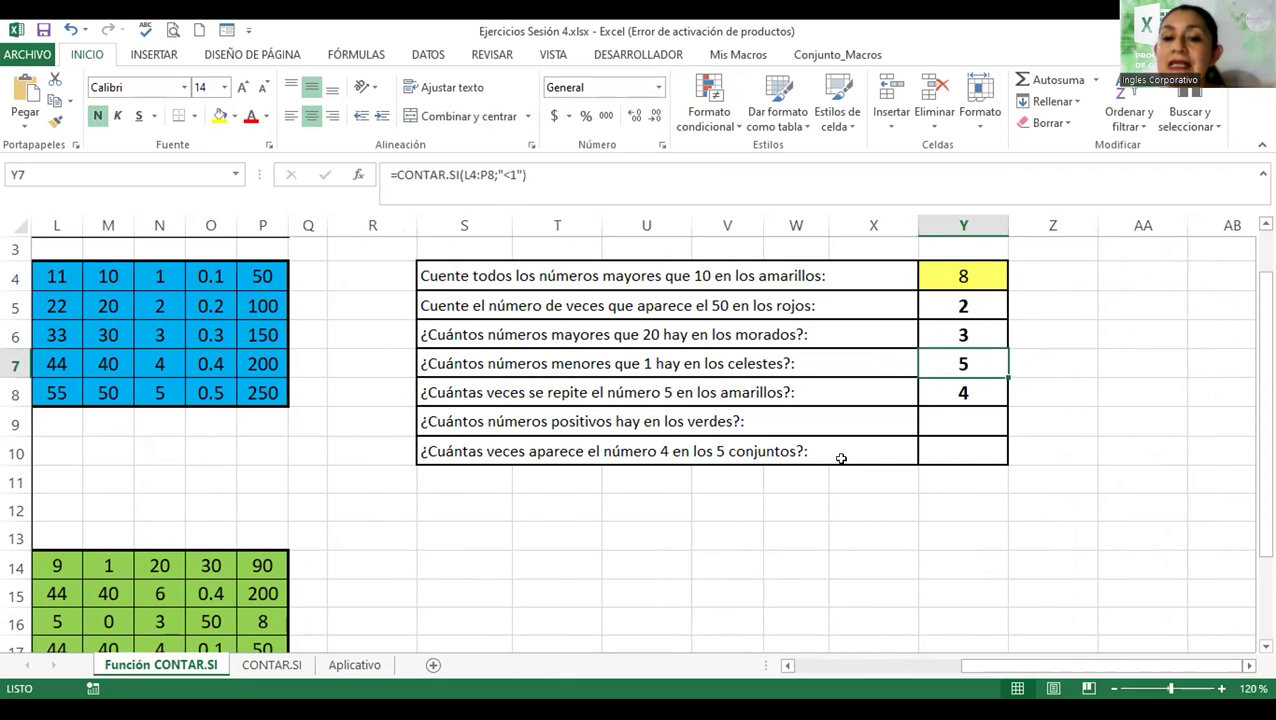
click(580, 420)
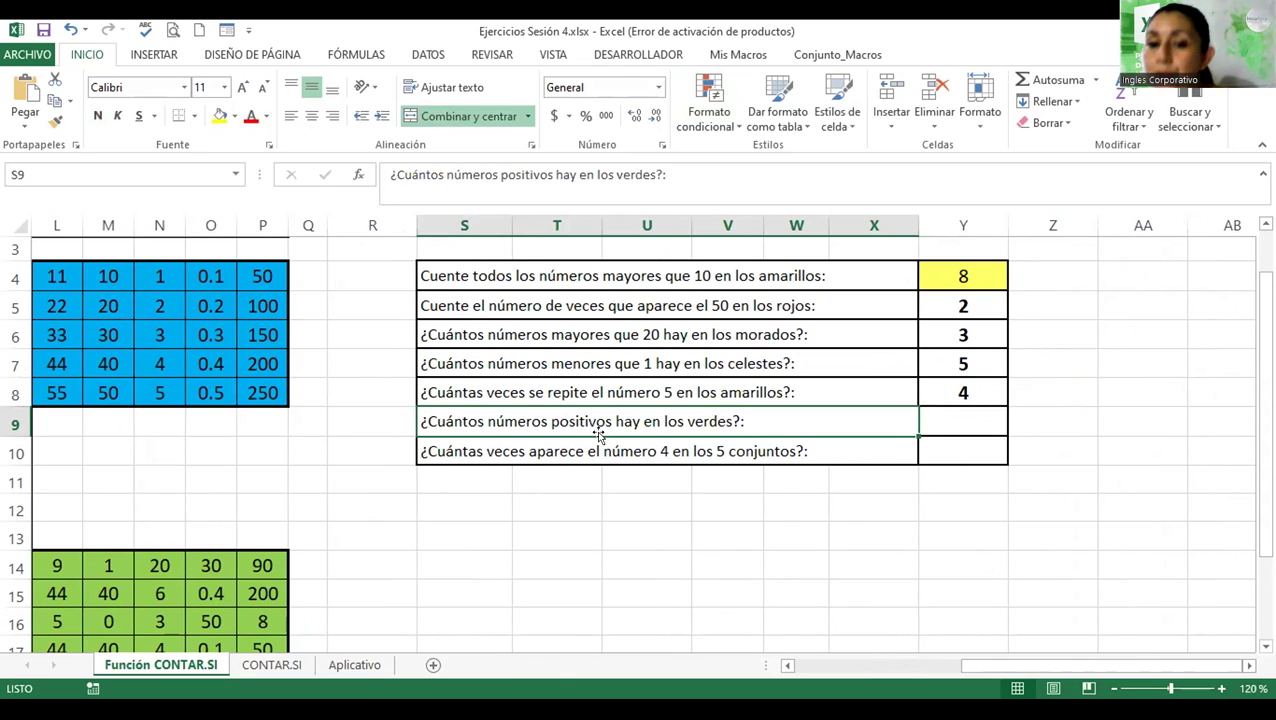
click(965, 433)
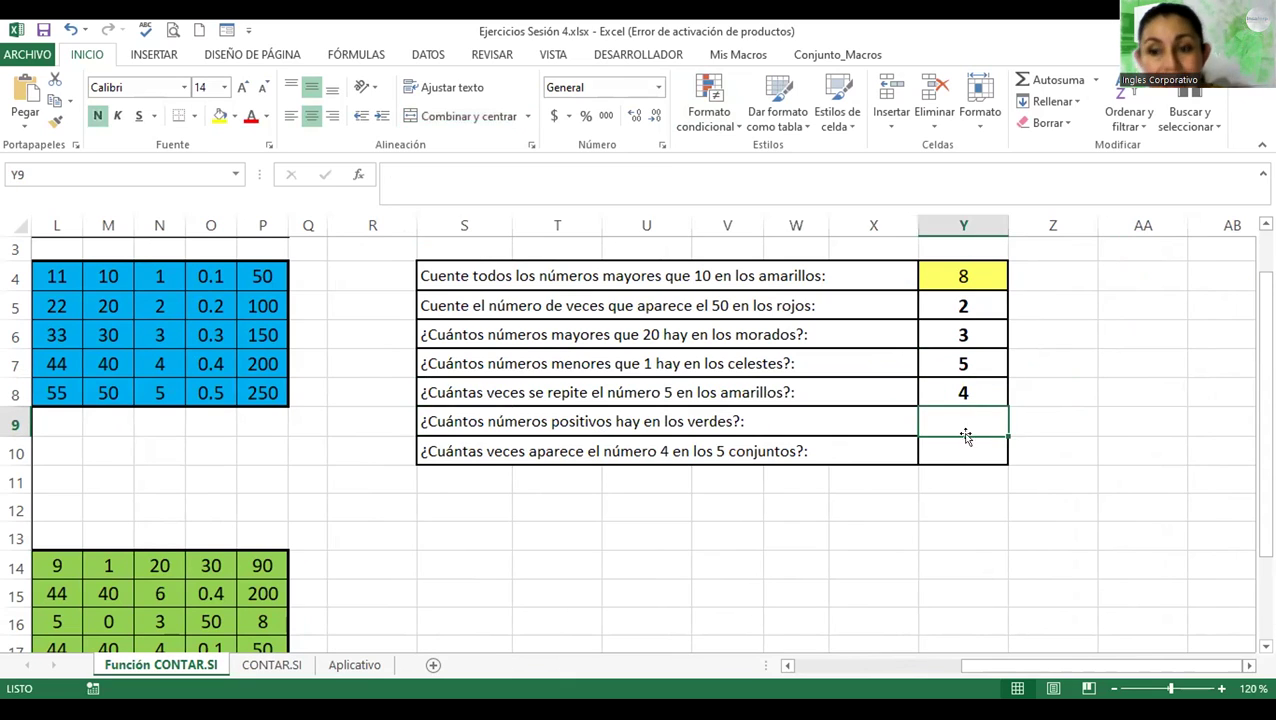
- Start contar.si in Y9 with the green block L14:P18 as the range
text(=)
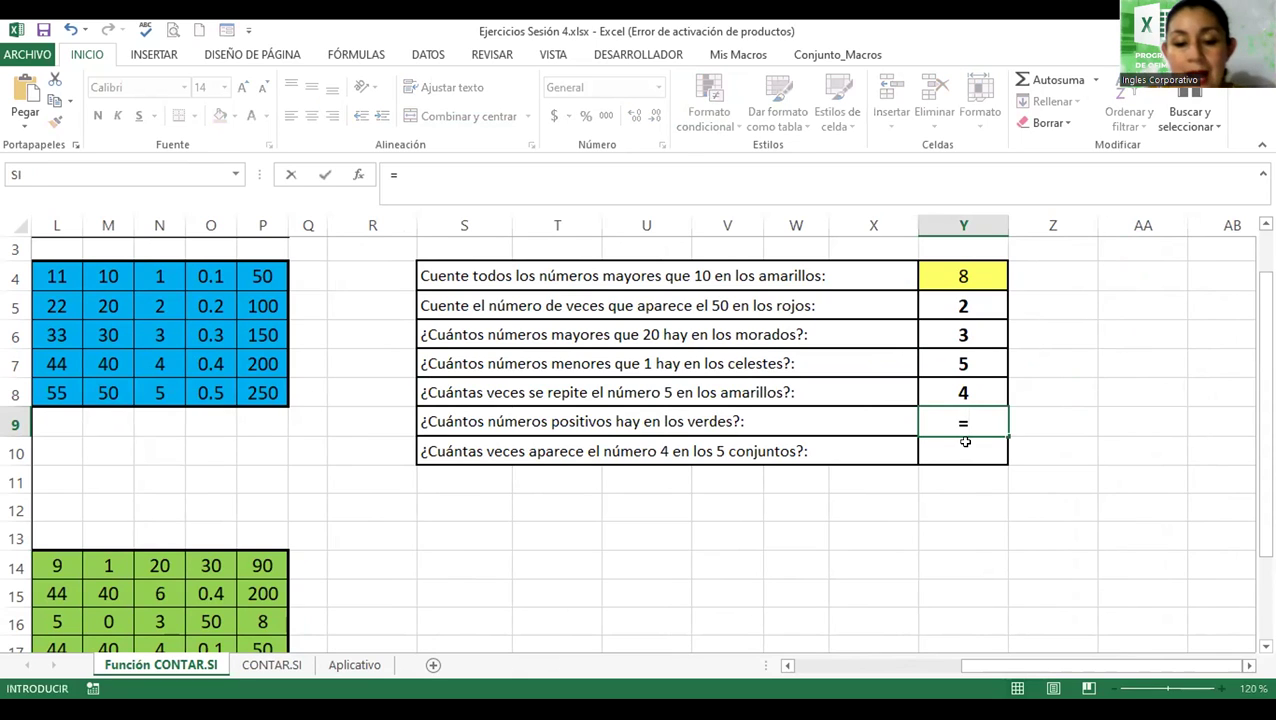
text(contar.si)
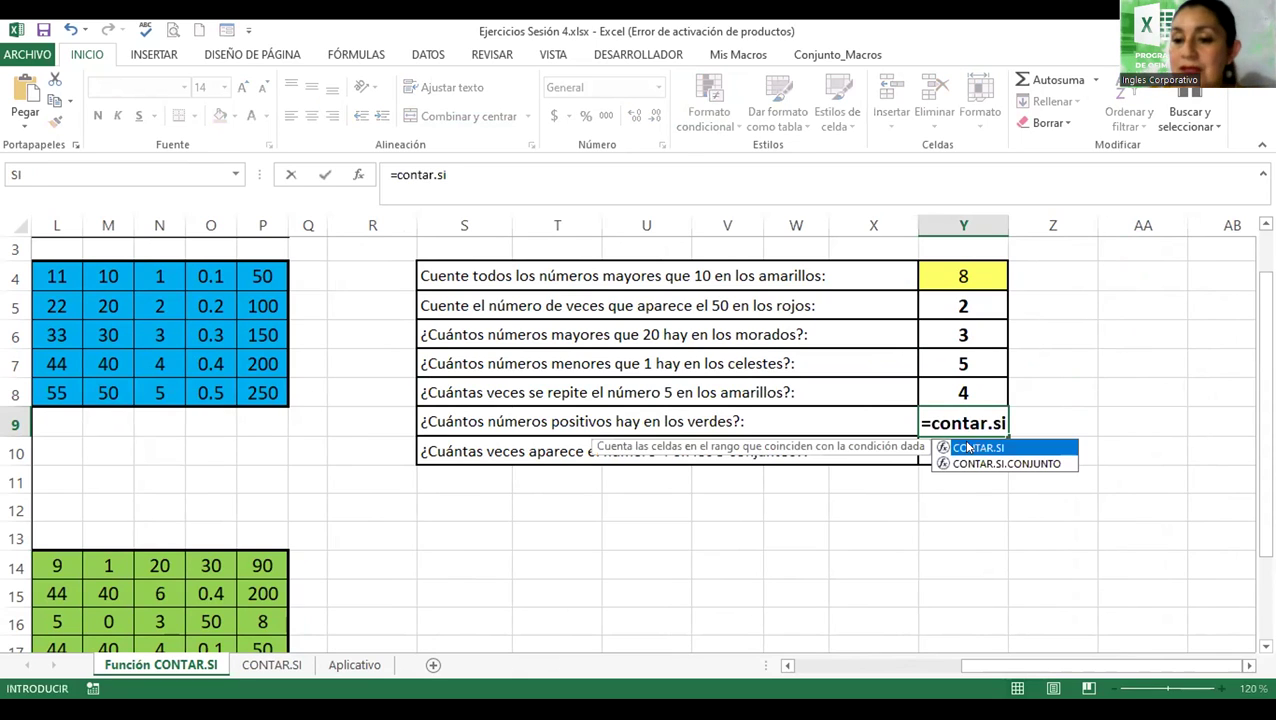
text(()
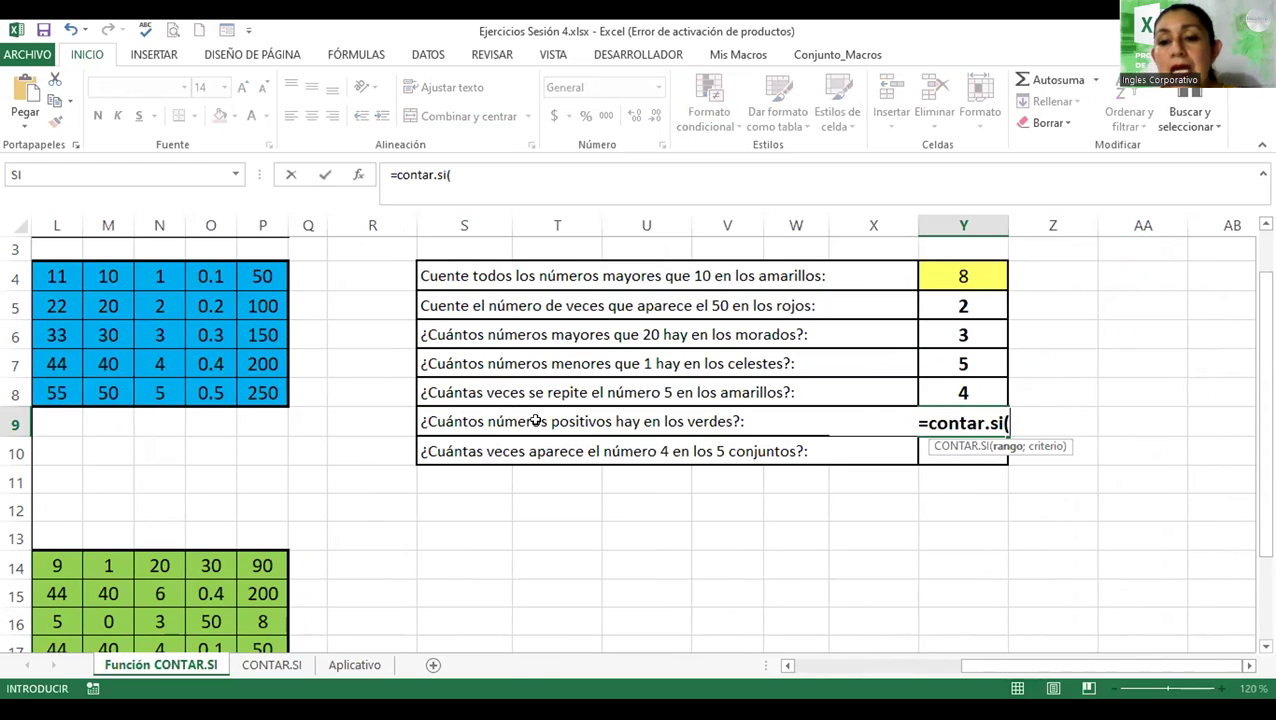
drag(1107, 667, 975, 667)
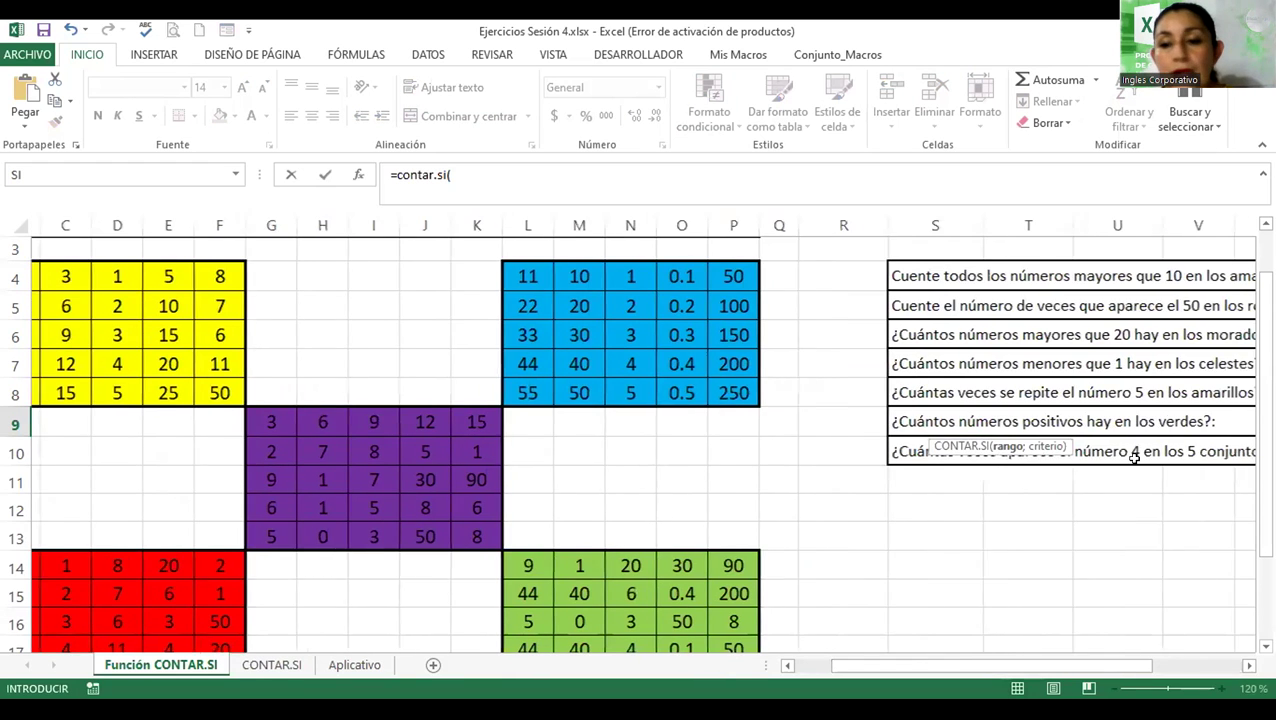
scroll(518, 447, down, 2)
click(522, 449)
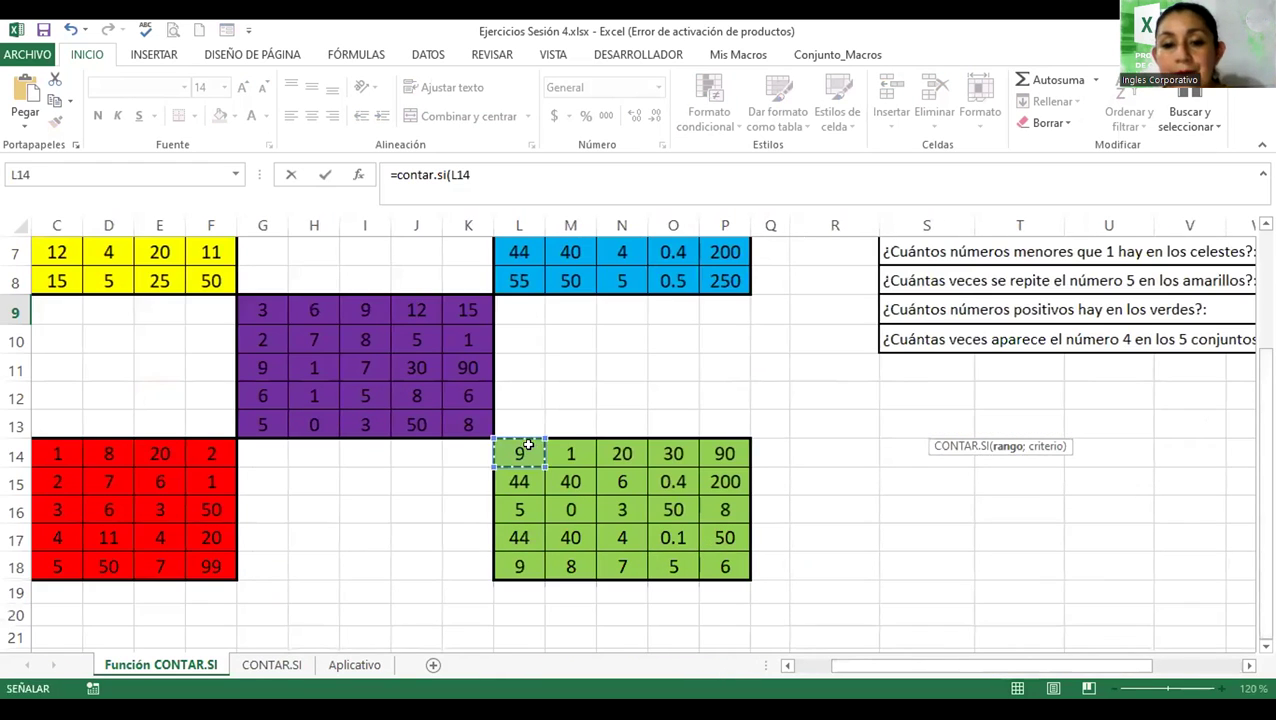
key(ctrl+shift+Right)
key(ctrl+shift+Down)
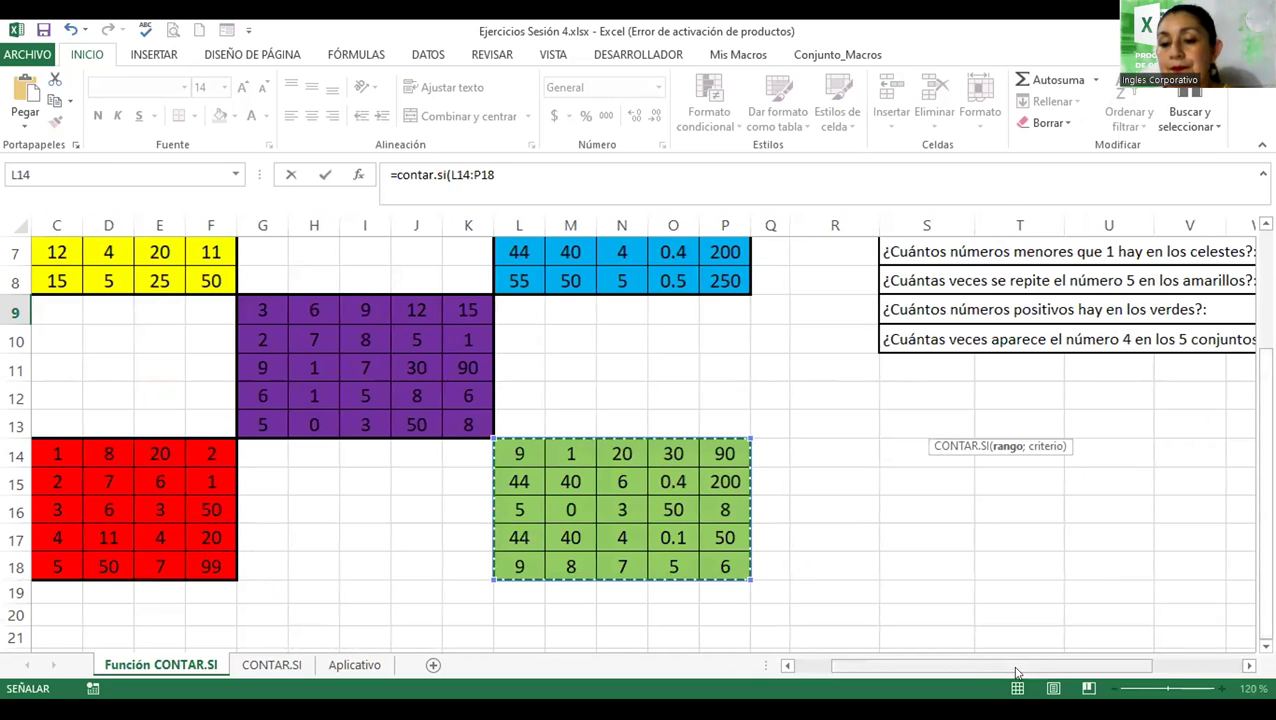
drag(1017, 672, 1107, 670)
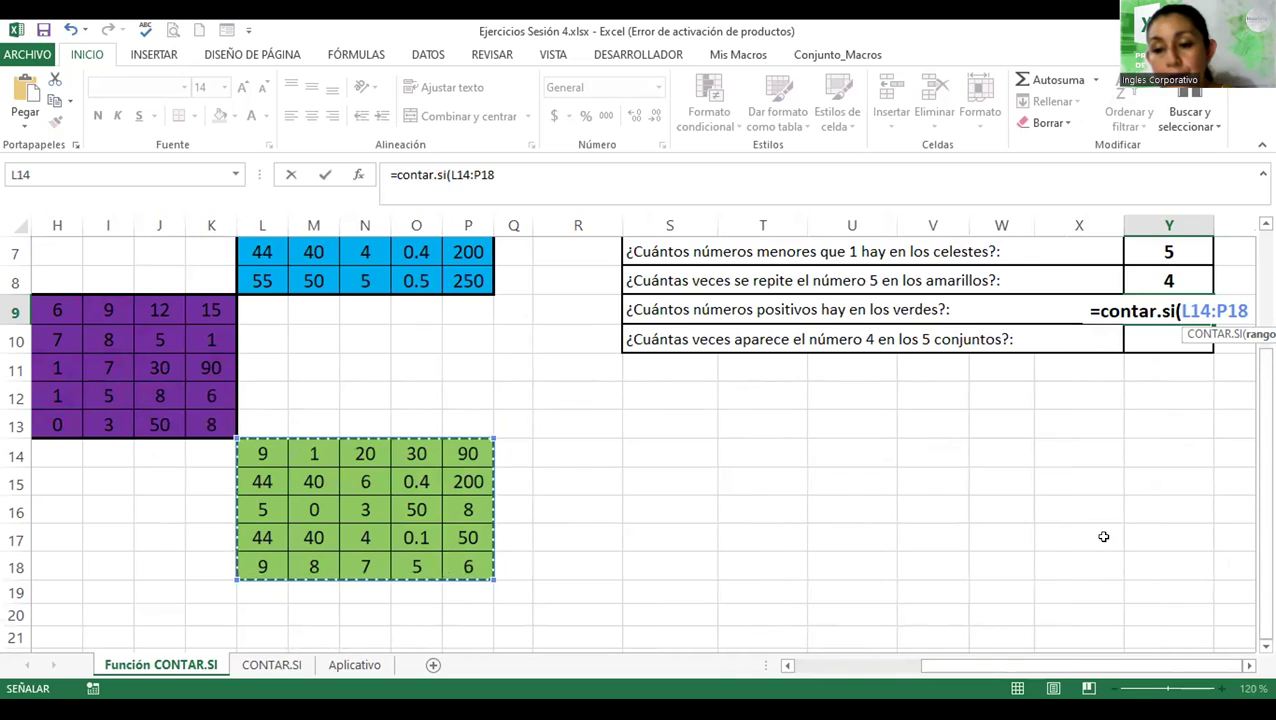
- Add the criterion ">0" and confirm, so Y9 shows 24
text(;)
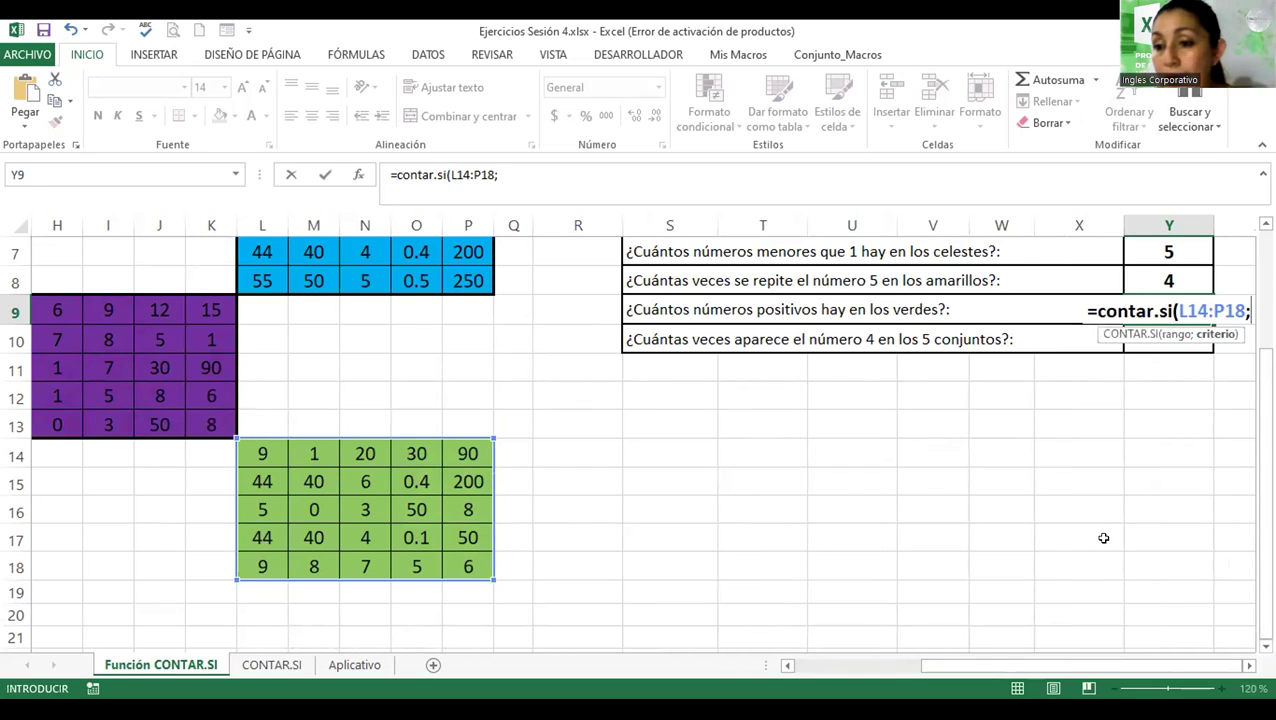
text(")
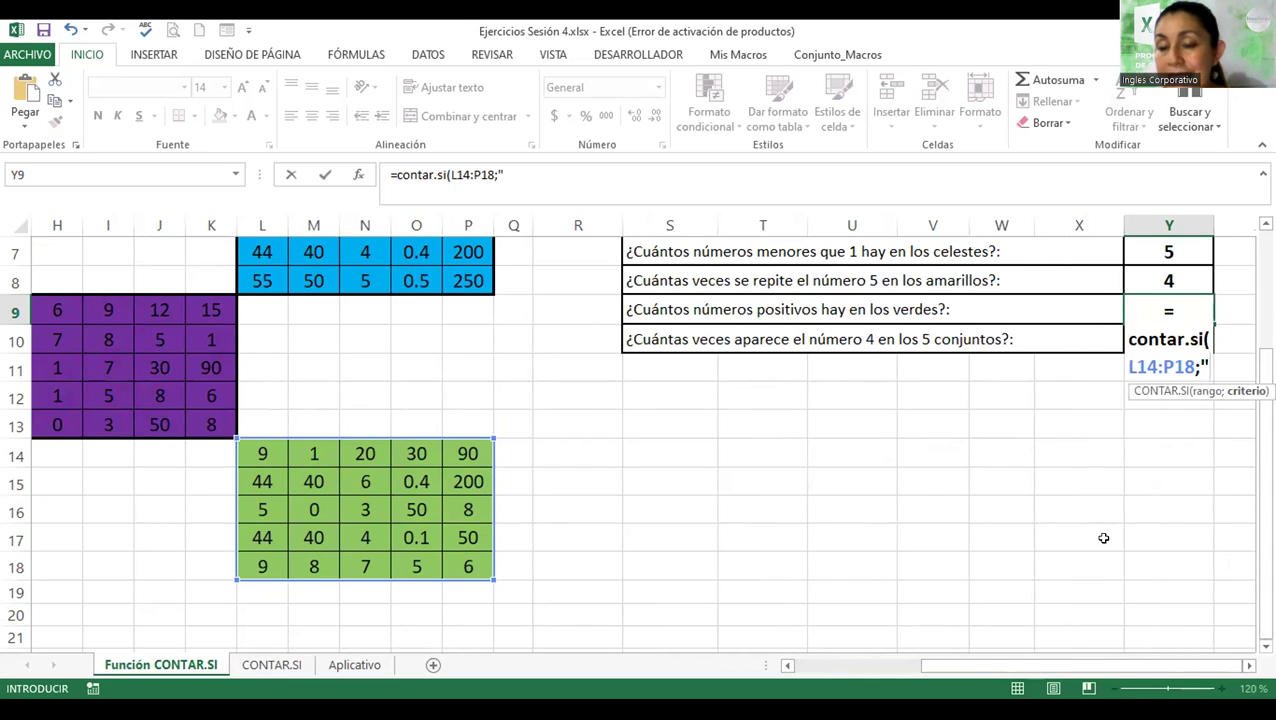
text(<)
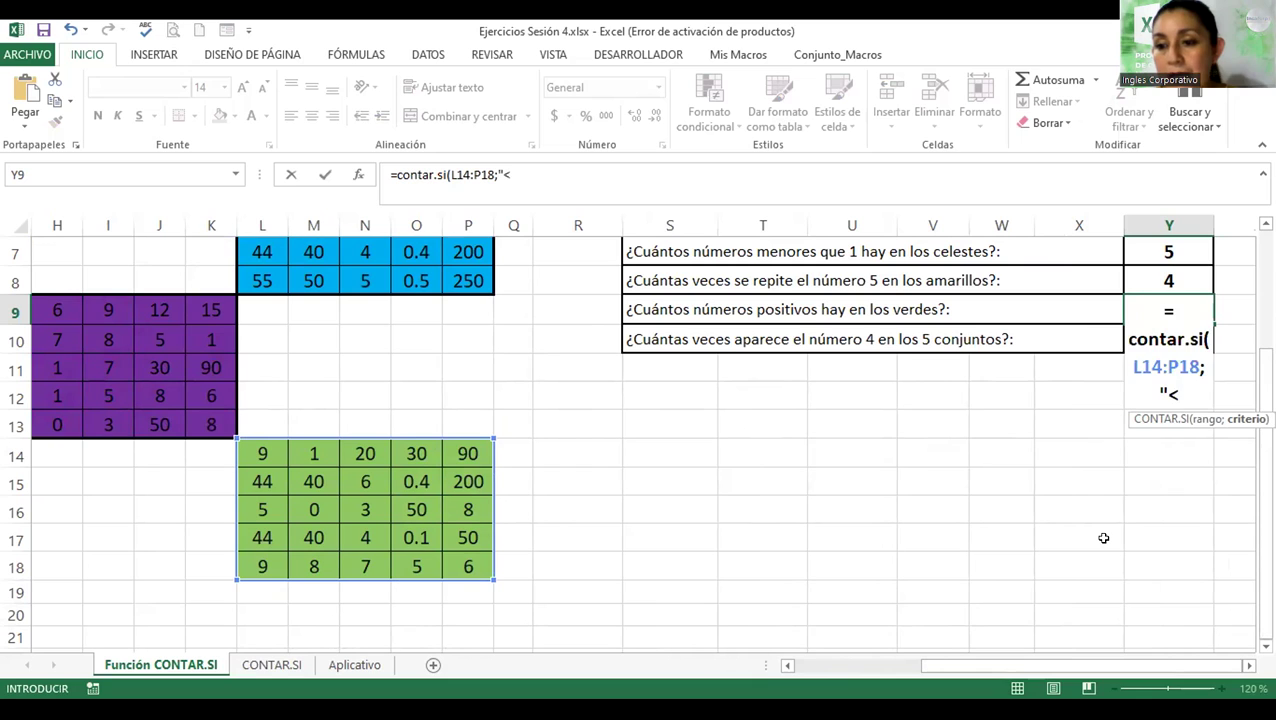
key(BackSpace)
text(>0)
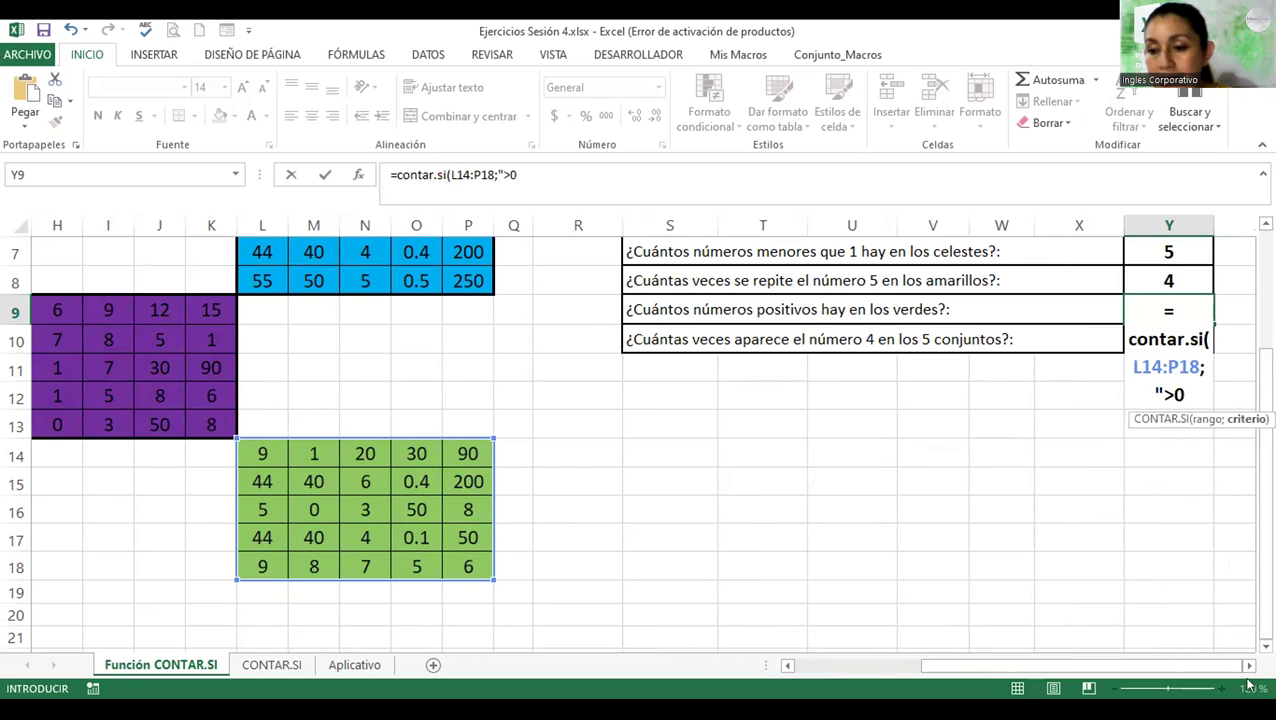
click(1247, 668)
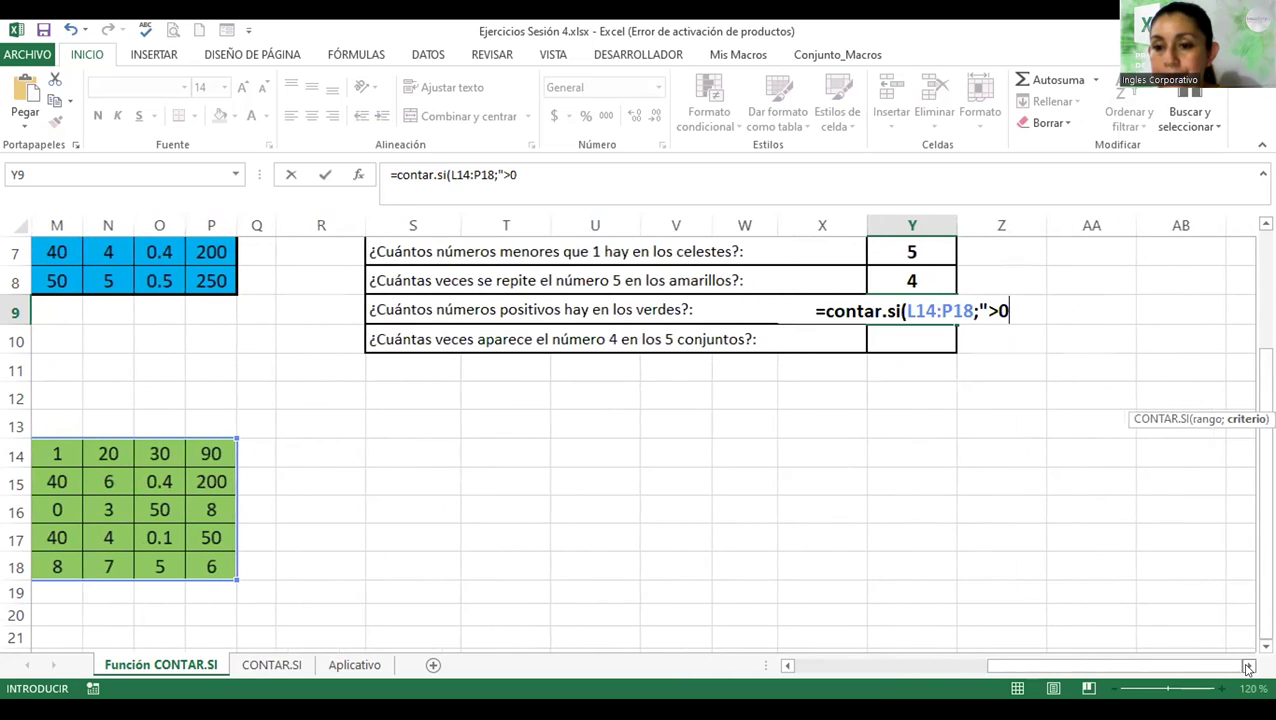
text("))
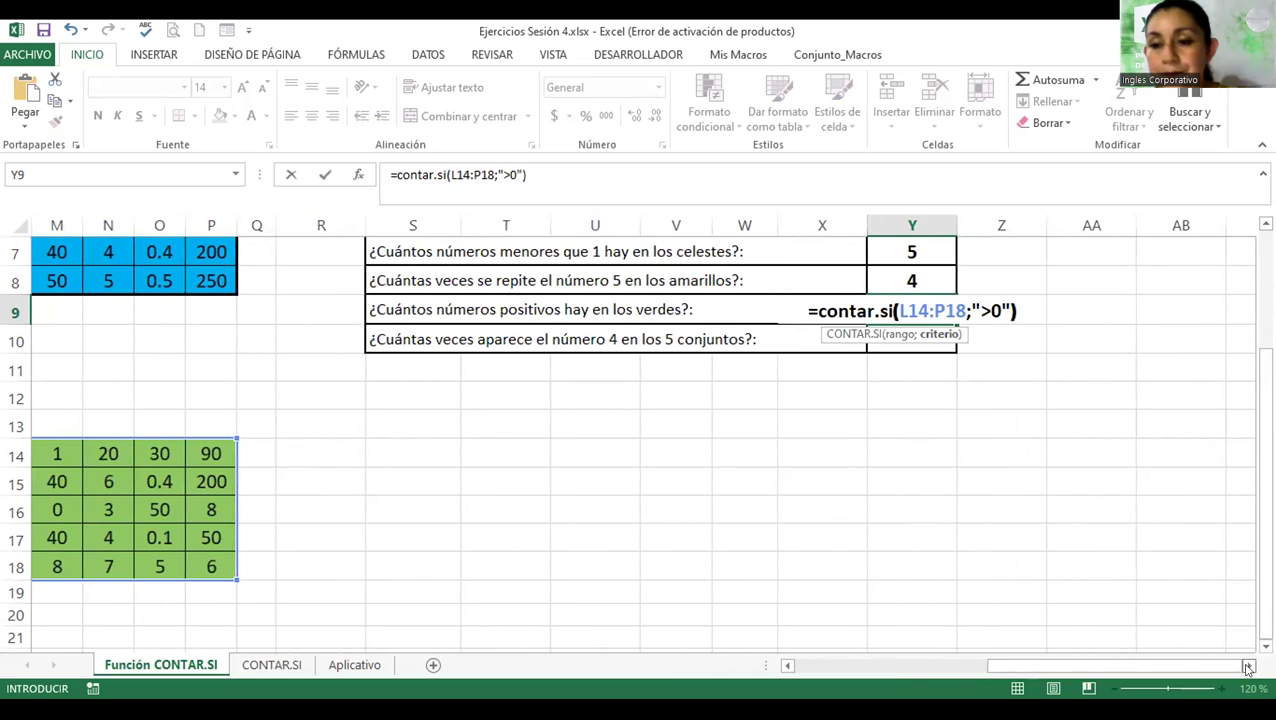
key(Return)
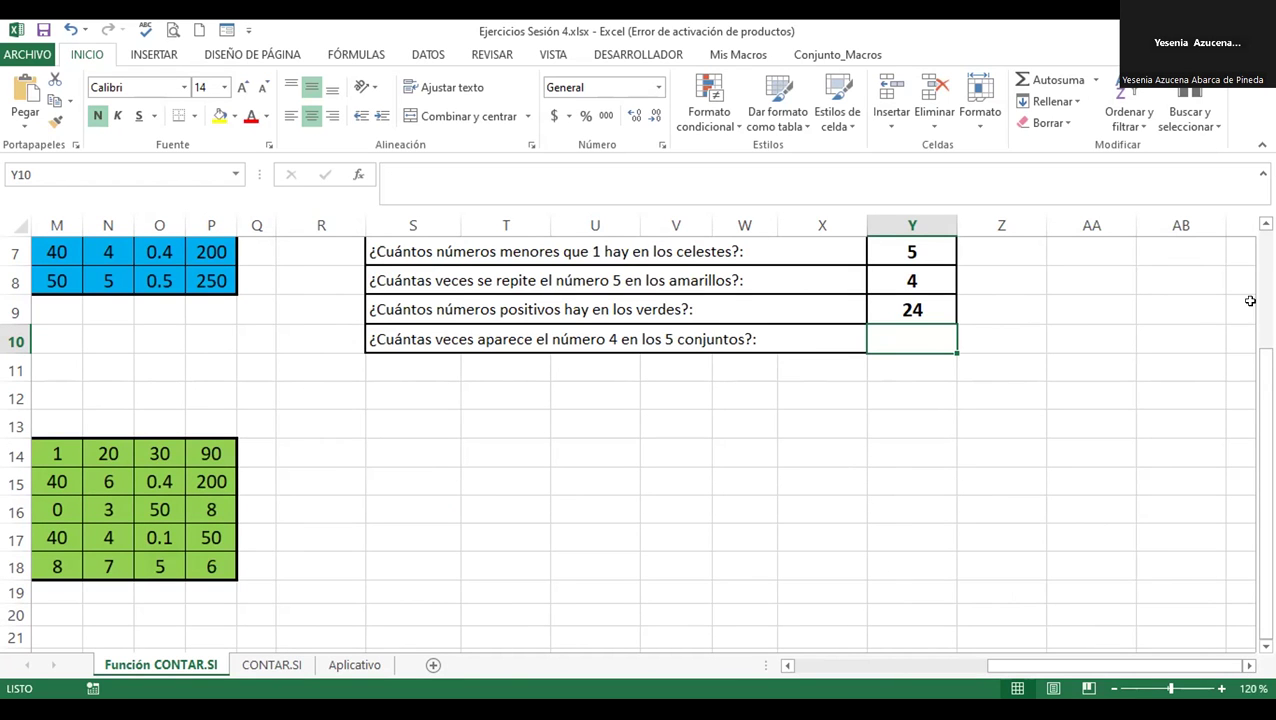
scroll(506, 432, up, 1)
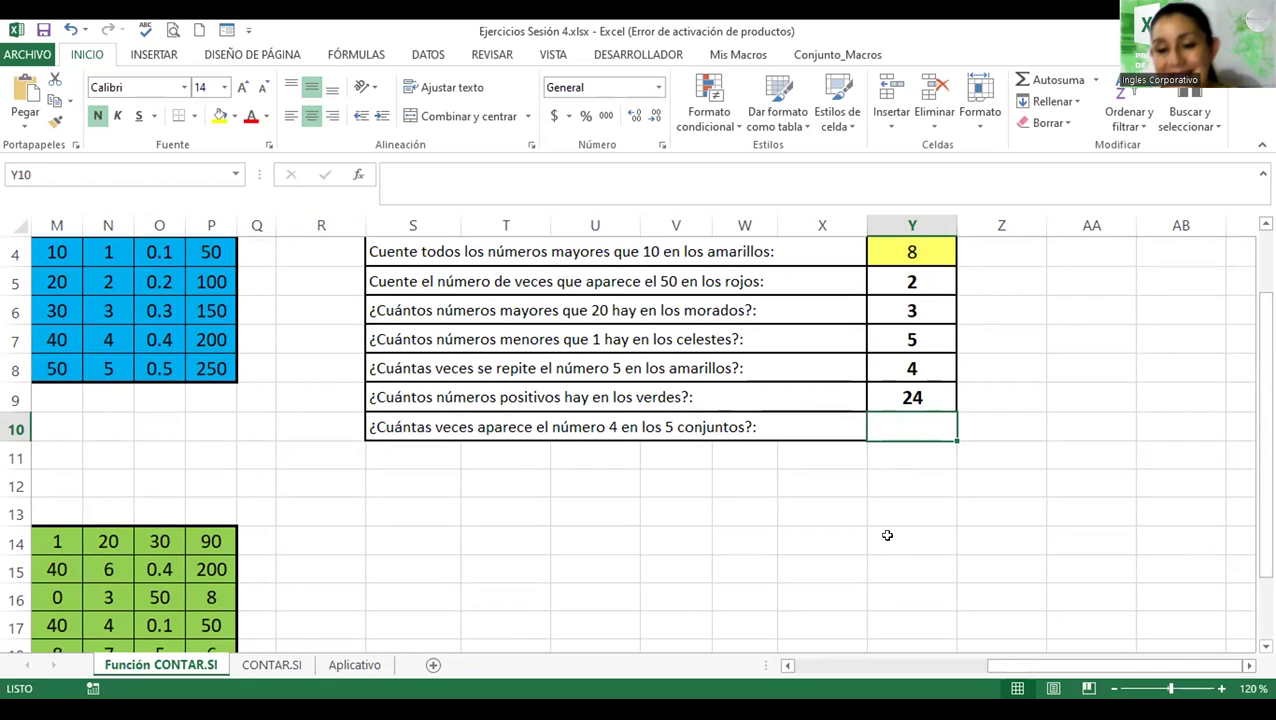
- Start contar.si in Y10 with the yellow B4:F8 and blue L4:P8 blocks as ranges
text(=)
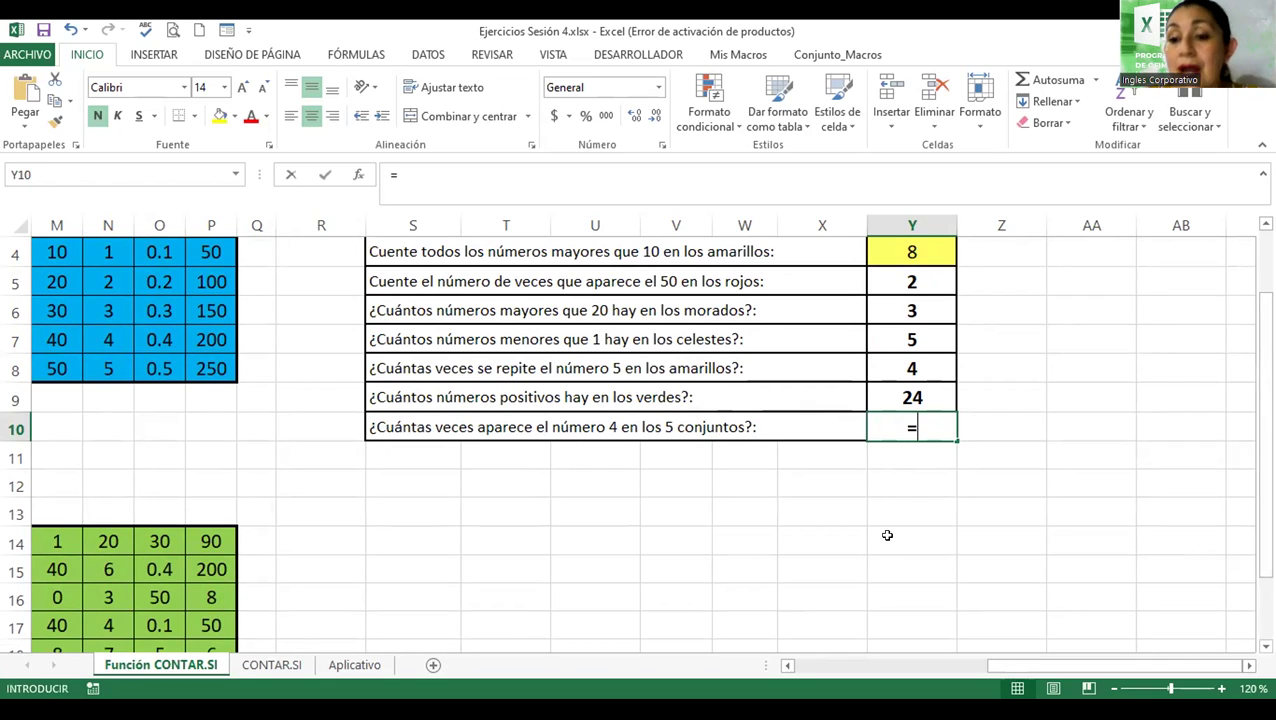
text(cont)
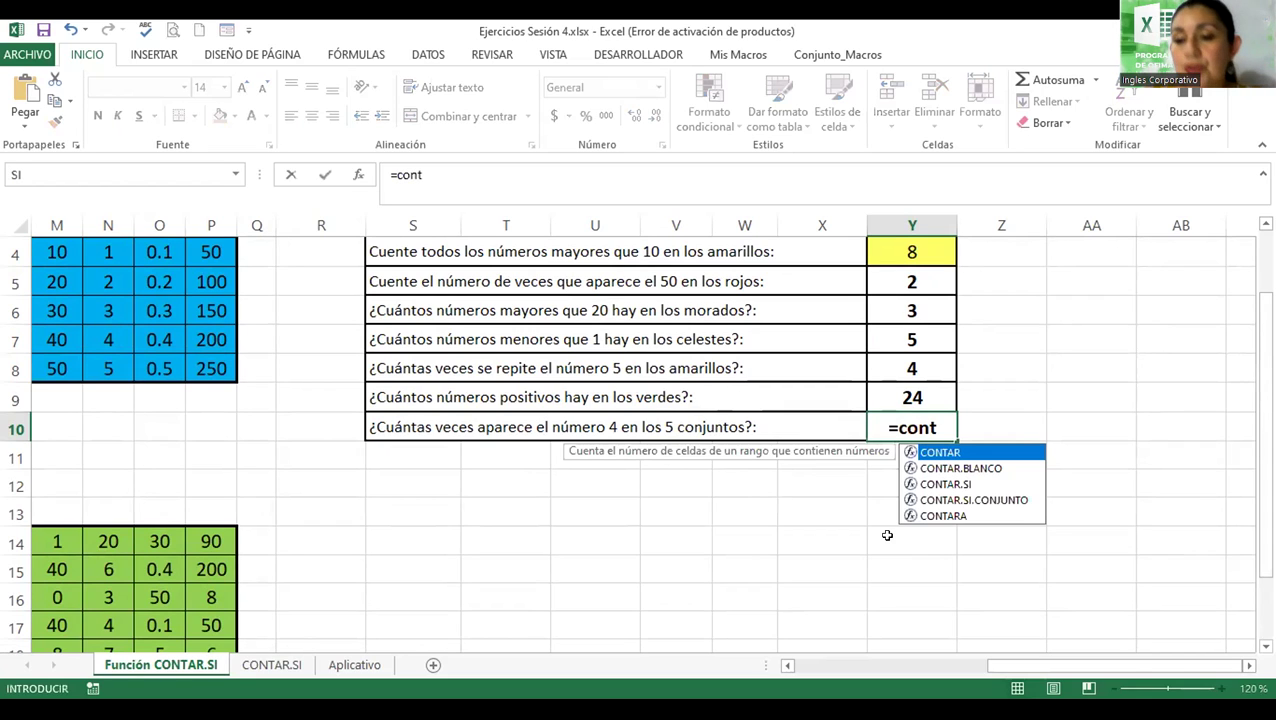
text(ar.si()
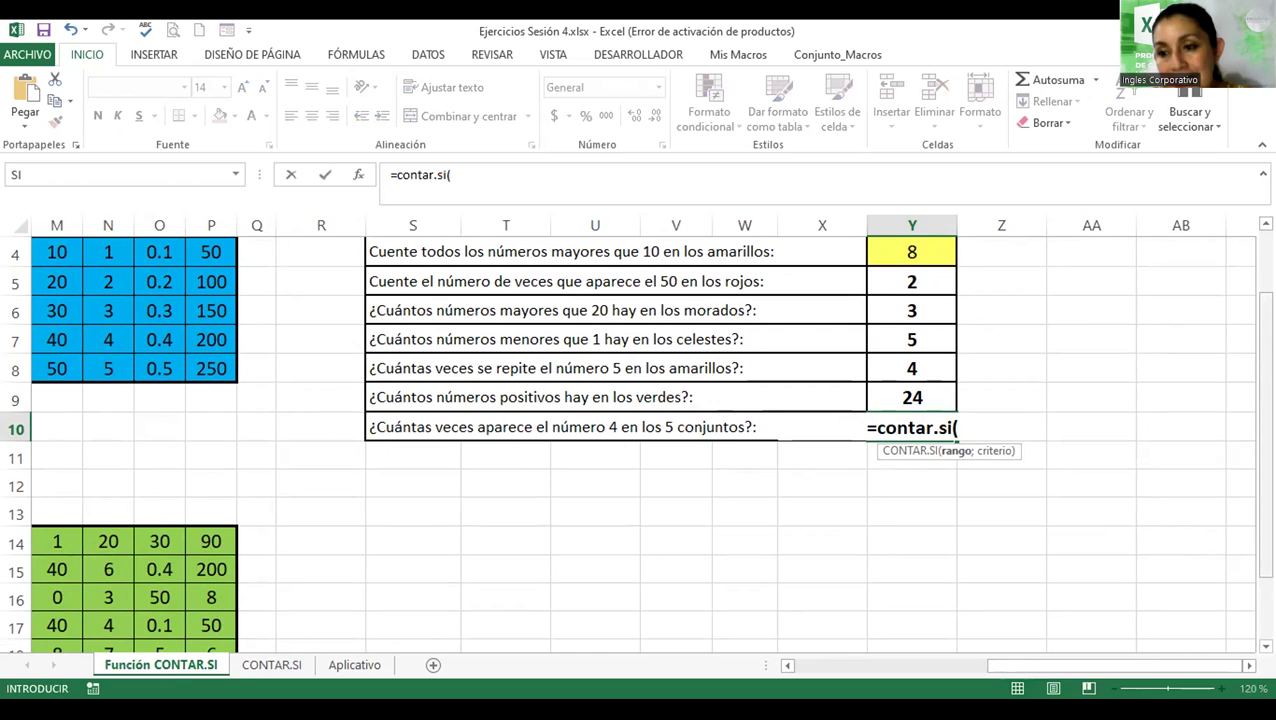
scroll(996, 546, up, 1)
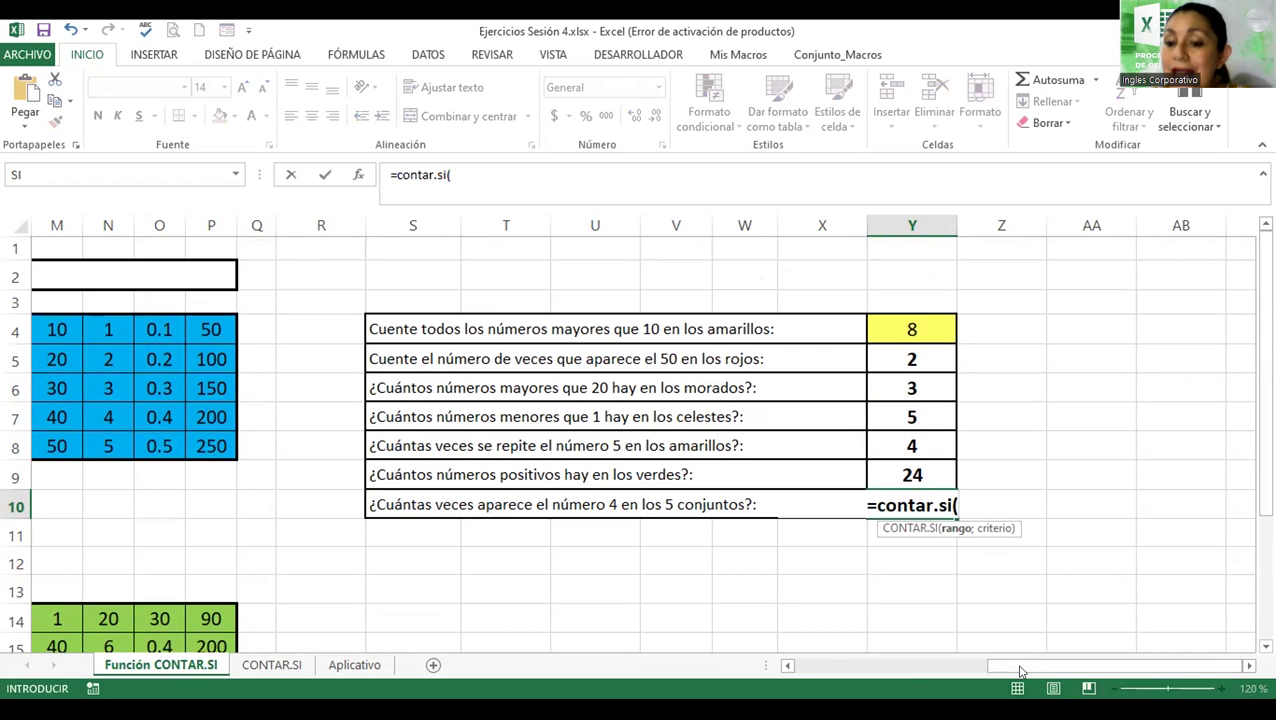
drag(1020, 666, 825, 666)
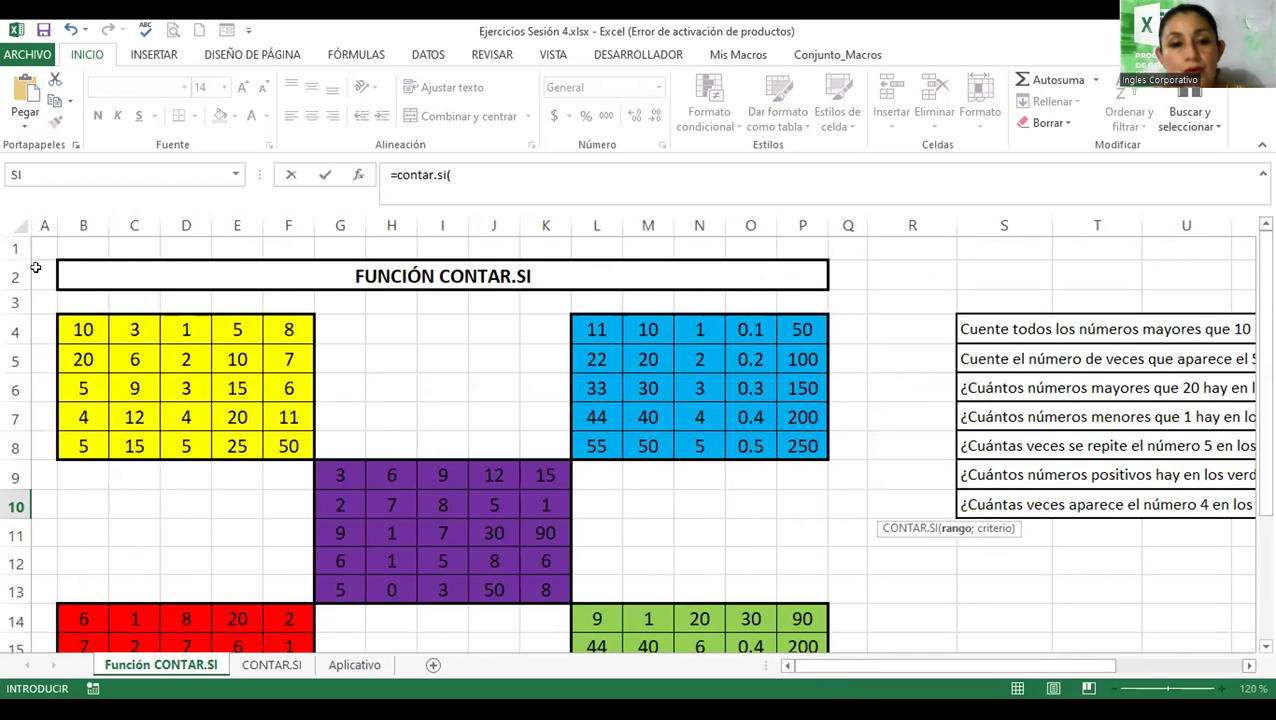
click(70, 326)
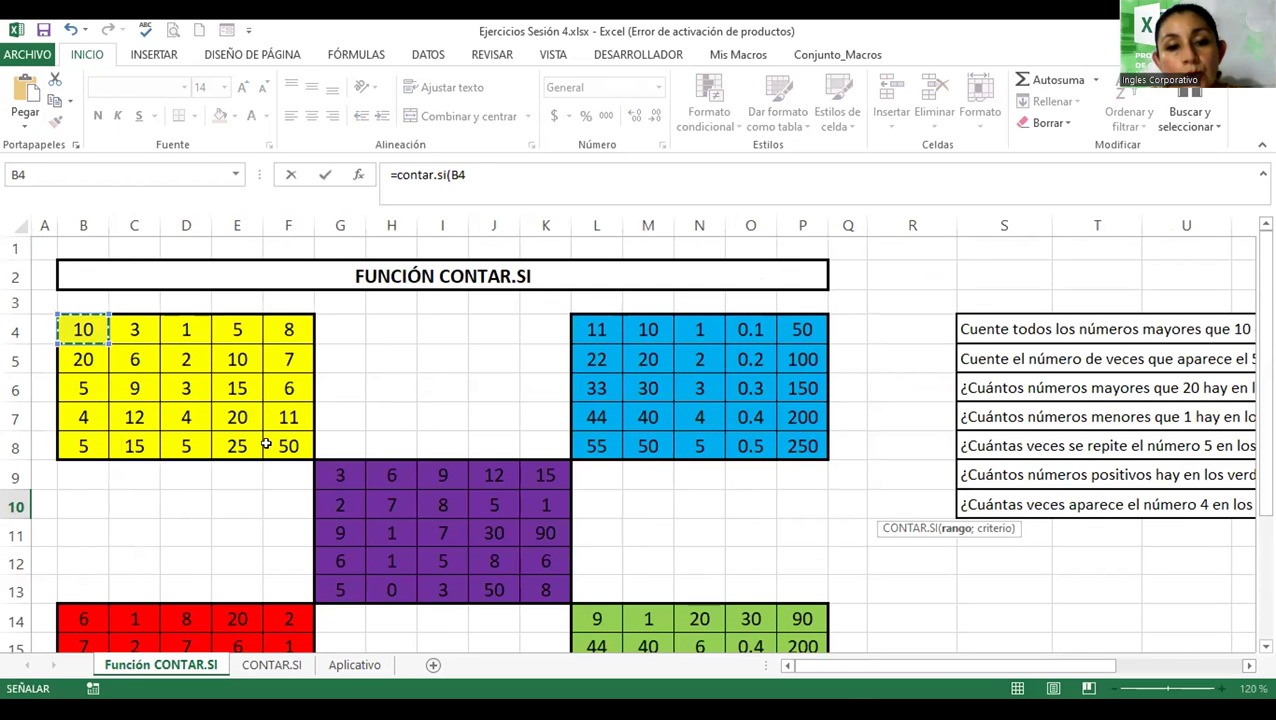
drag(125, 328, 266, 443)
text(;)
drag(589, 324, 785, 447)
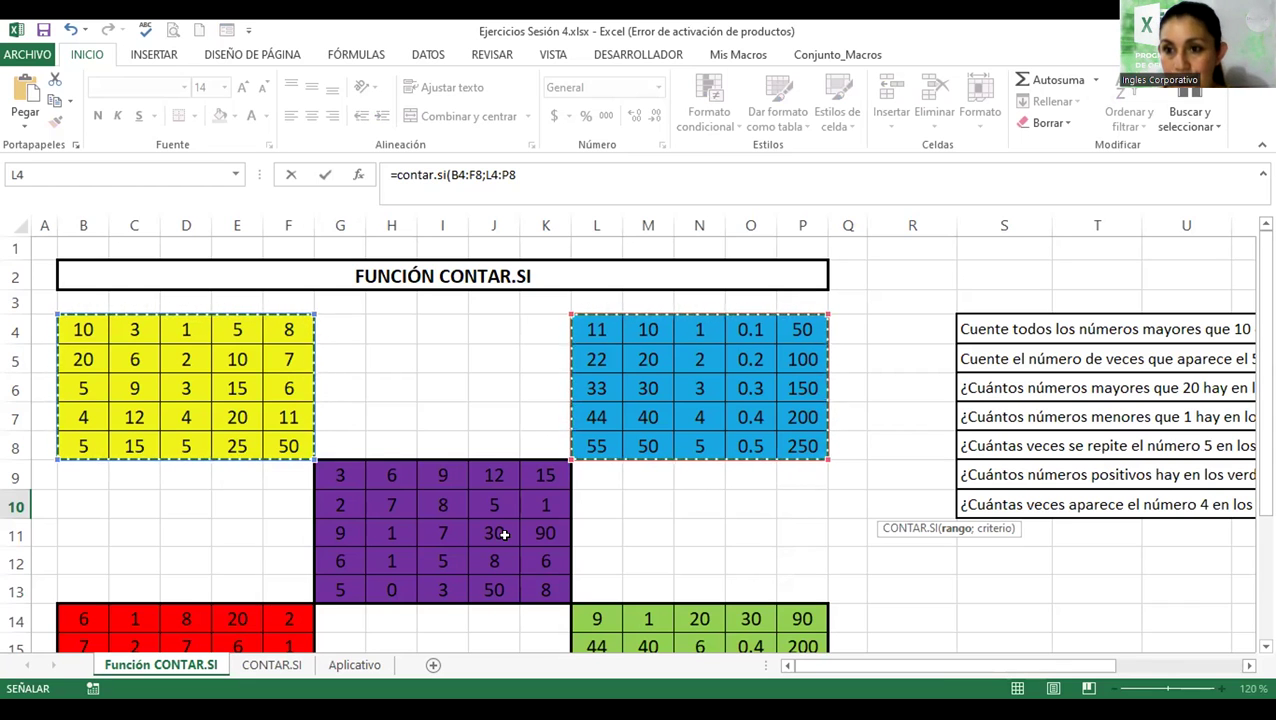
- Add the purple G9:K13, red B14:F18 and green L14:P18 blocks as further ranges
click(348, 476)
drag(400, 479, 545, 590)
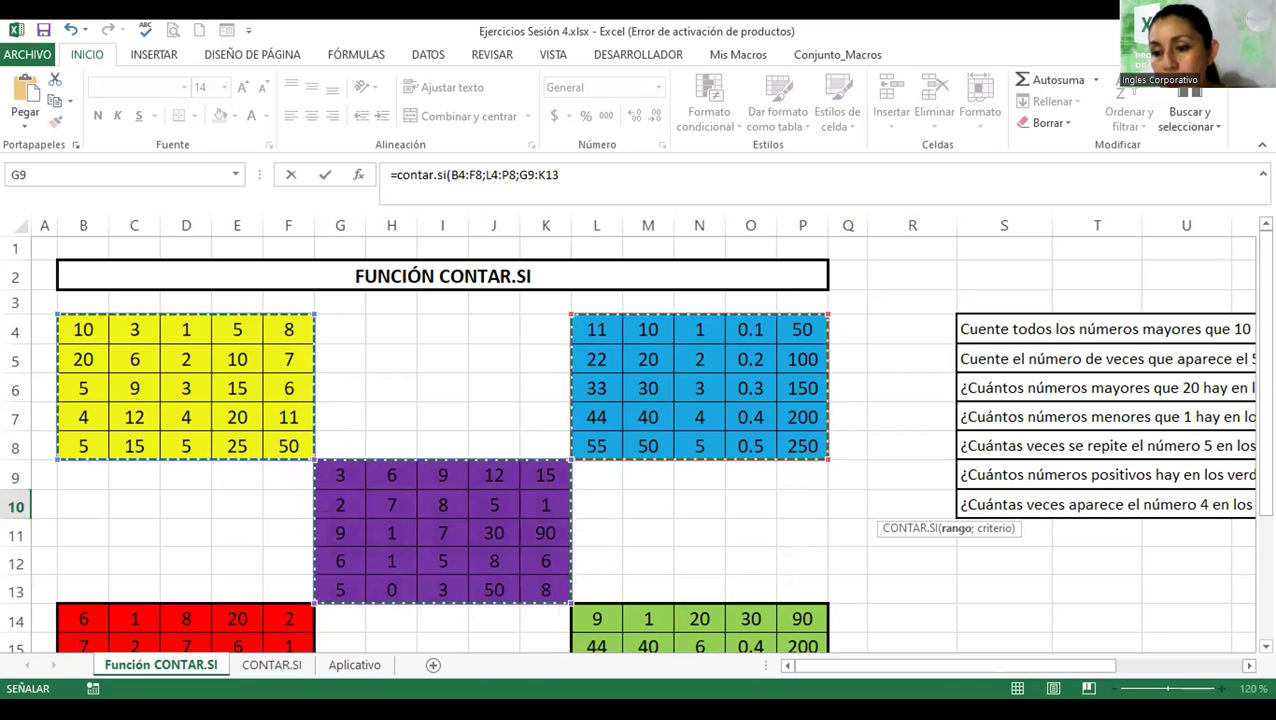
scroll(212, 444, down, 1)
scroll(212, 444, down, 1)
scroll(212, 444, down, 1)
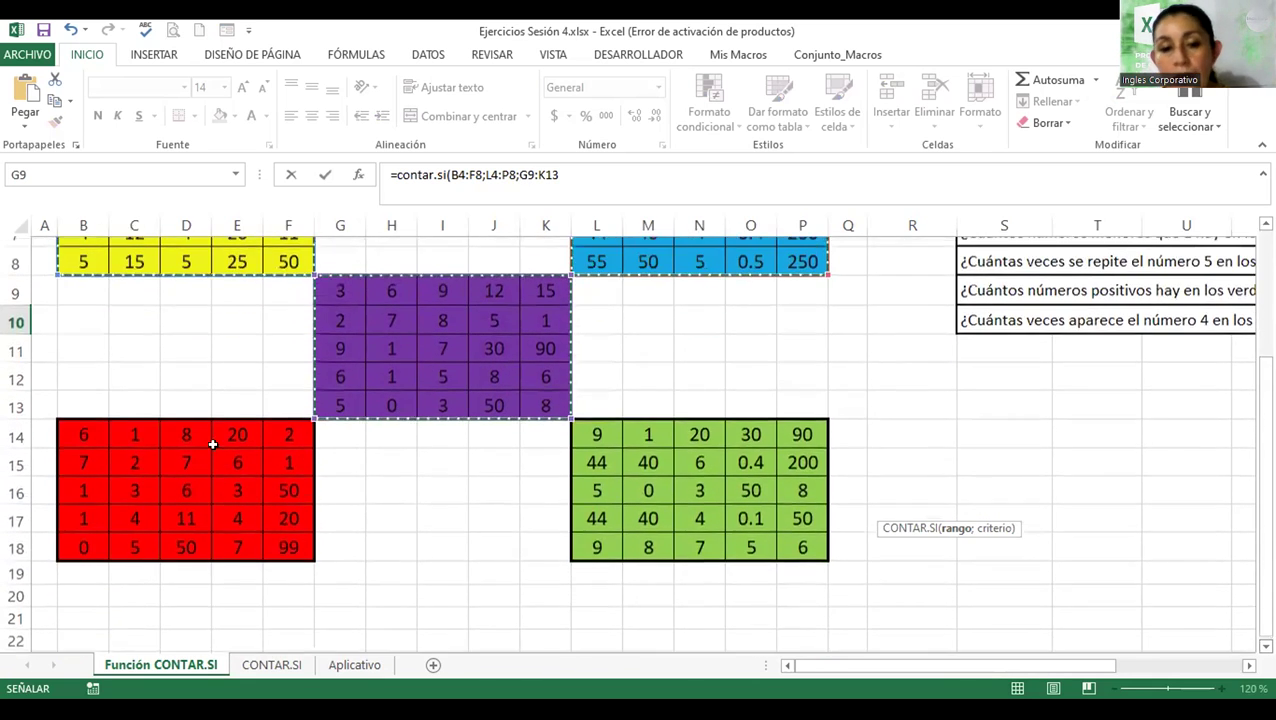
drag(70, 425, 303, 536)
text(;)
click(598, 425)
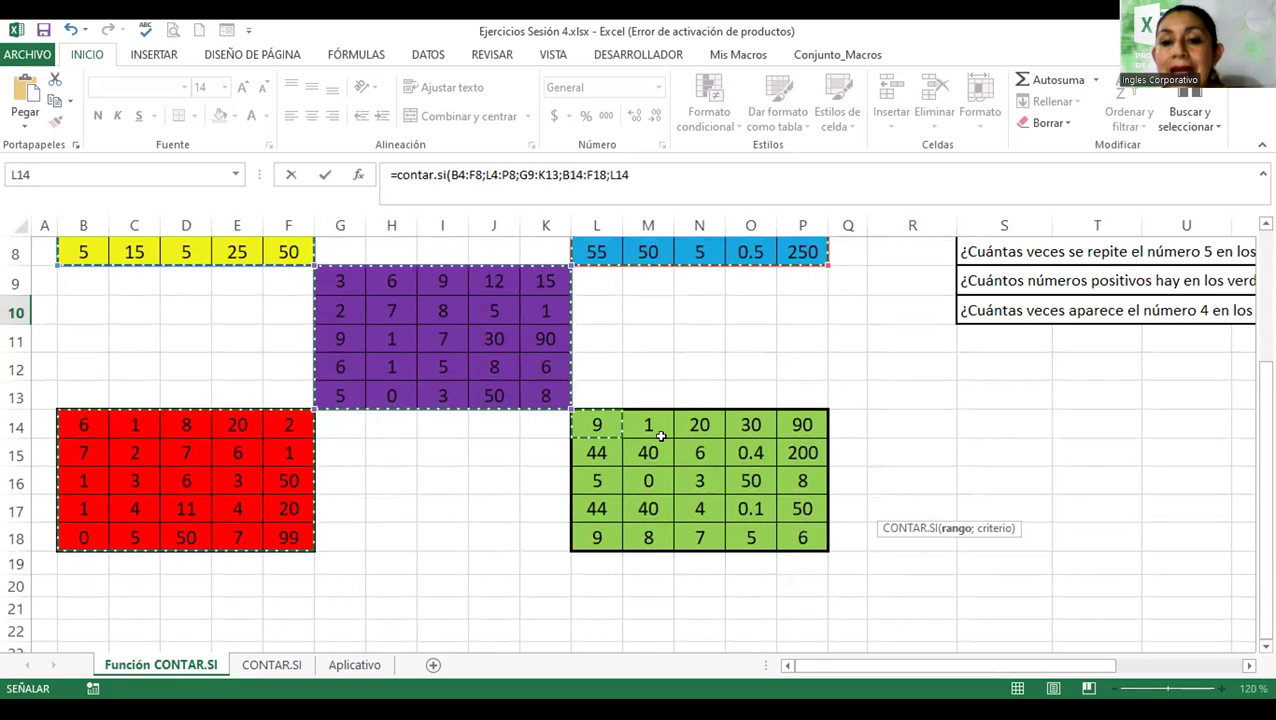
drag(661, 436, 802, 538)
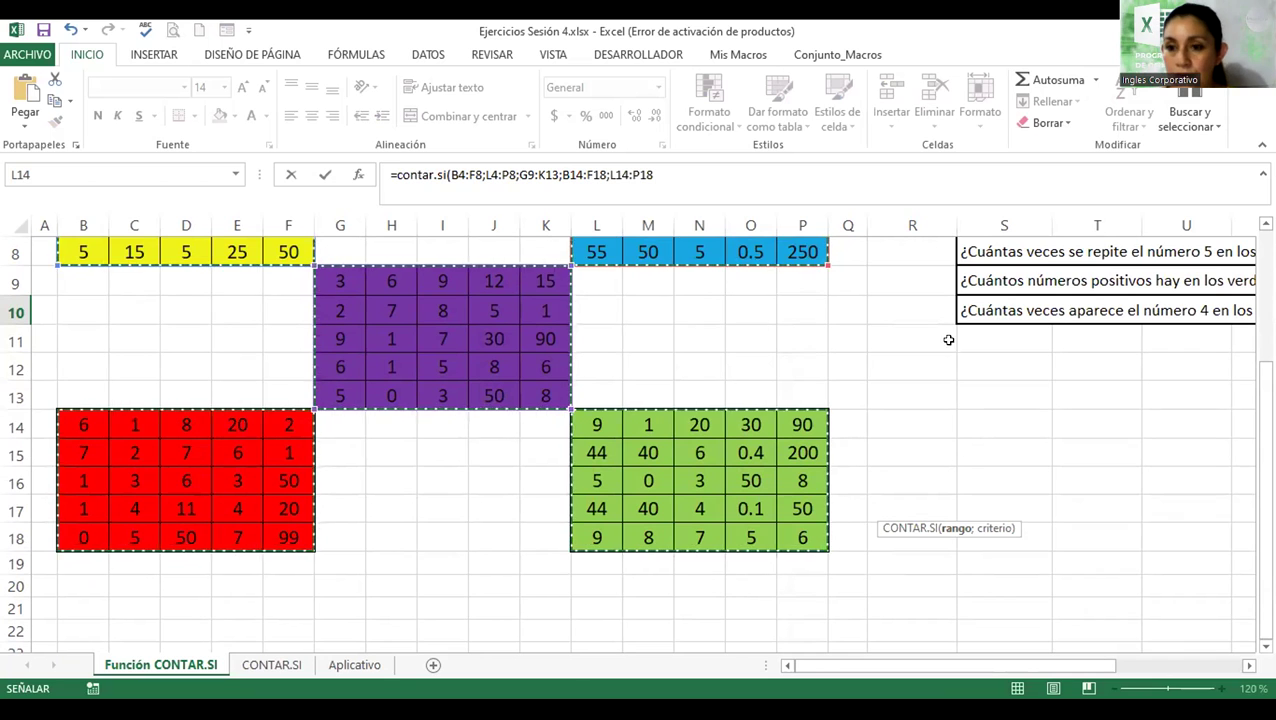
scroll(640, 440, up, 2)
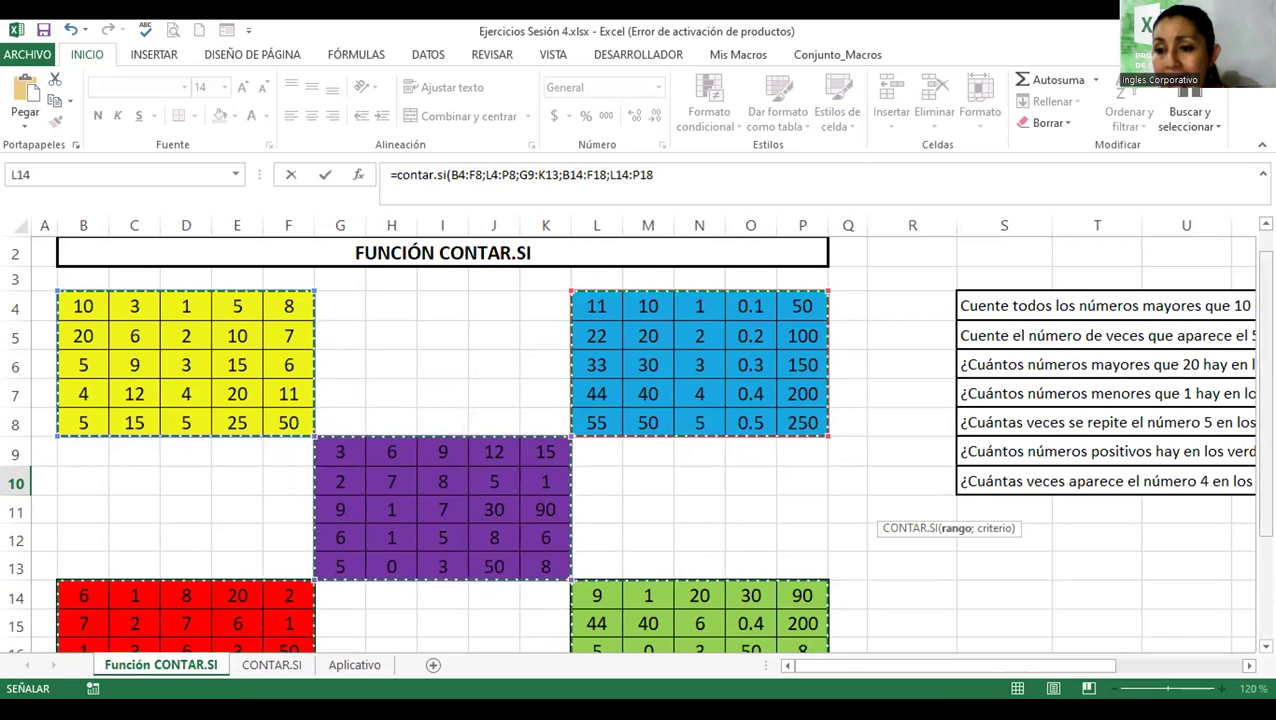
- Finish the Y10 formula with criterion "4" and submit, triggering a too-many-arguments error
mouse_move(1266, 270)
mouse_down()
mouse_move(1266, 300)
mouse_move(1266, 240)
mouse_up()
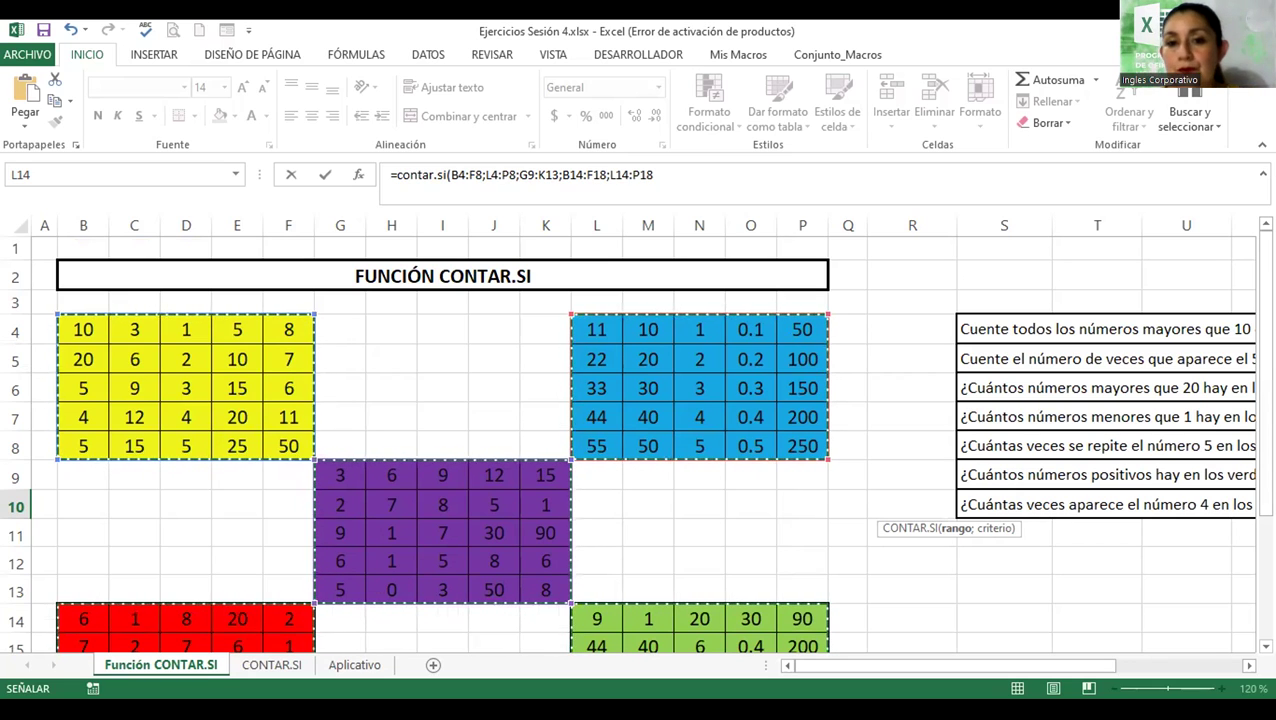
click(664, 175)
text(;)
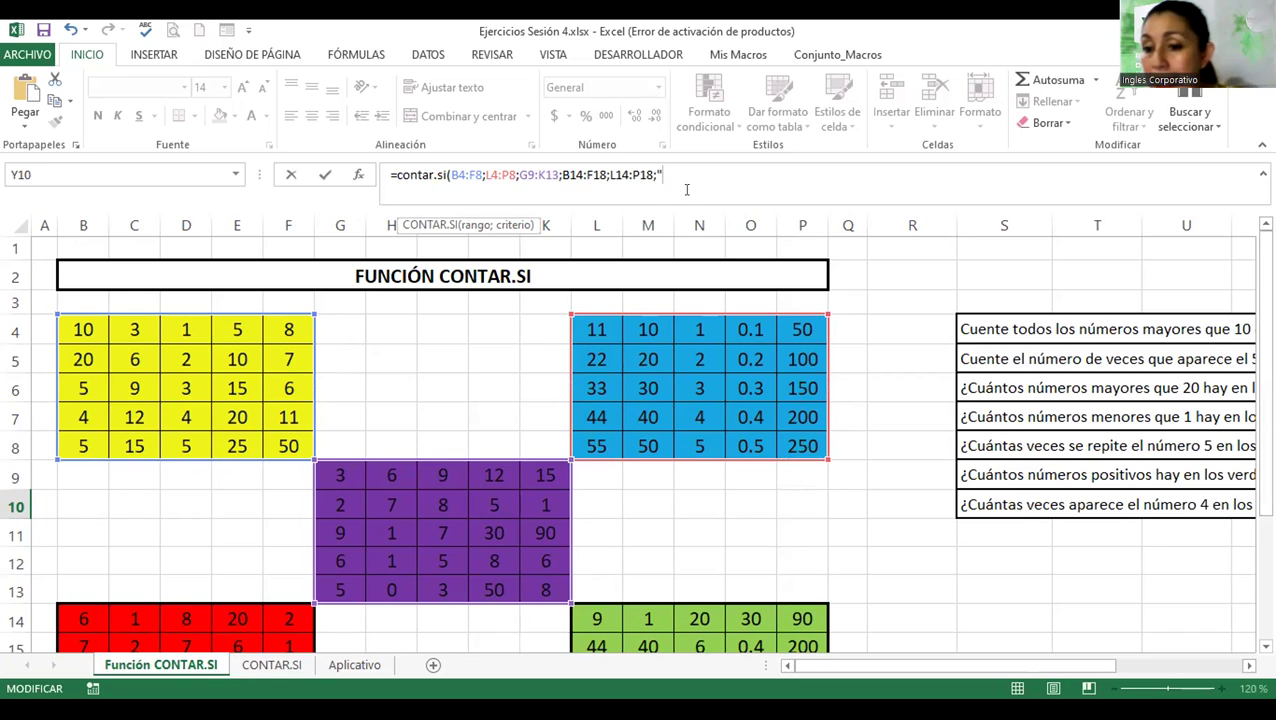
text(4)
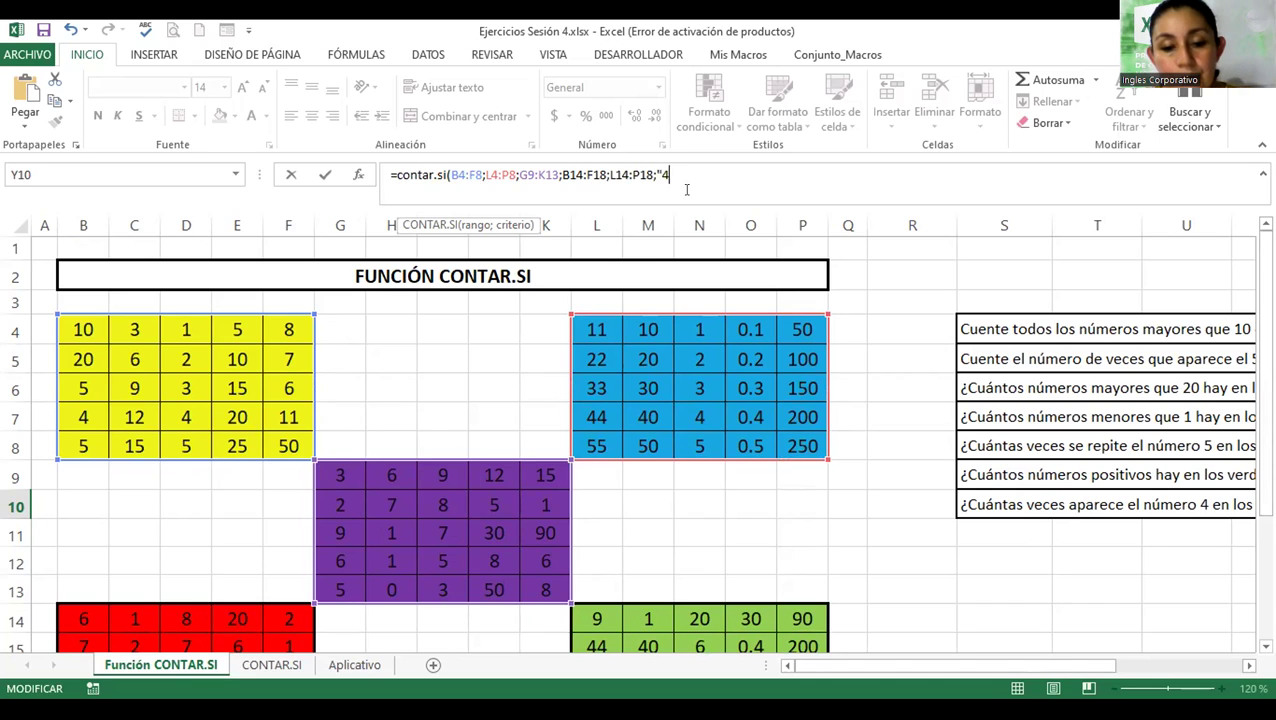
text("))
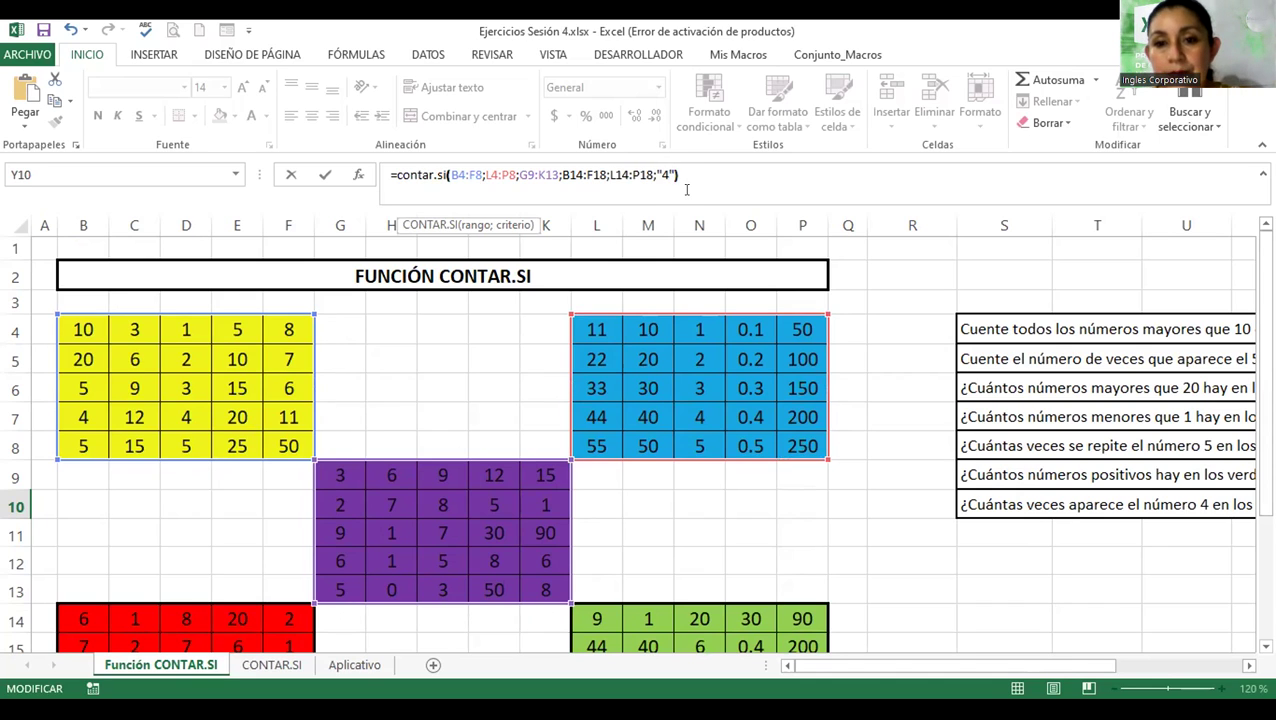
key(Return)
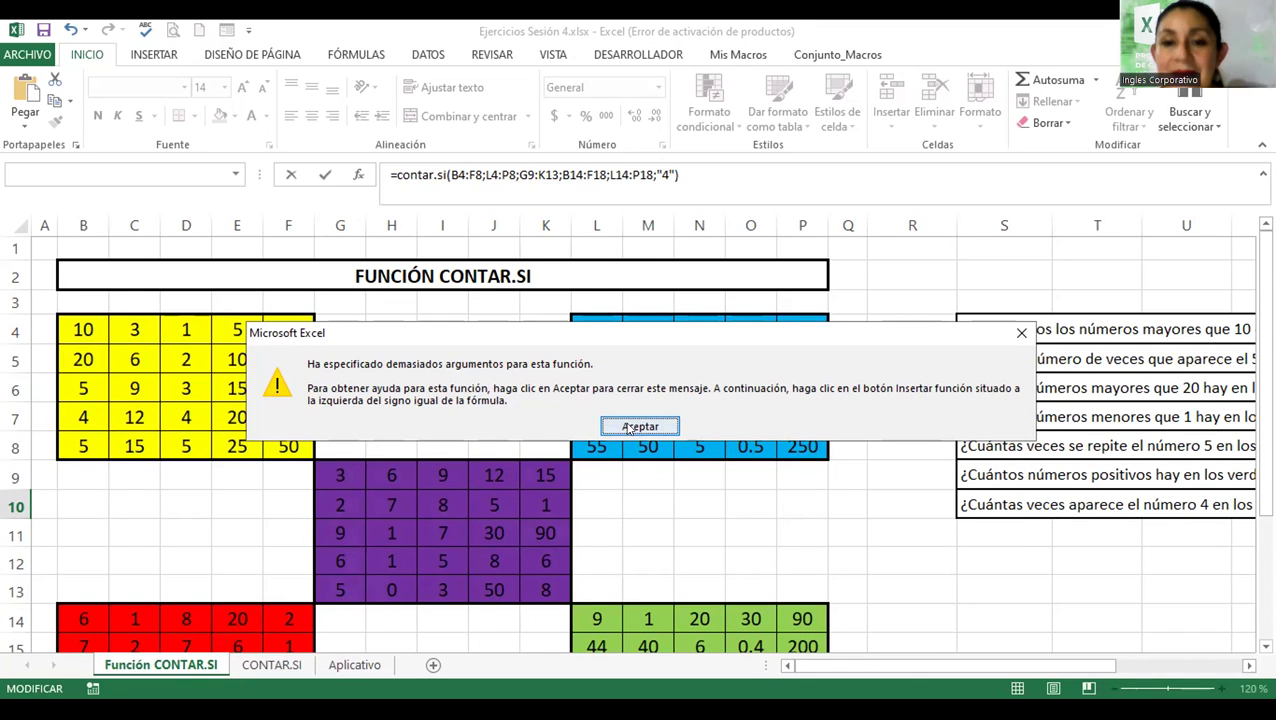
- Dismiss the error and replace the five ranges with B4:P18, so Y10 returns 6
click(629, 428)
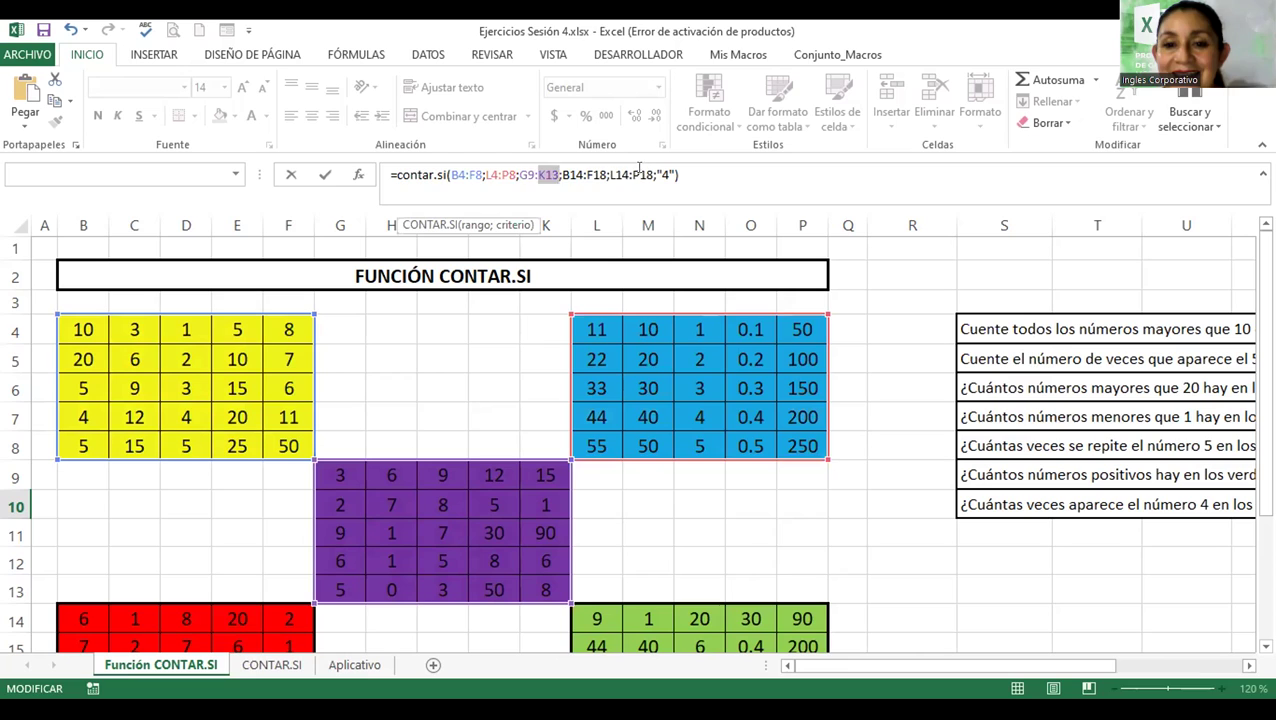
drag(639, 172, 452, 175)
click(449, 176)
drag(558, 175, 450, 174)
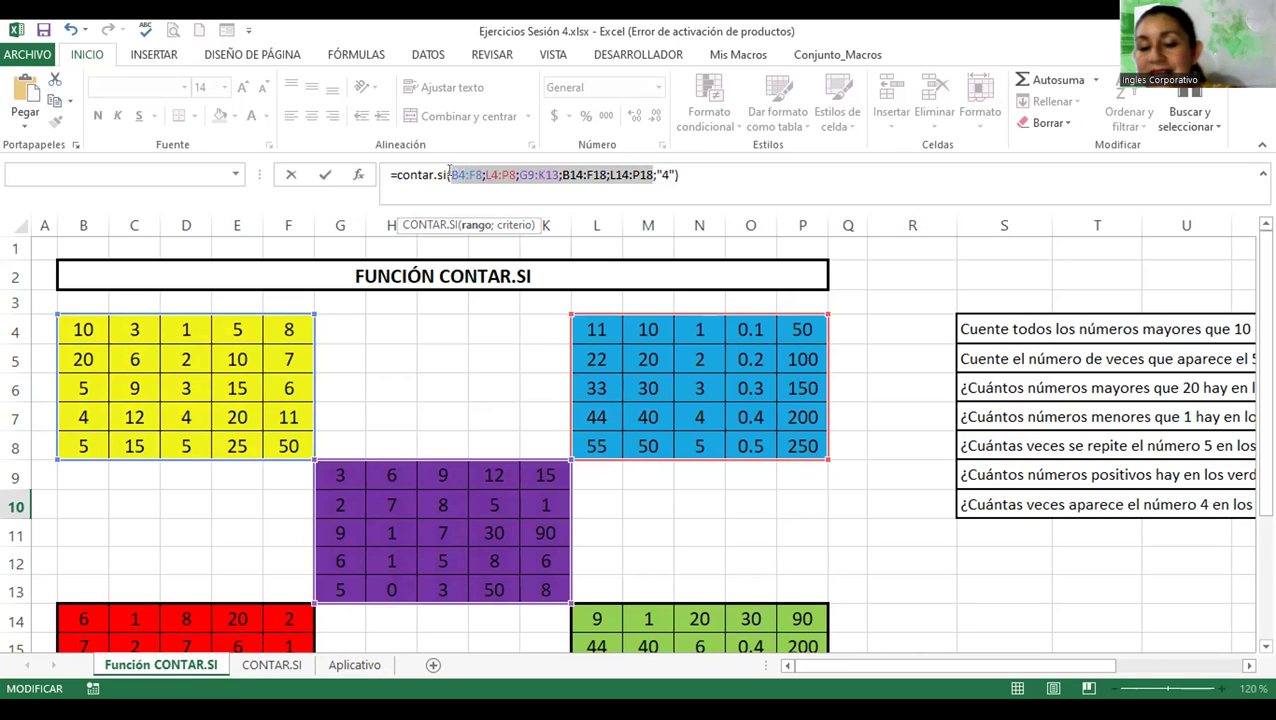
key(BackSpace)
click(83, 329)
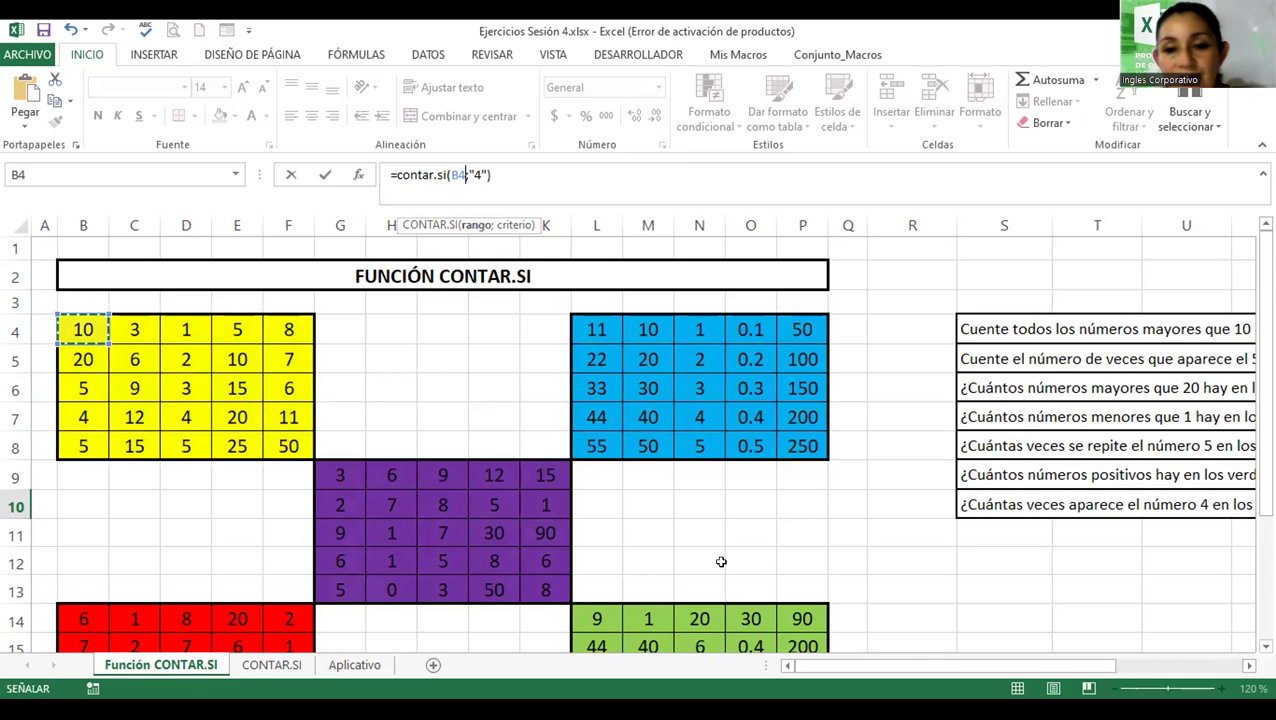
drag(83, 329, 806, 561)
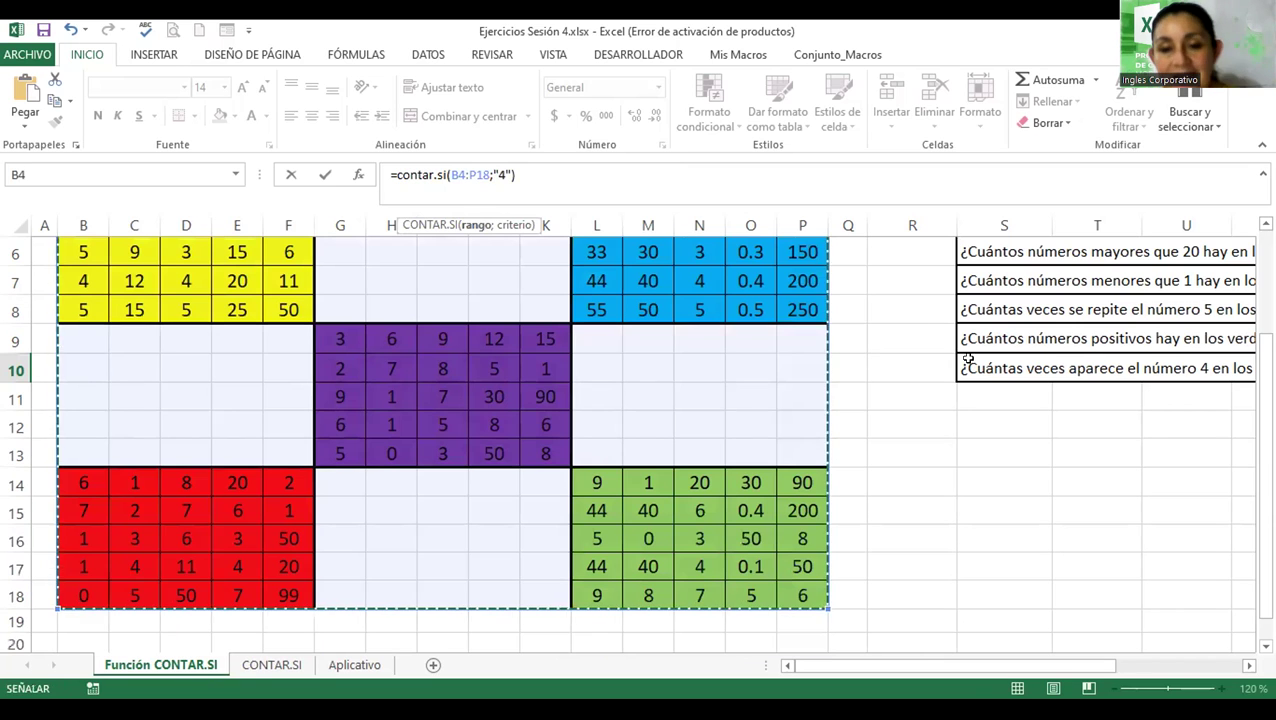
scroll(1250, 372, up, 2)
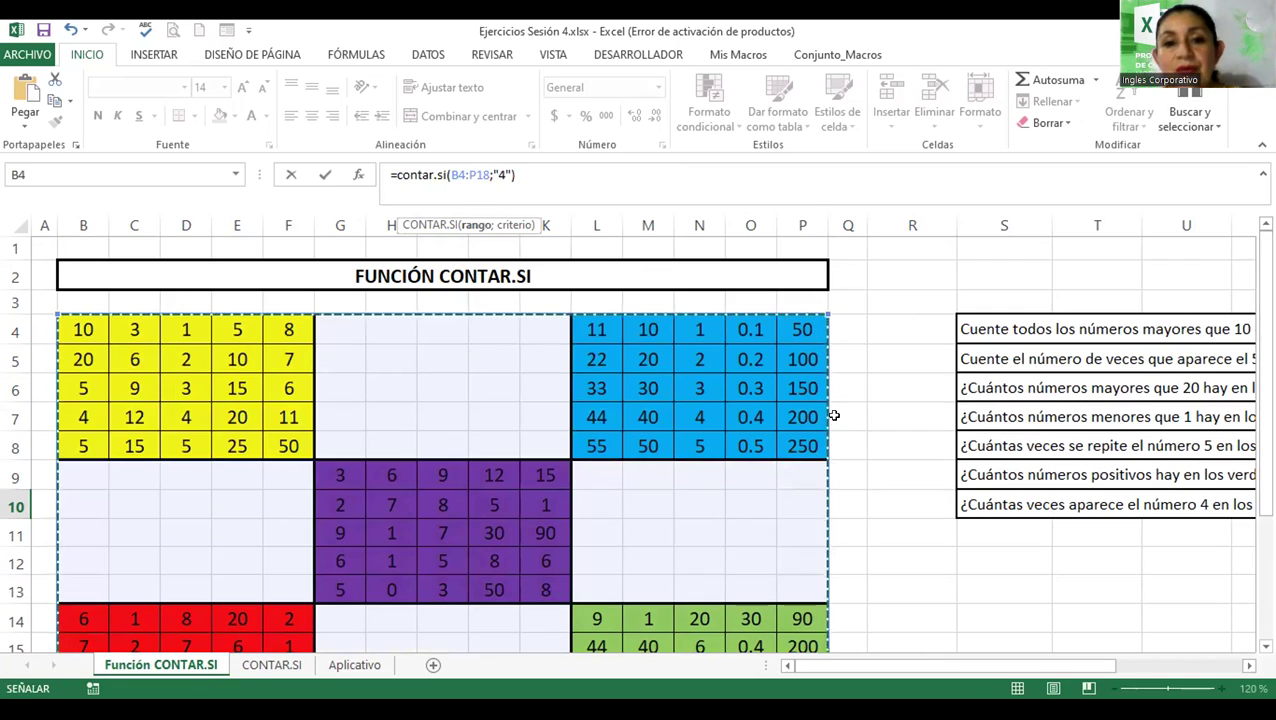
key(Return)
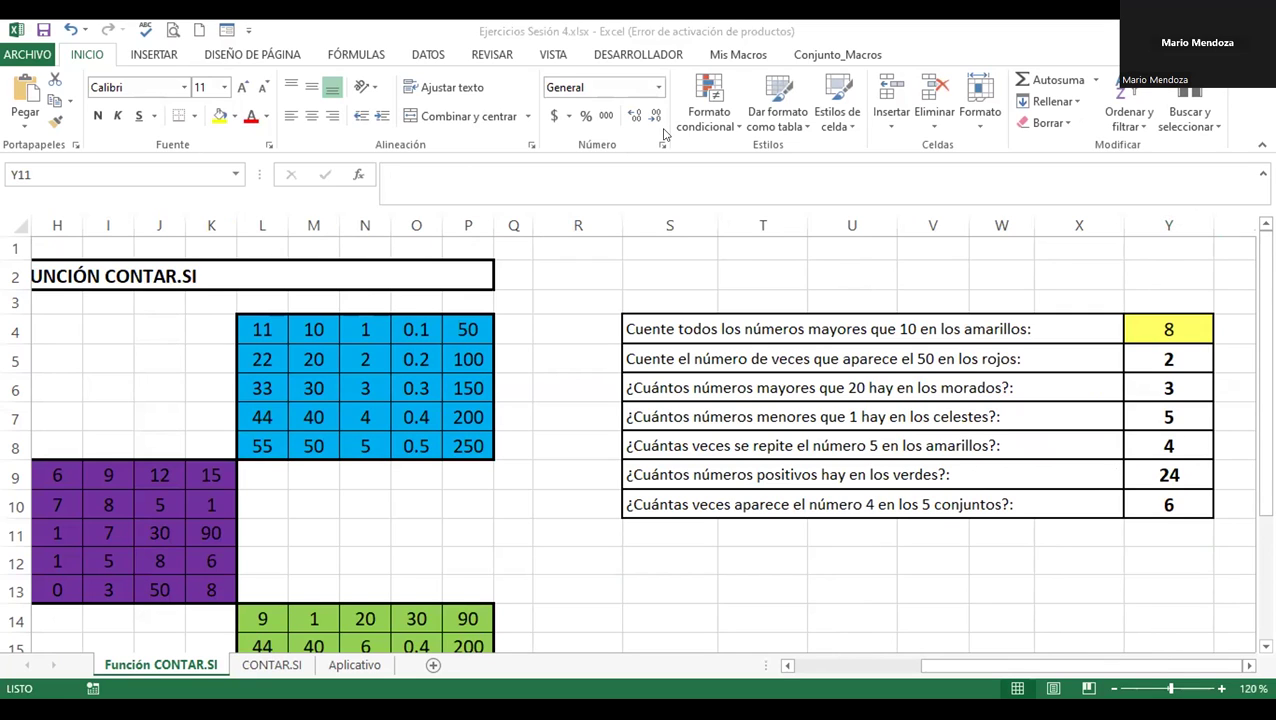
- Zoom out to 80%, review the Y10 formula unchanged, then go to the CONTAR.SI sheet
click(1113, 689)
click(1113, 689)
click(1113, 689)
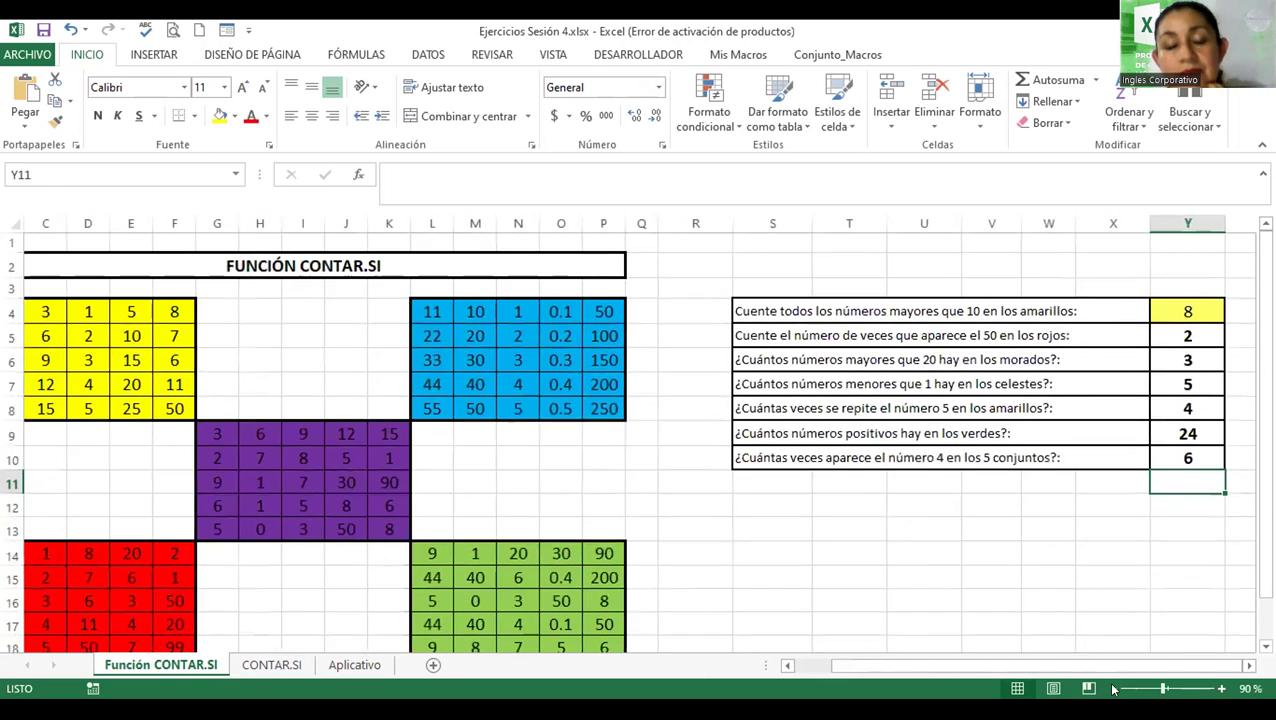
click(1113, 689)
click(681, 503)
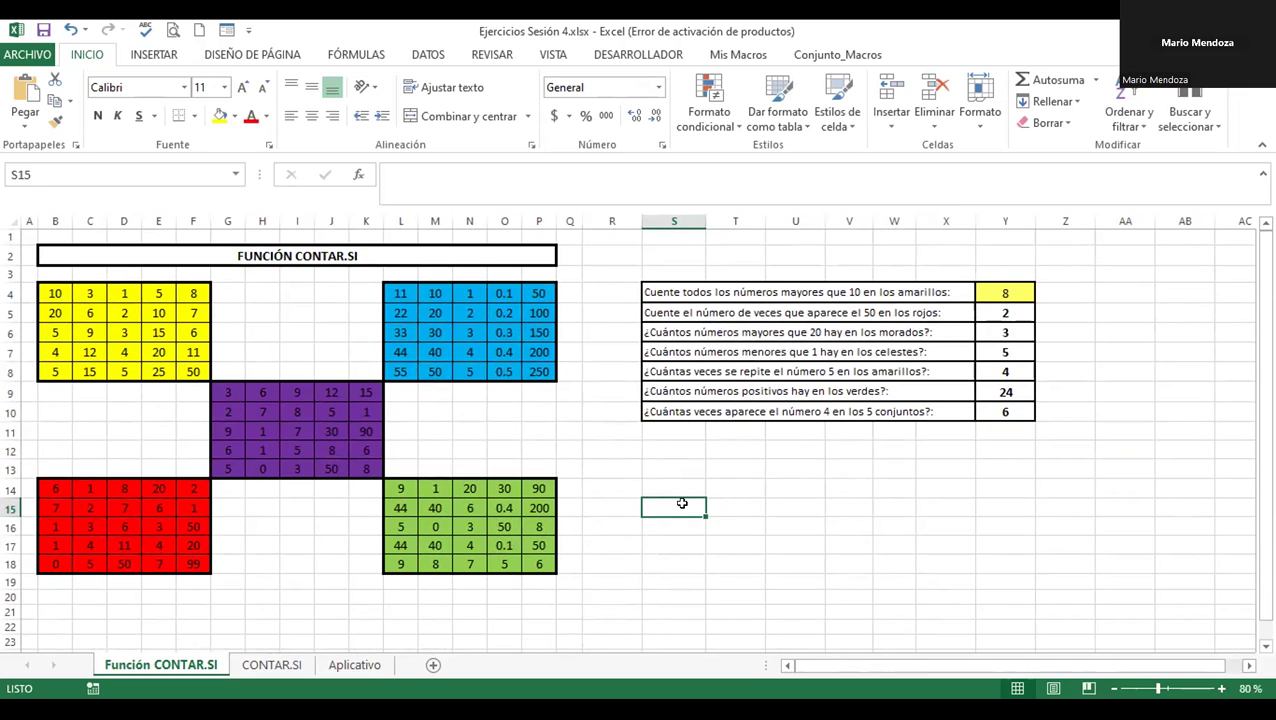
double_click(1000, 407)
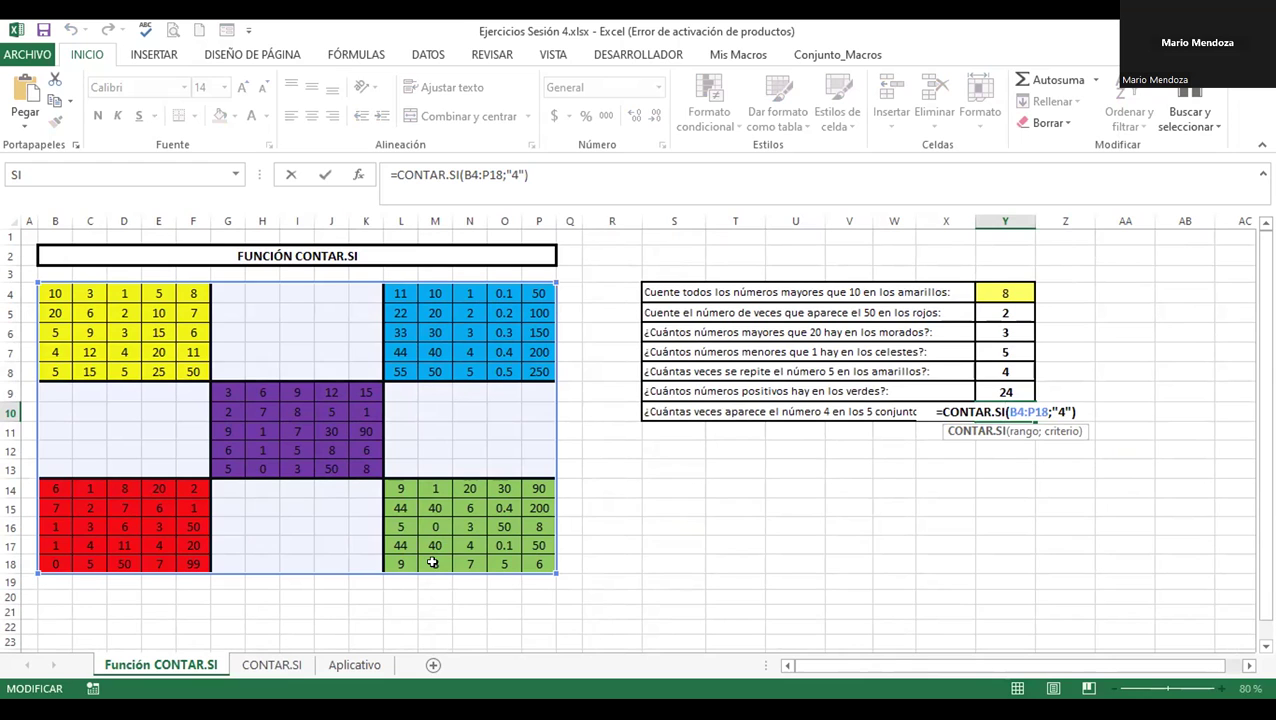
key(Return)
click(664, 486)
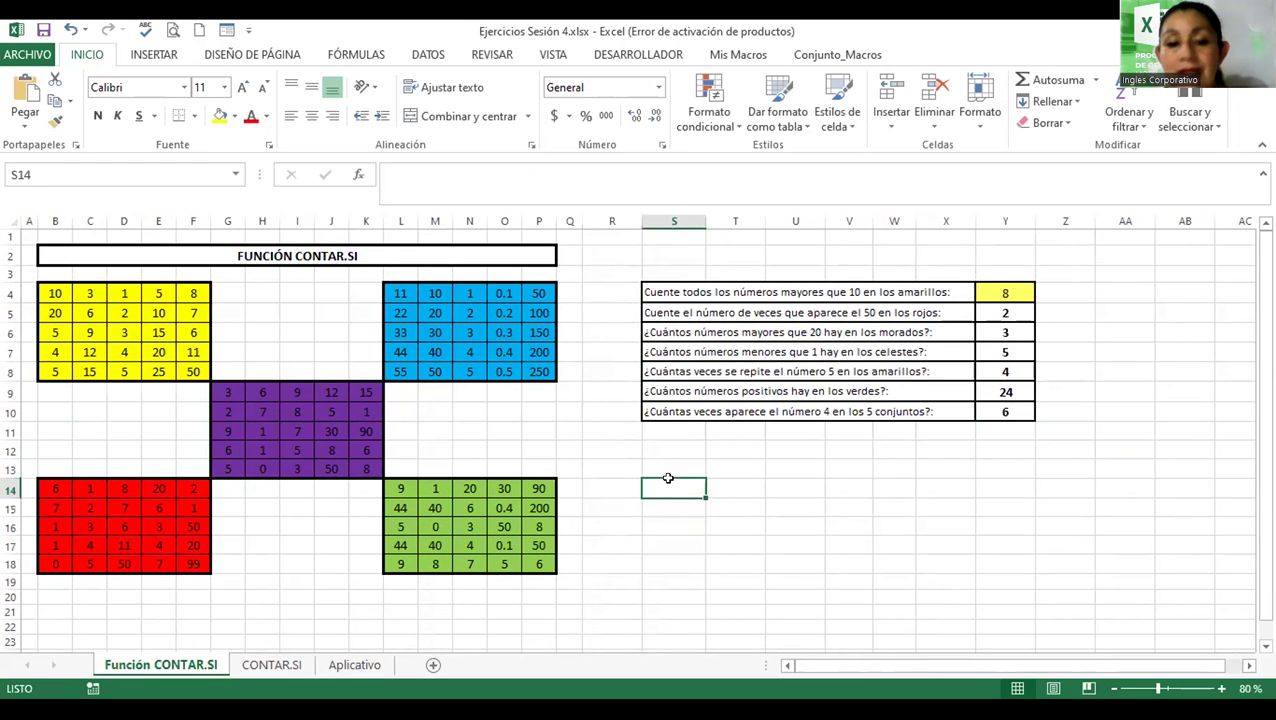
click(272, 665)
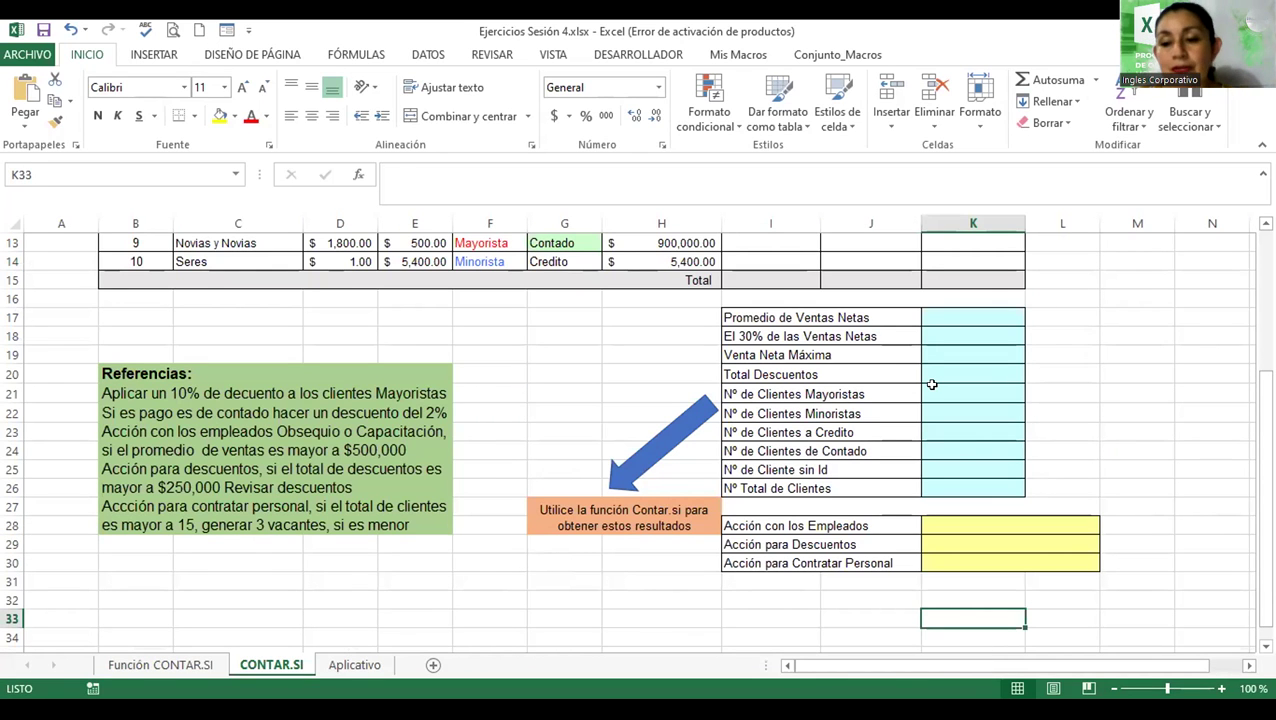
click(376, 666)
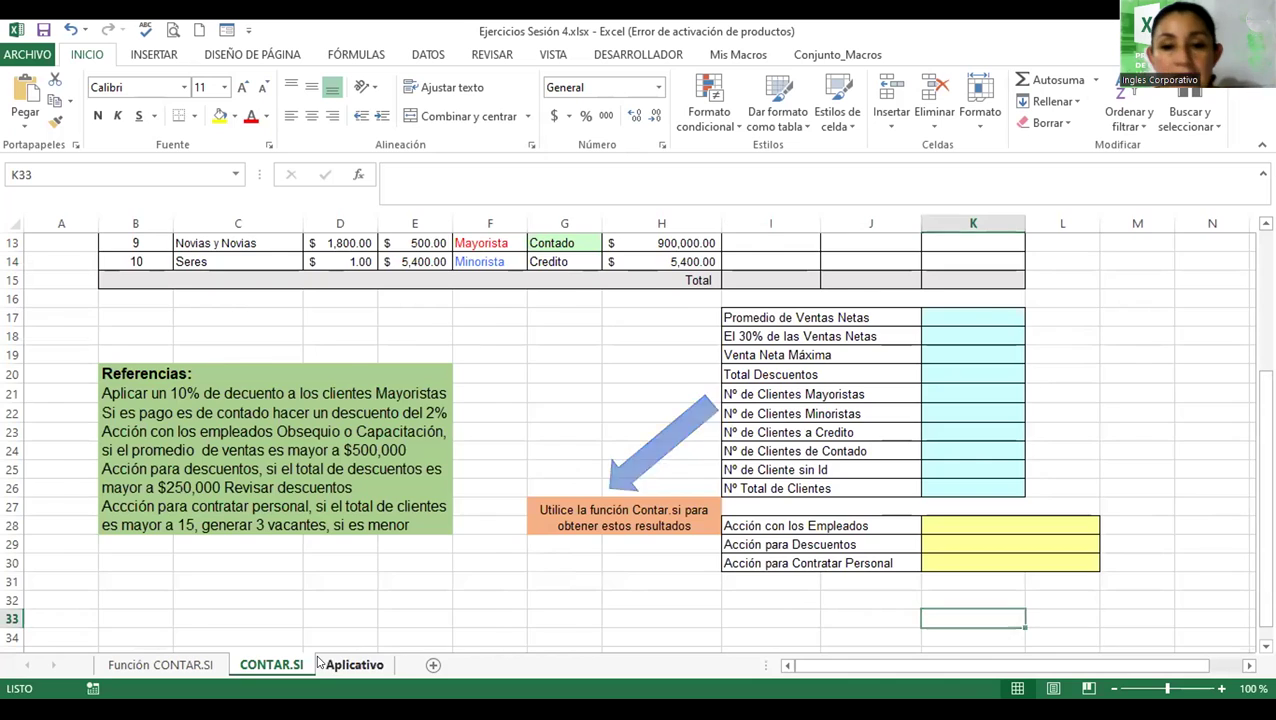
click(258, 666)
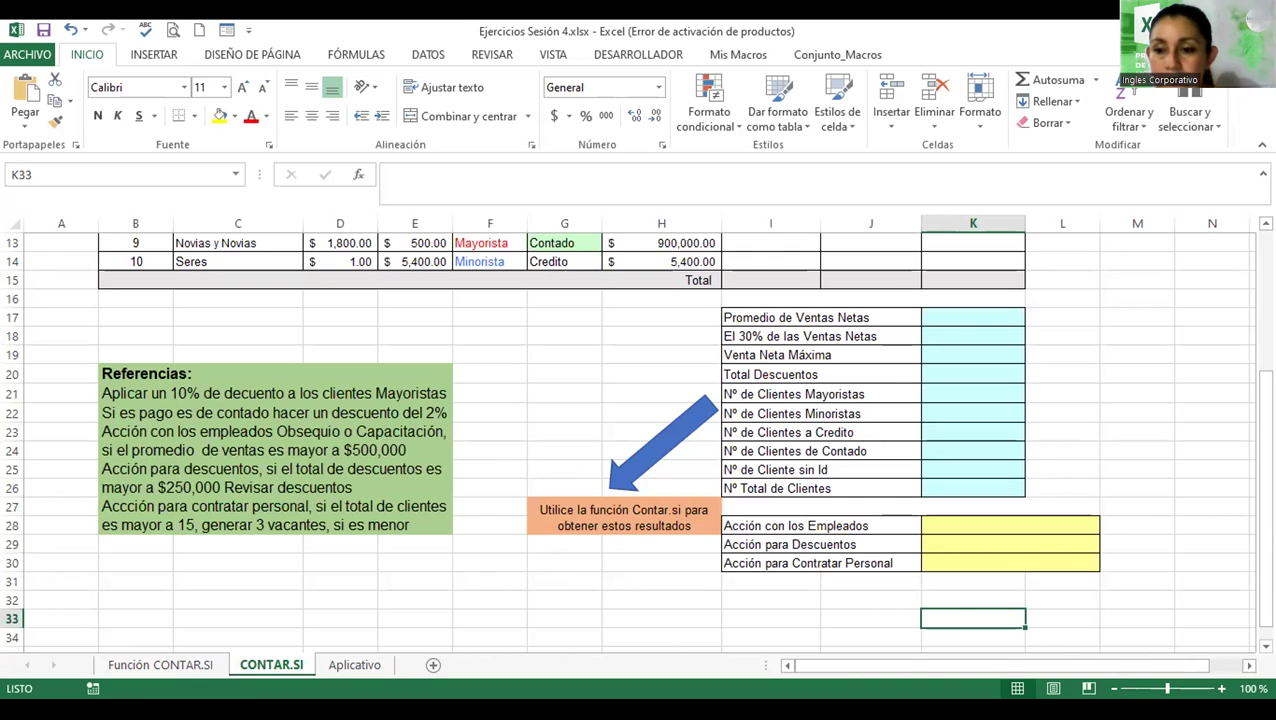
- Bring the PEDIDOS table into view, note the 10% Mayoristas rule in D21, and select I4
scroll(790, 338, up, 4)
click(759, 314)
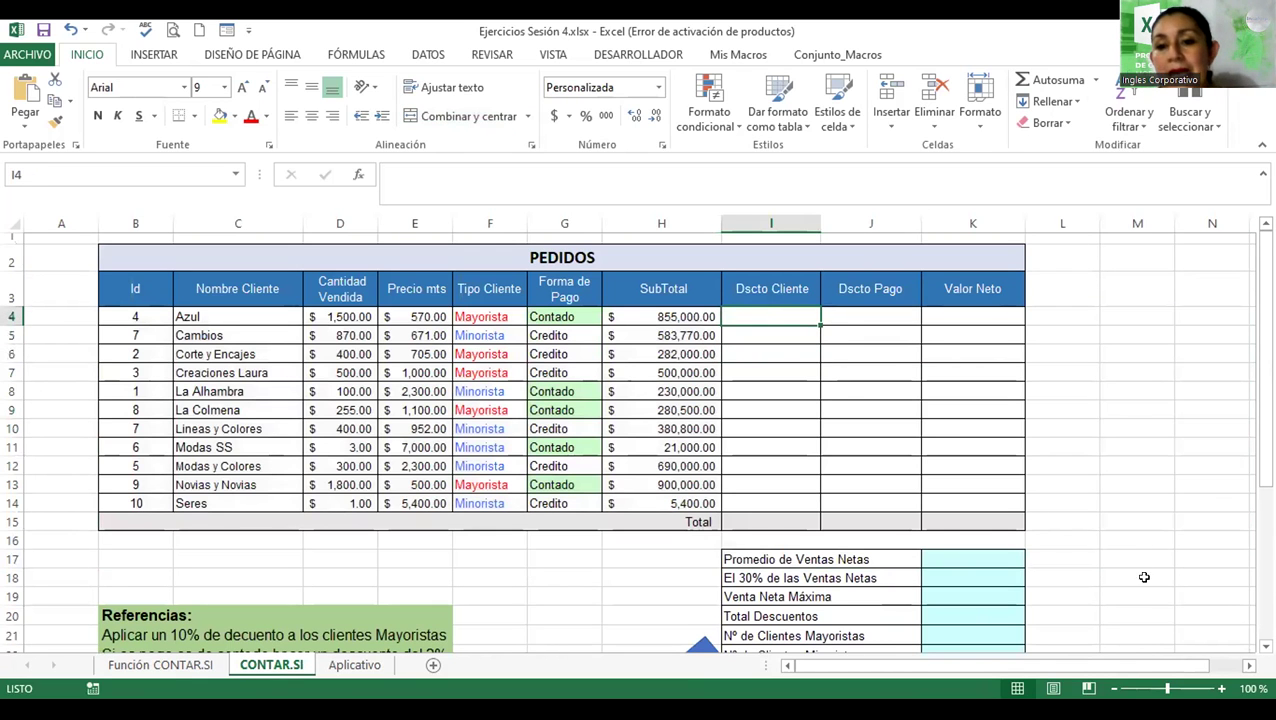
click(1265, 647)
click(1265, 647)
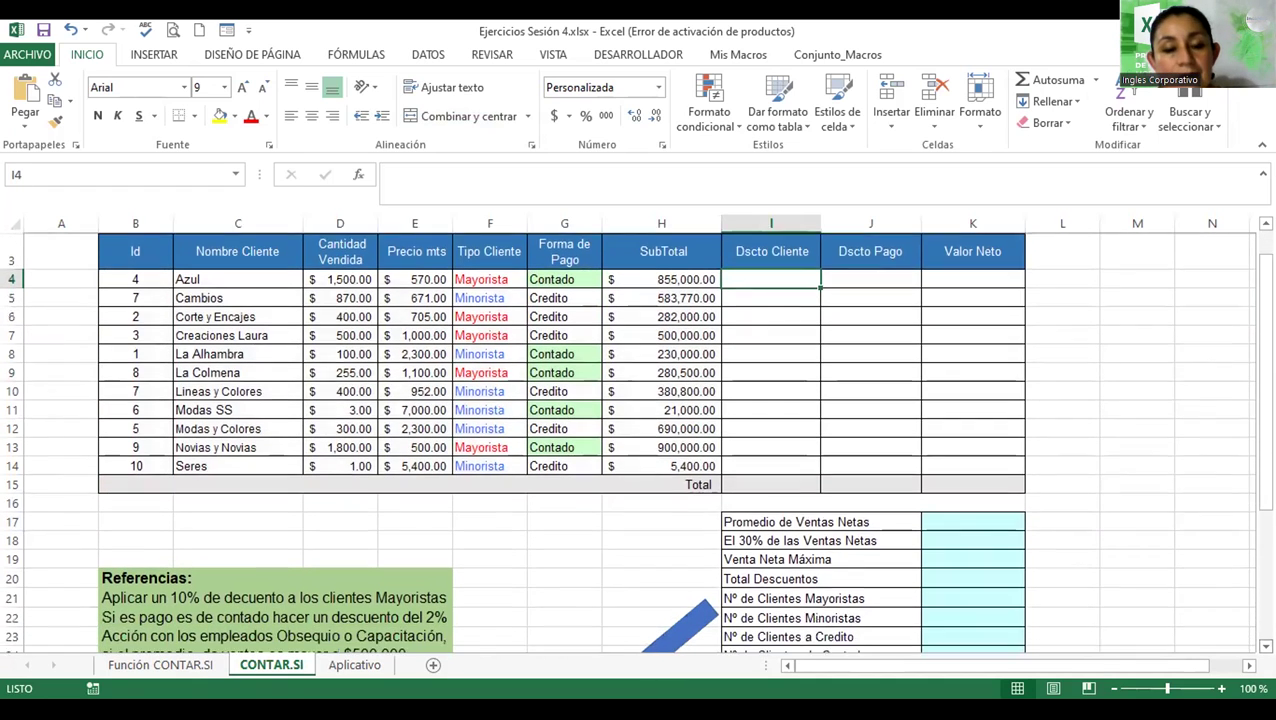
click(1265, 647)
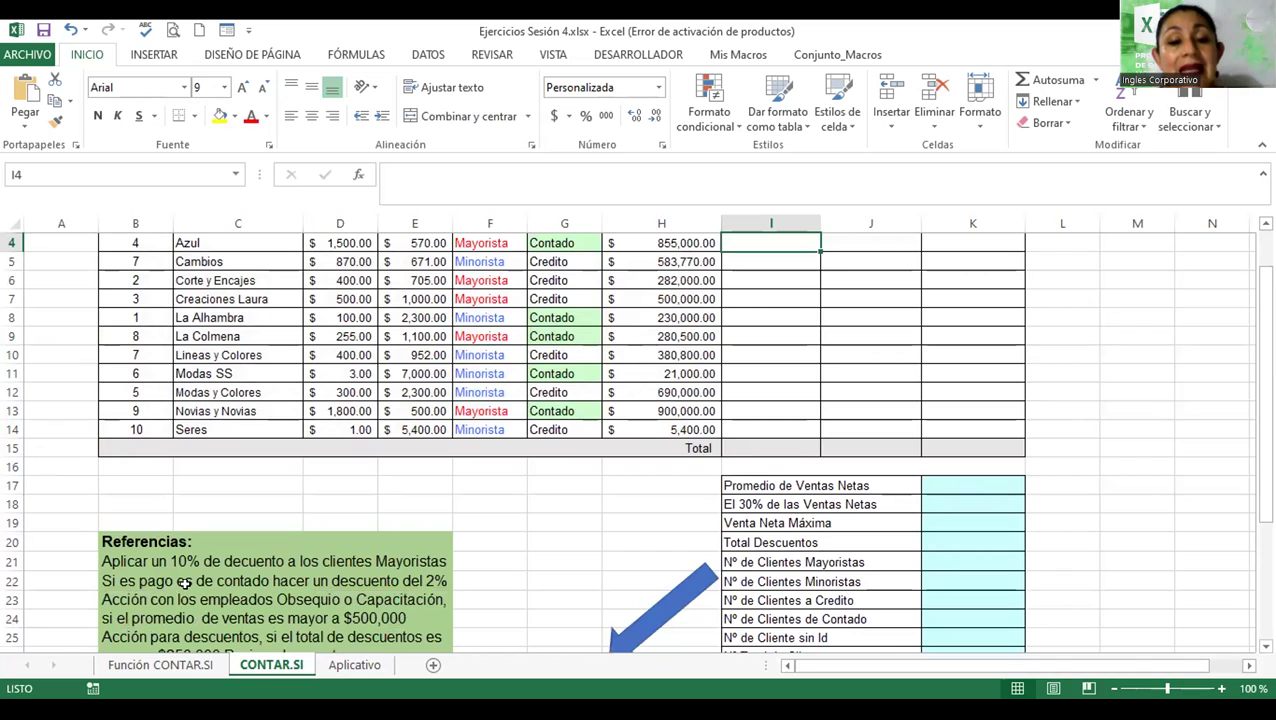
click(372, 562)
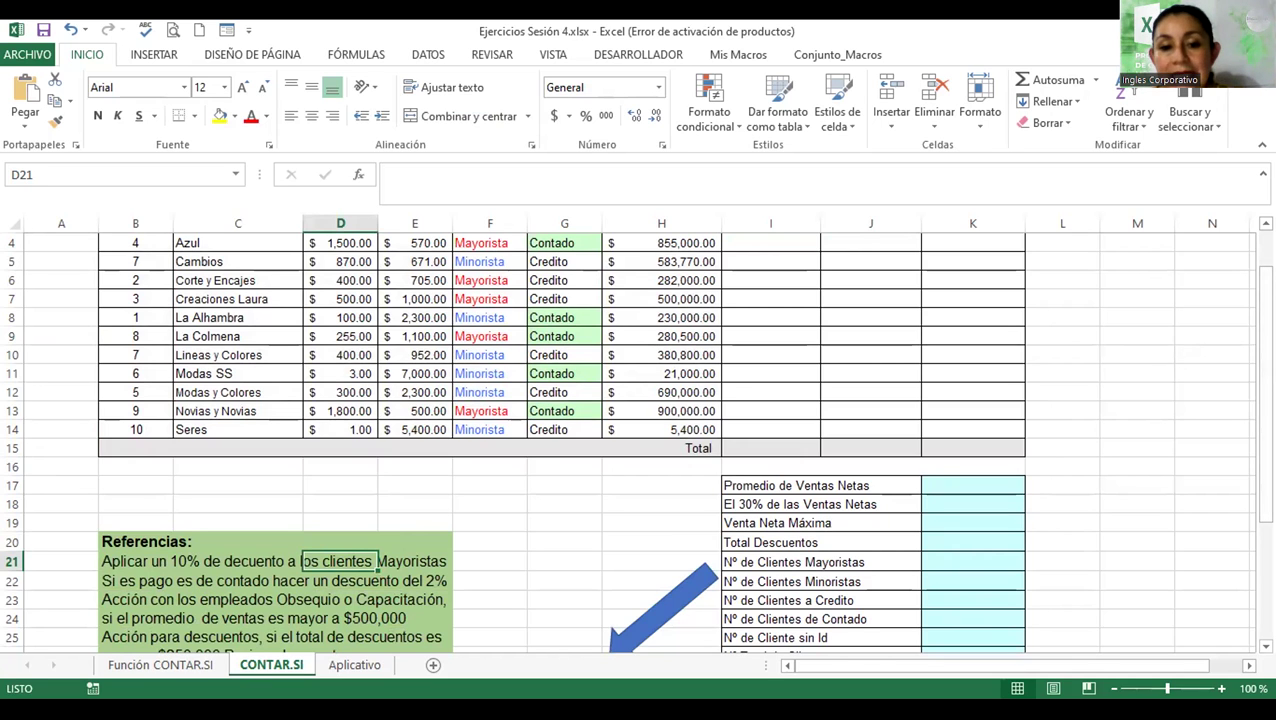
drag(1265, 330, 1265, 323)
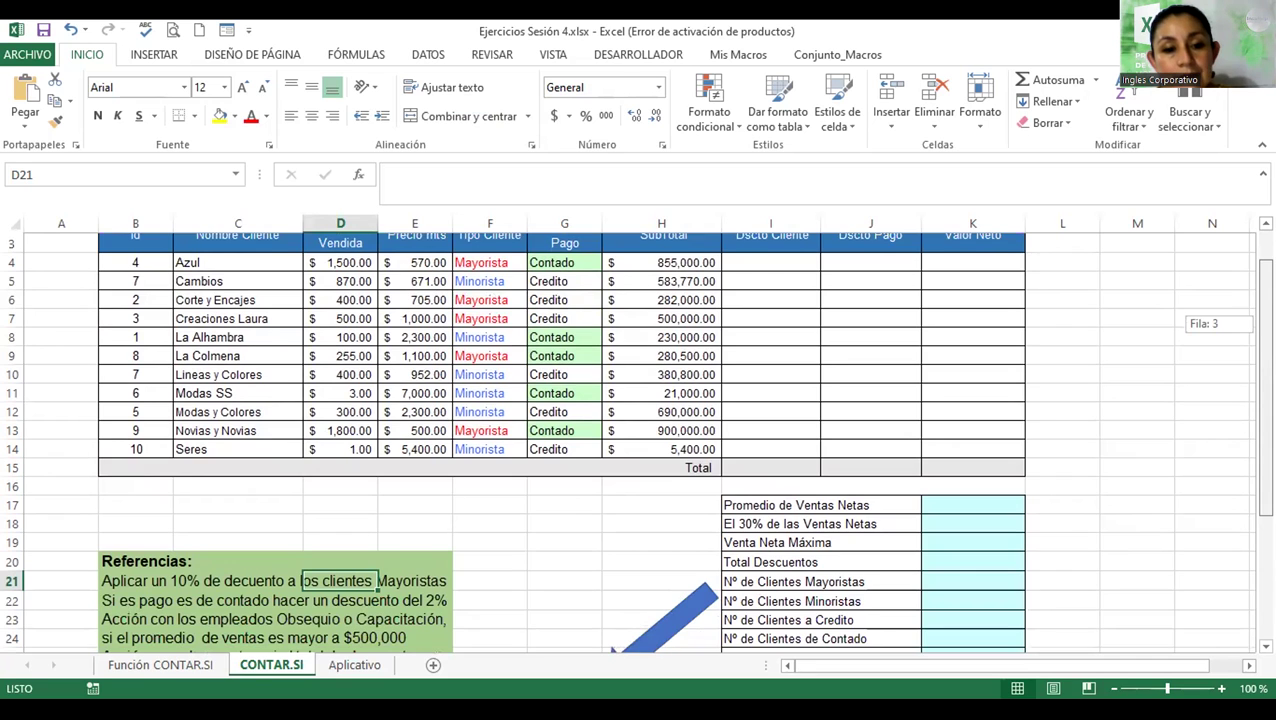
drag(1265, 323, 1265, 305)
click(770, 312)
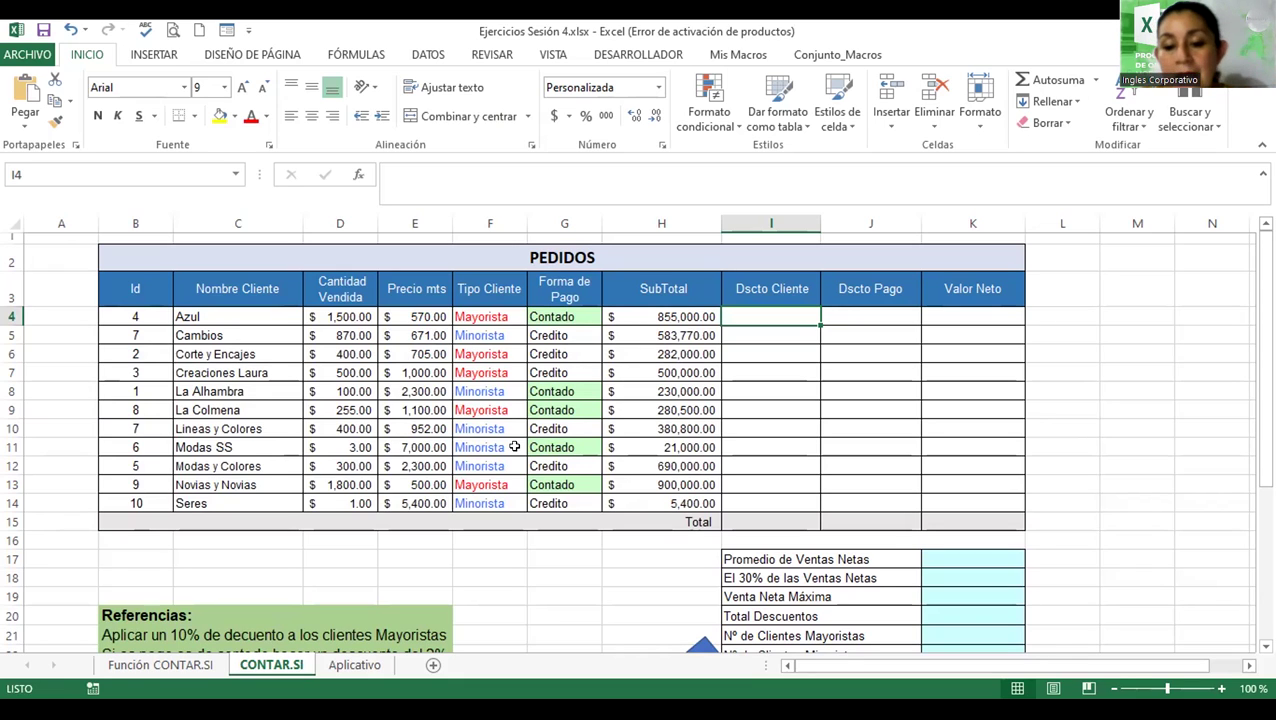
- Start I4's formula as =si(F4="Mayorista"; to test for wholesale clients
text(=)
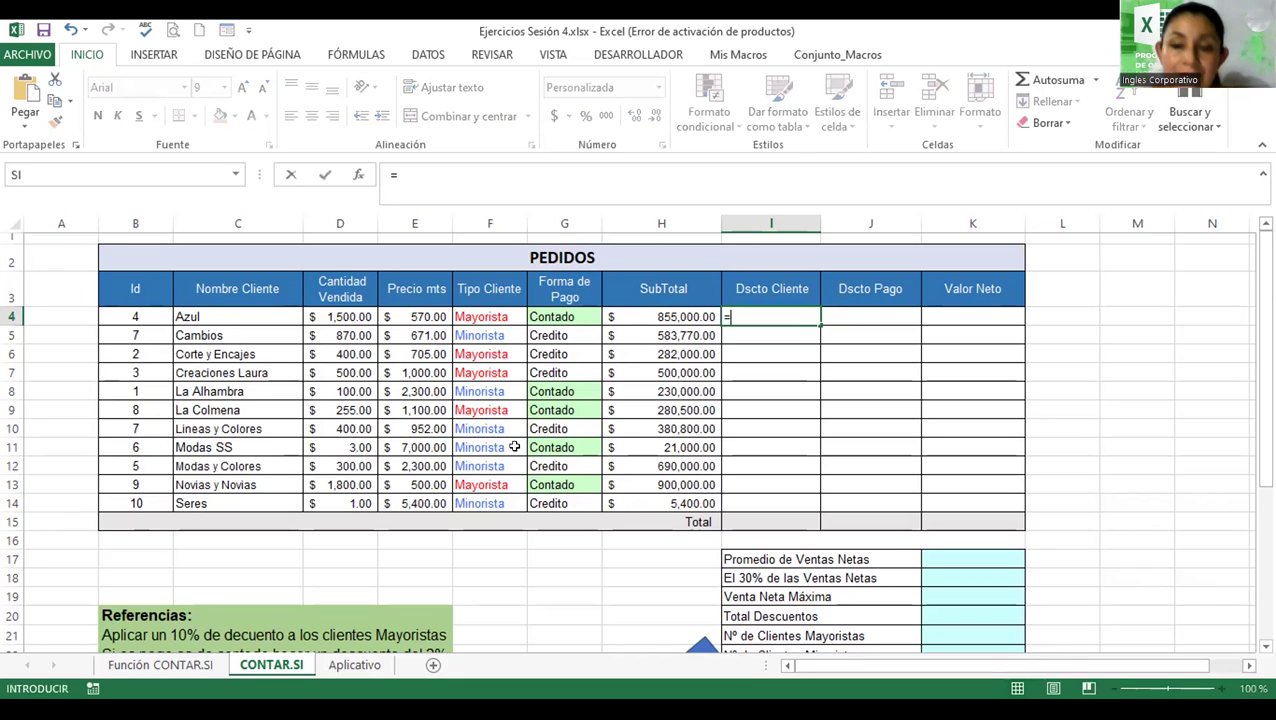
text(si()
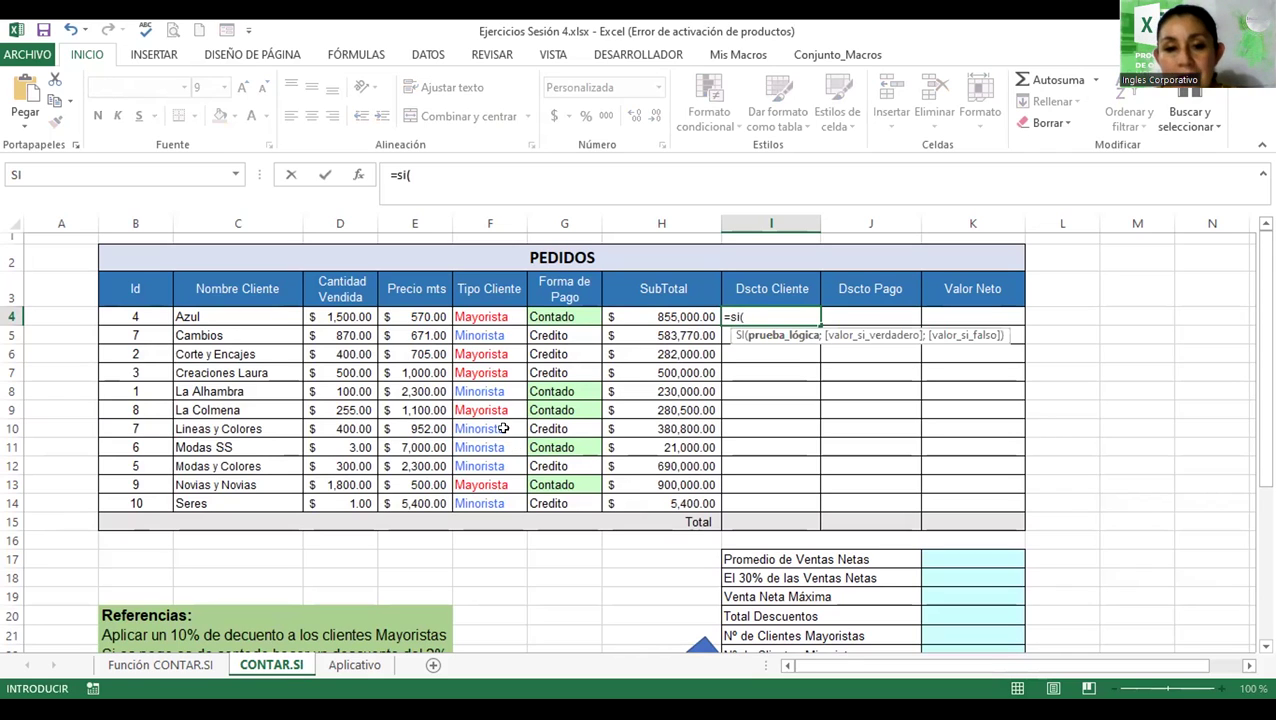
click(490, 316)
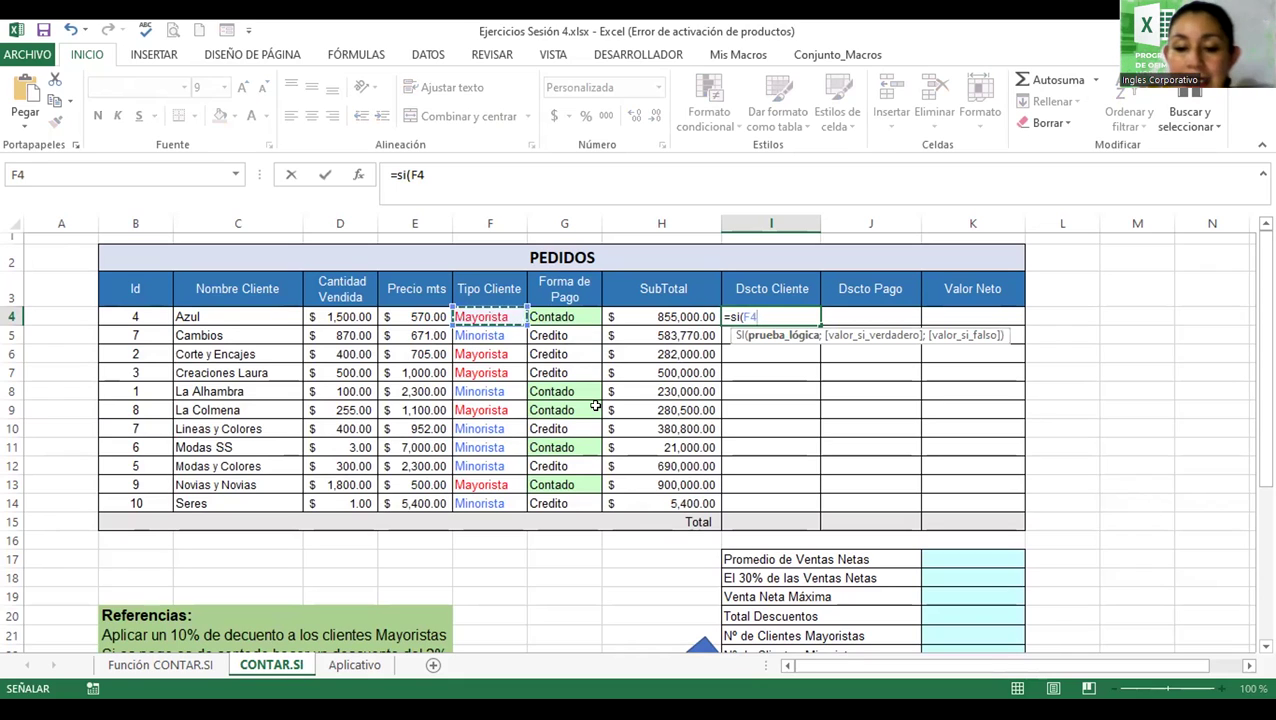
text(=)
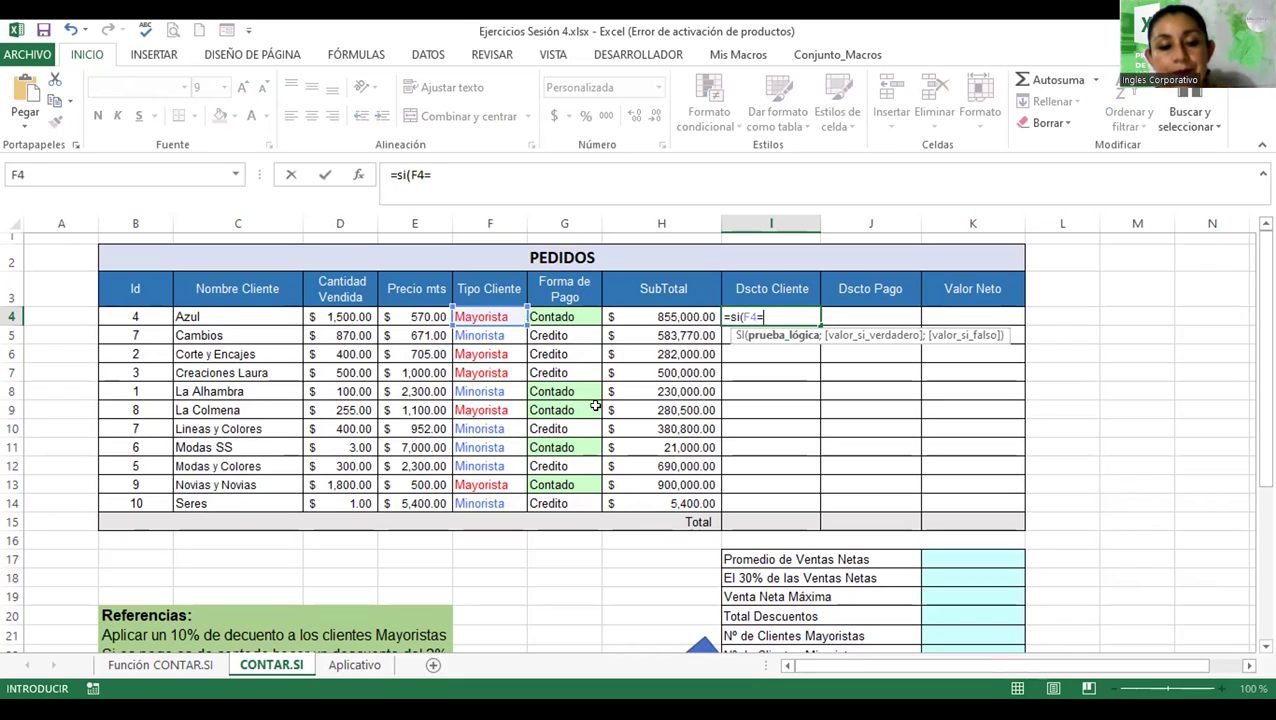
text("Mayorista")
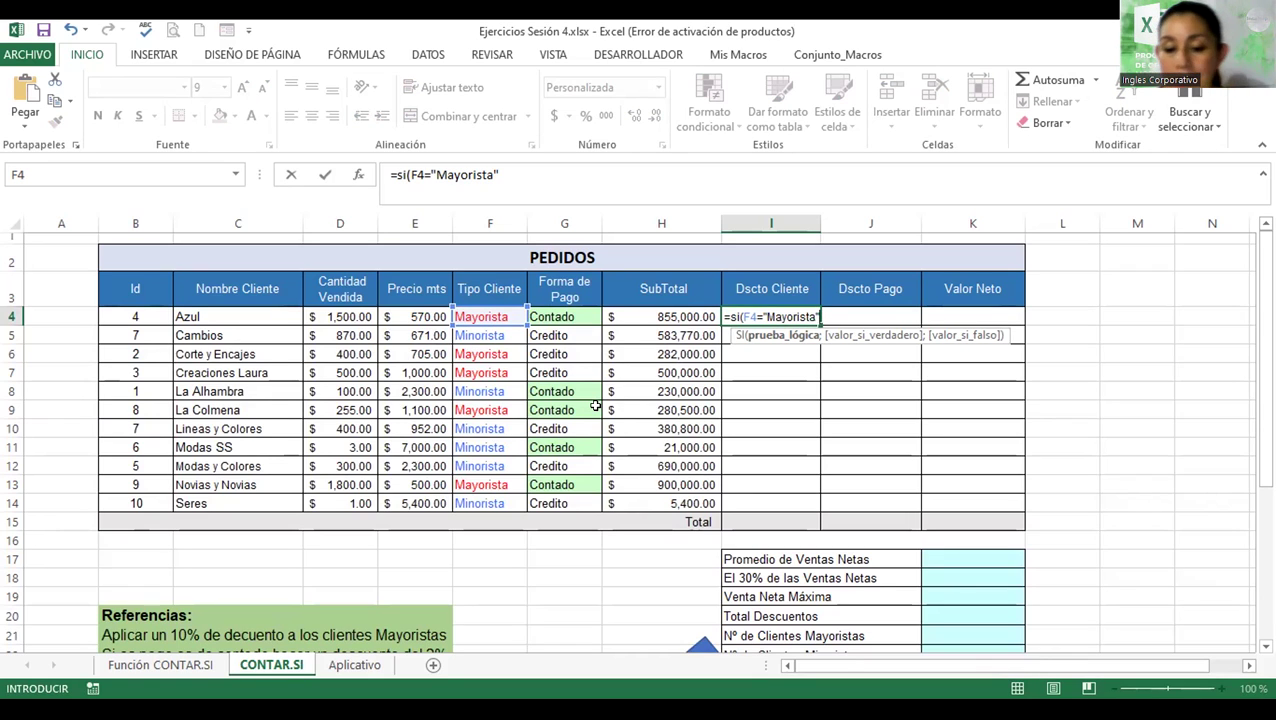
text(;)
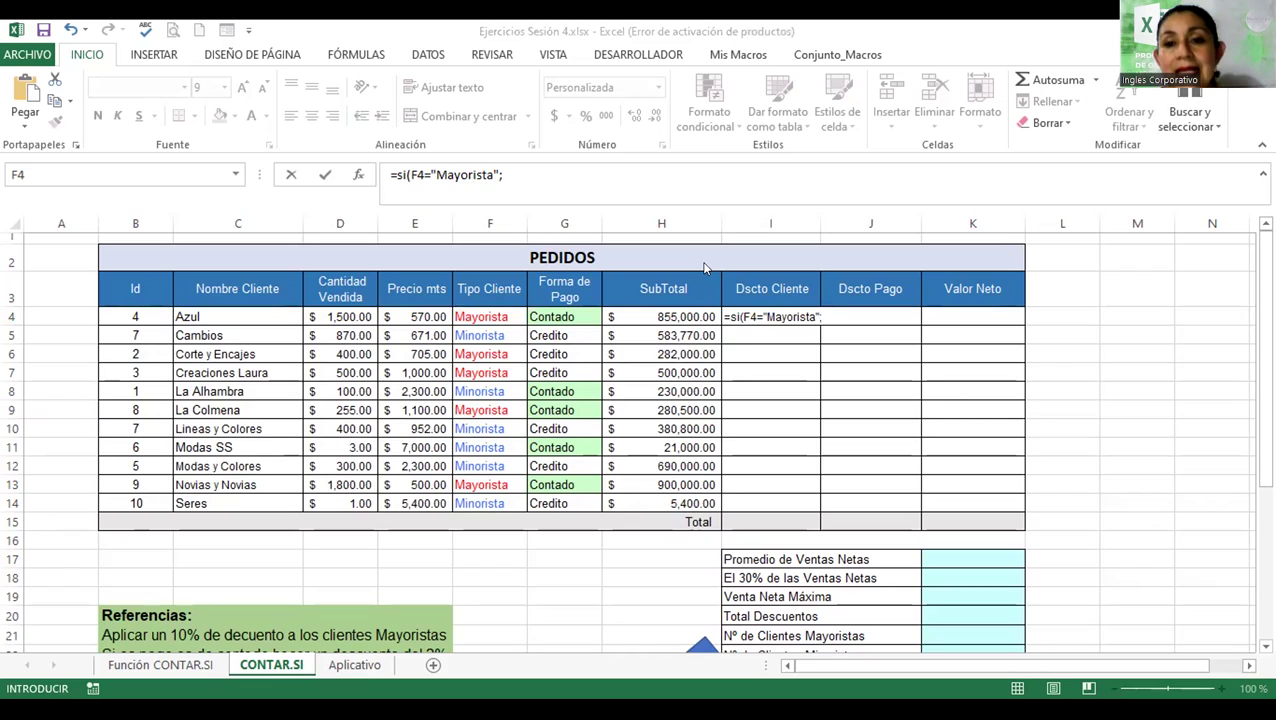
click(833, 322)
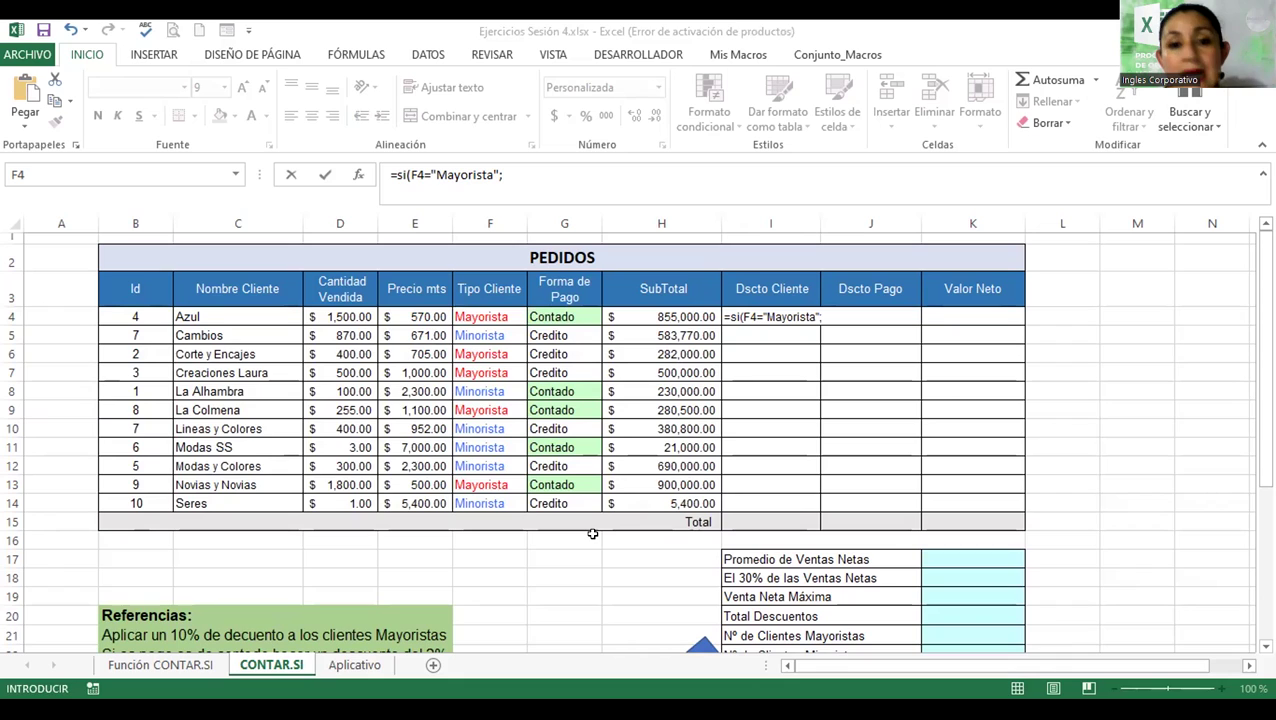
click(833, 316)
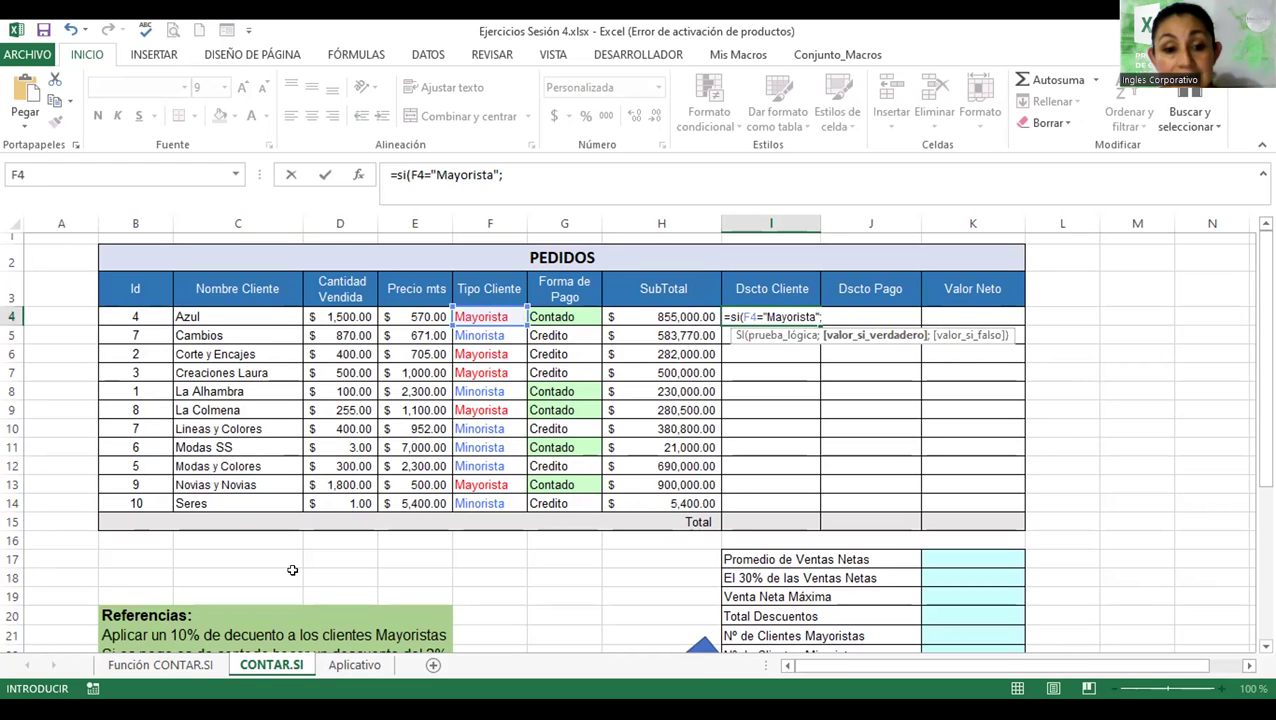
- Extend the draft I4 formula with 10%,0) as the true and false values
scroll(292, 570, down, 1)
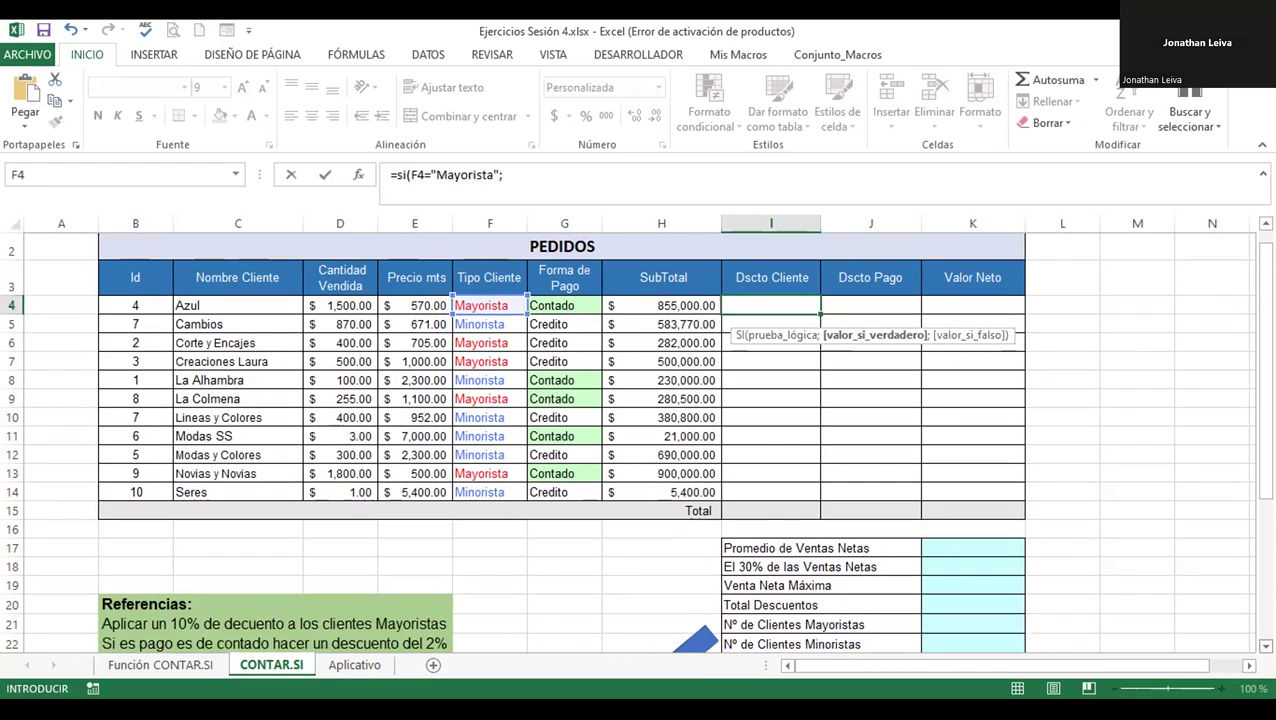
scroll(292, 570, down, 1)
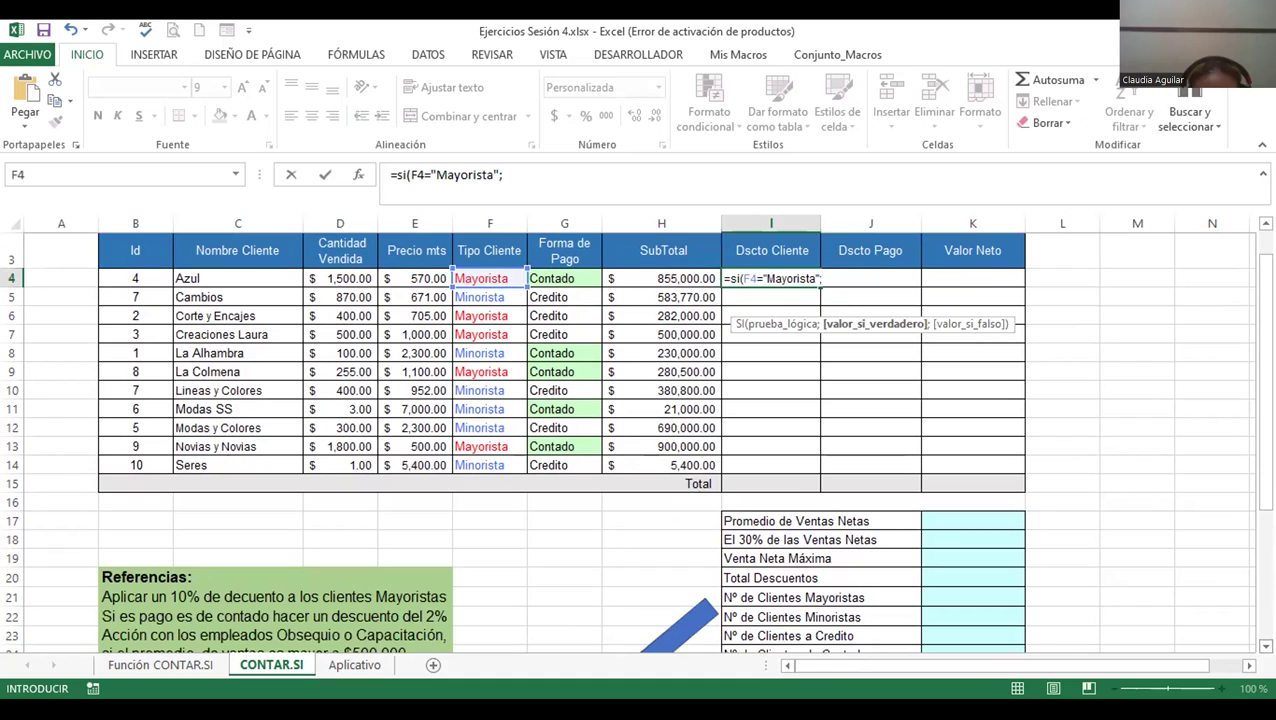
scroll(292, 570, down, 1)
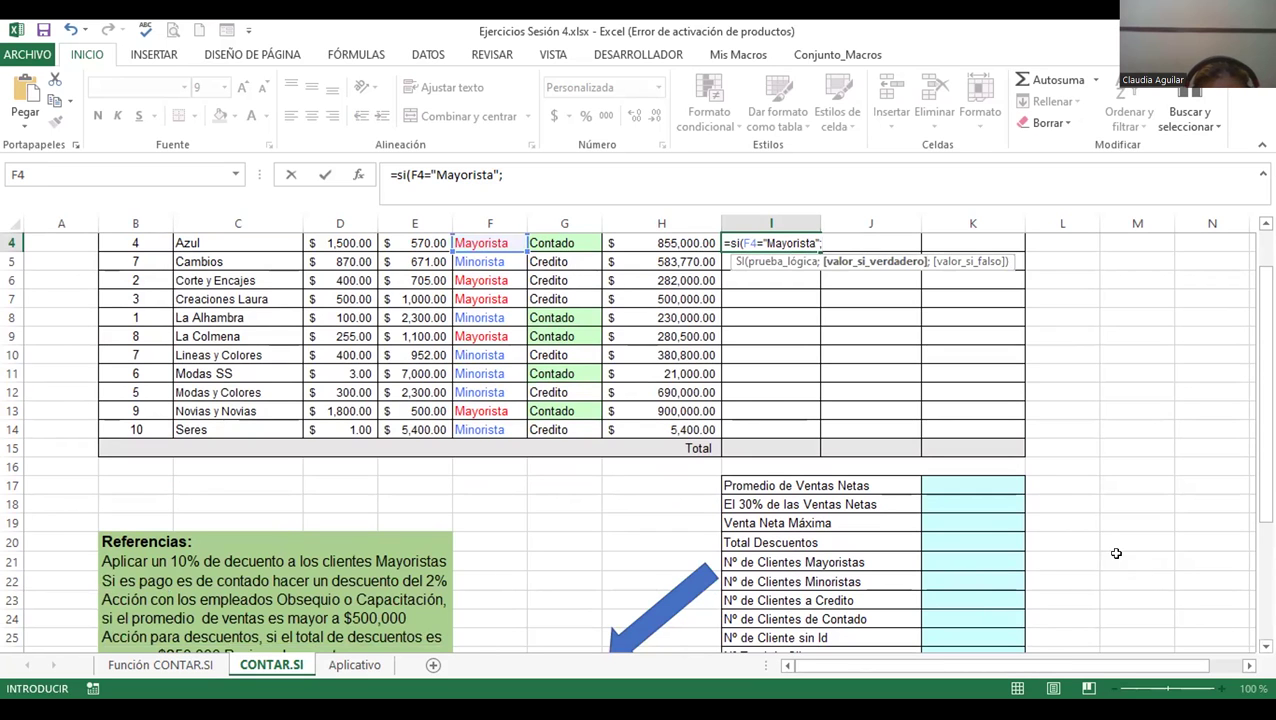
scroll(1264, 223, up, 3)
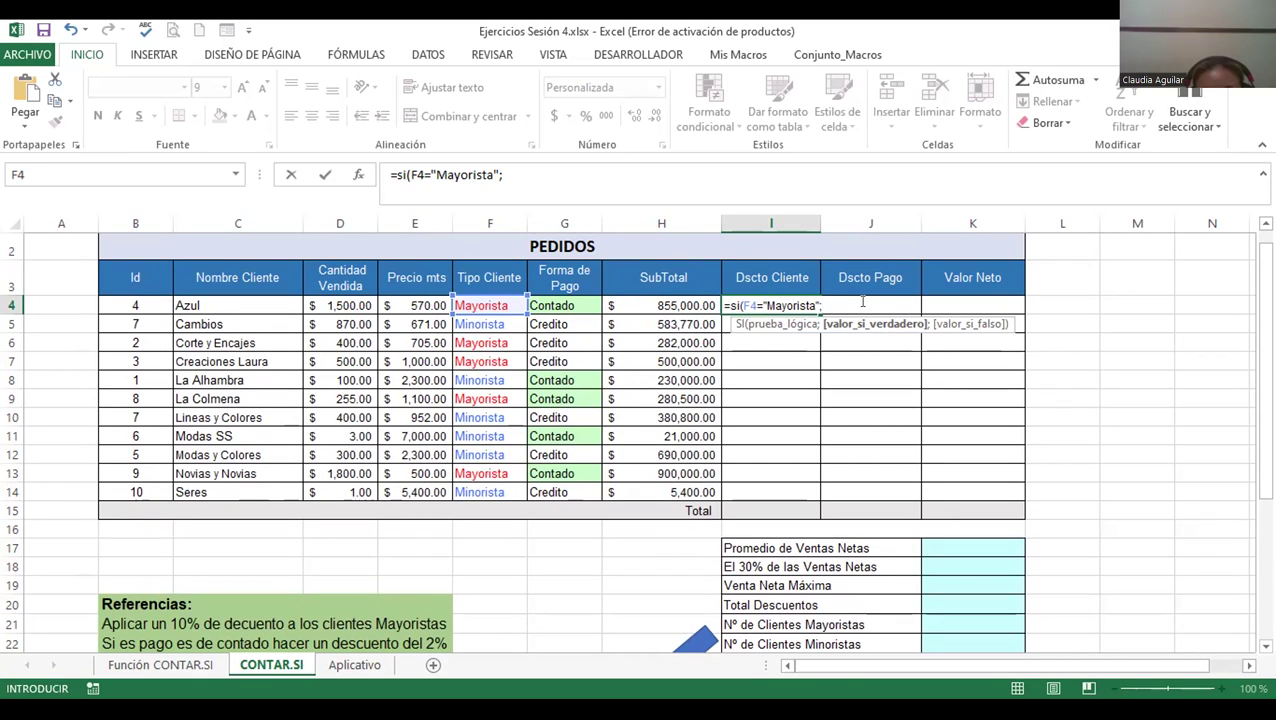
text(10%)
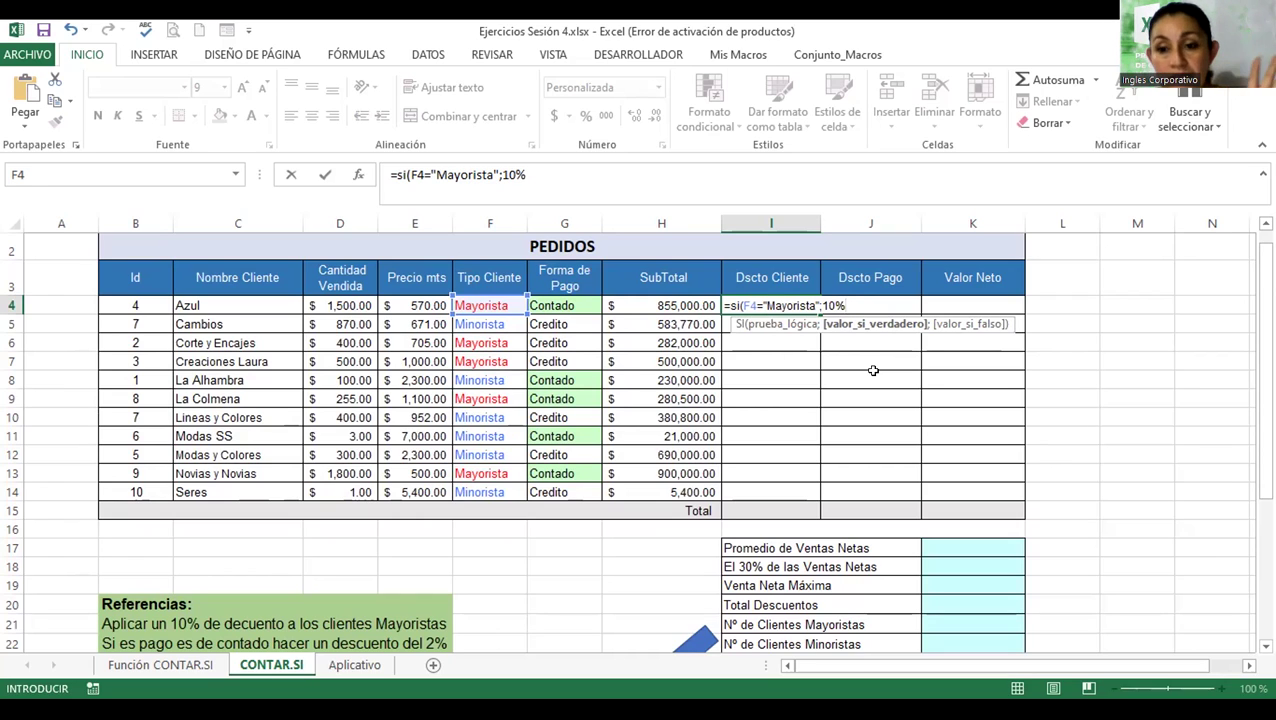
text(,)
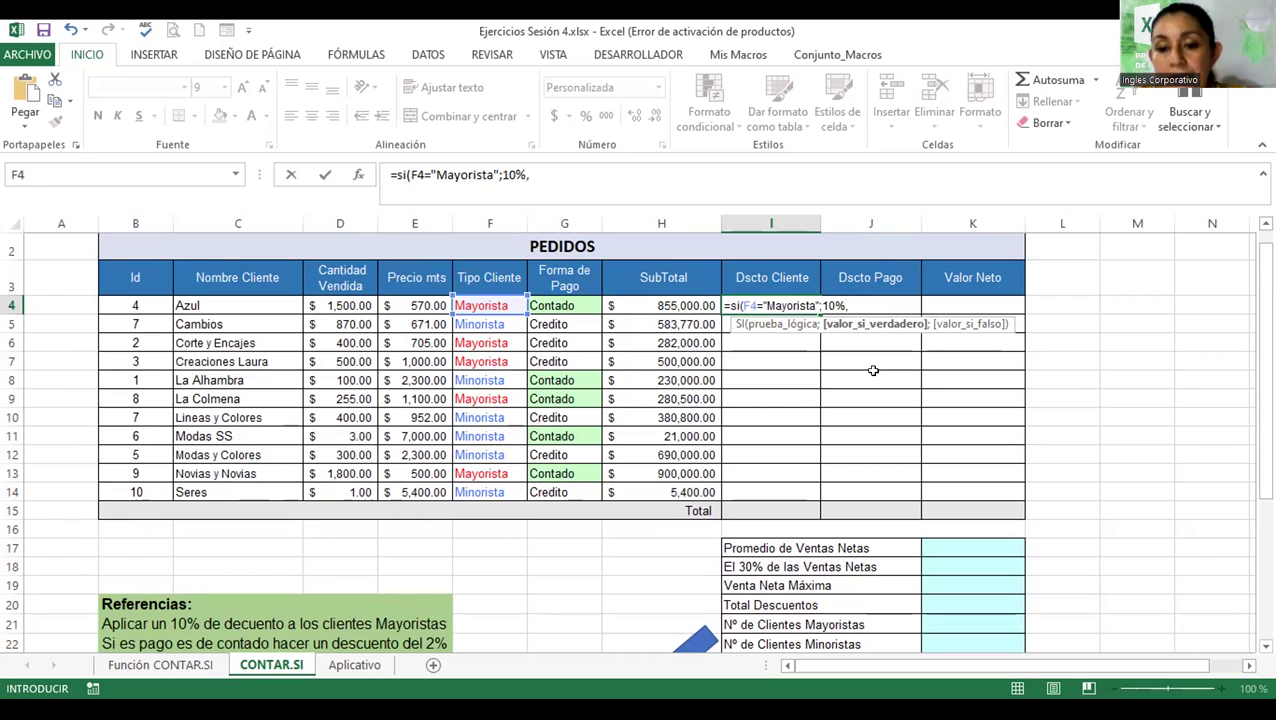
text(0))
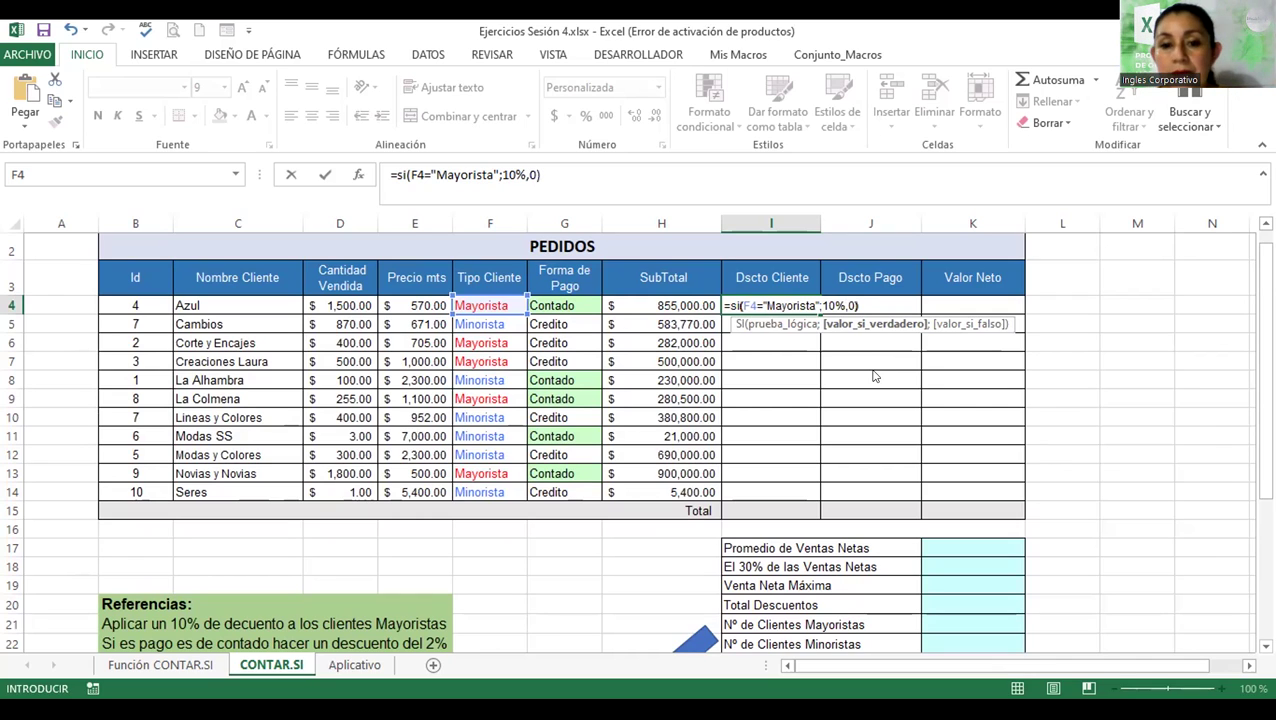
- Try quoting the 10%, hit the error on entry, and discard the I4 formula
drag(842, 305, 822, 305)
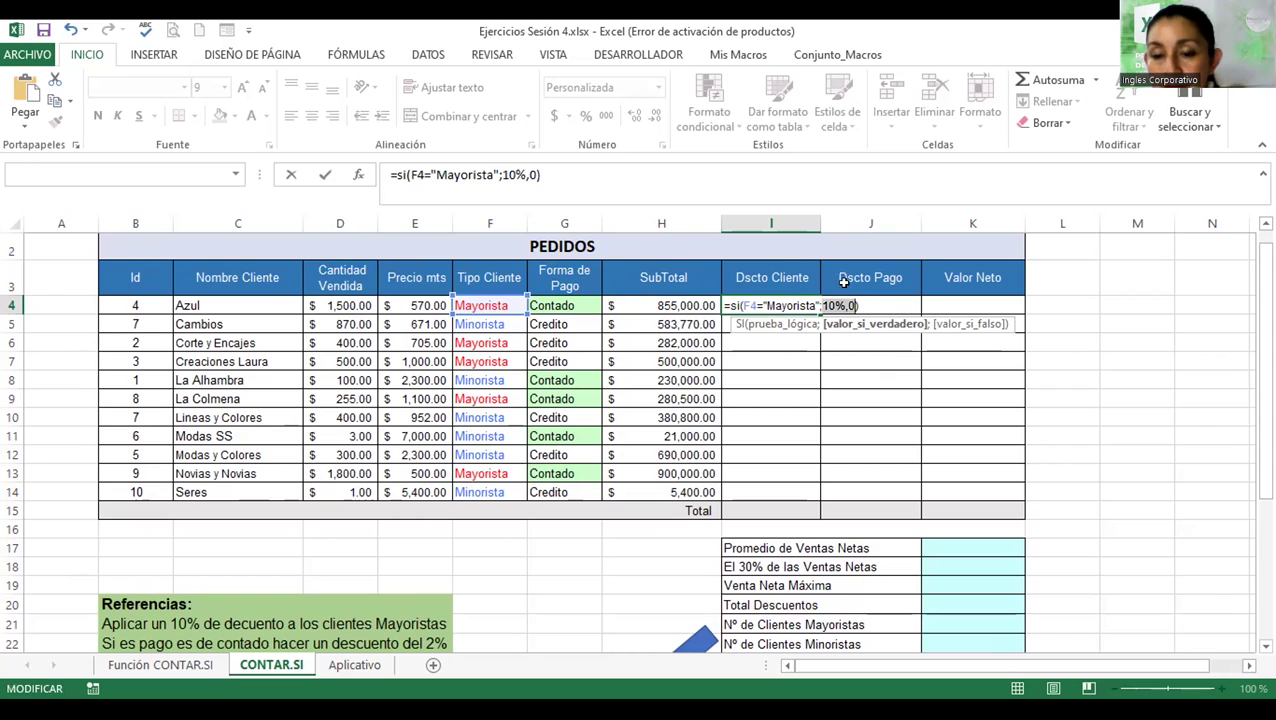
click(829, 305)
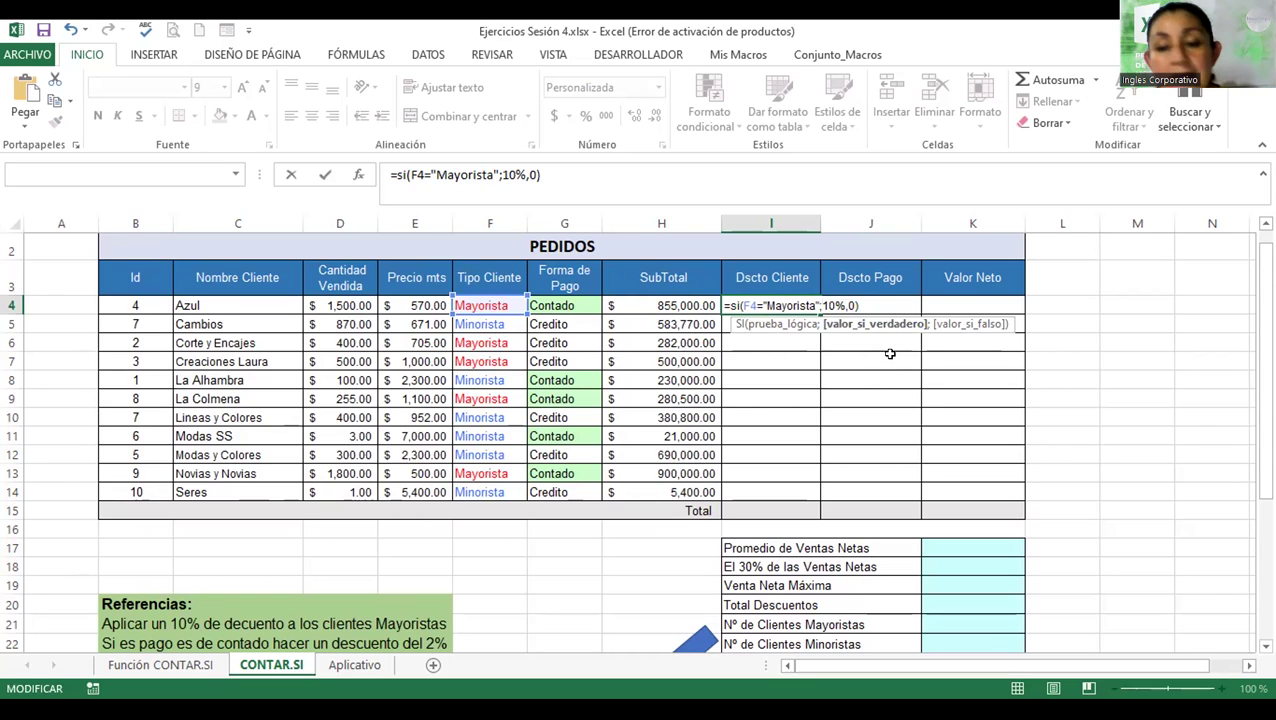
text(";)
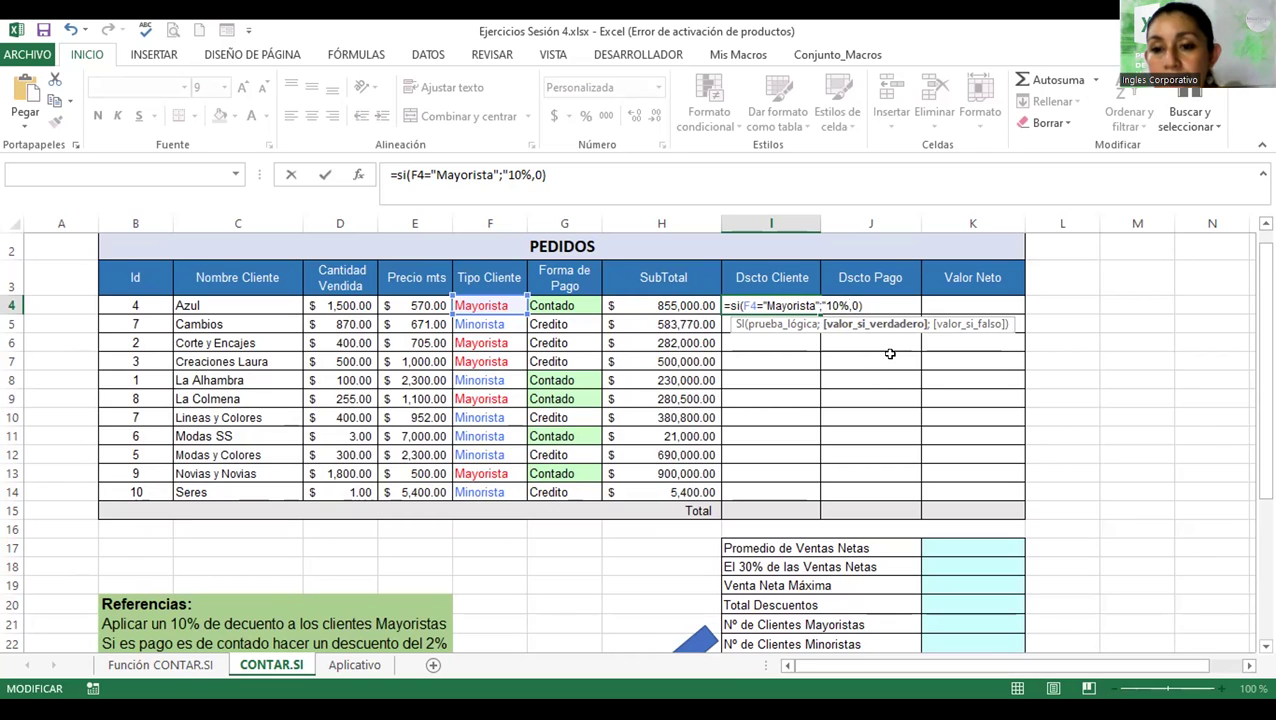
text(")
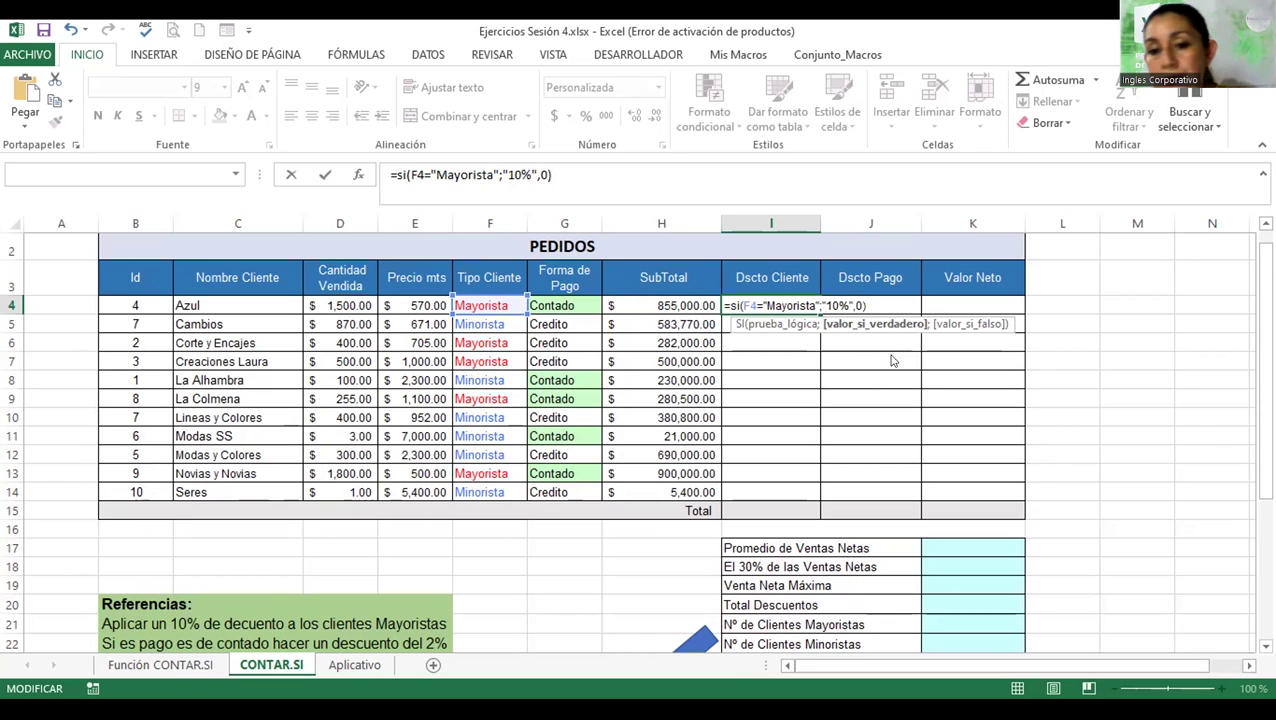
key(Return)
key(Return)
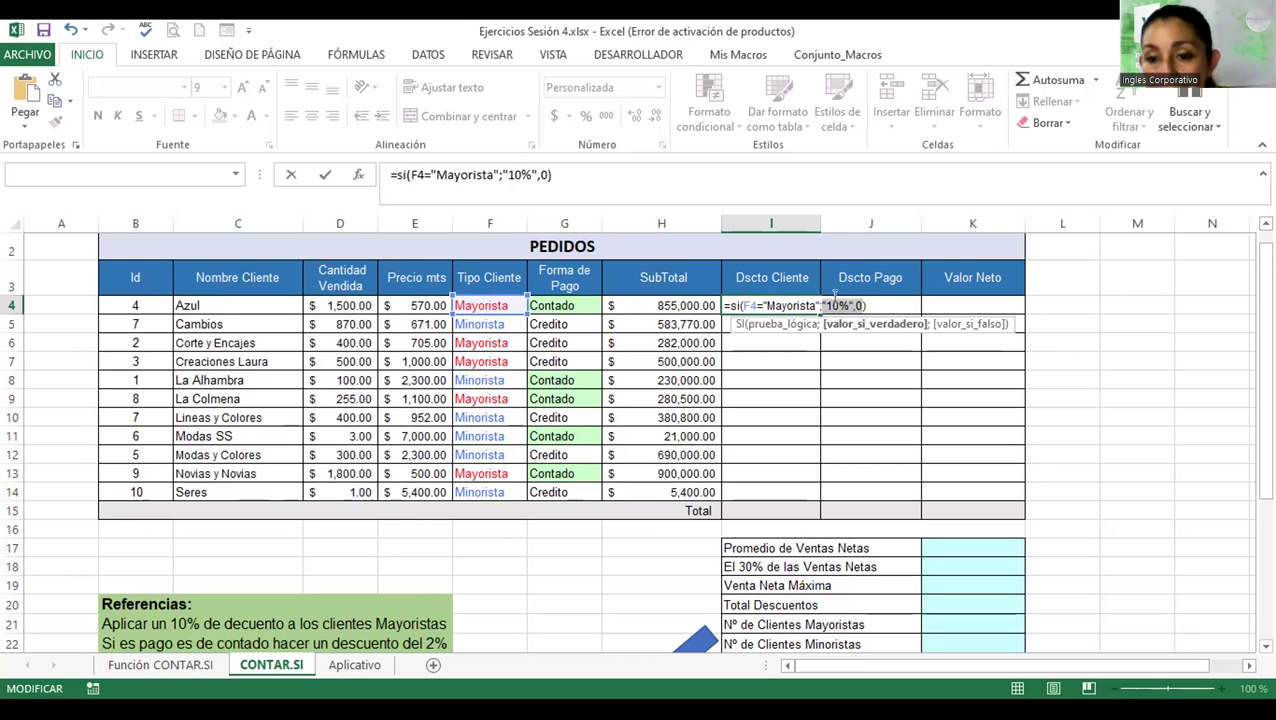
click(850, 305)
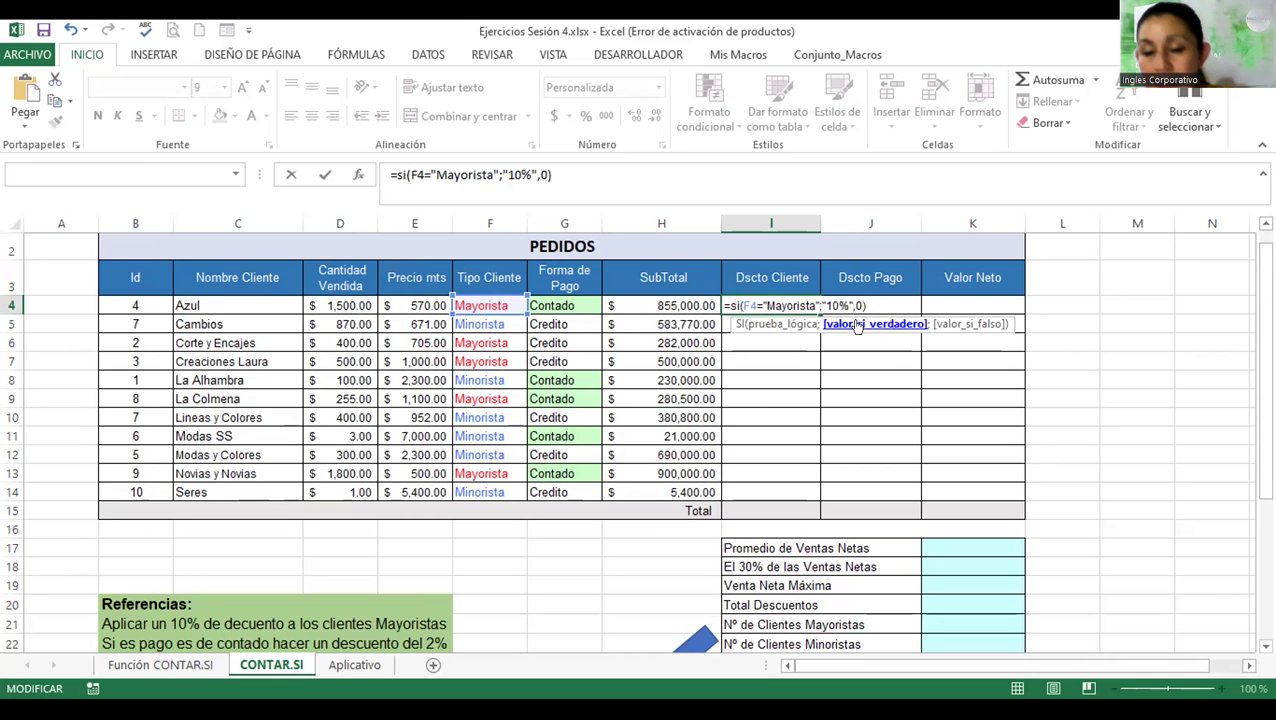
key(Escape)
click(1221, 688)
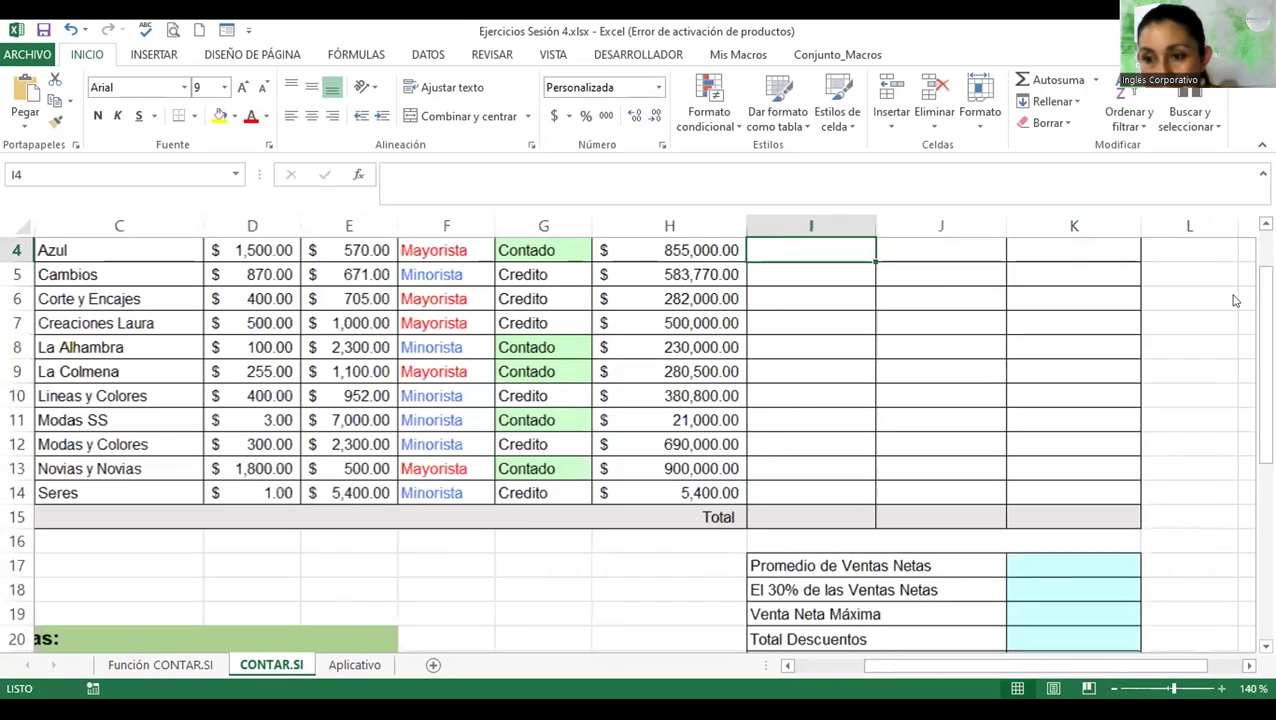
- Enter =SI(F4="Mayorista";10%;0) in I4 and review it, showing 0.10 for the first order
scroll(865, 357, up, 1)
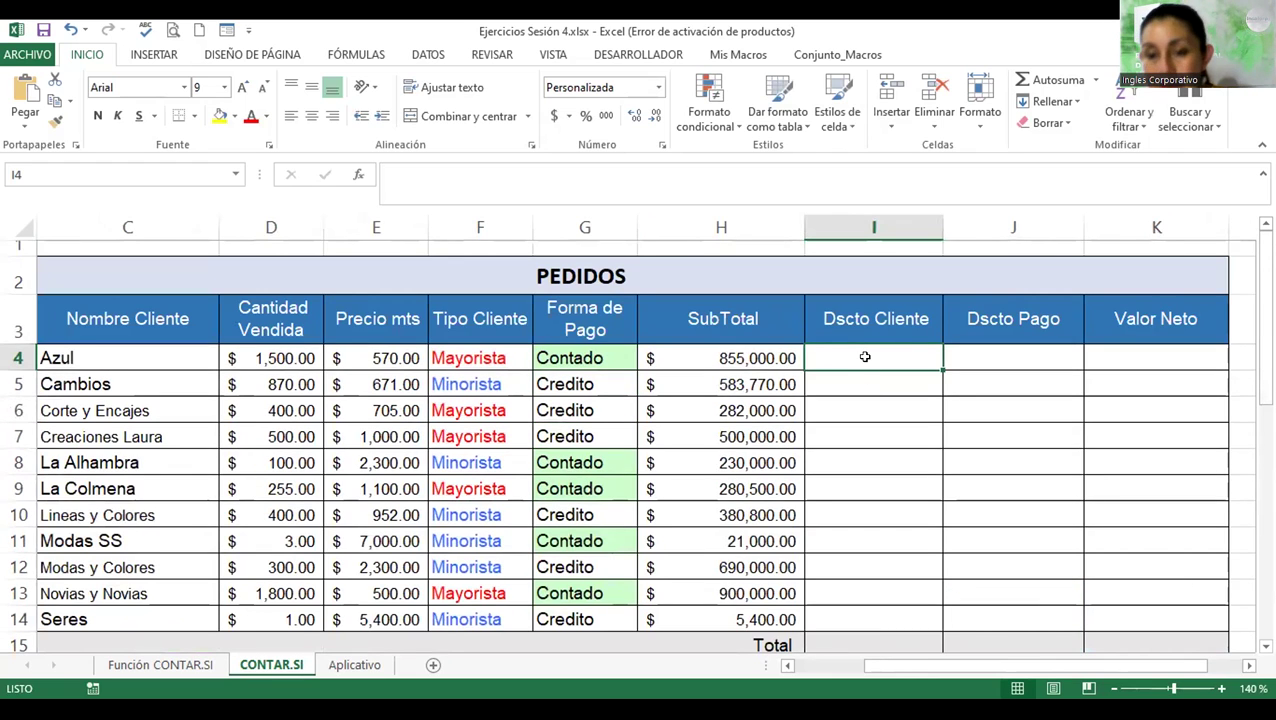
text(=)
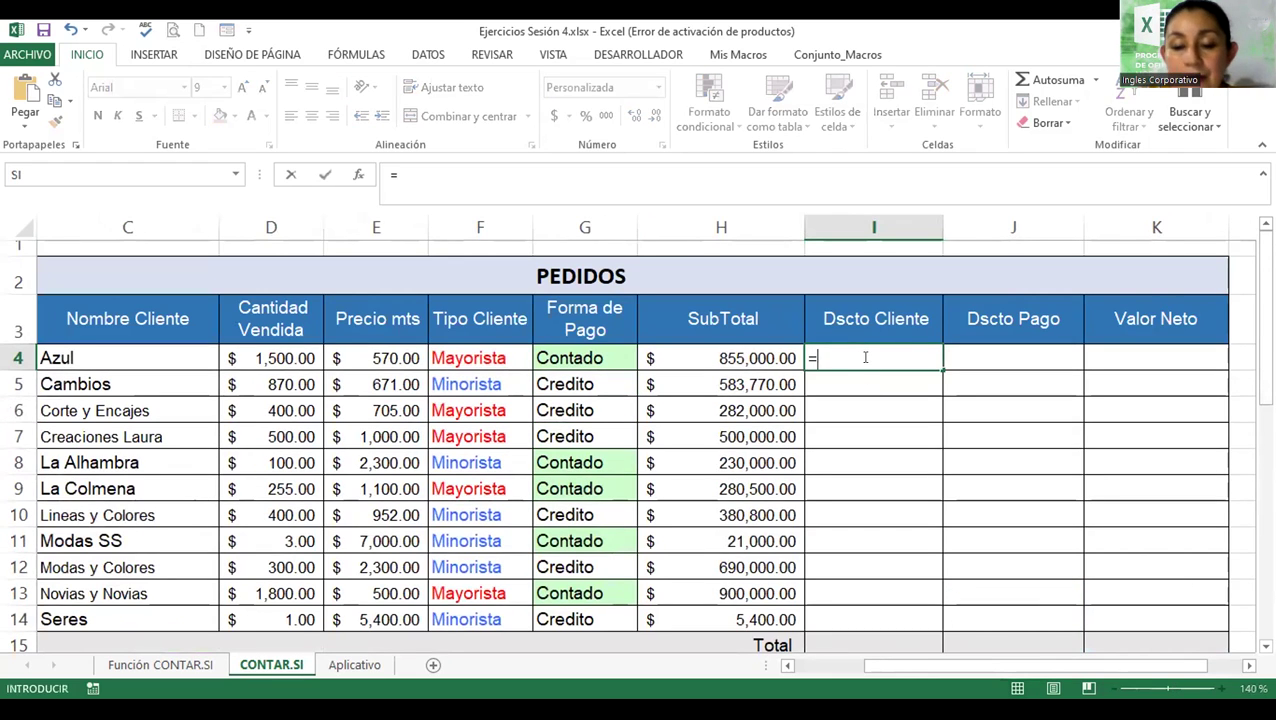
text(si()
click(455, 358)
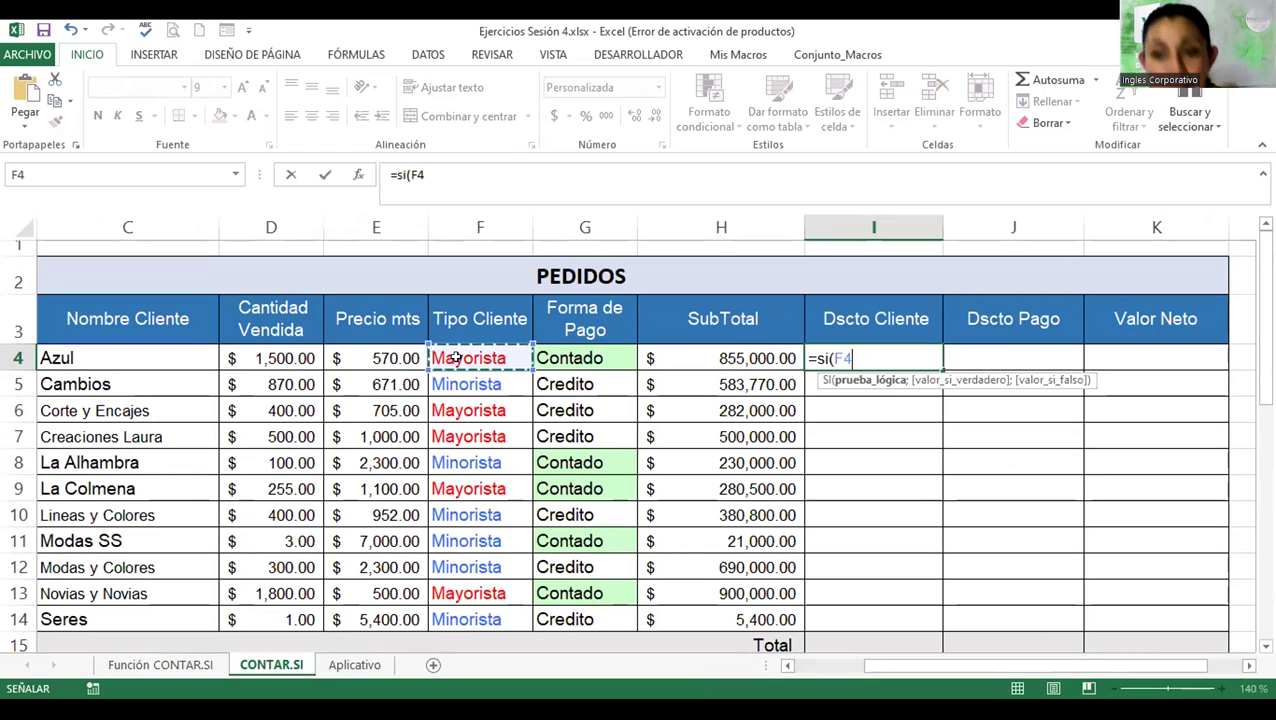
text(="Mayorista")
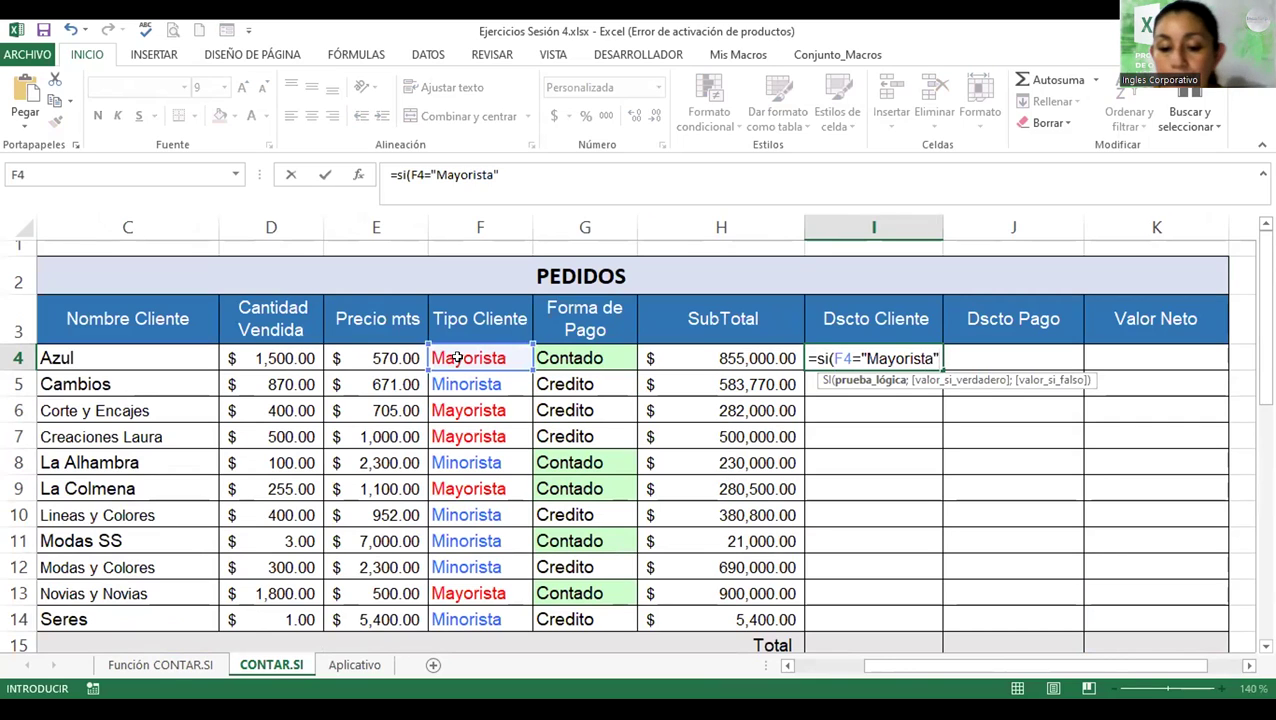
text(;10%)
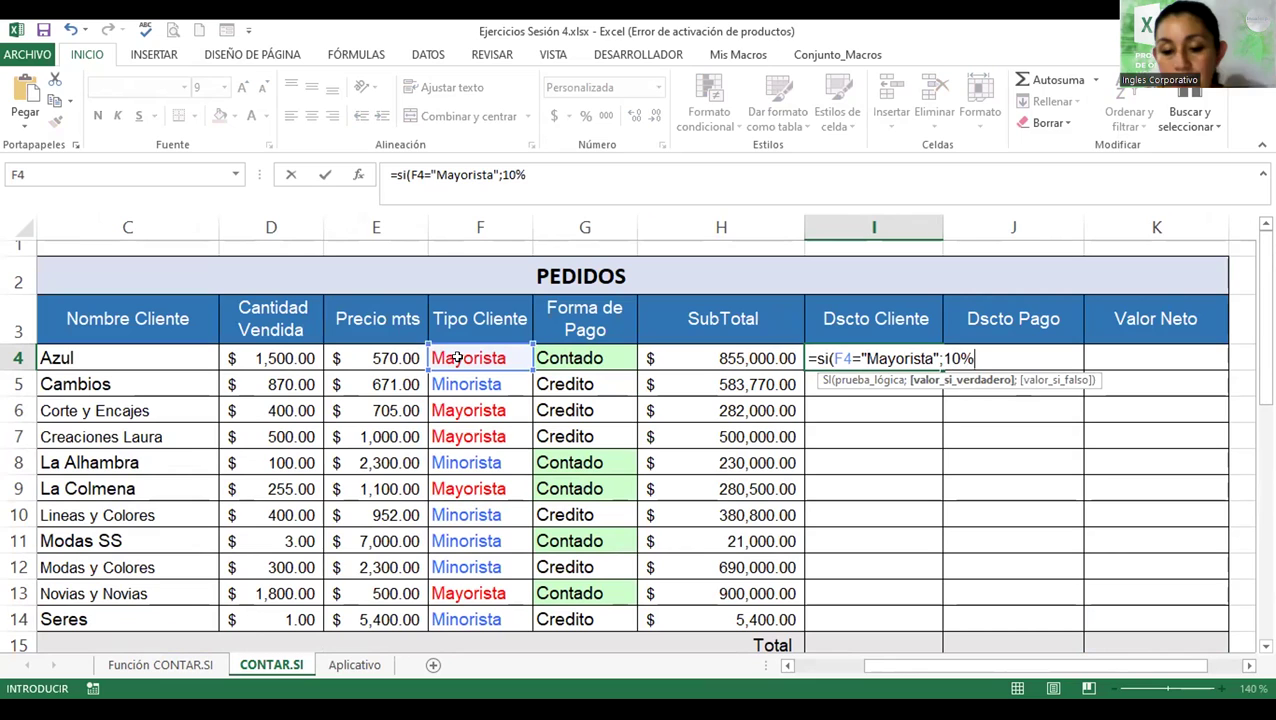
text(;0))
key(Return)
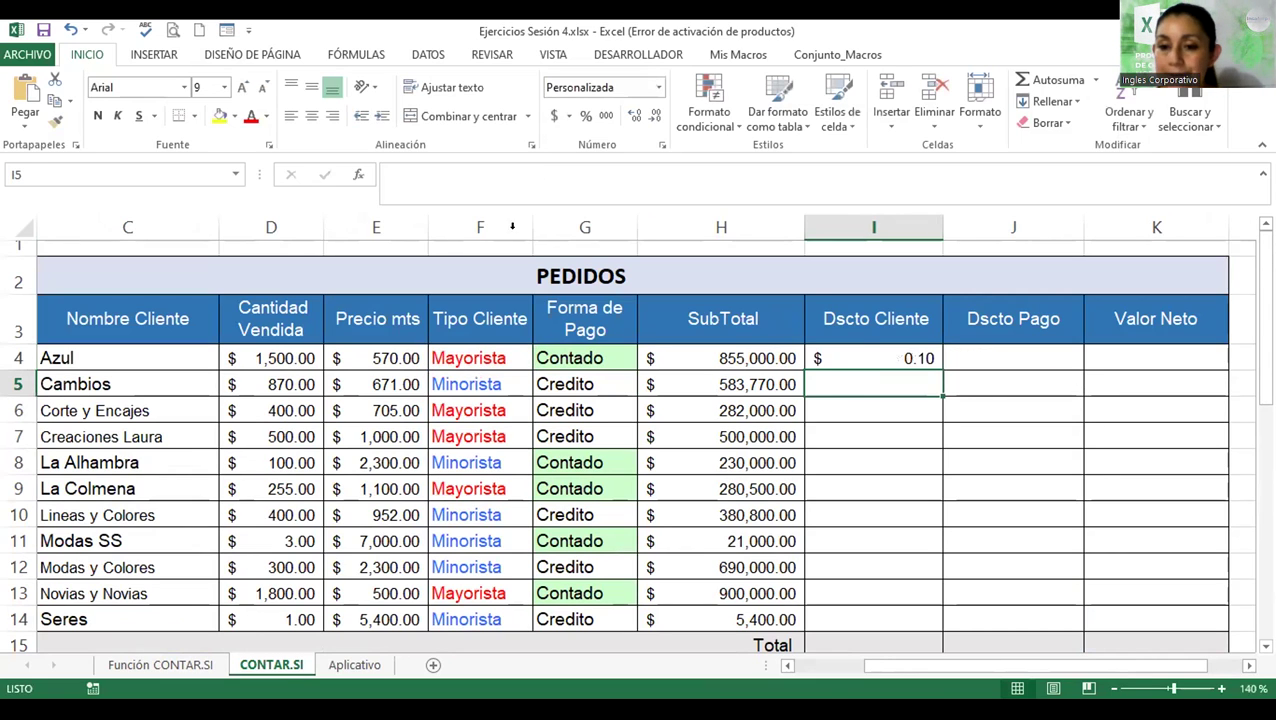
click(860, 353)
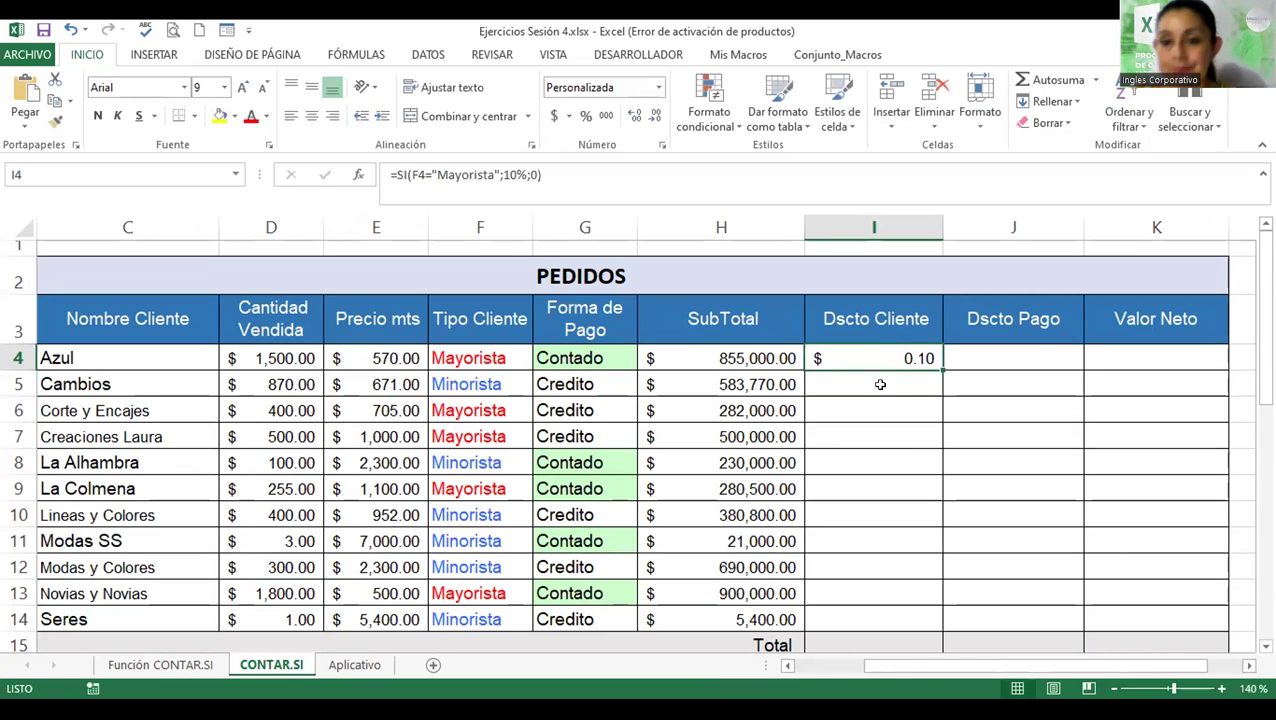
double_click(876, 357)
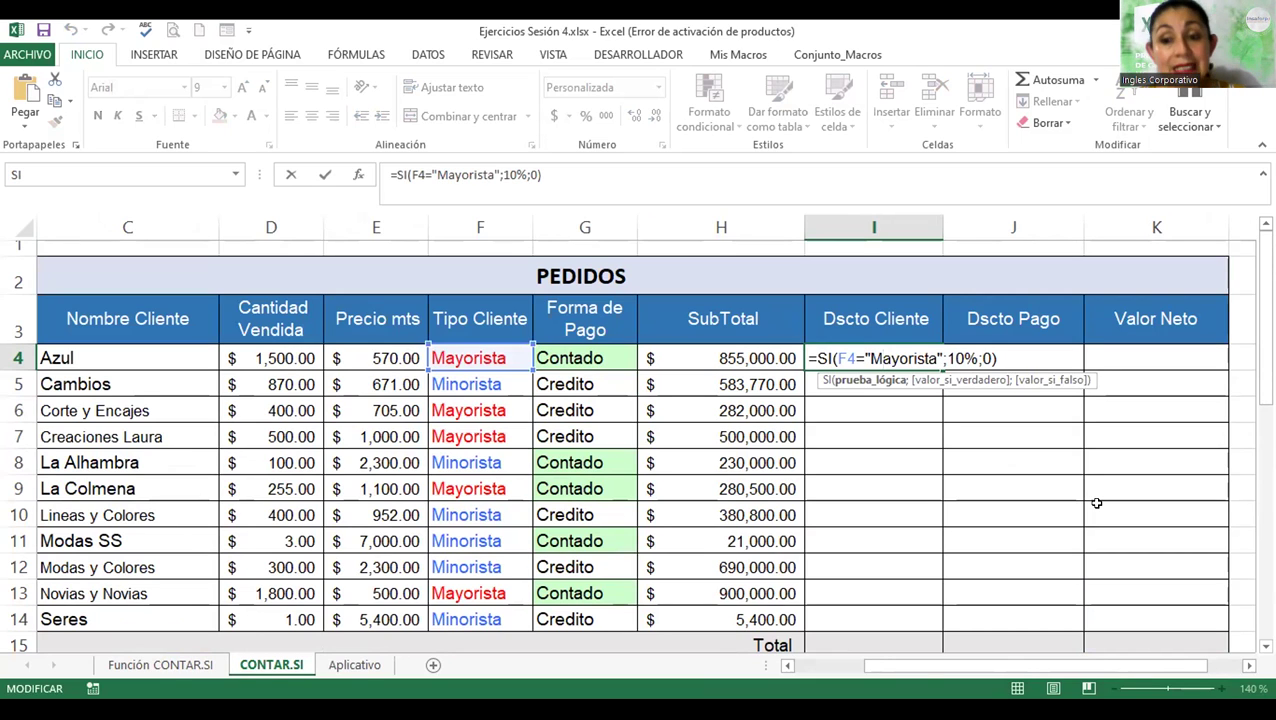
key(Return)
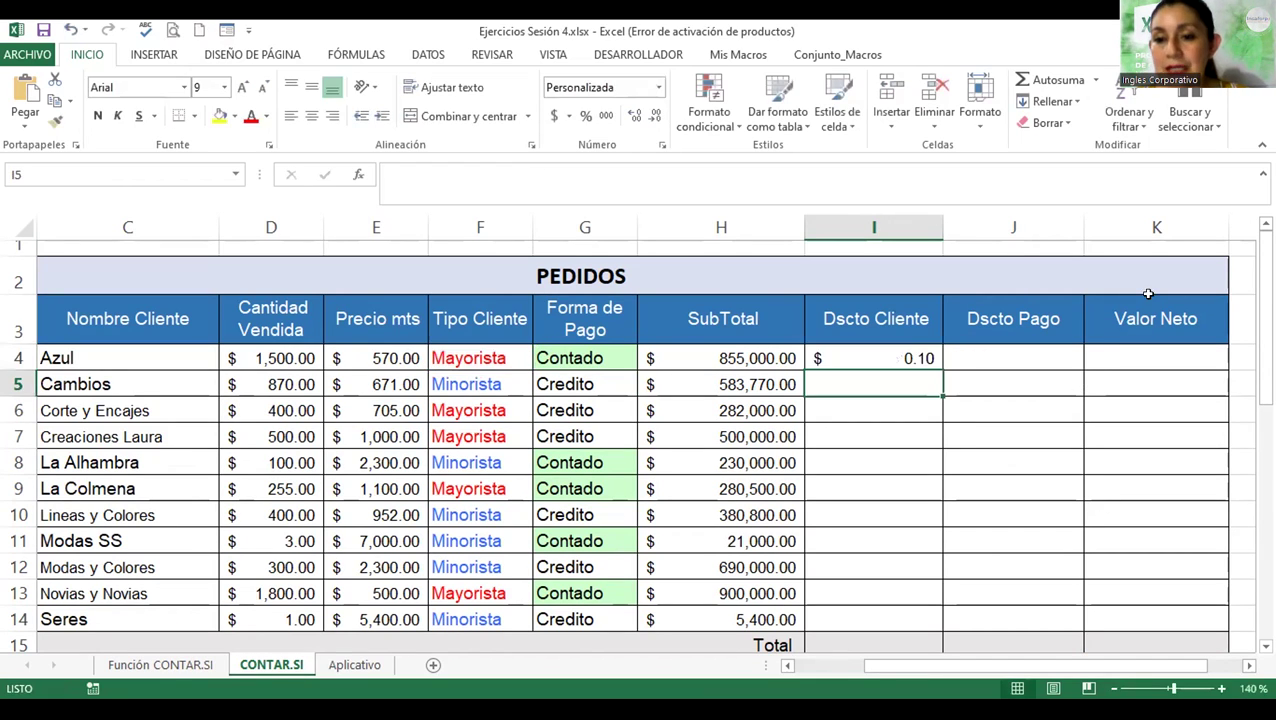
click(889, 361)
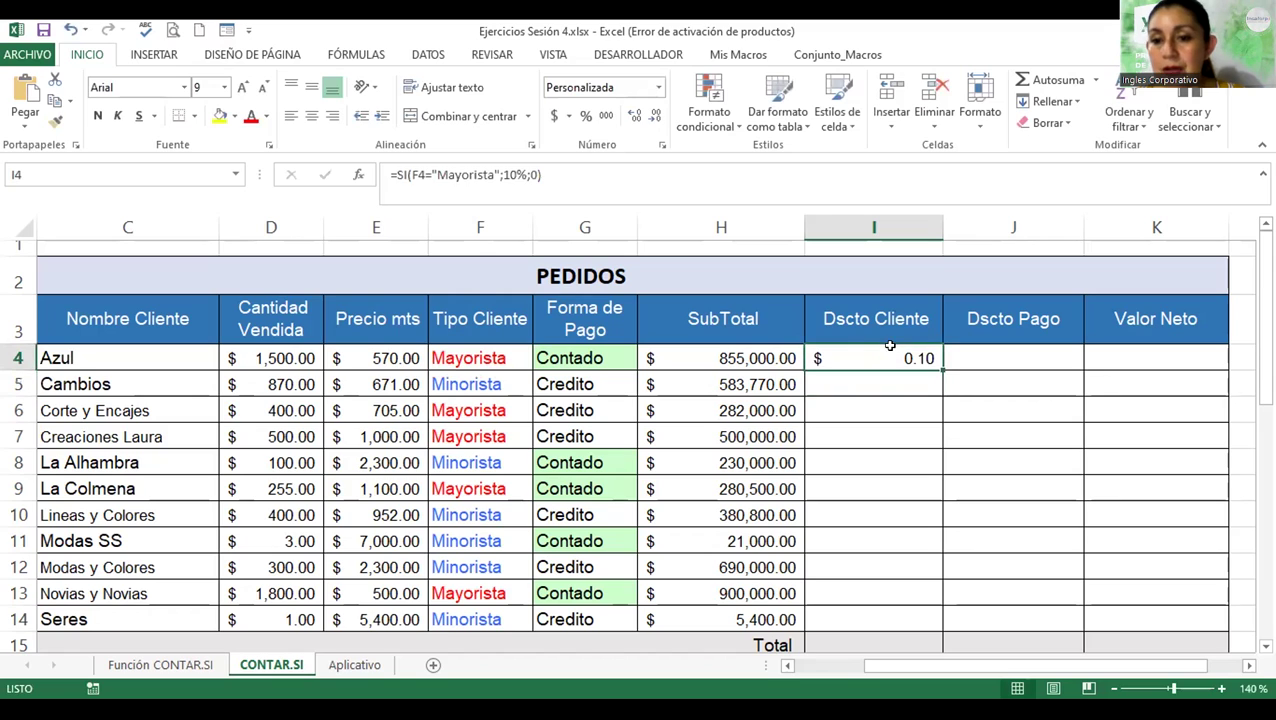
- Format I4 as a bold, centred percentage so the discount reads 10%
click(586, 116)
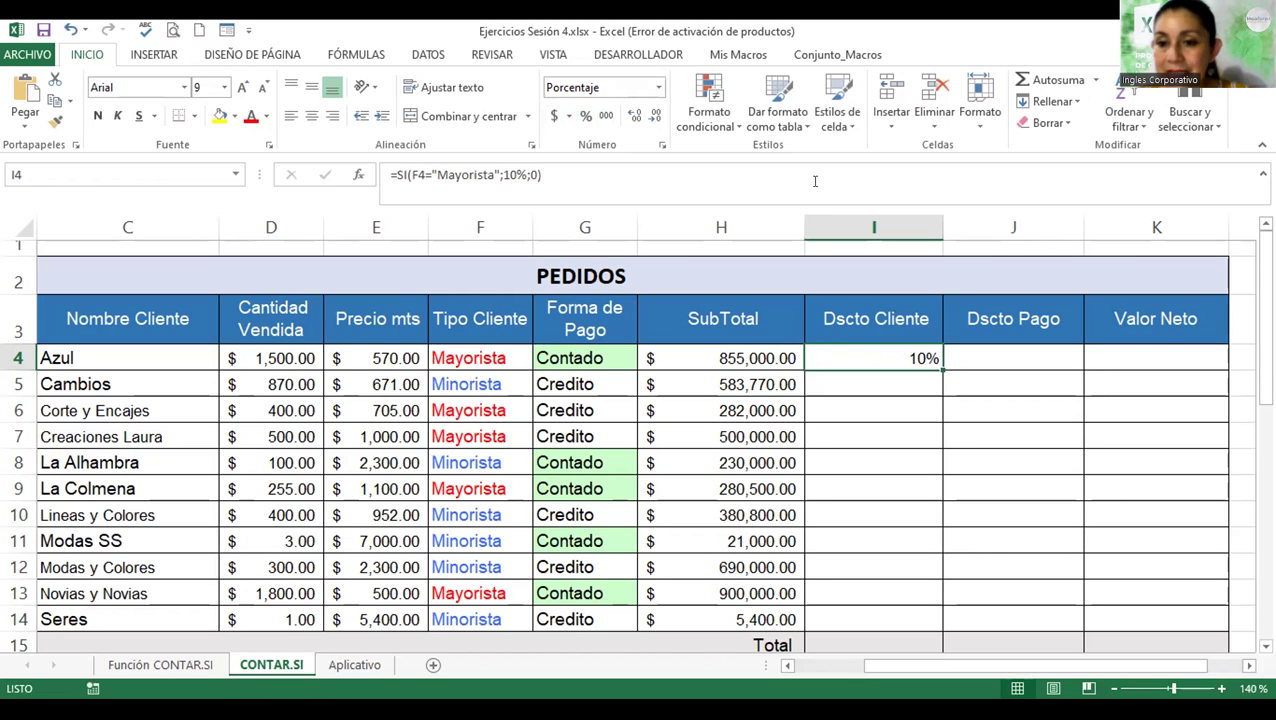
click(311, 116)
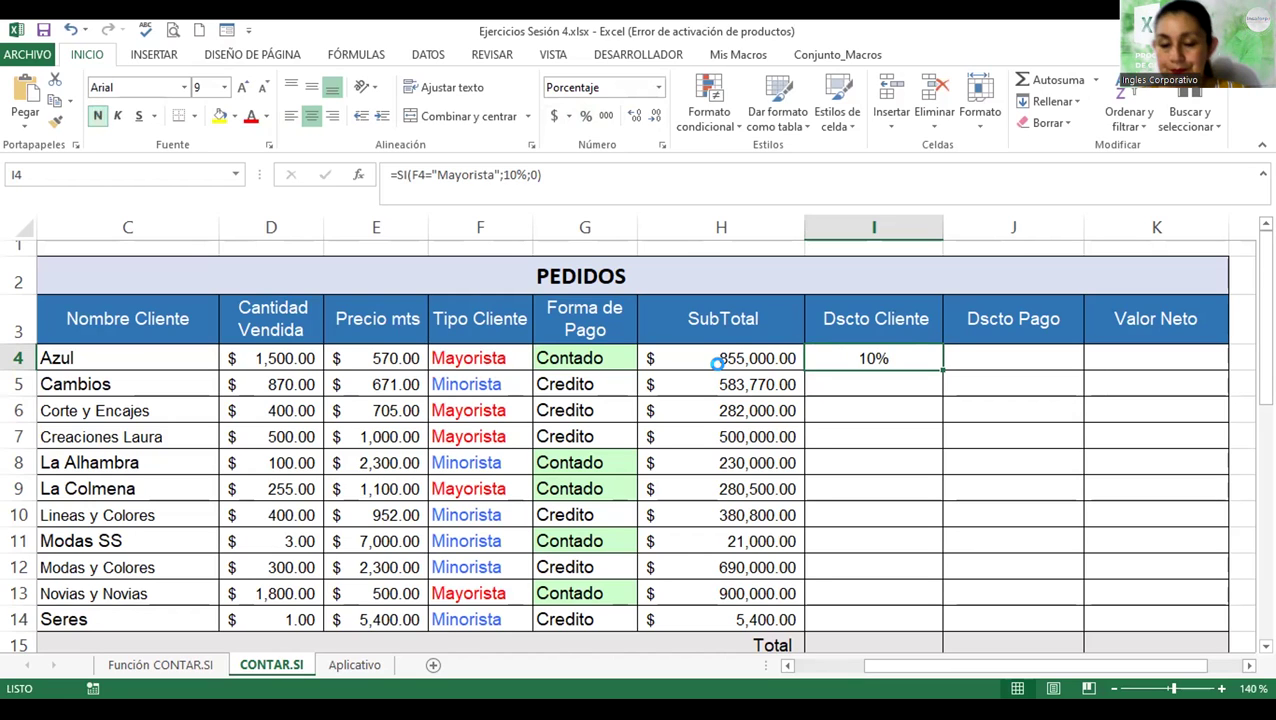
key(ctrl+n)
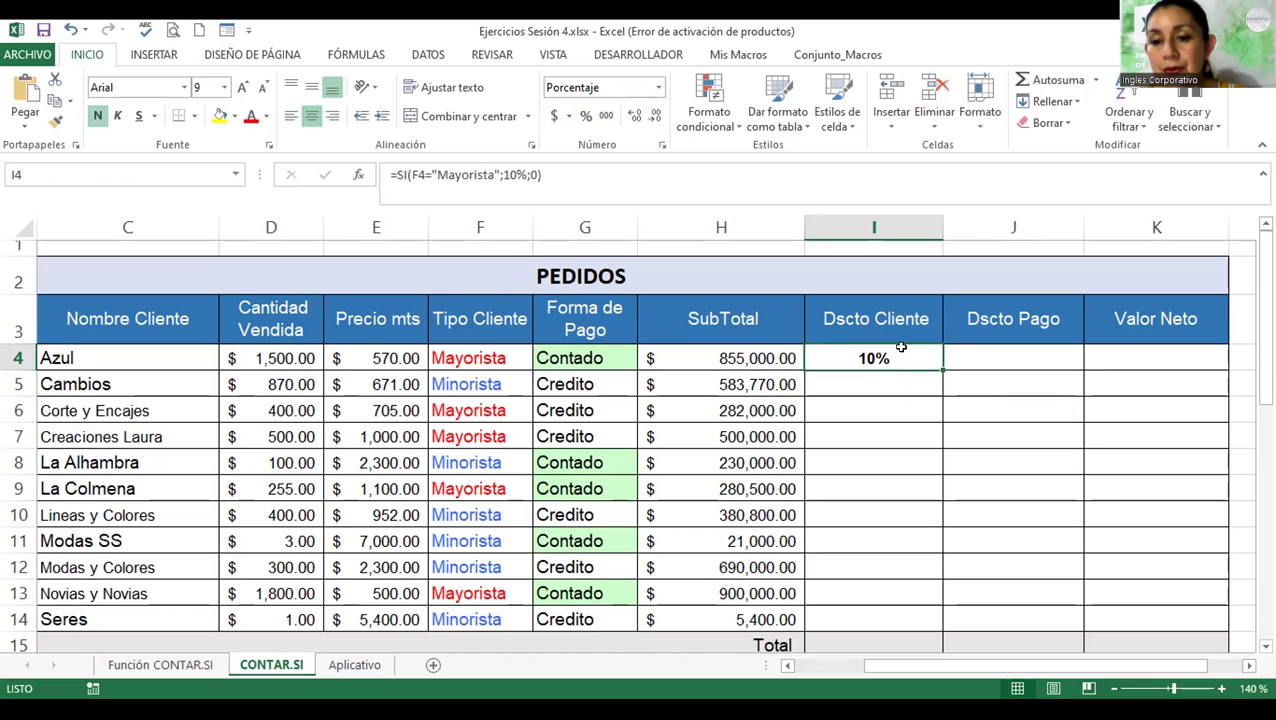
double_click(903, 350)
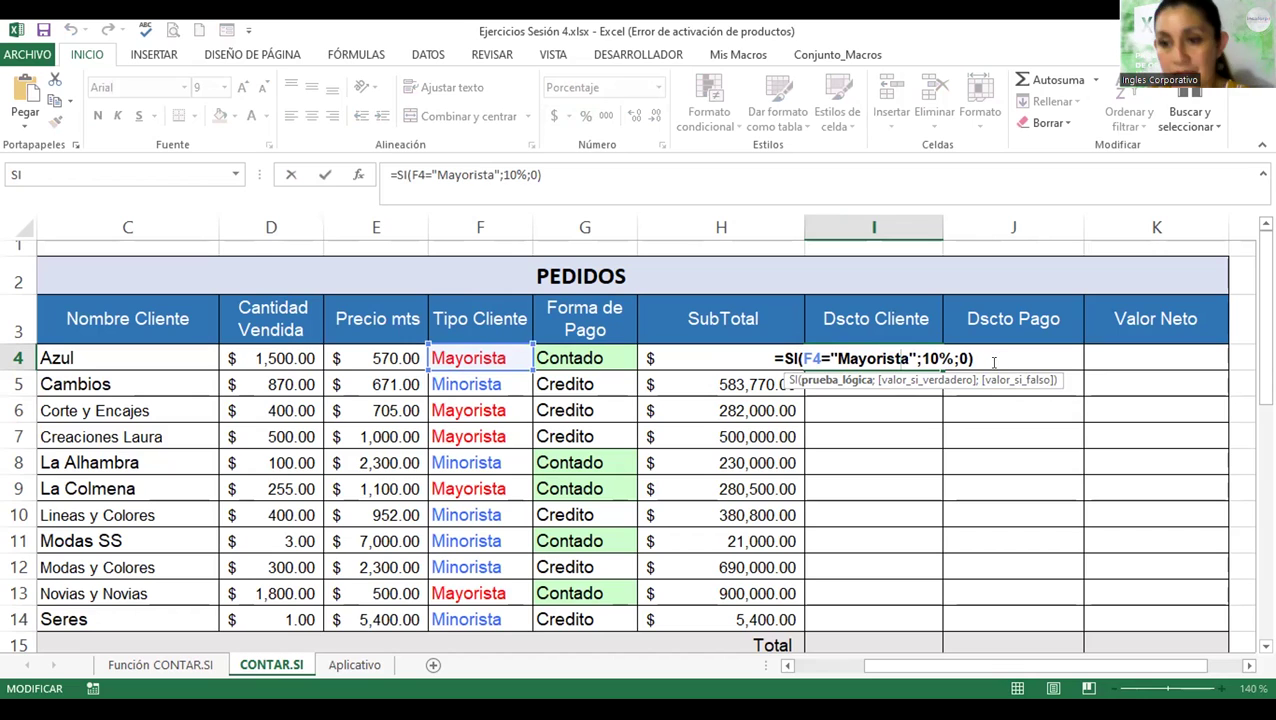
- Confirm I4's SI formula and copy it down the Dscto Cliente column through row 14
key(ctrl+Return)
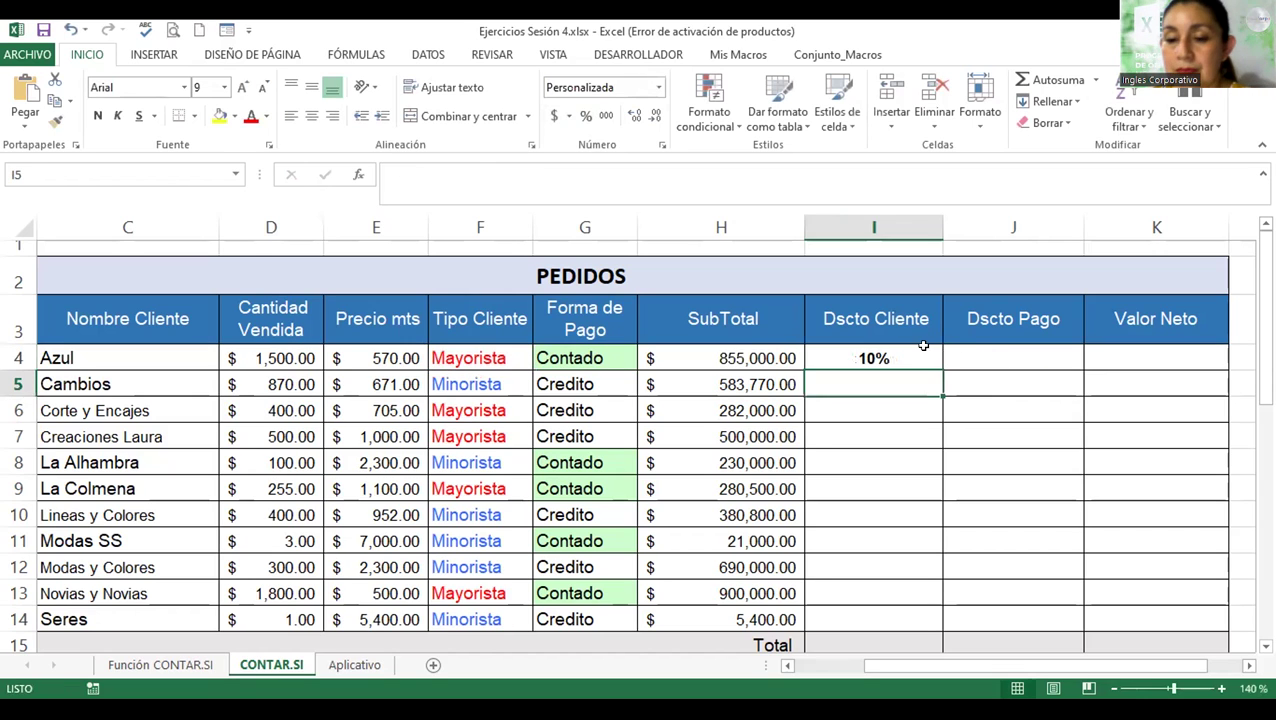
double_click(940, 368)
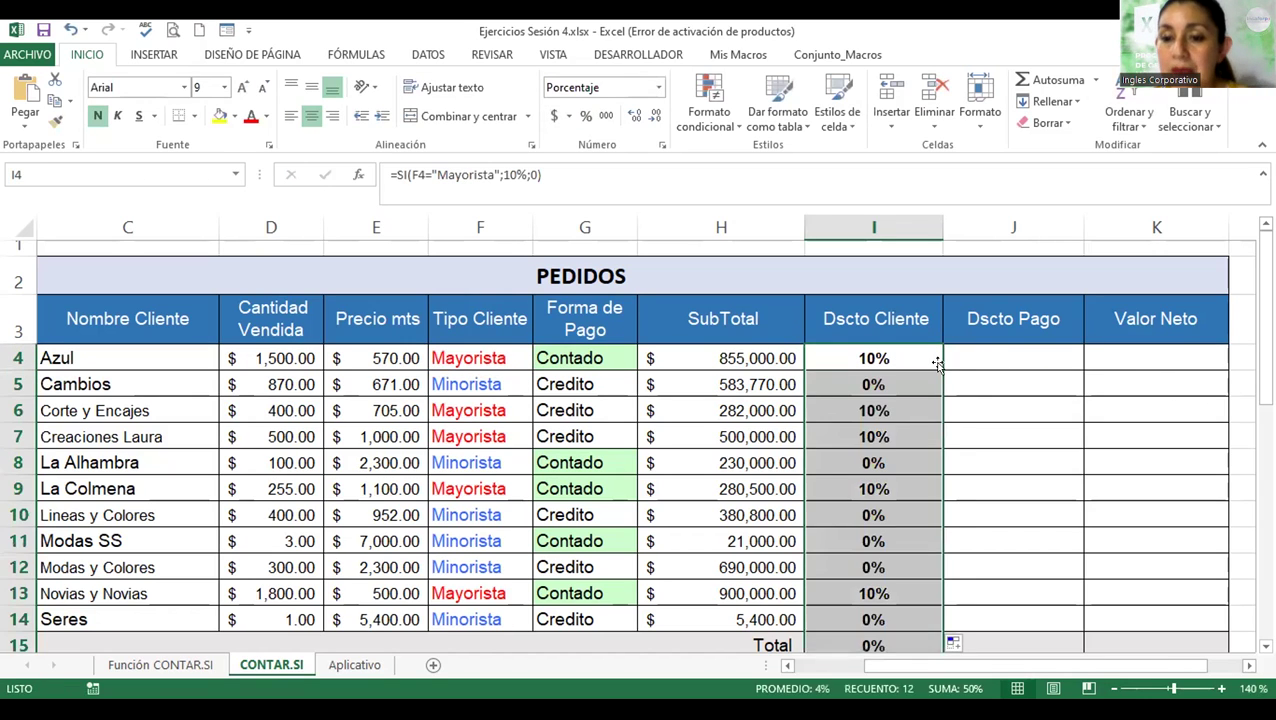
click(980, 357)
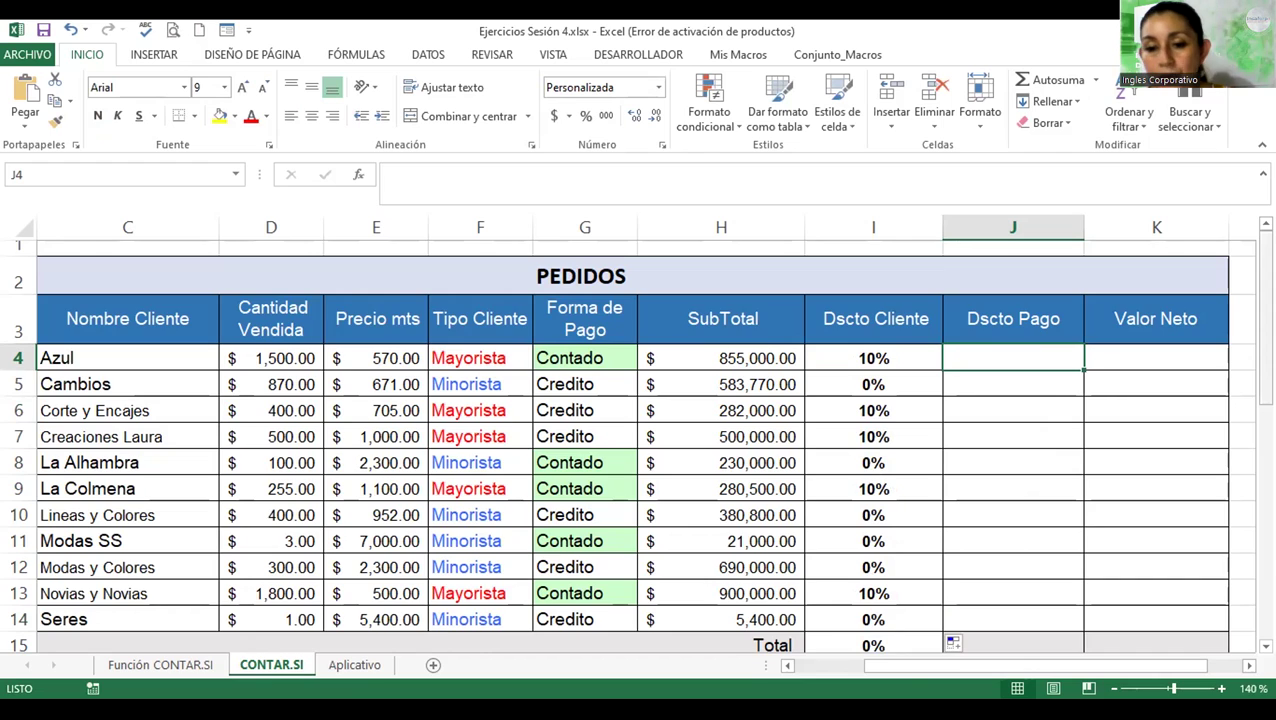
scroll(1247, 457, down, 3)
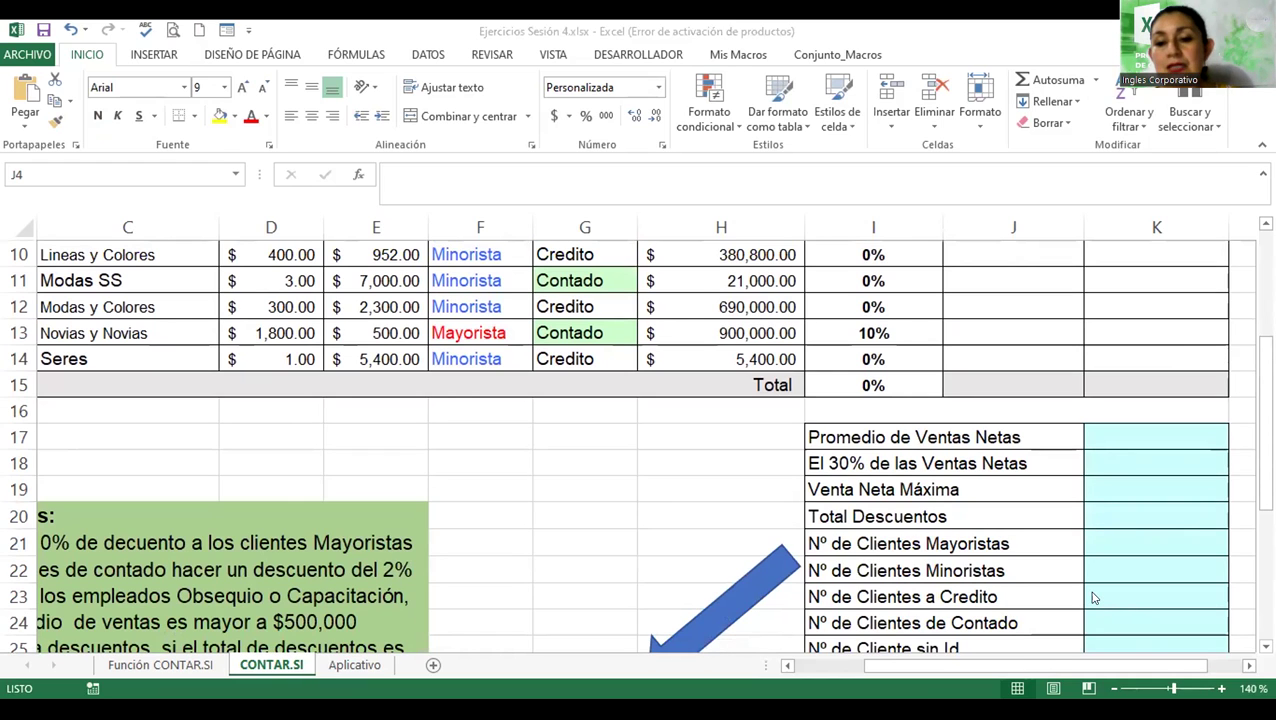
drag(950, 667, 887, 683)
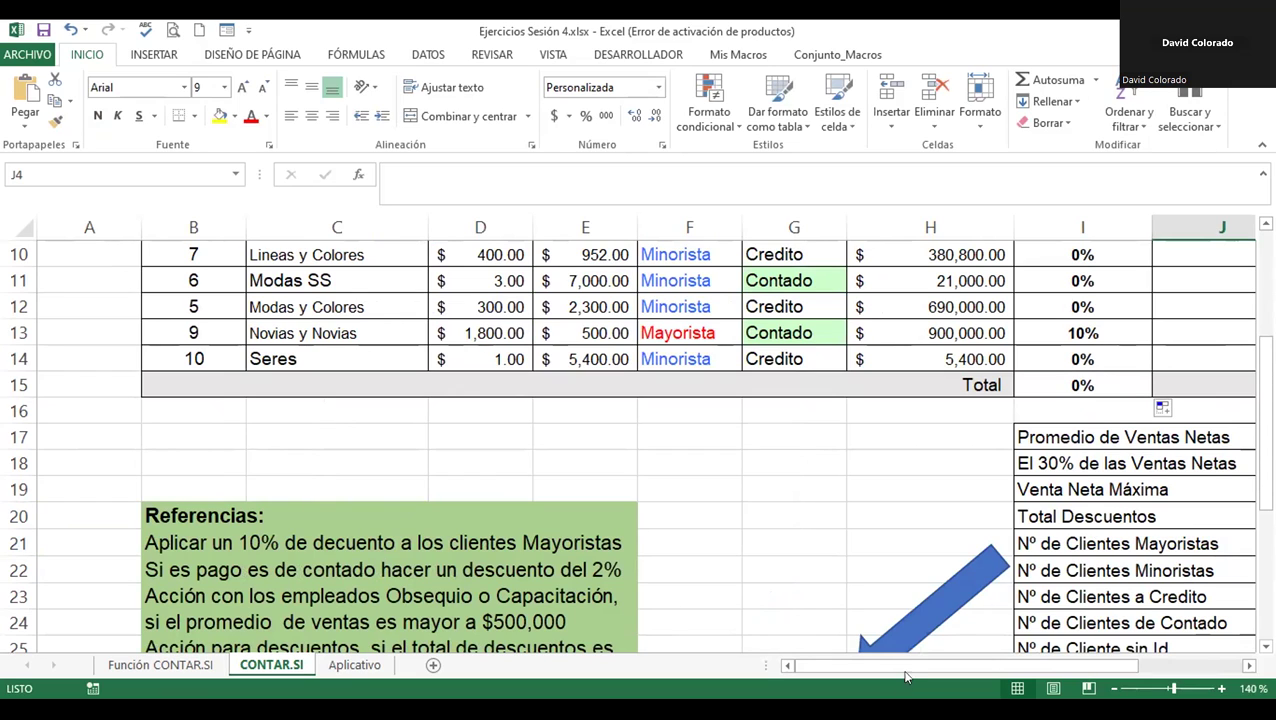
click(590, 564)
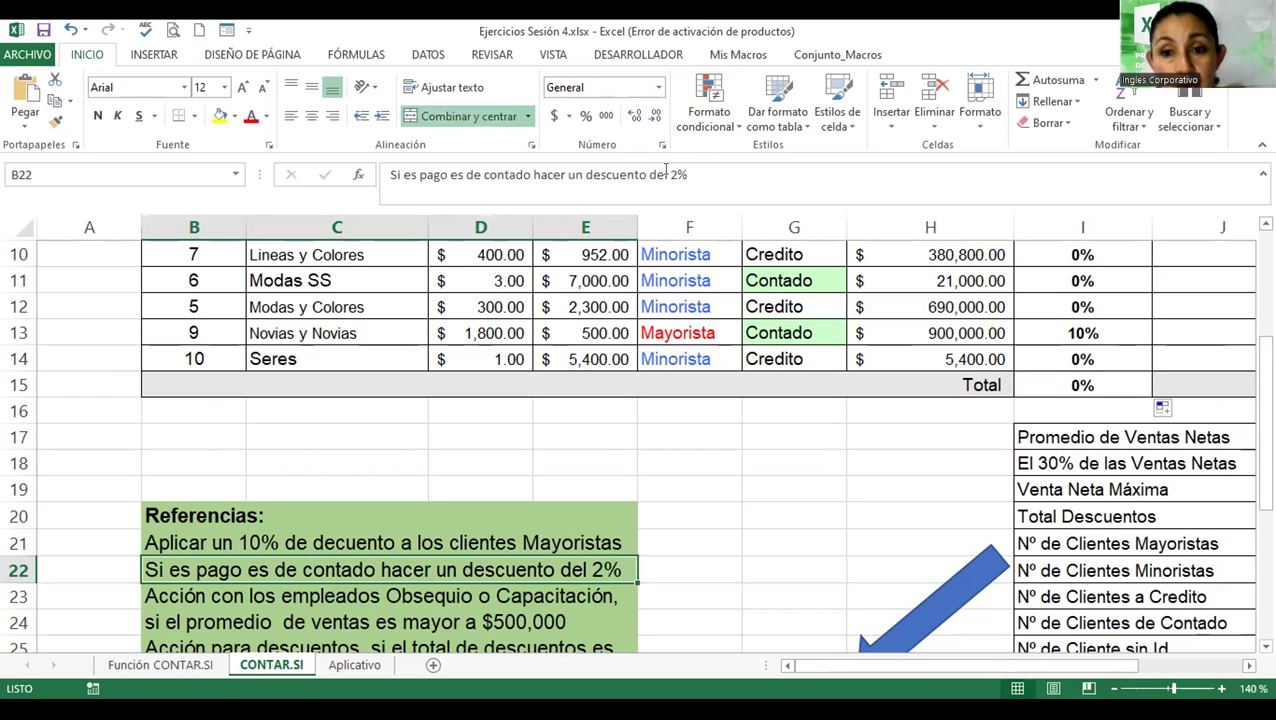
drag(669, 175, 686, 177)
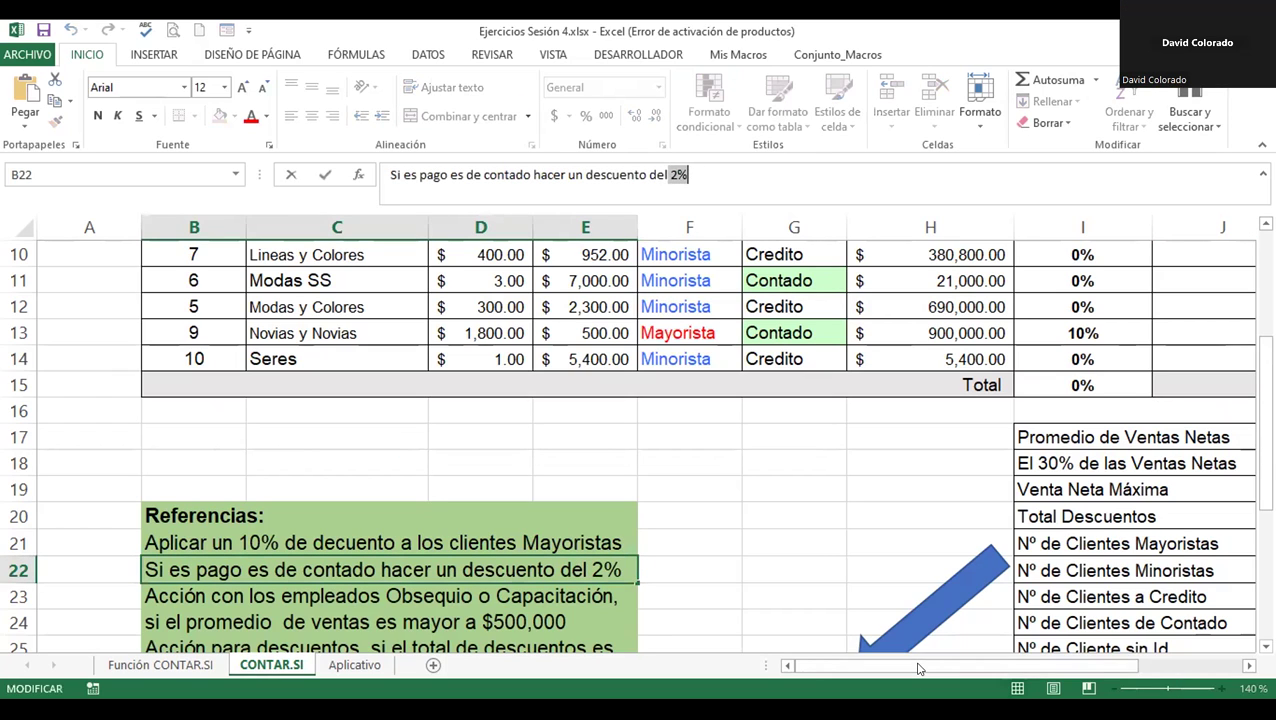
drag(918, 668, 1023, 668)
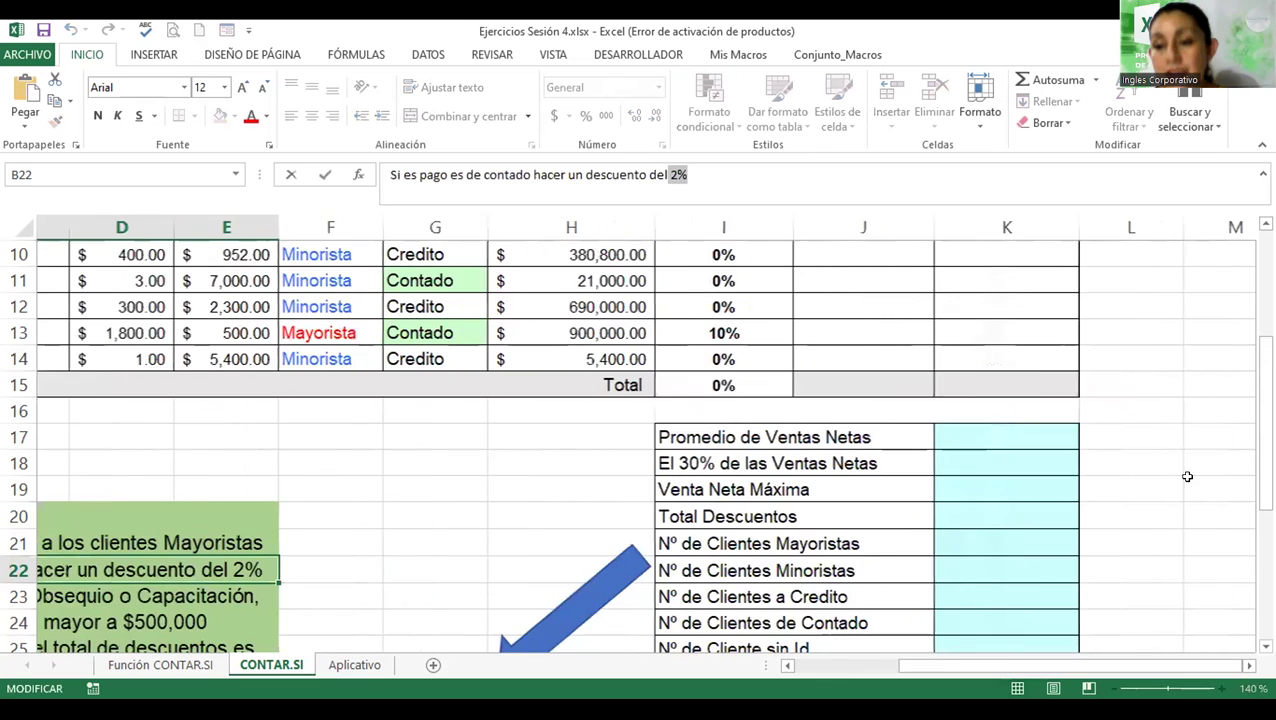
scroll(1248, 376, up, 3)
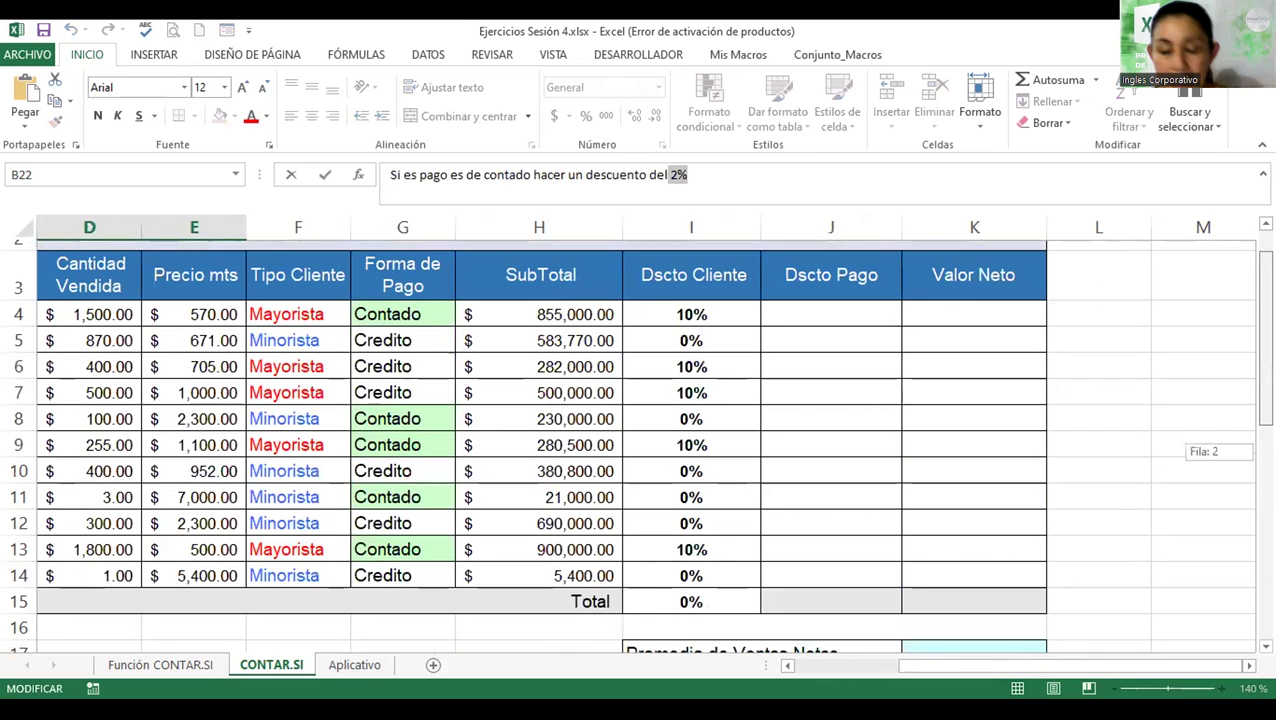
click(812, 300)
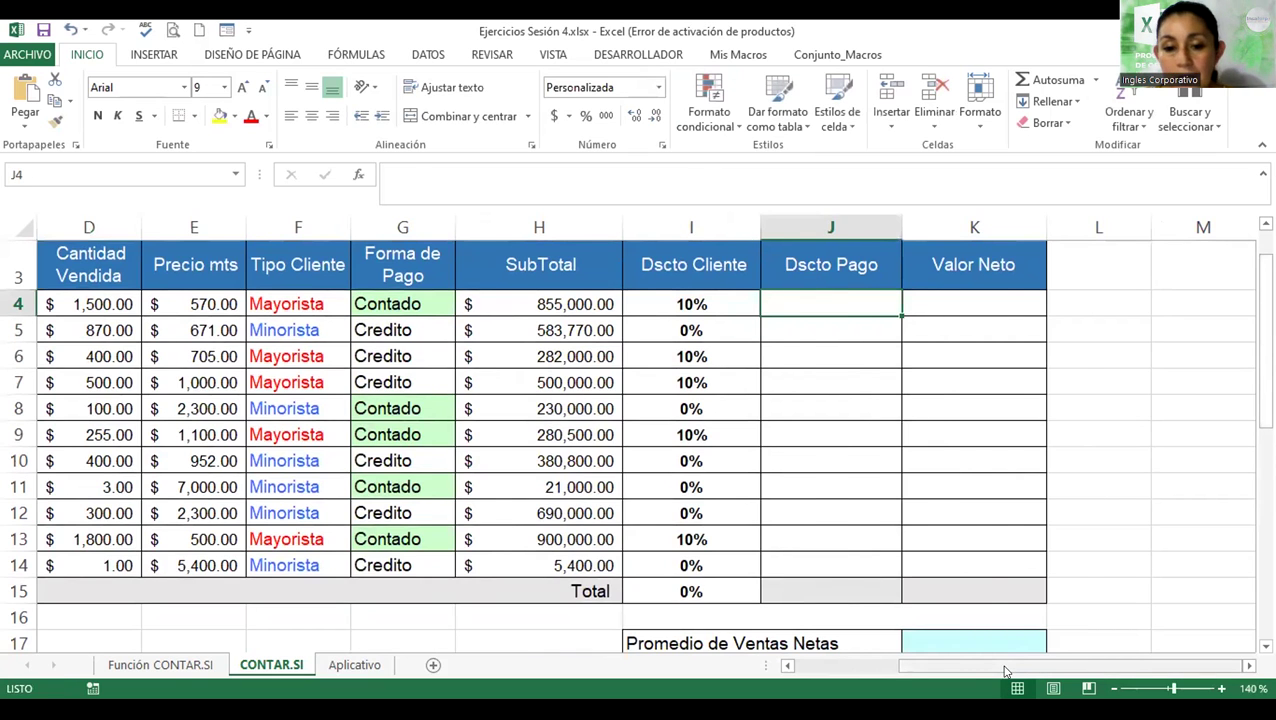
drag(1005, 671, 900, 671)
scroll(640, 445, down, 4)
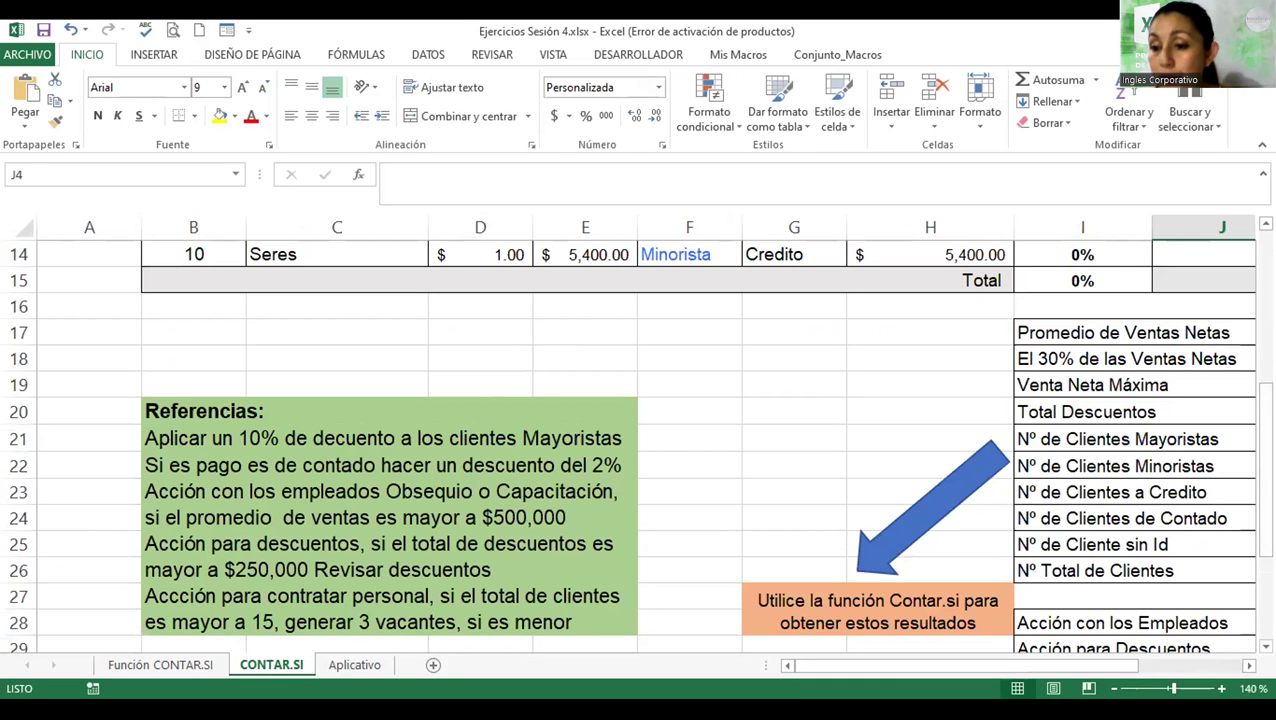
scroll(1202, 333, up, 4)
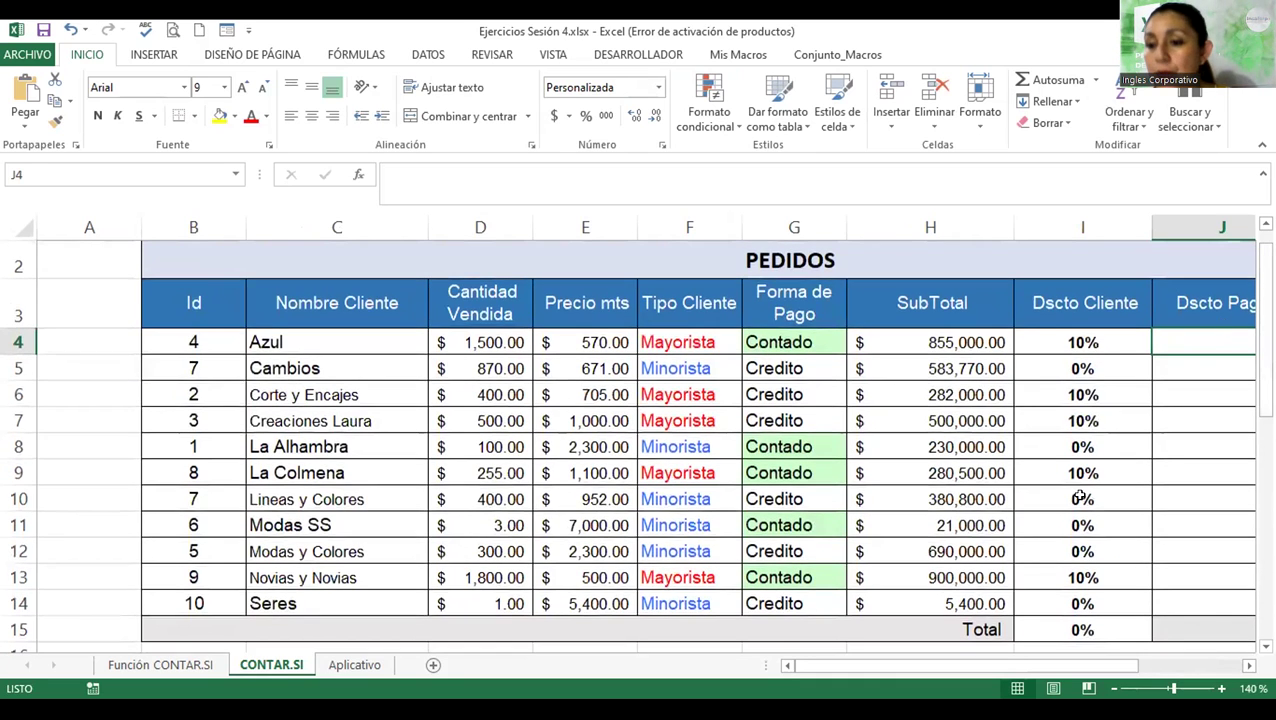
drag(980, 671, 1050, 668)
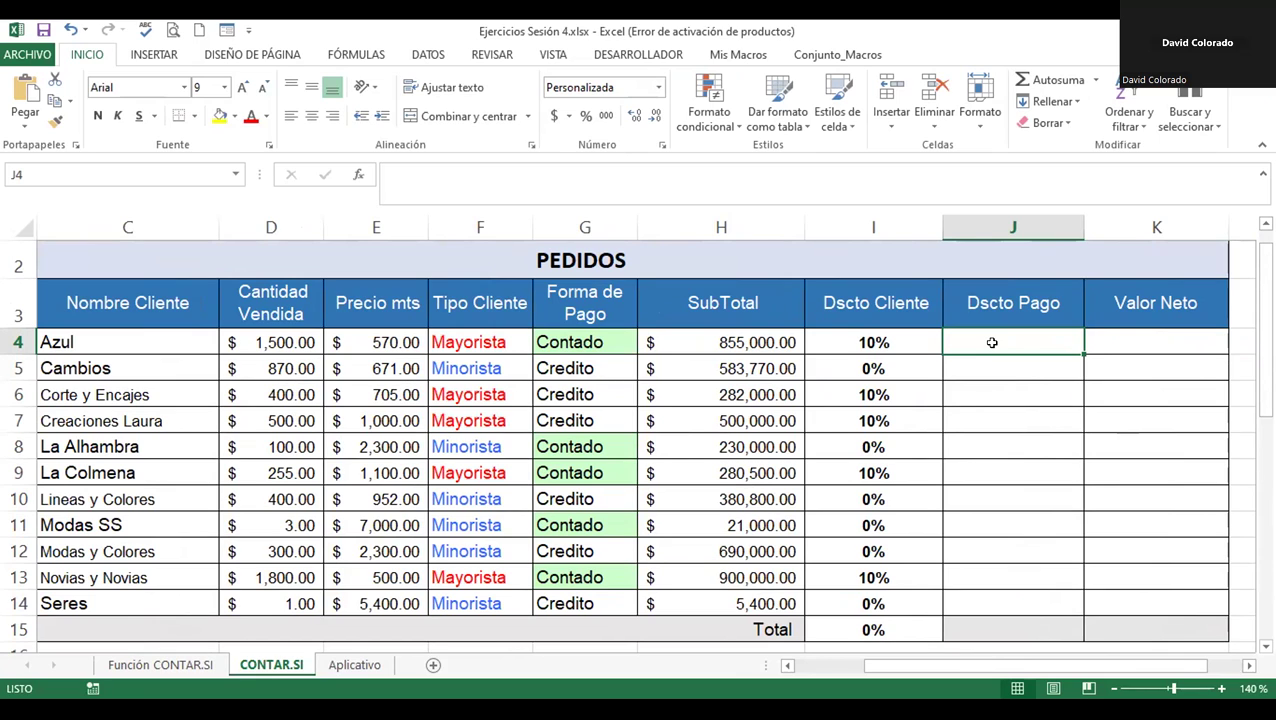
- Start J4's formula with the test =si(G4="Contado"; for cash payments
text(=)
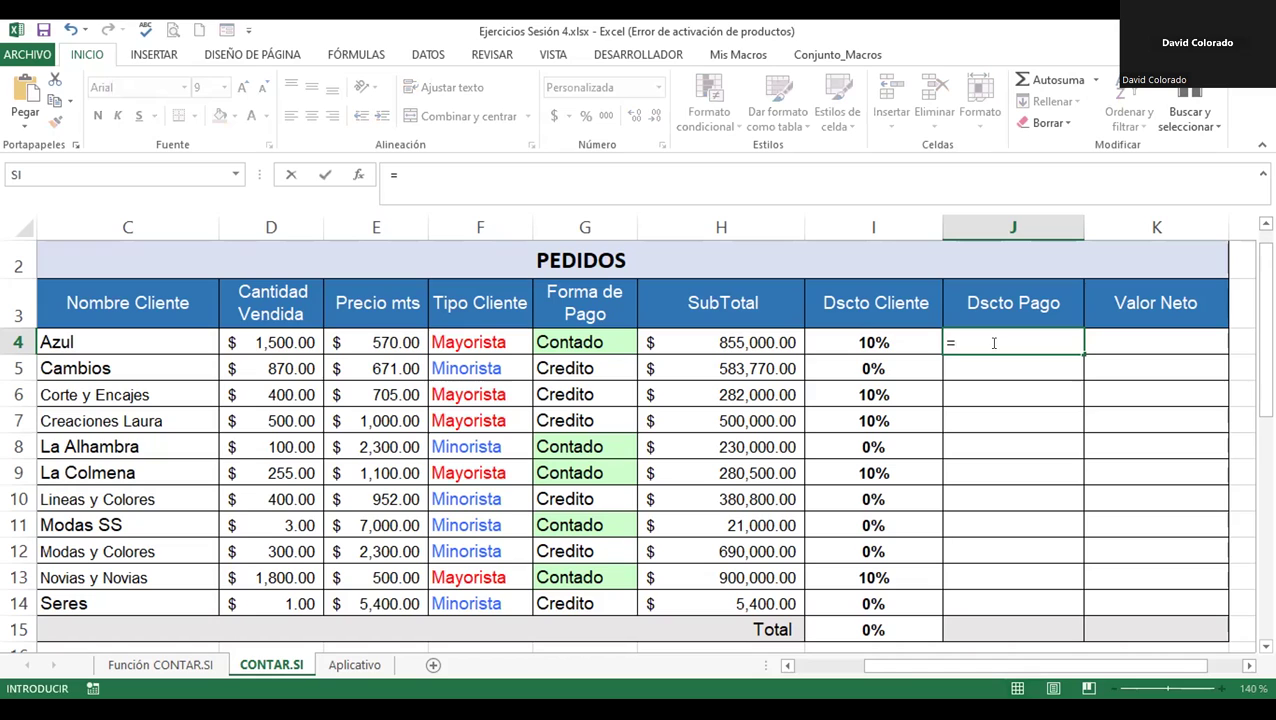
text(si()
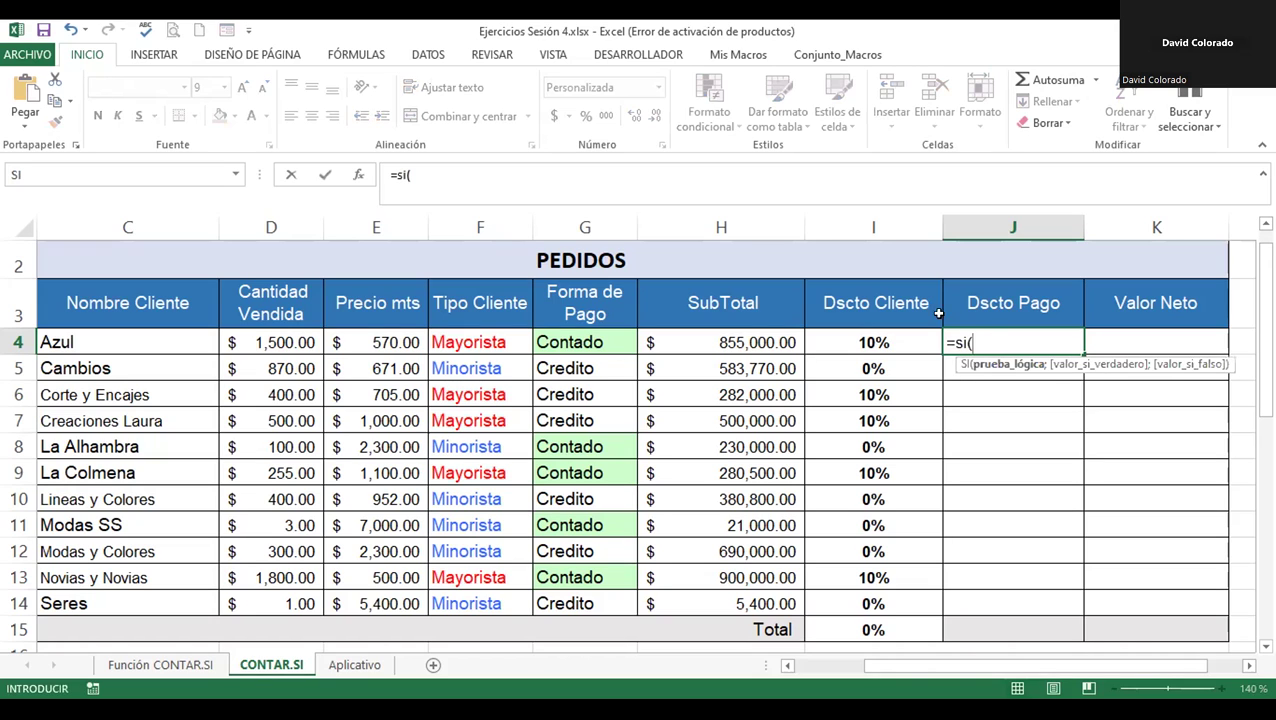
click(596, 342)
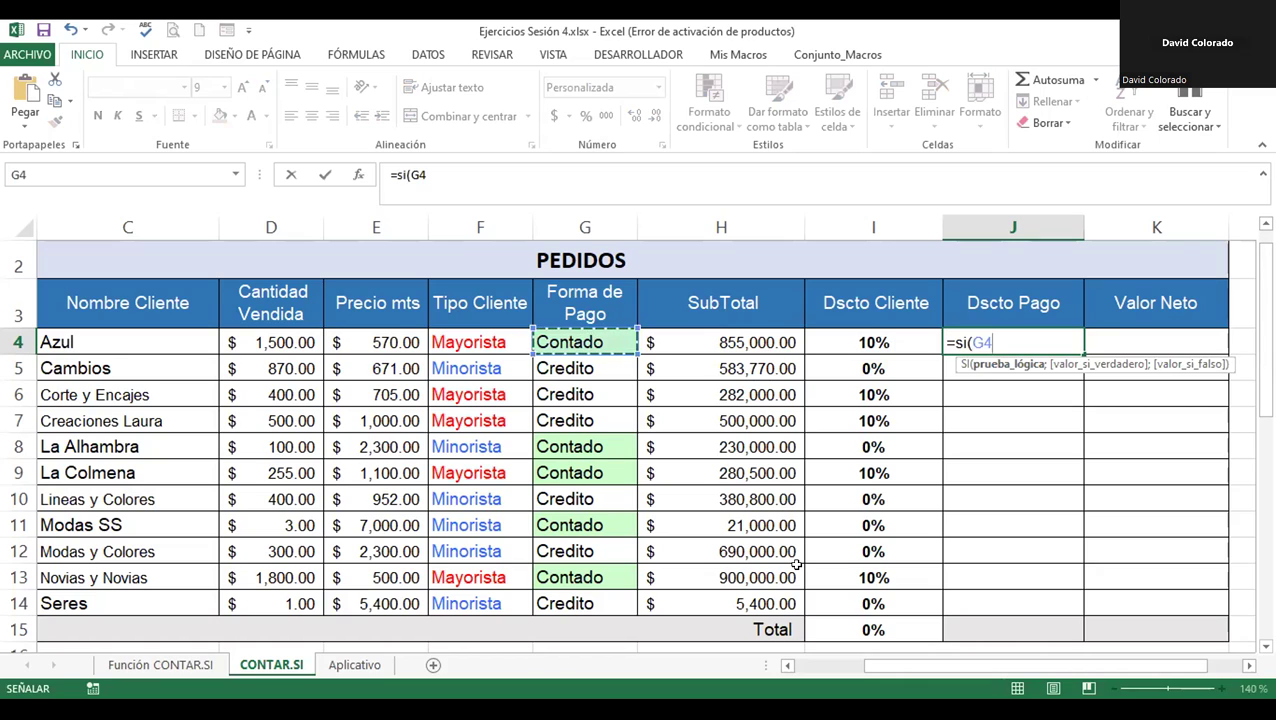
text(=)
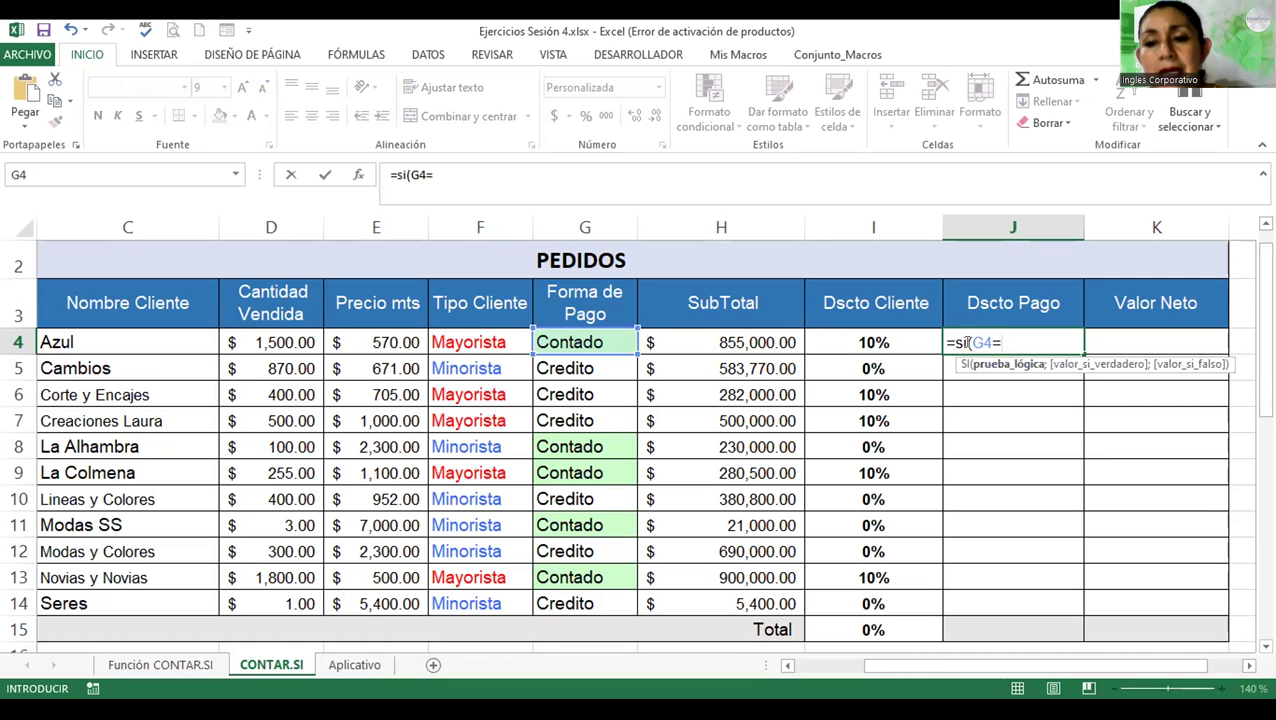
text(")
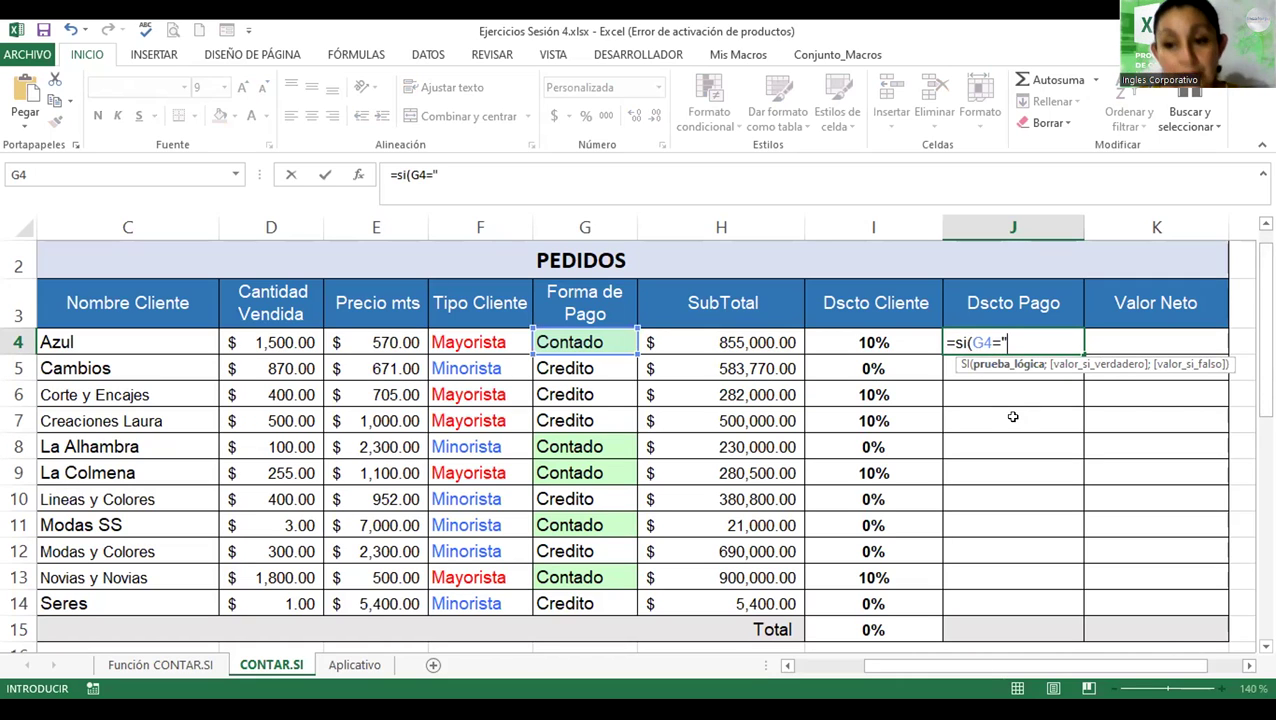
text(Contar)
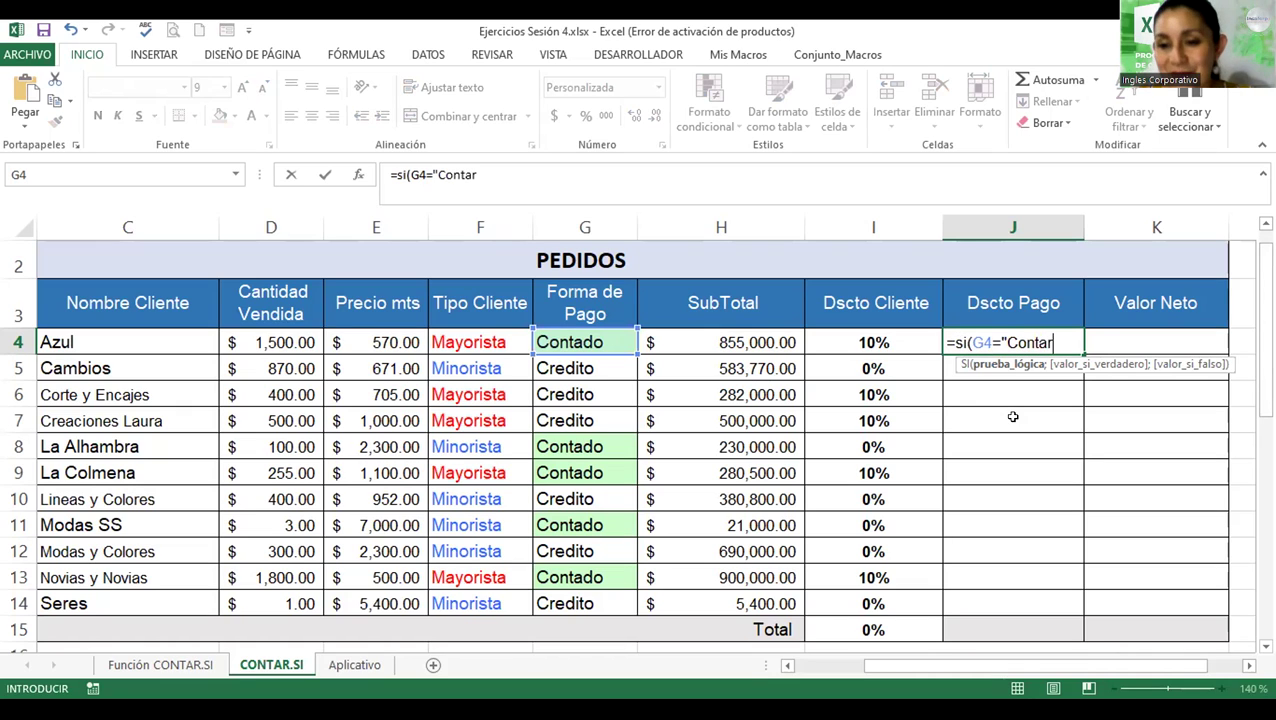
key(BackSpace)
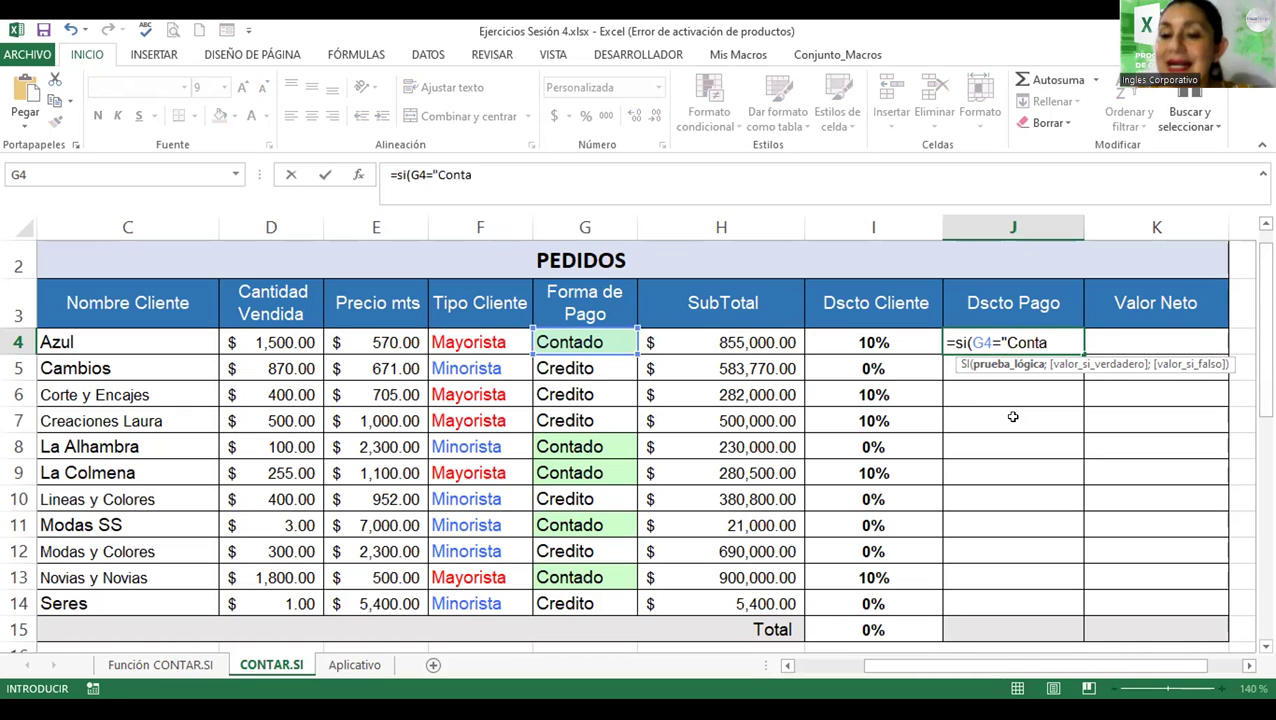
text(do")
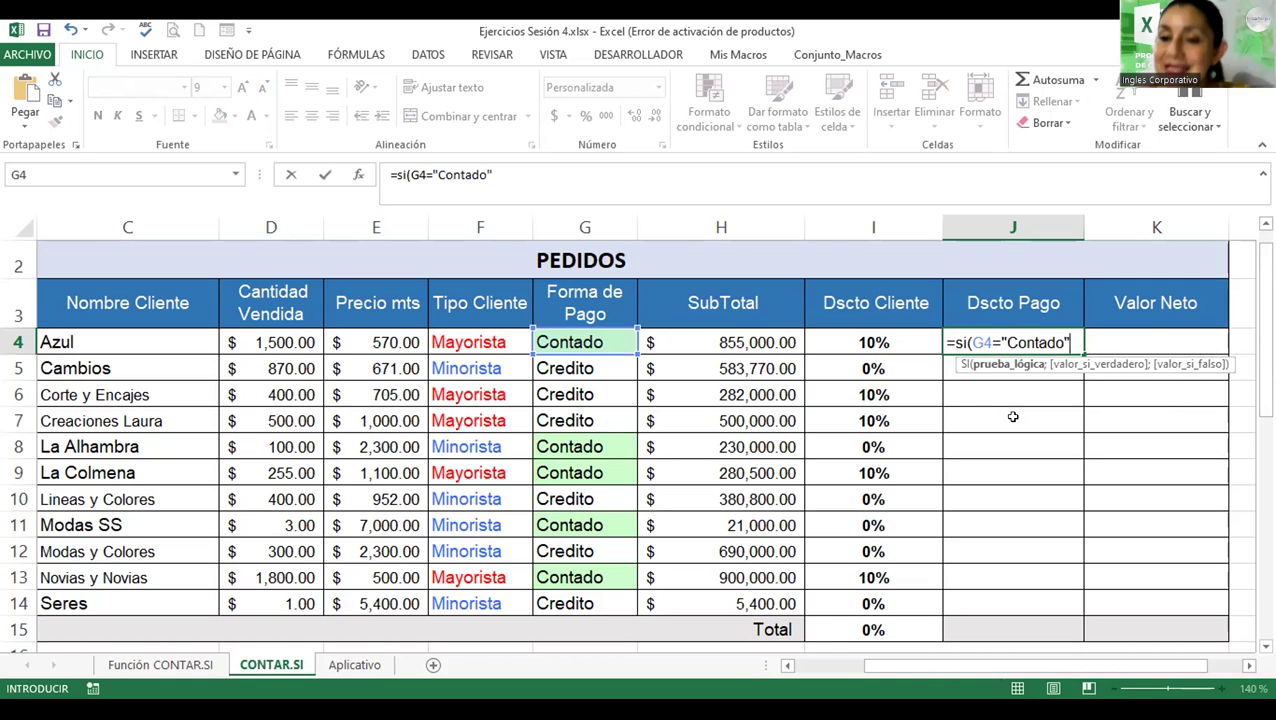
text(;)
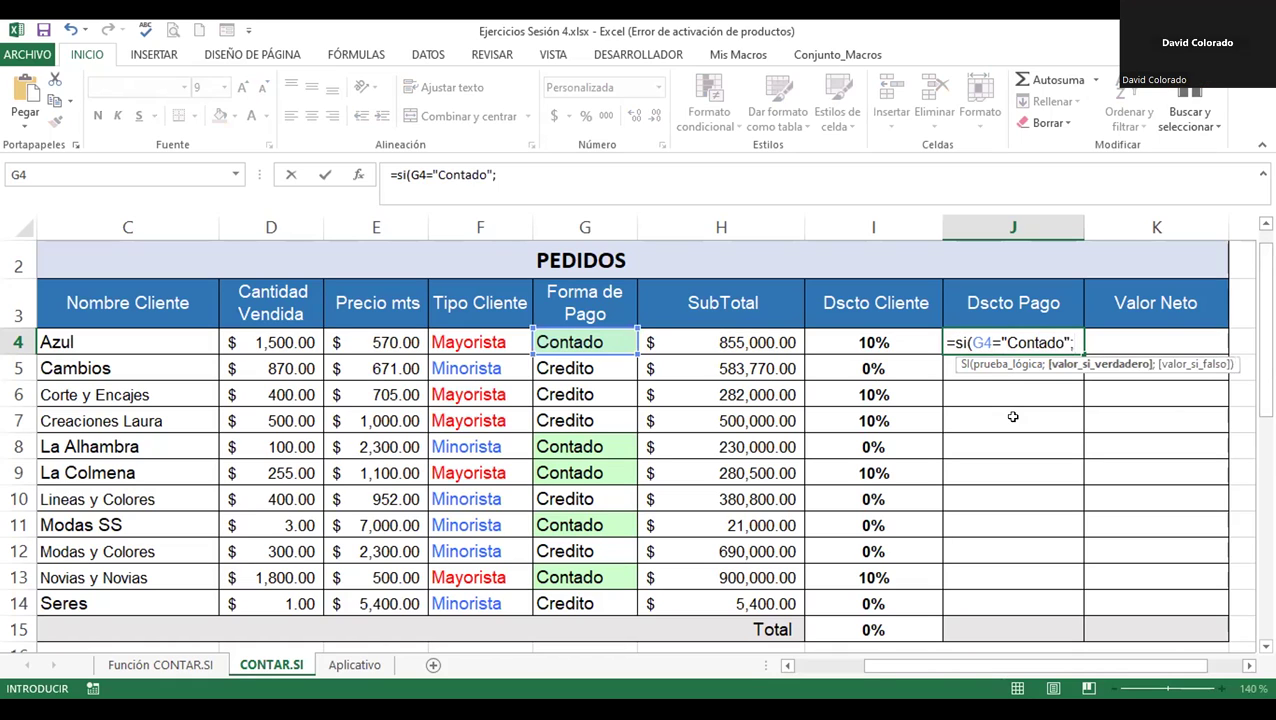
- Finish J4's formula with H4*2% if true, otherwise "Sin descuento"
click(710, 342)
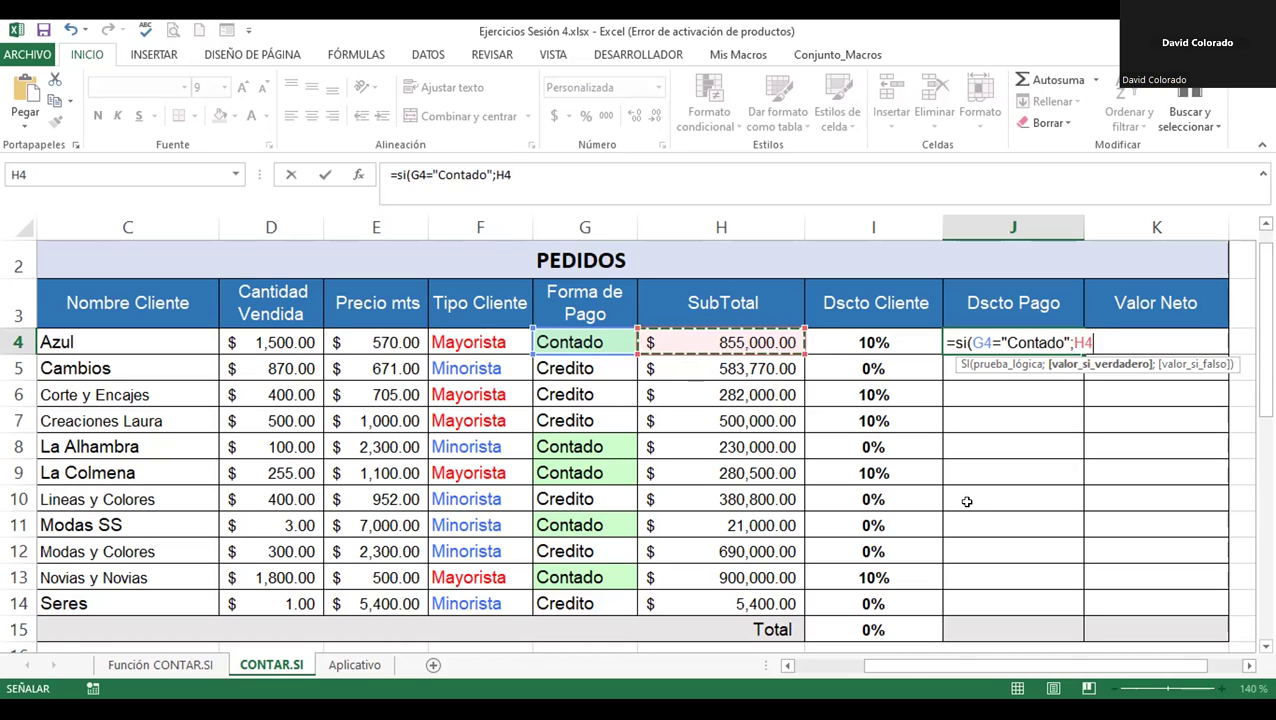
text(*2%)
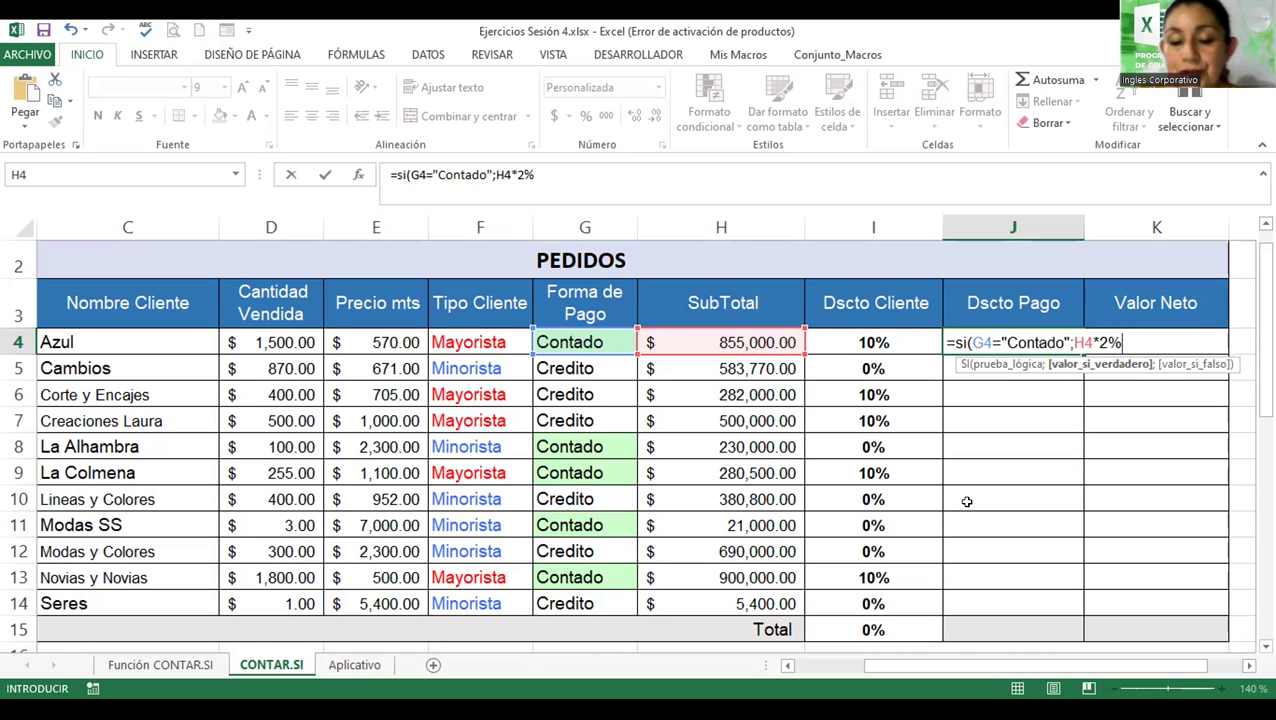
text(;)
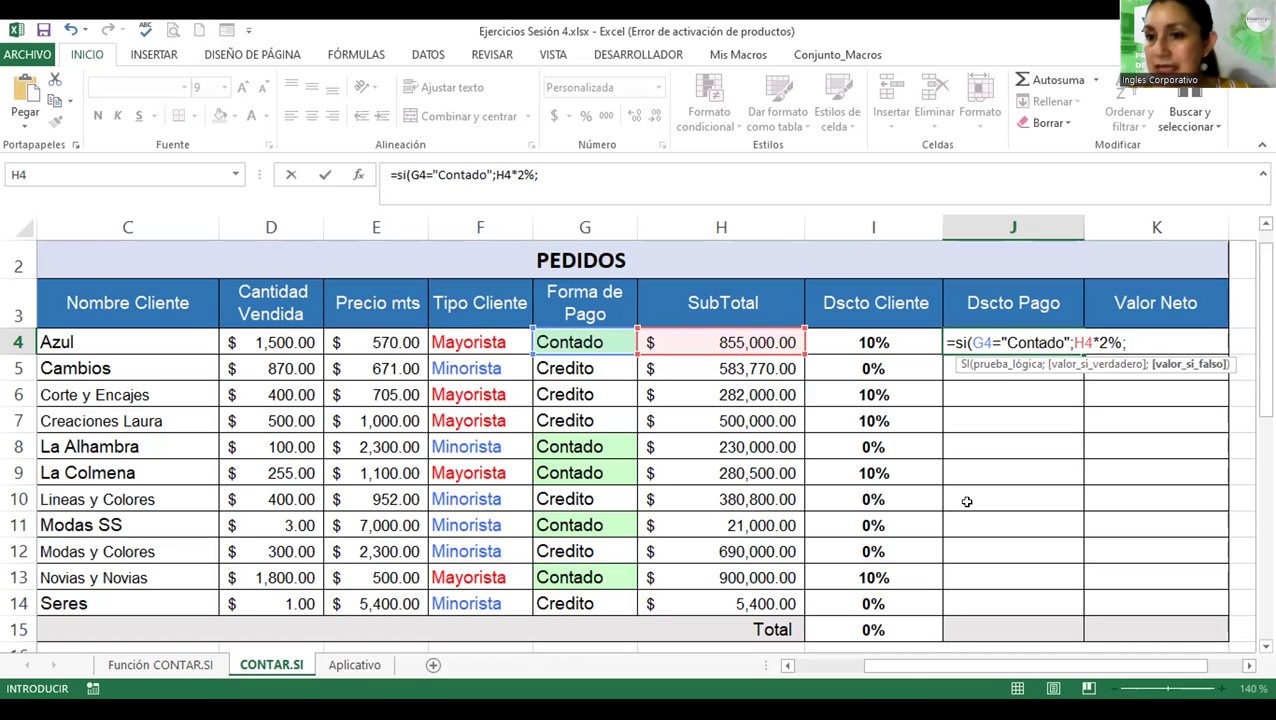
text("Sin descuento"))
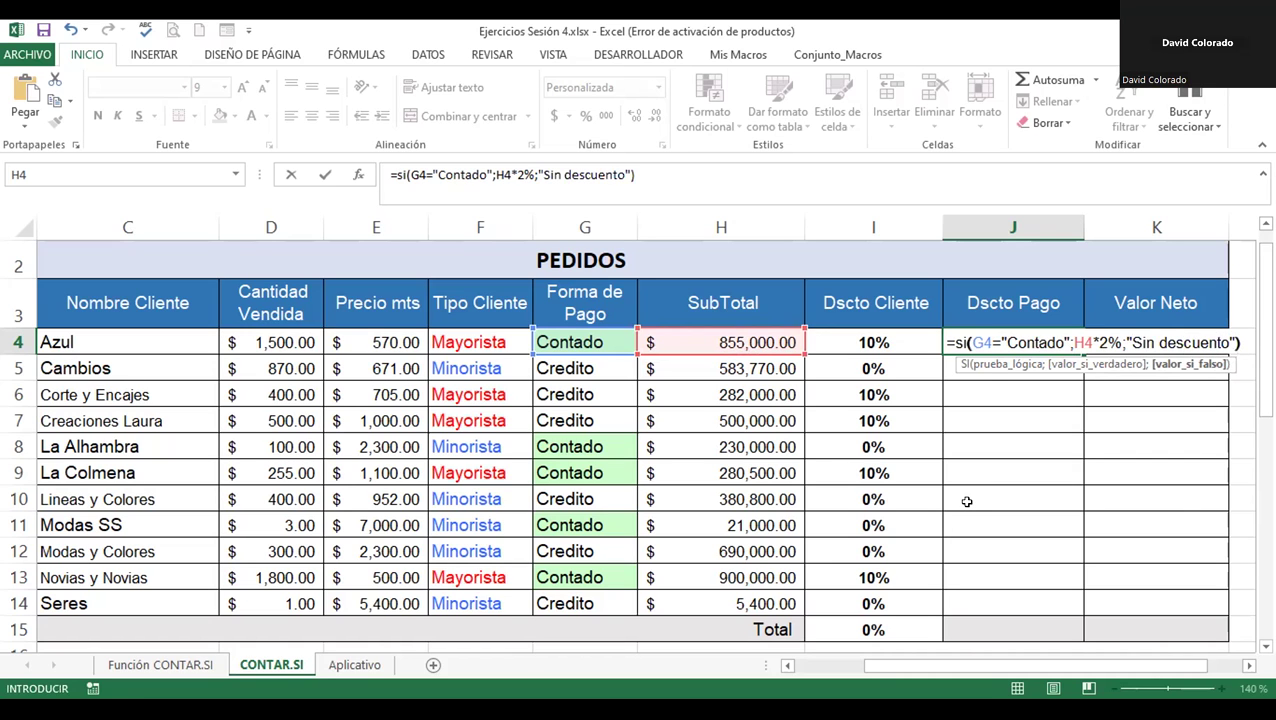
click(1248, 667)
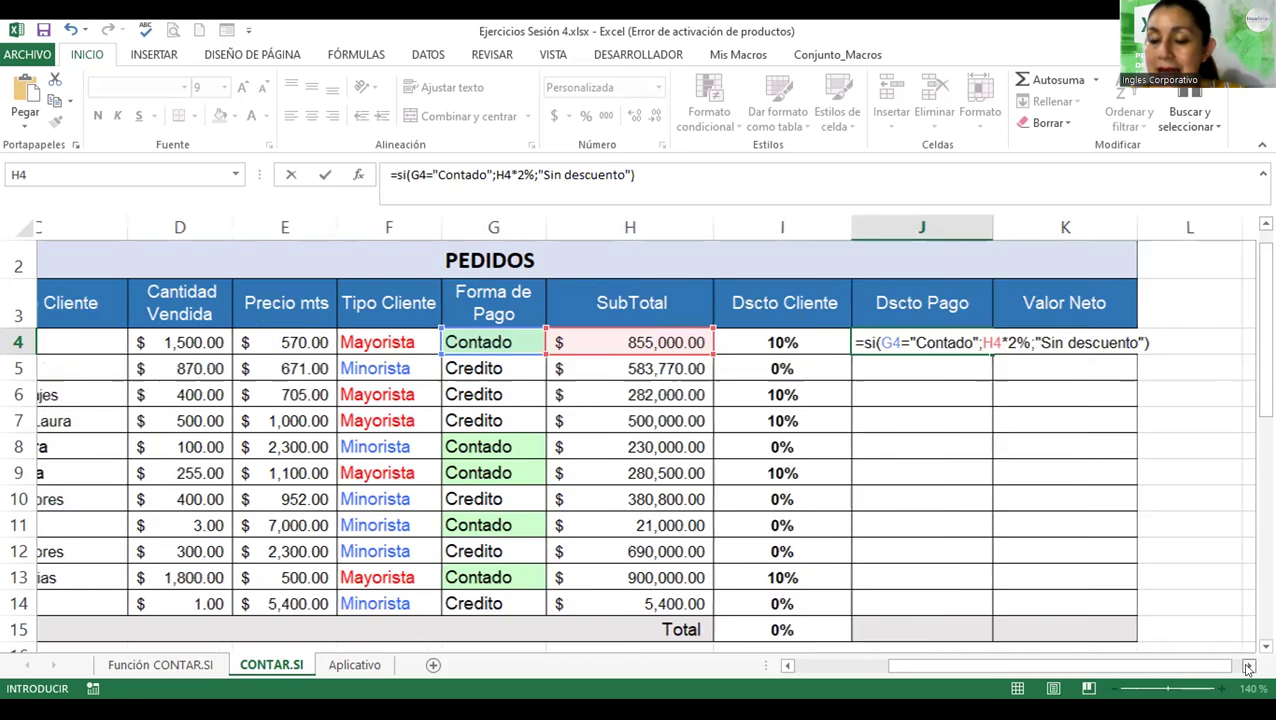
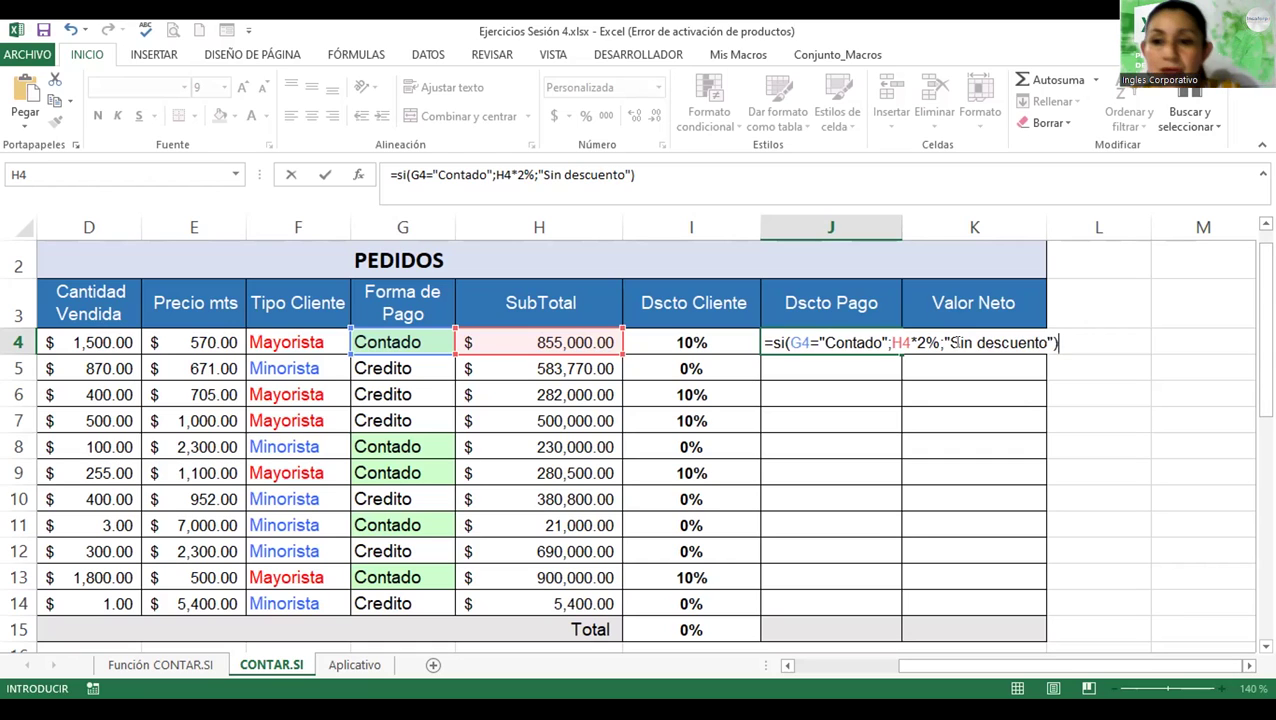
- Commit J4's 2% Contado discount formula and copy it down through J15
key(Return)
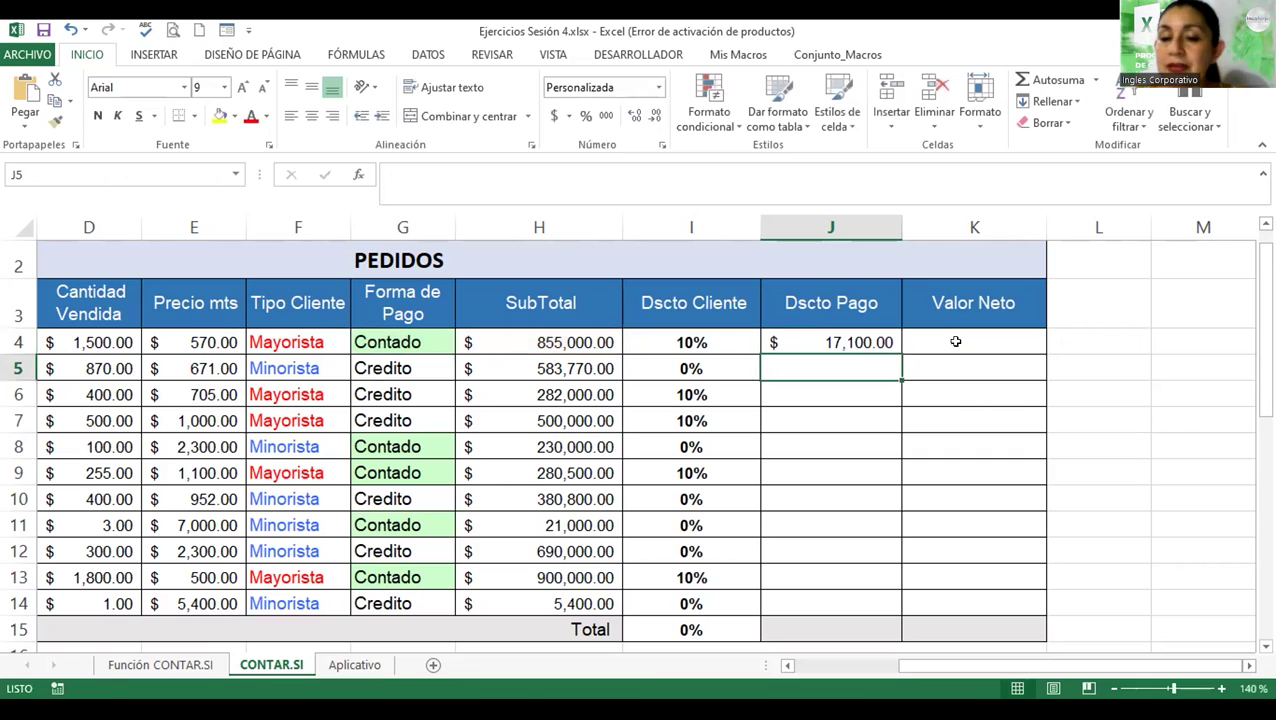
click(813, 343)
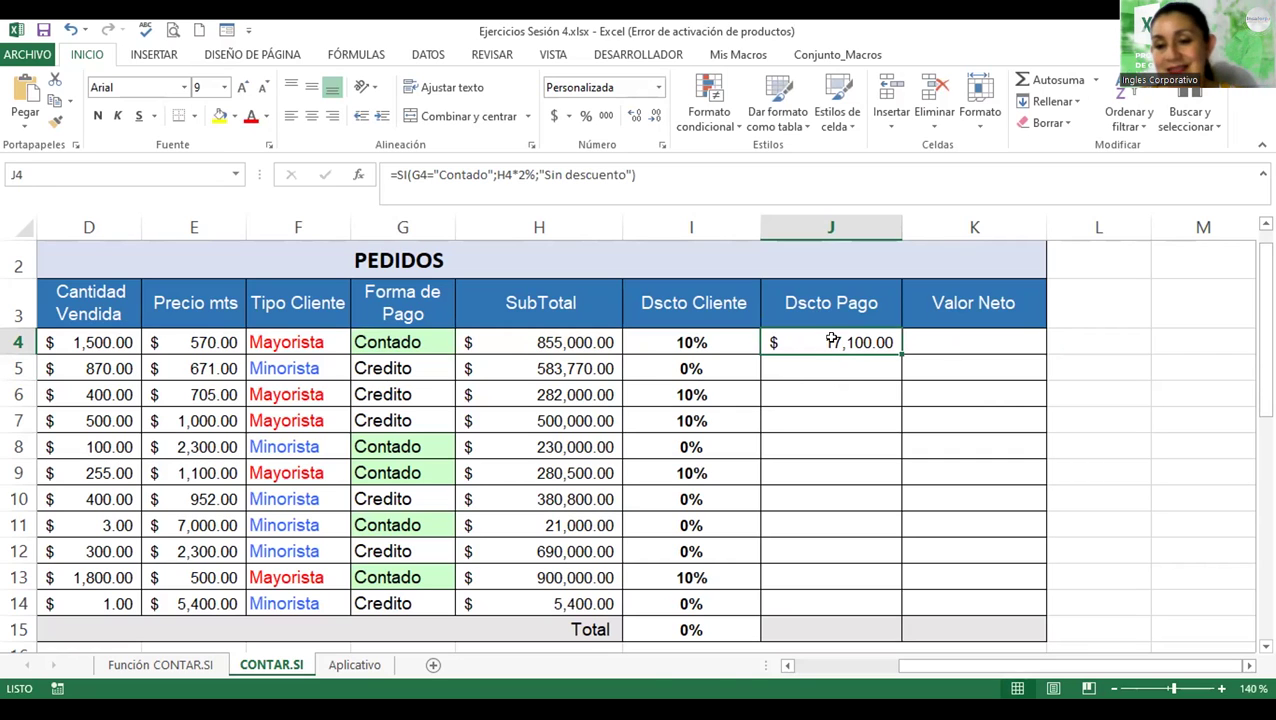
drag(894, 345, 886, 628)
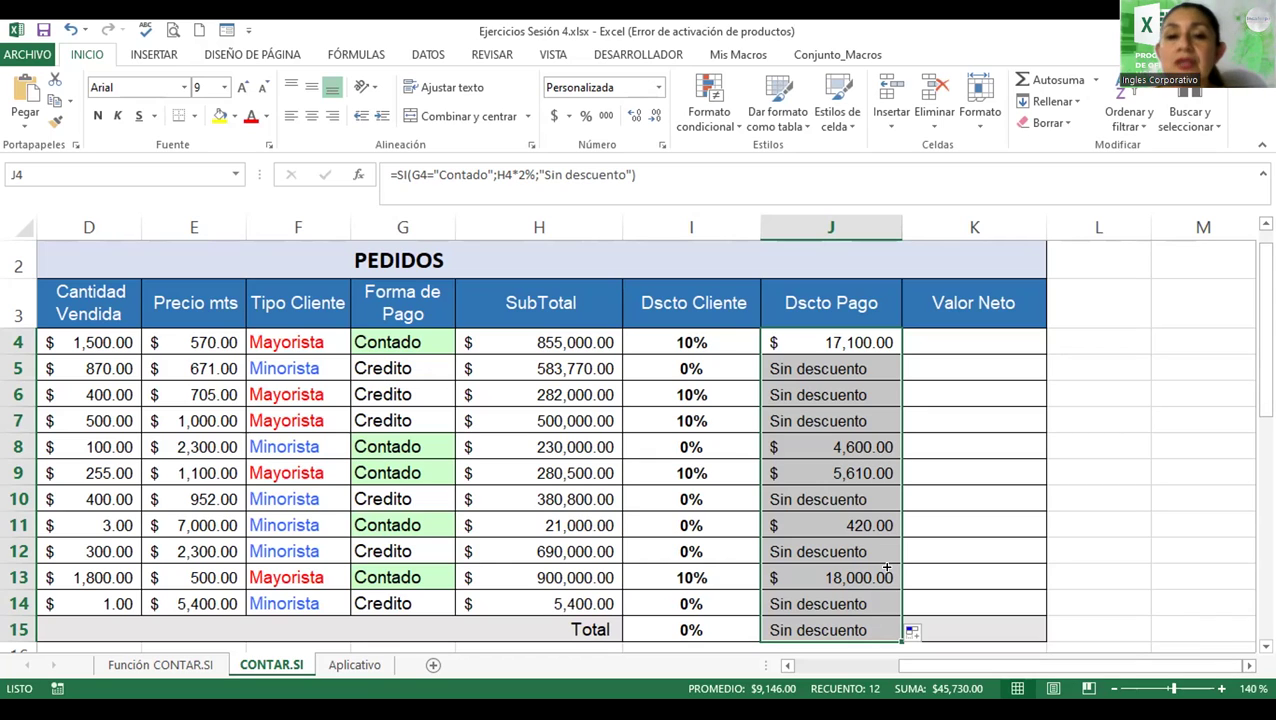
click(845, 336)
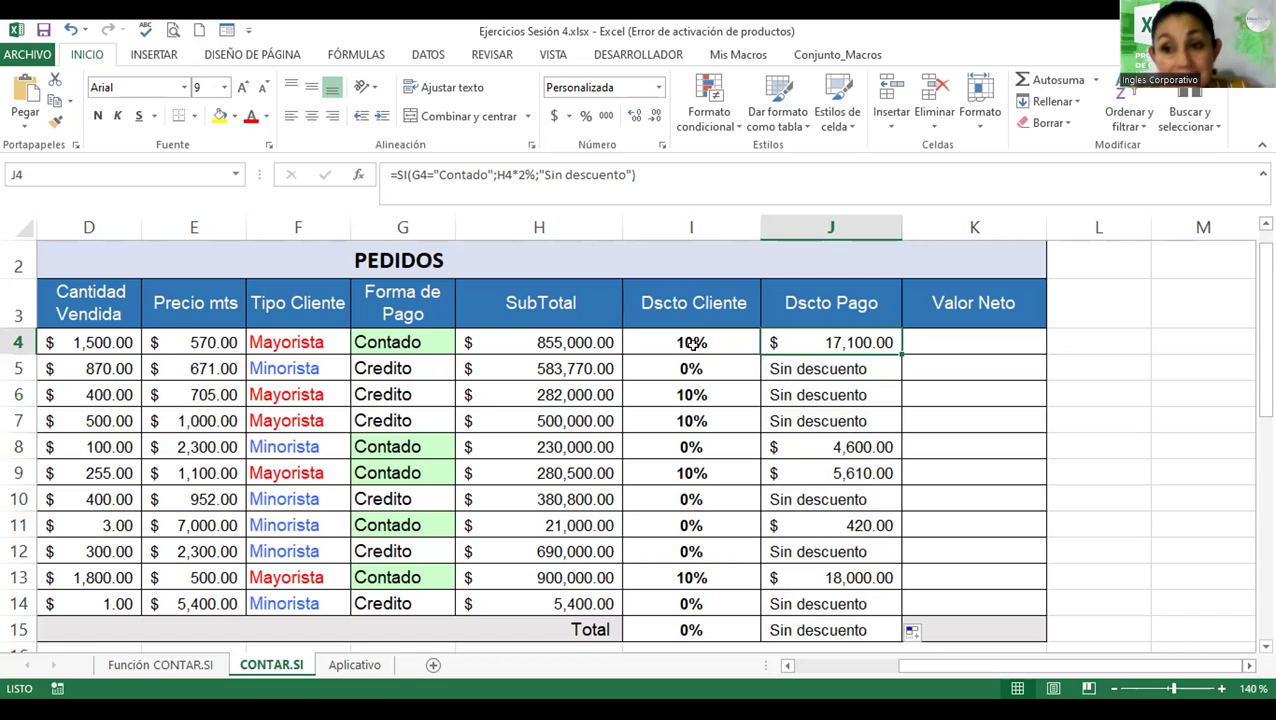
- Change I4's formula to =SI(F4="Mayorista";H4*10%;0) so it returns 10% of SubTotal
click(693, 343)
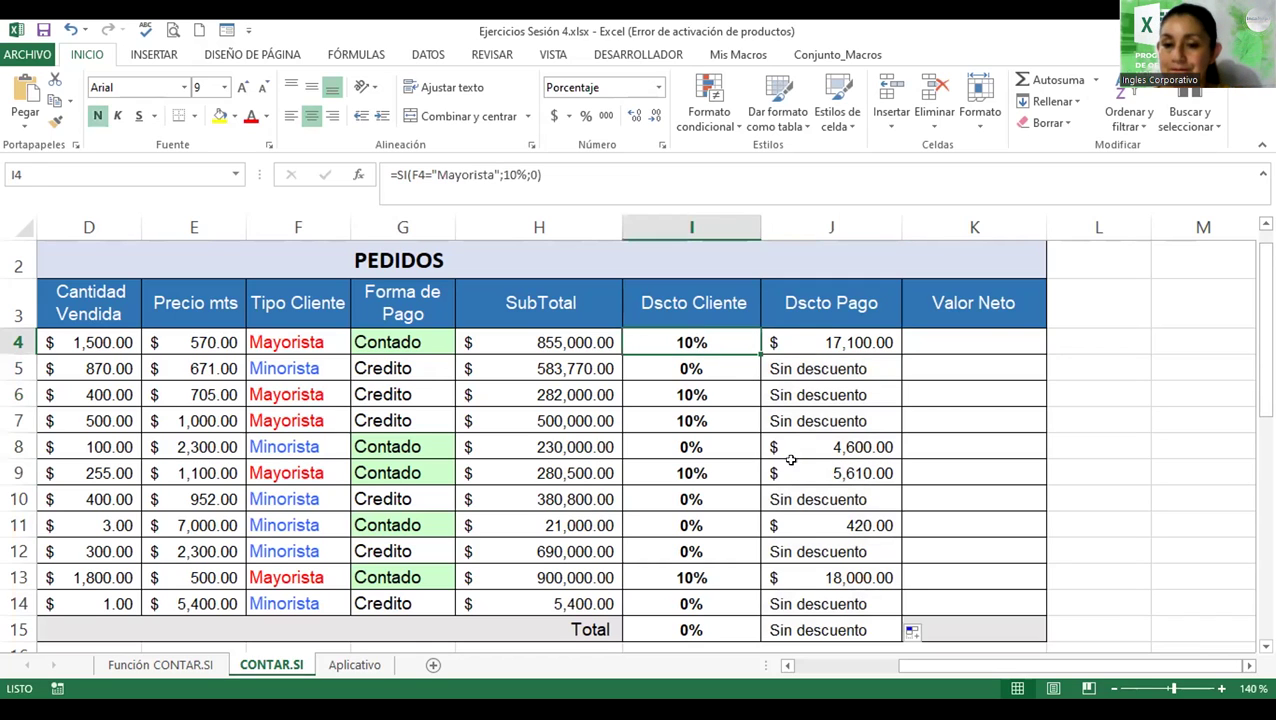
double_click(709, 341)
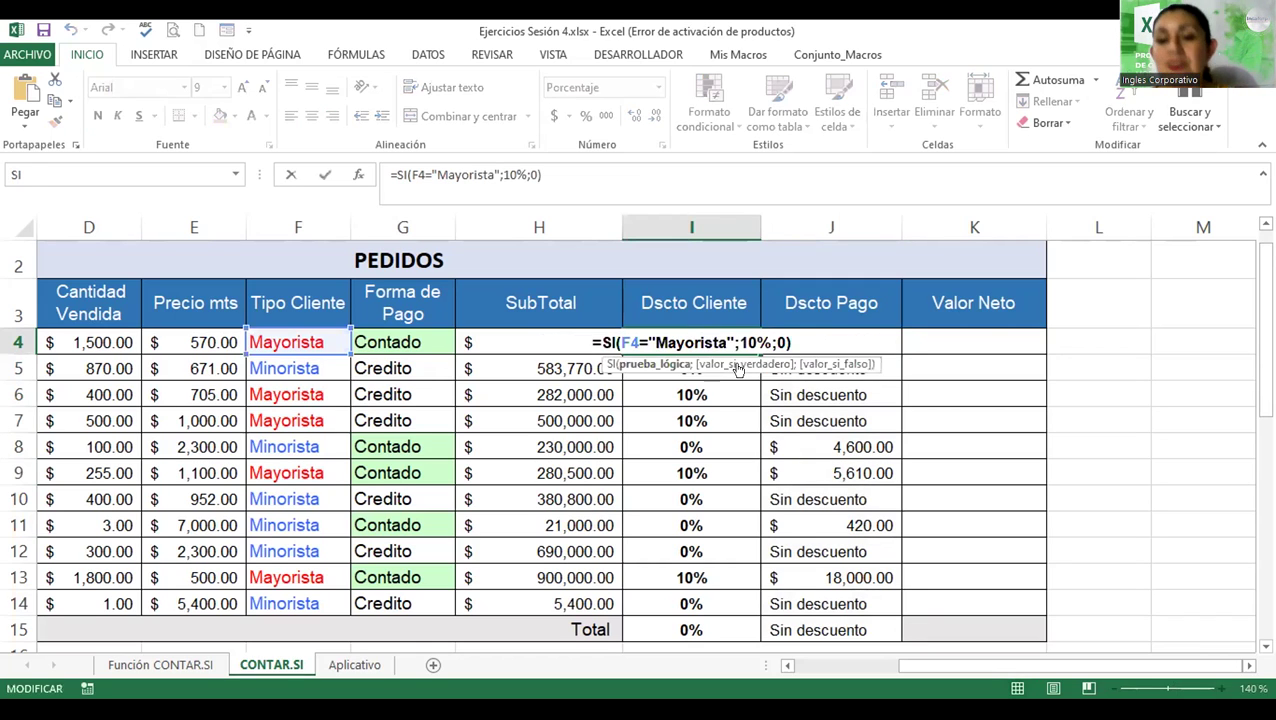
click(739, 341)
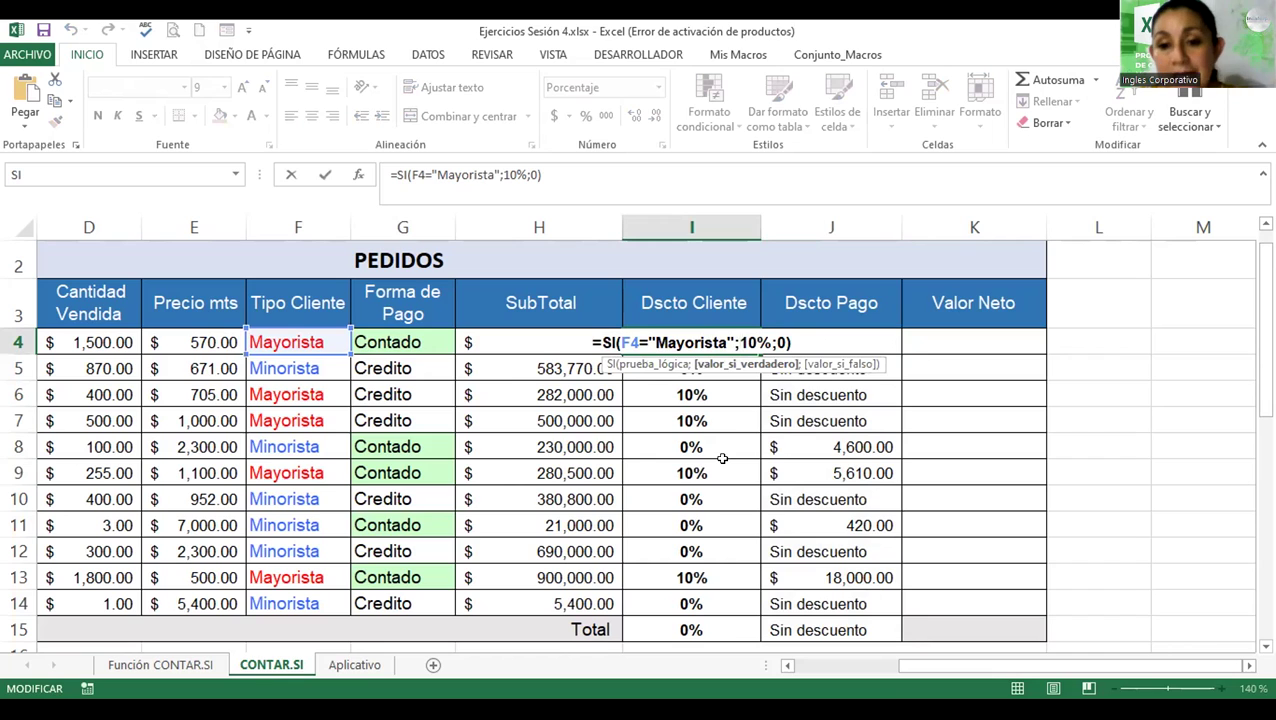
text(H)
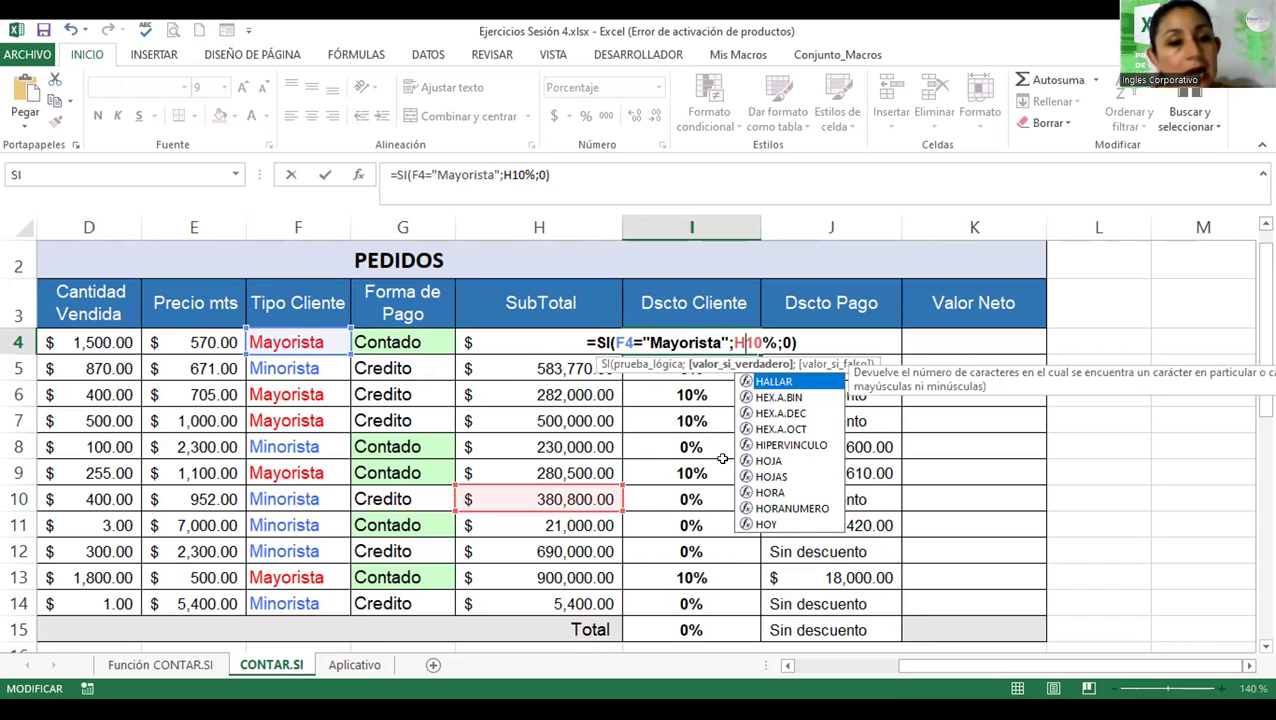
text(4)
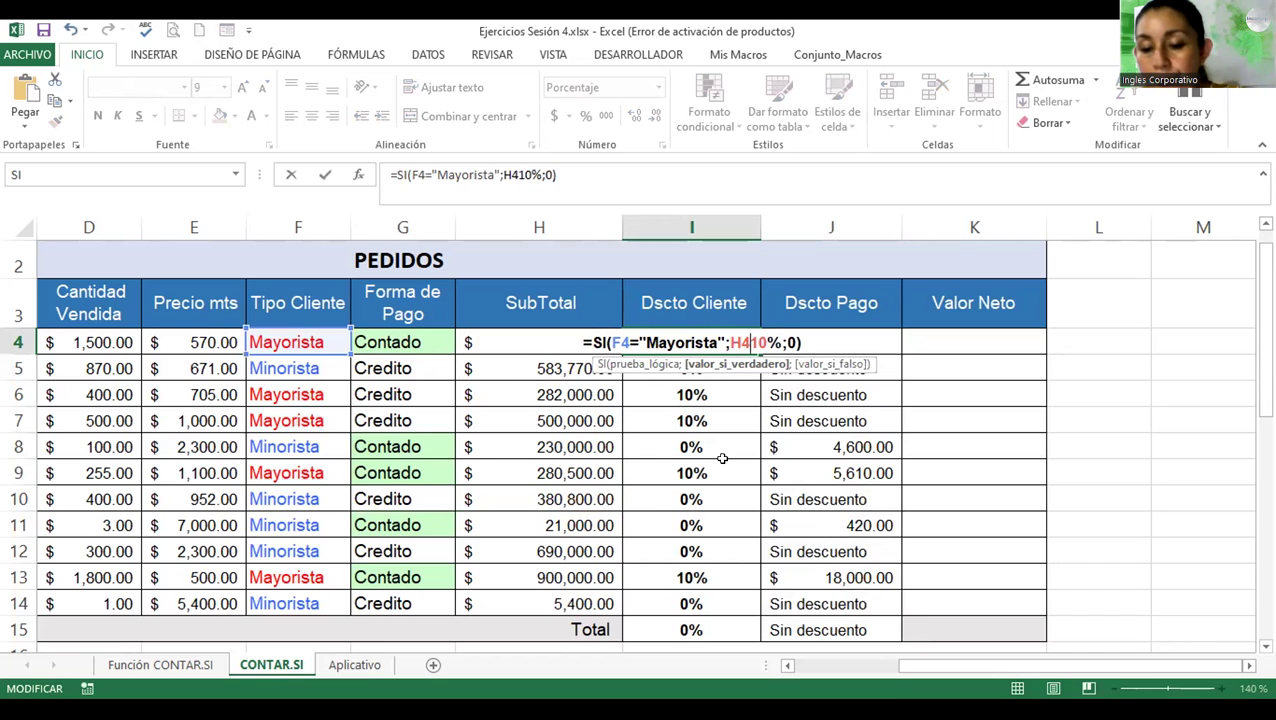
text(*)
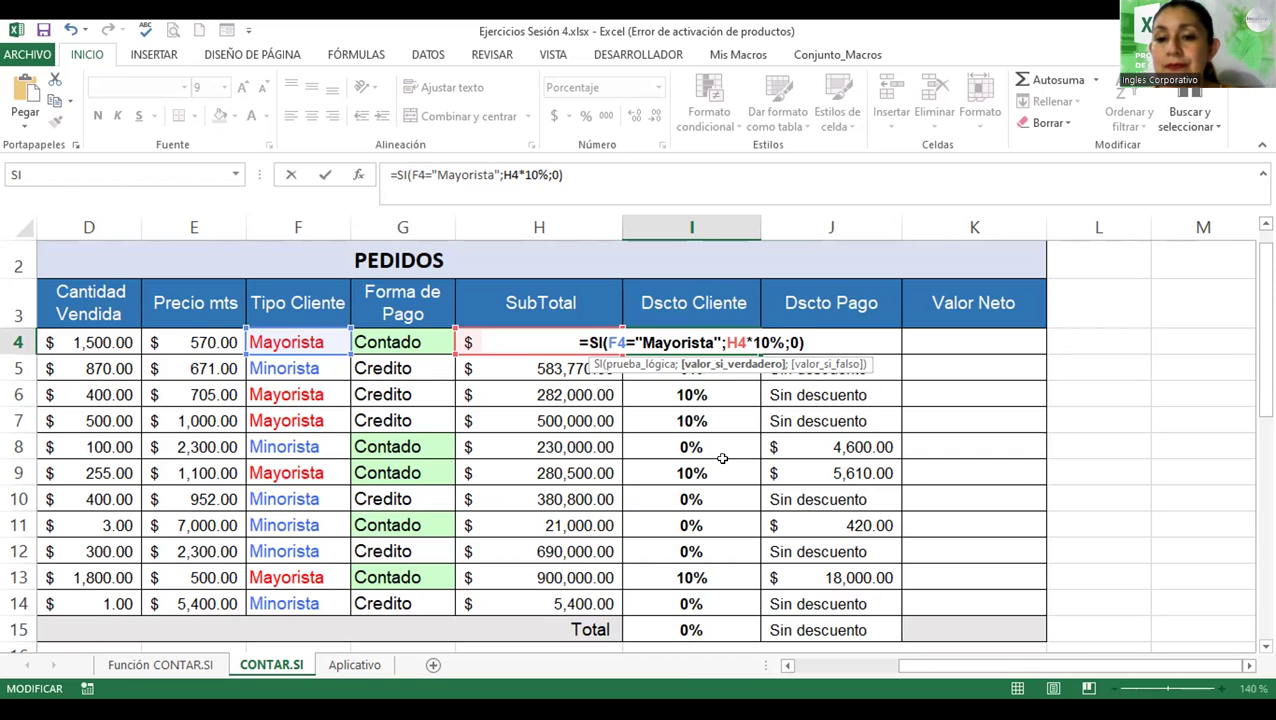
key(Return)
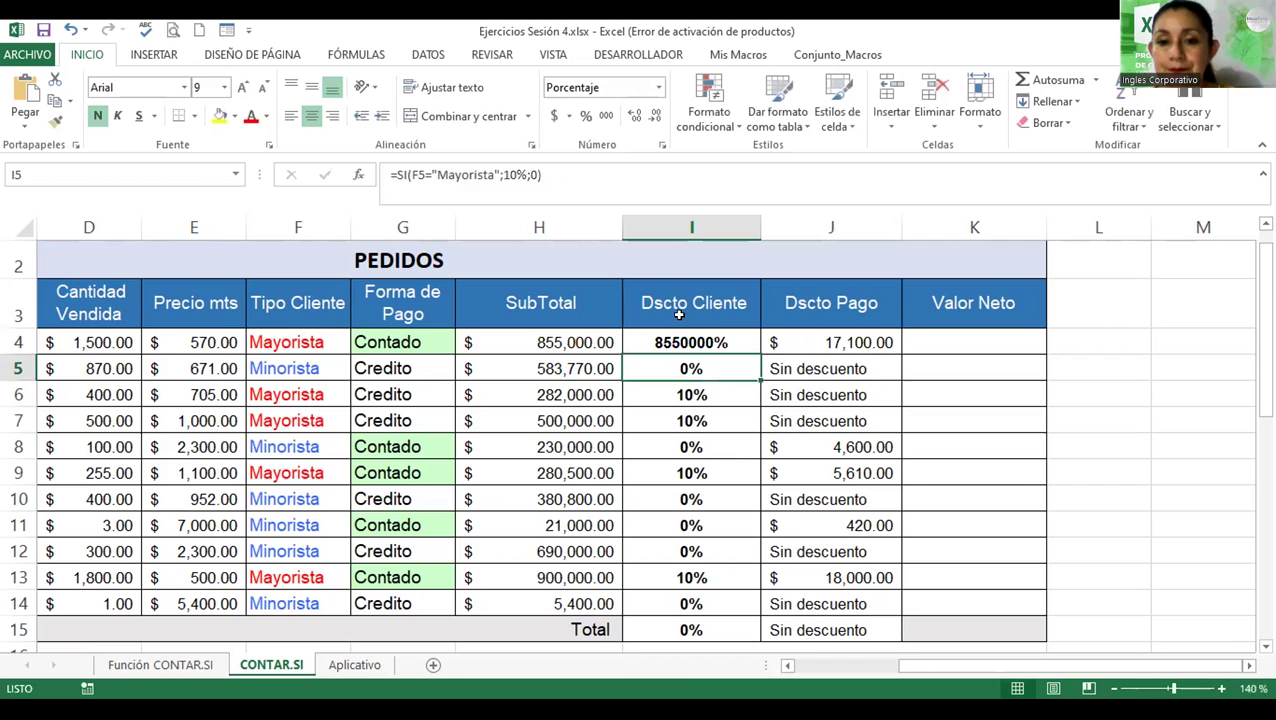
- Reformat I4 from percentage to General, then to Accounting currency
click(676, 338)
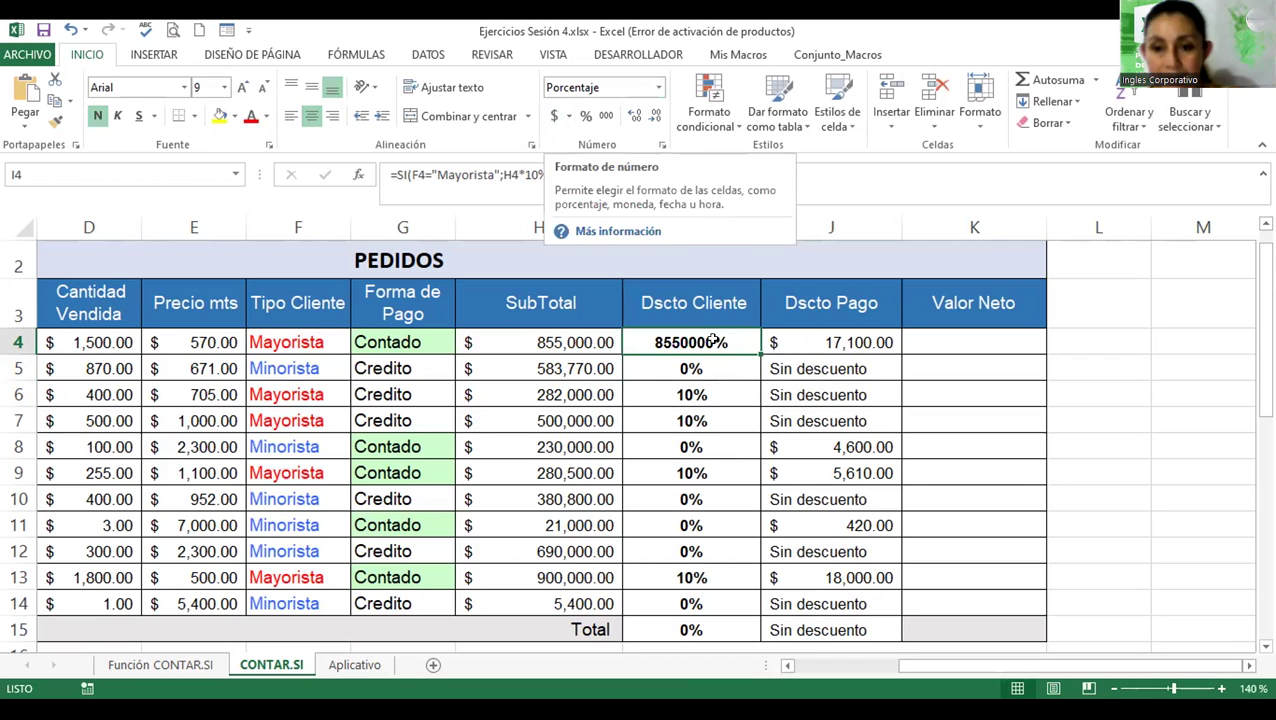
click(658, 88)
click(639, 131)
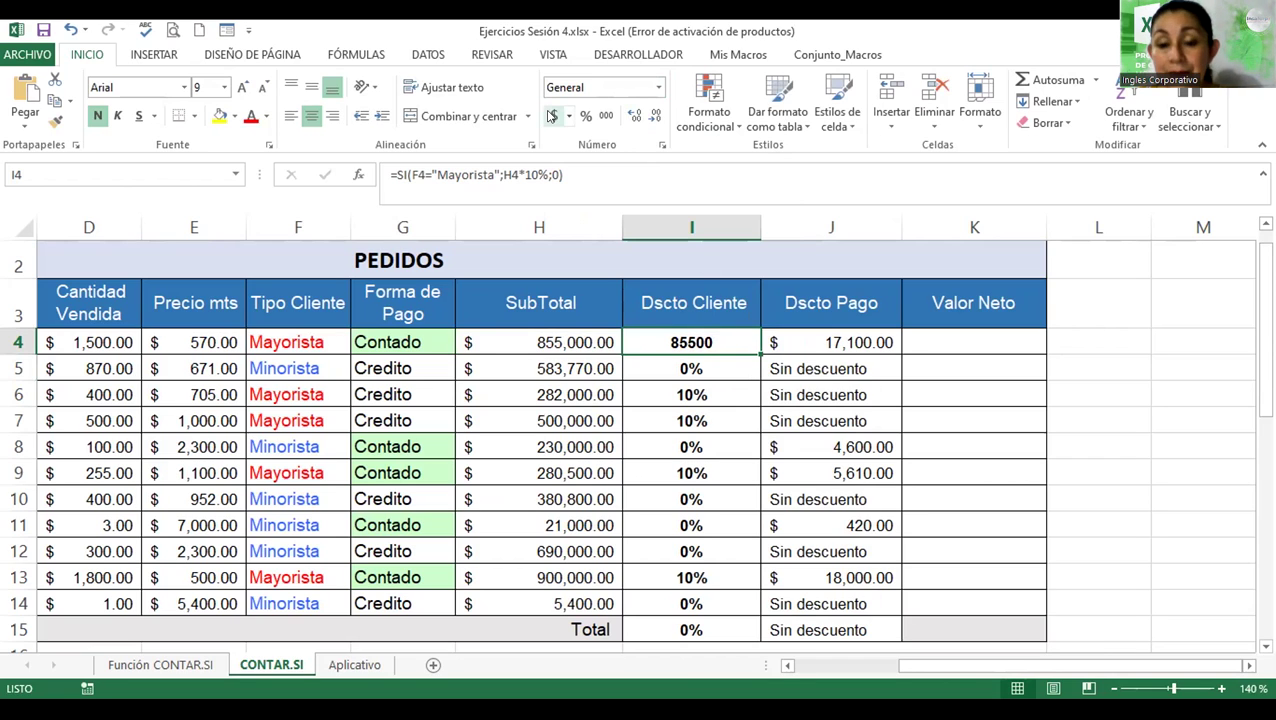
click(551, 116)
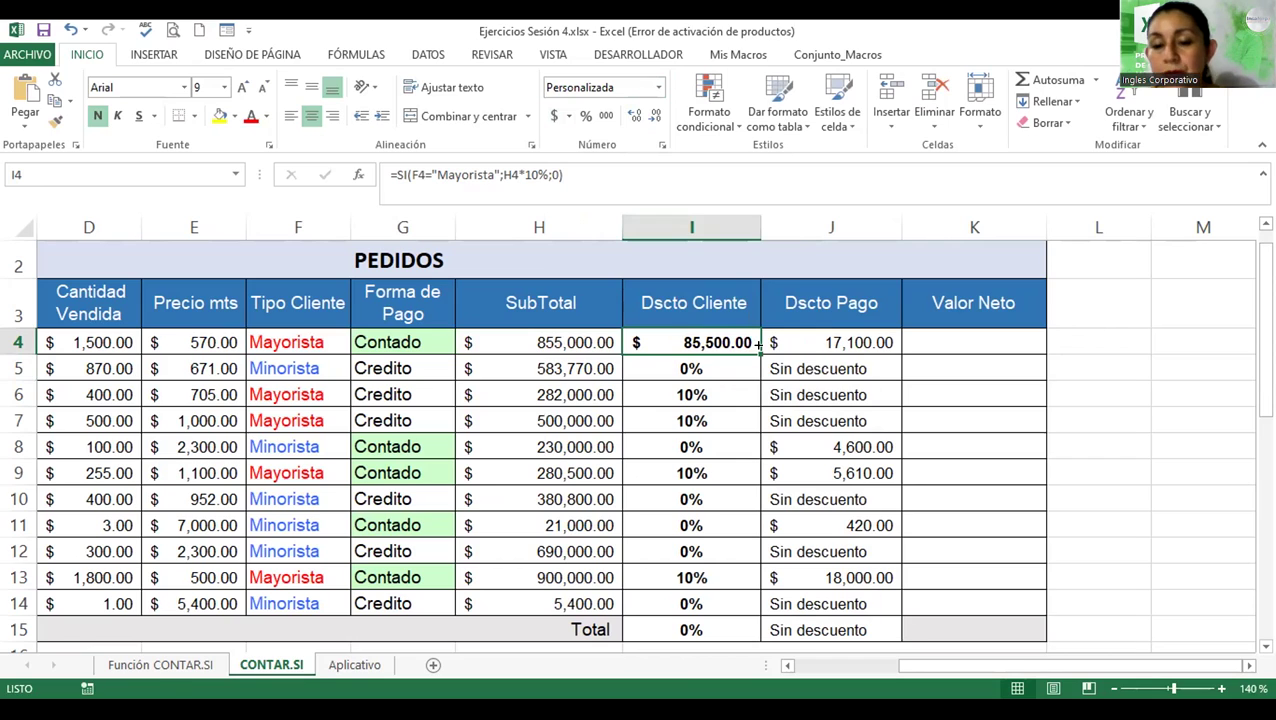
- Copy the I4 formula down the Dscto Cliente column, then clear I15 and J15
drag(758, 343, 726, 570)
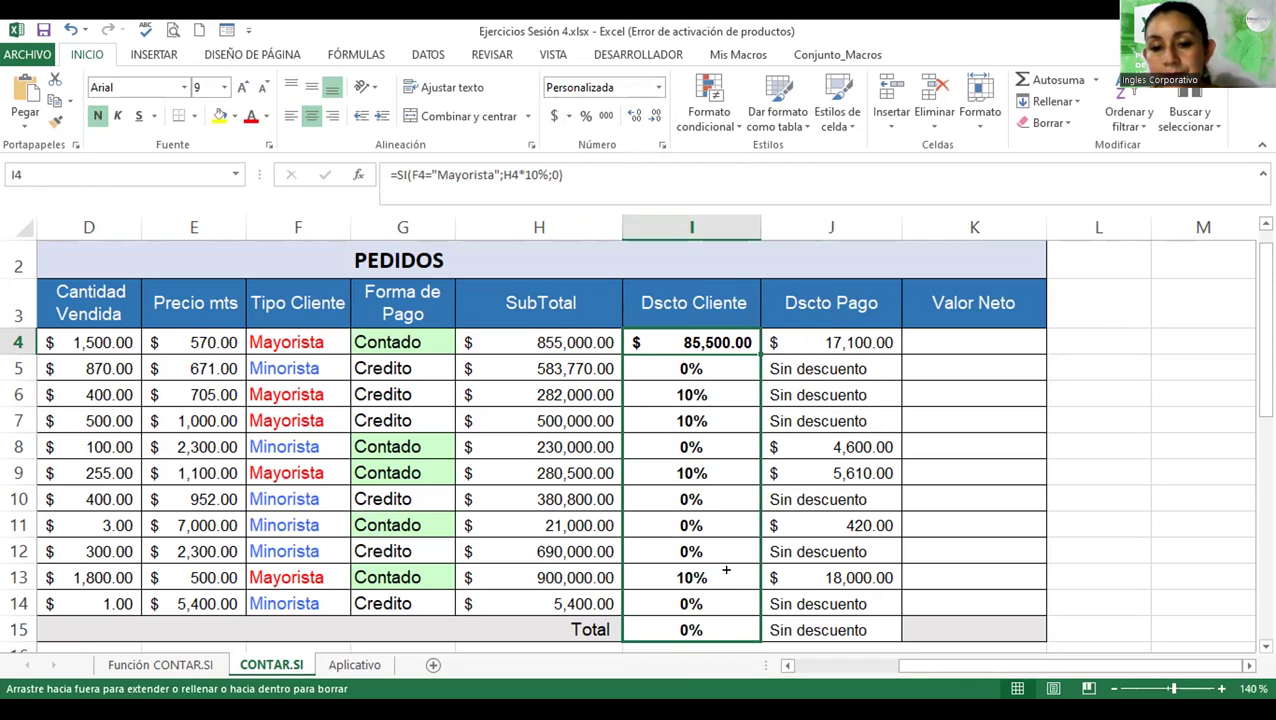
drag(726, 570, 726, 630)
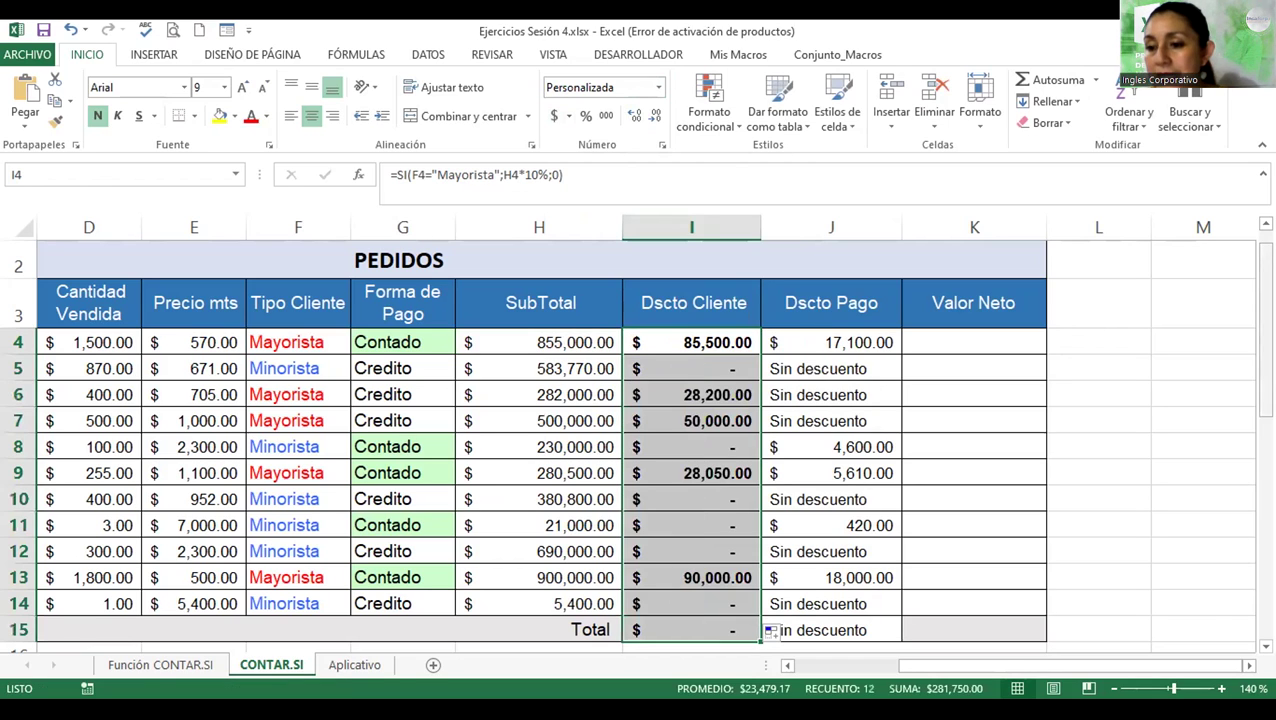
scroll(661, 483, down, 2)
click(661, 483)
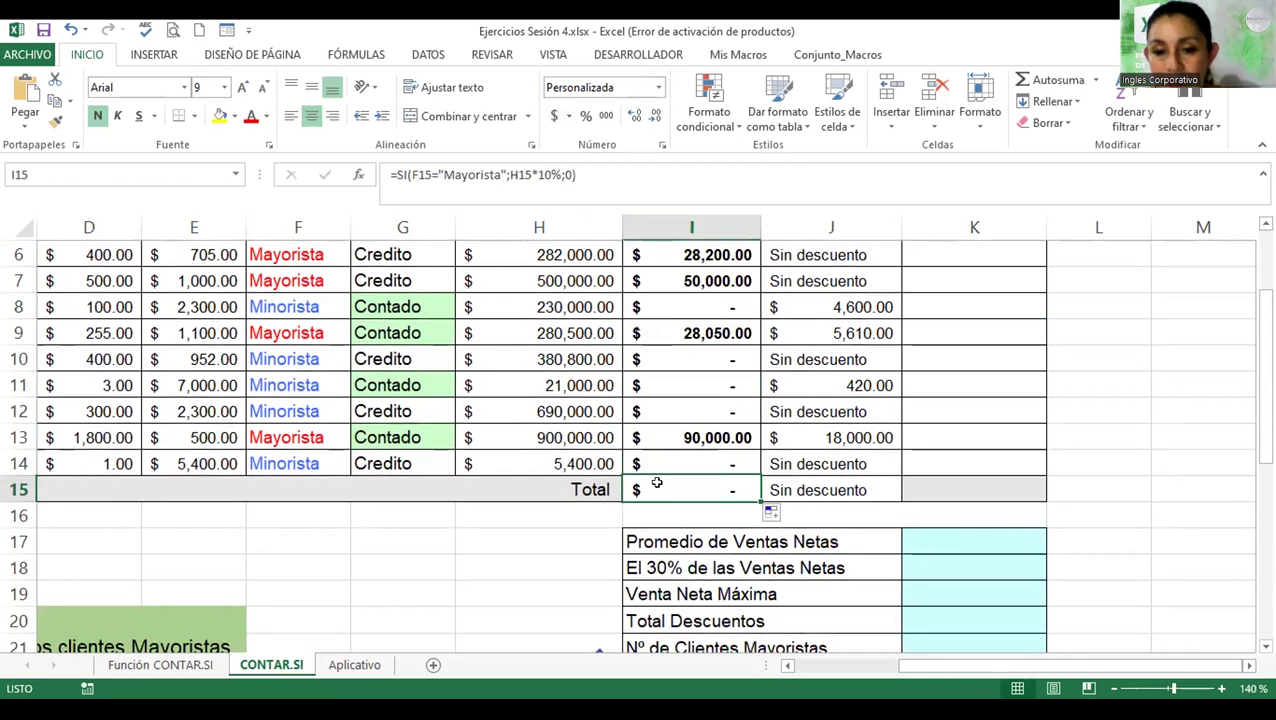
key(Delete)
click(800, 479)
key(Delete)
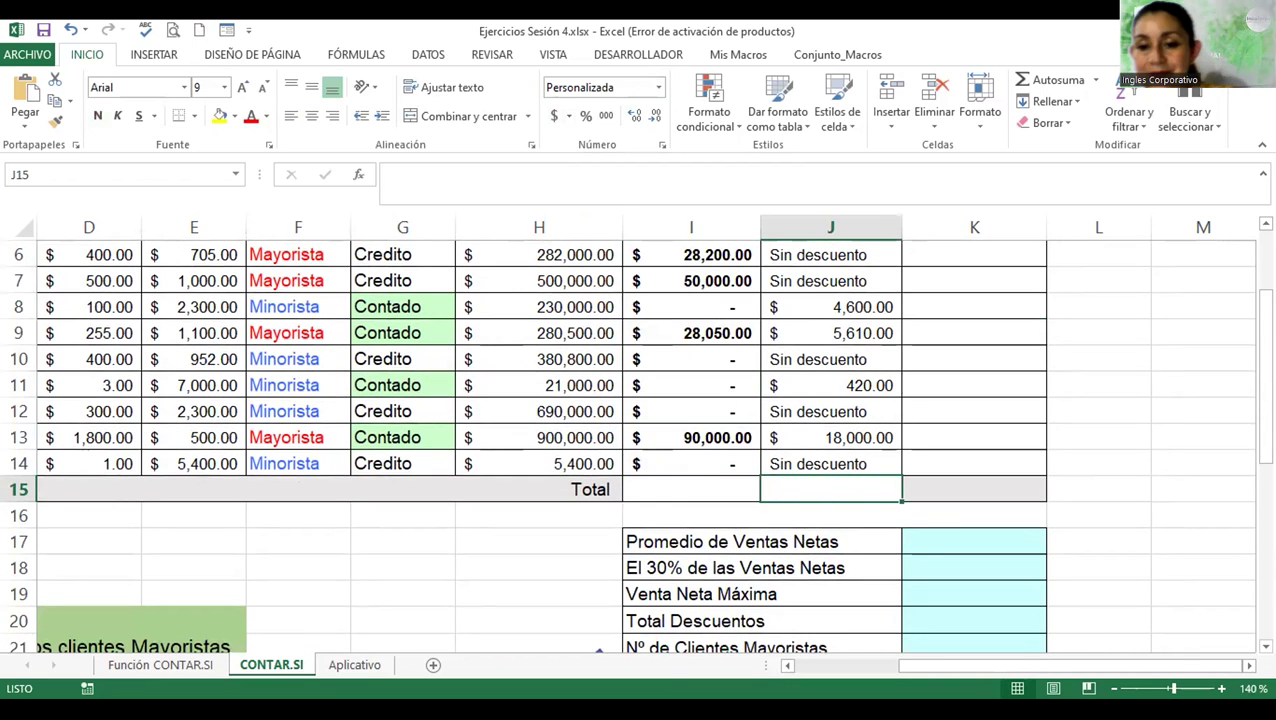
scroll(698, 380, up, 2)
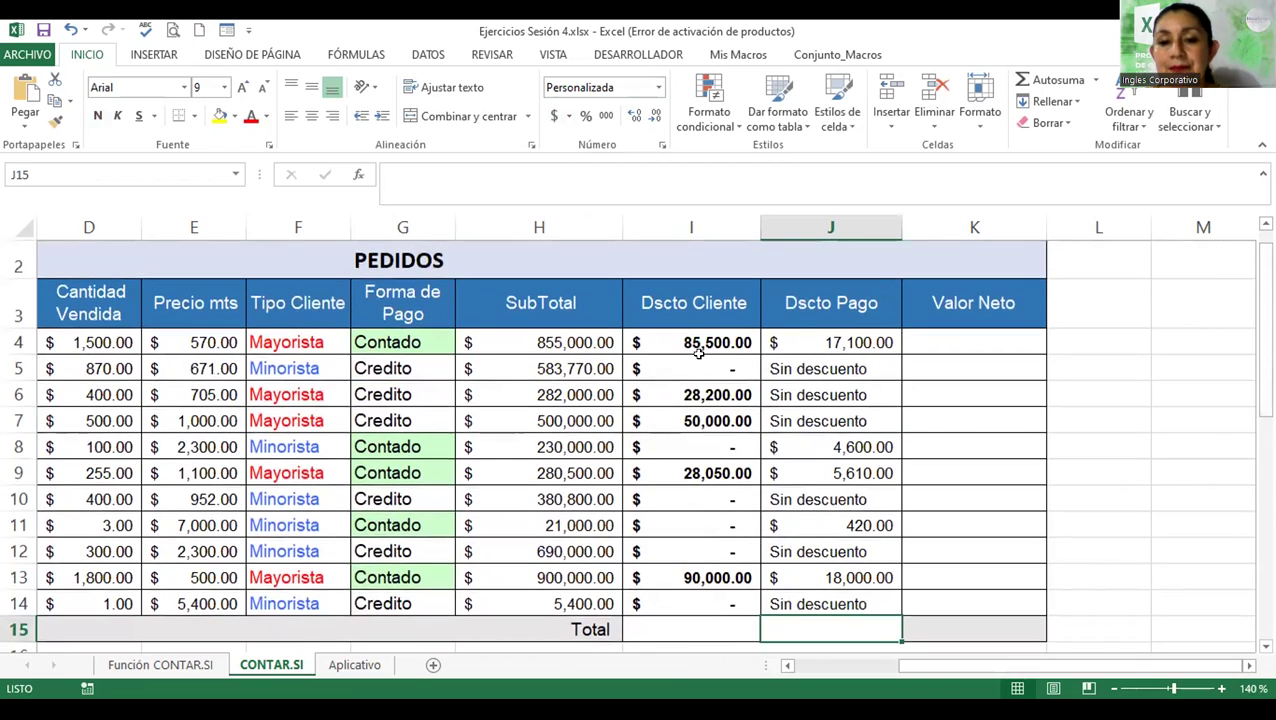
click(698, 366)
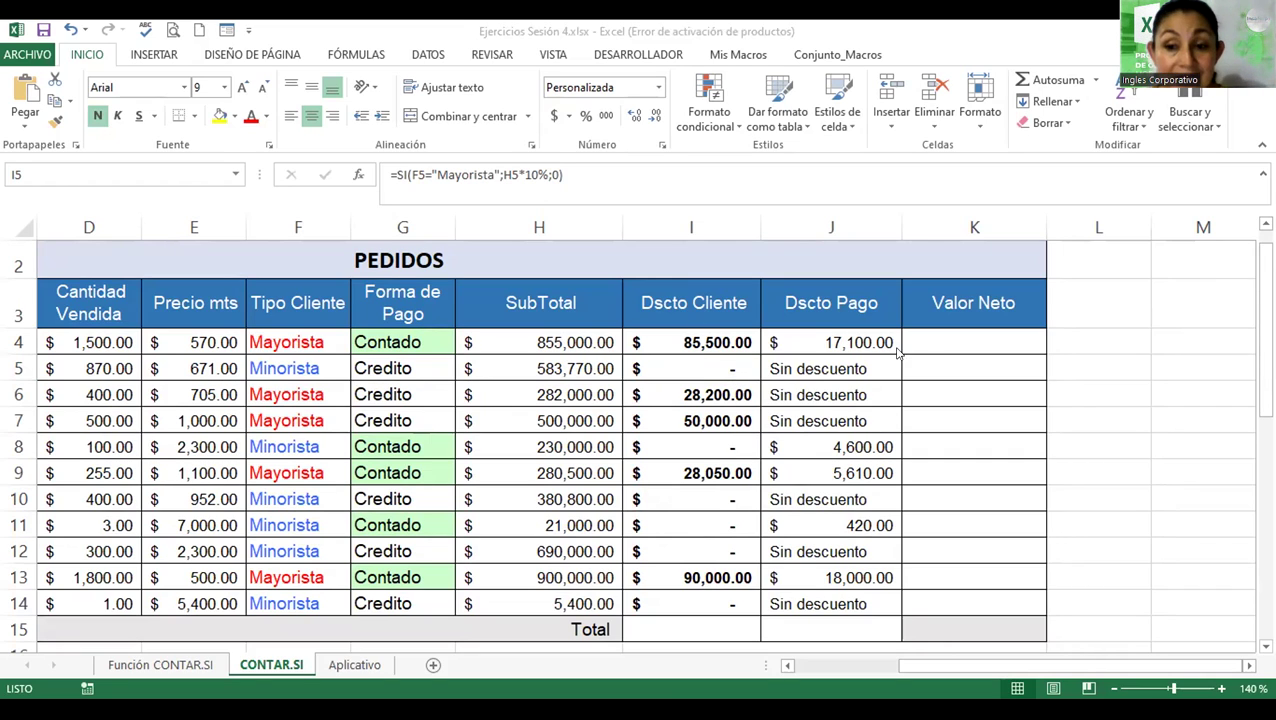
click(963, 339)
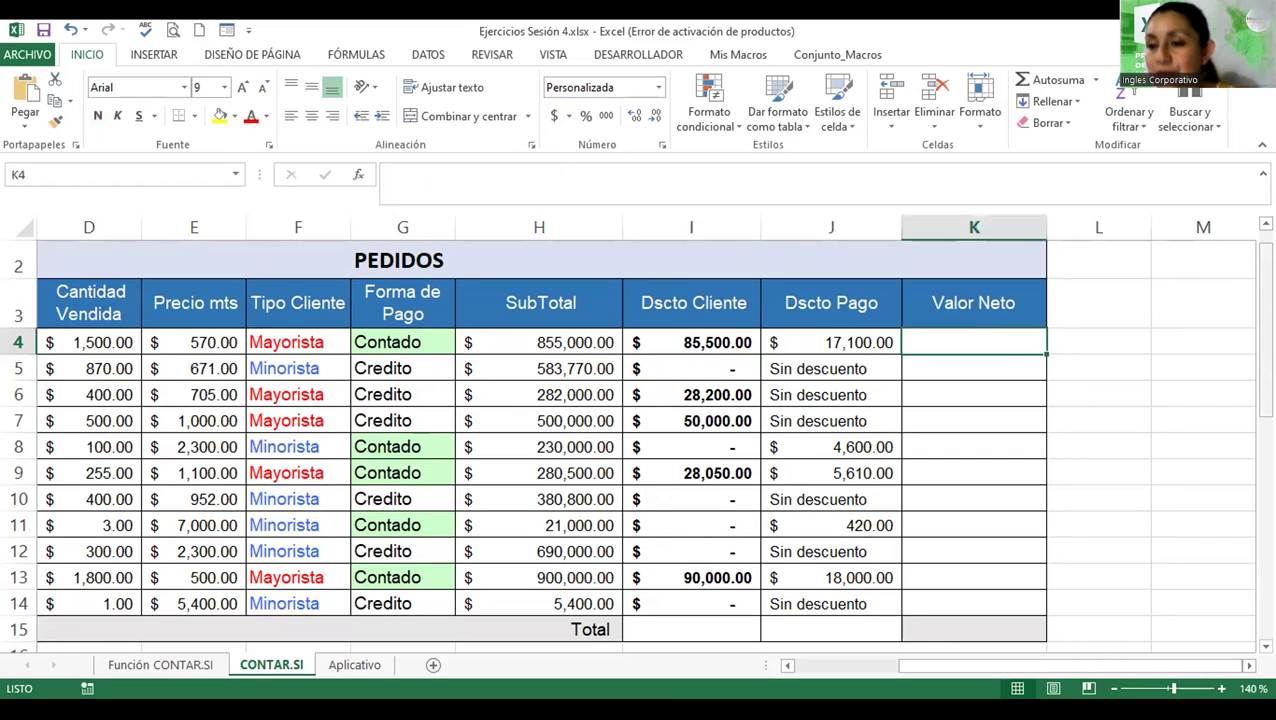
scroll(640, 440, down, 1)
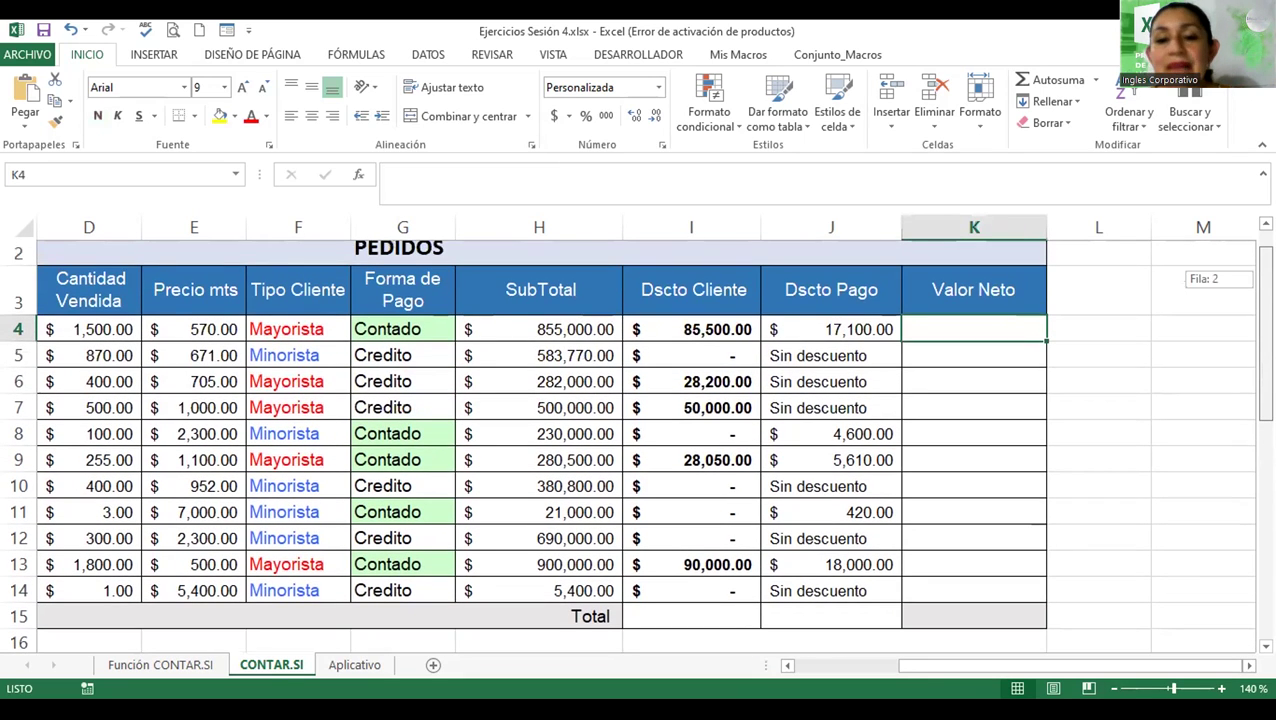
scroll(640, 440, up, 1)
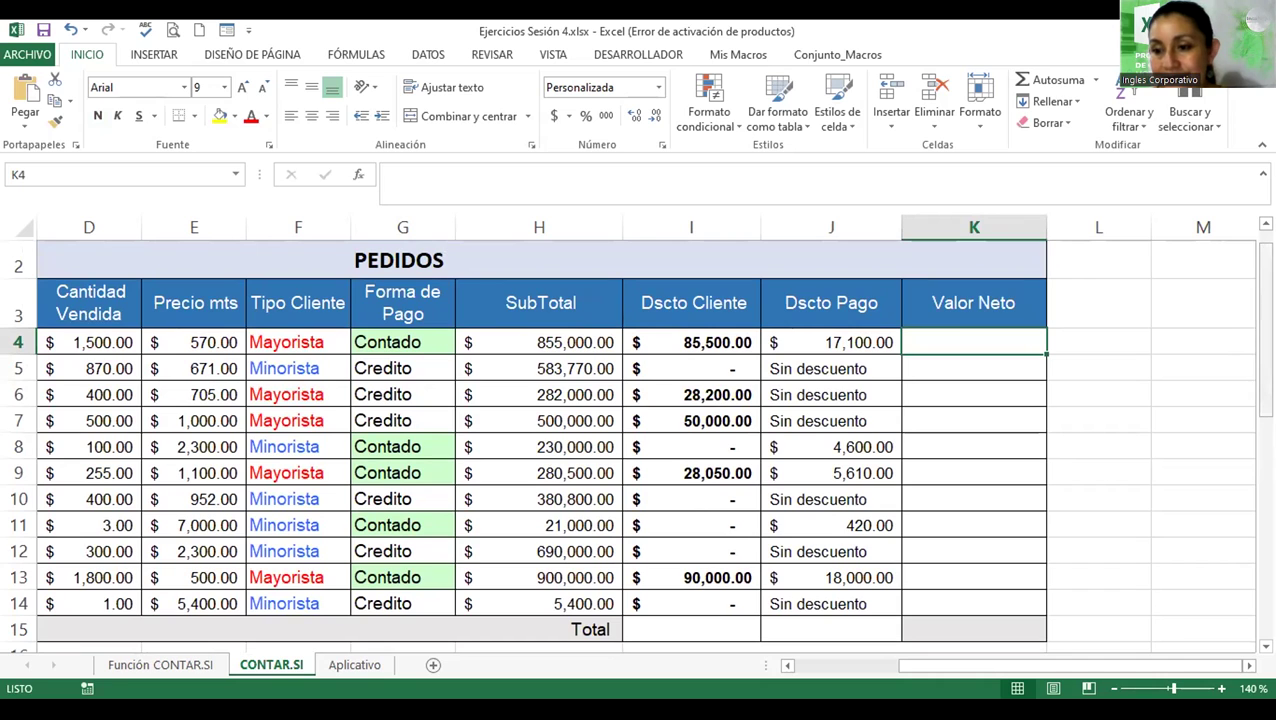
scroll(640, 440, down, 4)
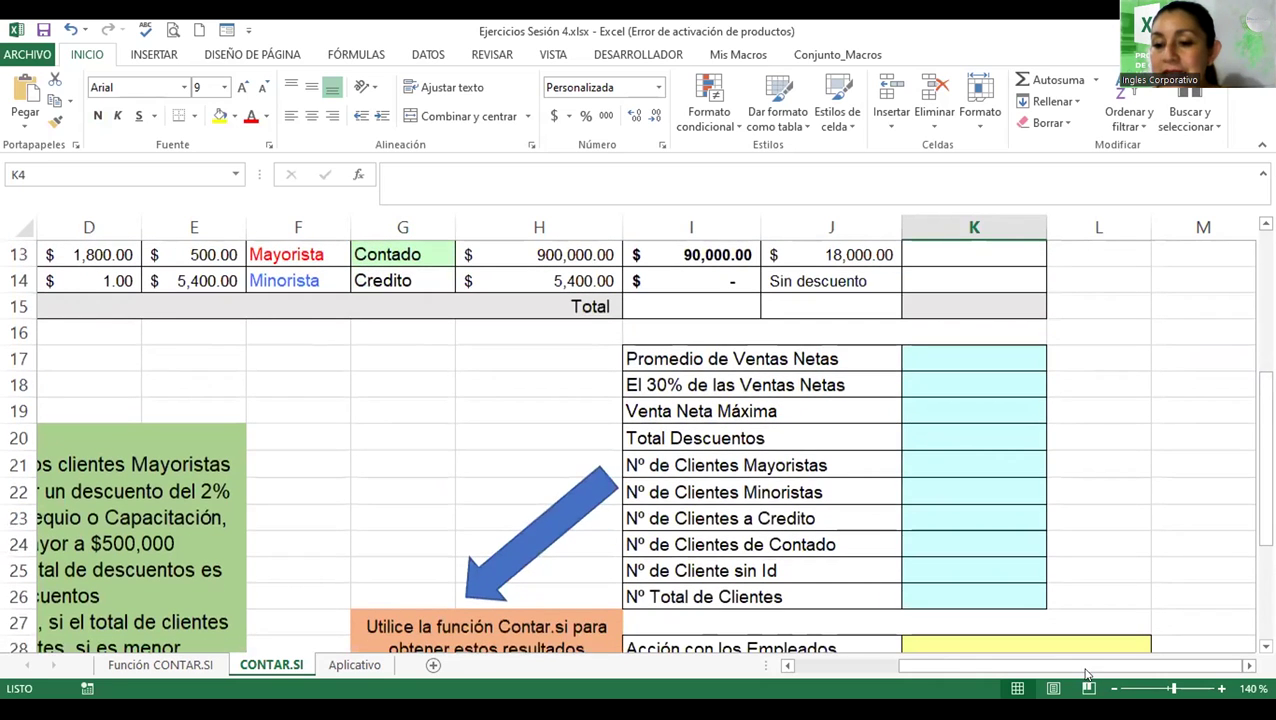
drag(1092, 669, 1010, 669)
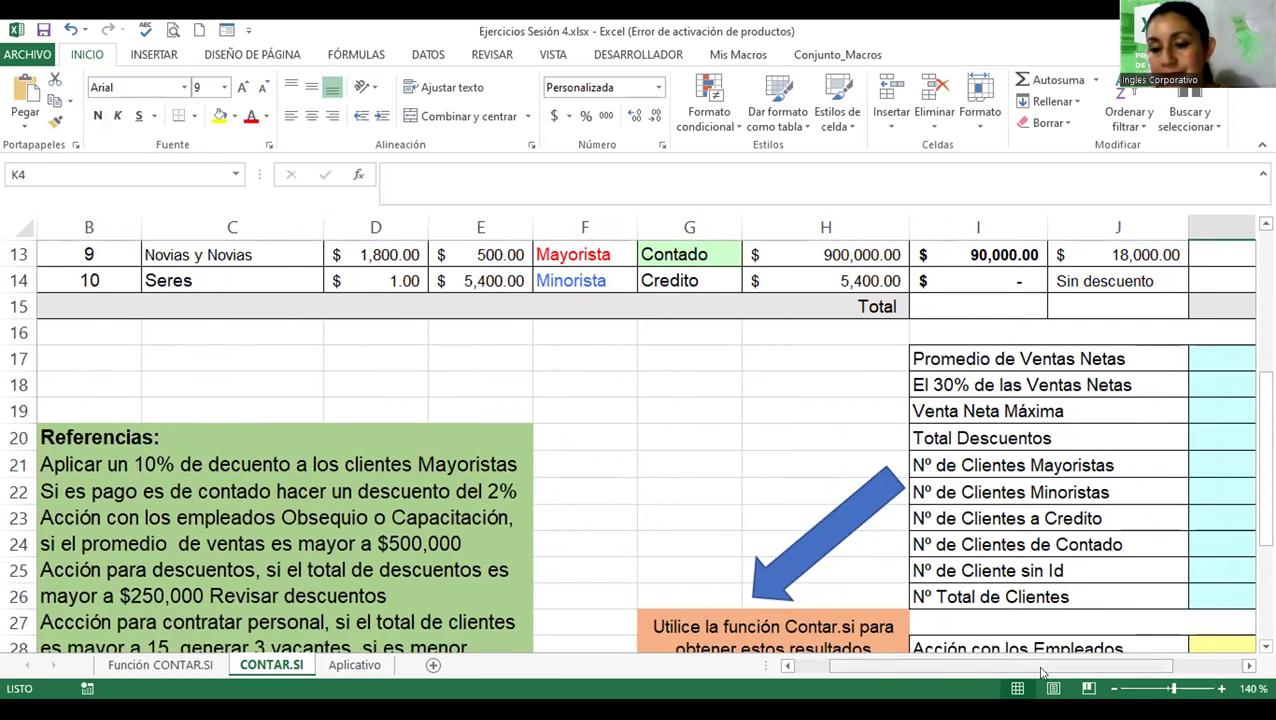
drag(1040, 670, 1110, 669)
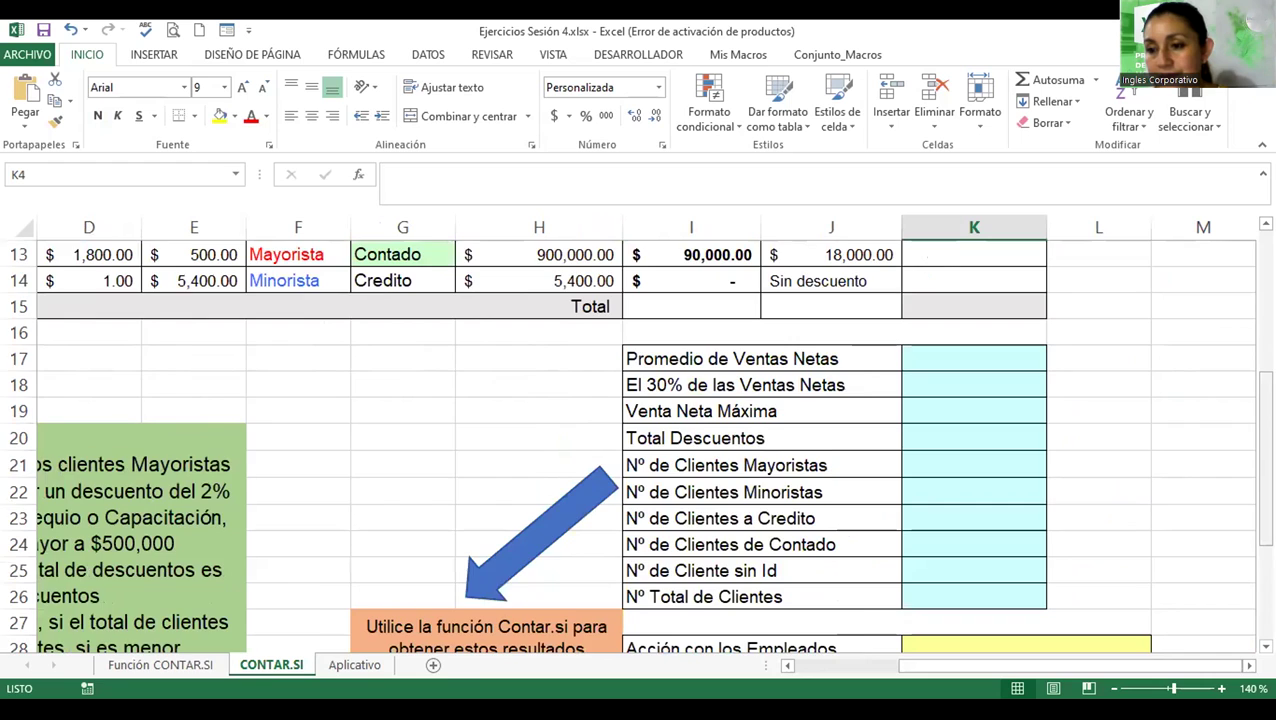
scroll(982, 356, up, 4)
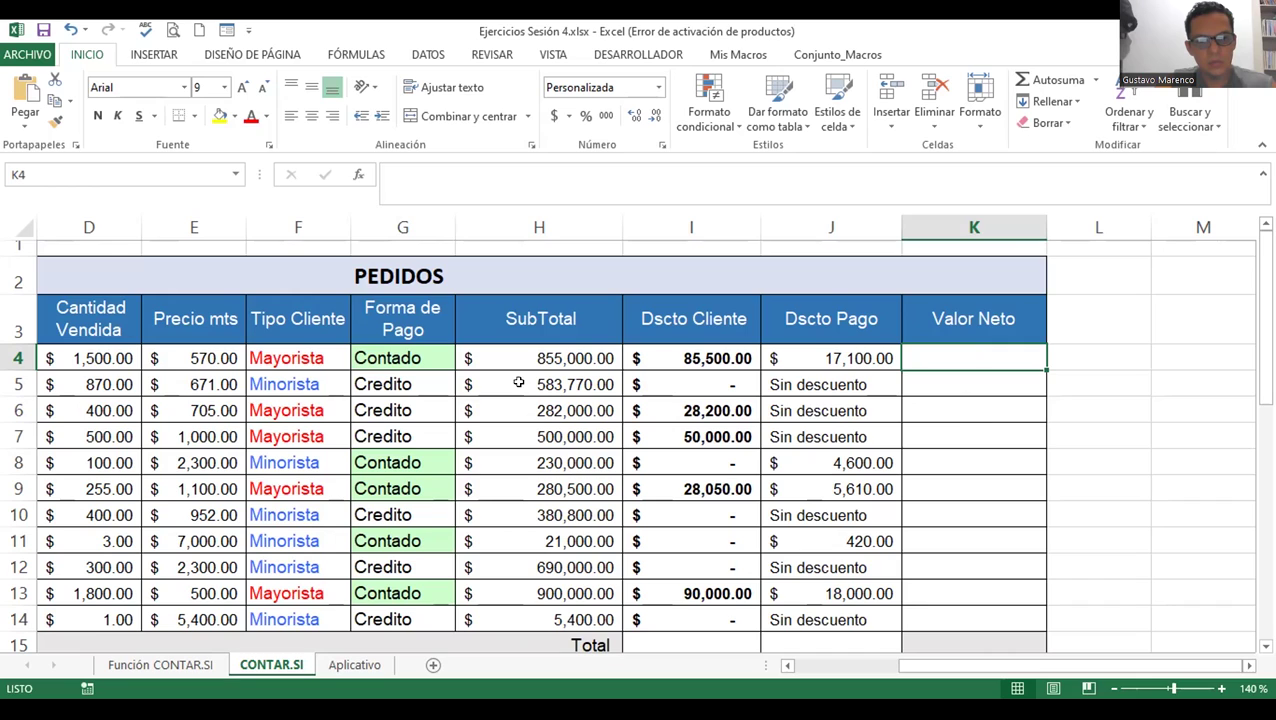
- Begin an =H4-J4 net value formula in K4, then cancel it with Esc
text(=)
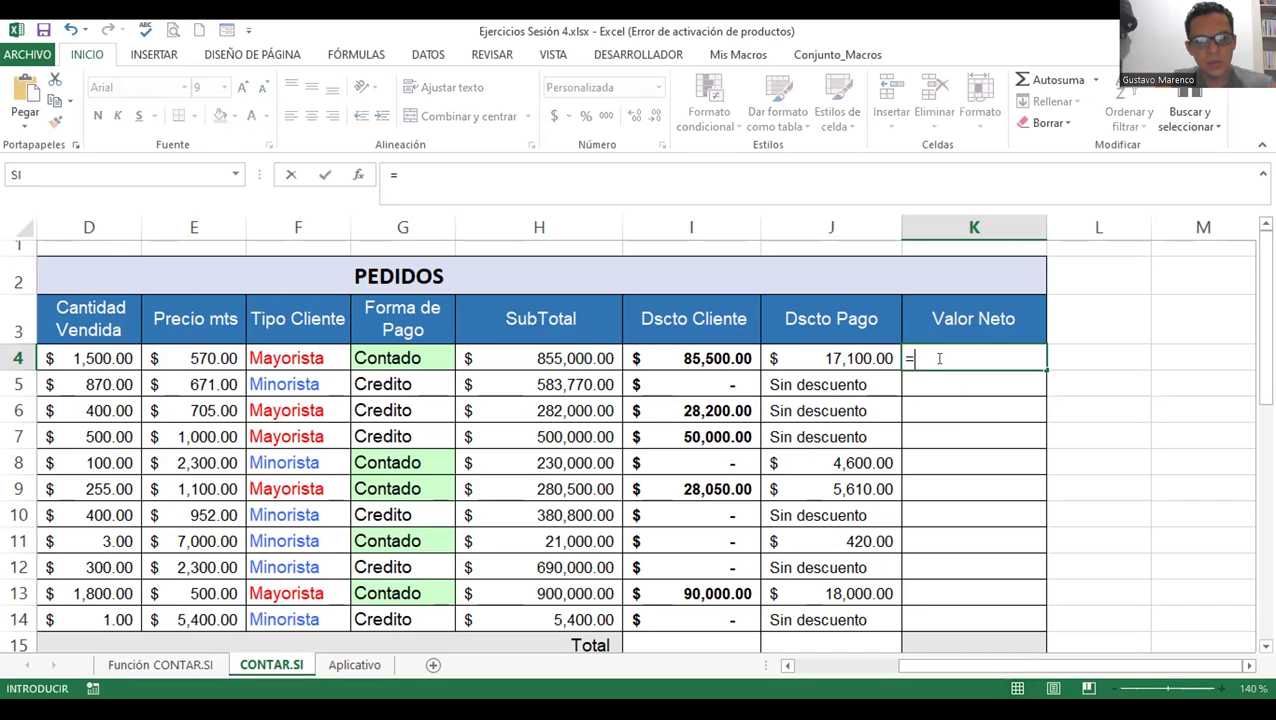
click(502, 358)
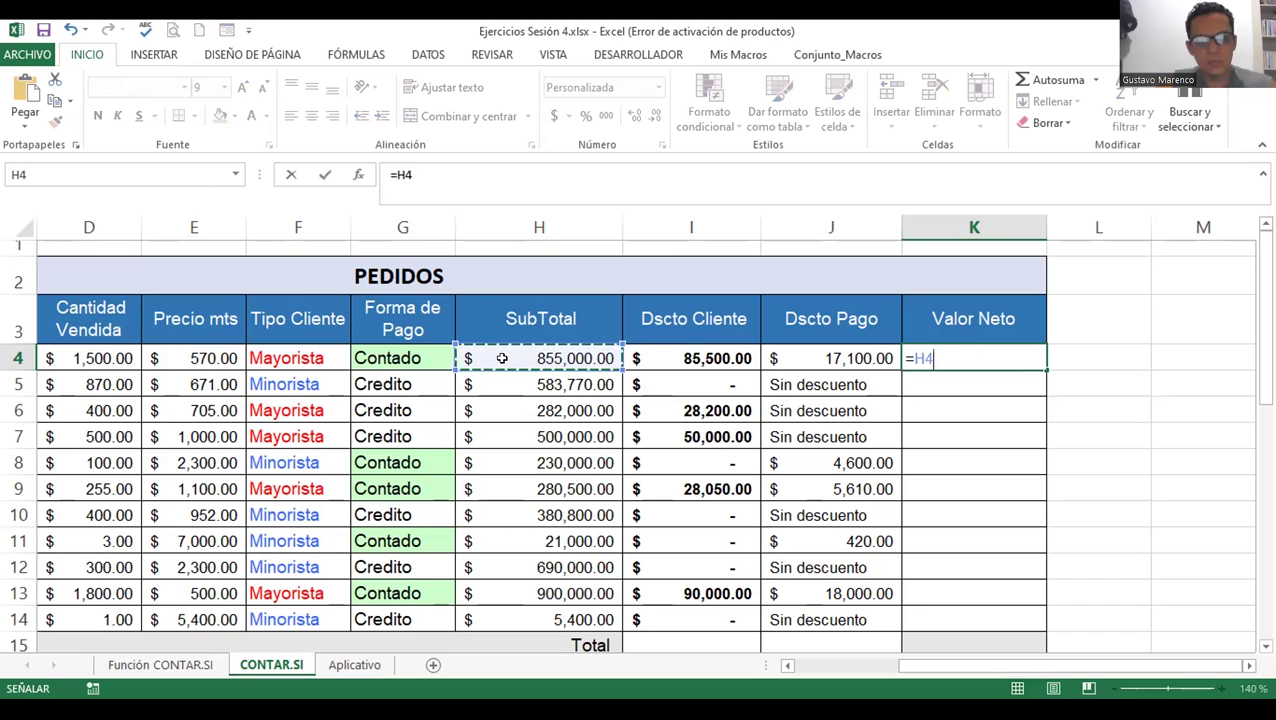
text(-)
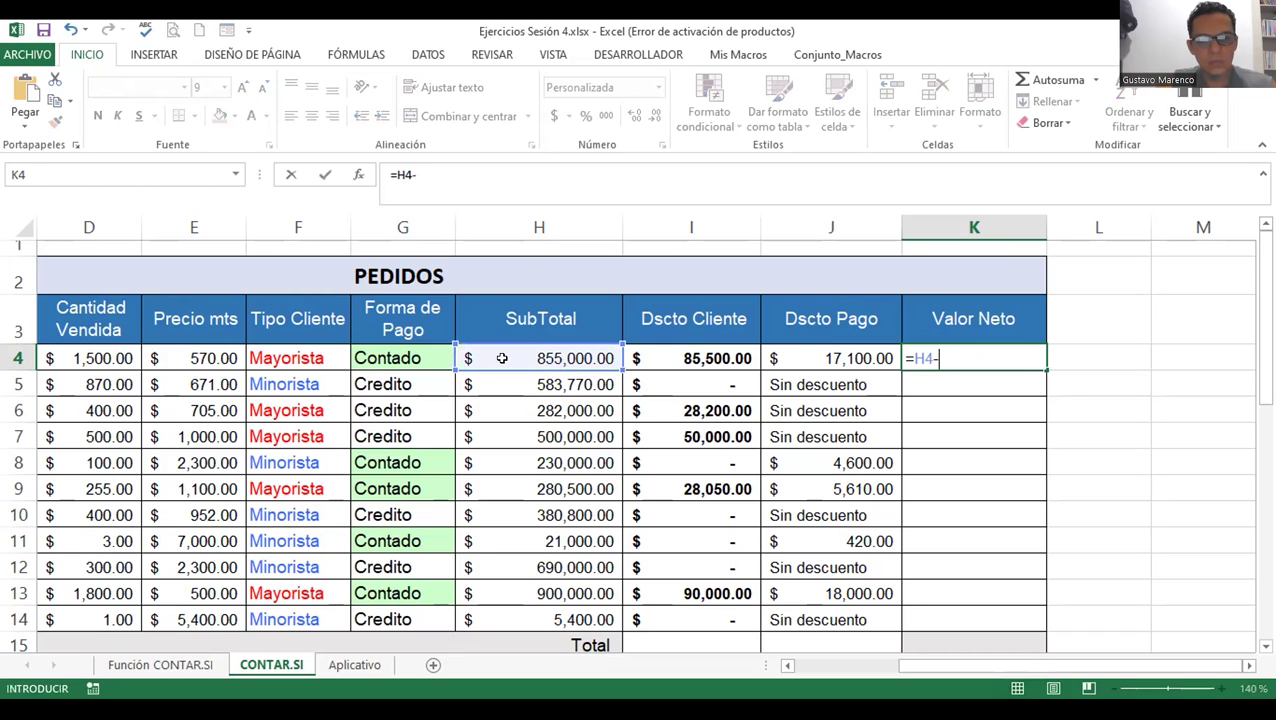
click(802, 353)
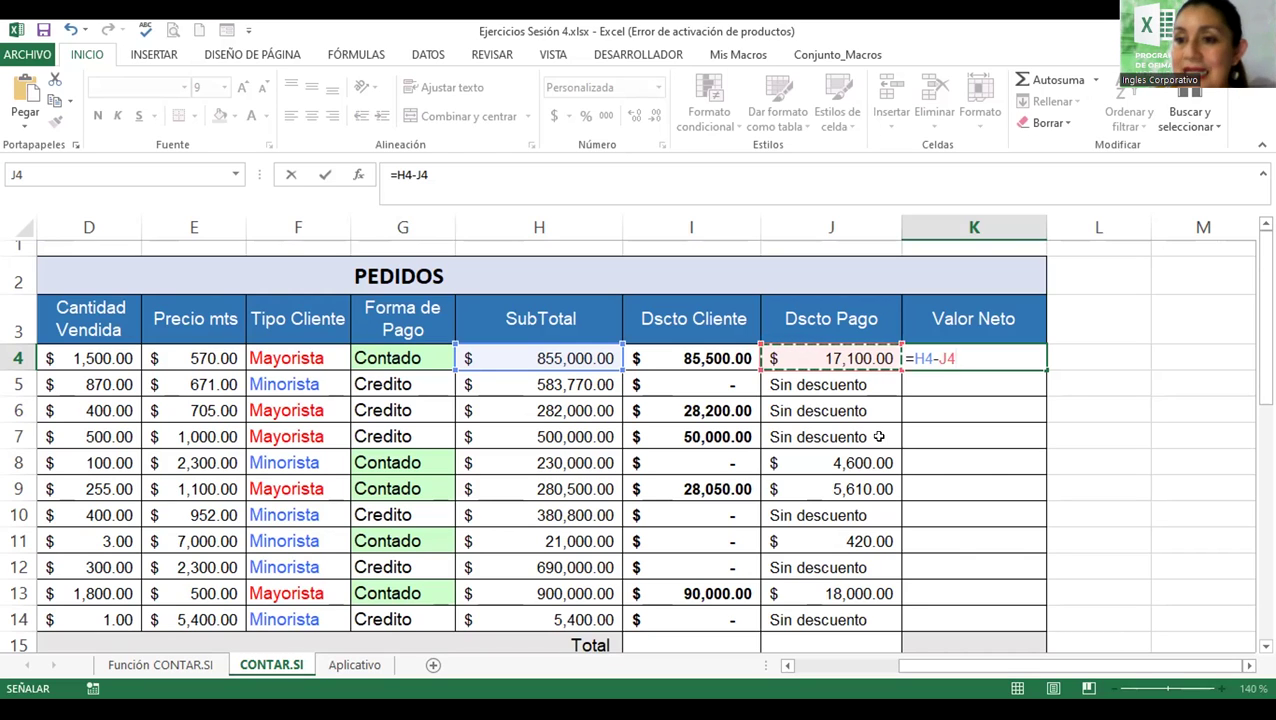
key(Escape)
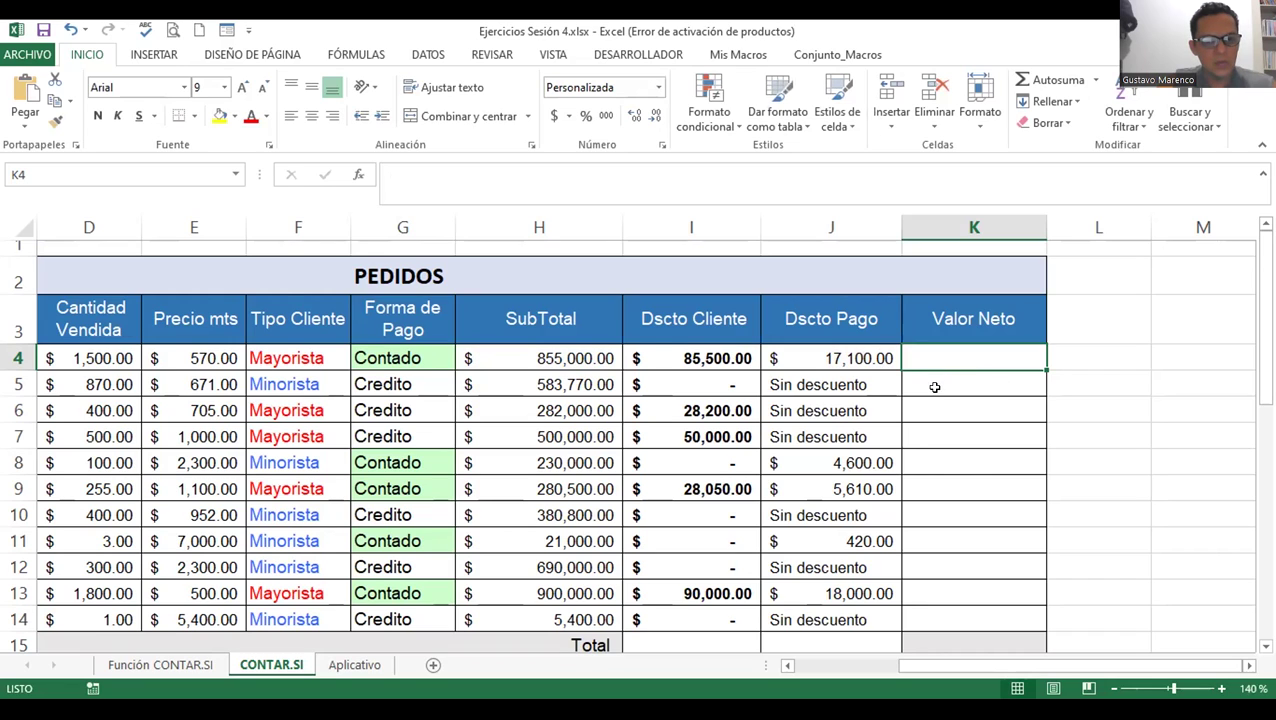
click(666, 352)
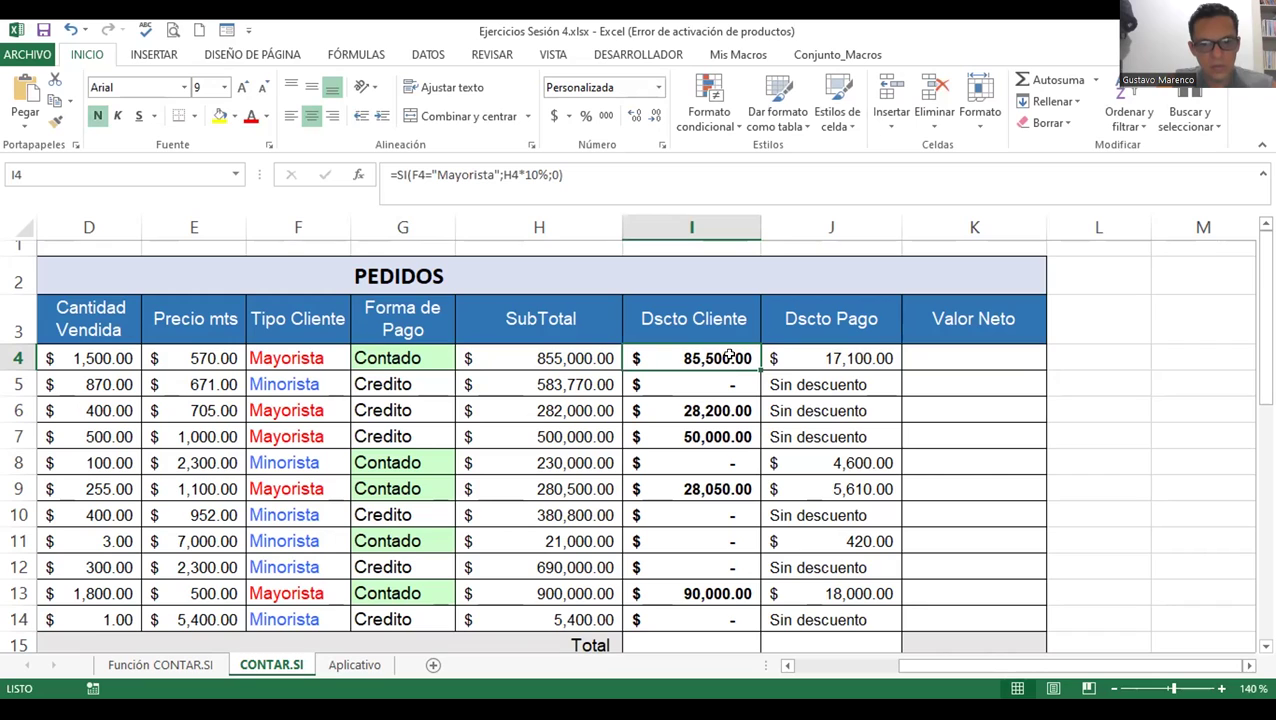
click(817, 356)
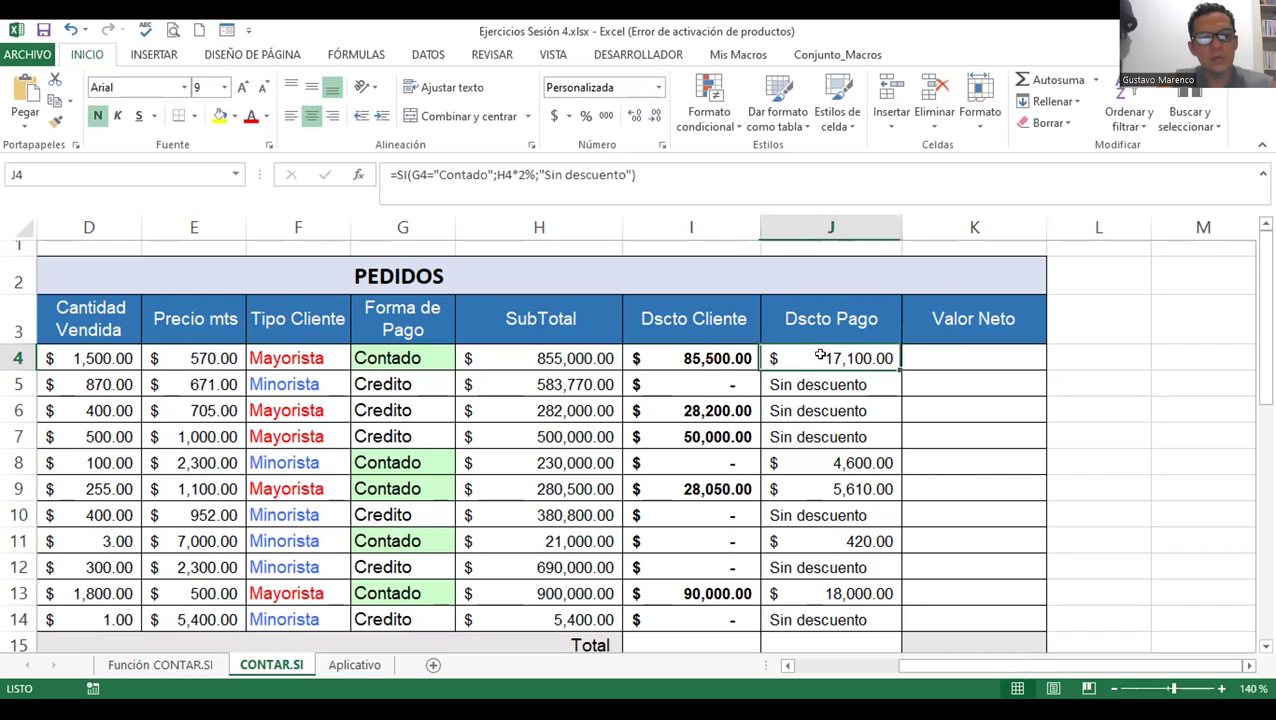
click(933, 356)
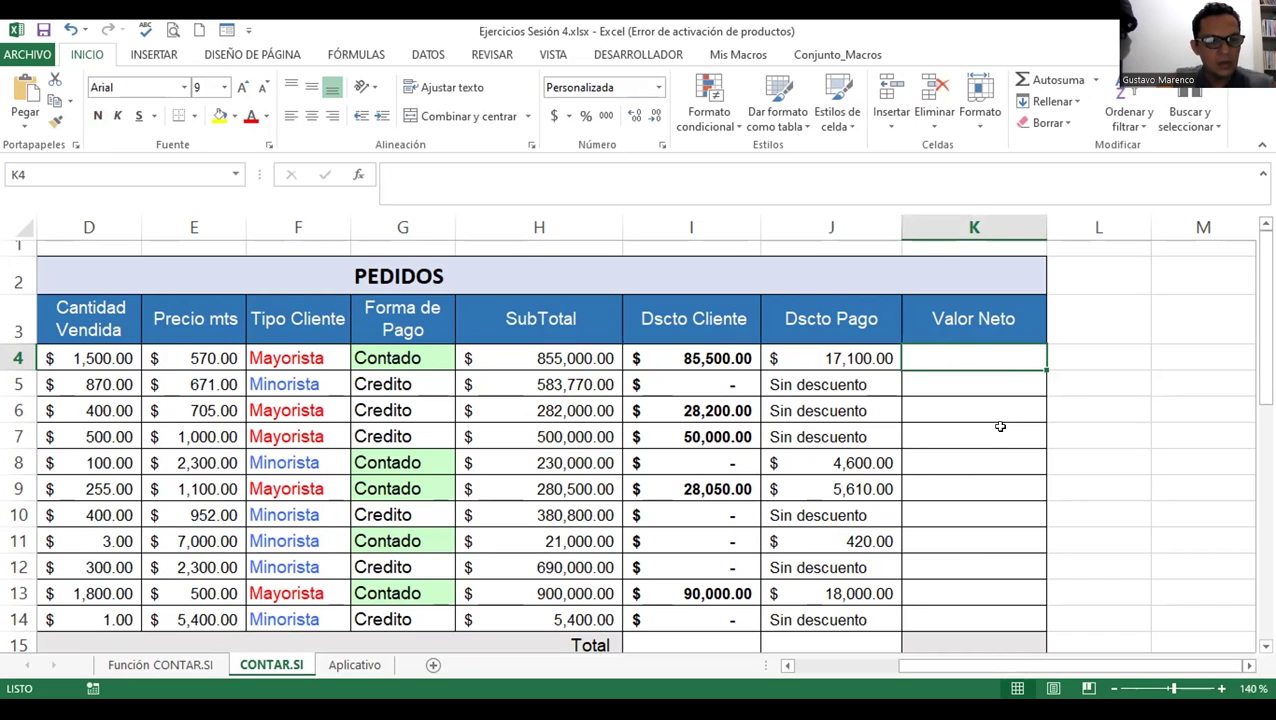
key(Left)
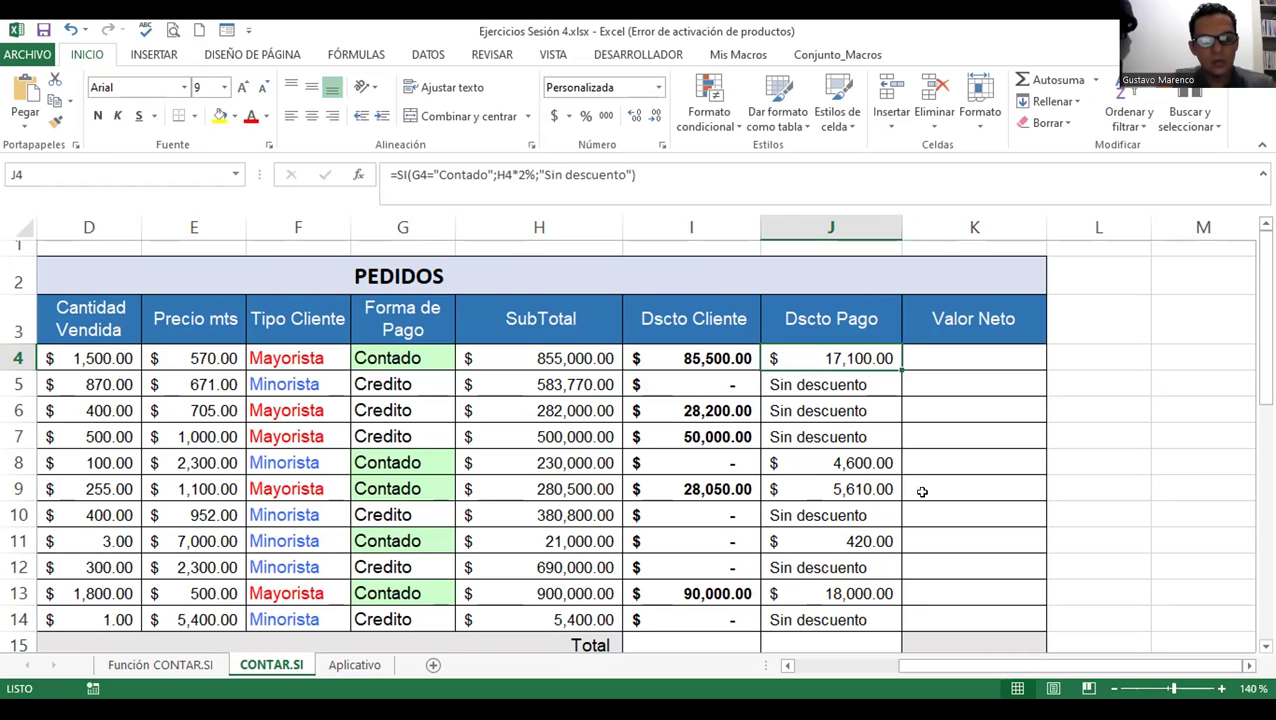
click(915, 346)
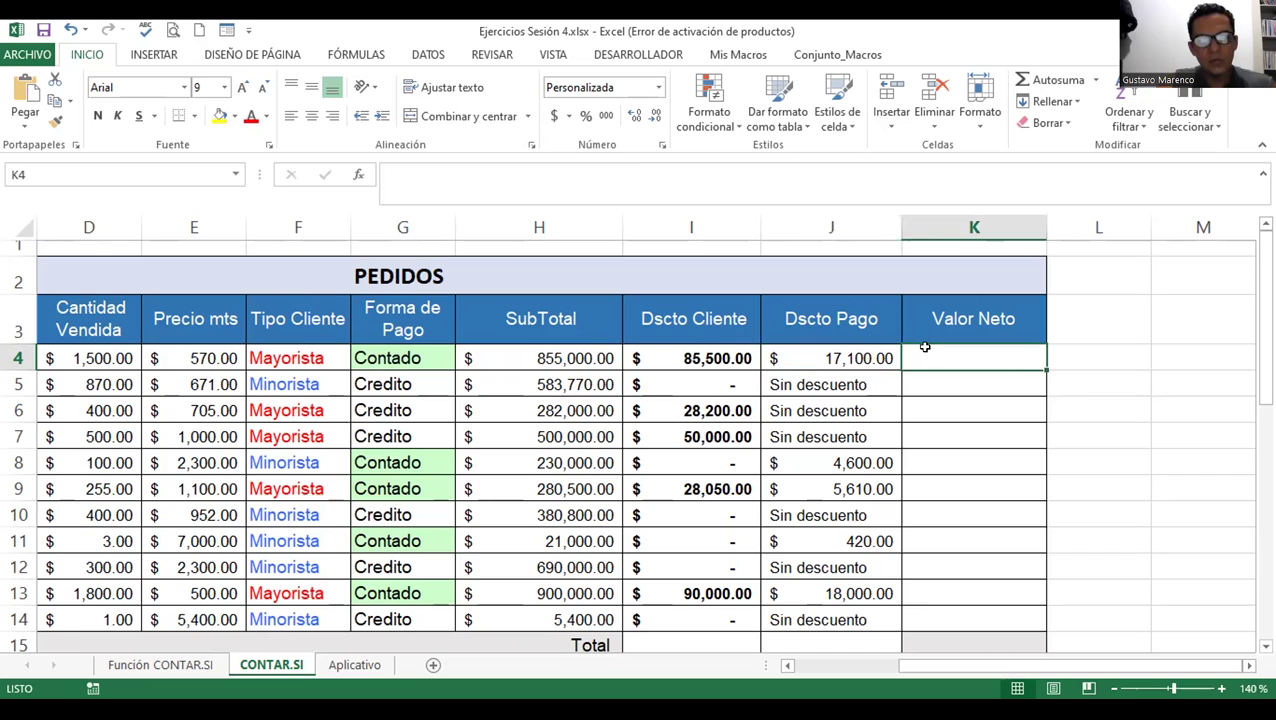
click(724, 342)
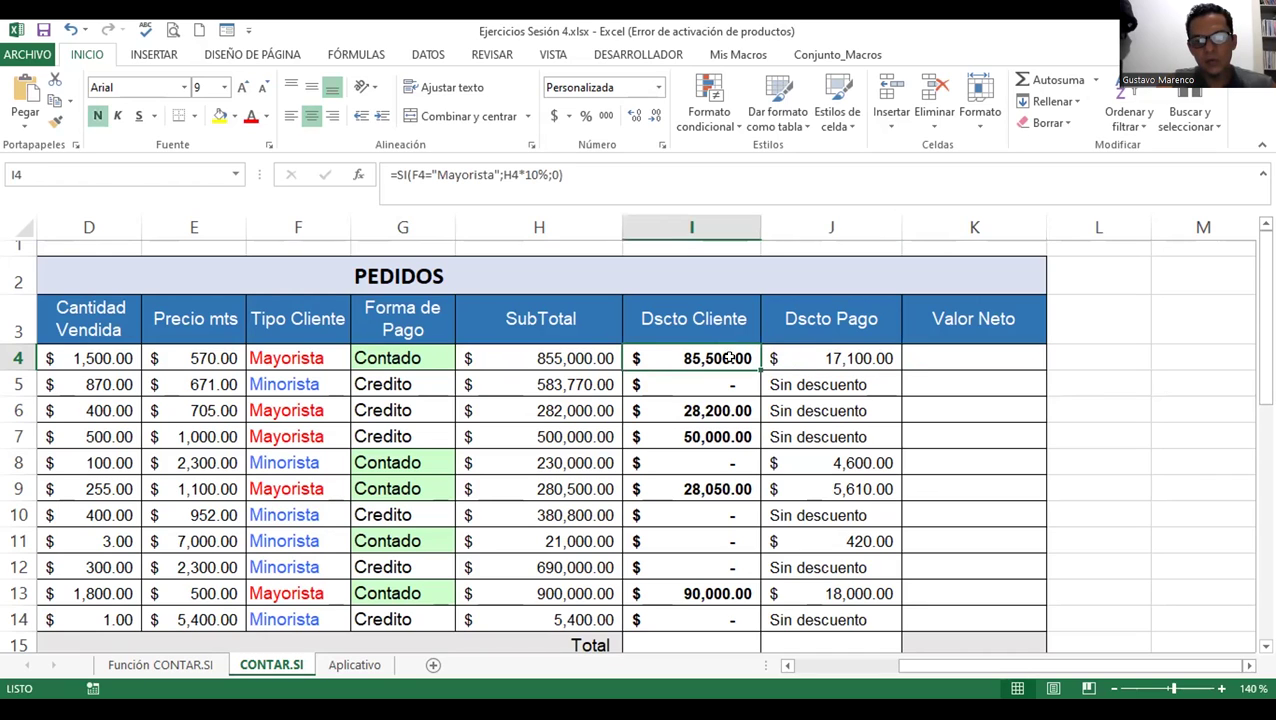
click(817, 348)
click(699, 356)
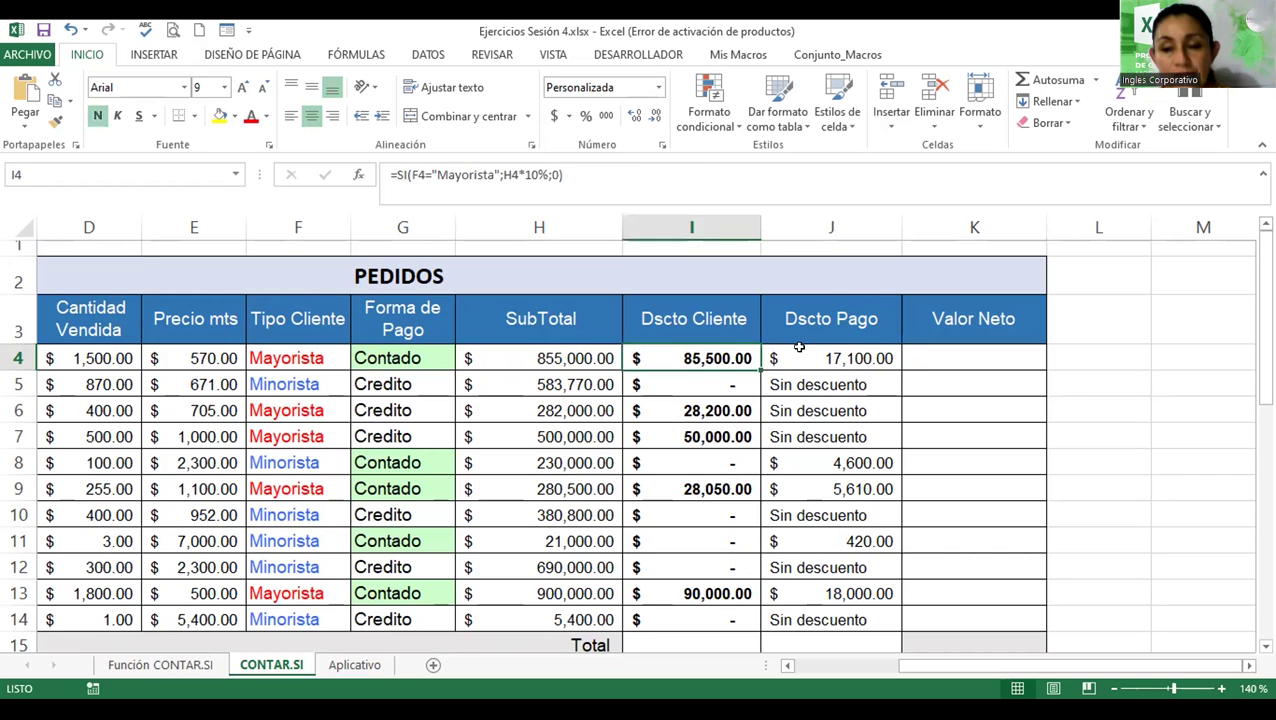
click(920, 356)
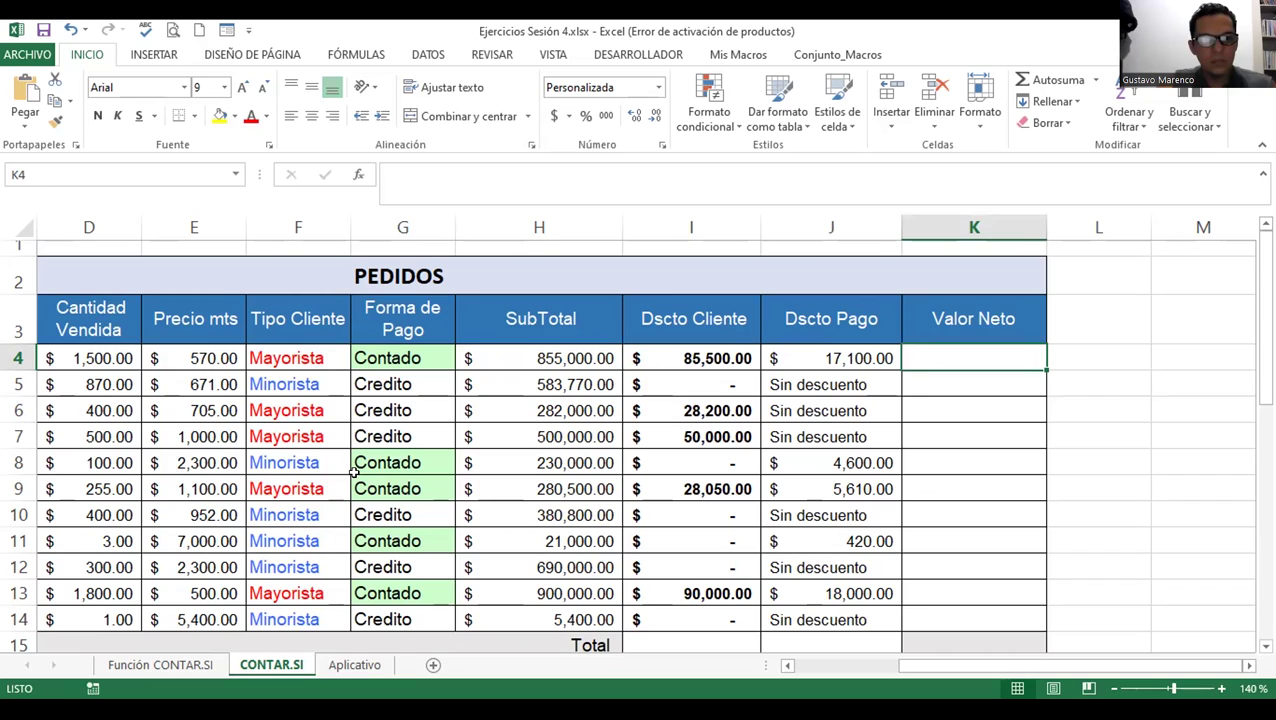
- Enter =H4-I4-J4 in K4 as the Valor Neto formula
text(=)
click(557, 358)
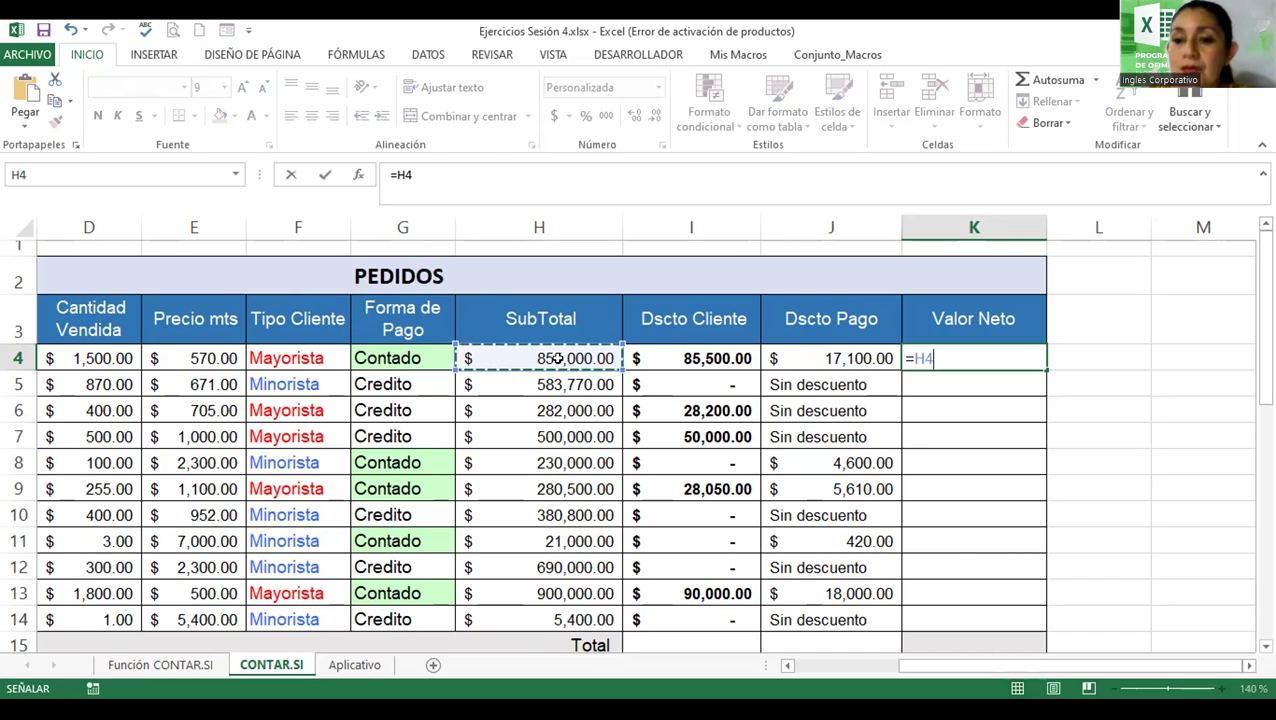
text(-)
click(678, 356)
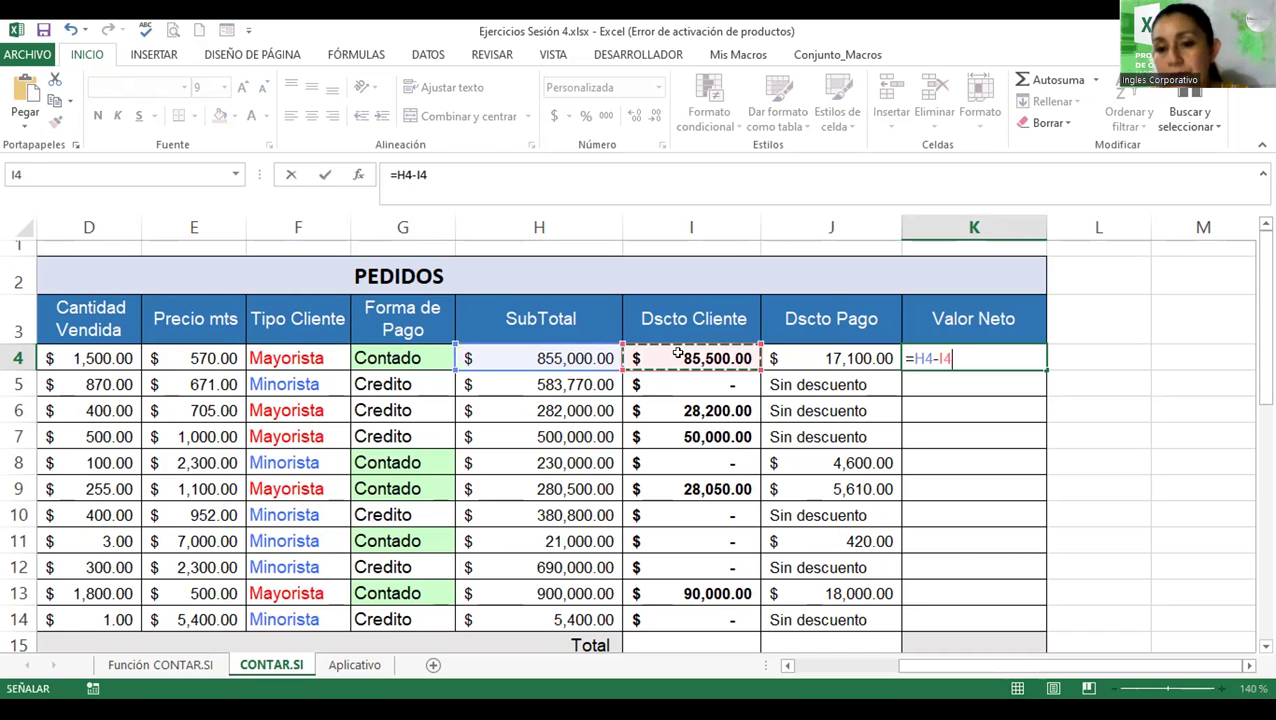
text(-)
click(806, 354)
key(Return)
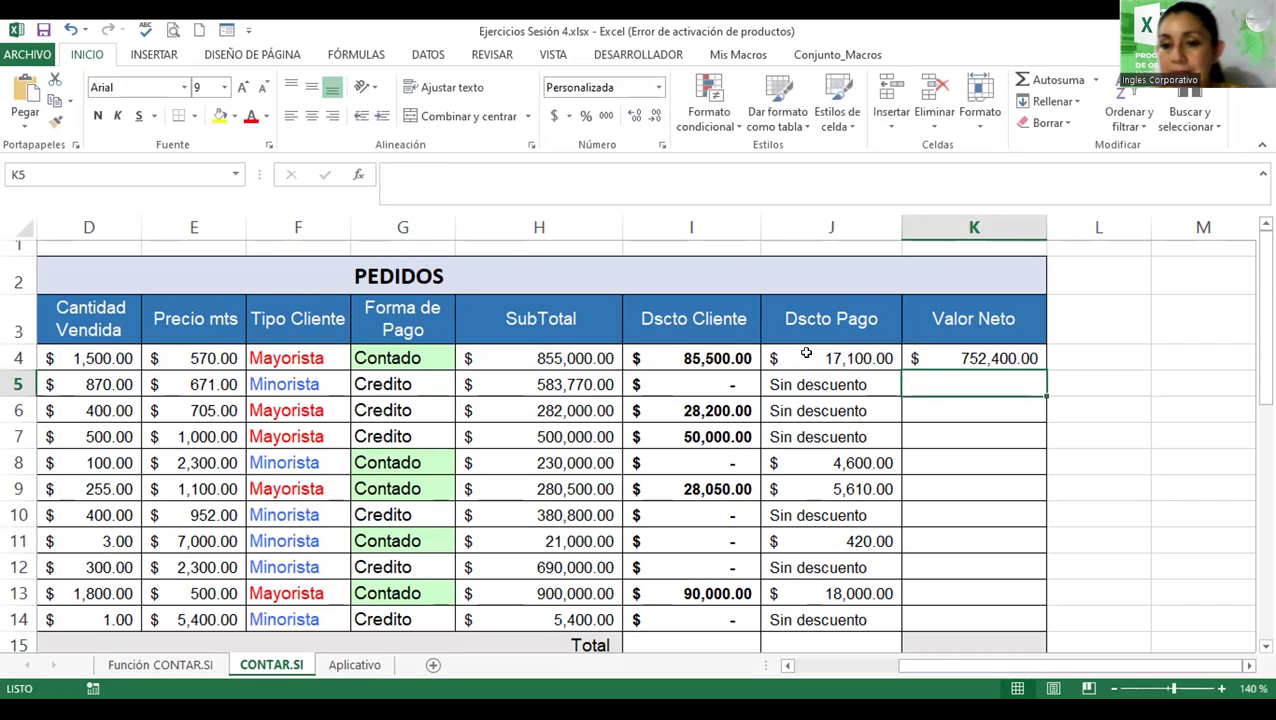
- Copy the K4 formula down the Valor Neto column, then recheck K4 and J5
click(960, 357)
double_click(1044, 369)
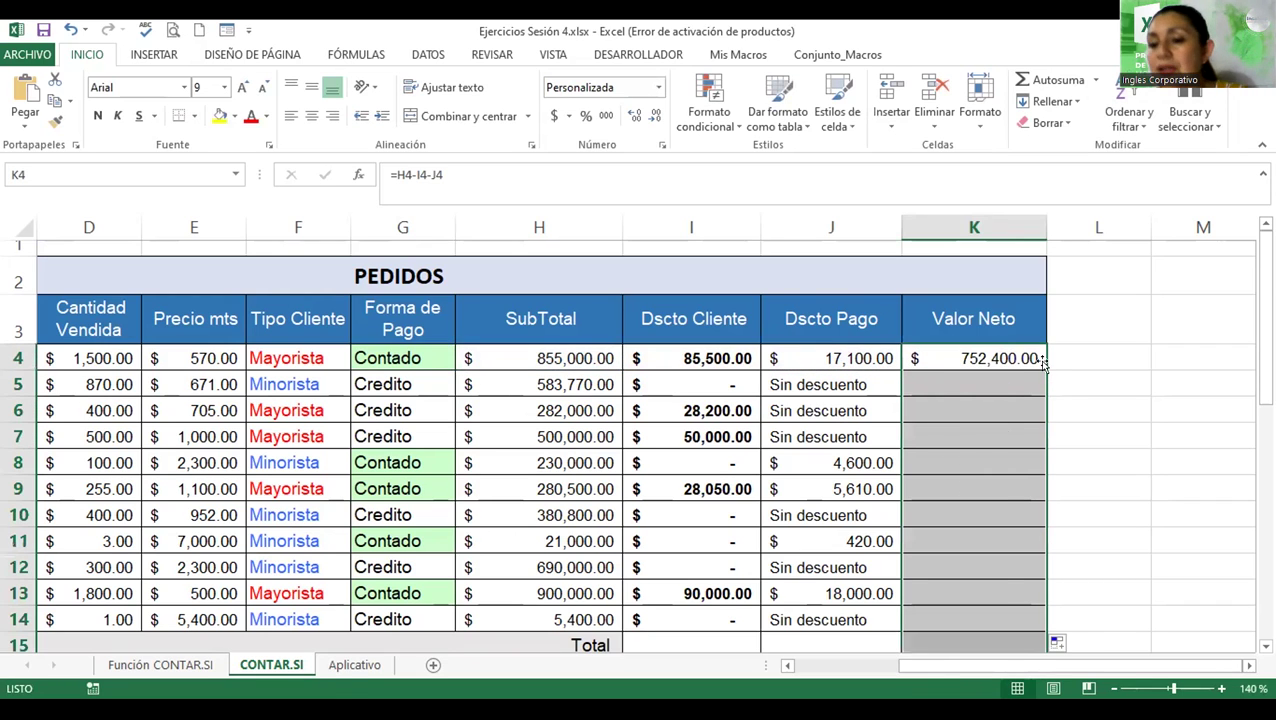
click(995, 384)
double_click(1000, 358)
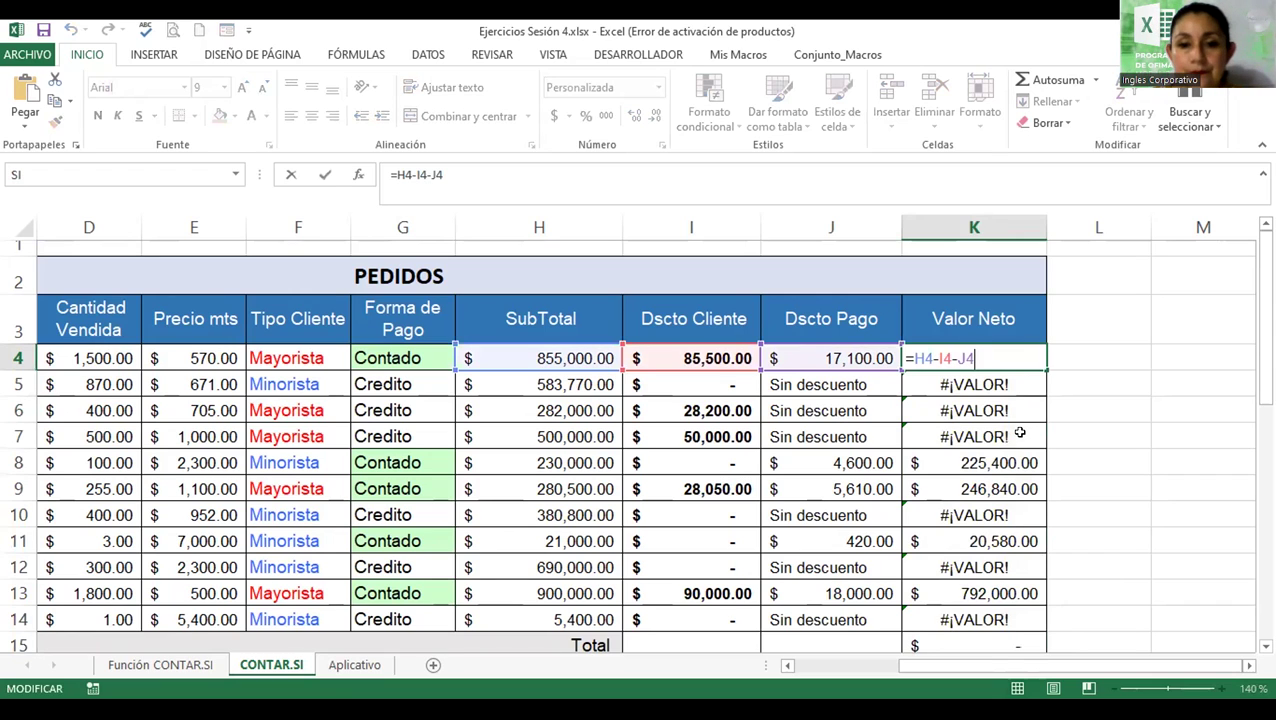
key(Return)
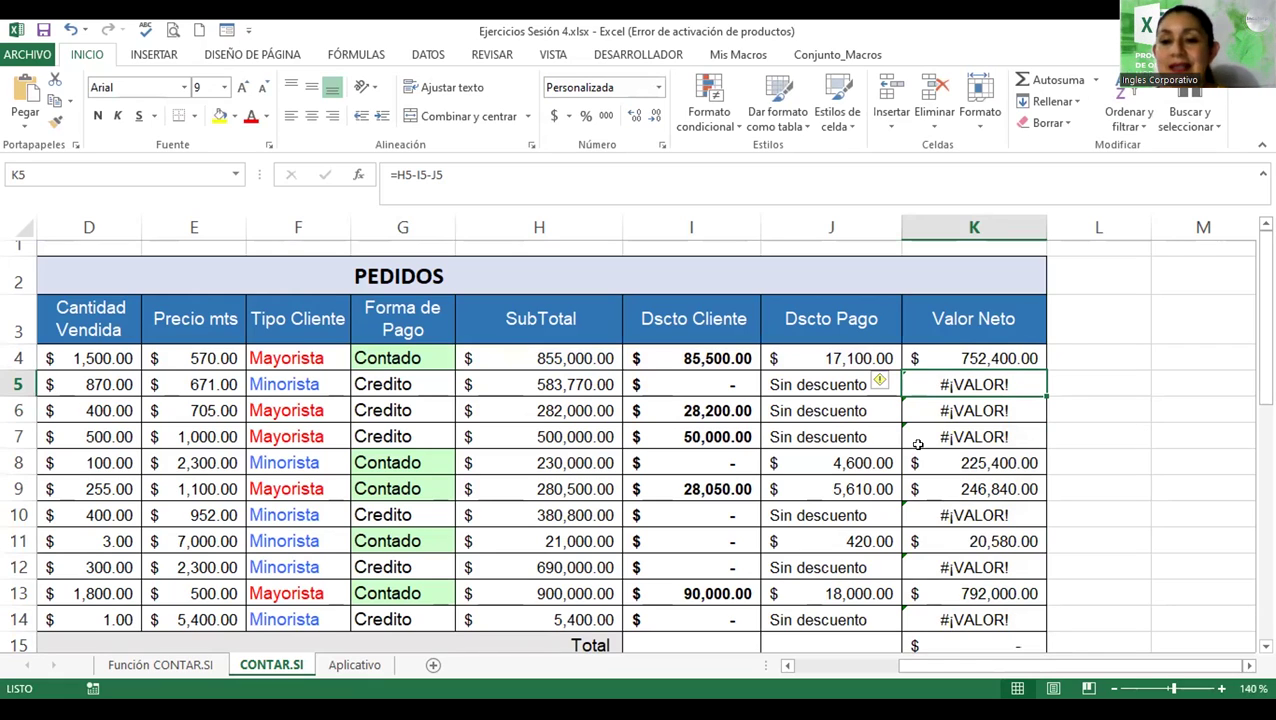
click(806, 383)
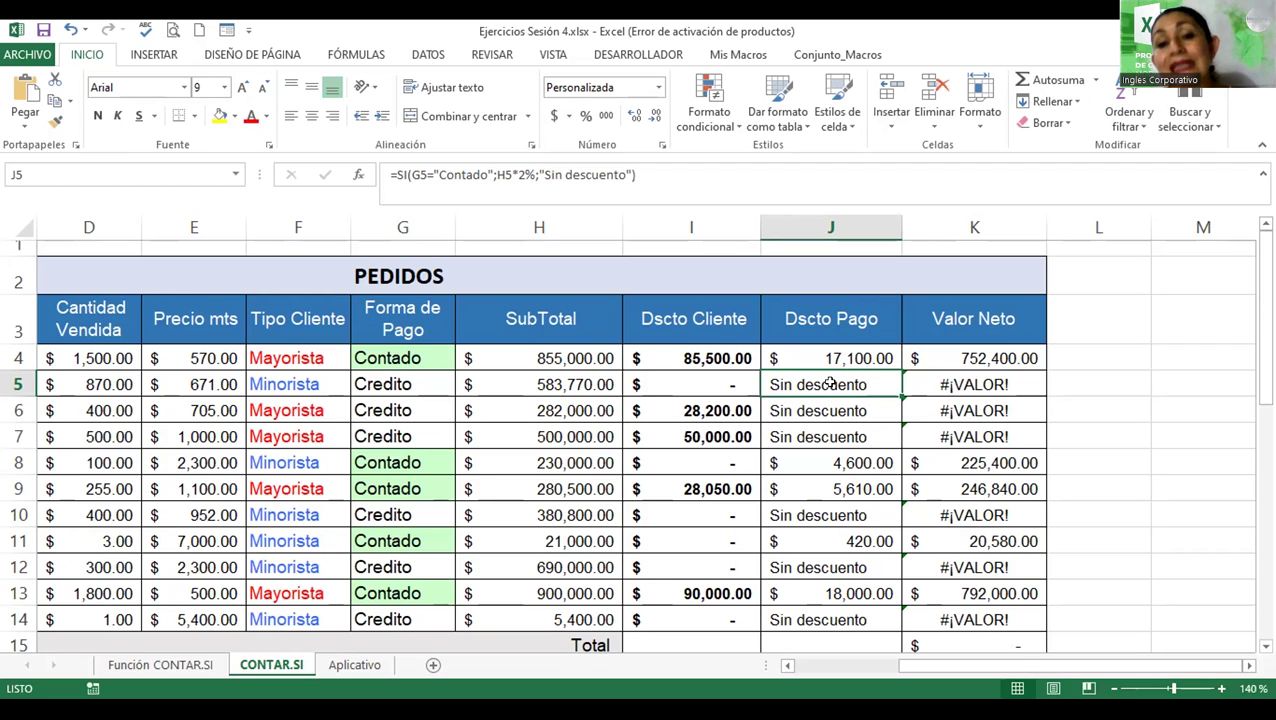
- Replace "Sin descuento" with 0 in J4's SI formula and fill it down to J14
double_click(831, 352)
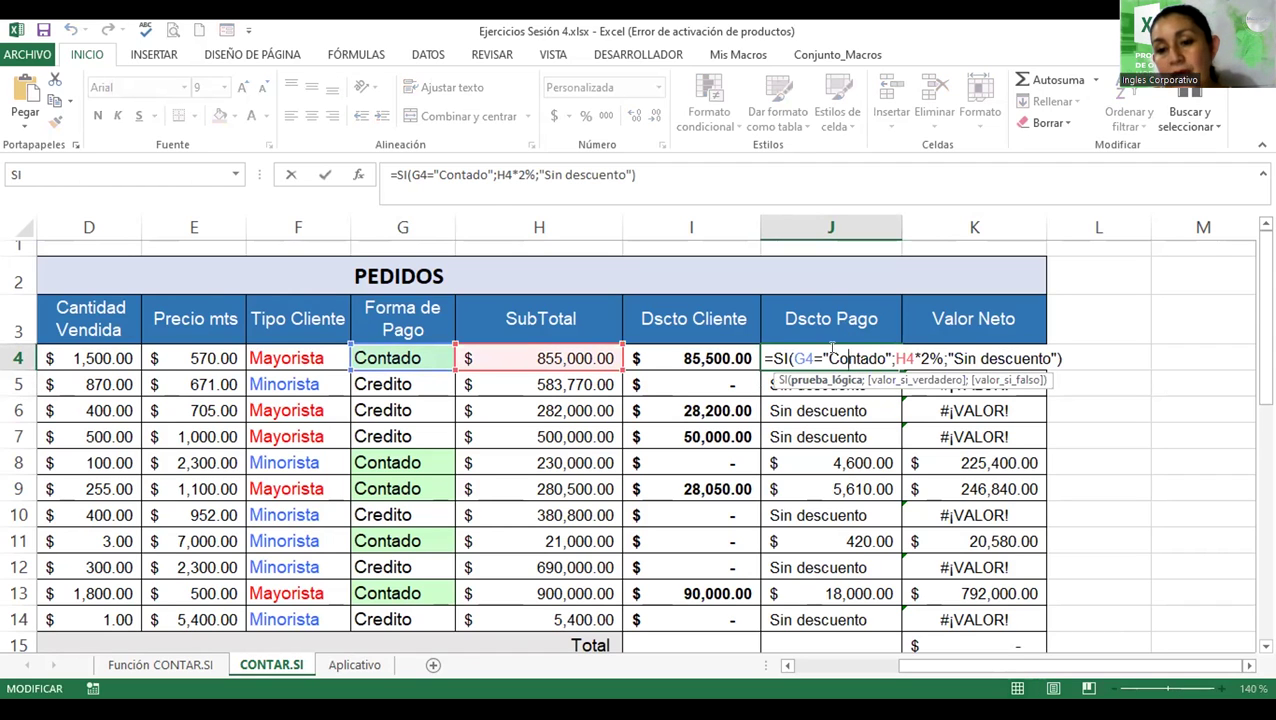
drag(948, 356, 1052, 346)
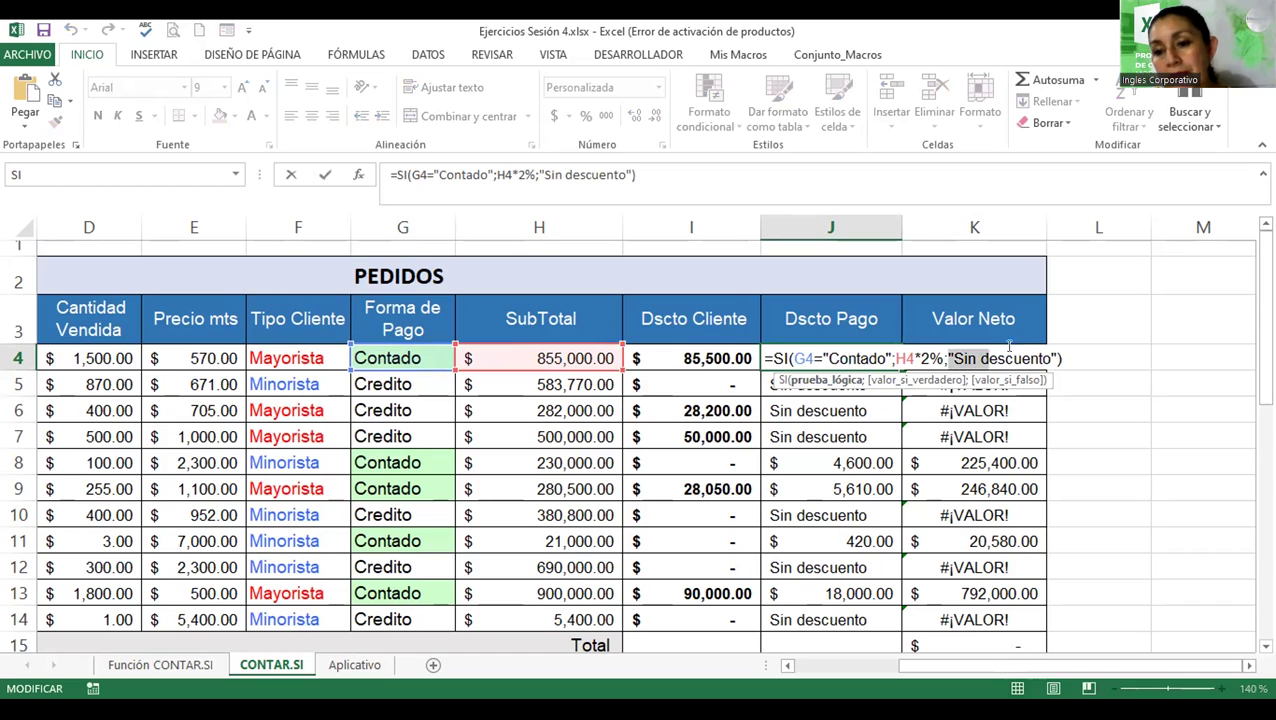
text(0)
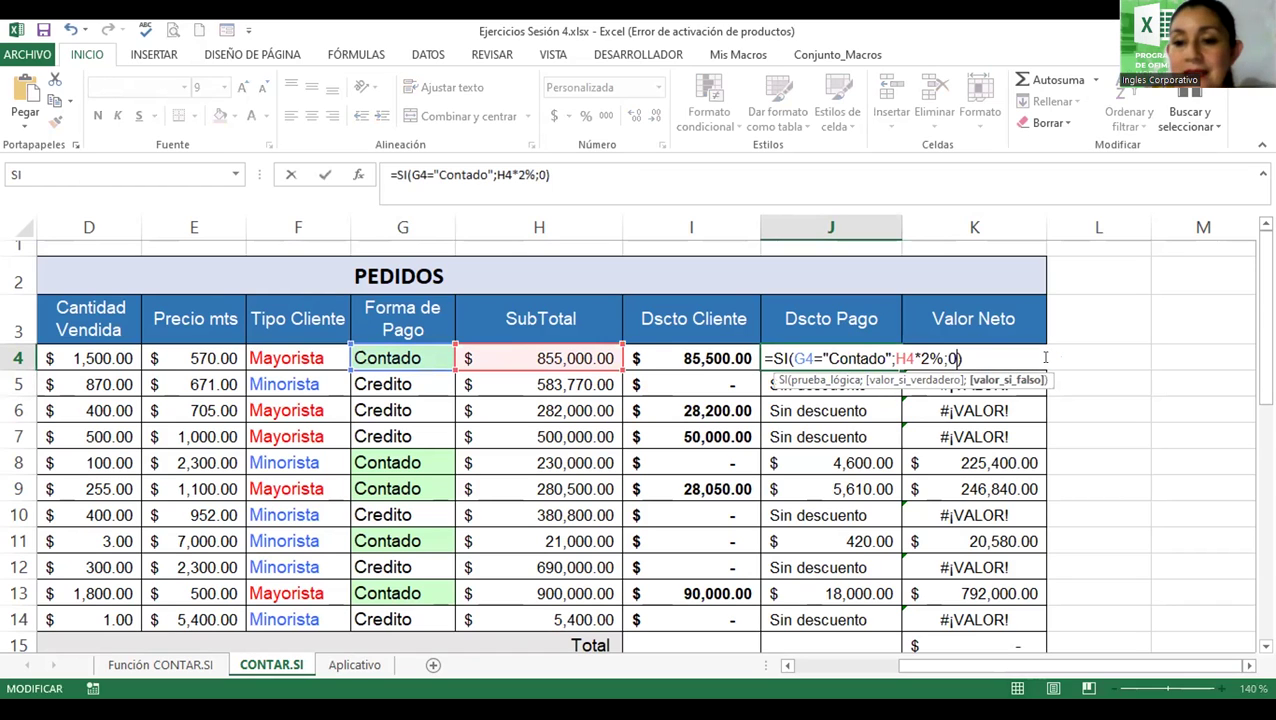
key(Return)
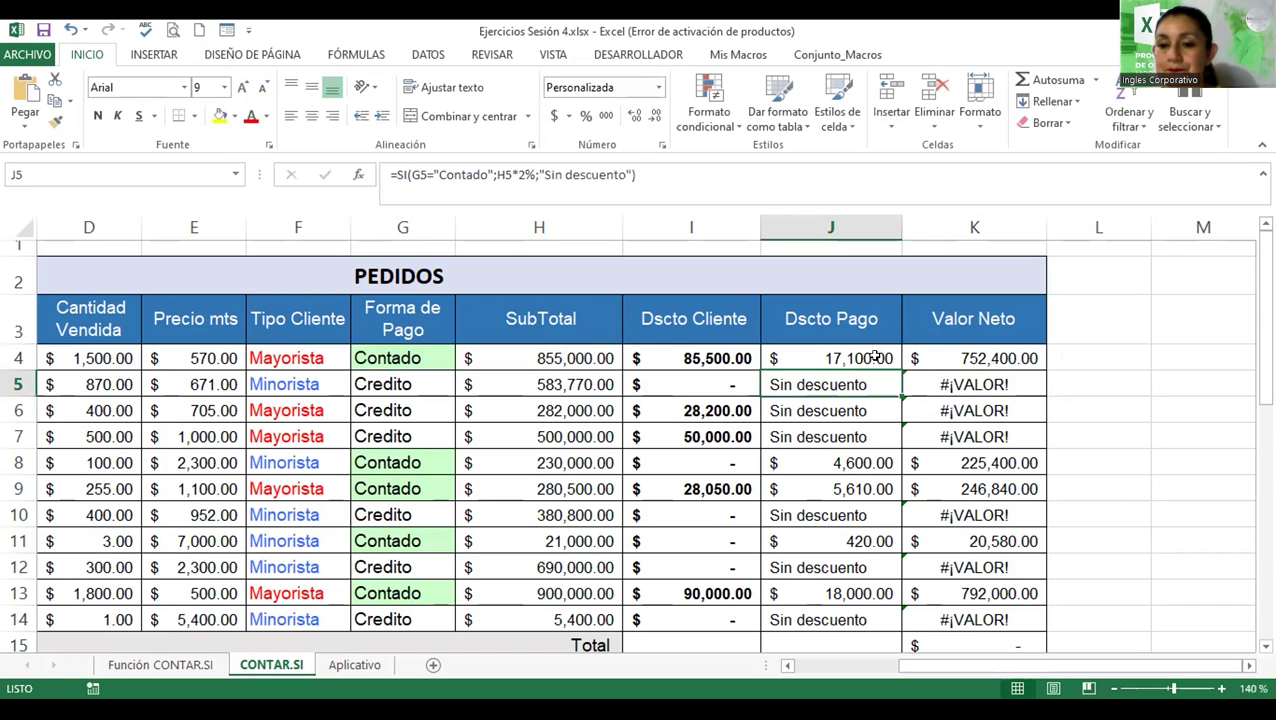
click(893, 366)
double_click(897, 368)
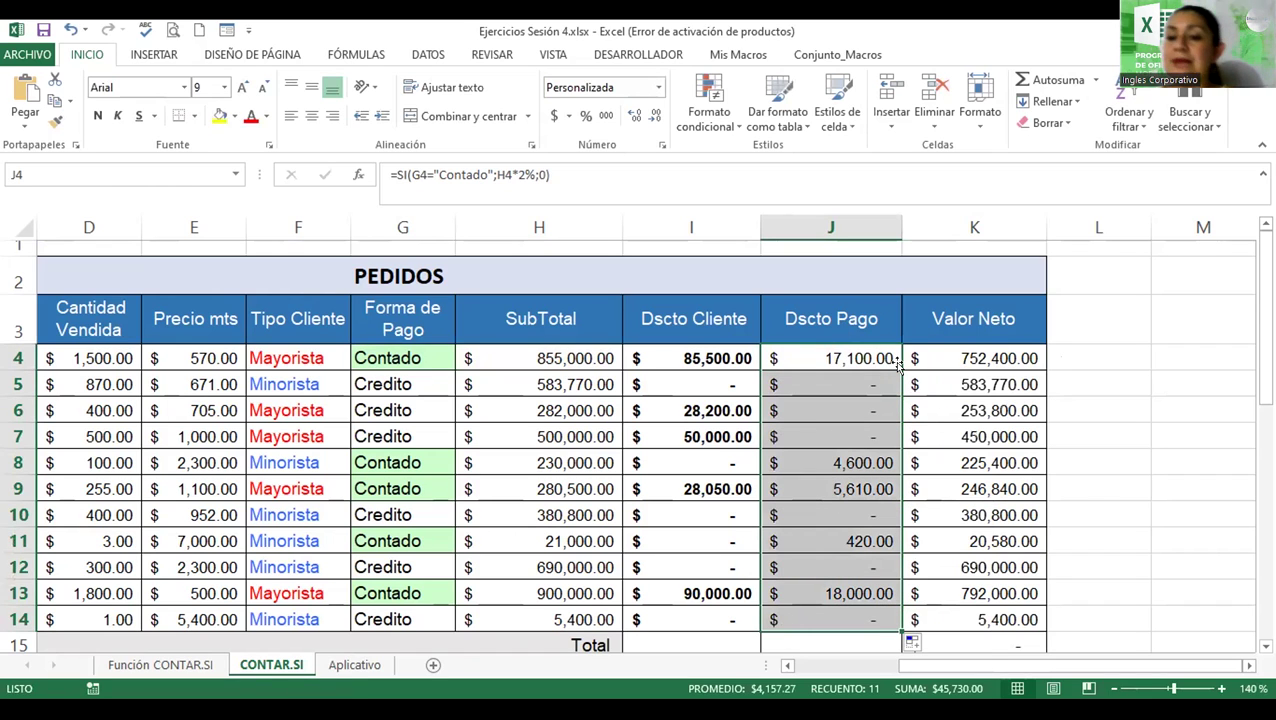
click(1115, 432)
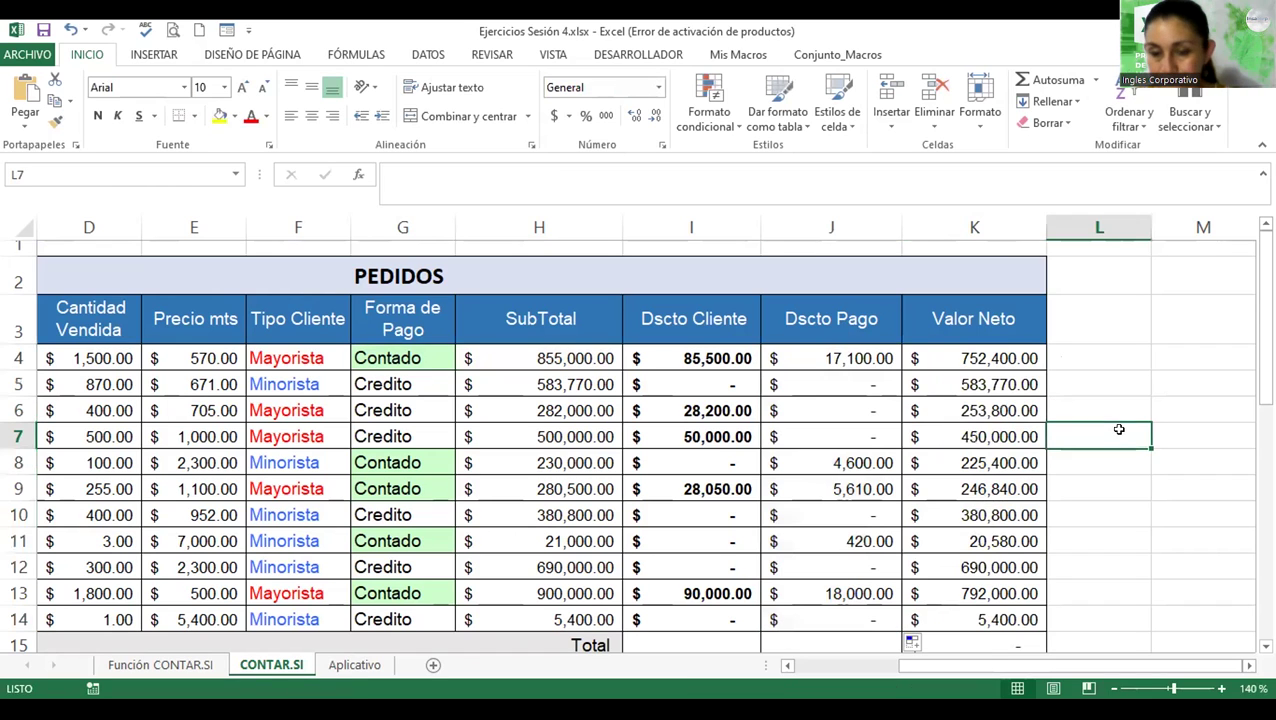
- Scroll down to review the summary block and select the Promedio de Ventas Netas cell
scroll(640, 445, down, 1)
scroll(640, 445, down, 1)
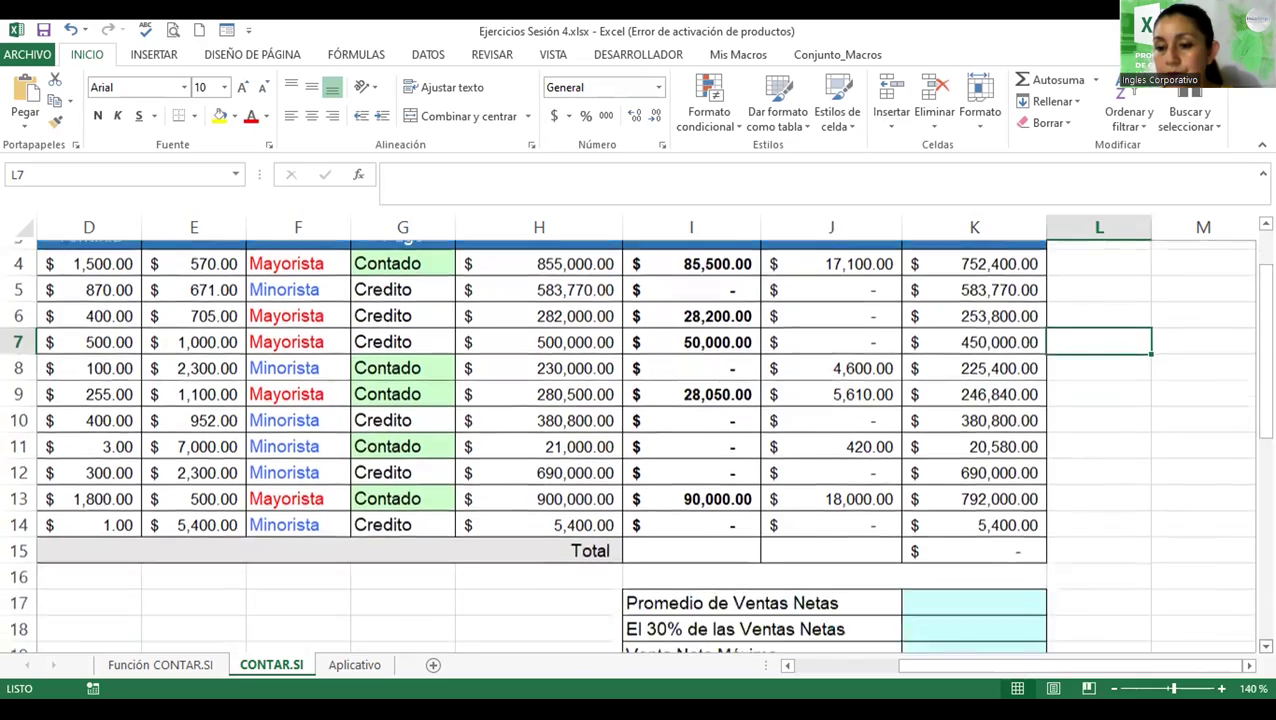
scroll(640, 445, down, 1)
scroll(912, 278, down, 1)
scroll(912, 278, down, 1)
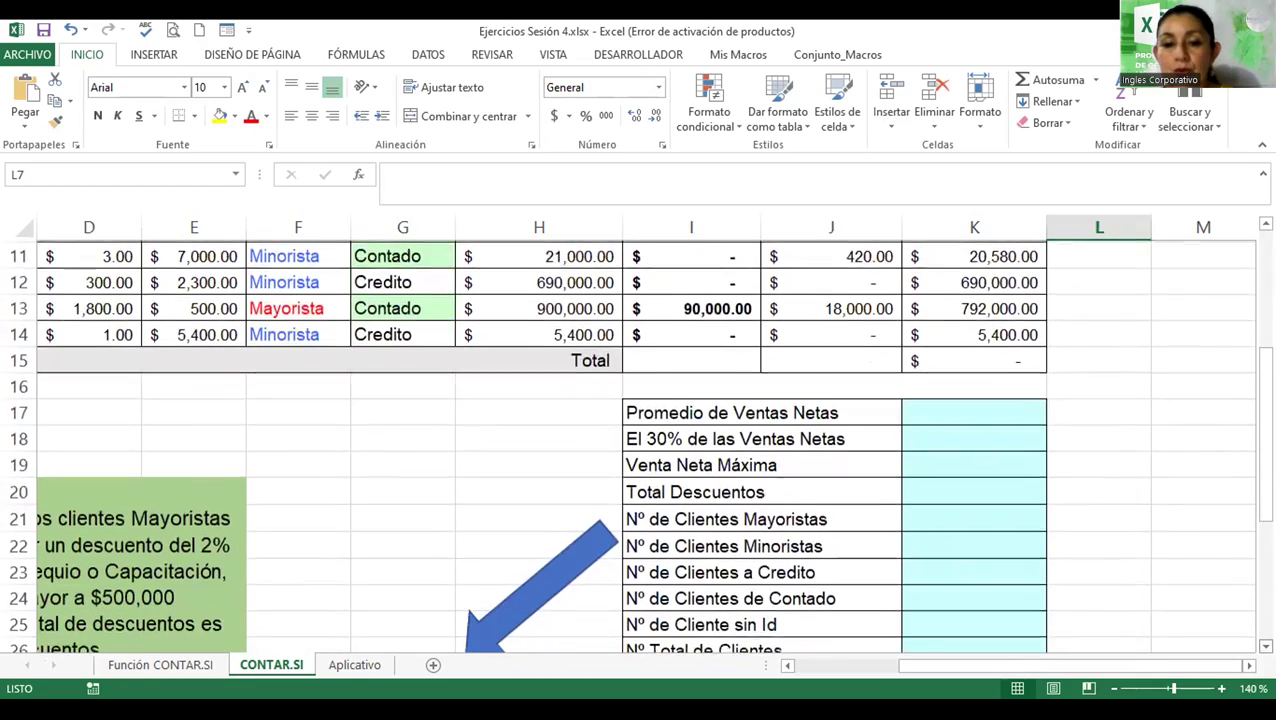
scroll(912, 278, down, 1)
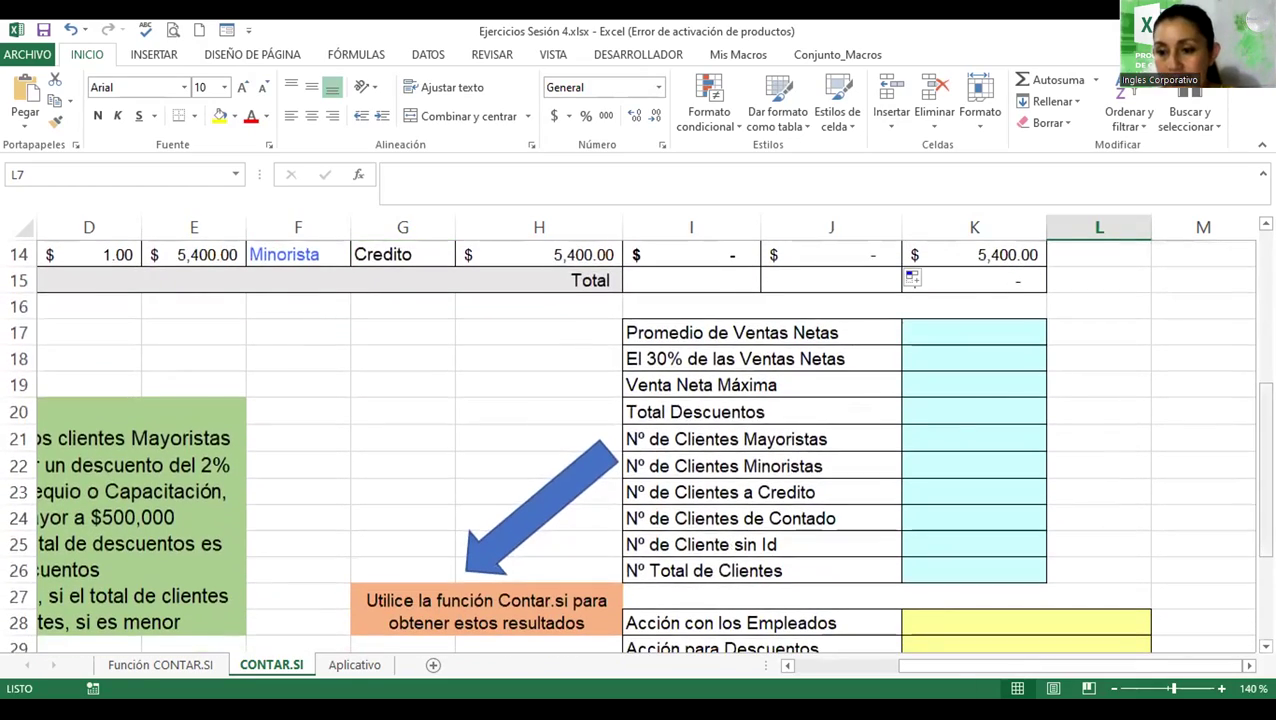
scroll(640, 445, up, 3)
scroll(640, 445, up, 1)
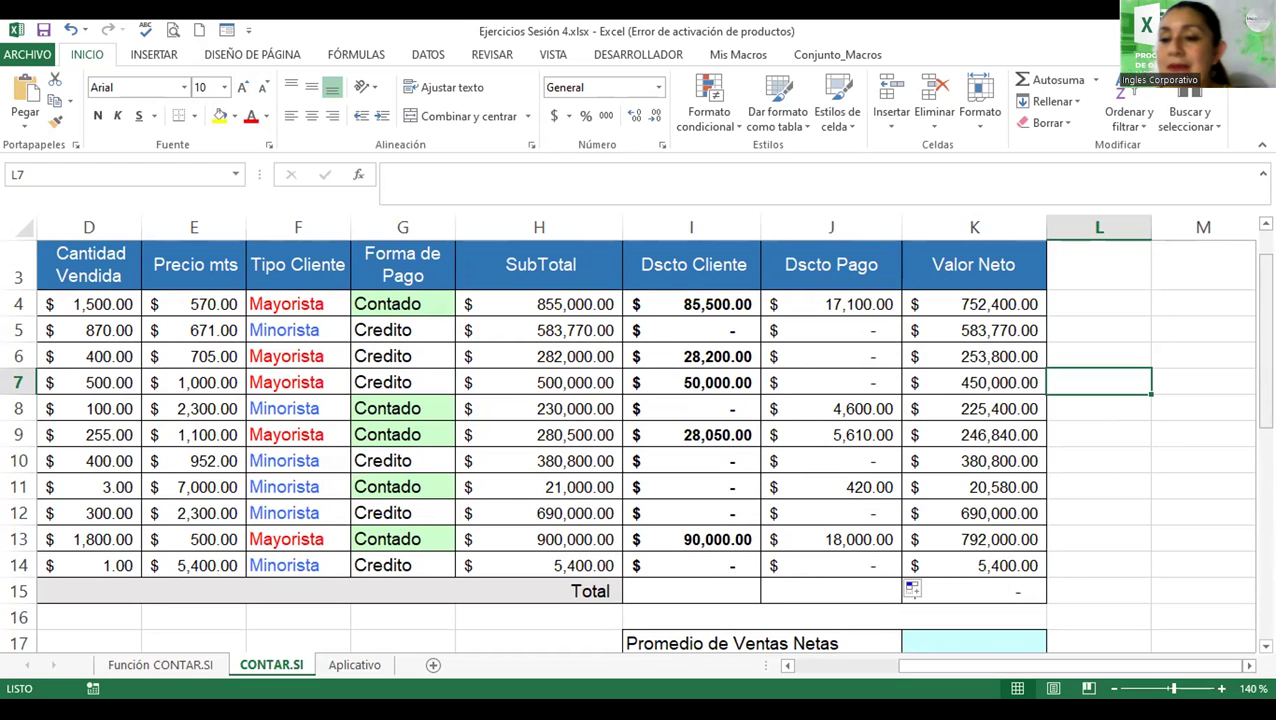
scroll(640, 445, down, 3)
scroll(640, 445, down, 1)
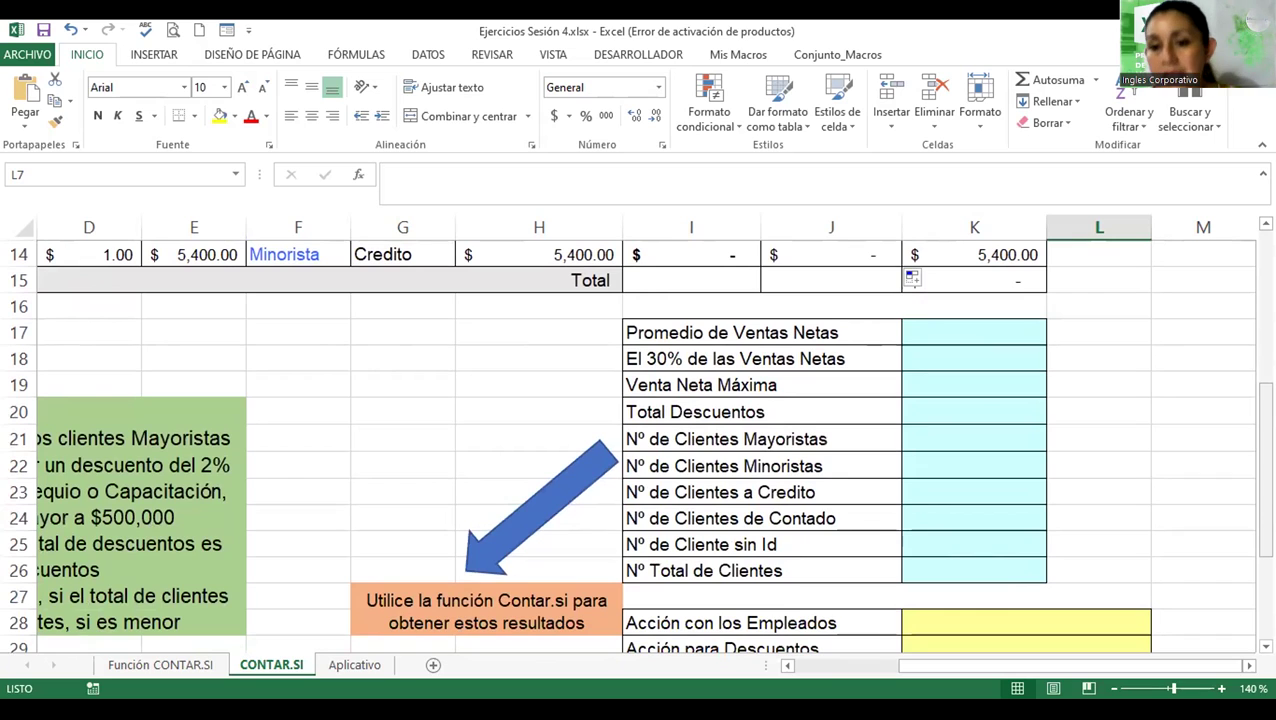
click(919, 326)
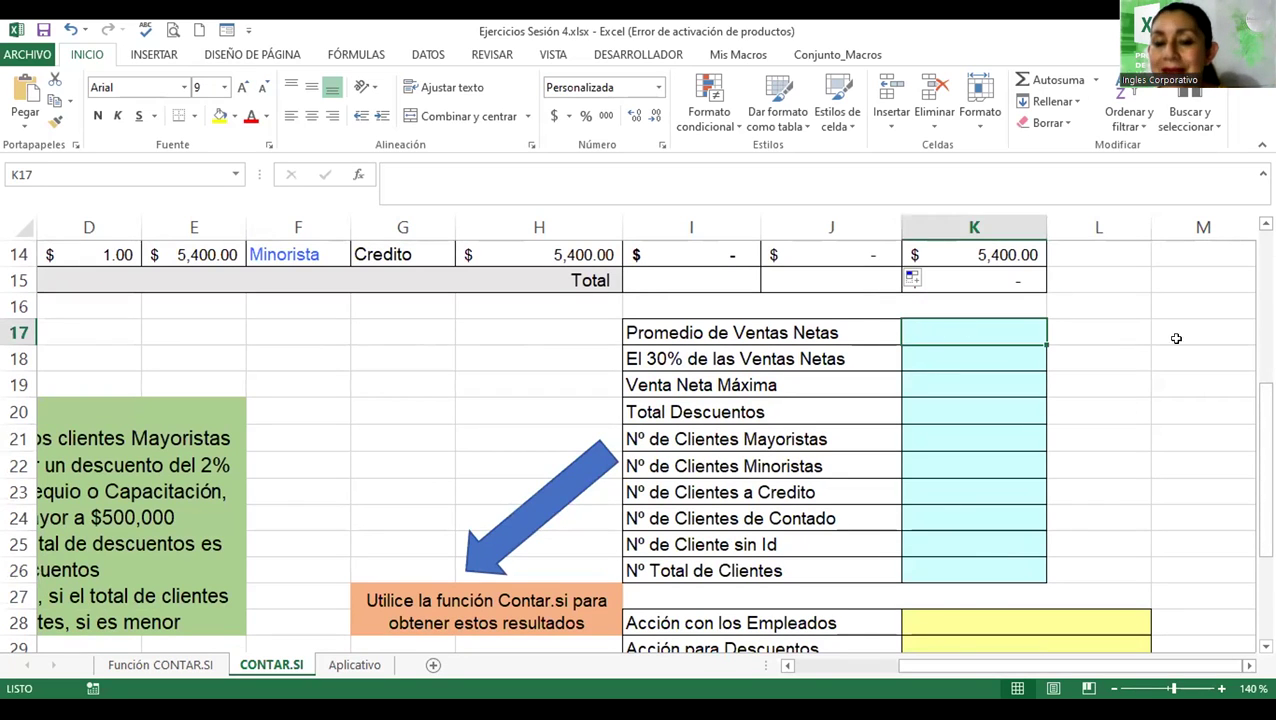
- Scroll back up and display K4's =H4-I4-J4 formula
drag(1266, 470, 1266, 330)
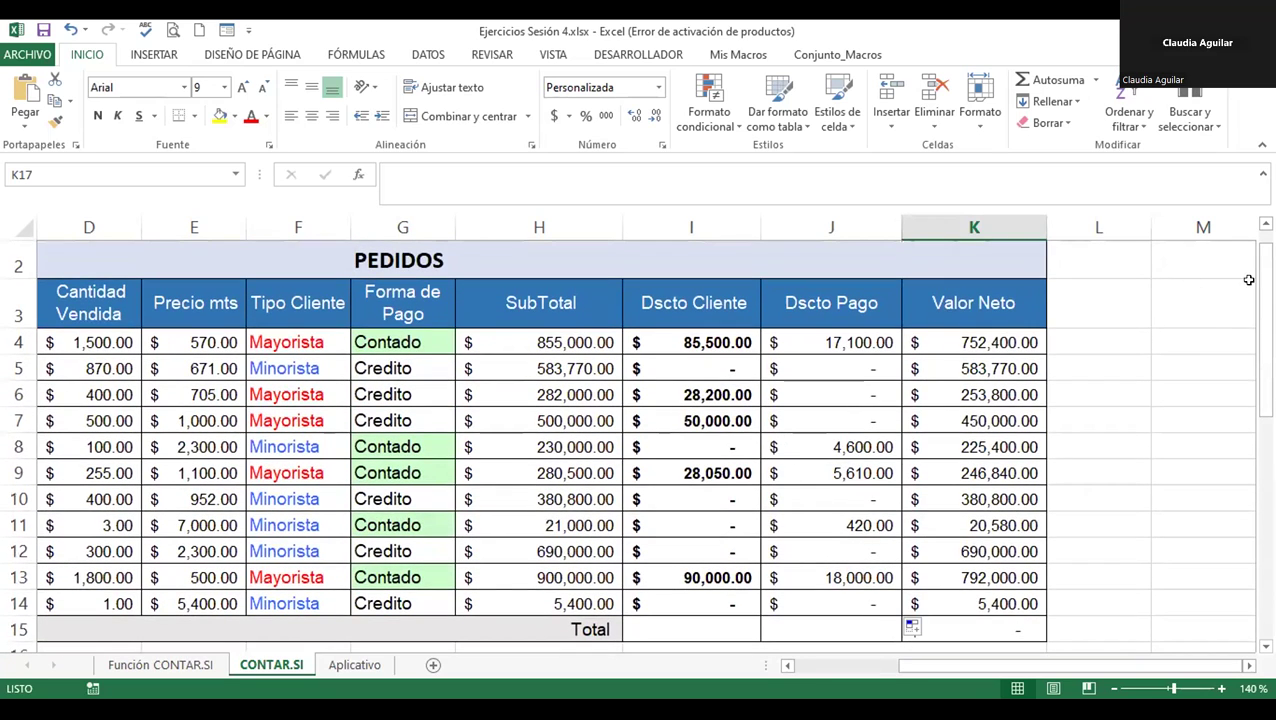
drag(1266, 330, 1266, 340)
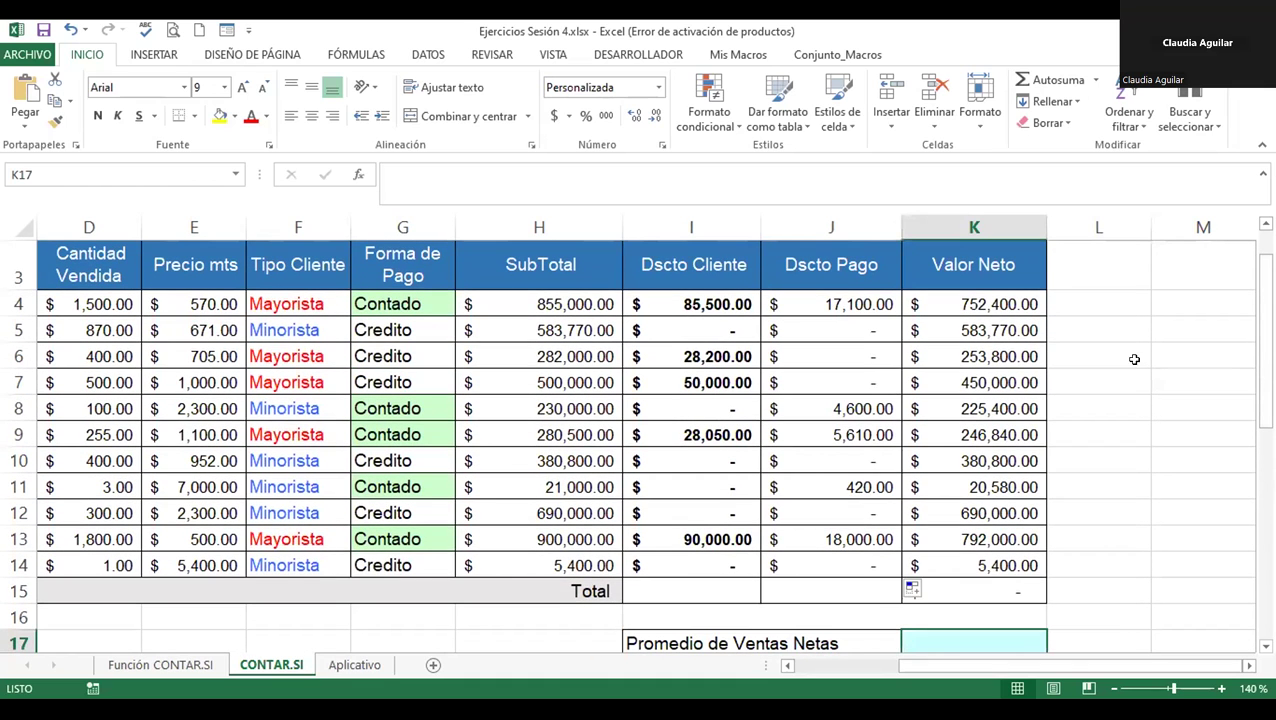
double_click(1002, 304)
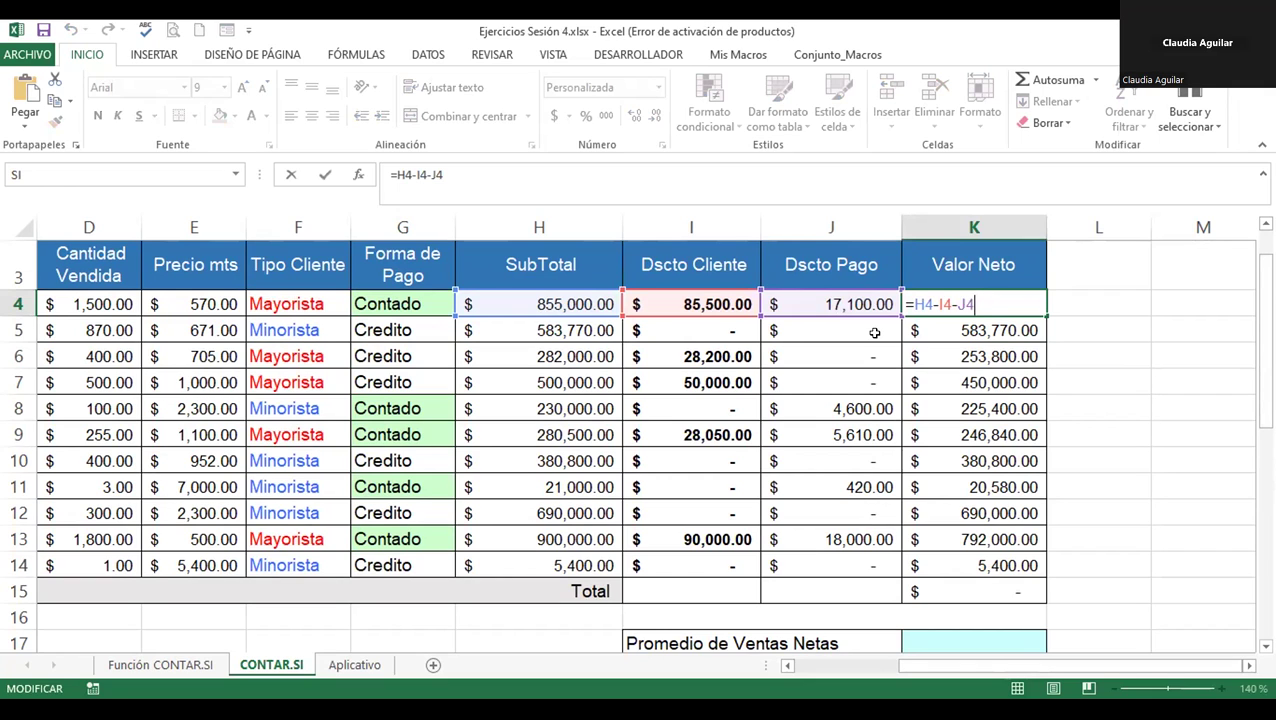
- Clear the old K15 formula and shade the Total cells I15:K15 yellow
key(Return)
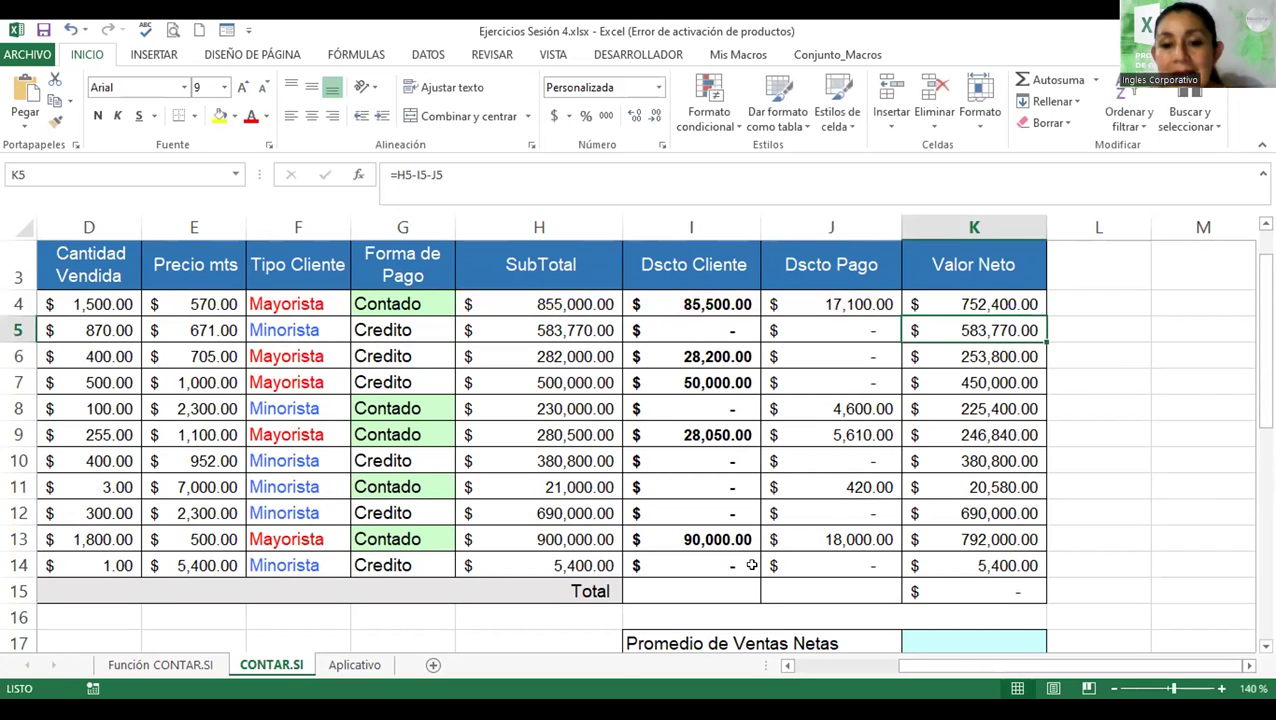
click(745, 588)
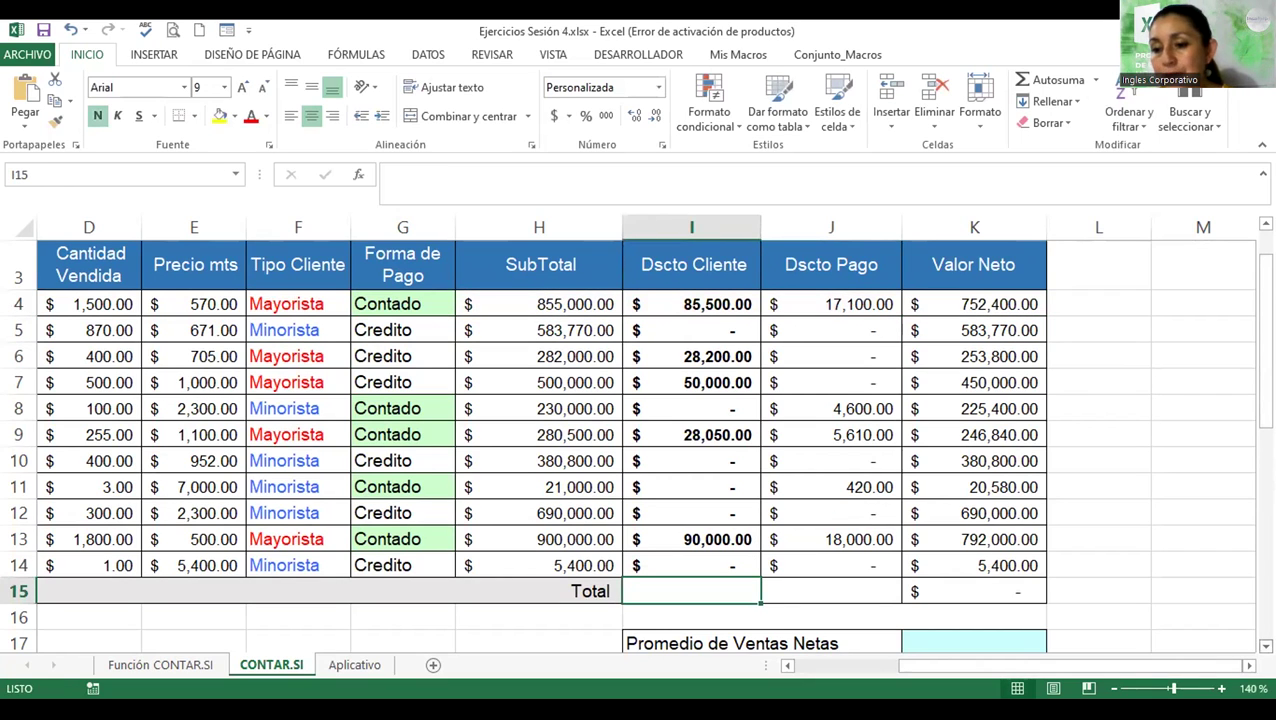
scroll(710, 478, down, 1)
drag(681, 513, 1039, 536)
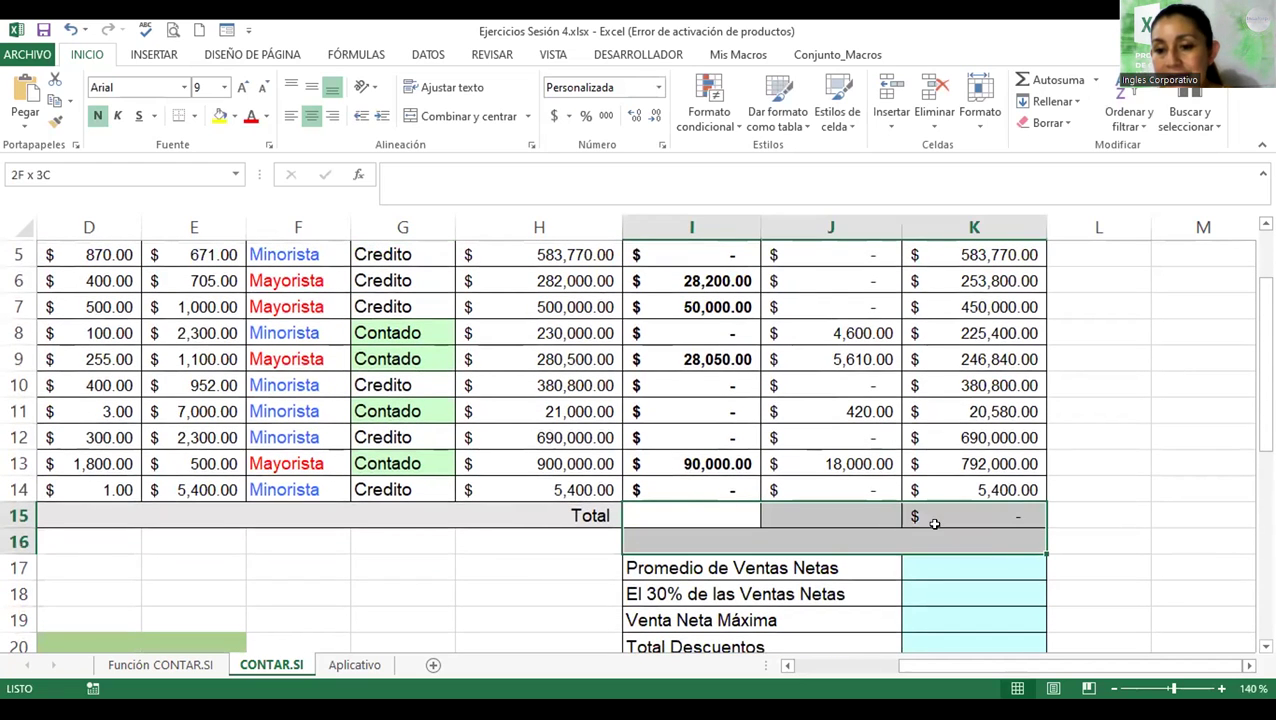
click(1122, 514)
click(1011, 517)
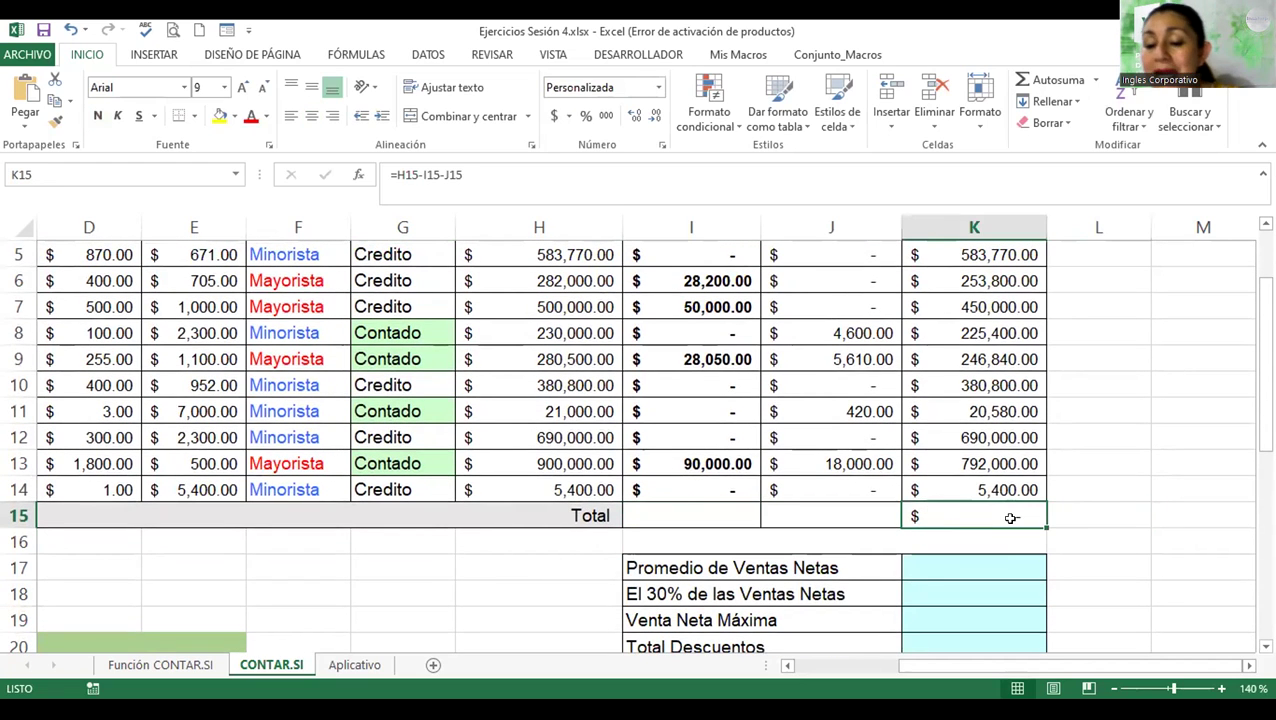
key(Delete)
click(689, 513)
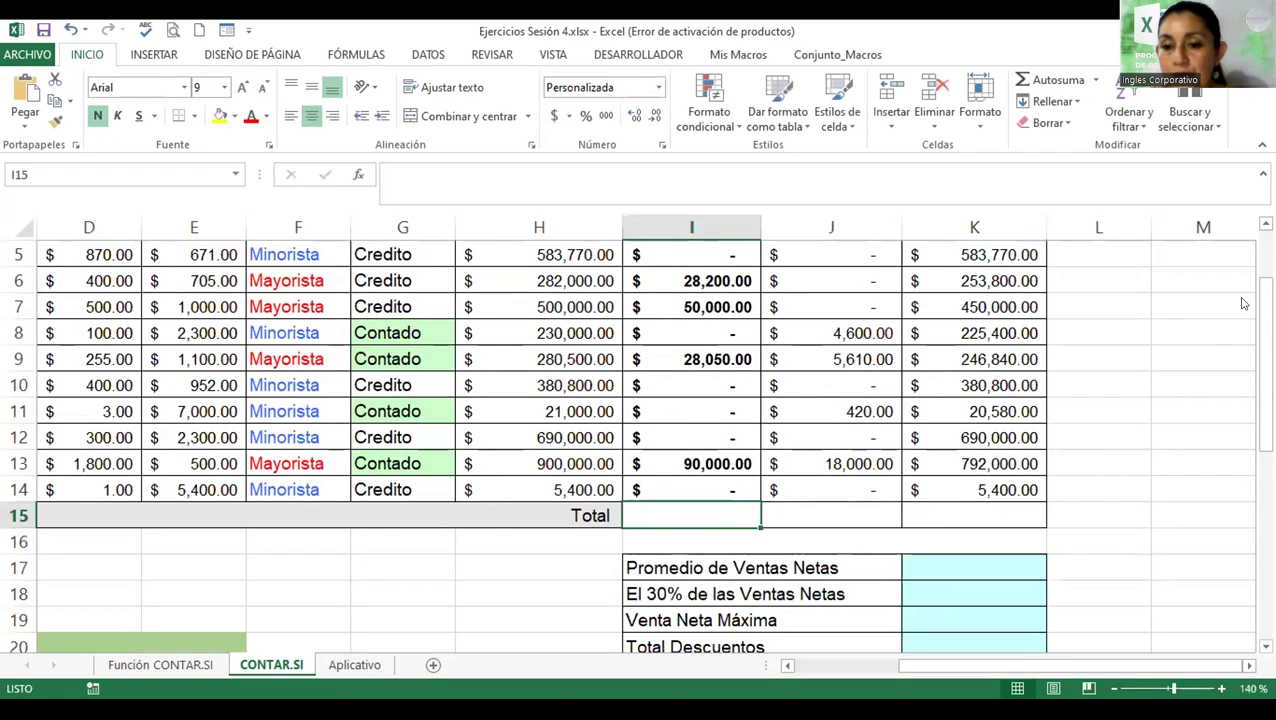
shift+click(931, 510)
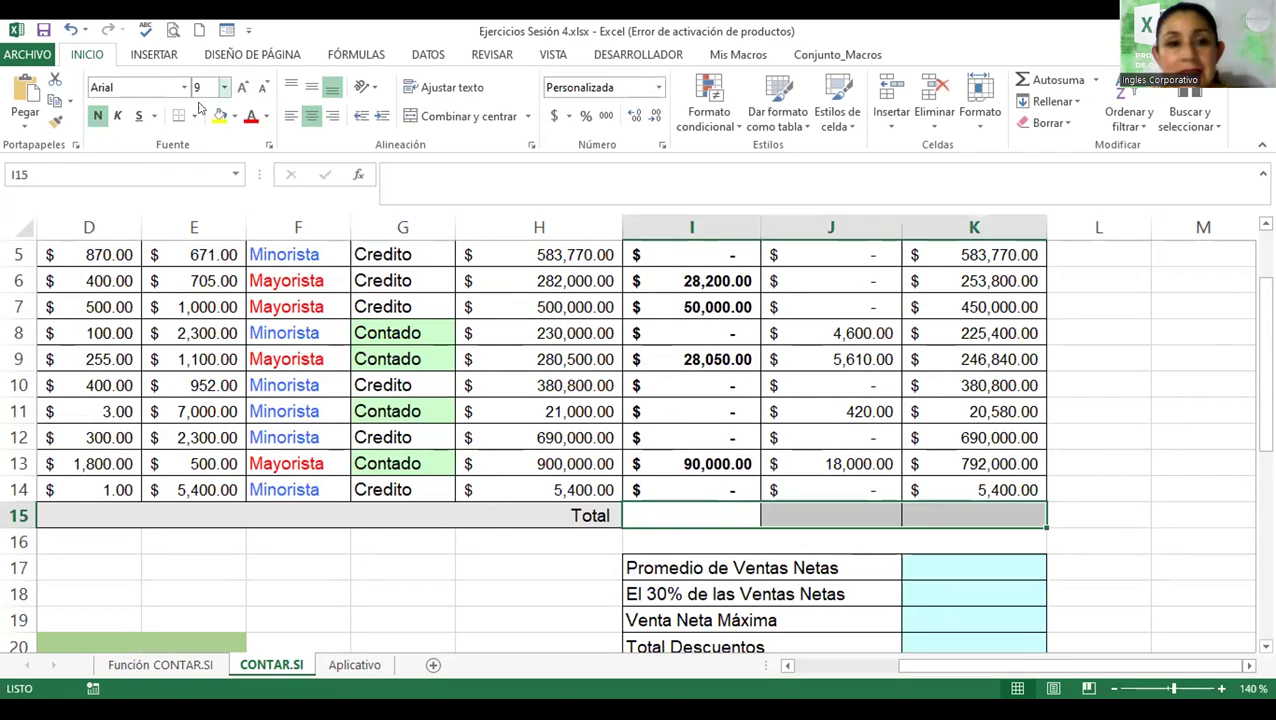
click(219, 116)
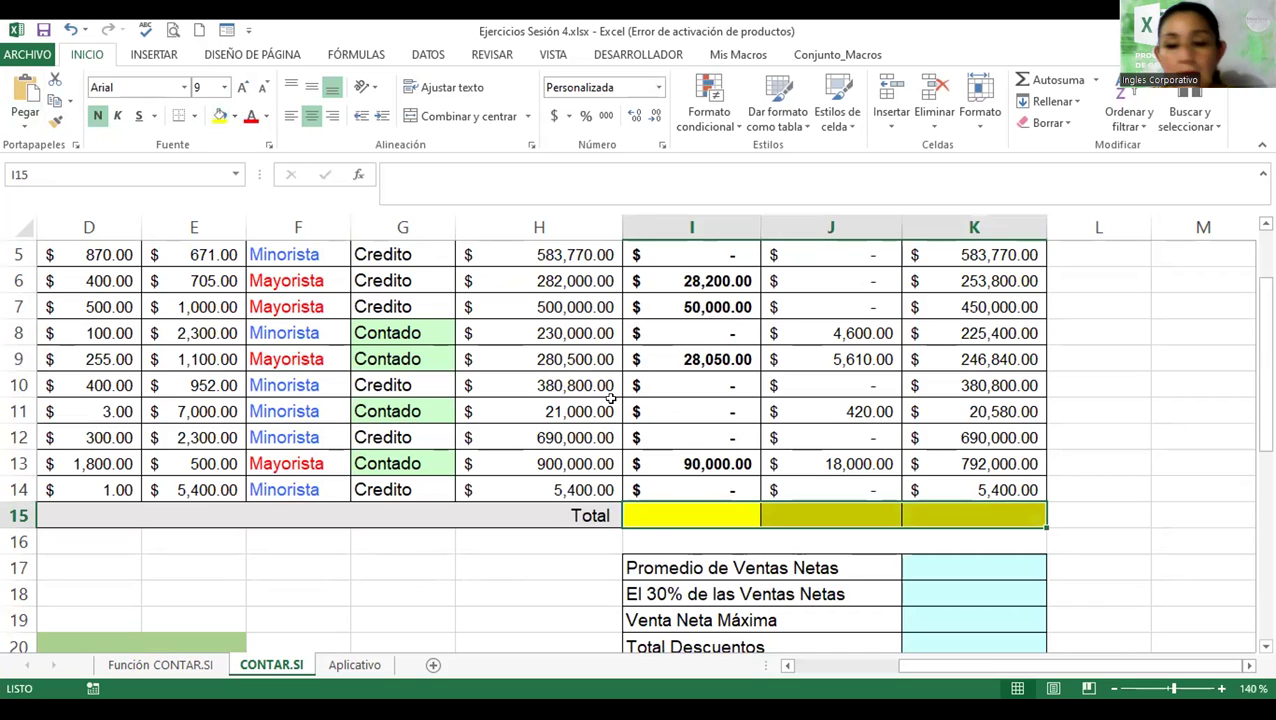
- AutoSum I15, J15 and K15, giving $281,750.00, $45,730.00 and $4,400,990.00
click(652, 524)
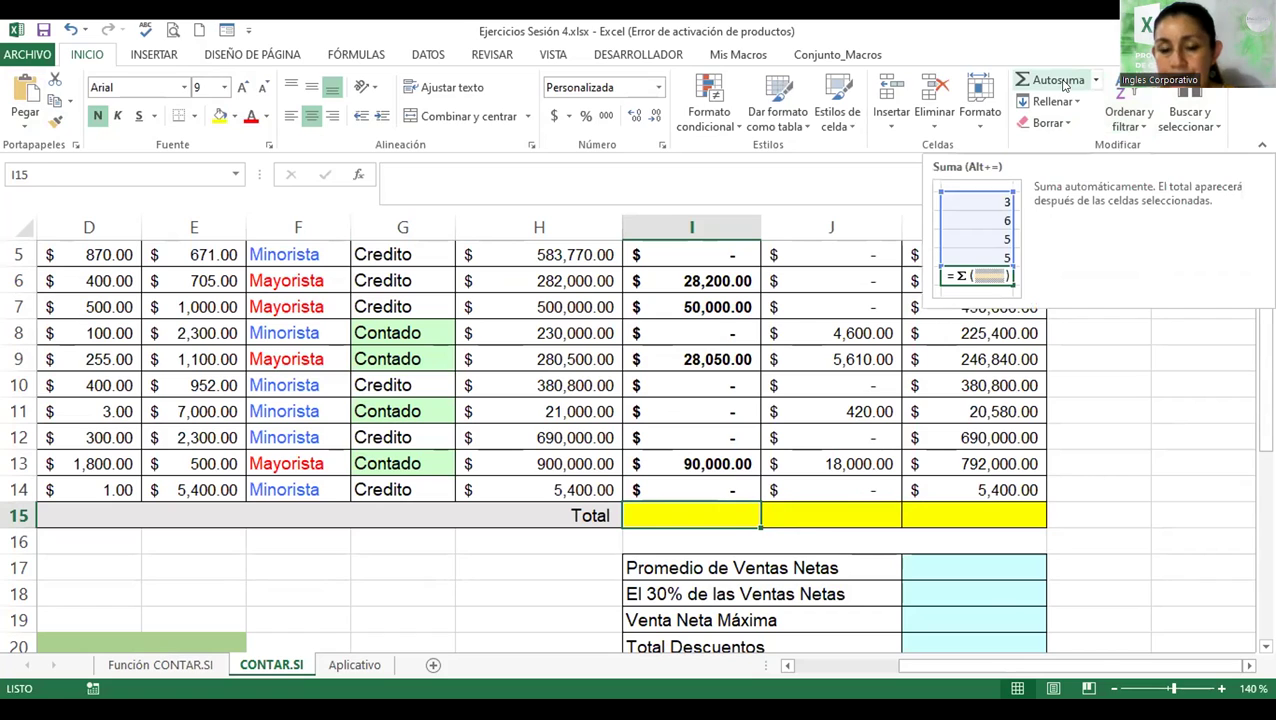
click(1058, 80)
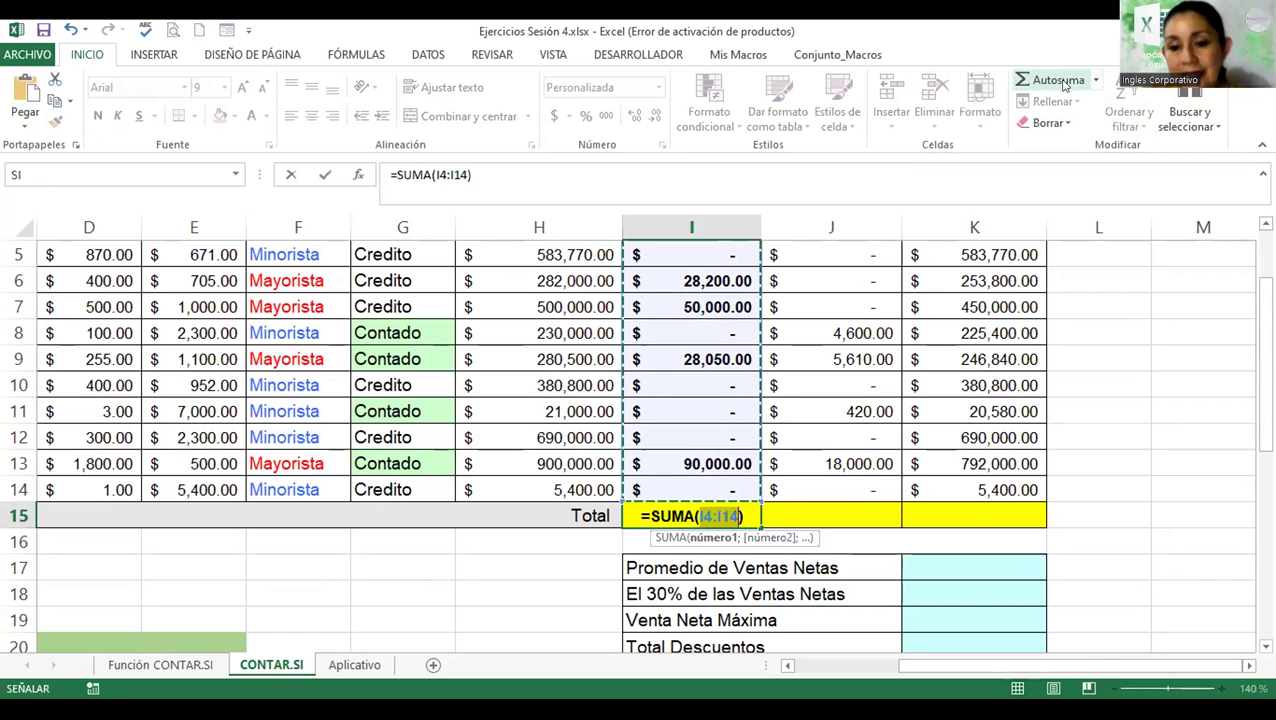
click(1063, 85)
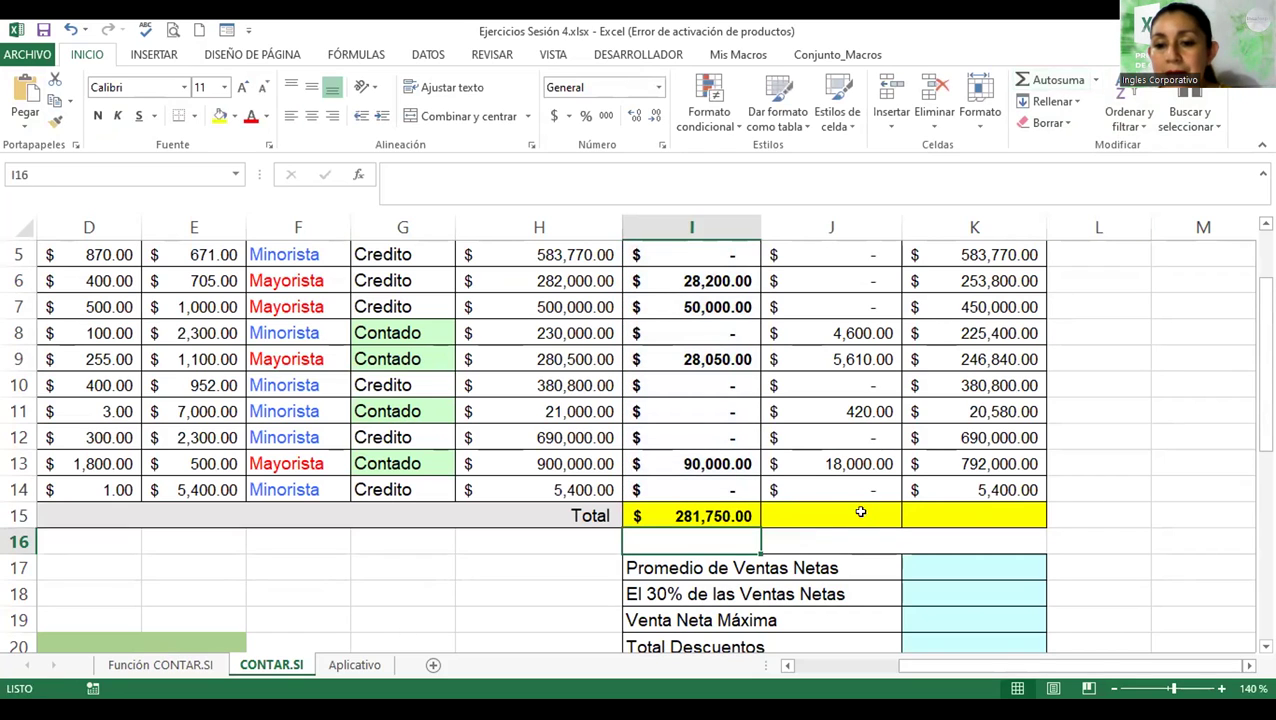
key(Right)
click(1052, 80)
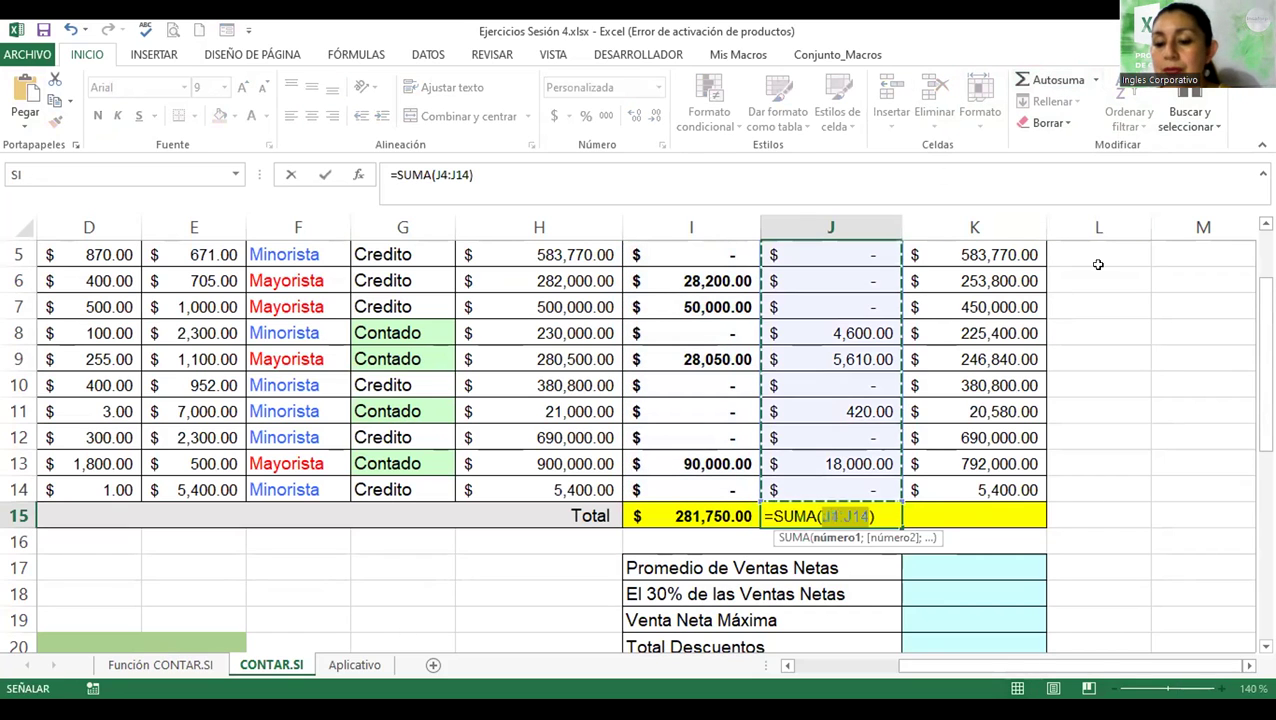
click(1030, 516)
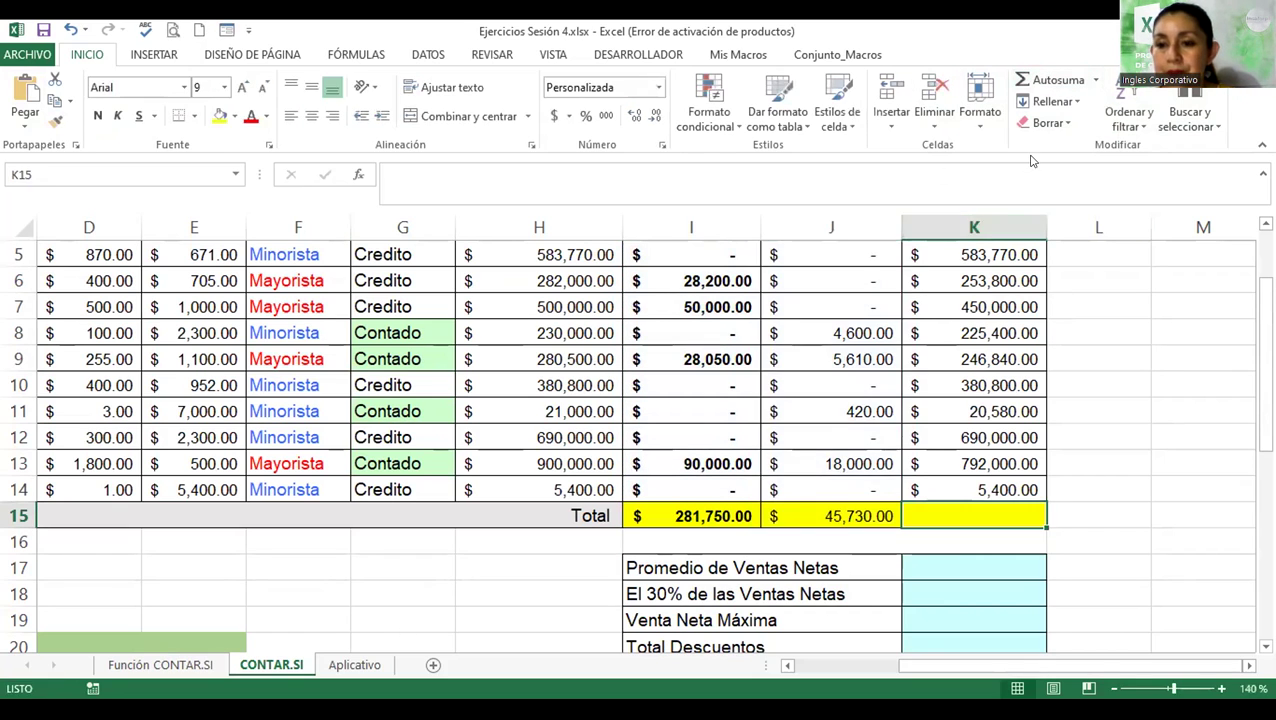
click(1047, 85)
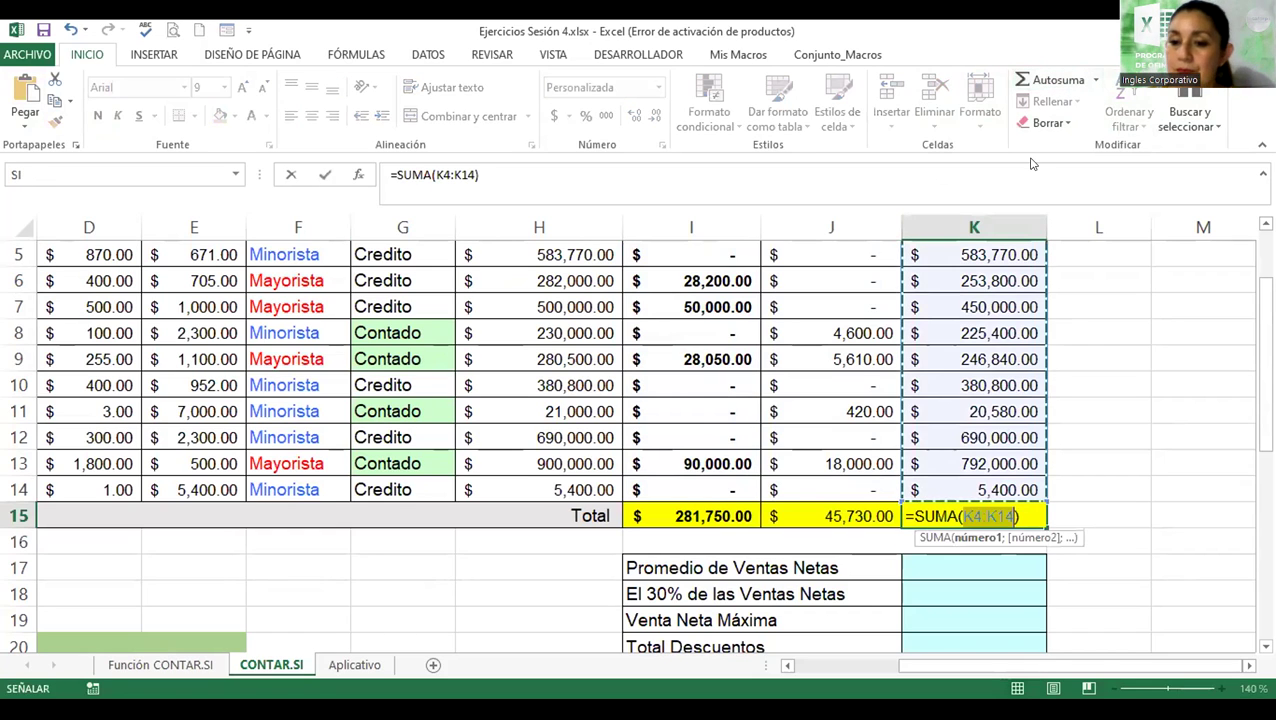
key(Return)
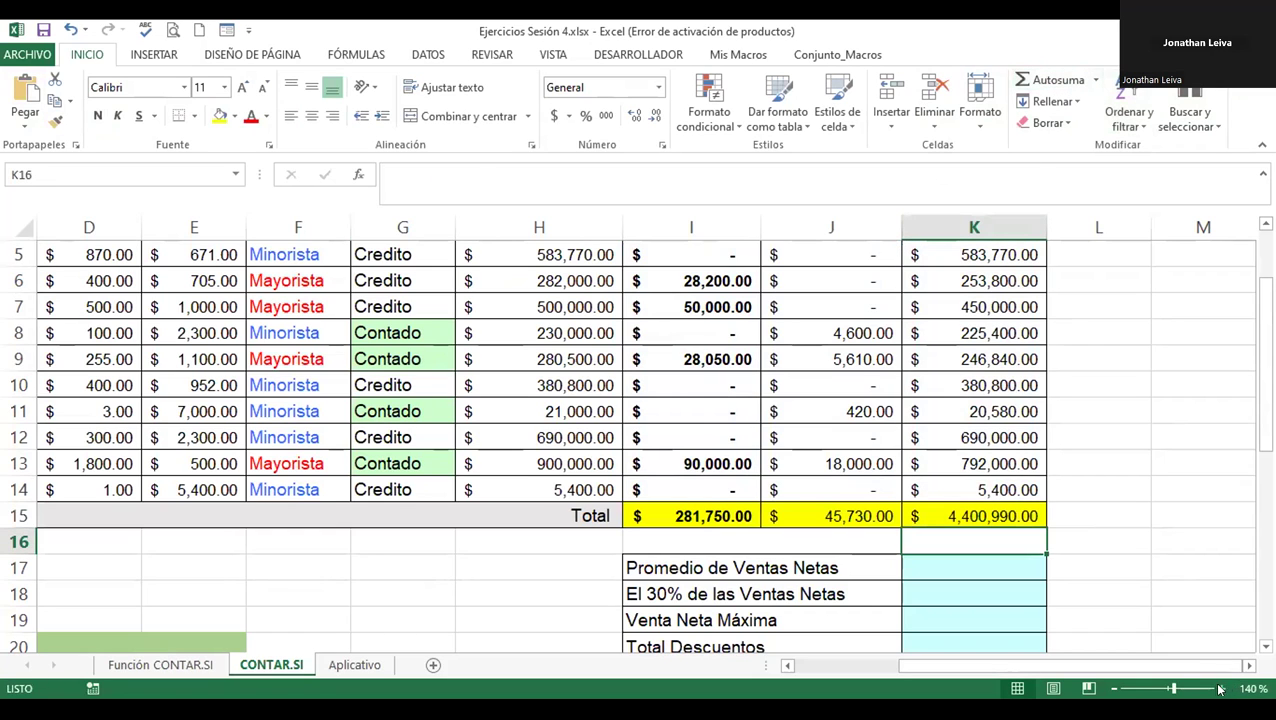
click(1221, 688)
click(1221, 688)
click(1221, 688)
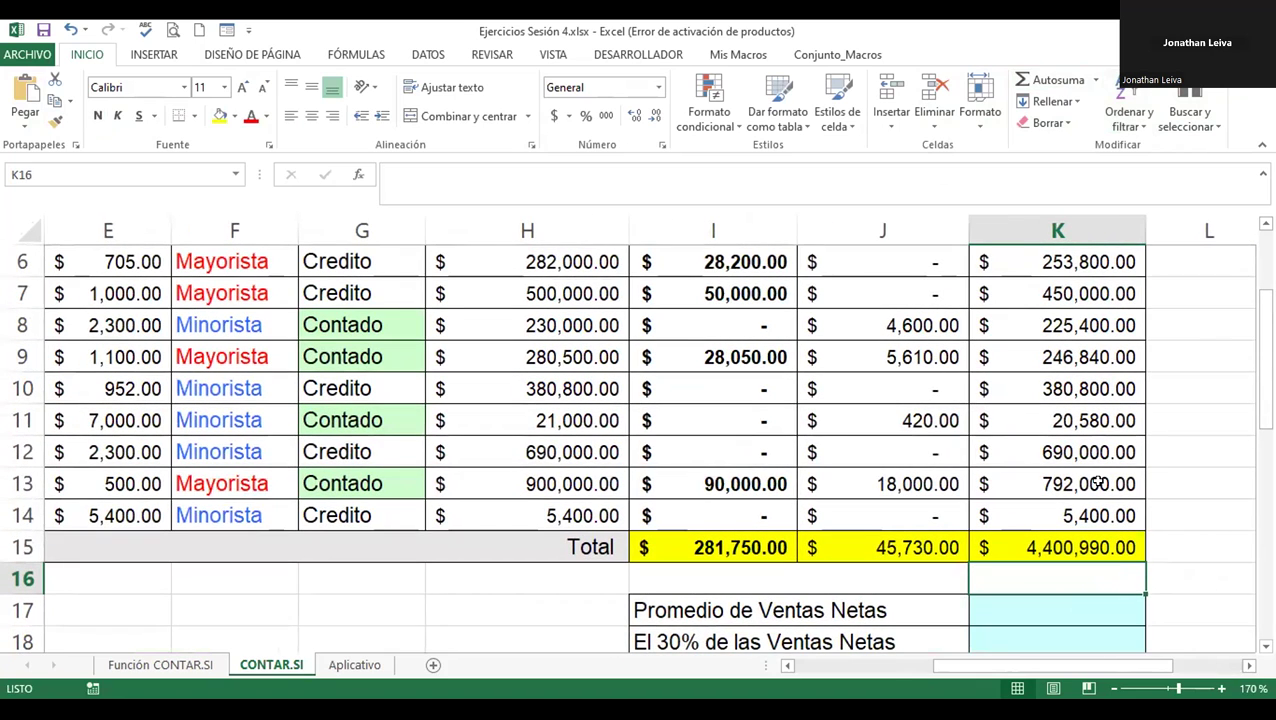
drag(1266, 425, 1266, 402)
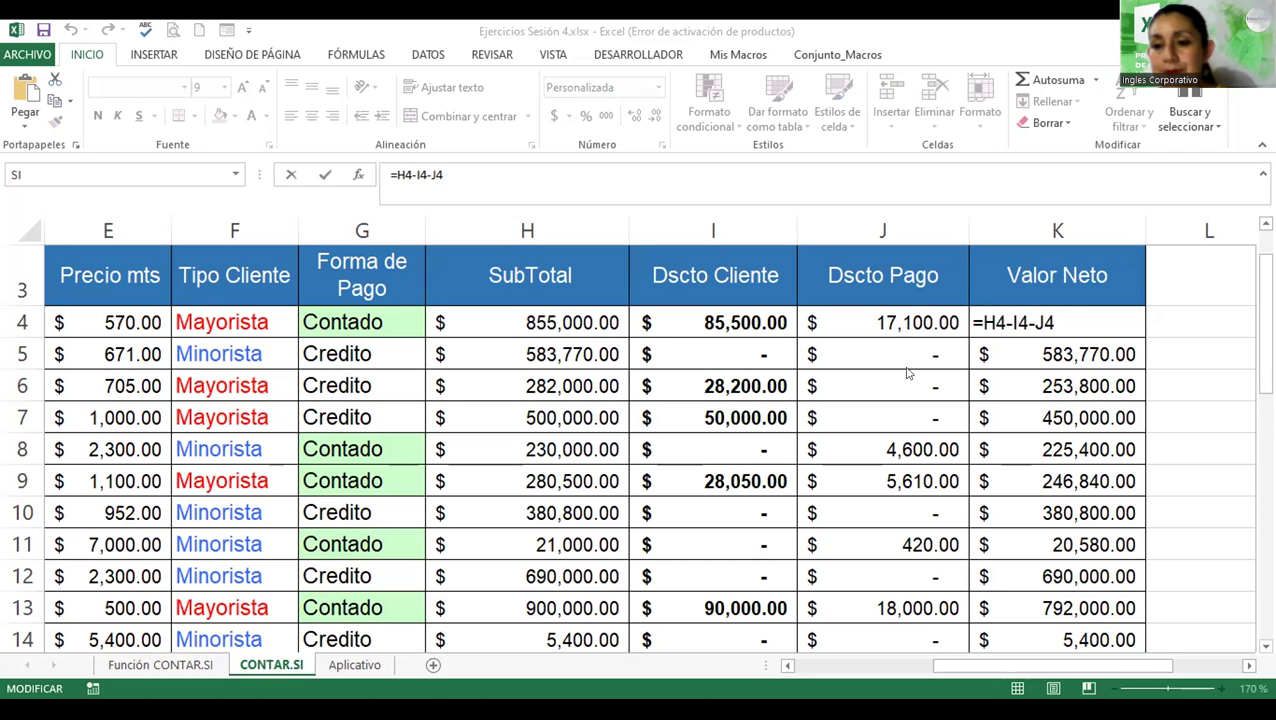
- Change J4's non-Contado result from 0 to "Sin Descuento" in its SI formula
key(Return)
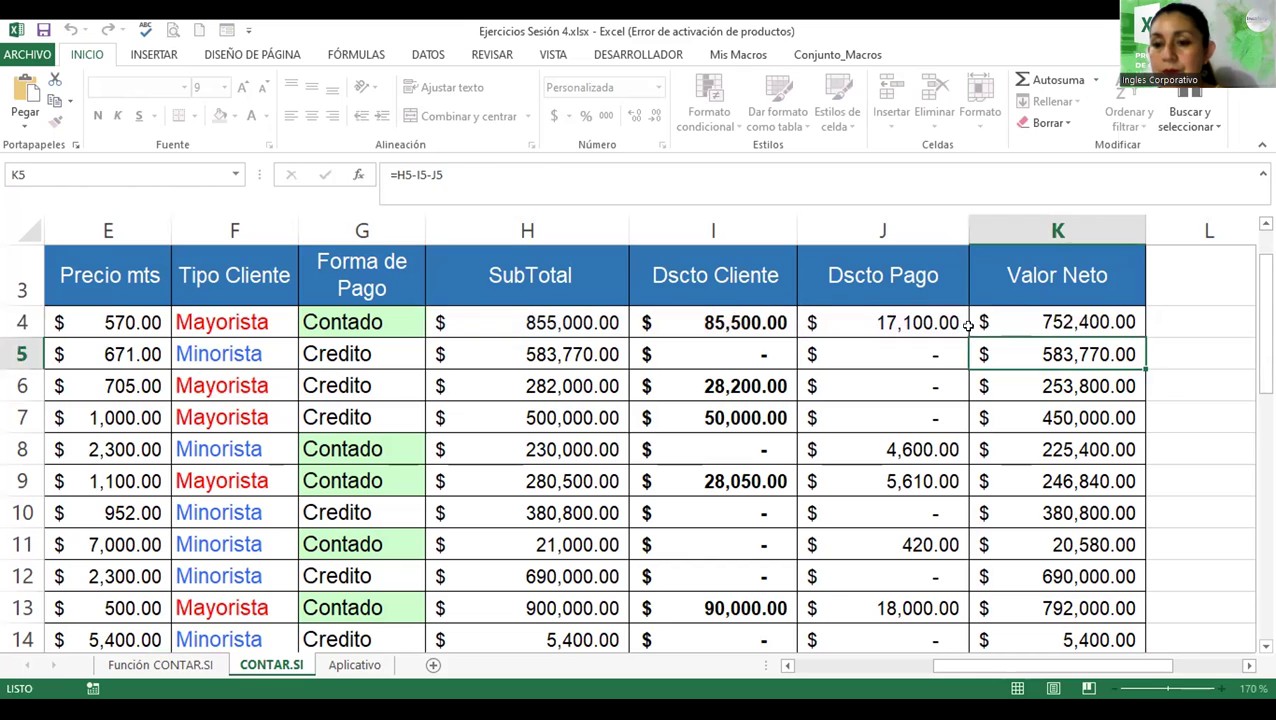
click(920, 322)
key(F2)
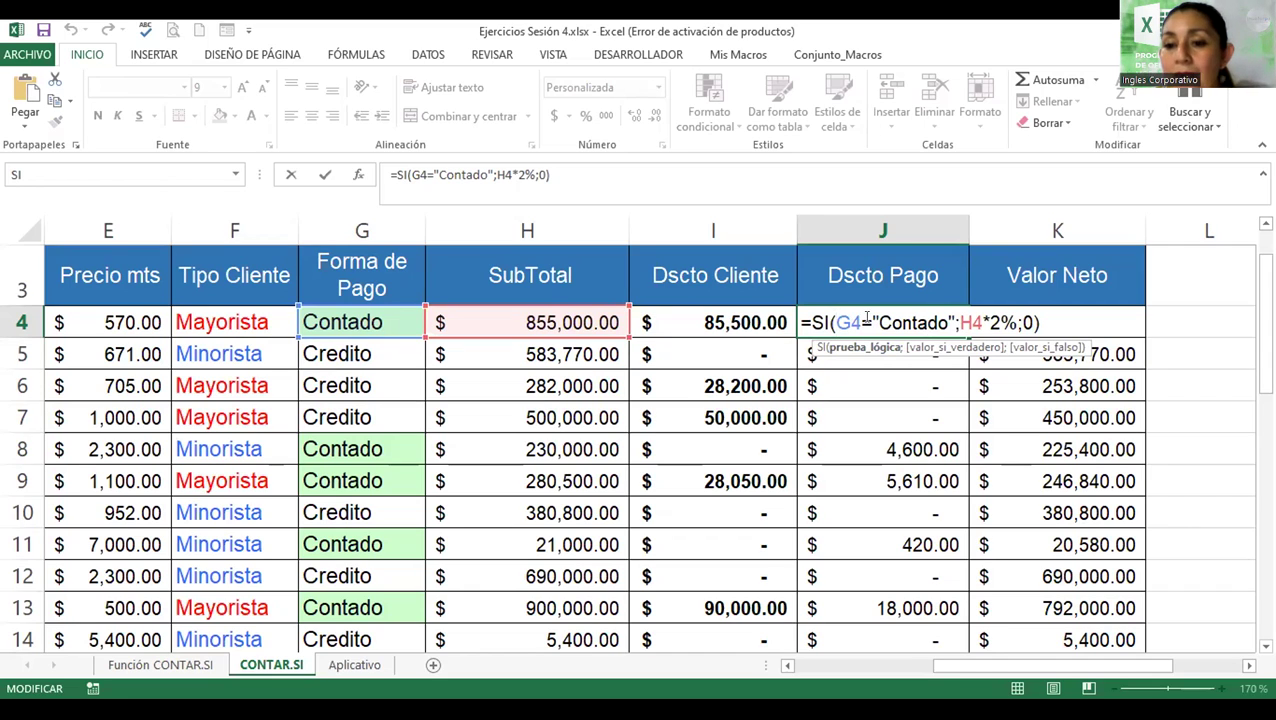
drag(874, 322, 949, 313)
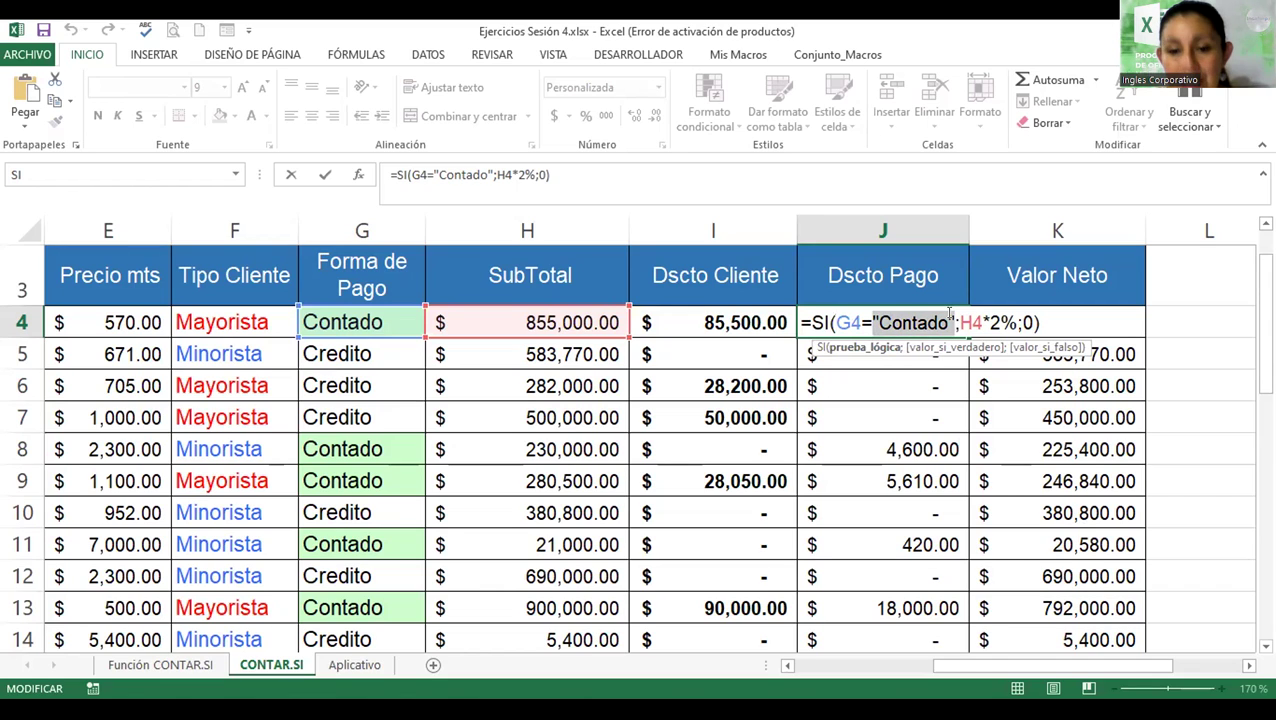
drag(953, 318, 1010, 305)
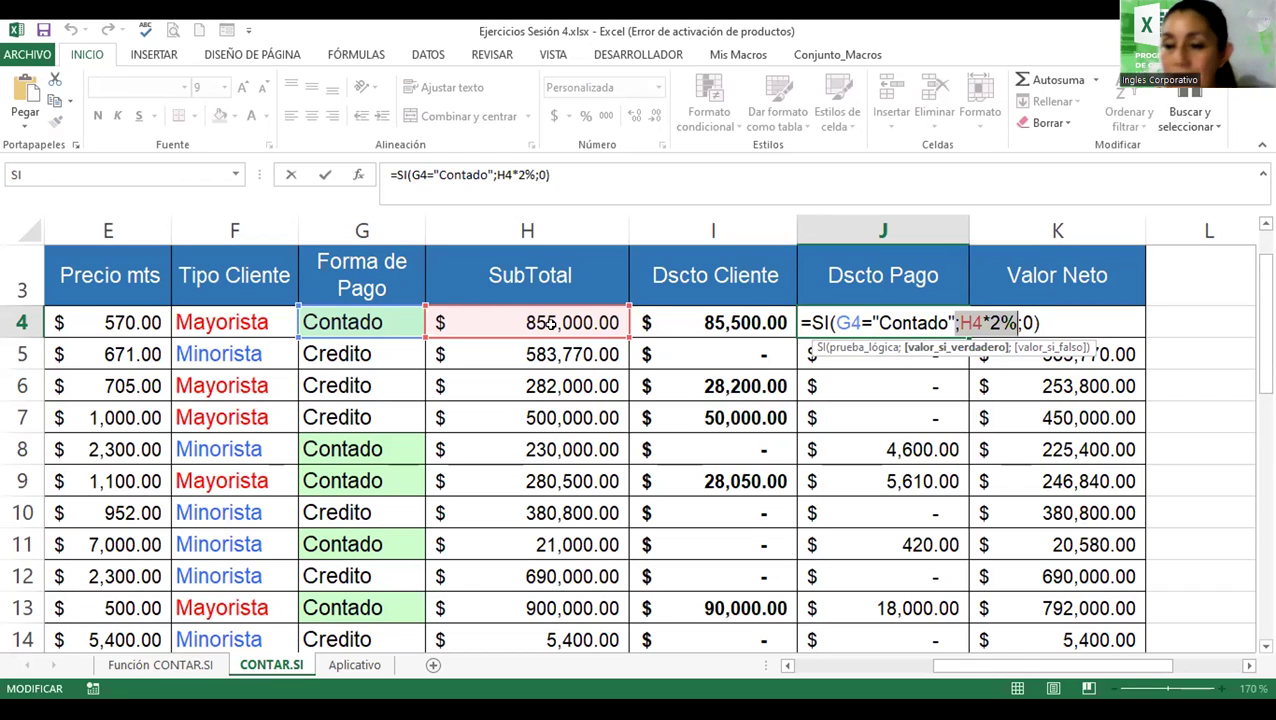
double_click(1027, 322)
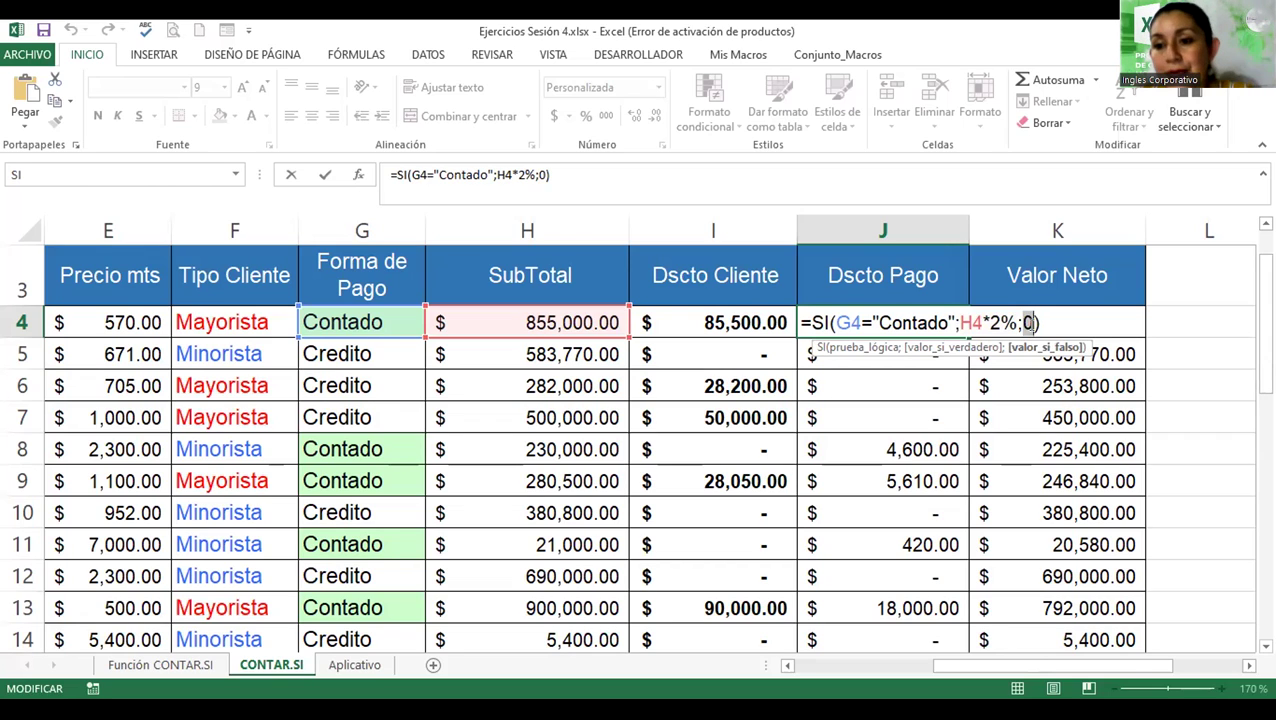
text(")
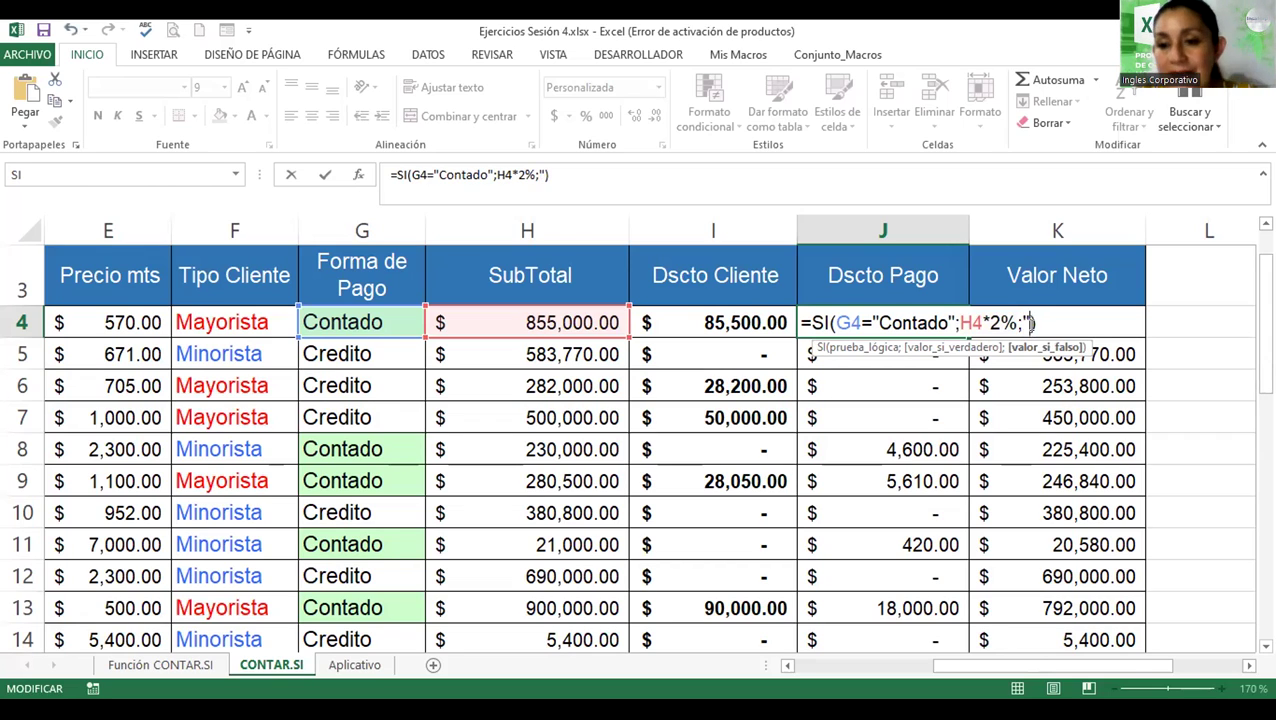
text(Sin Descuento")
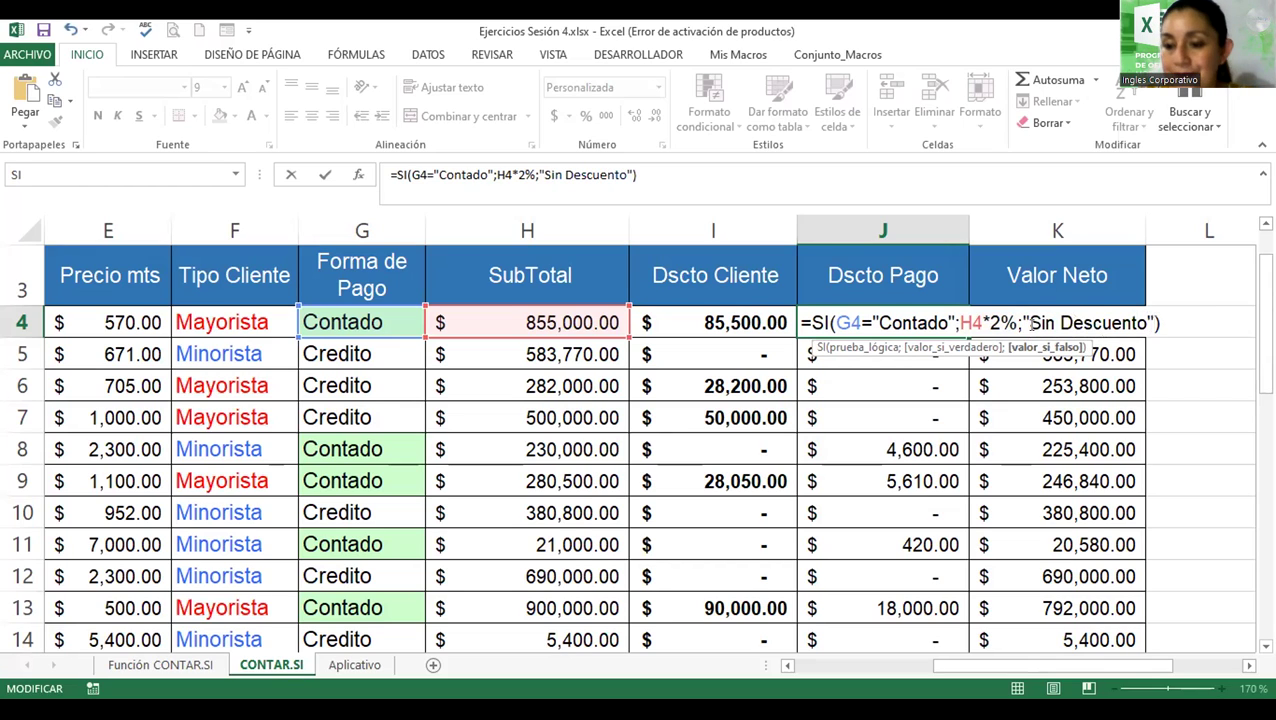
key(Return)
- Copy the J4 discount formula down through J8
click(935, 325)
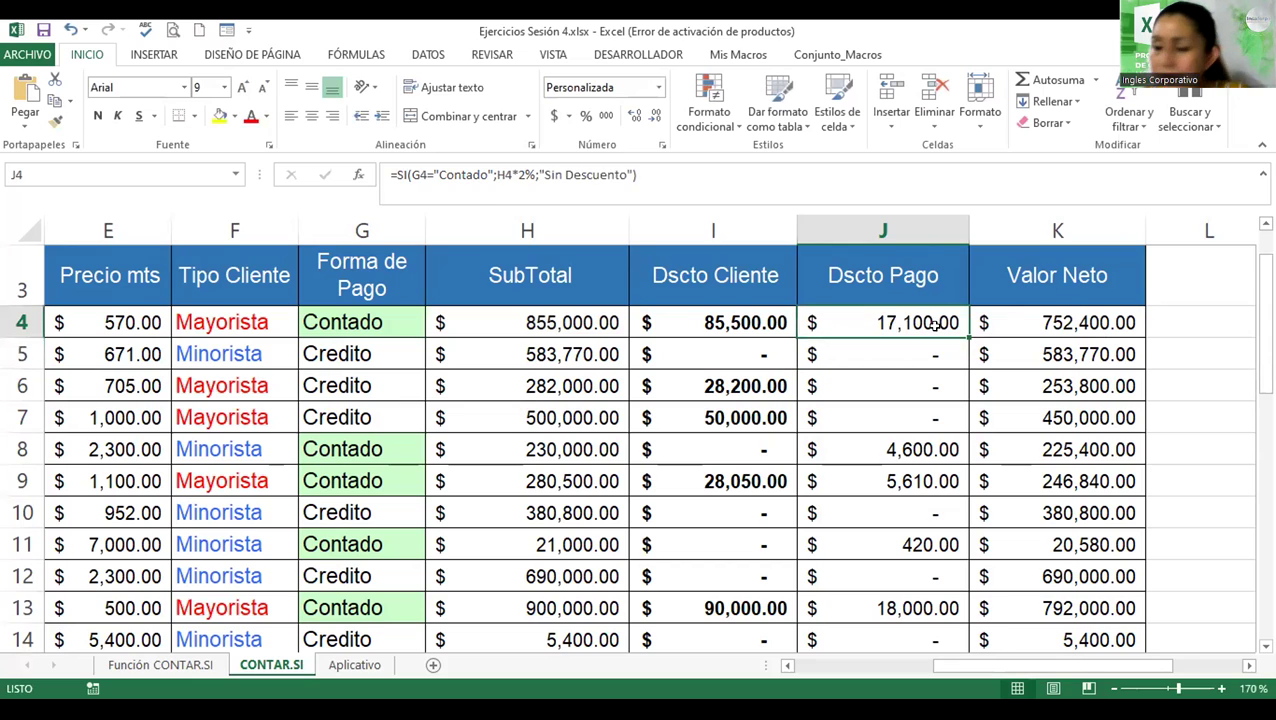
click(1011, 317)
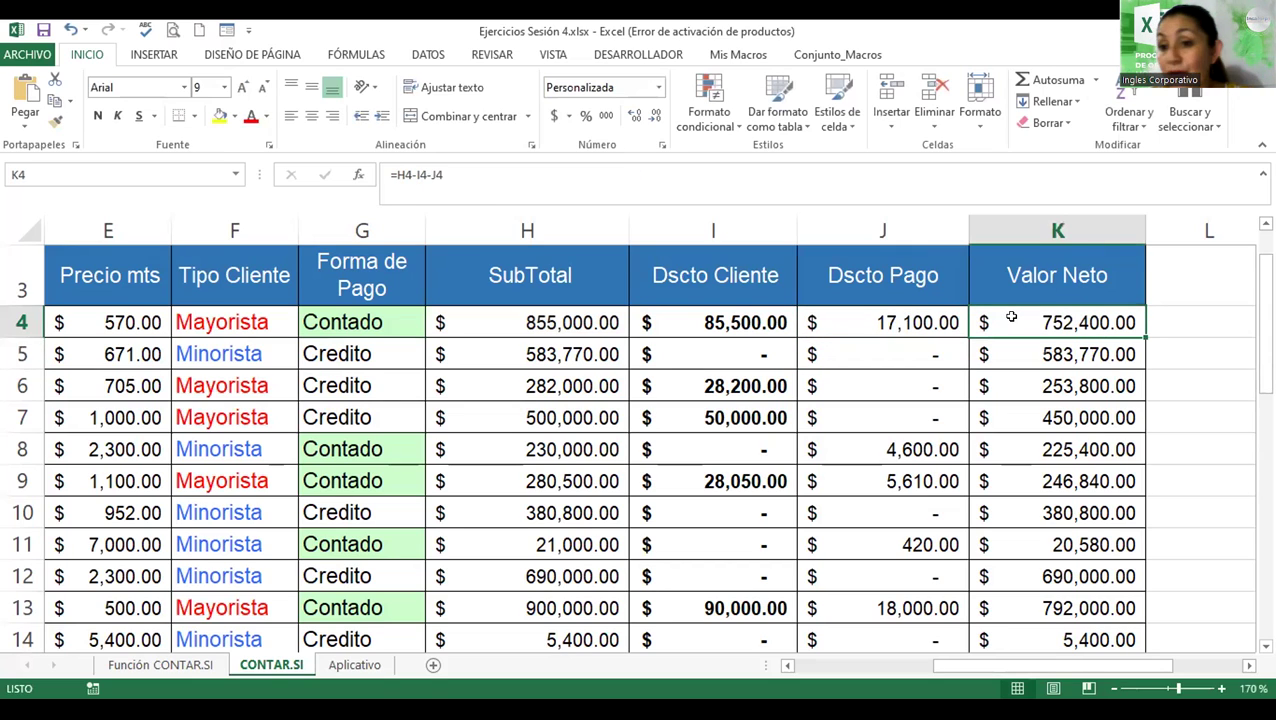
click(935, 318)
drag(966, 334, 952, 452)
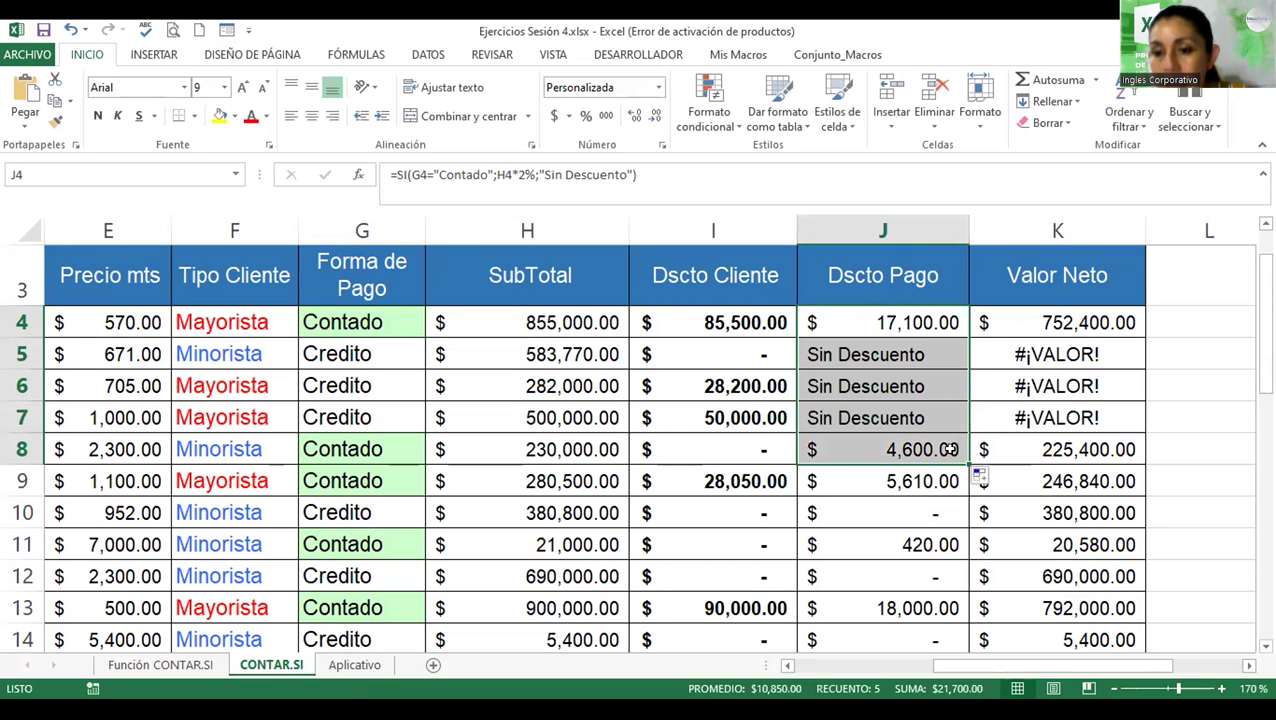
- Inspect J5:J7 showing Sin Descuento and the resulting #¡VALOR! errors in K5:K7
click(908, 354)
click(908, 386)
click(916, 418)
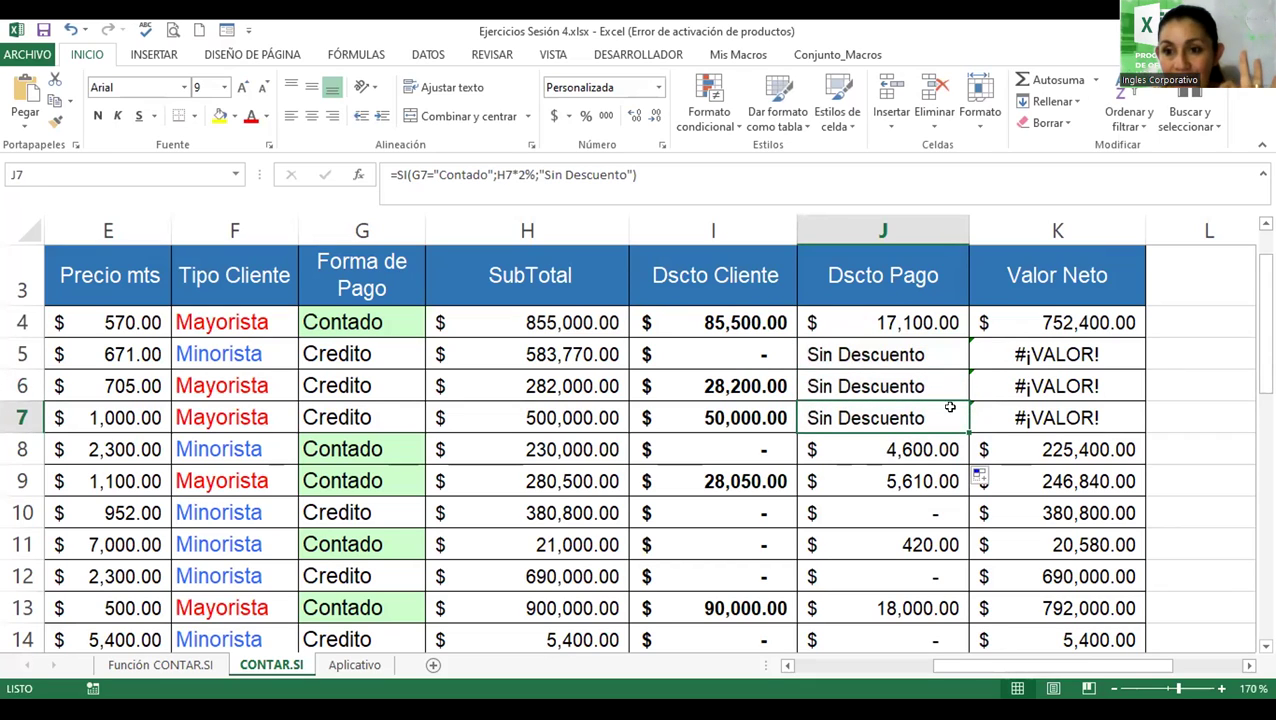
click(1030, 356)
click(1027, 386)
click(1022, 416)
click(1024, 358)
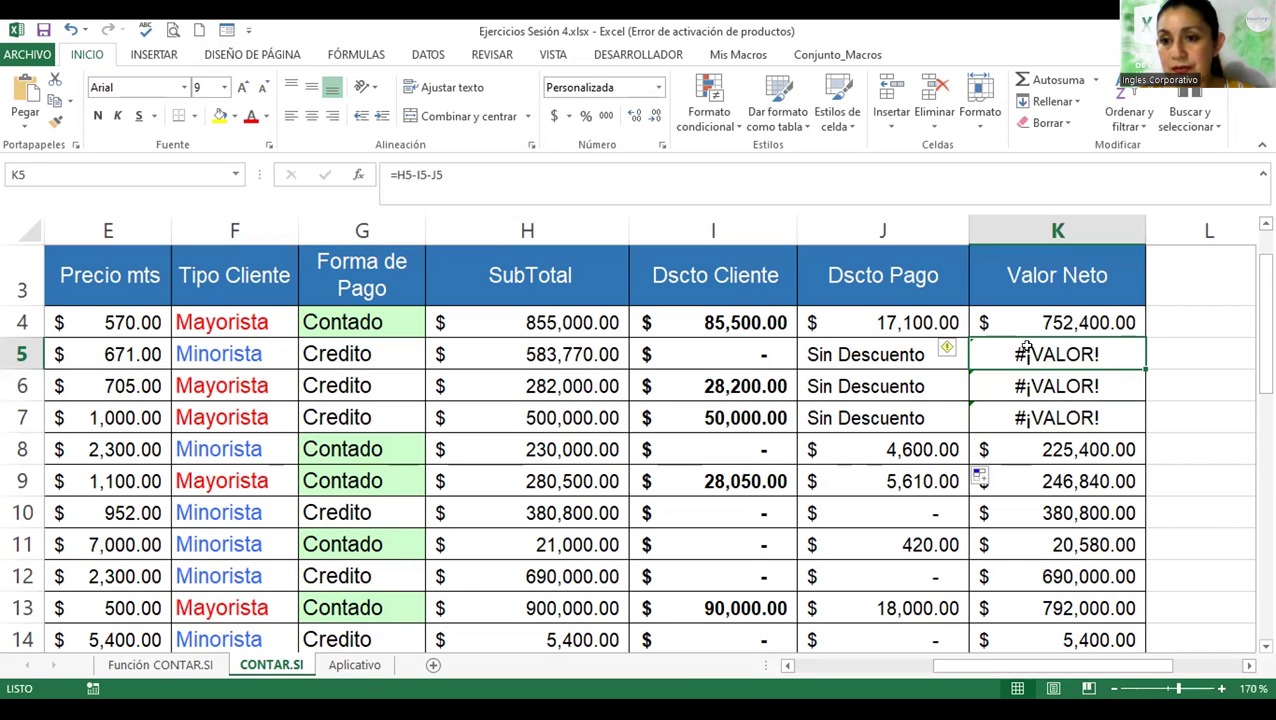
- Inspect the K5 Valor Neto formula, then open J4's Dscto Pago =SI formula for editing
double_click(1055, 350)
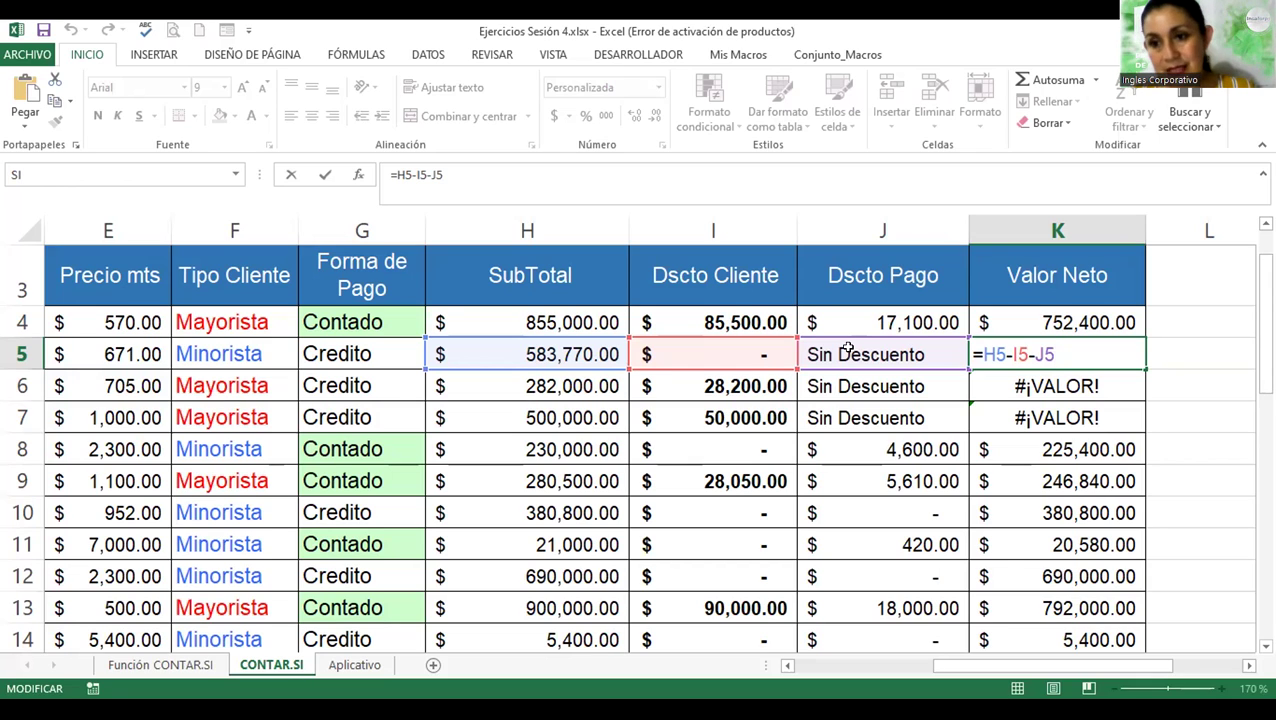
key(Return)
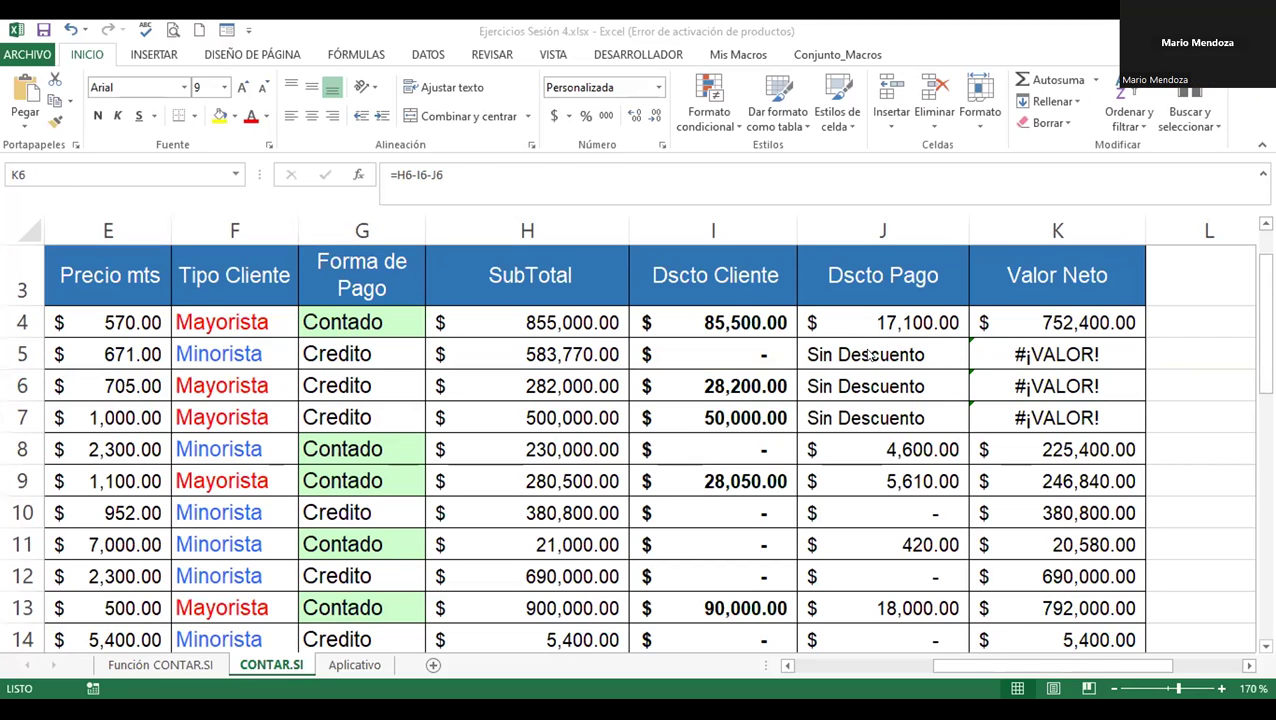
click(873, 318)
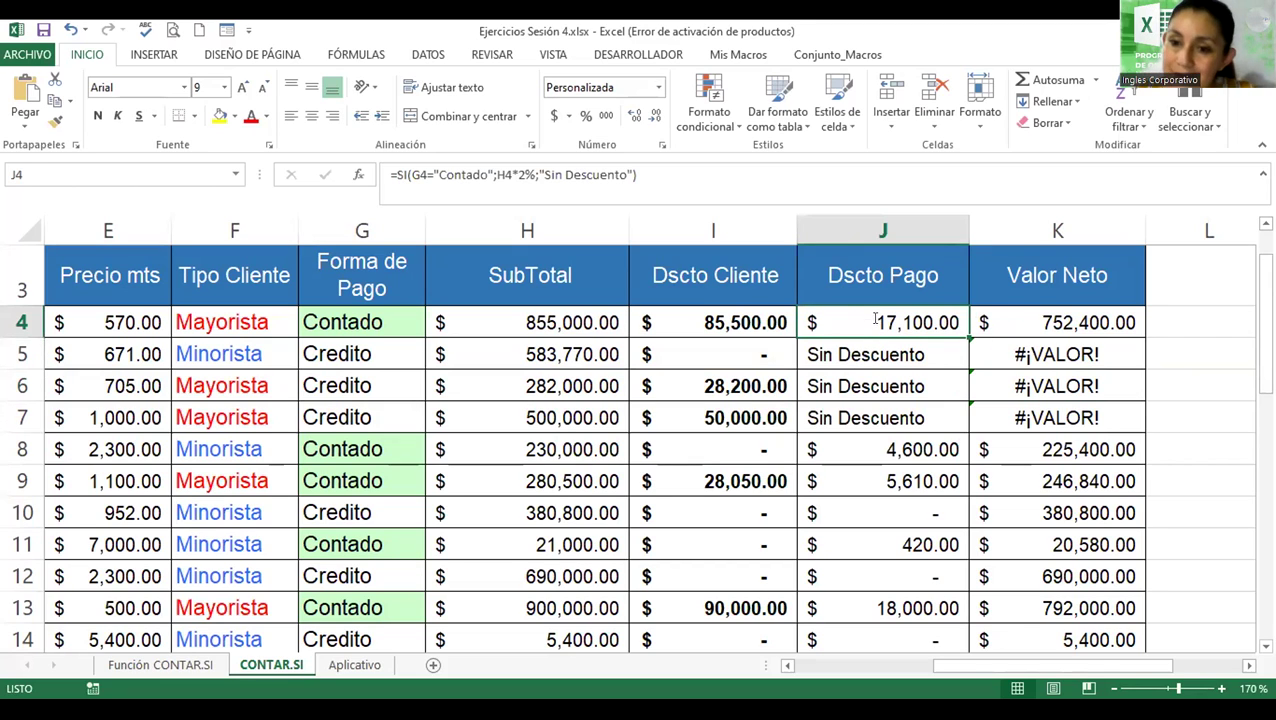
double_click(875, 320)
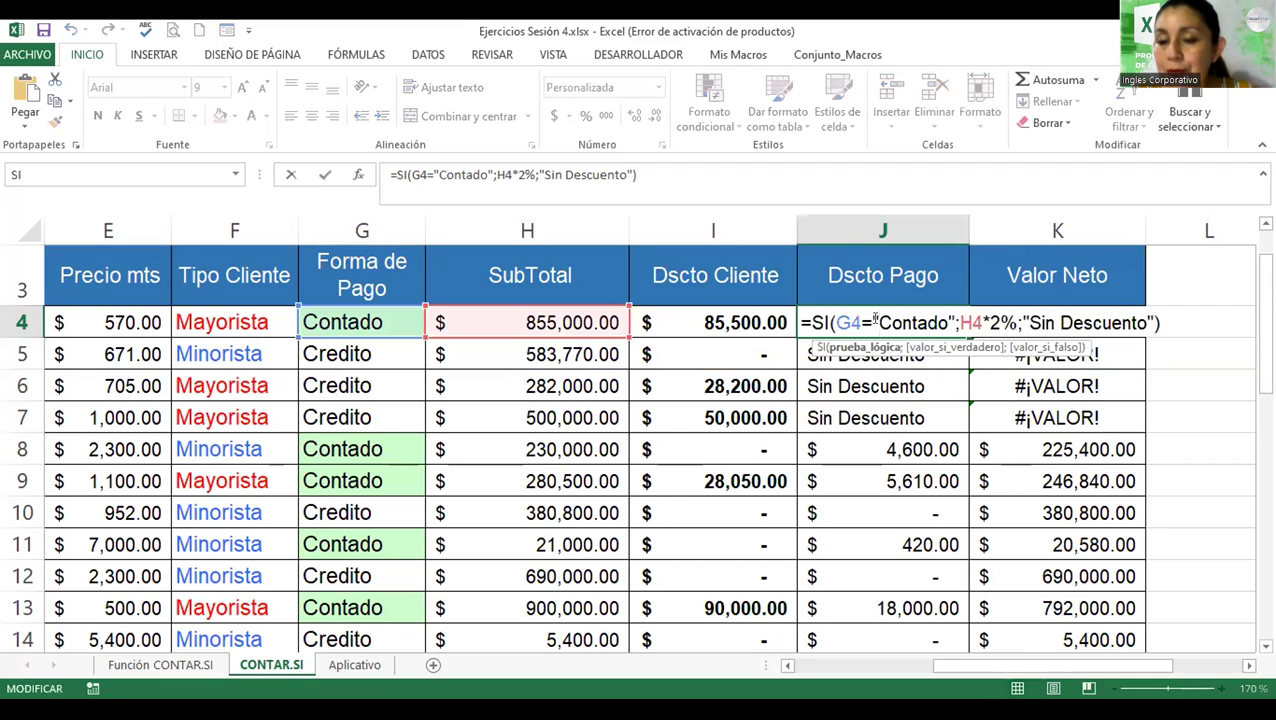
- Replace 'Sin Descuento' with 0 in the J4 formula and copy it down to J14
drag(1020, 322, 1150, 318)
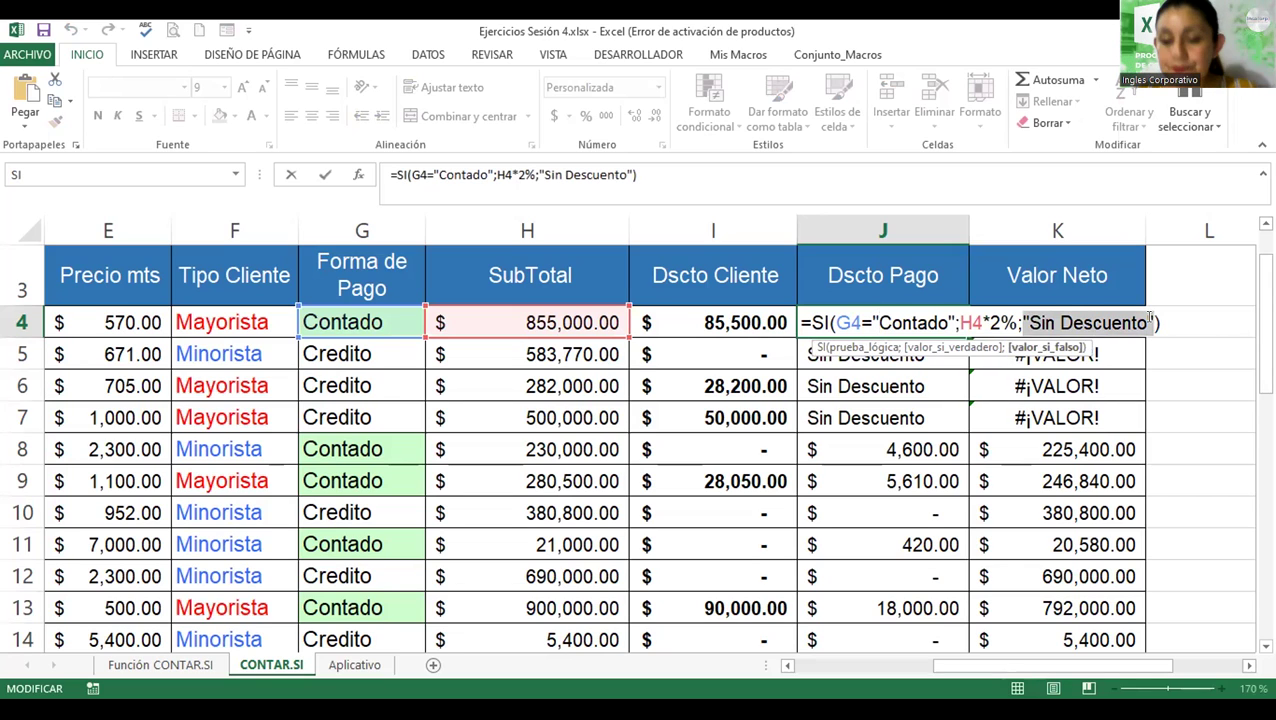
text(0)
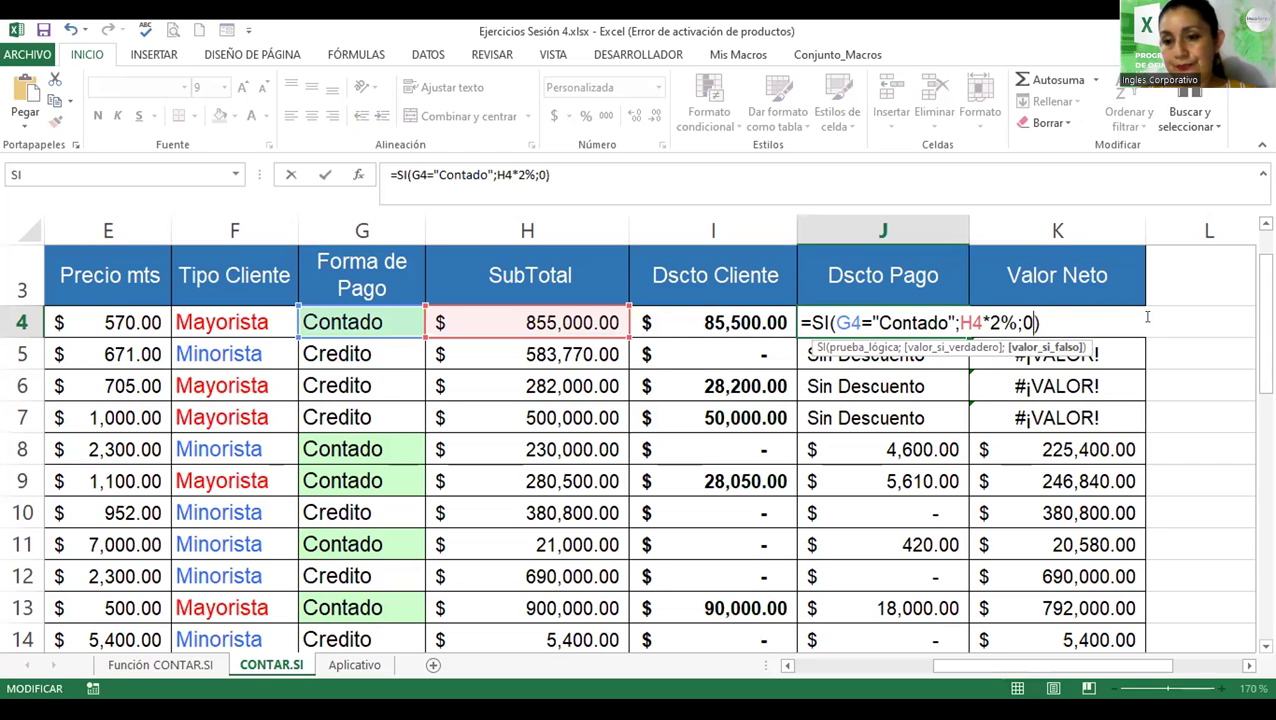
key(Return)
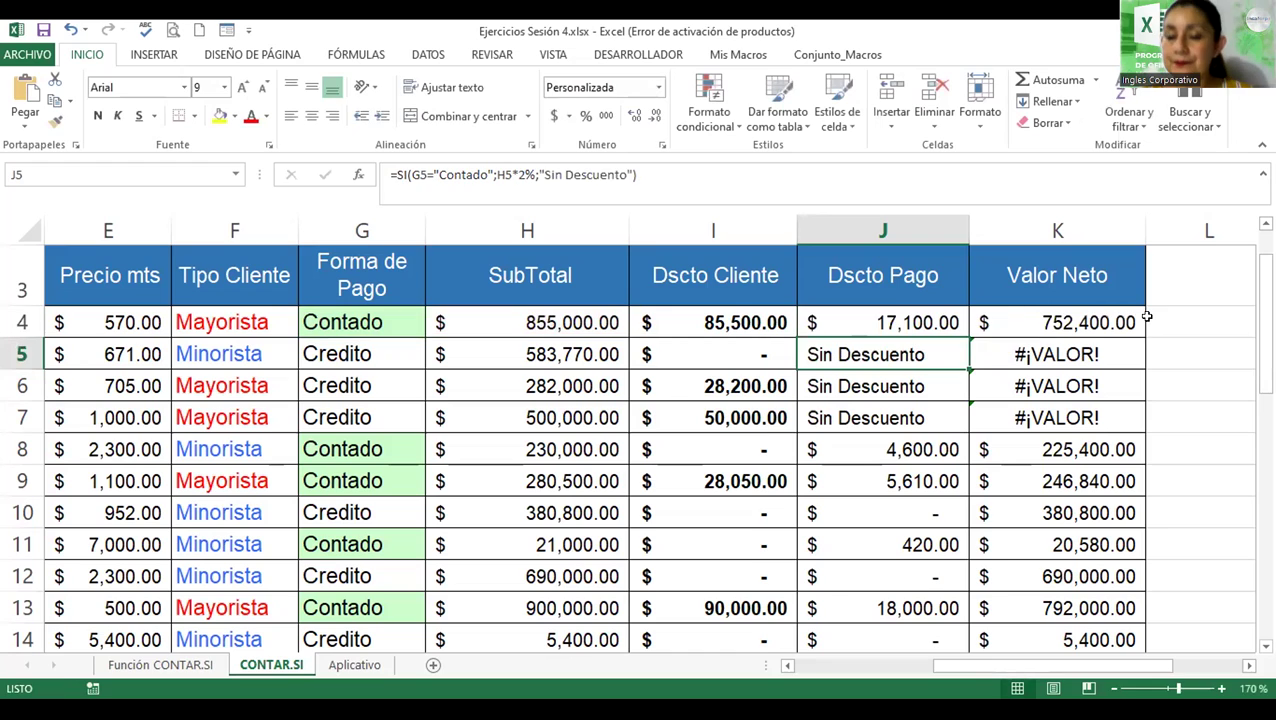
click(920, 323)
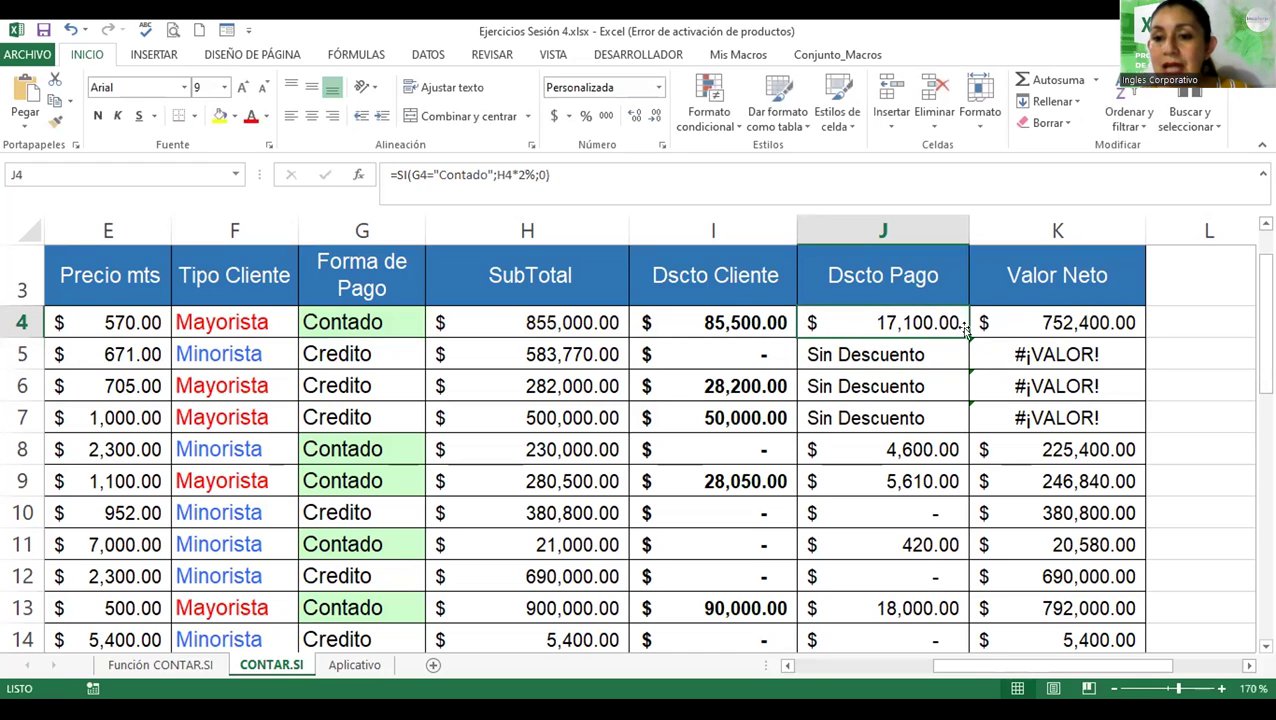
double_click(966, 337)
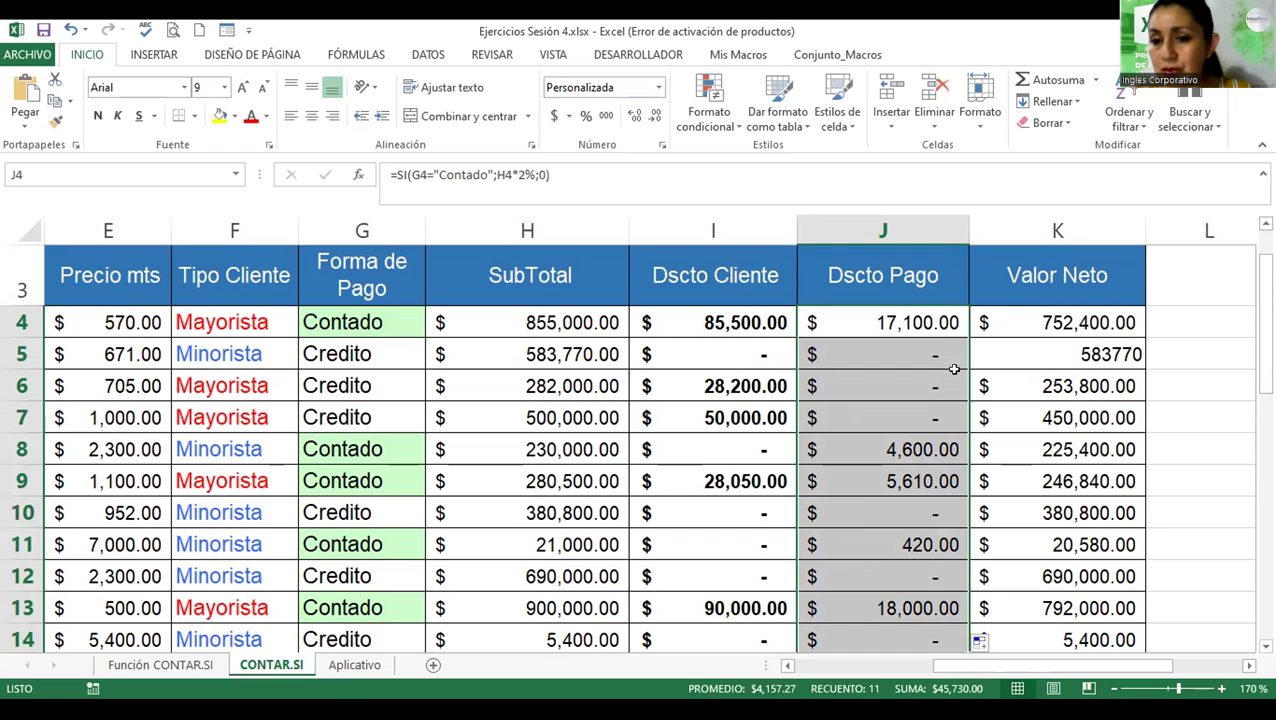
click(952, 366)
- Give the Total amounts in I15:K15 a dark font colour instead of red
scroll(728, 450, down, 2)
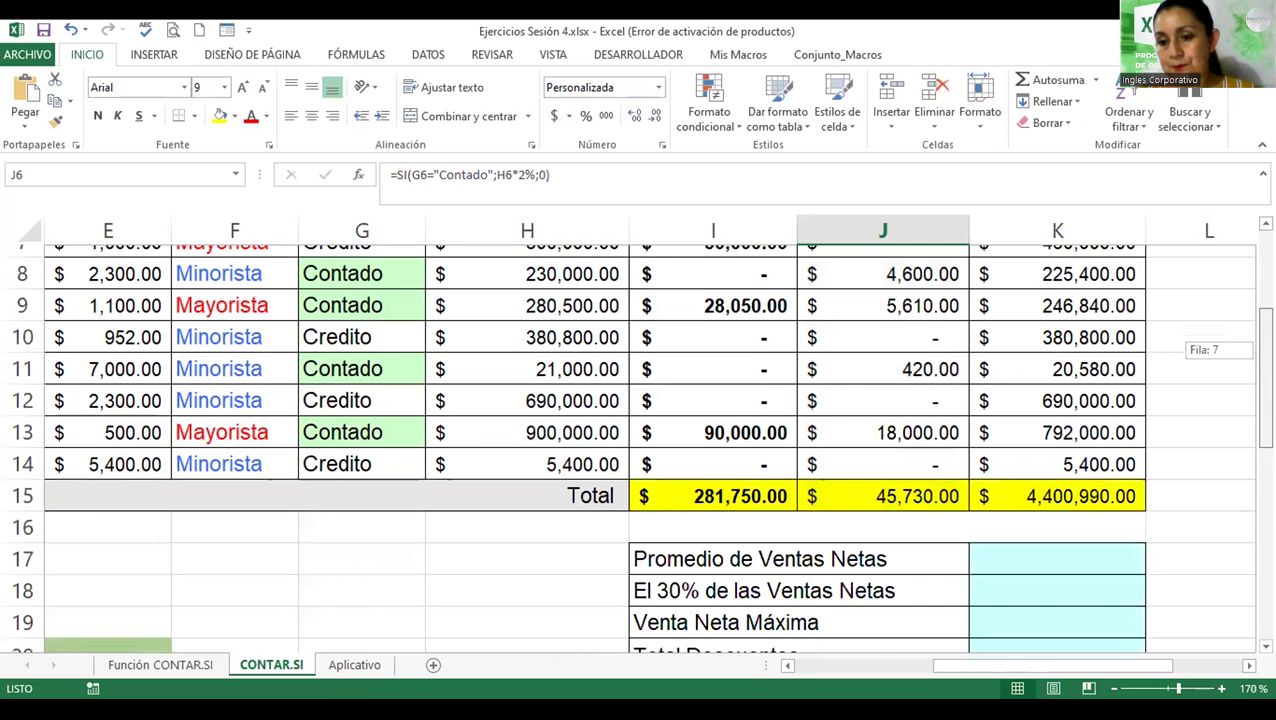
click(728, 450)
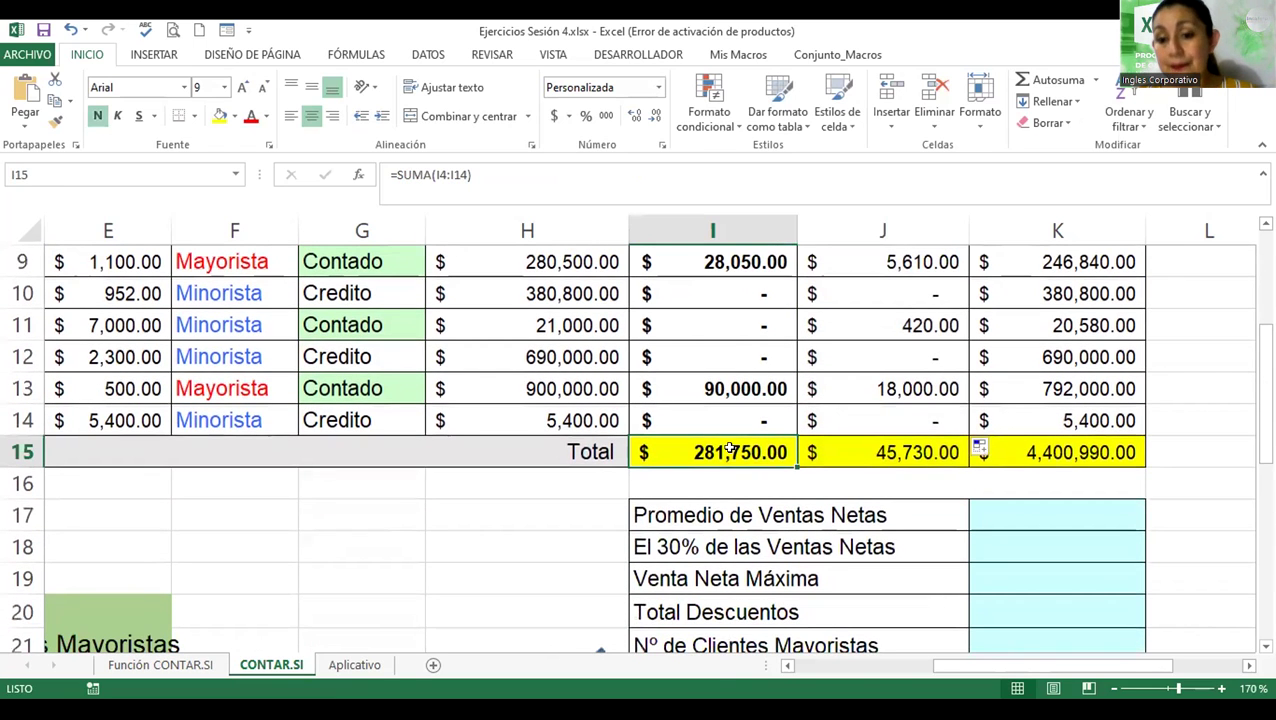
drag(728, 450, 1060, 452)
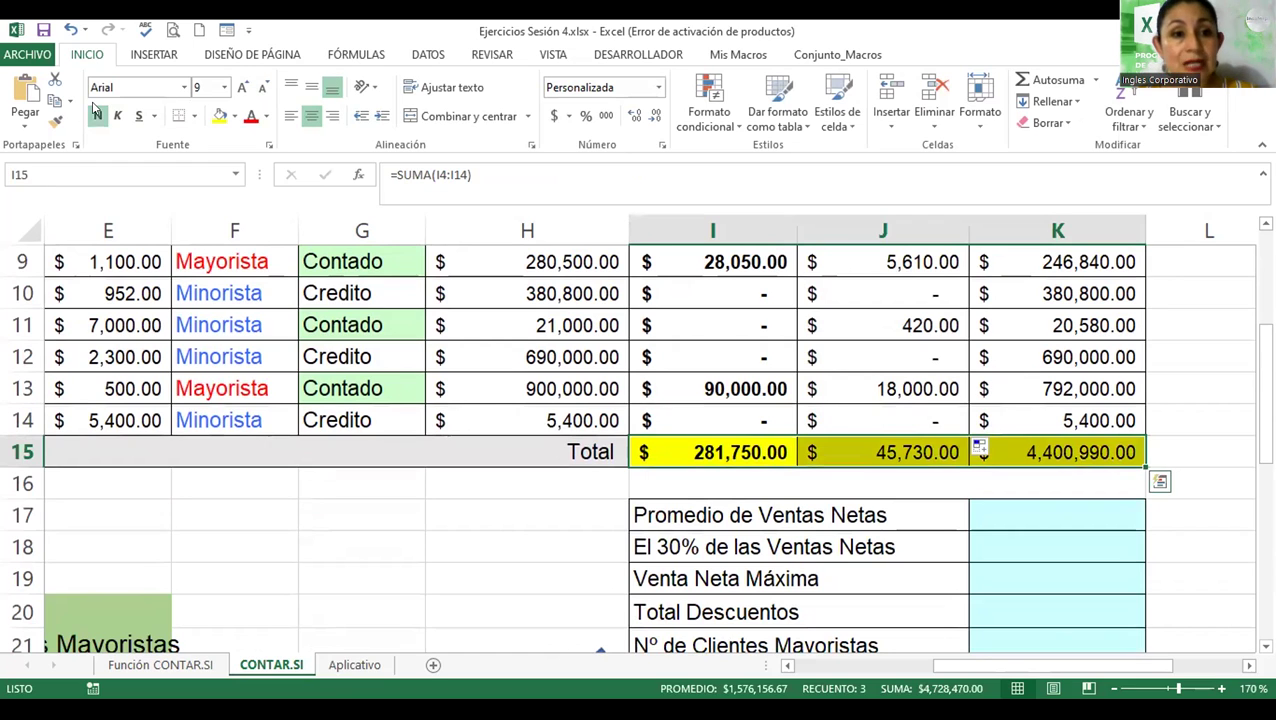
click(251, 116)
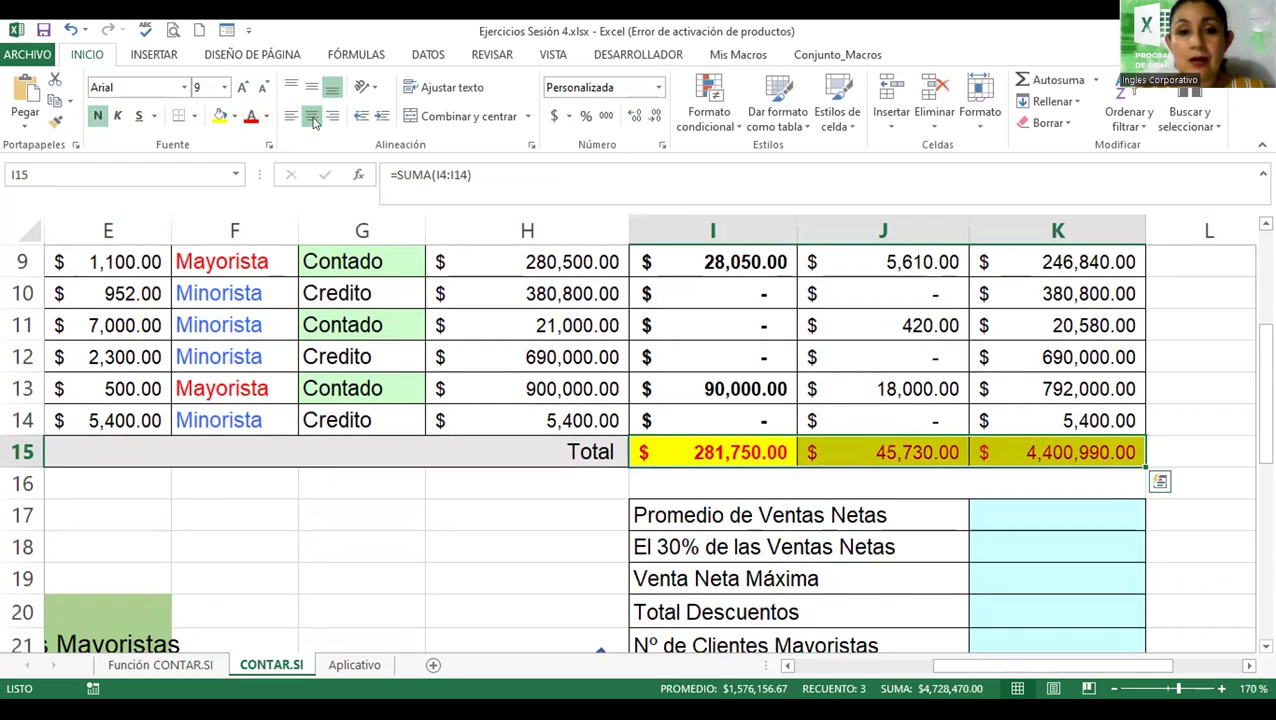
click(266, 116)
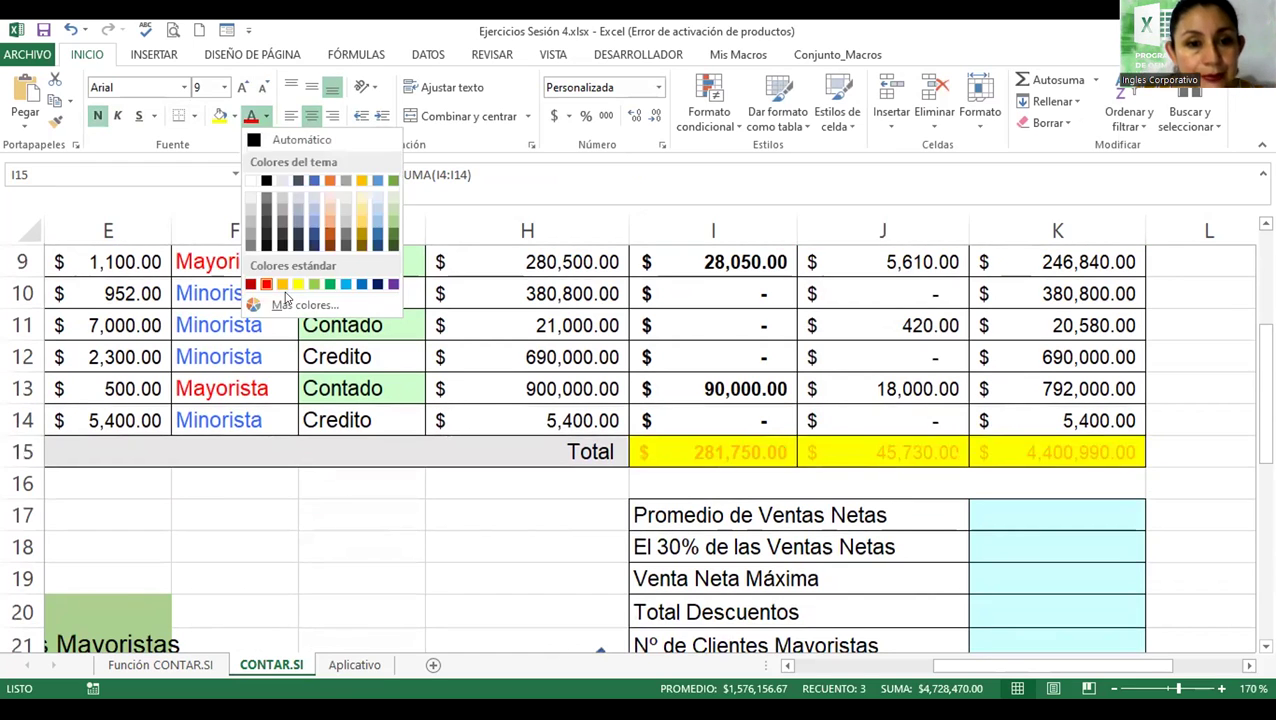
click(377, 284)
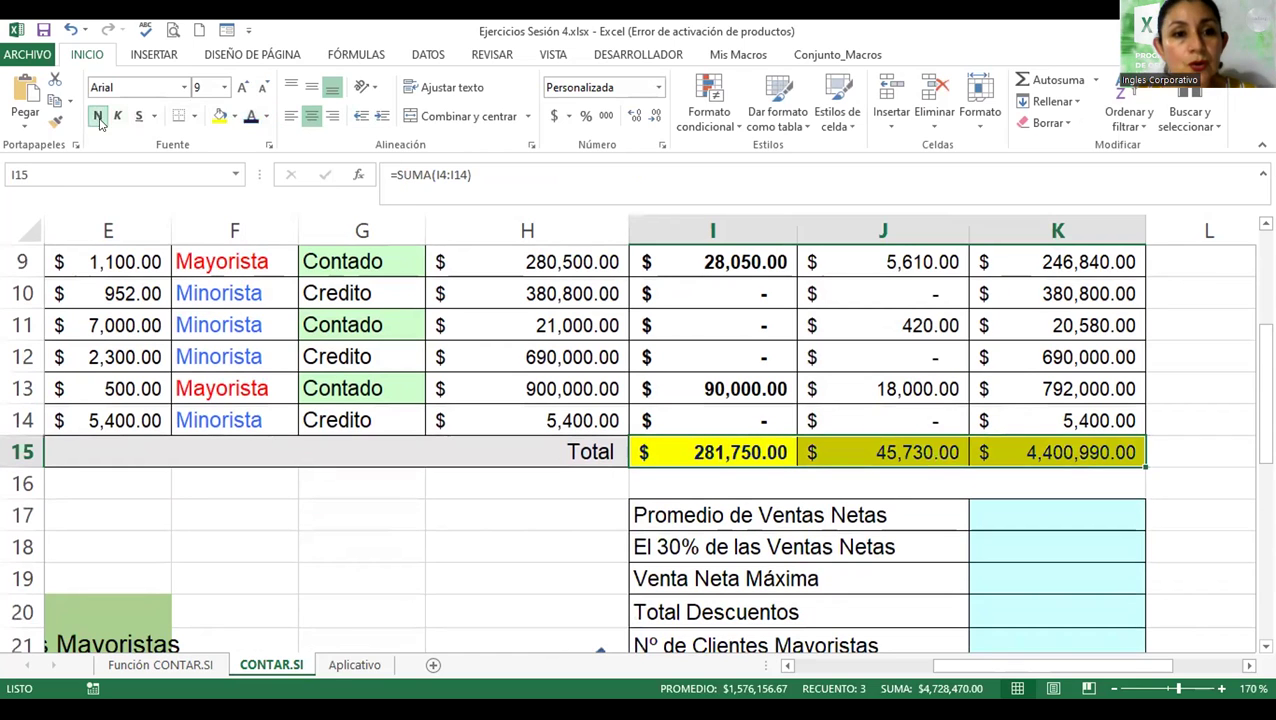
click(1017, 515)
scroll(527, 640, down, 2)
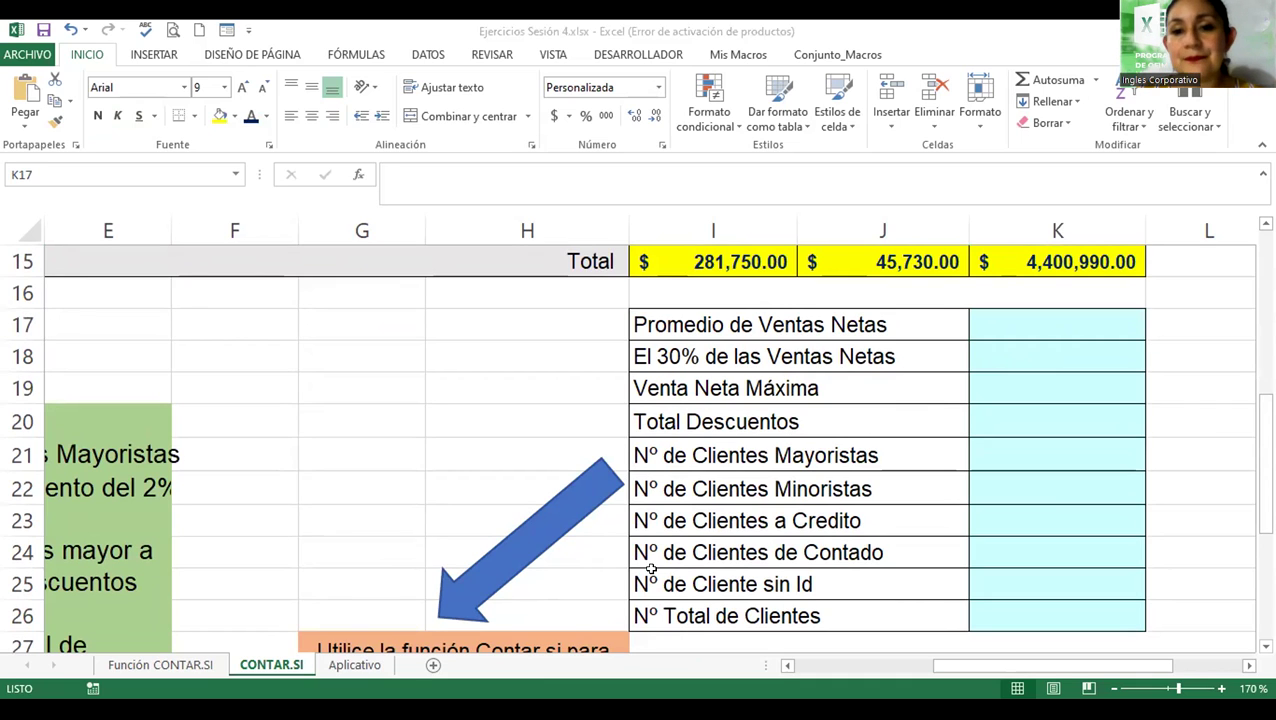
- Enter =PROMEDIO(K4:K14) in K17 to average the net sales
click(1069, 329)
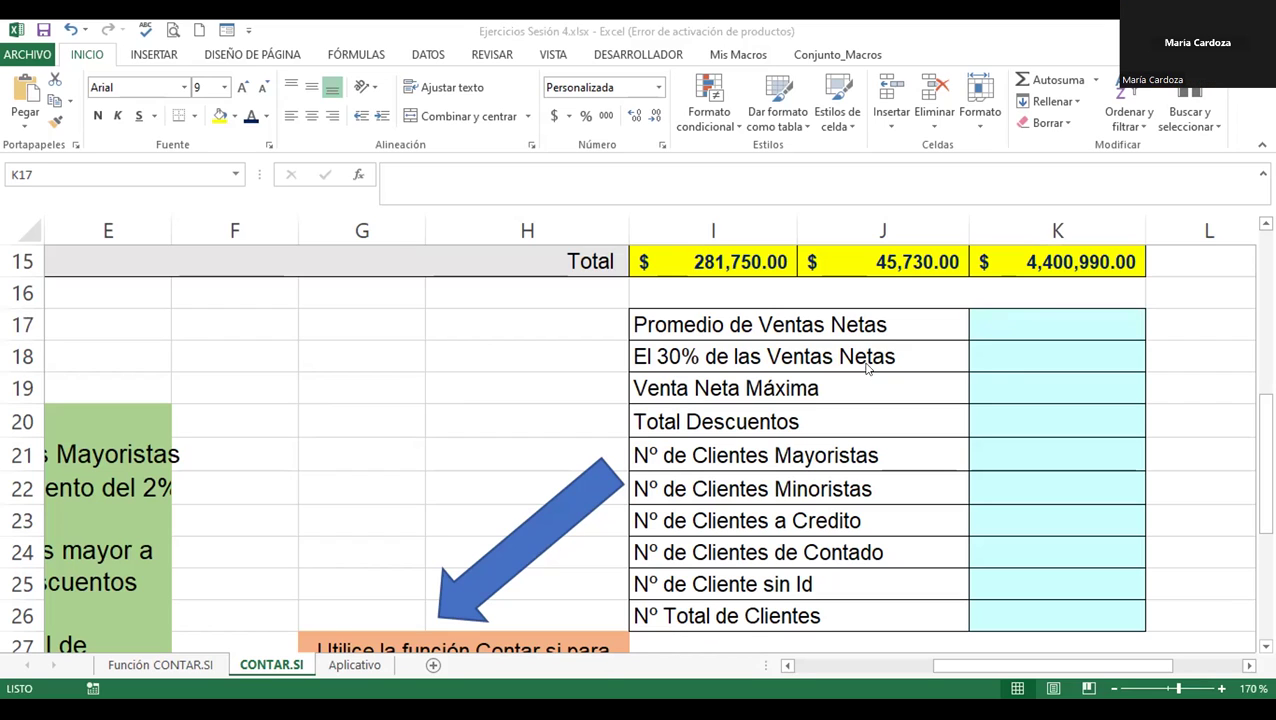
click(1023, 325)
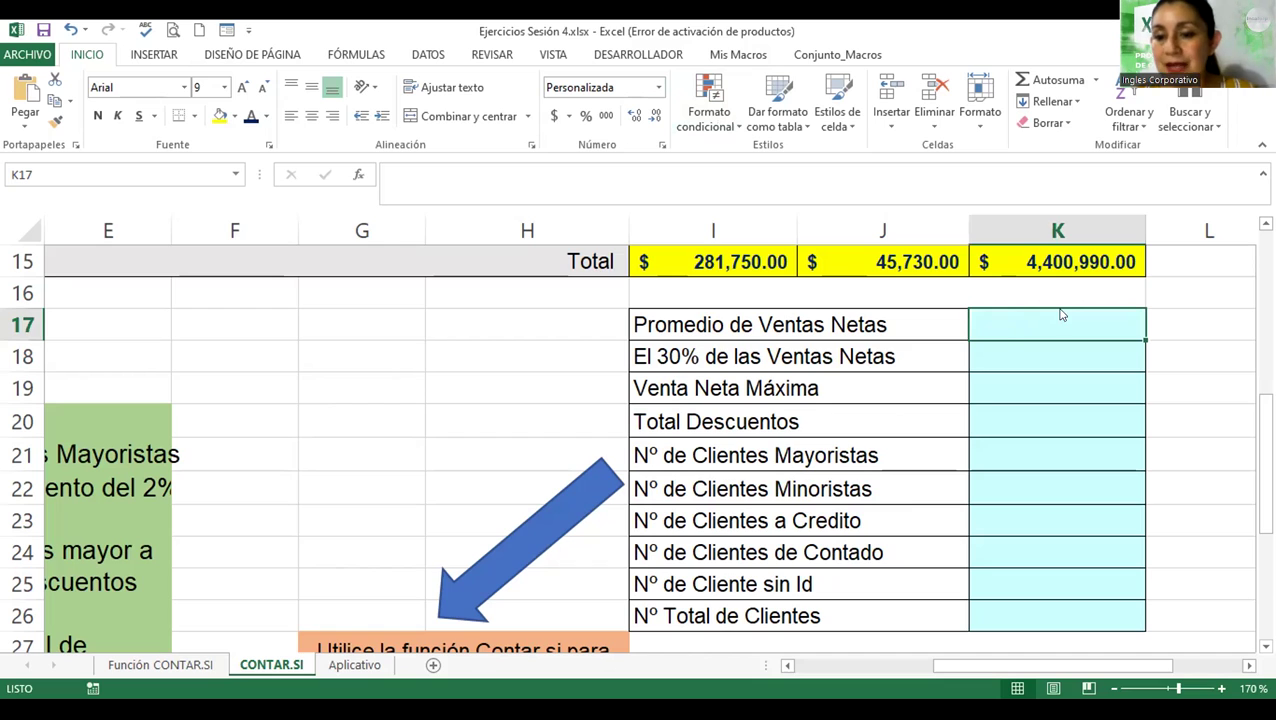
text(=)
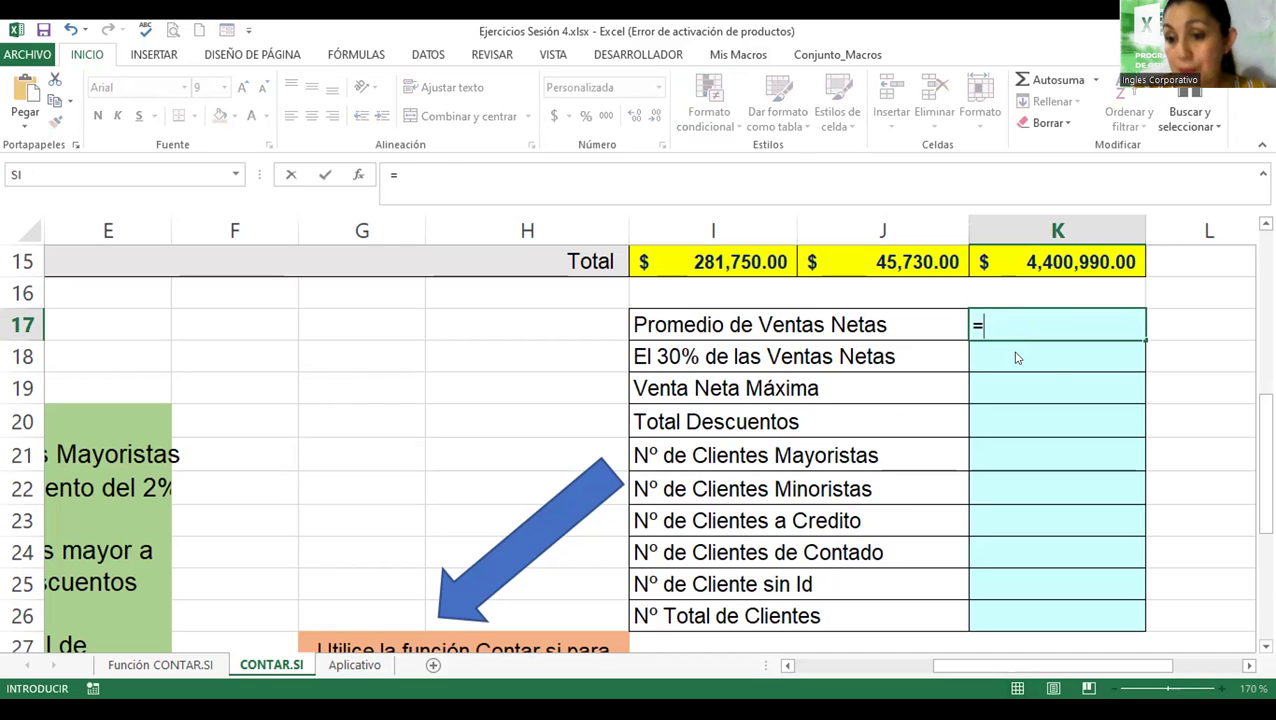
text(promedio()
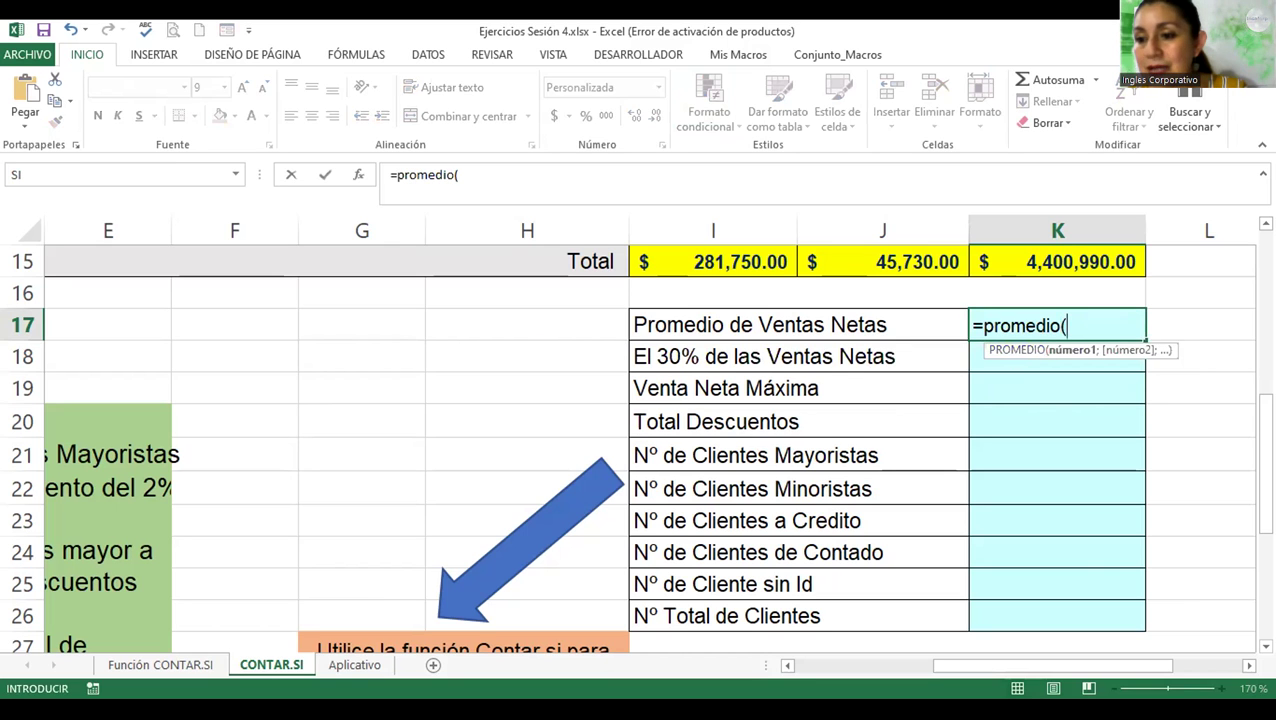
drag(1264, 460, 1264, 330)
drag(1264, 430, 1264, 445)
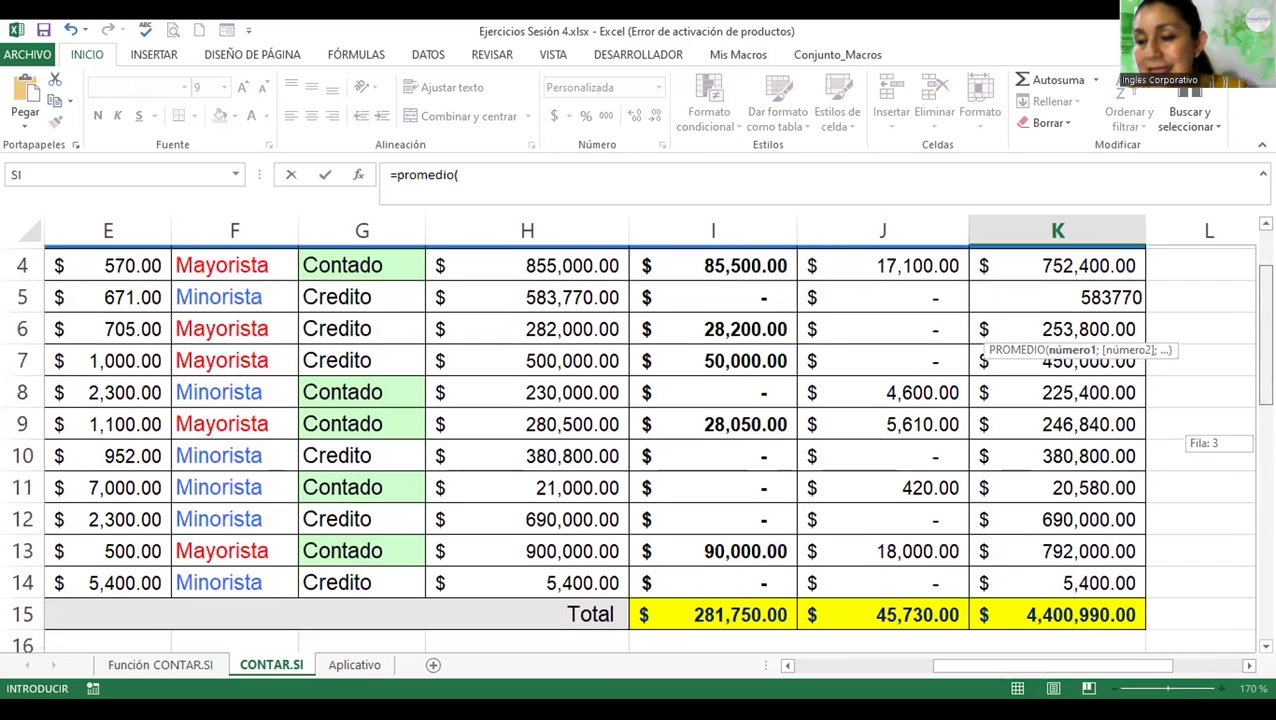
click(1078, 262)
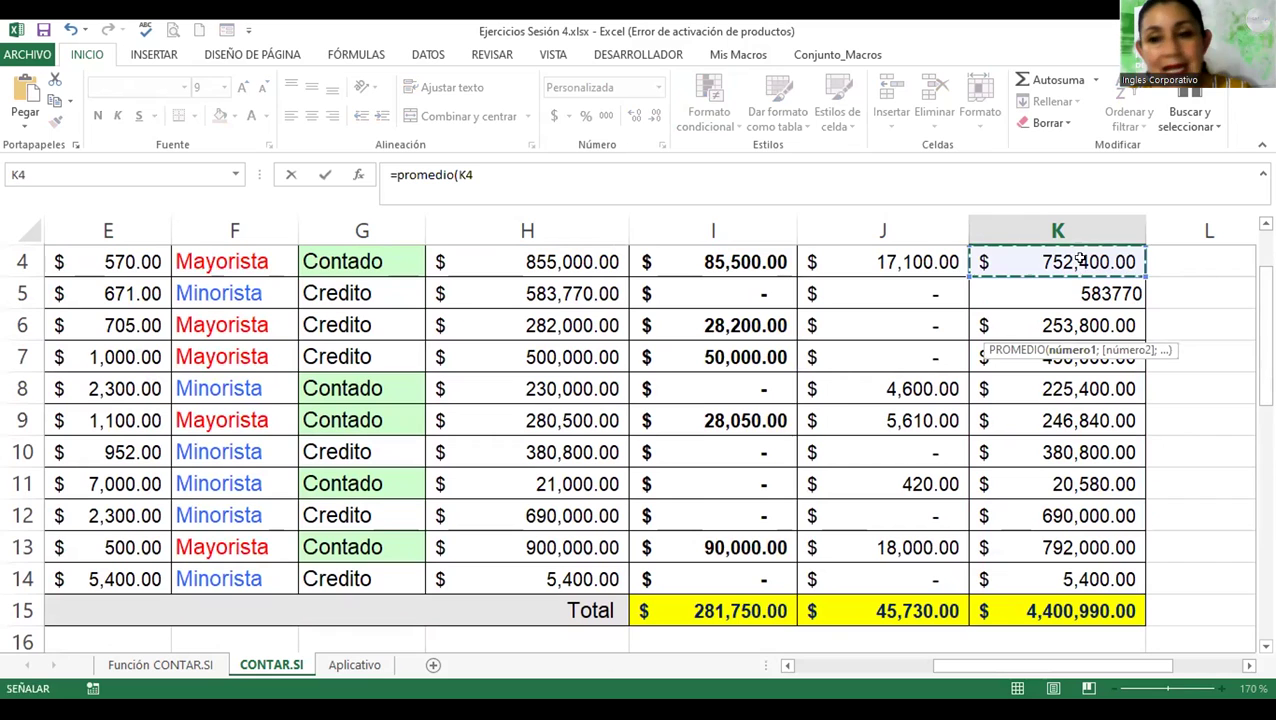
drag(1058, 556, 1060, 580)
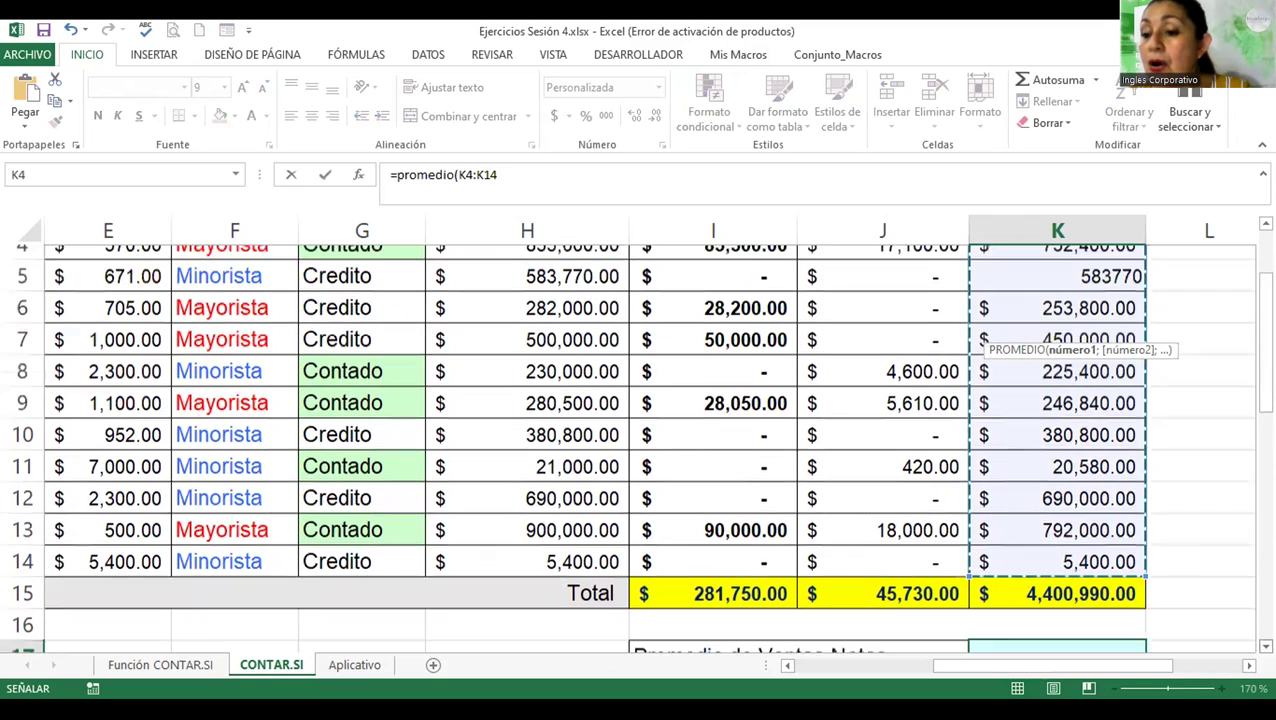
scroll(1060, 560, down, 1)
scroll(1060, 560, down, 1)
scroll(1133, 483, down, 1)
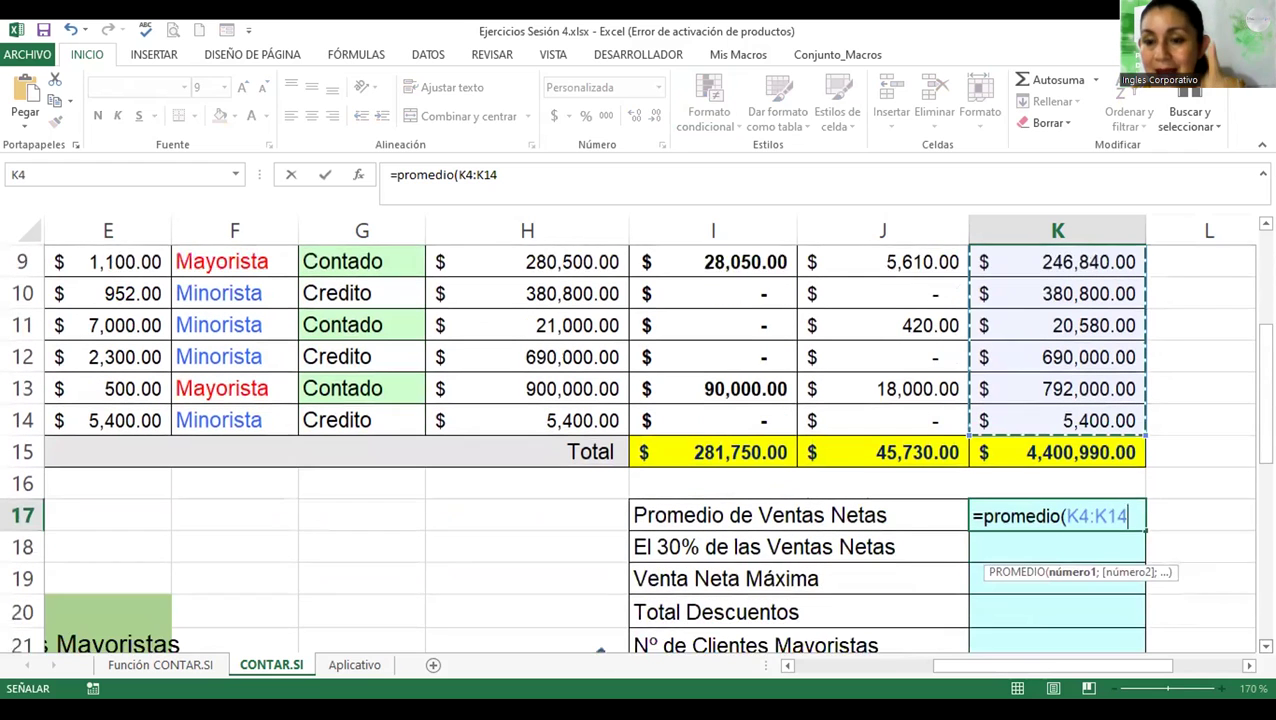
scroll(1041, 402, down, 1)
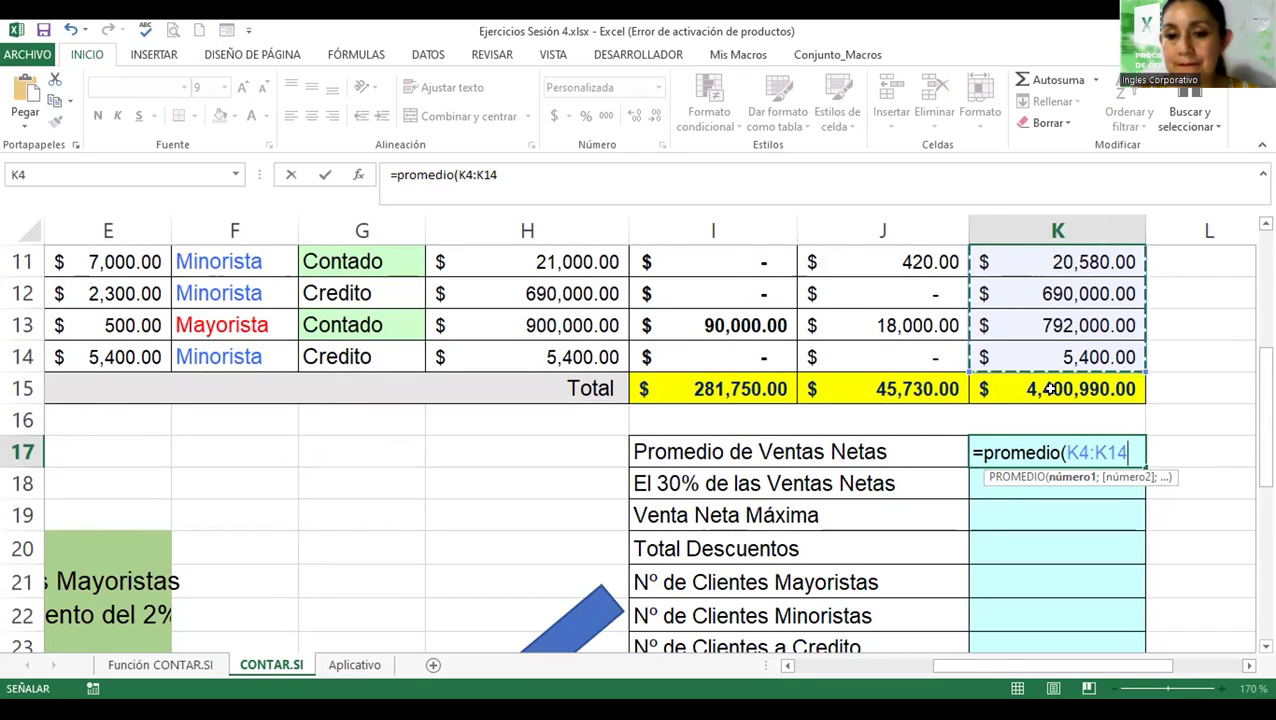
key(Return)
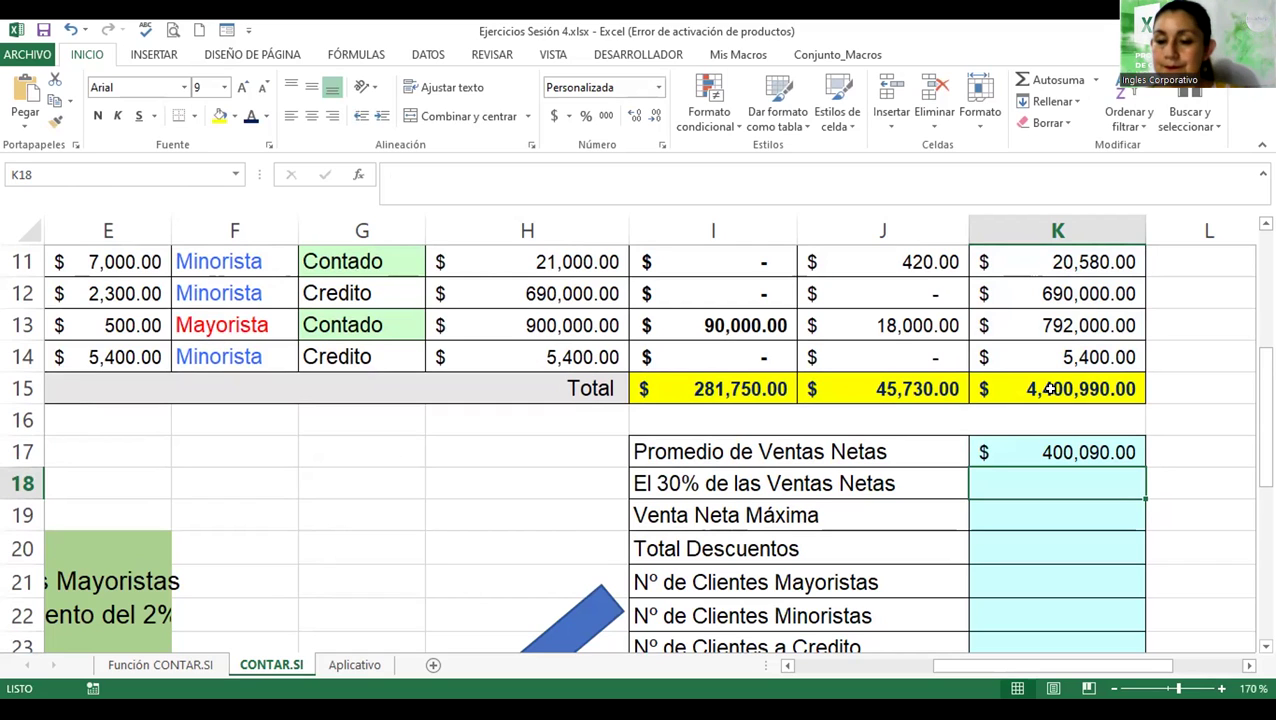
click(1033, 446)
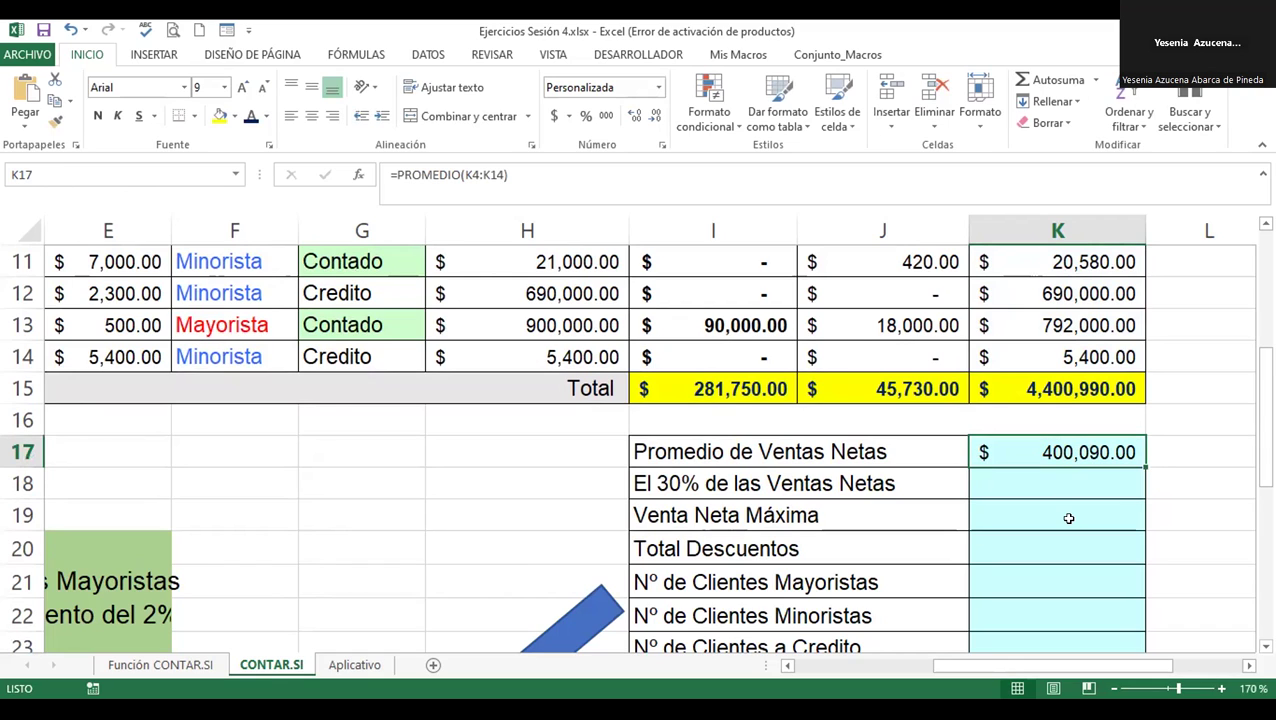
click(990, 360)
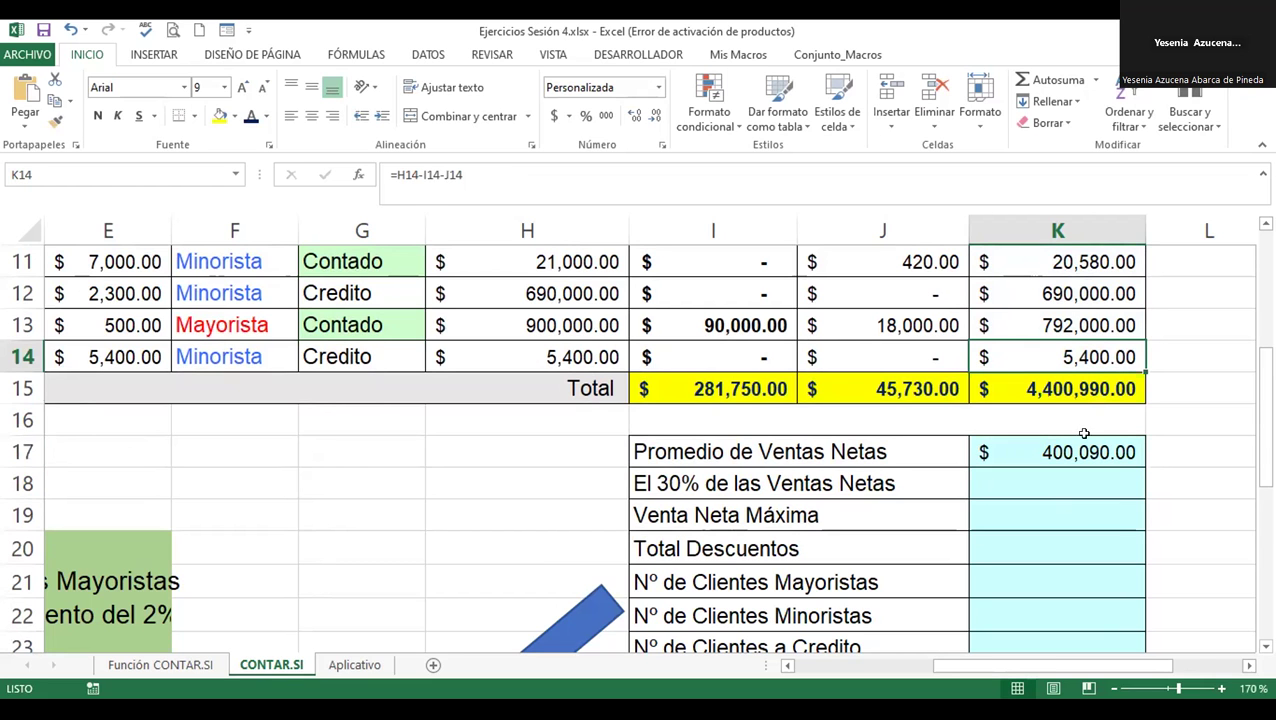
ctrl+scroll(1209, 429, down, 4)
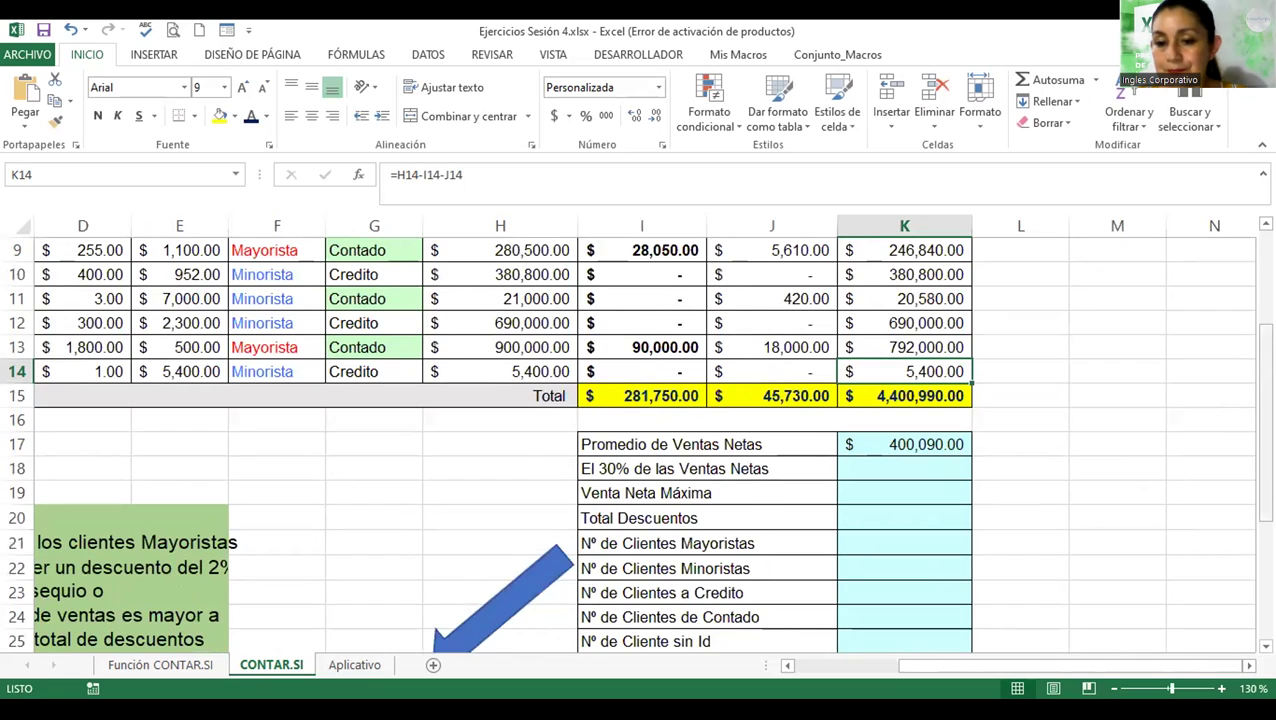
scroll(614, 668, down, 2)
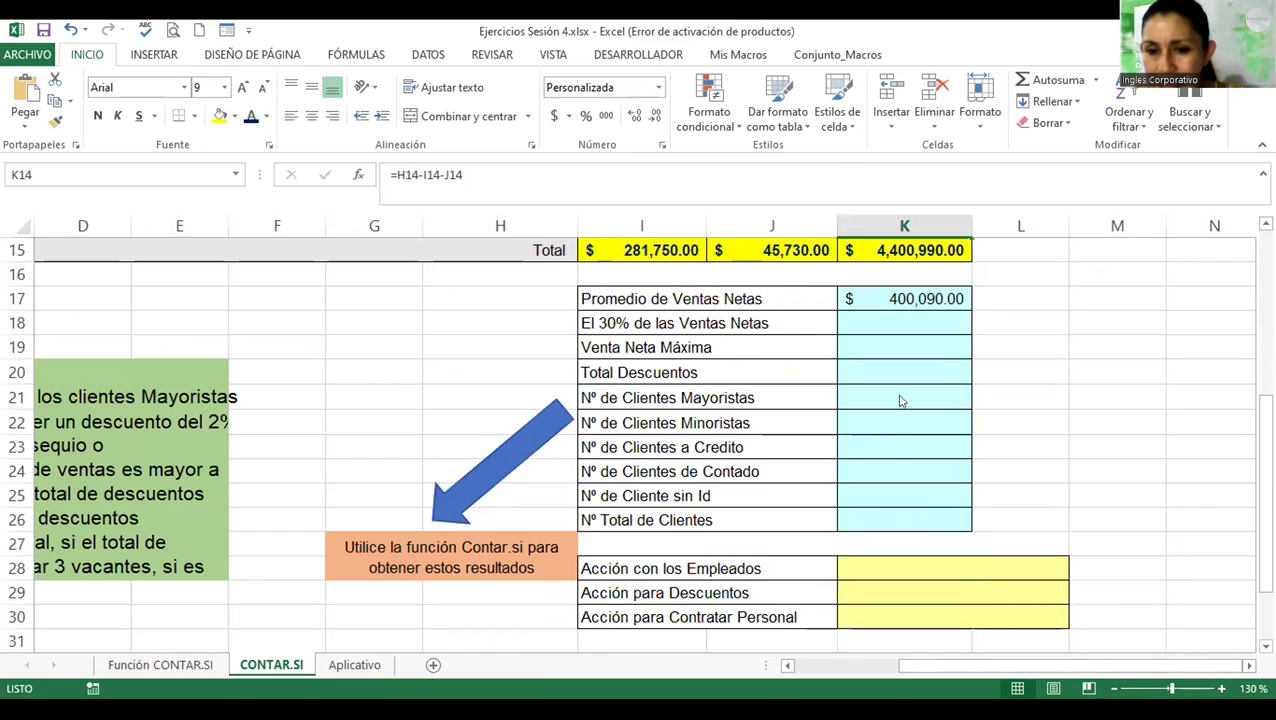
click(891, 448)
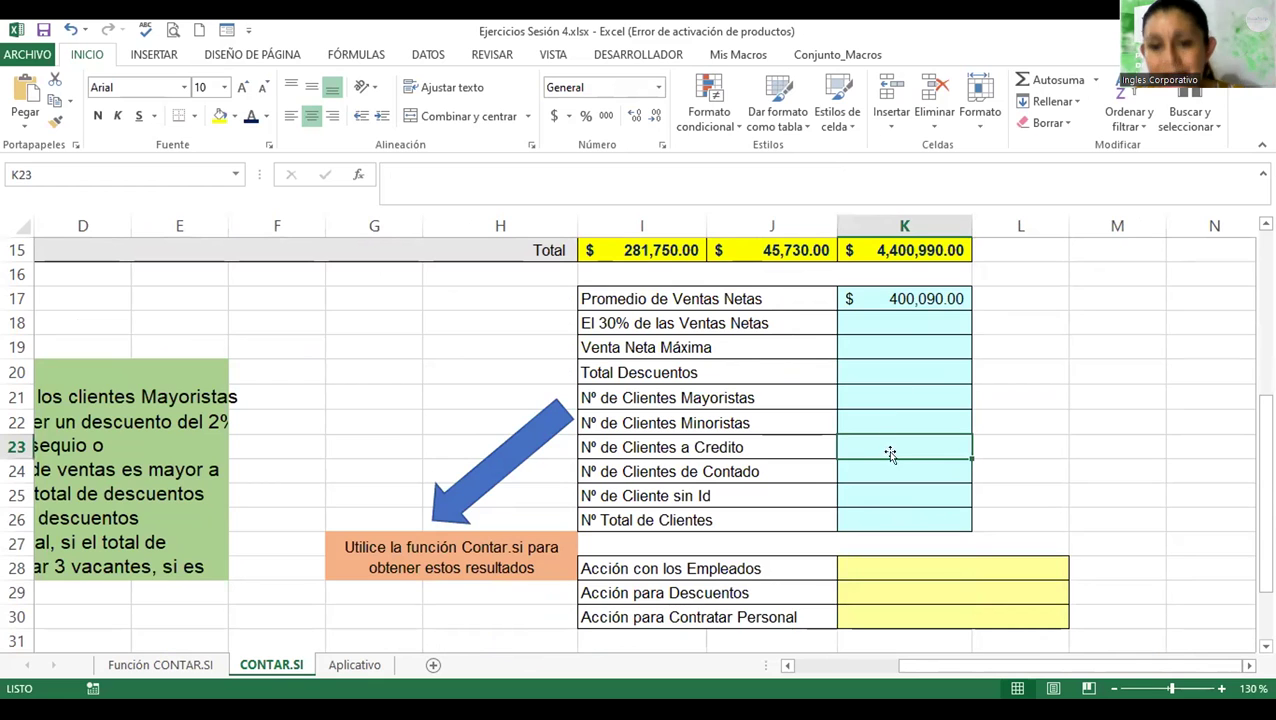
click(1222, 688)
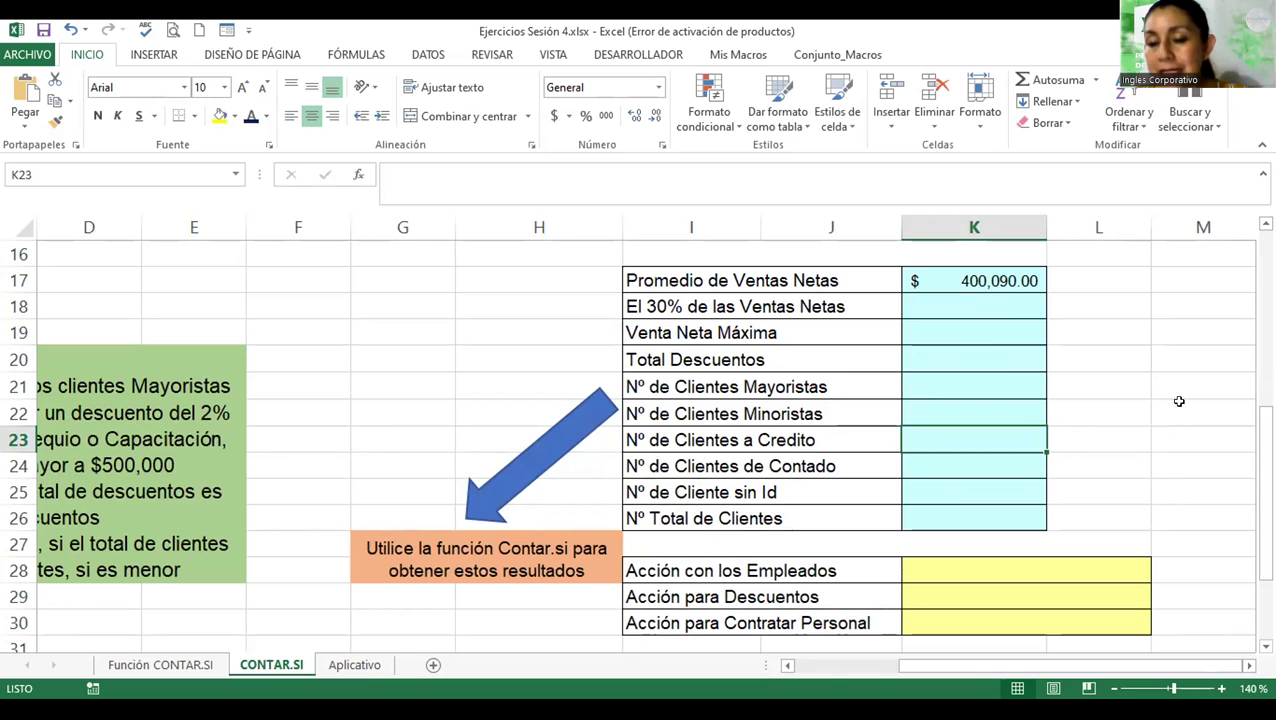
scroll(1190, 417, up, 4)
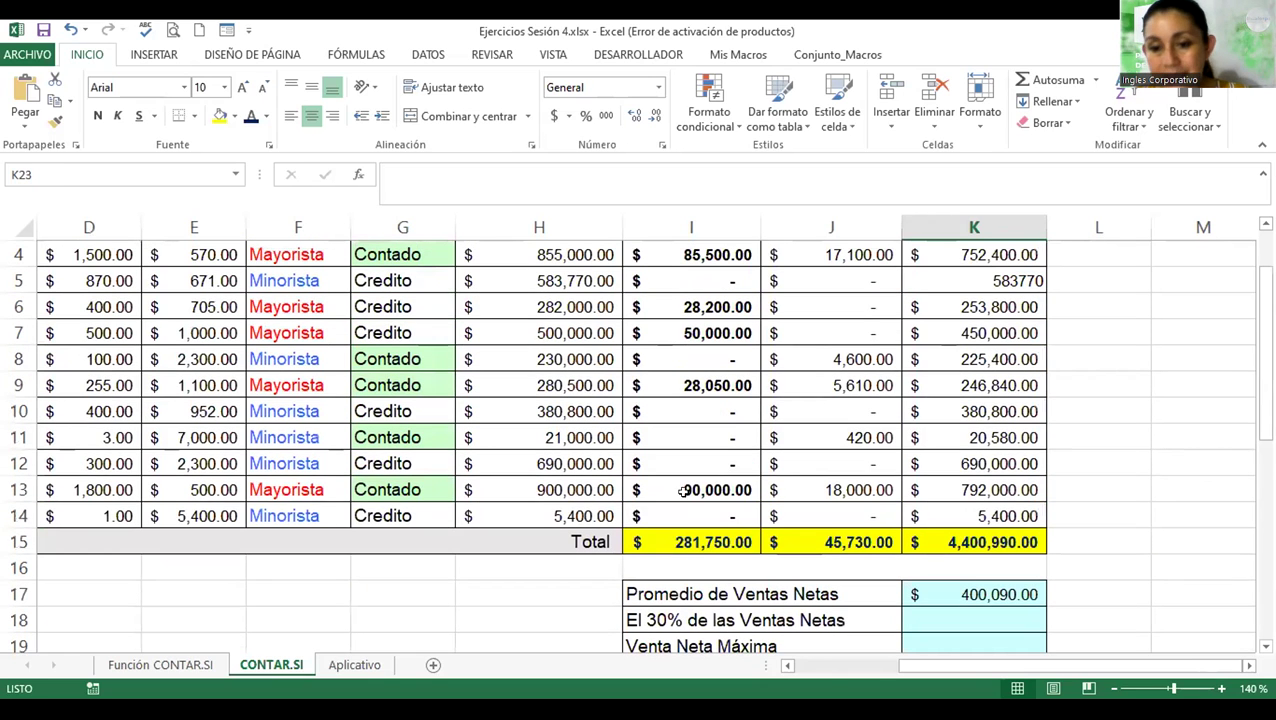
scroll(640, 440, up, 1)
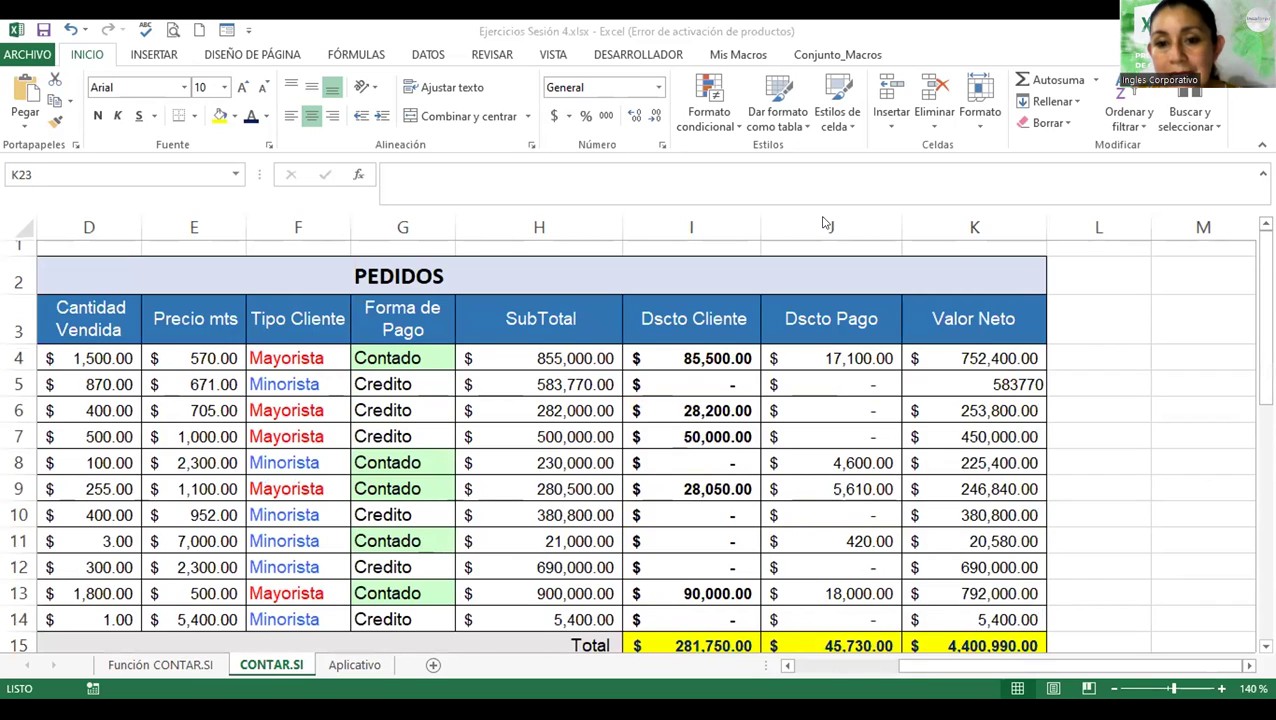
- Inspect the I4 Dscto Cliente formula =SI(F4="Mayorista";H4*10%;0) without changing it
double_click(697, 358)
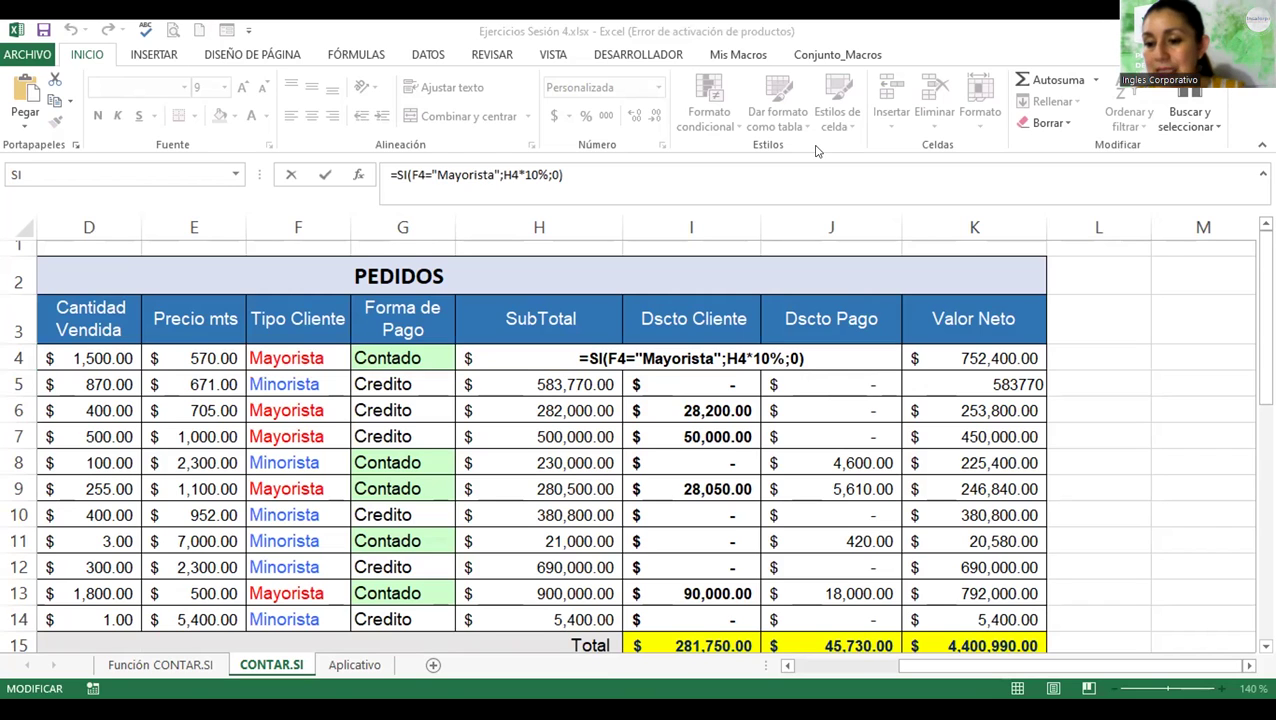
click(715, 358)
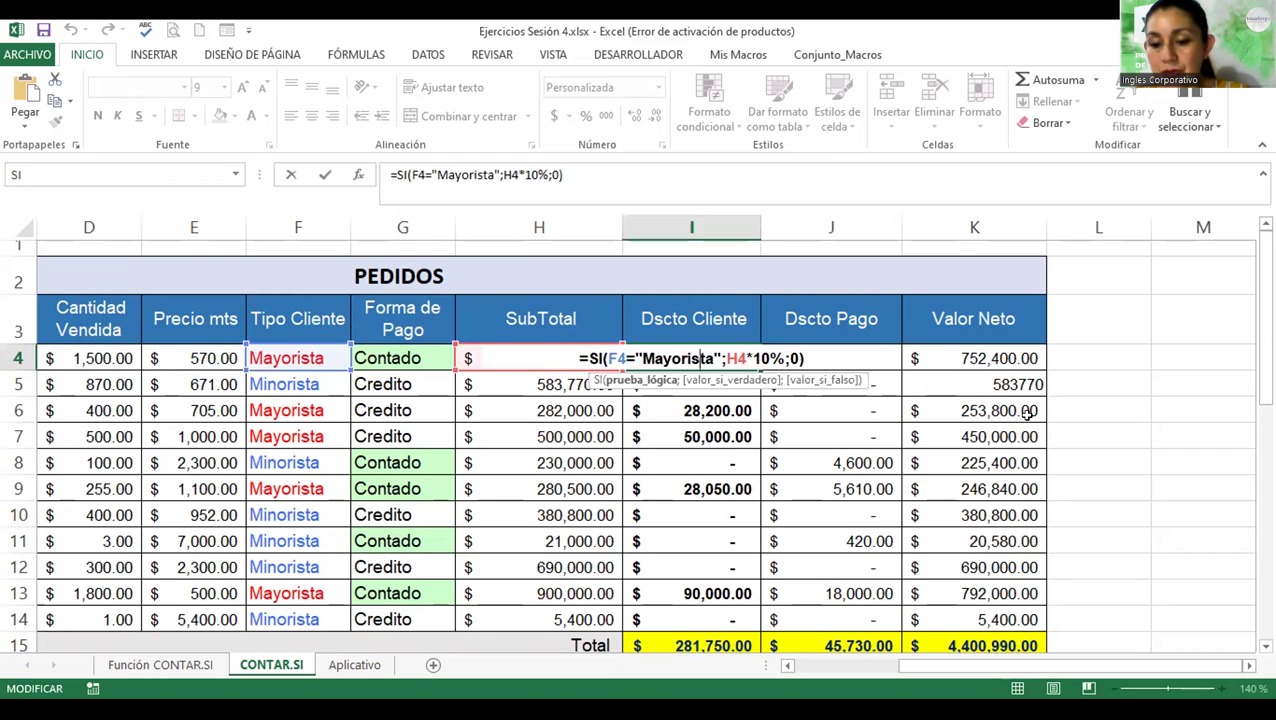
key(Return)
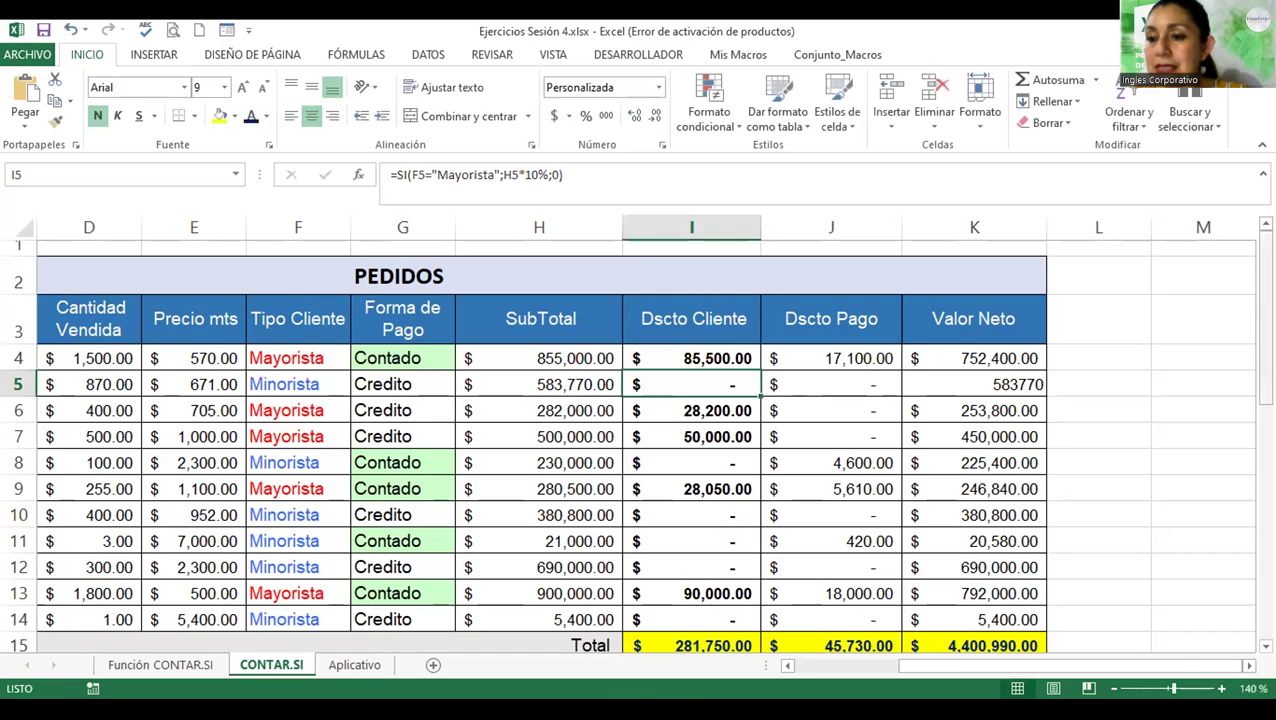
- Bring the summary block into view and select the Nº Total de Clientes cell K26
scroll(1239, 461, down, 6)
scroll(1239, 461, up, 1)
scroll(1239, 461, up, 1)
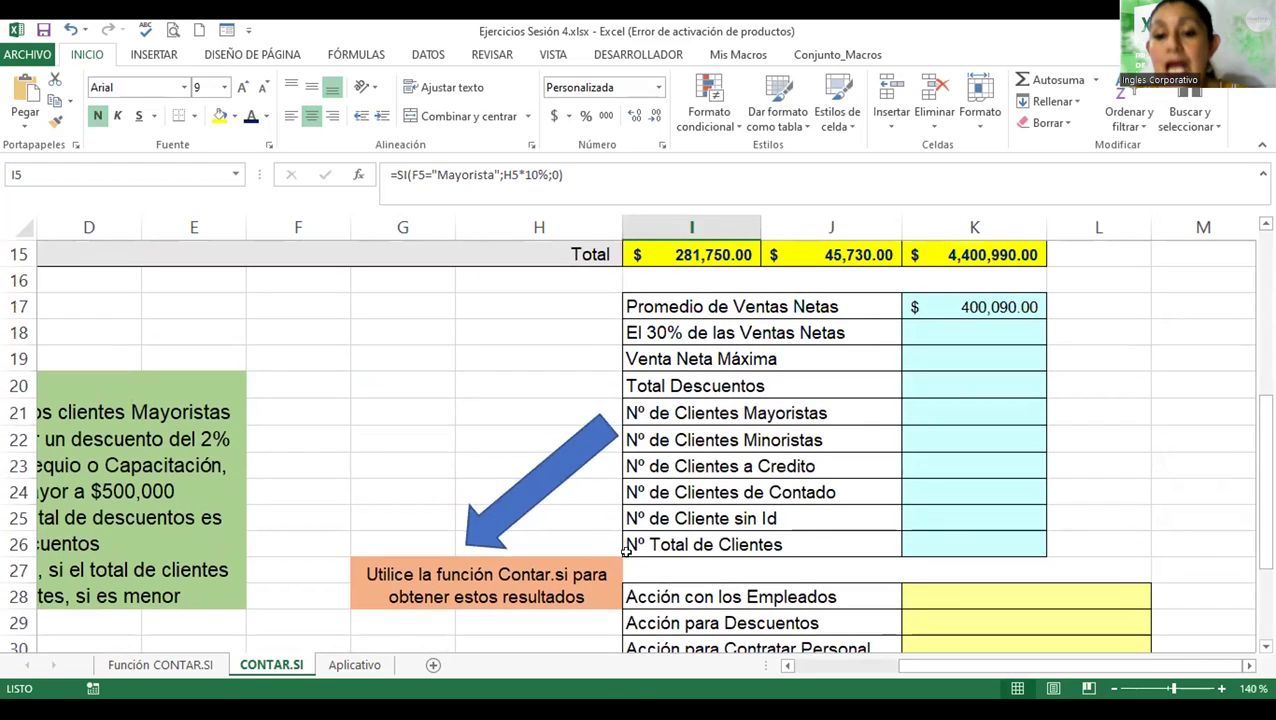
click(932, 543)
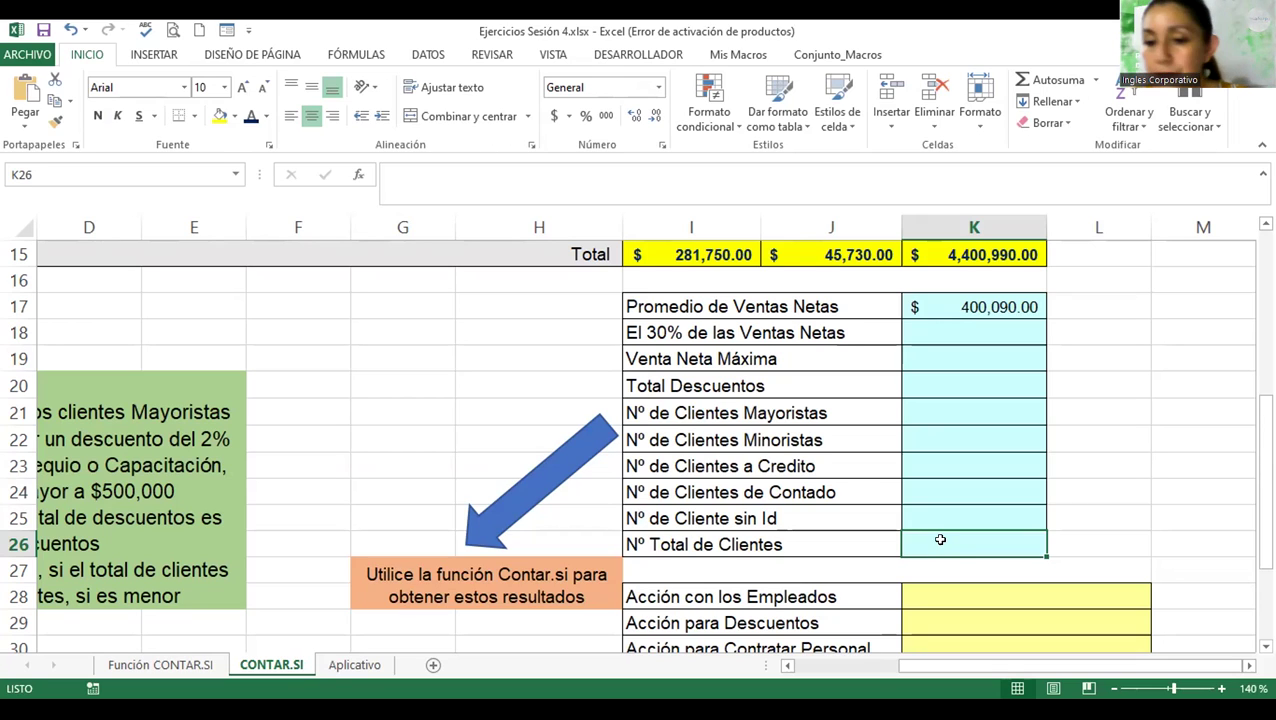
- Enter =CONTARA(C4:C14) in K26 to count the client names
text(=)
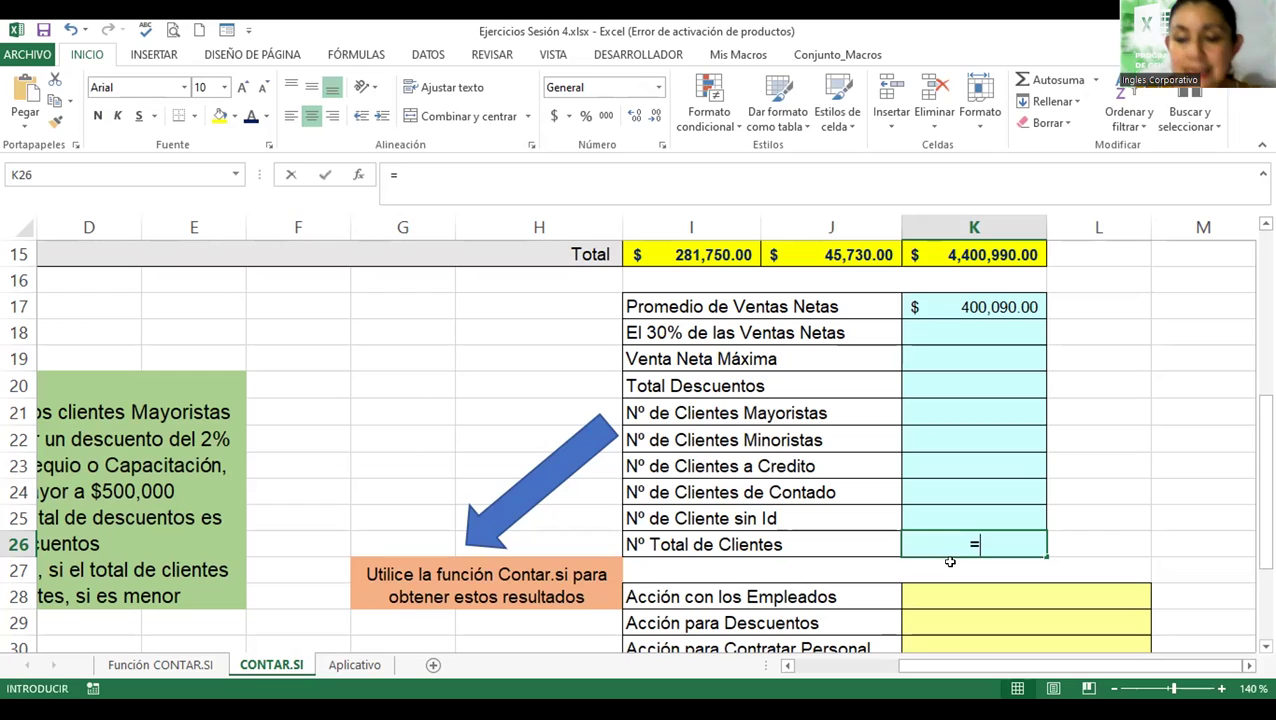
text(c)
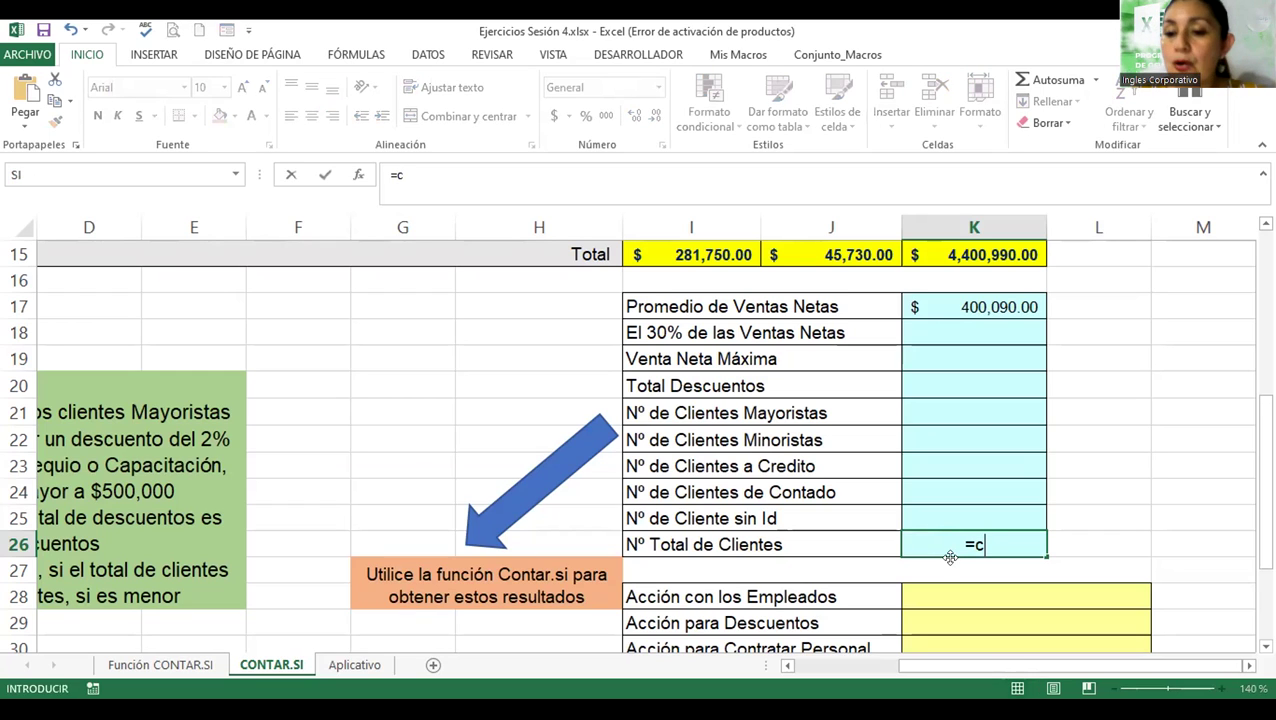
text(ontara)
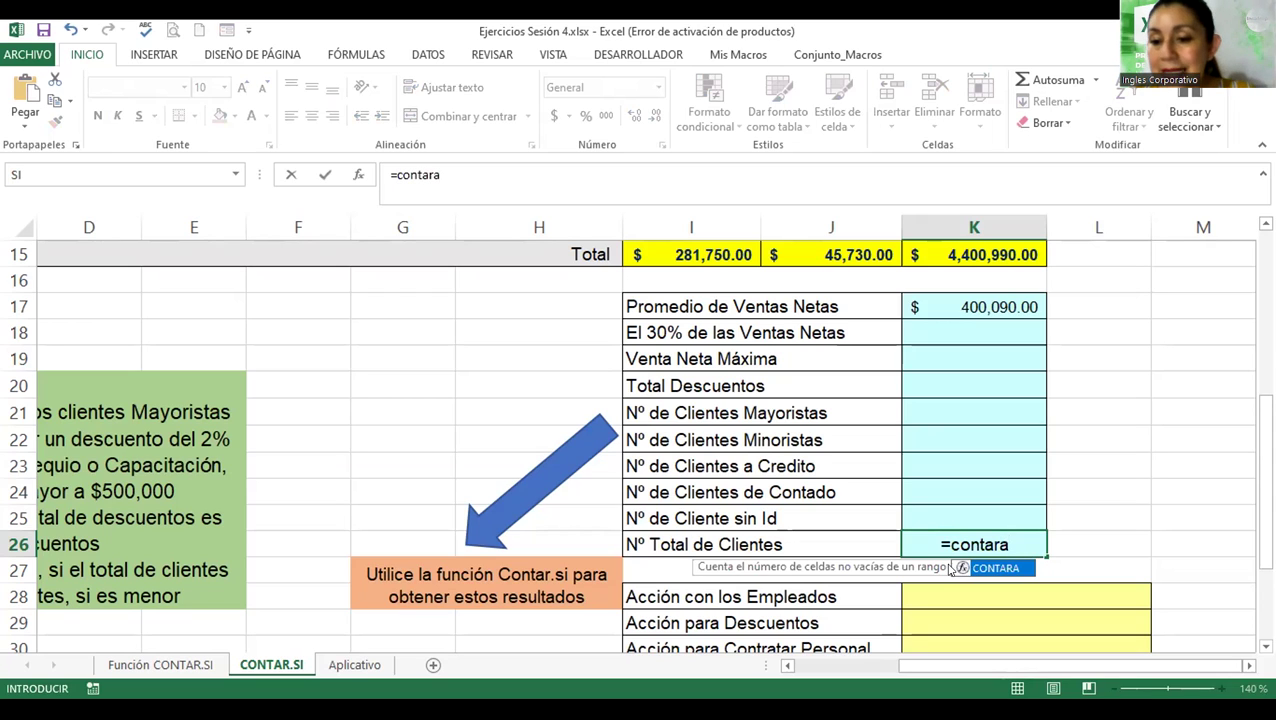
key(Escape)
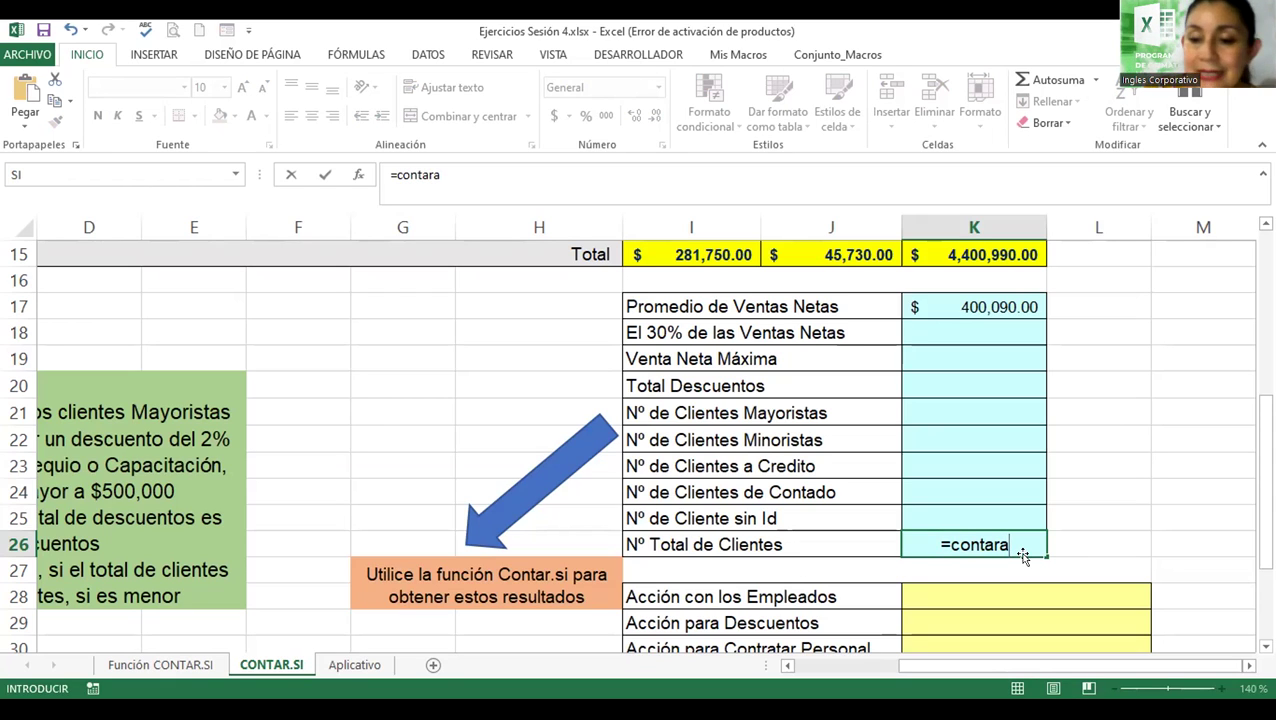
text(()
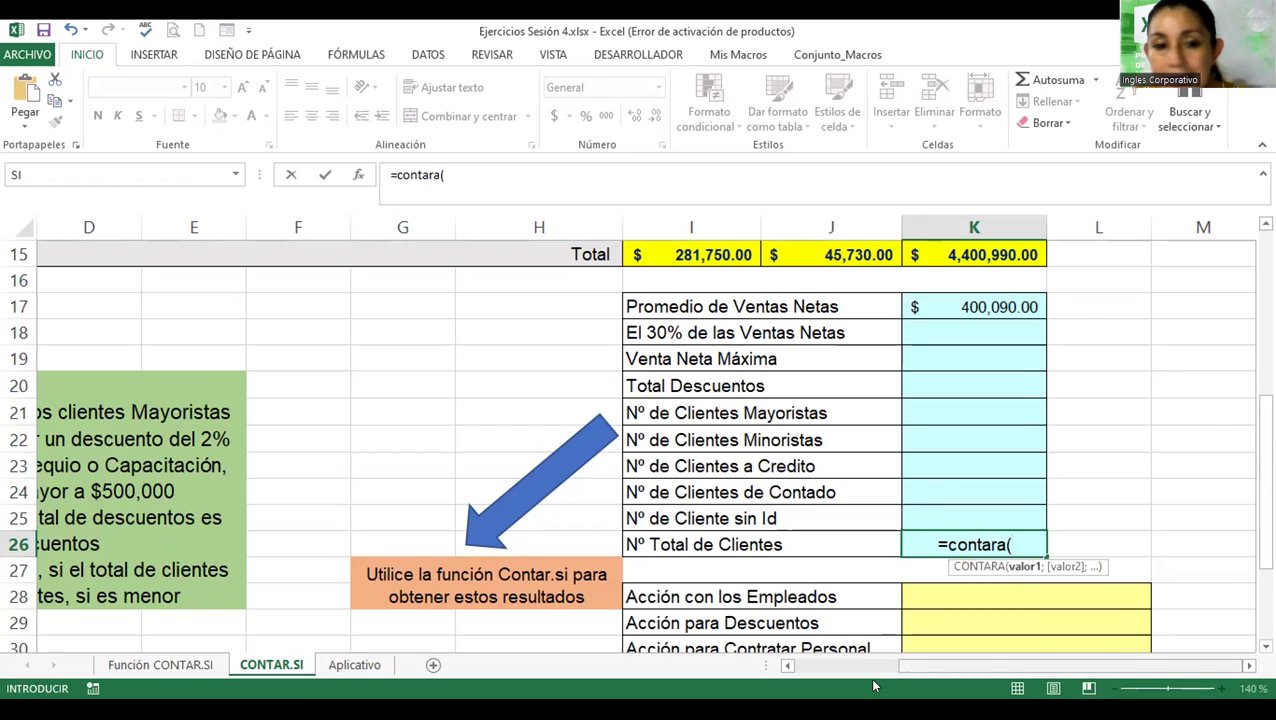
click(873, 665)
scroll(265, 303, up, 4)
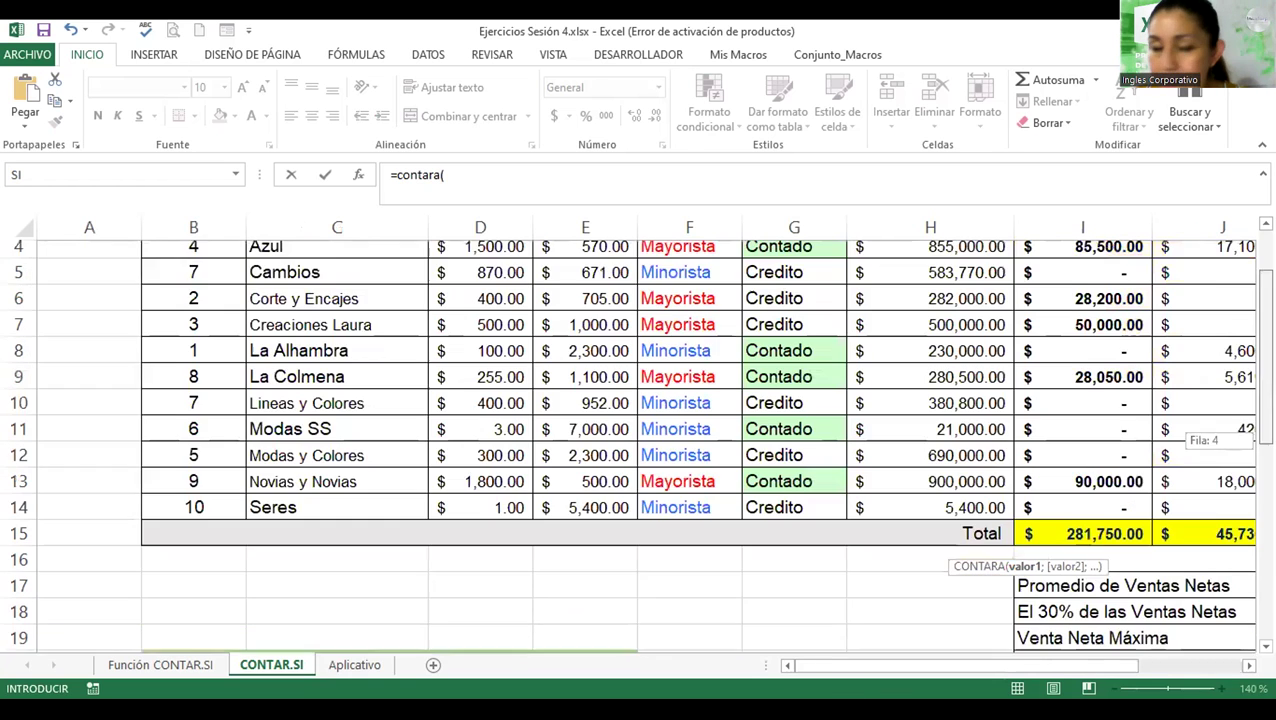
click(265, 303)
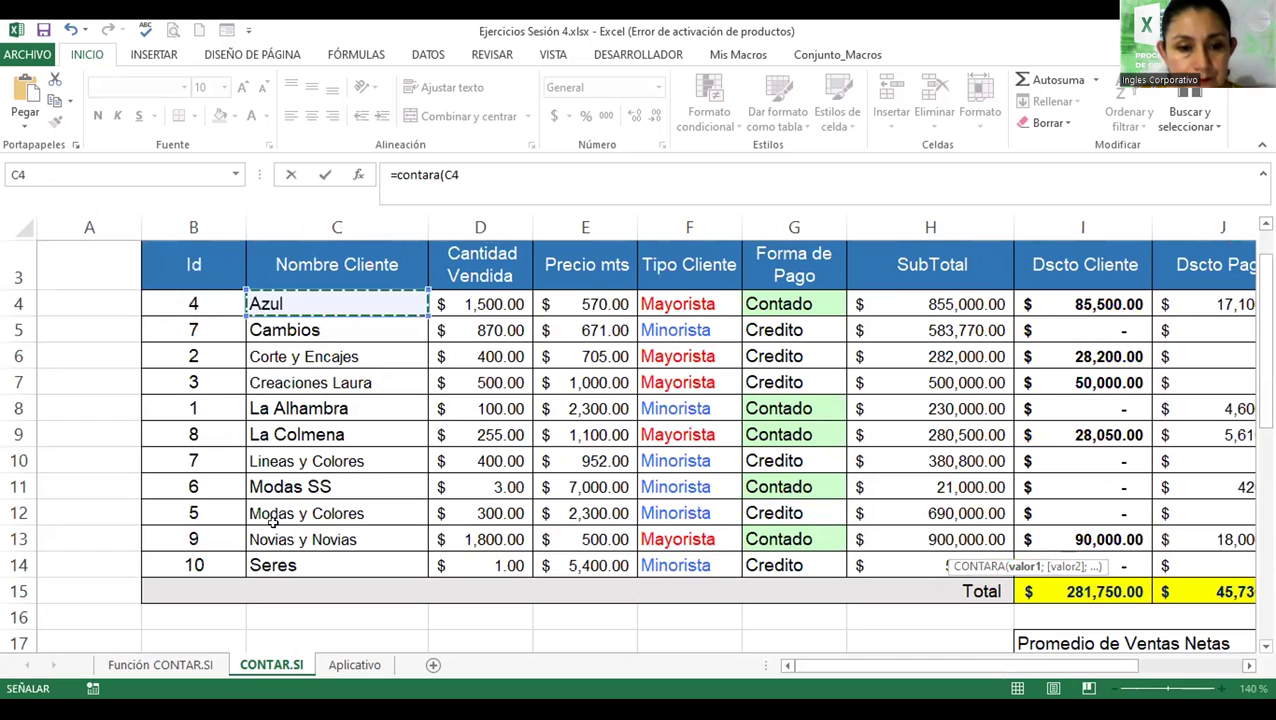
shift+click(260, 556)
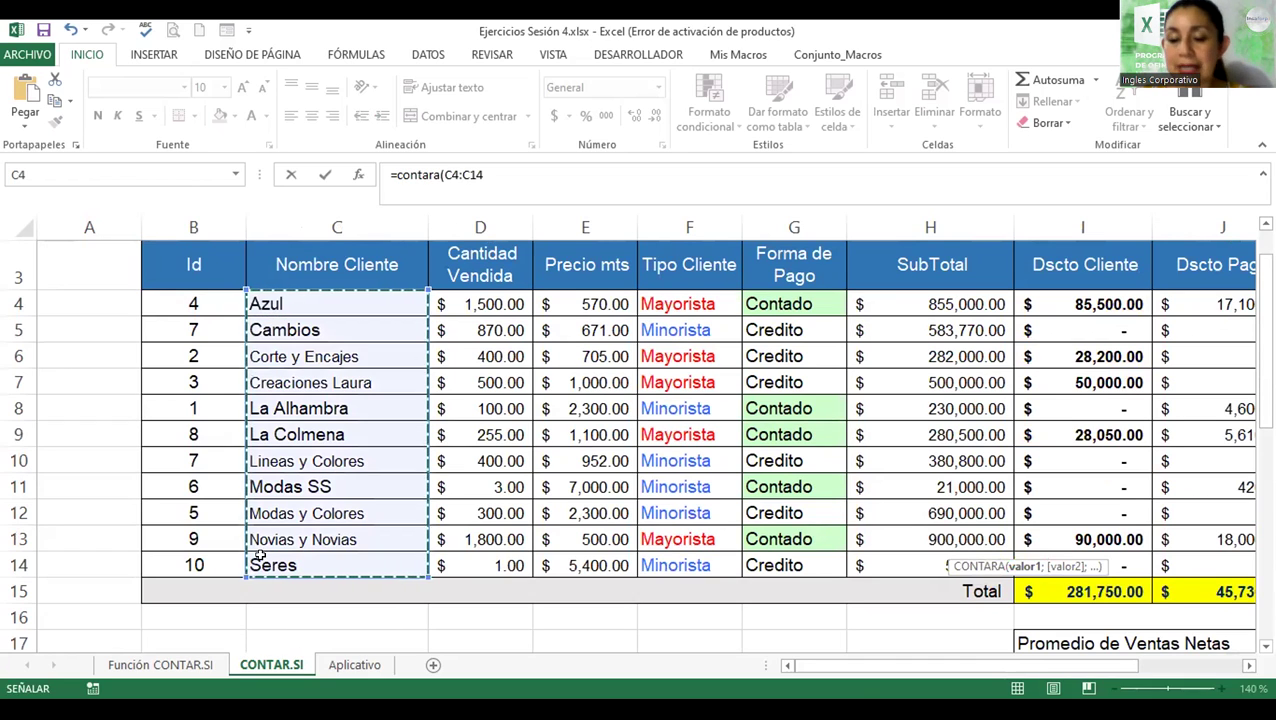
text())
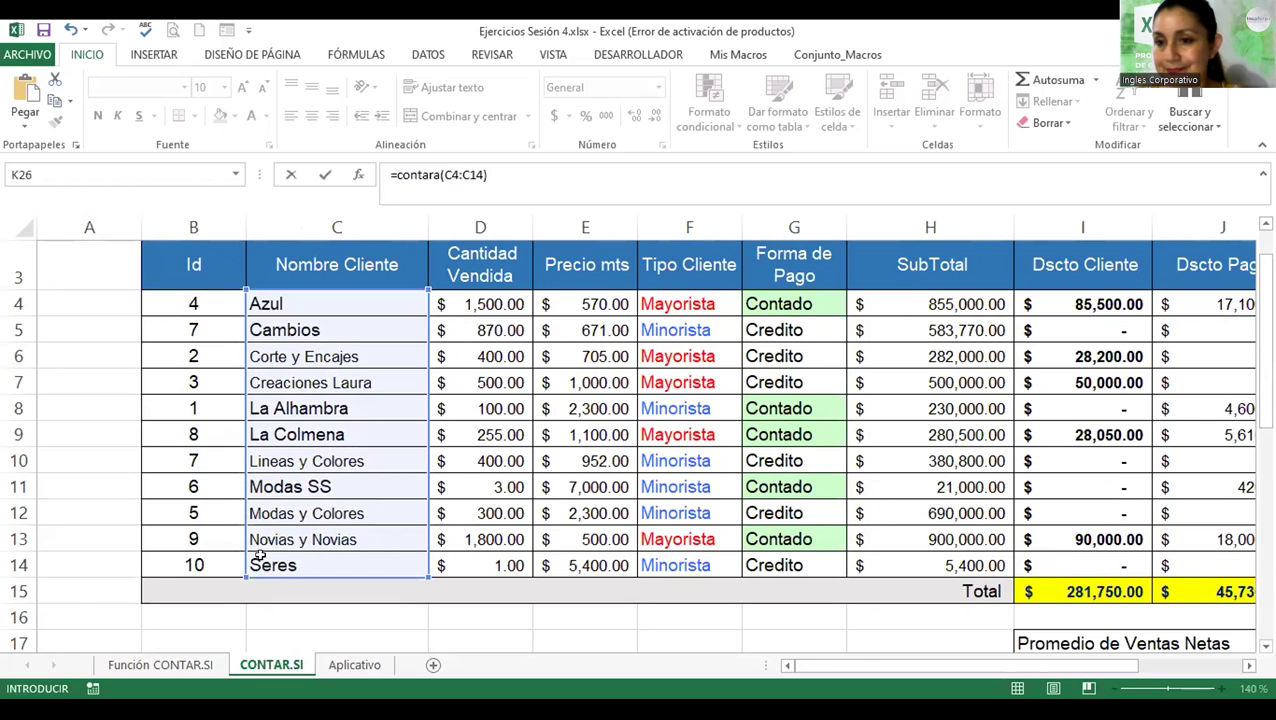
key(Return)
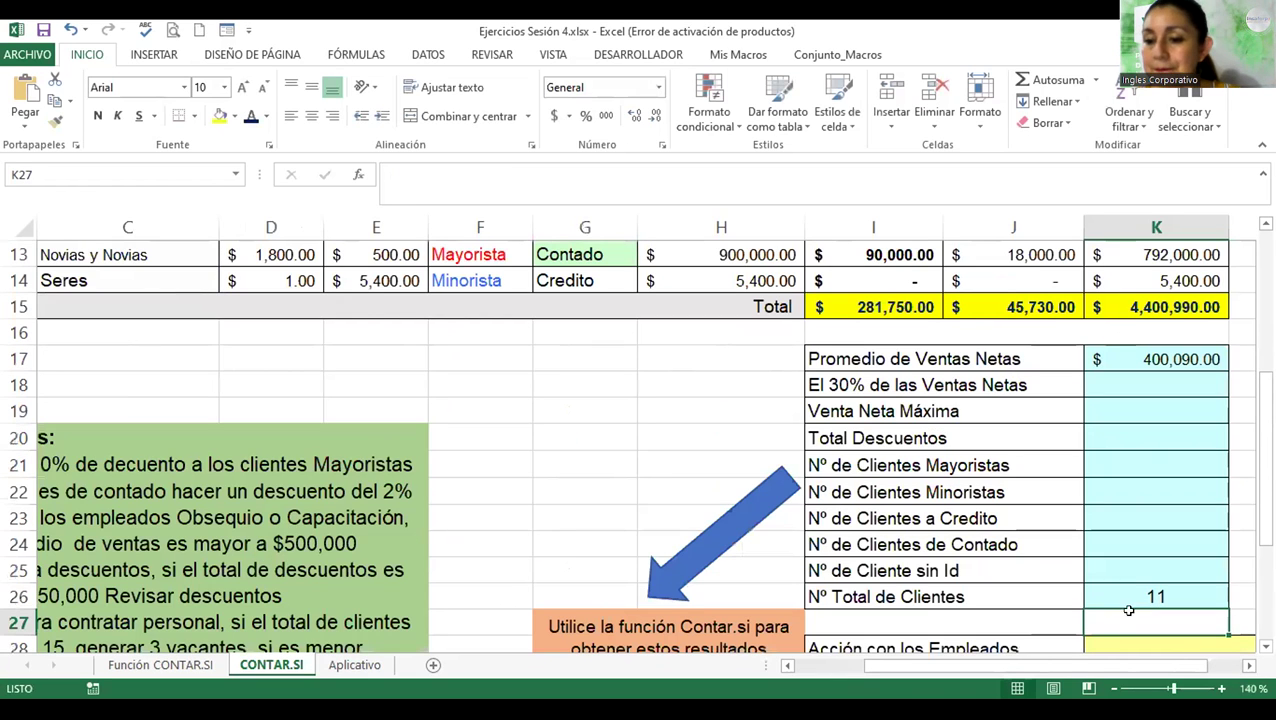
- Reopen the K26 formula to verify it returns 11 clients
click(1134, 595)
double_click(1134, 595)
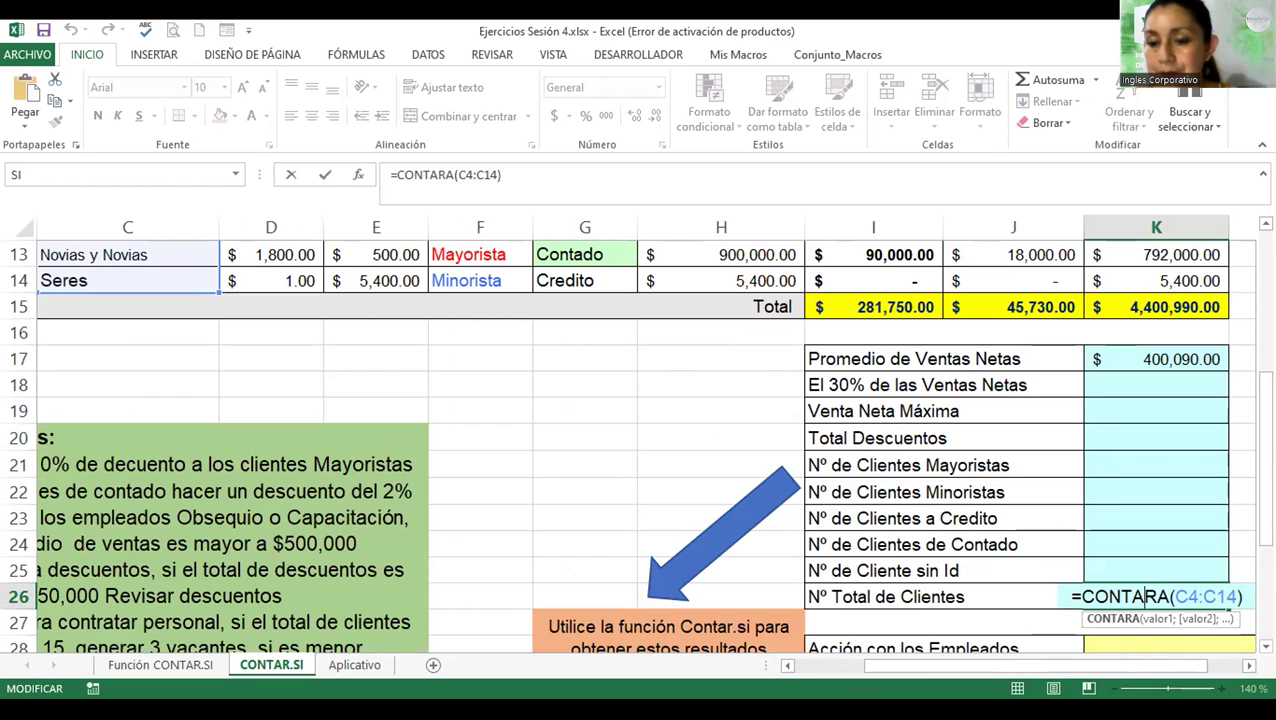
key(Return)
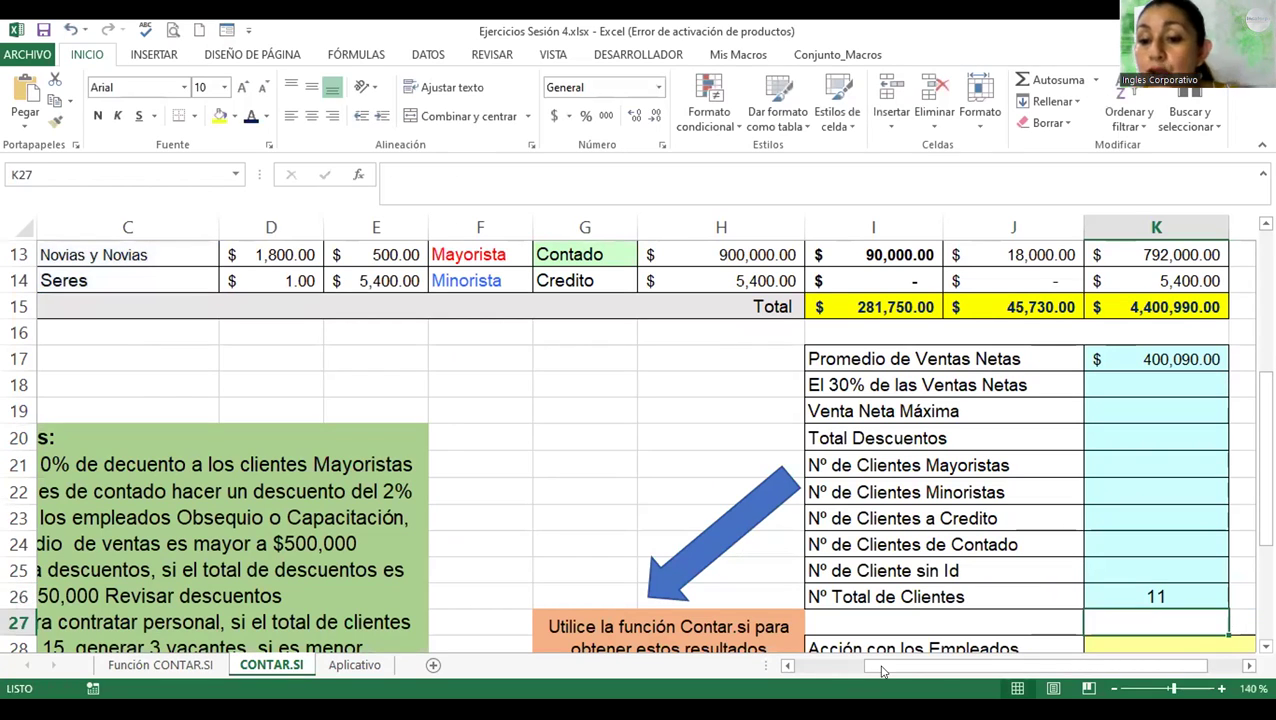
- In K25, start a =CONTAR.SI( formula over the Id range B4:B14
click(1140, 568)
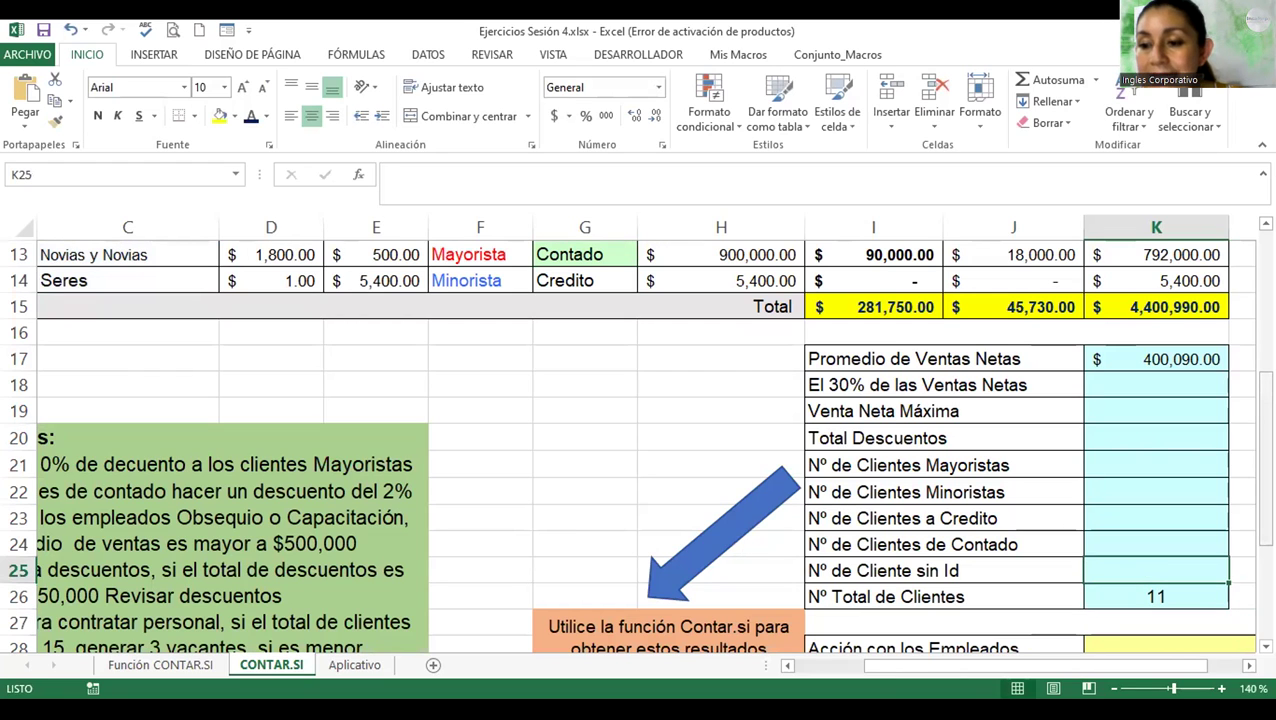
scroll(640, 445, up, 3)
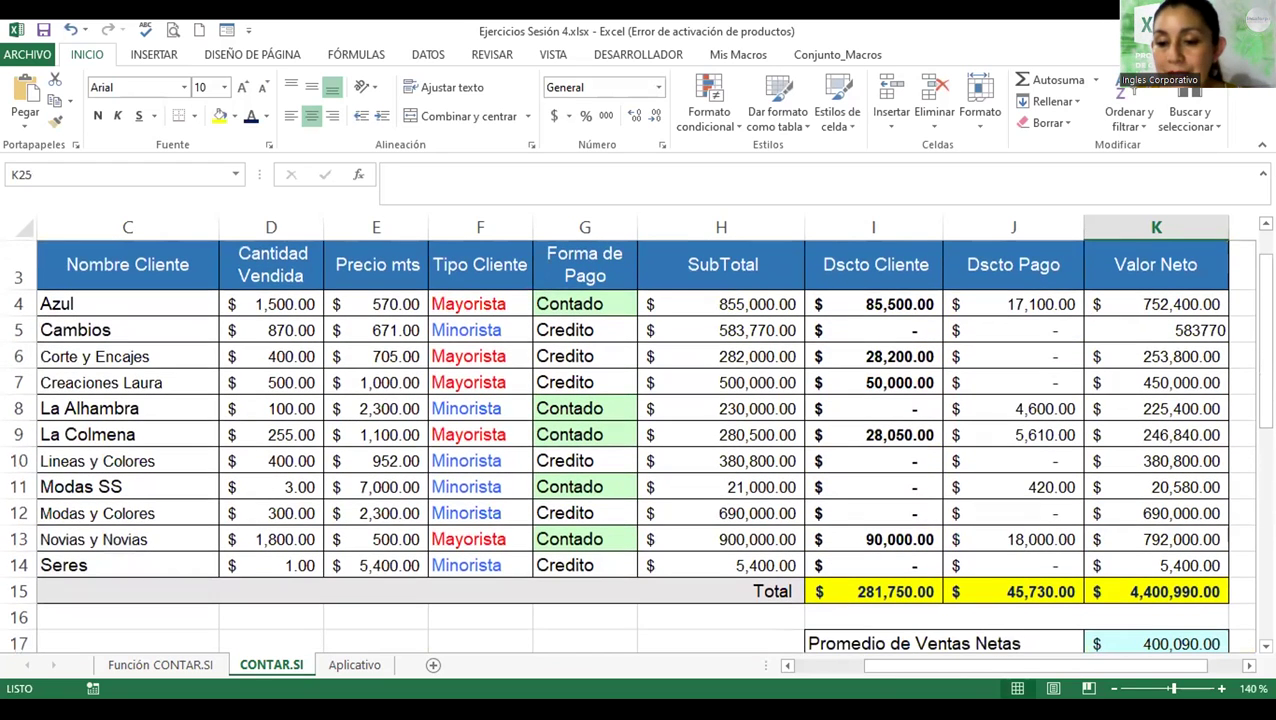
drag(1021, 662, 917, 685)
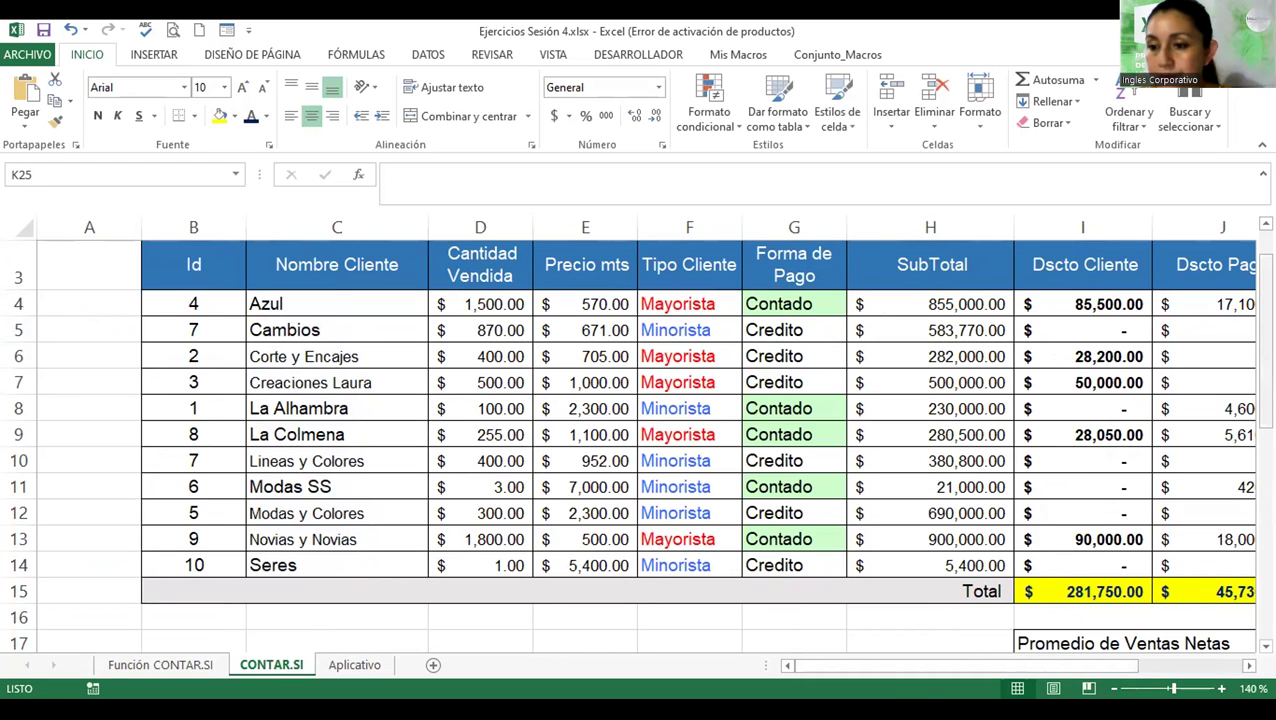
drag(1266, 300, 1247, 565)
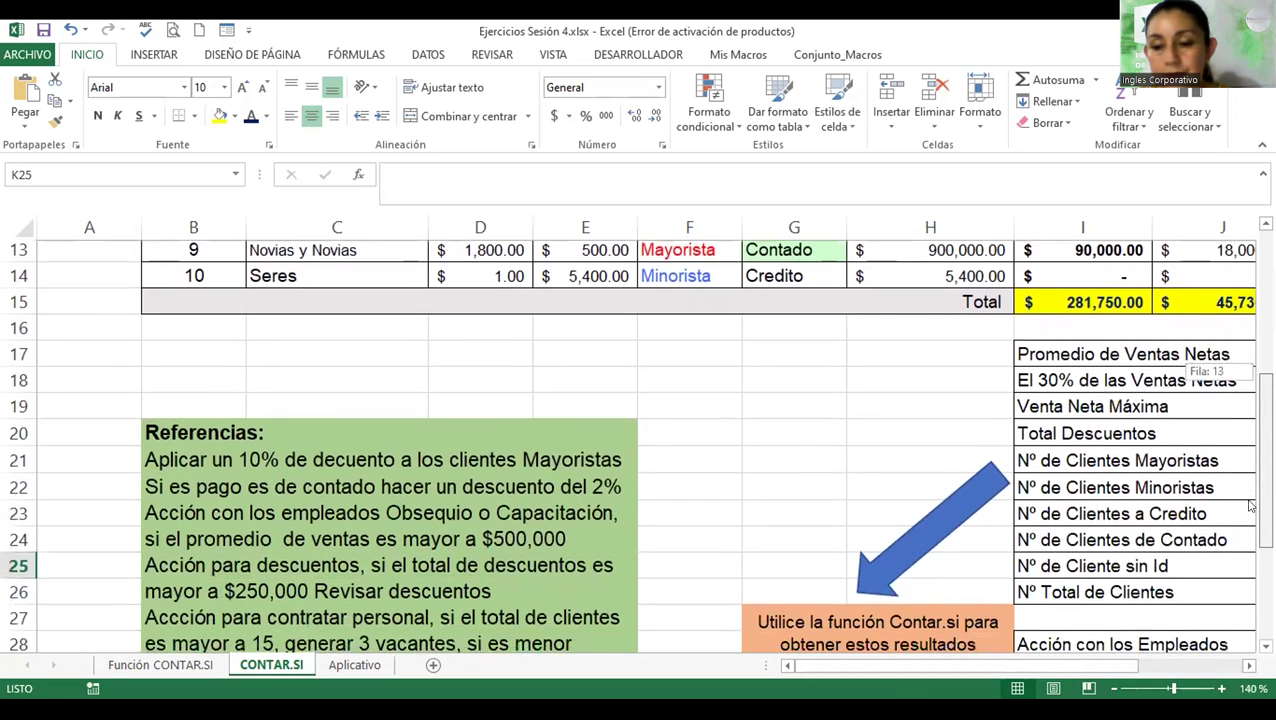
drag(1088, 668, 1184, 657)
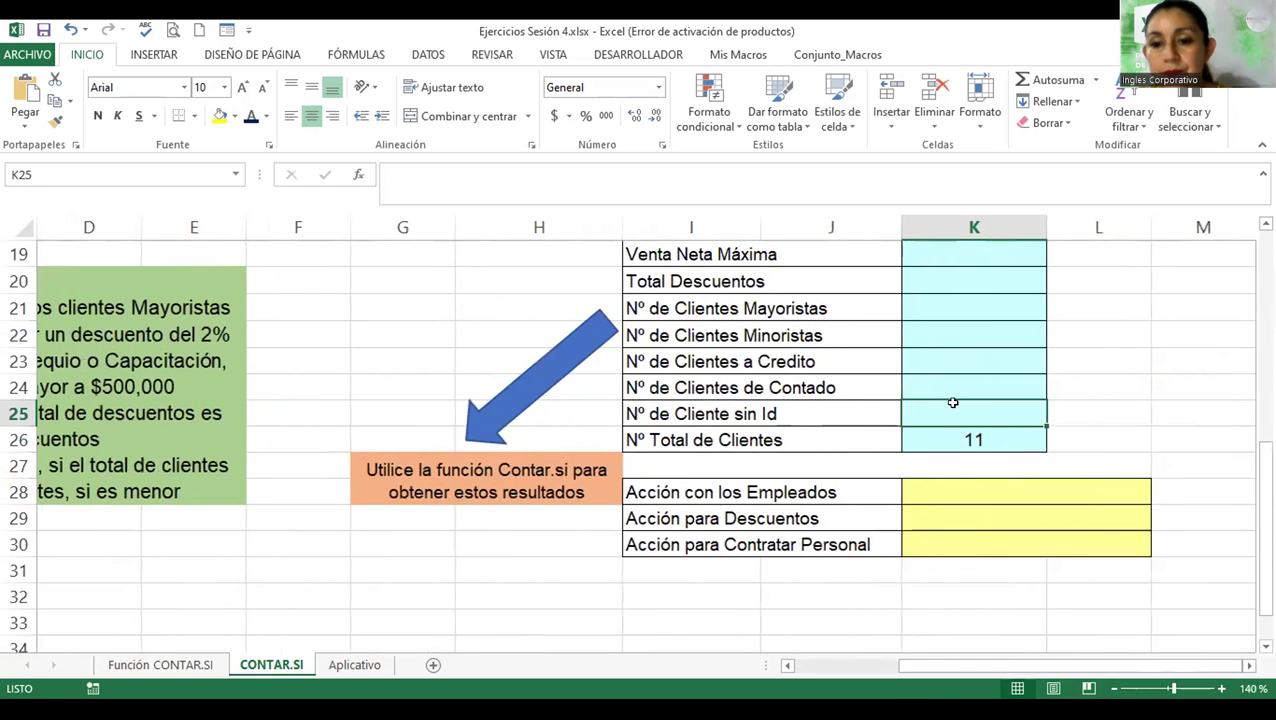
text(=)
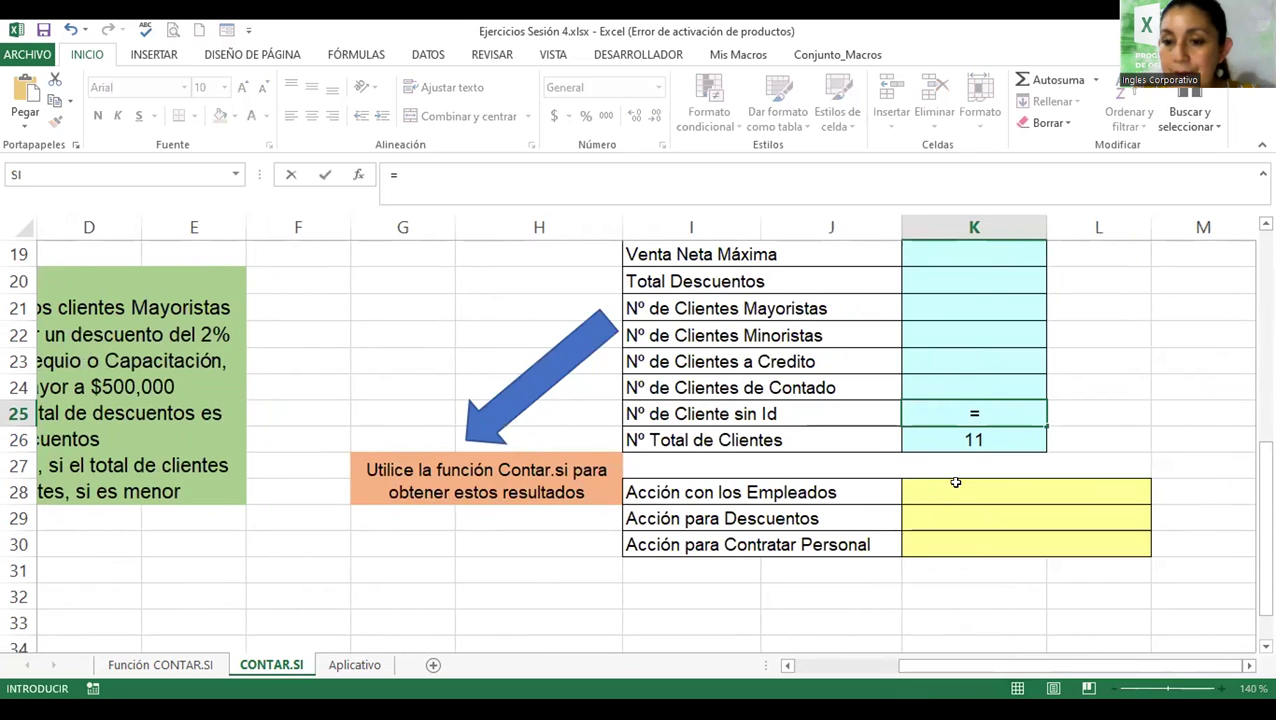
text(contar.s)
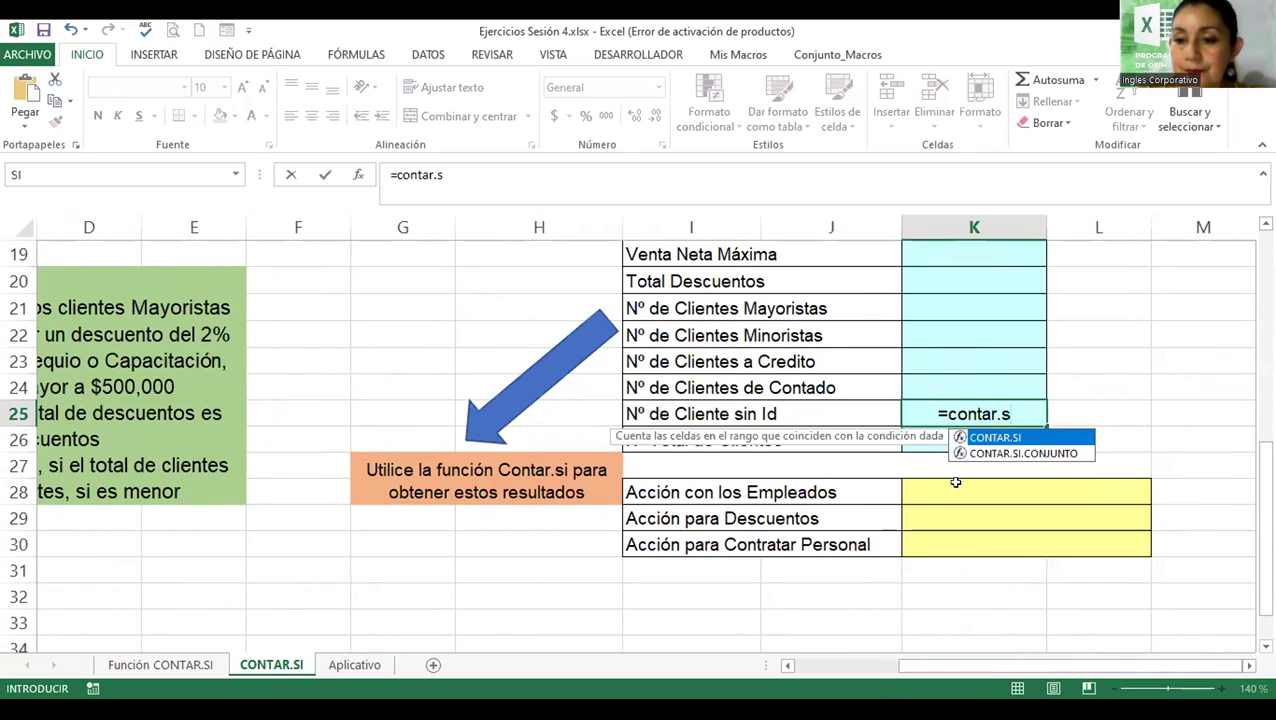
text(i()
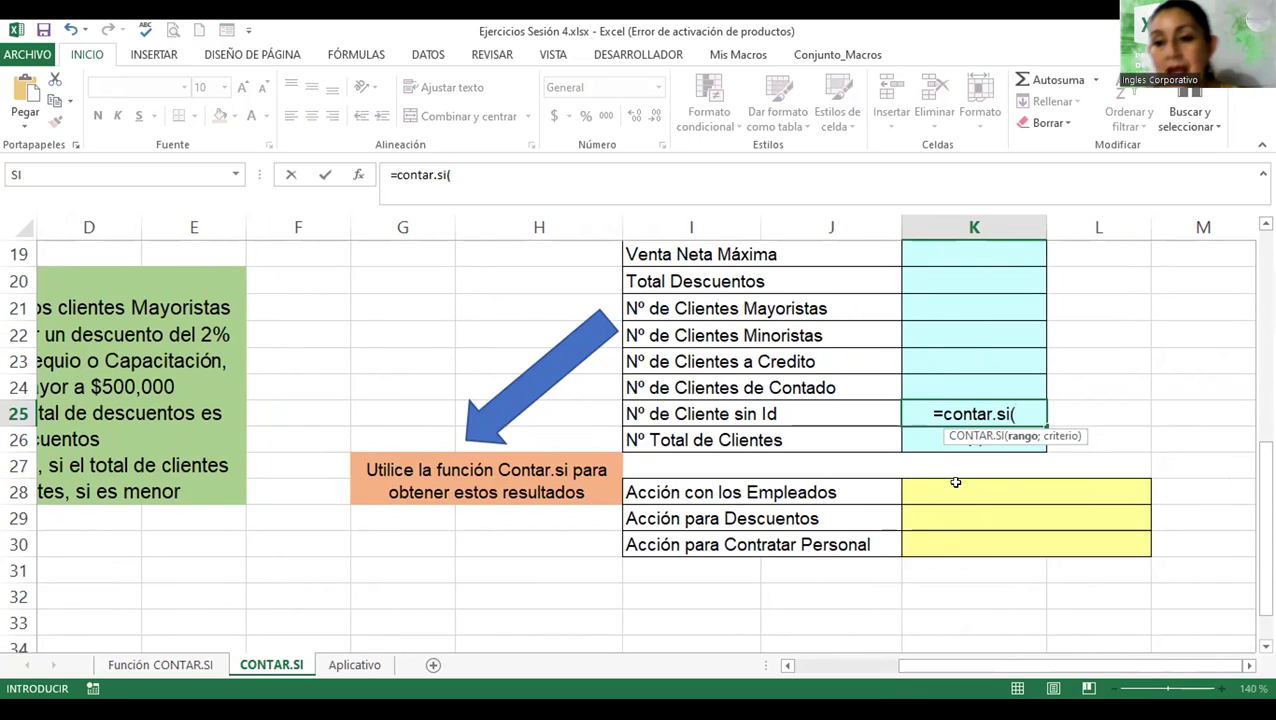
click(857, 668)
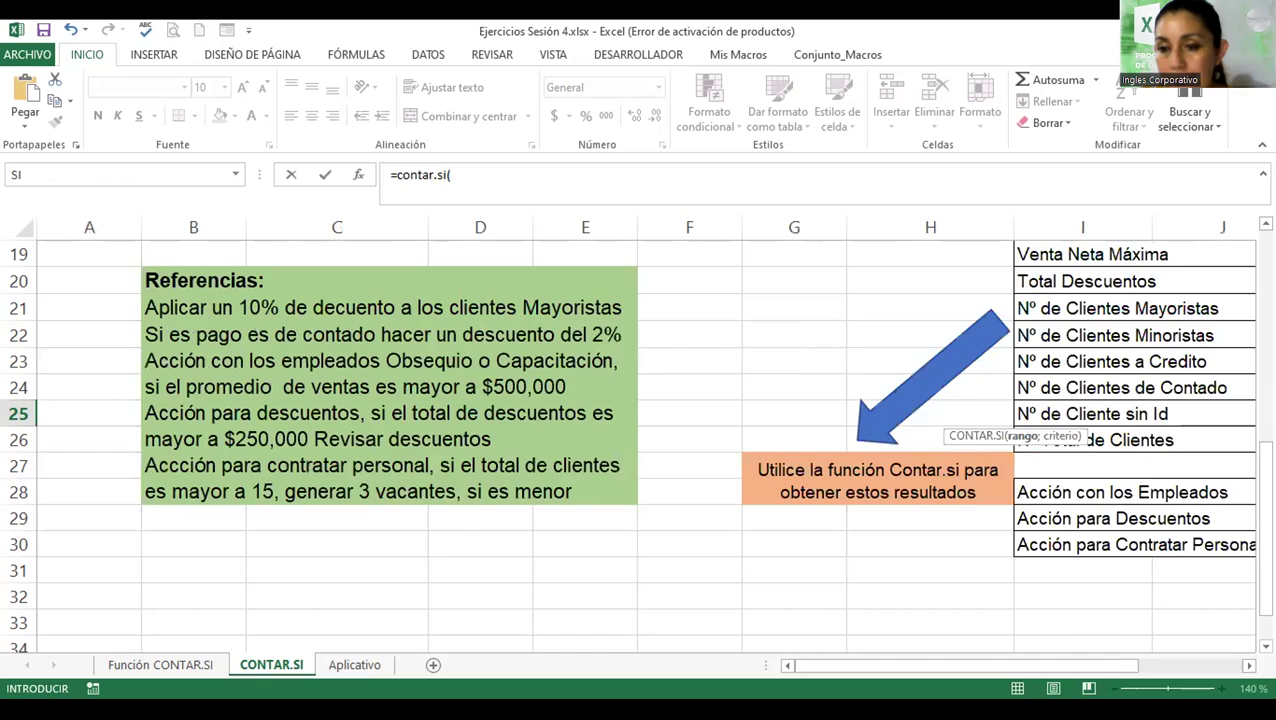
drag(1266, 510, 1266, 350)
click(184, 313)
shift+click(170, 552)
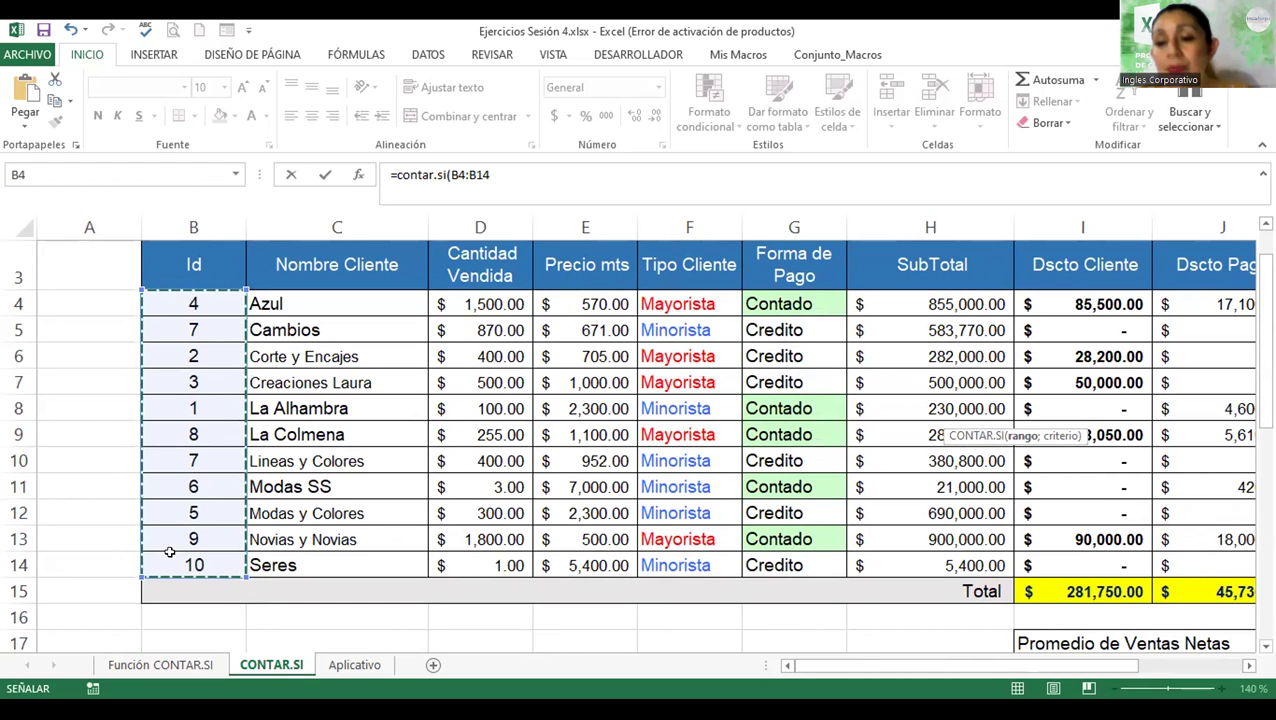
- Add the blank-space criterion " " and confirm the count, which returns 0
click(1248, 665)
click(1248, 665)
click(1248, 665)
click(1248, 665)
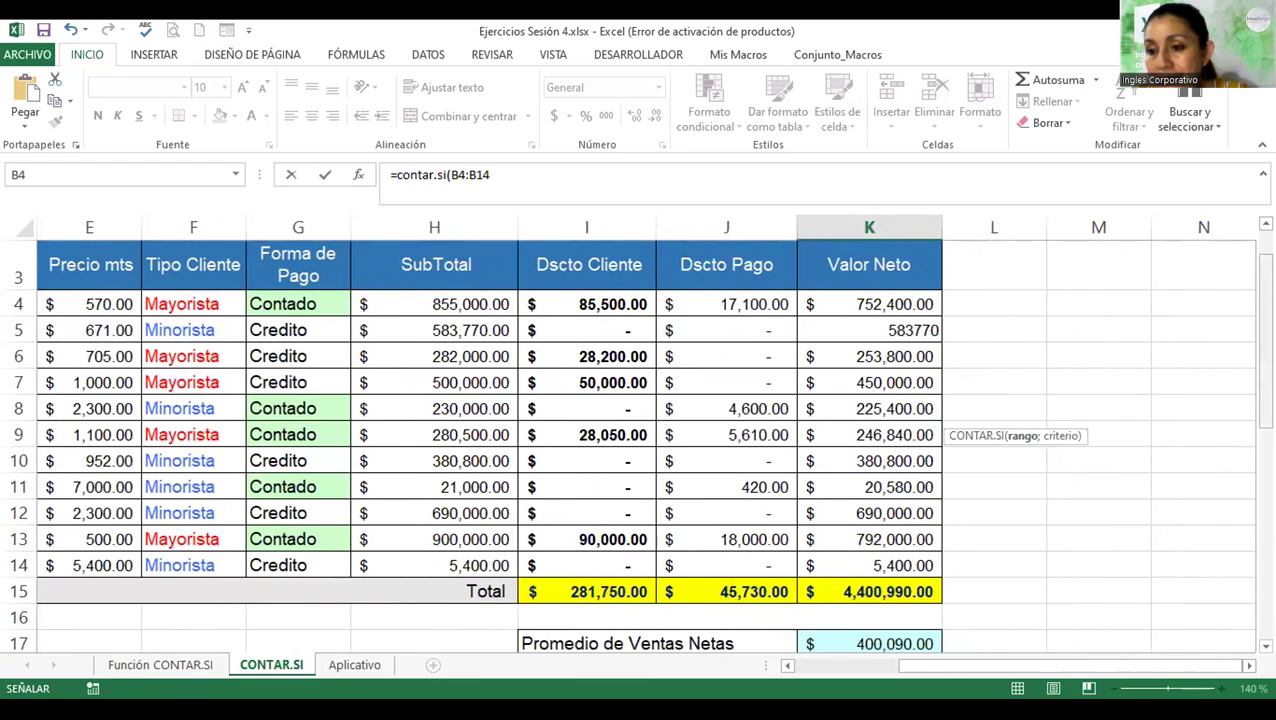
scroll(636, 445, down, 4)
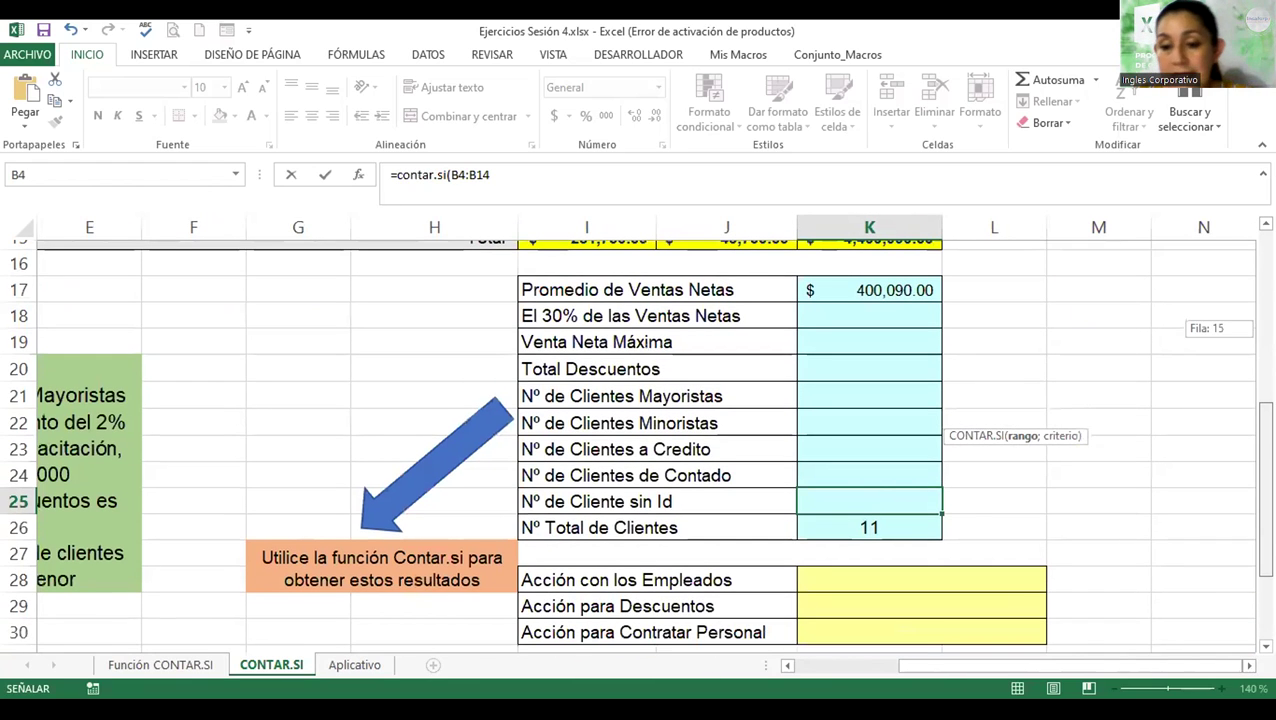
text(;" ")
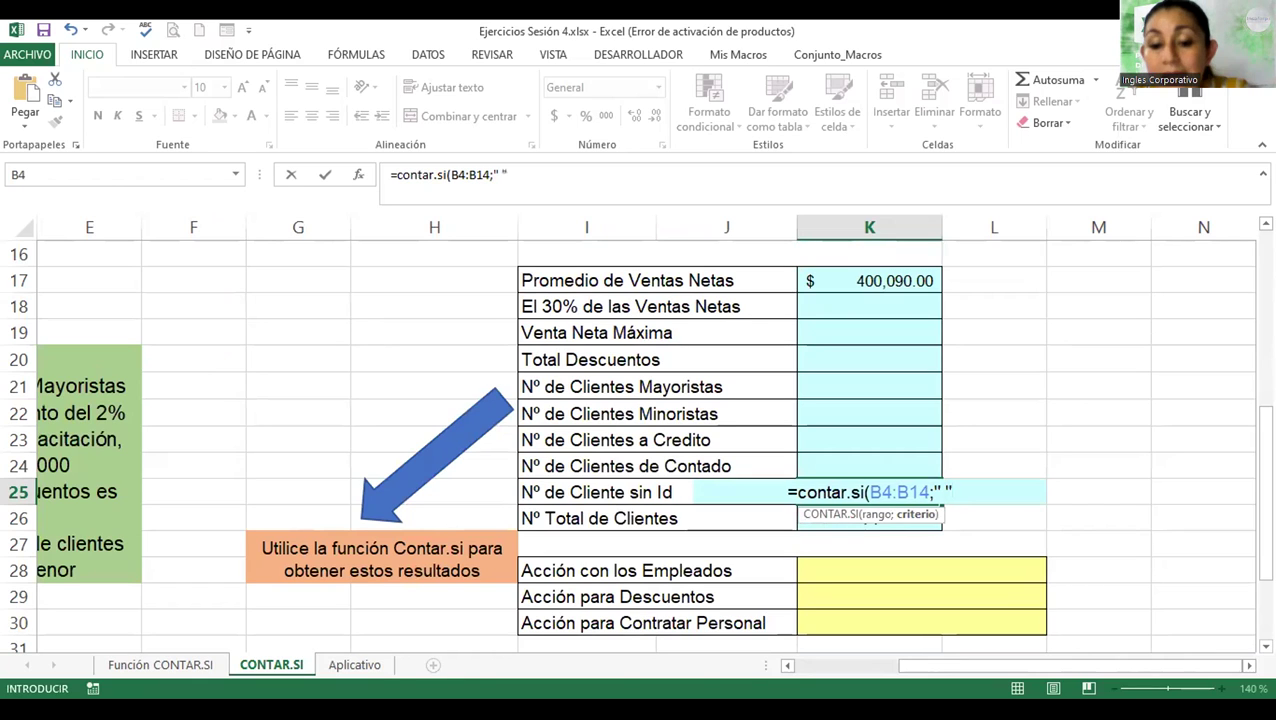
text())
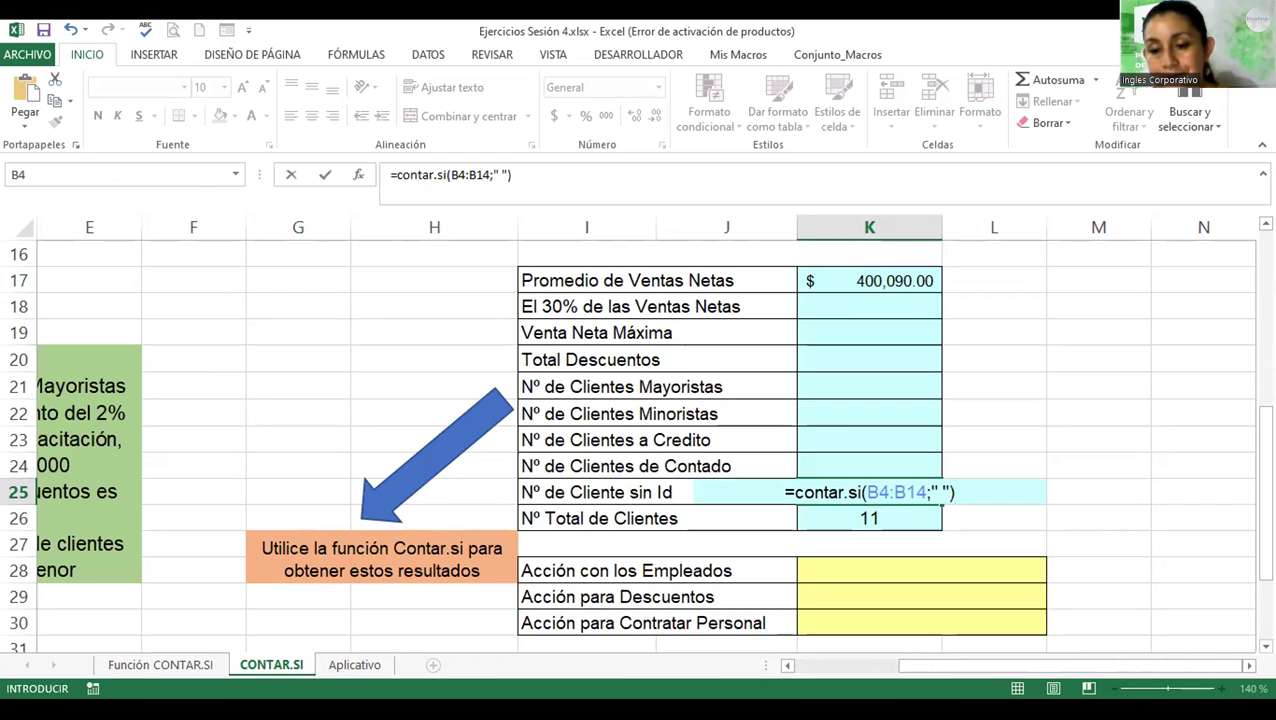
key(Return)
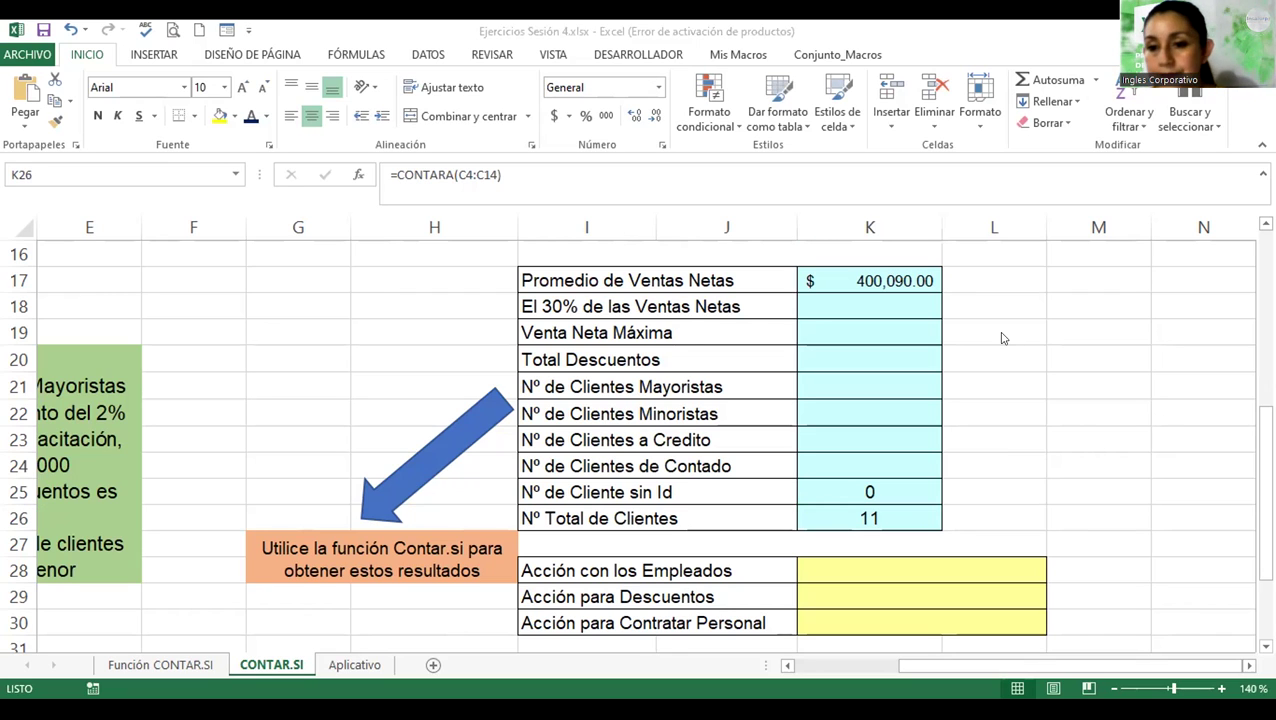
- Reopen the K25 client-without-Id formula and close it unchanged
click(911, 484)
double_click(911, 484)
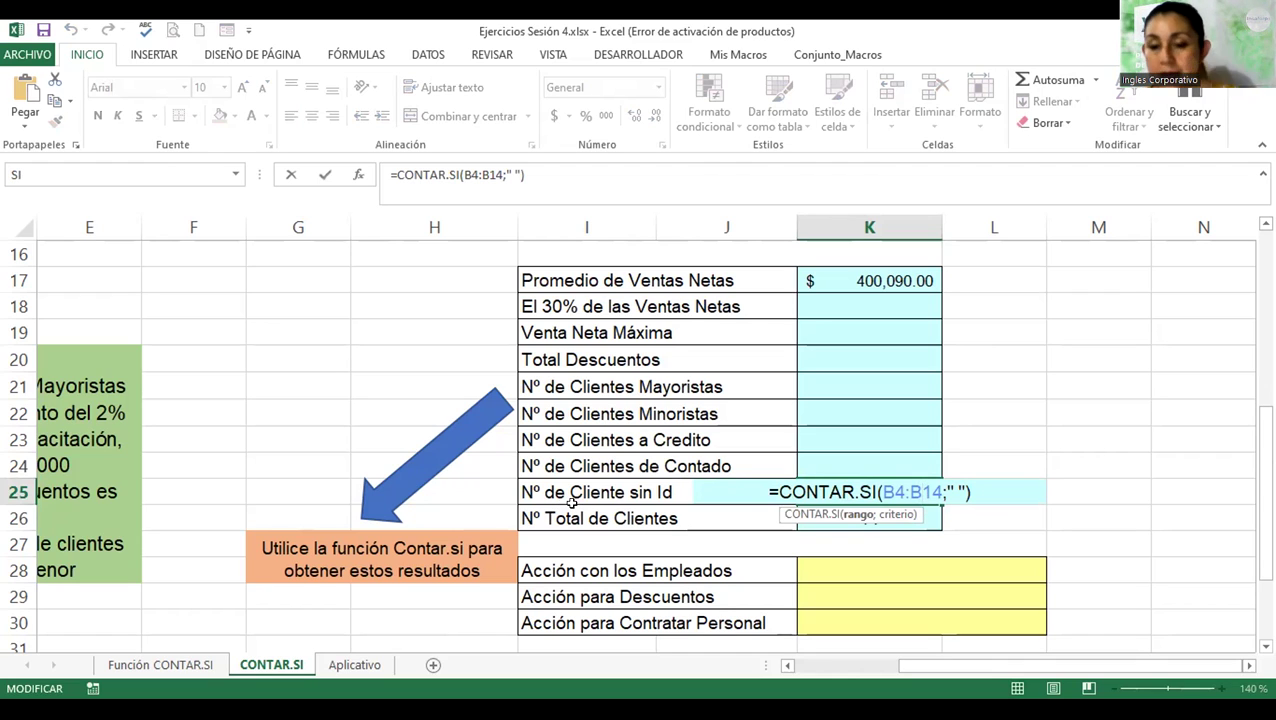
click(1009, 429)
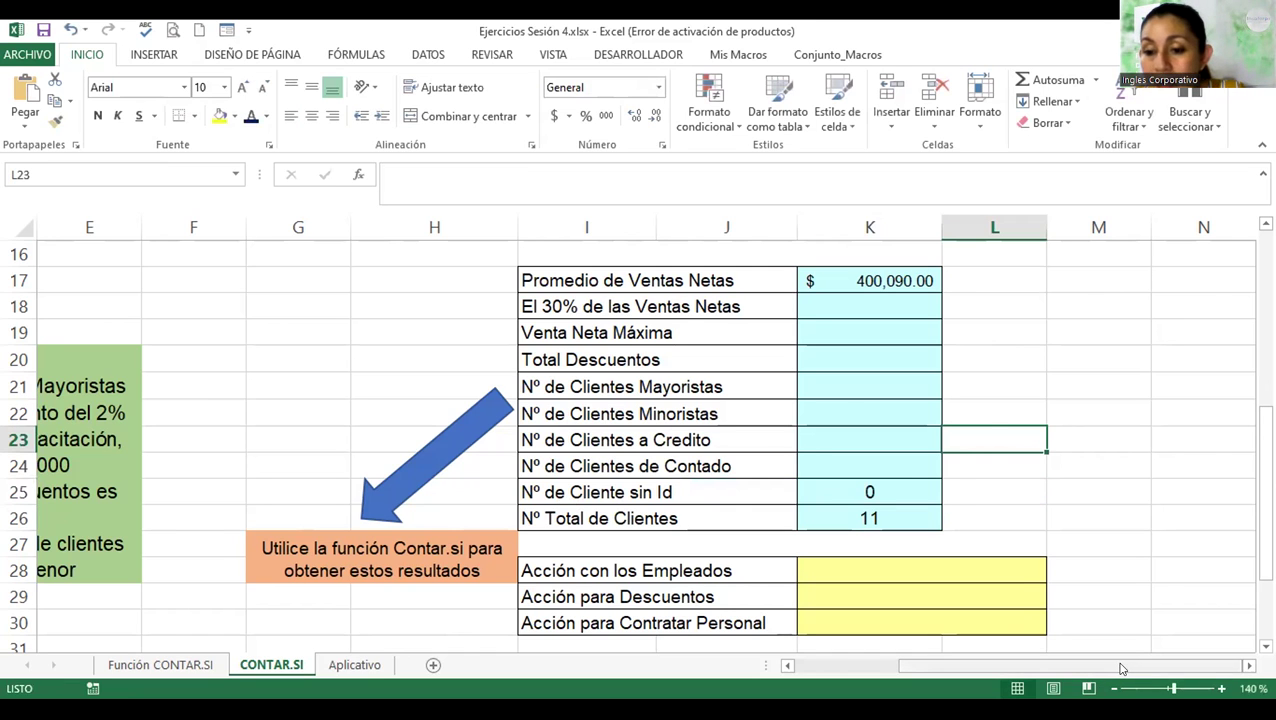
- Delete client Azul's Id in B4, then return to K25, which still shows 0
drag(1122, 666, 1009, 689)
drag(1266, 560, 1266, 450)
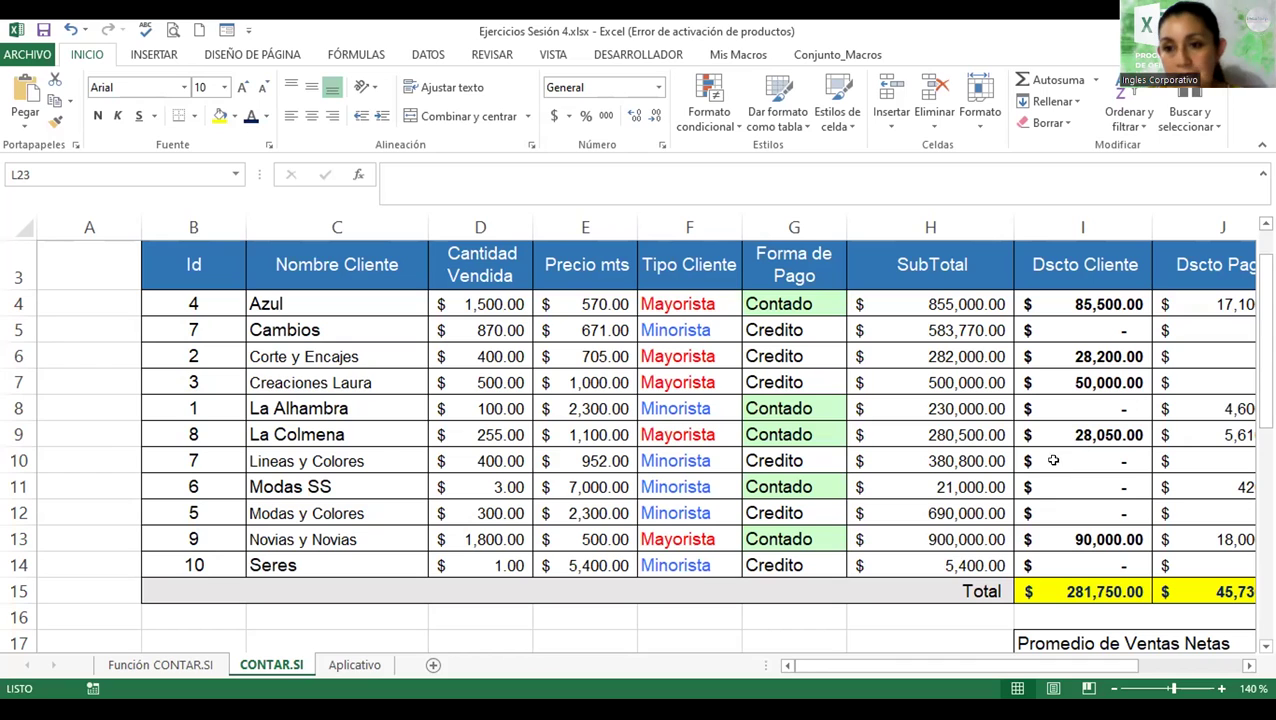
click(200, 302)
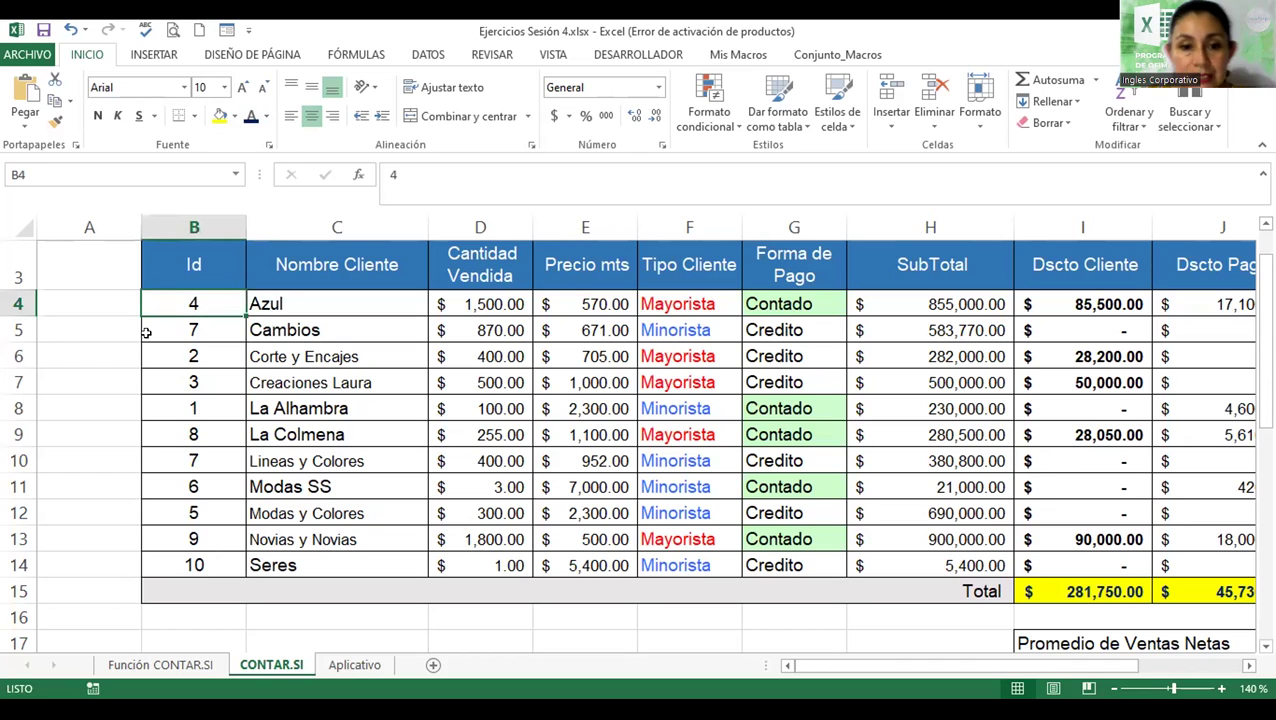
key(Delete)
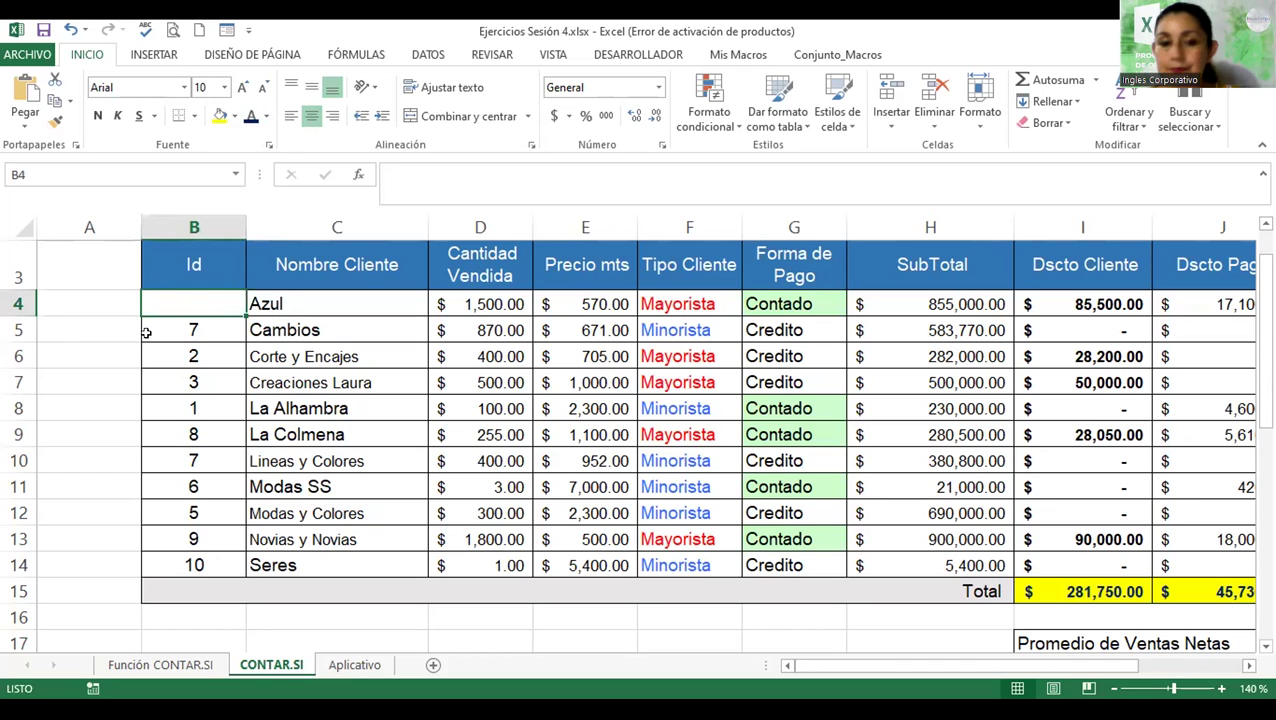
click(146, 332)
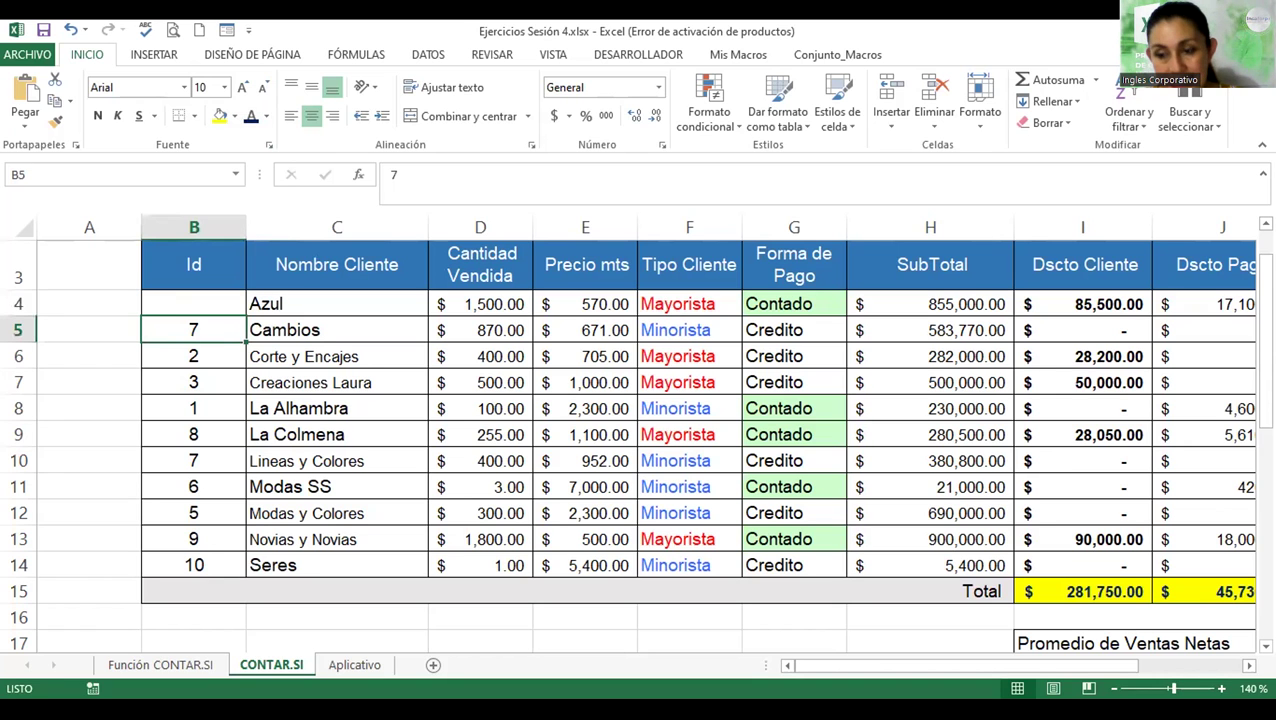
scroll(640, 440, down, 4)
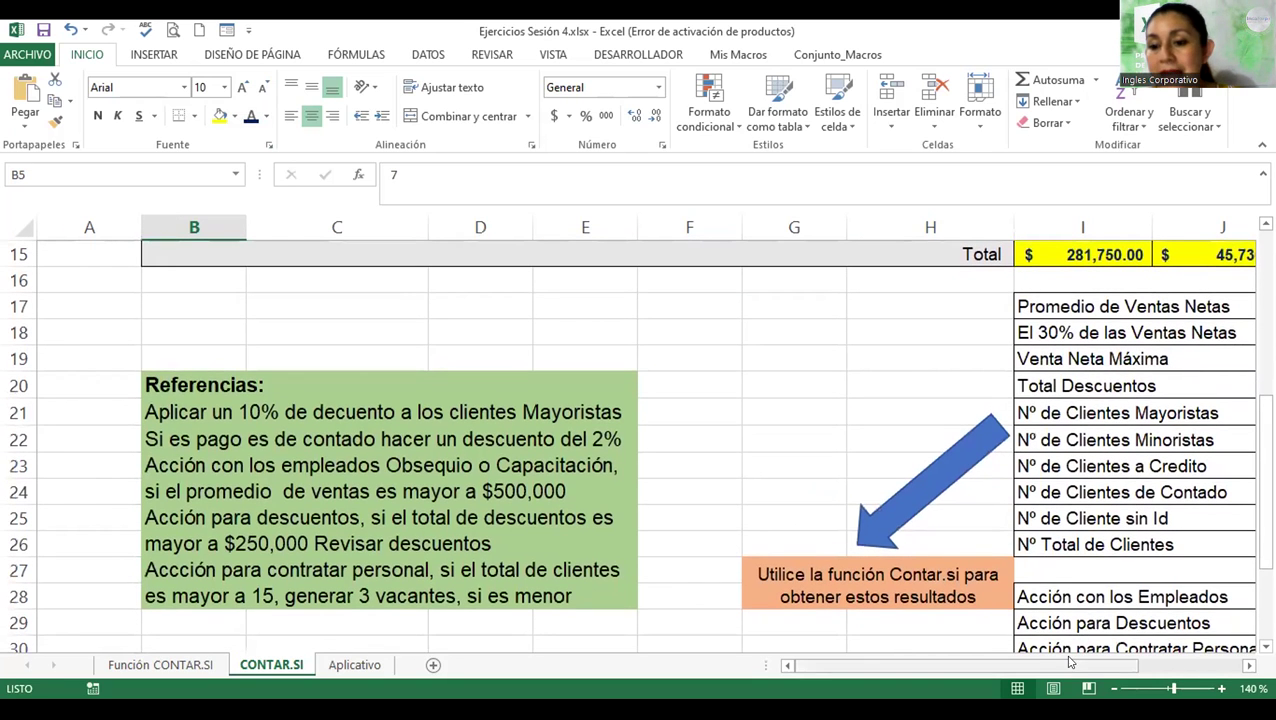
drag(1068, 666, 1185, 670)
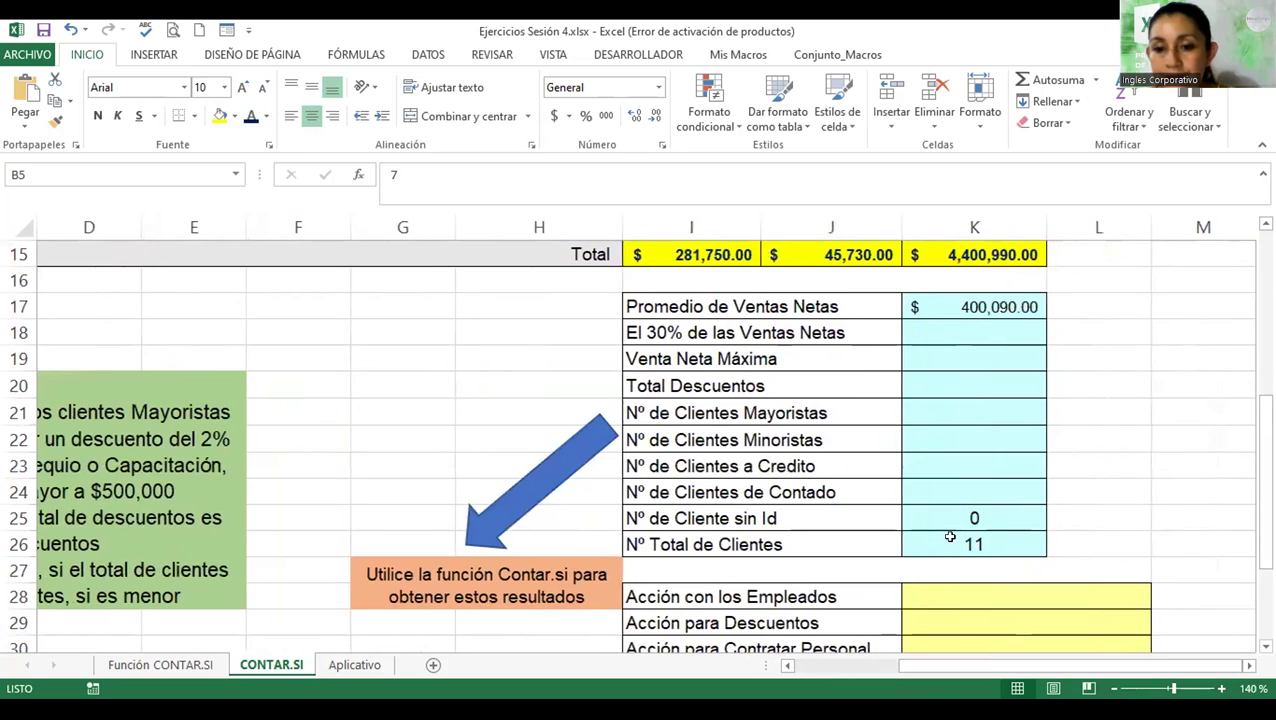
click(942, 512)
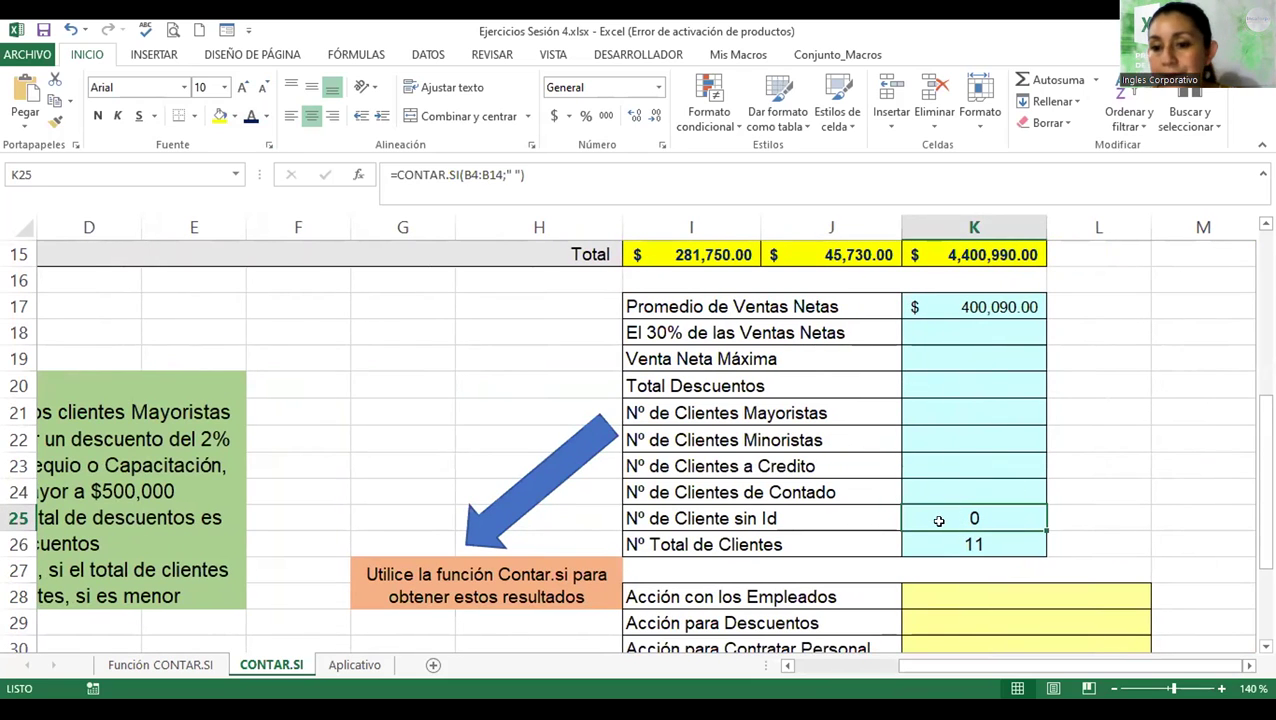
- Change the K25 criterion so the formula reads =CONTAR.SI(B4:B14;0)
double_click(937, 511)
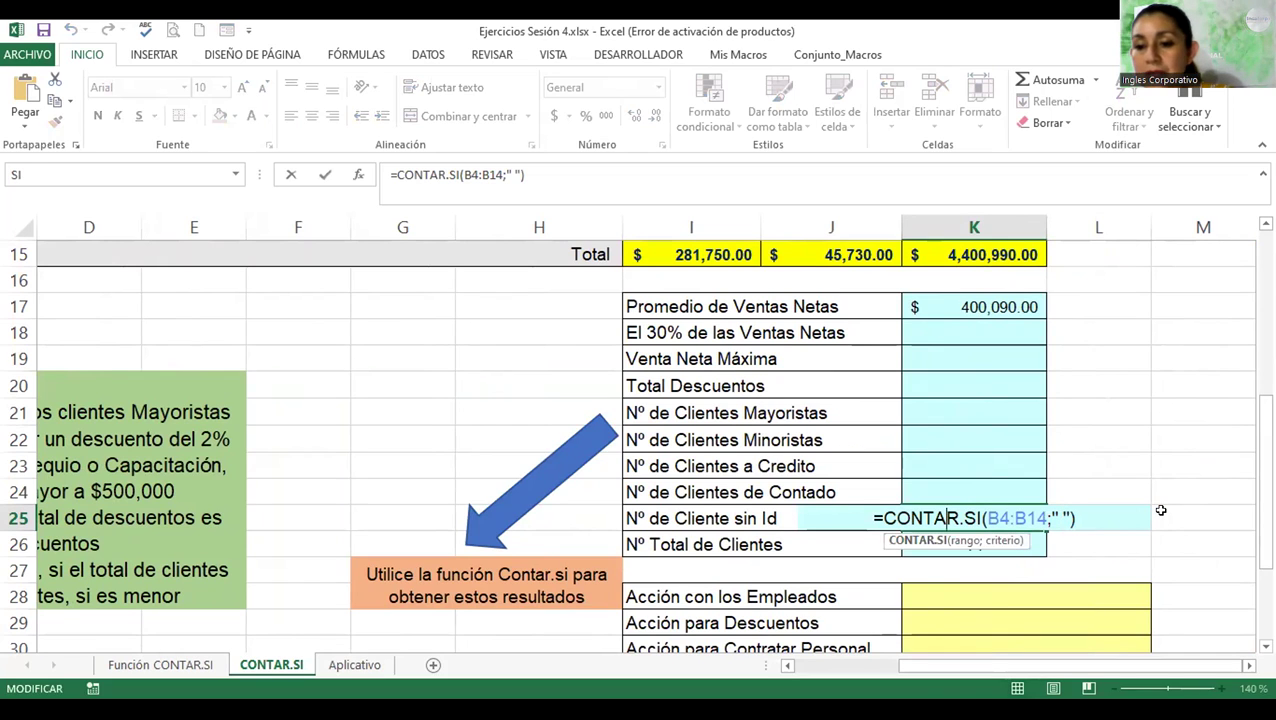
key(Return)
double_click(1012, 518)
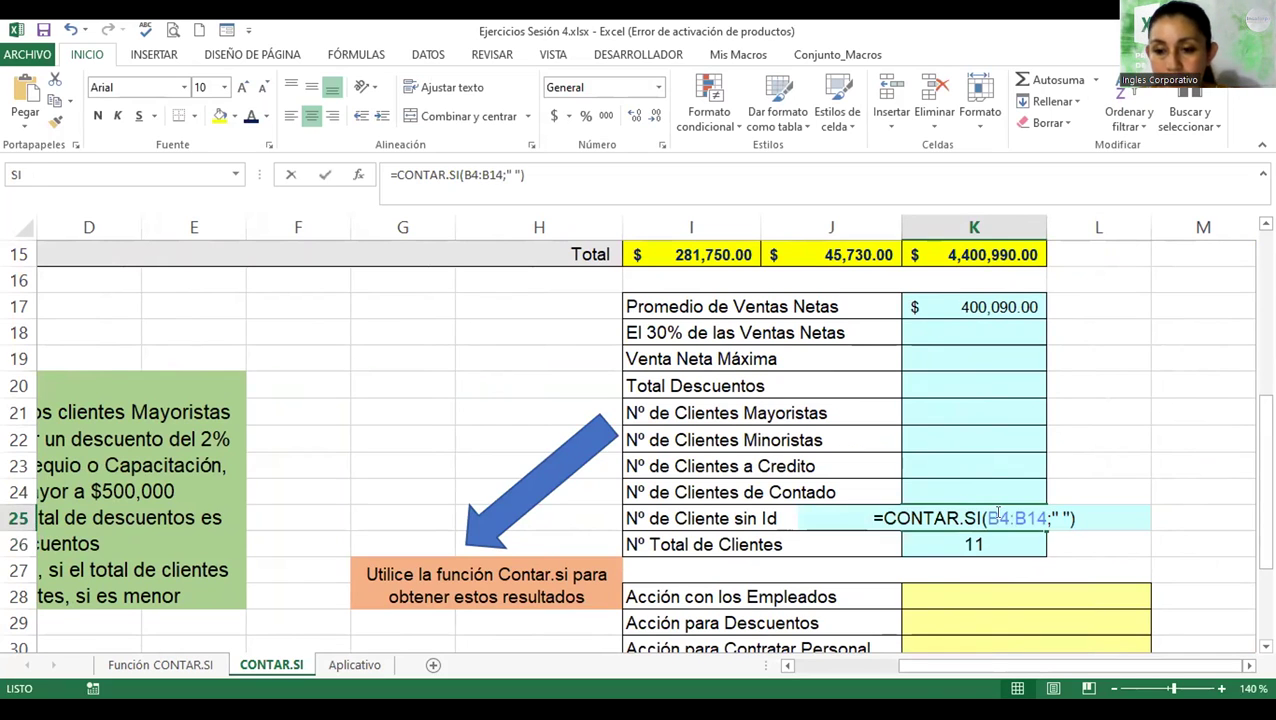
click(885, 667)
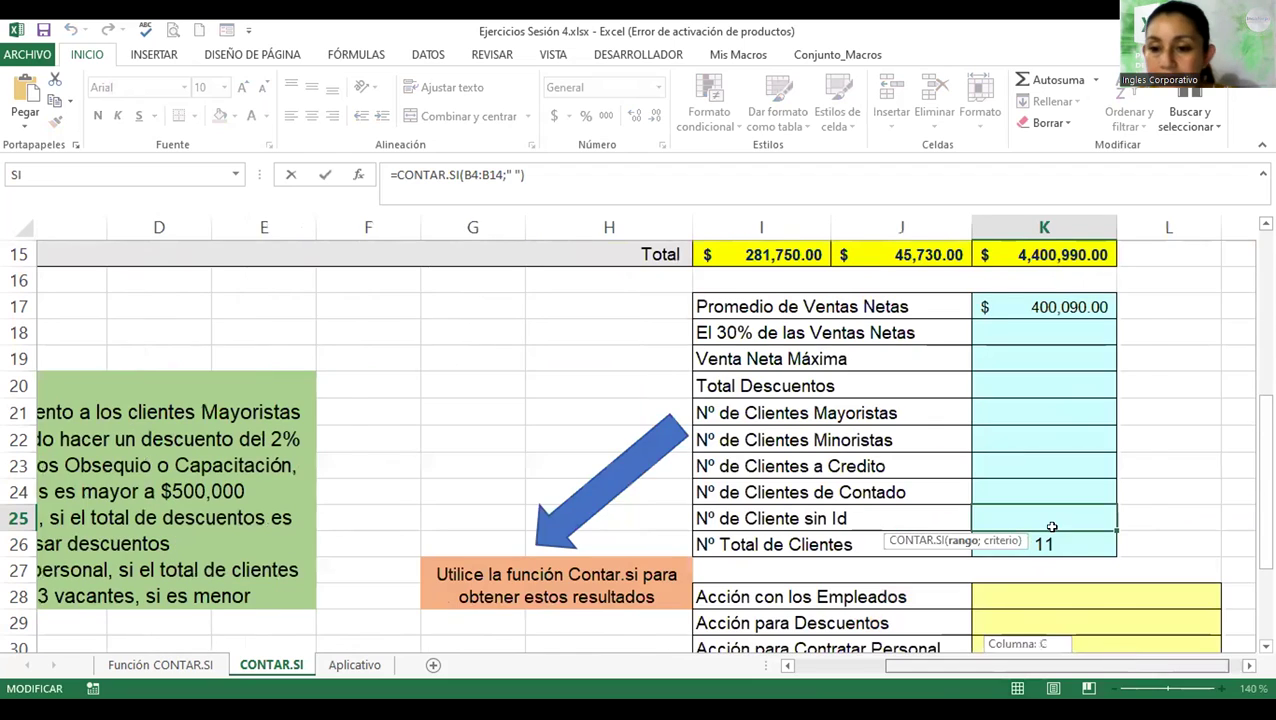
drag(1117, 652, 1066, 510)
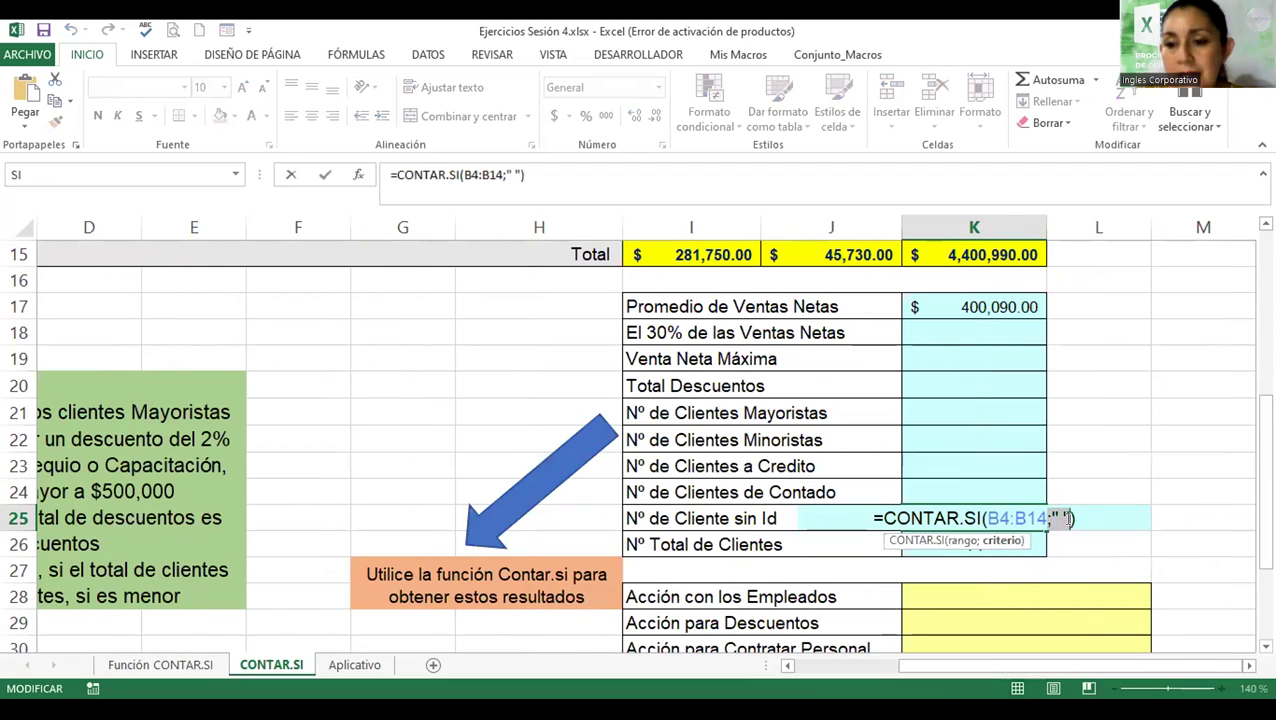
key(BackSpace)
key(BackSpace)
key(BackSpace)
text(0)
key(BackSpace)
key(BackSpace)
text(;)
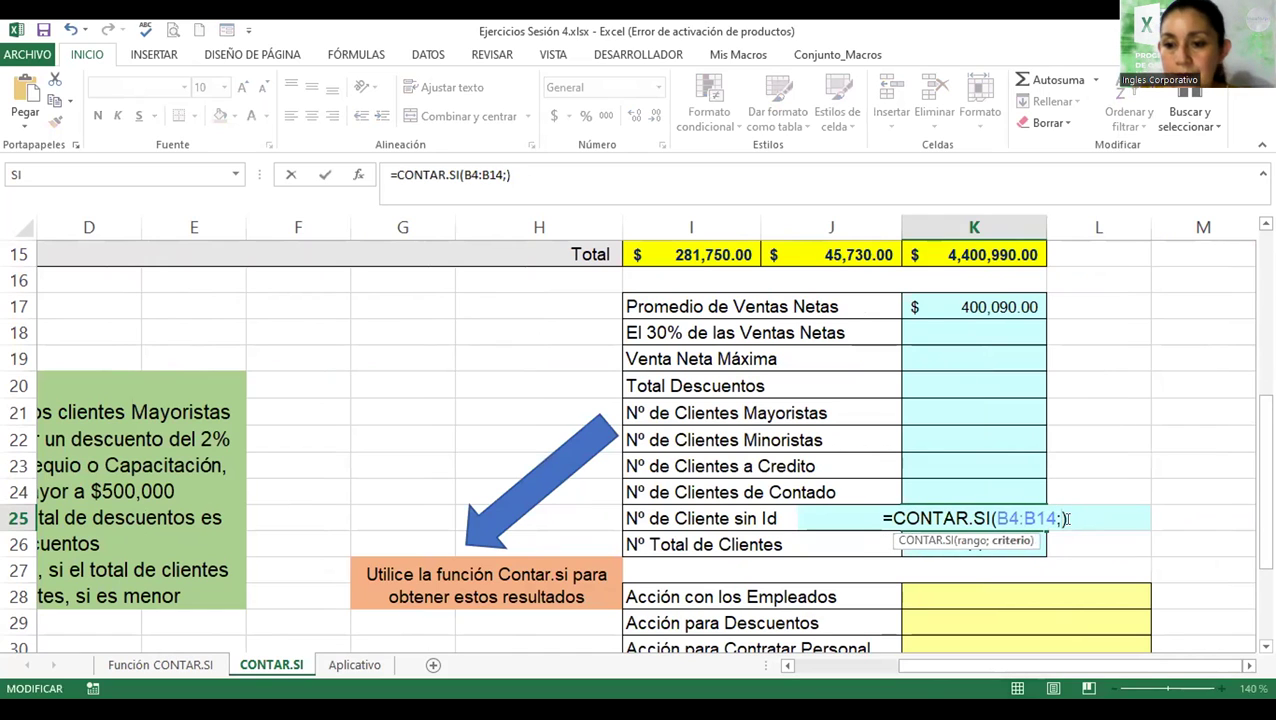
text(0)
key(Return)
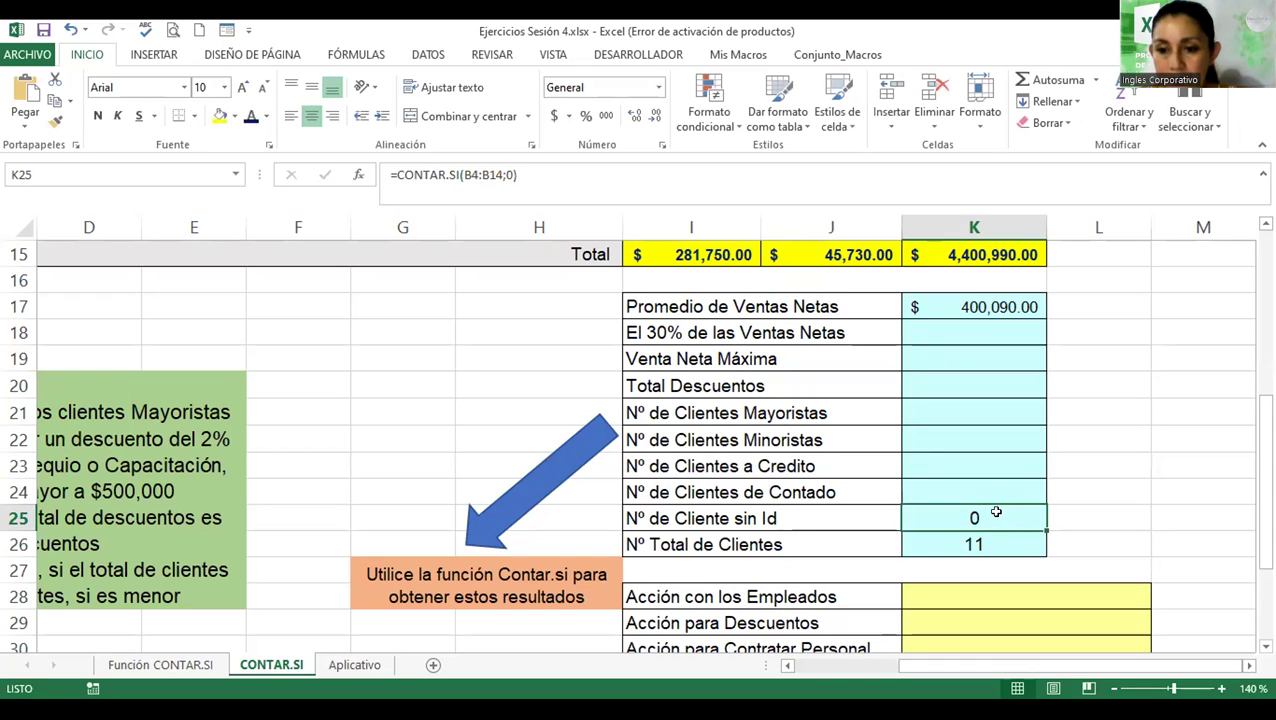
- Check the new K25 formula, then enter 0 as Azul's Id in B4
double_click(996, 514)
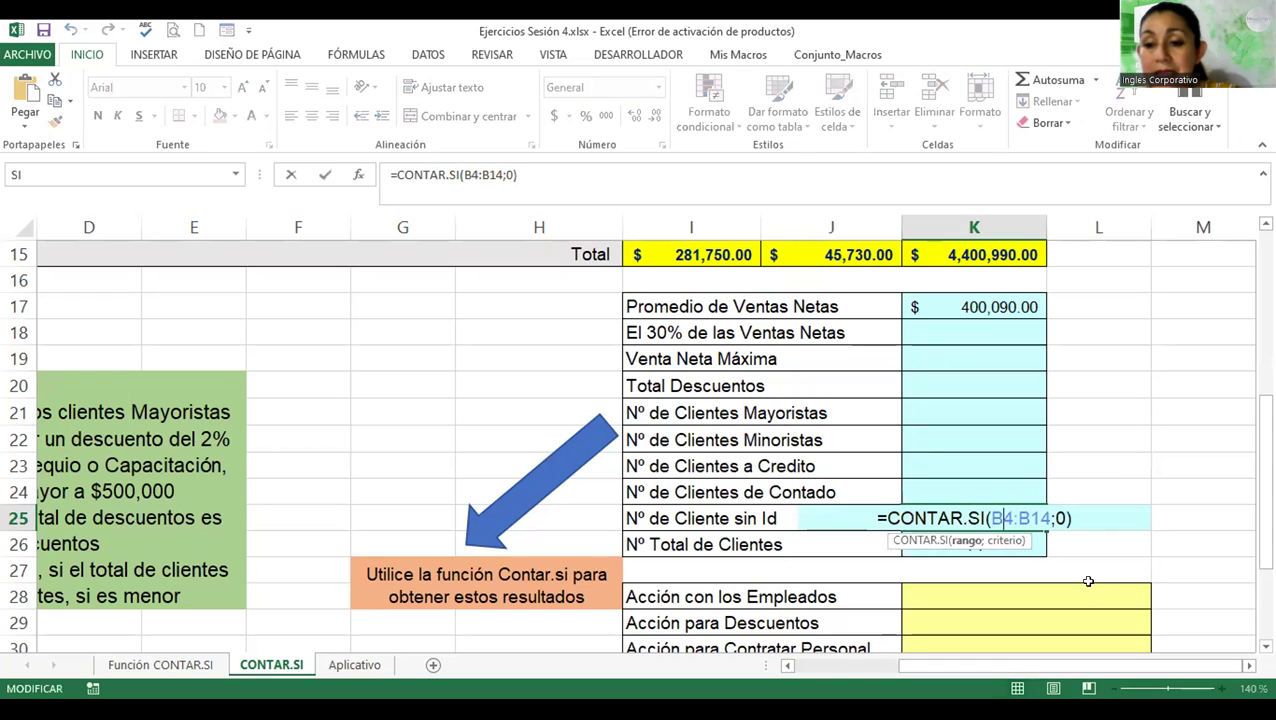
key(Return)
drag(1030, 666, 920, 666)
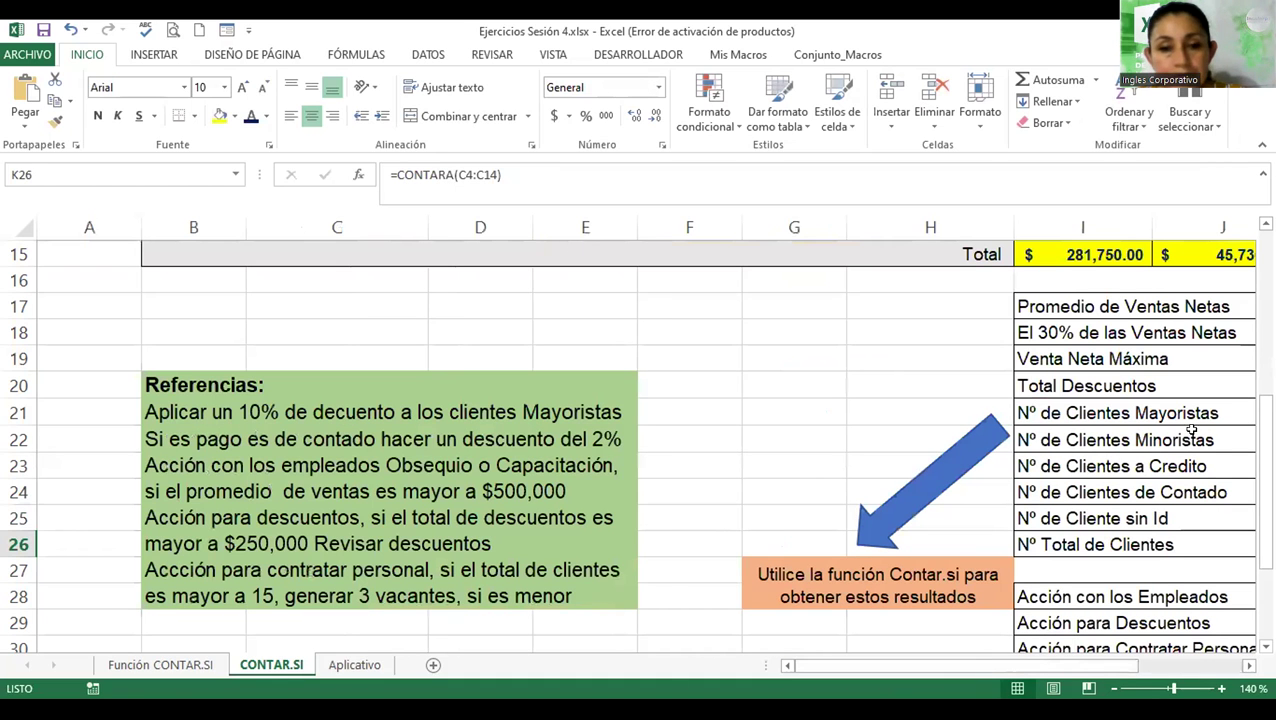
scroll(243, 360, up, 5)
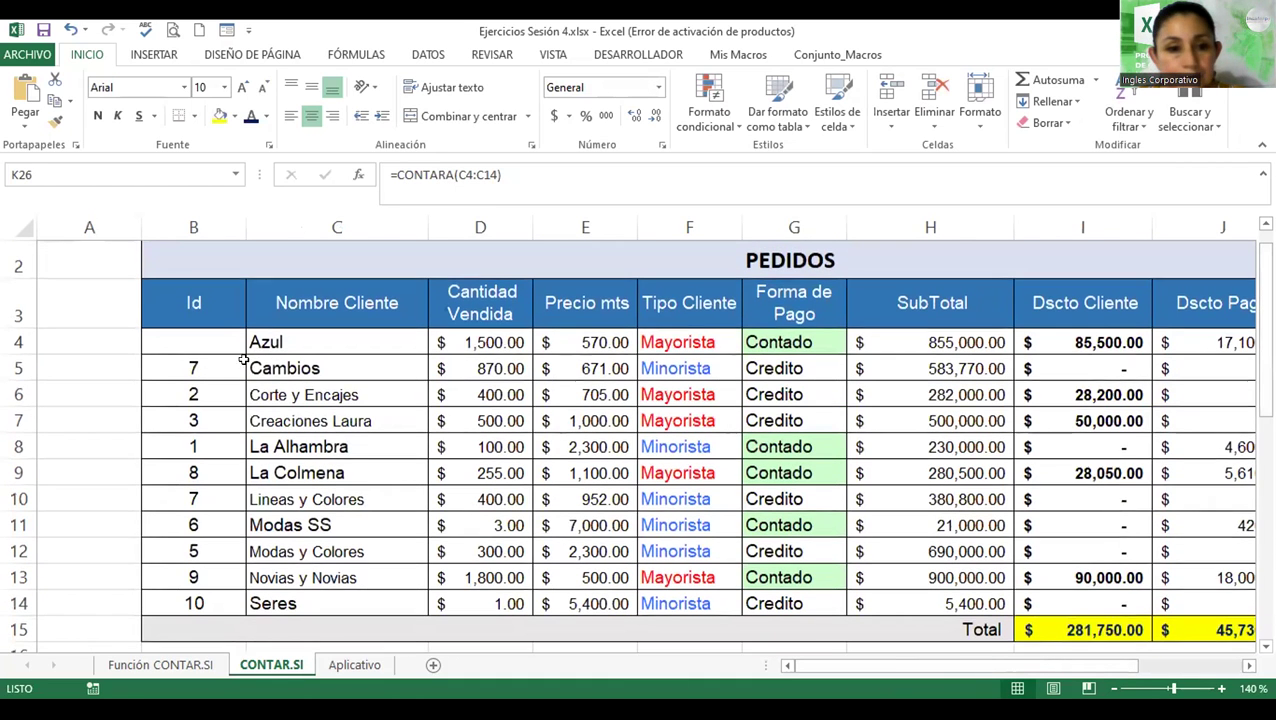
click(215, 332)
text(0)
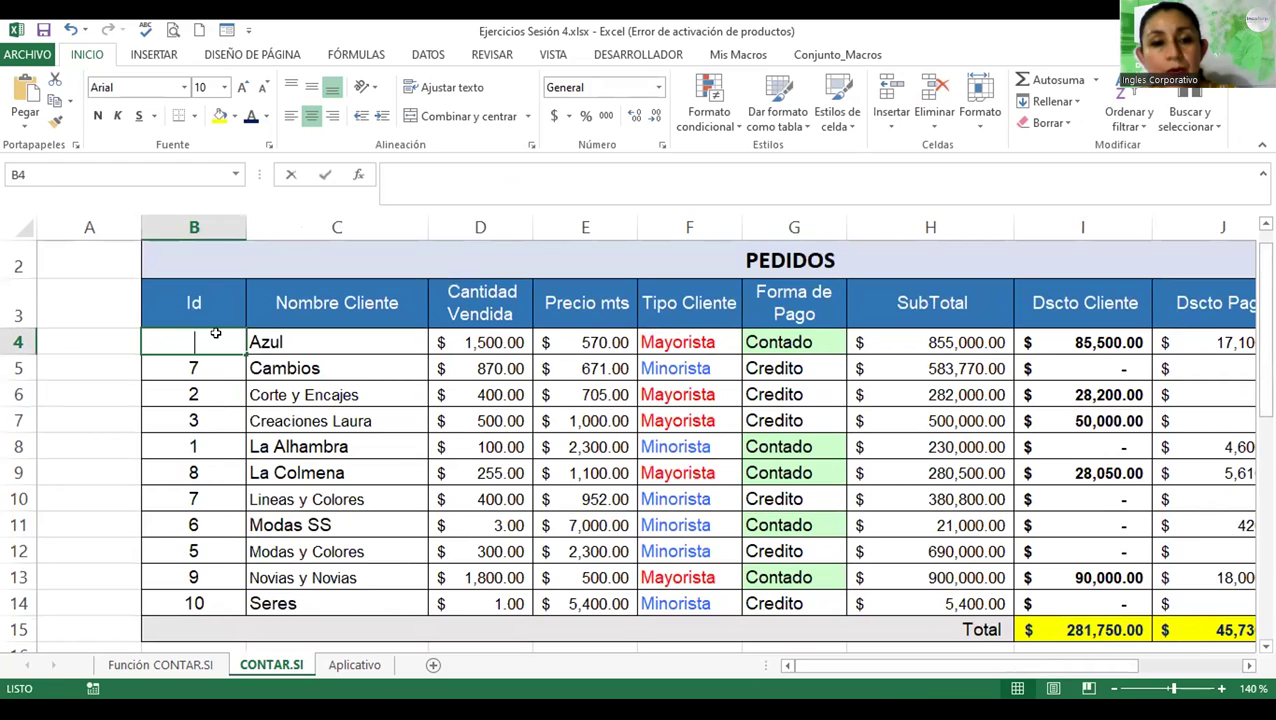
key(Return)
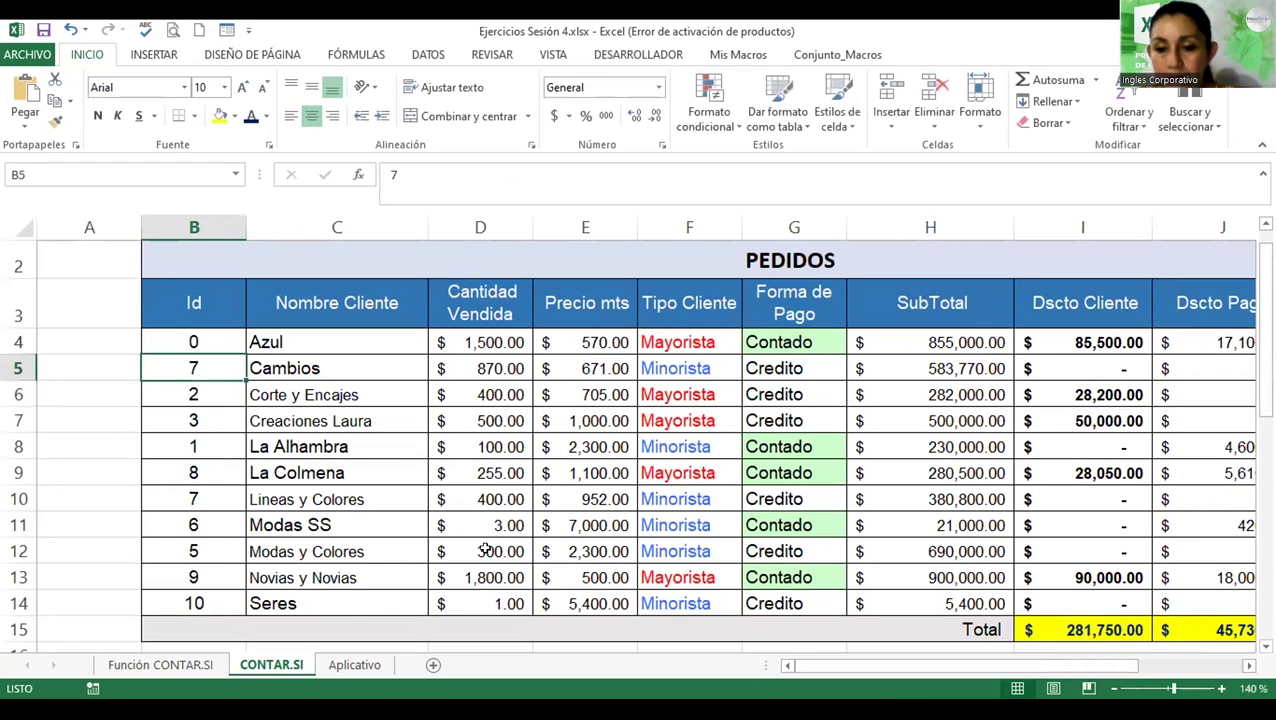
- Verify the K25 formula now counts 1 client without Id
scroll(485, 550, right, 3)
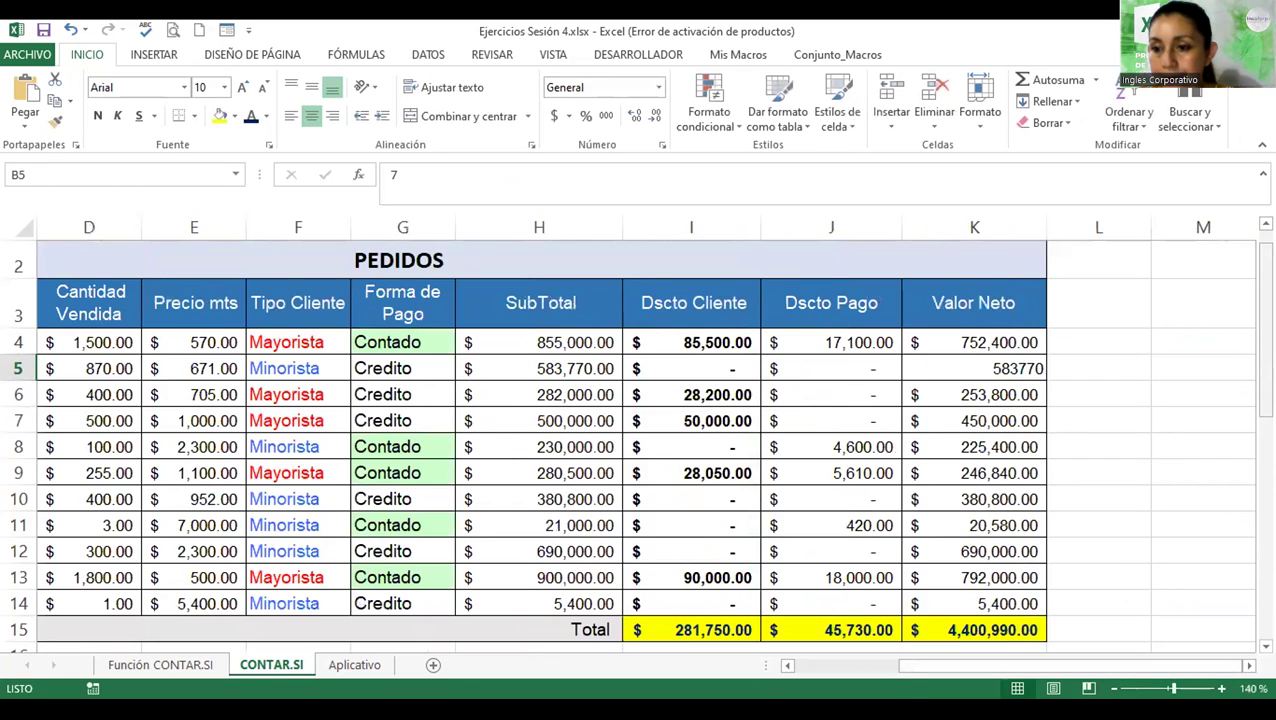
scroll(952, 505, down, 5)
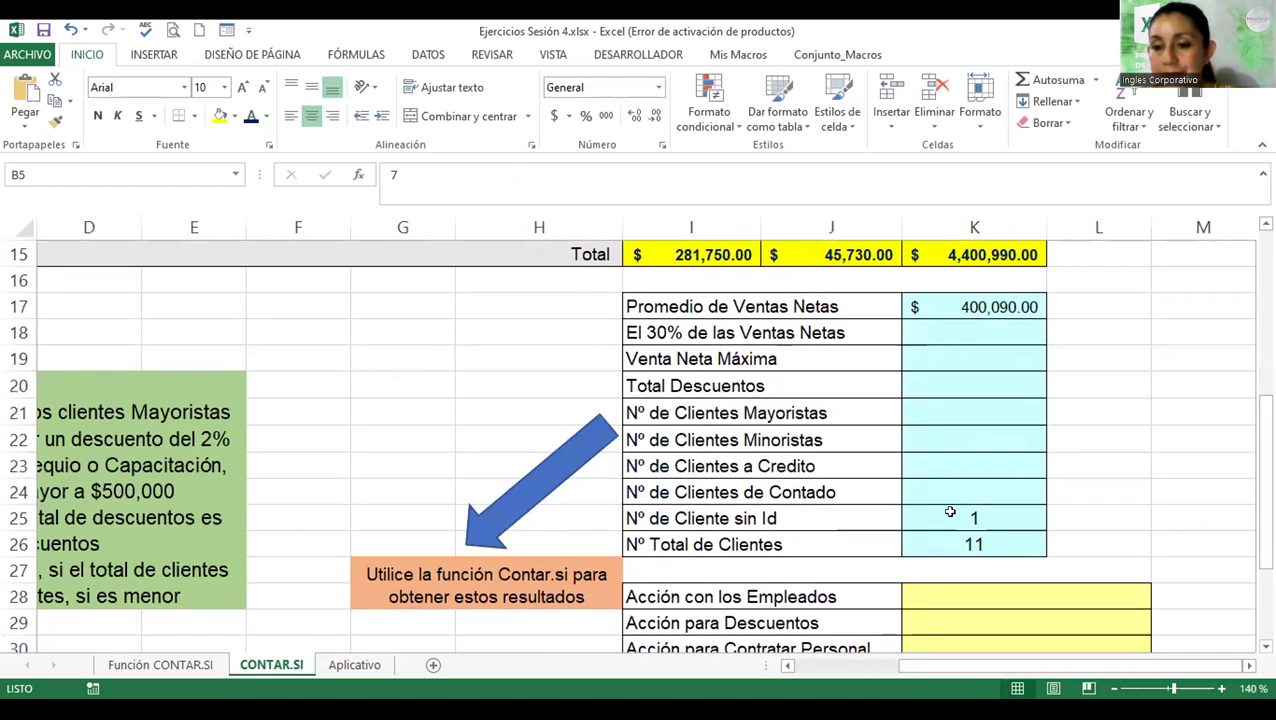
click(952, 512)
double_click(952, 512)
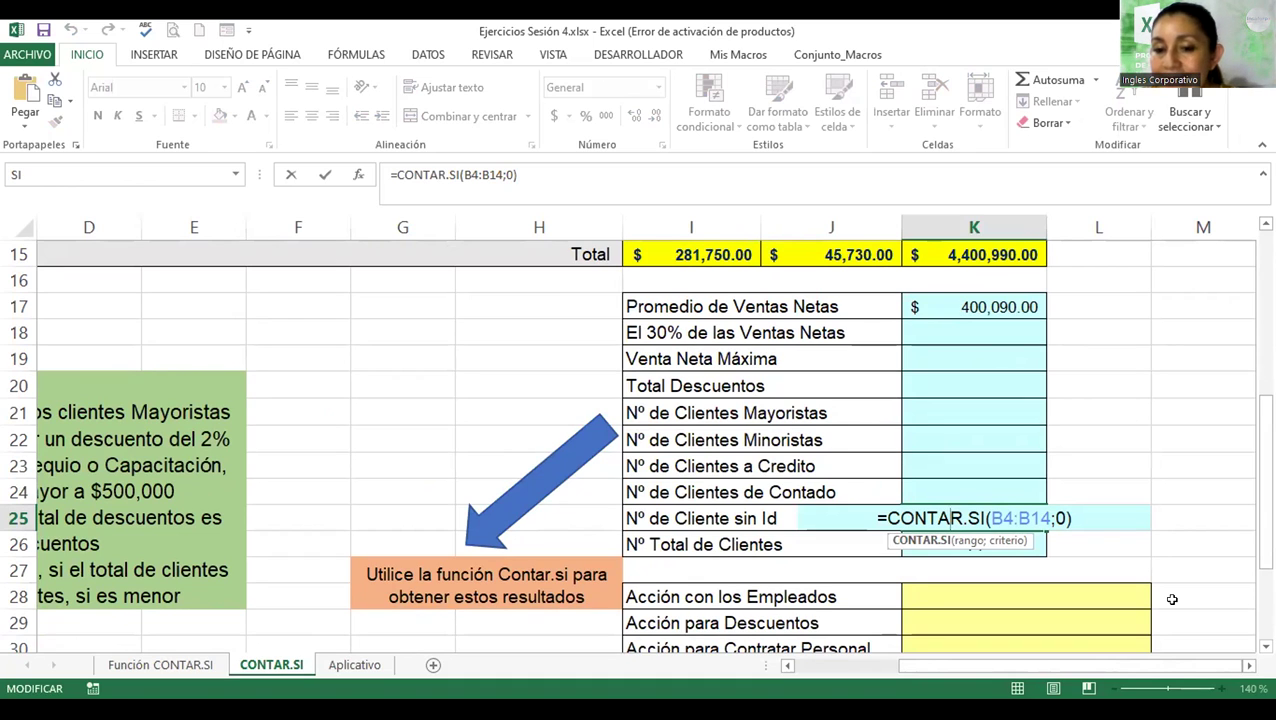
key(Return)
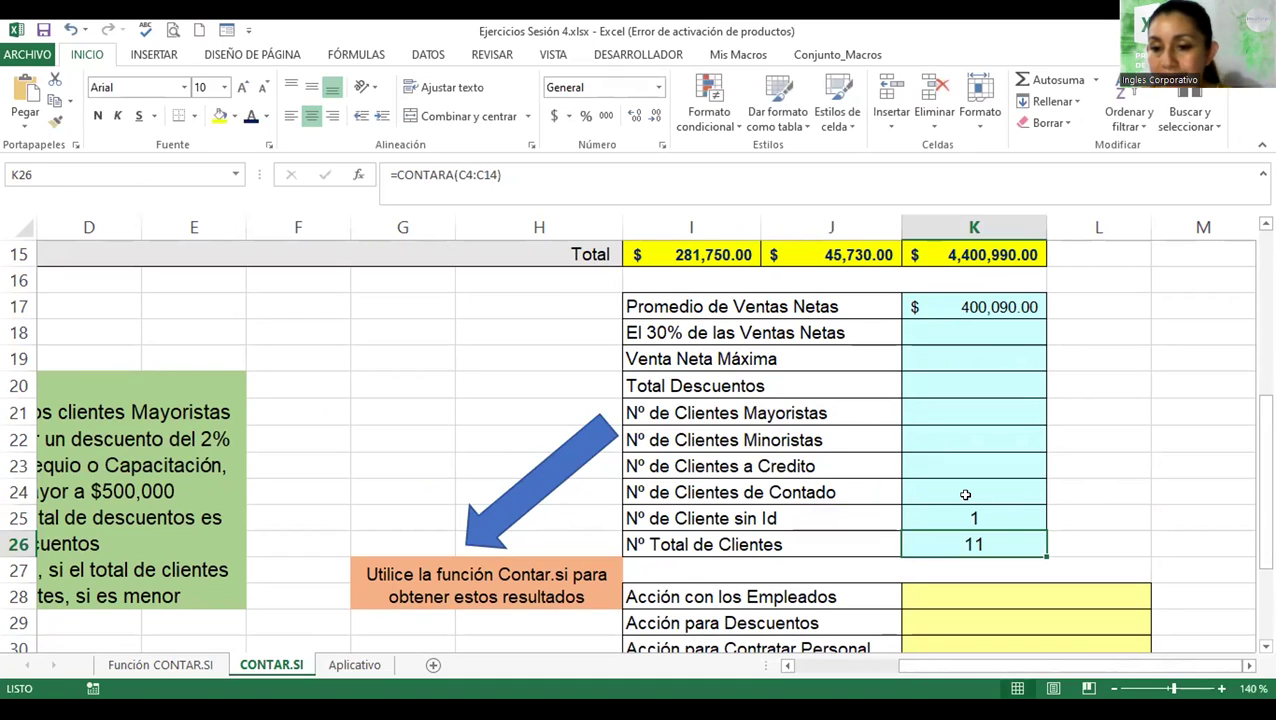
- In K24, start a CONTAR.SI count over the Tipo Cliente range F4:F14
click(966, 495)
text(=)
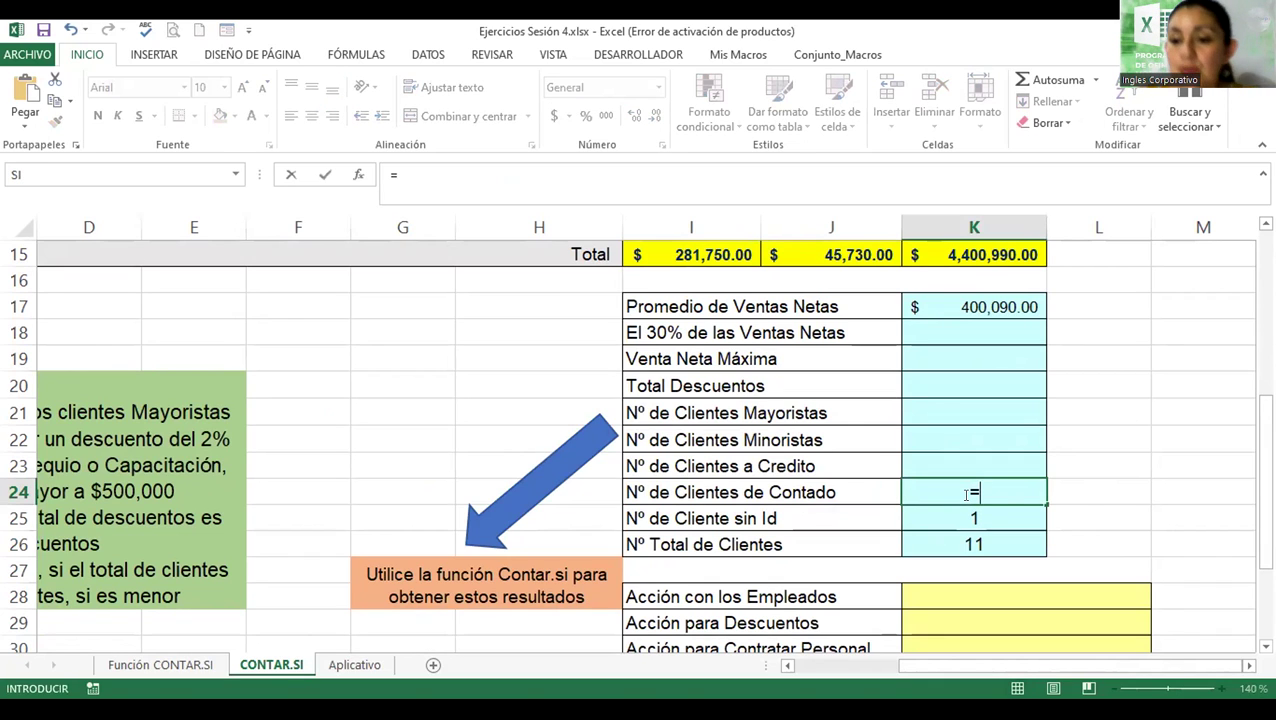
text(contar.si()
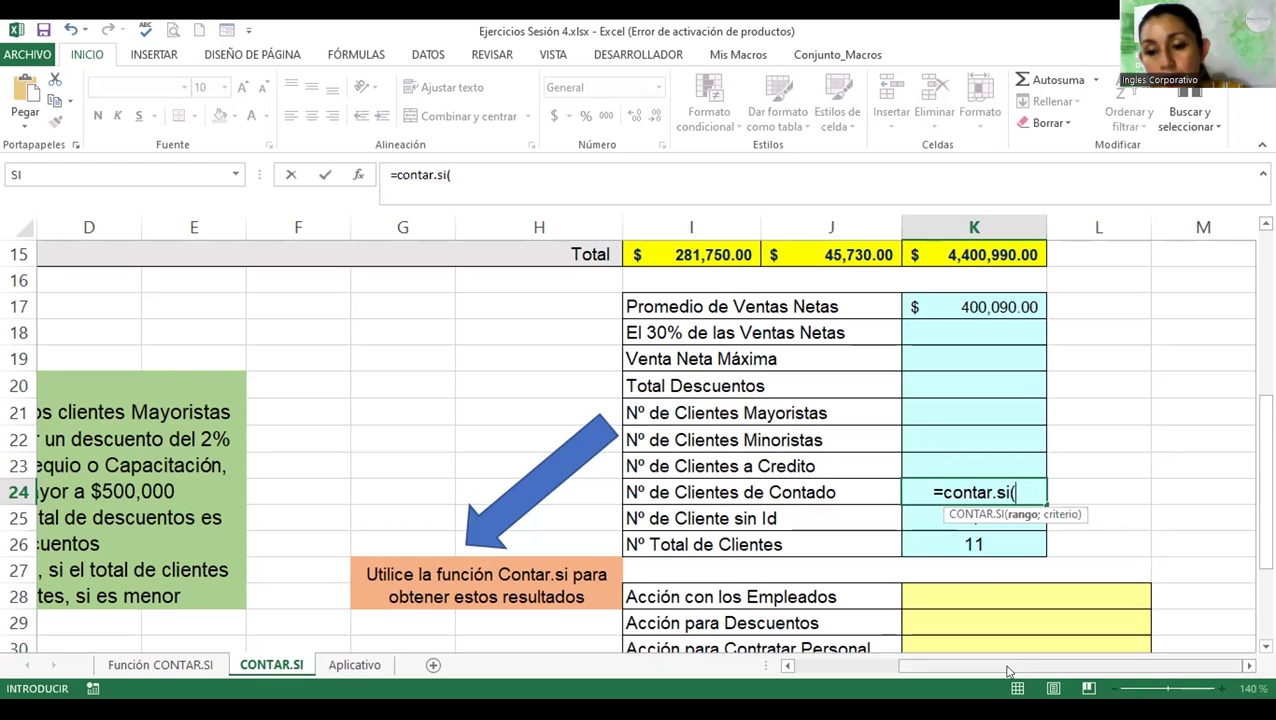
drag(1008, 672, 904, 672)
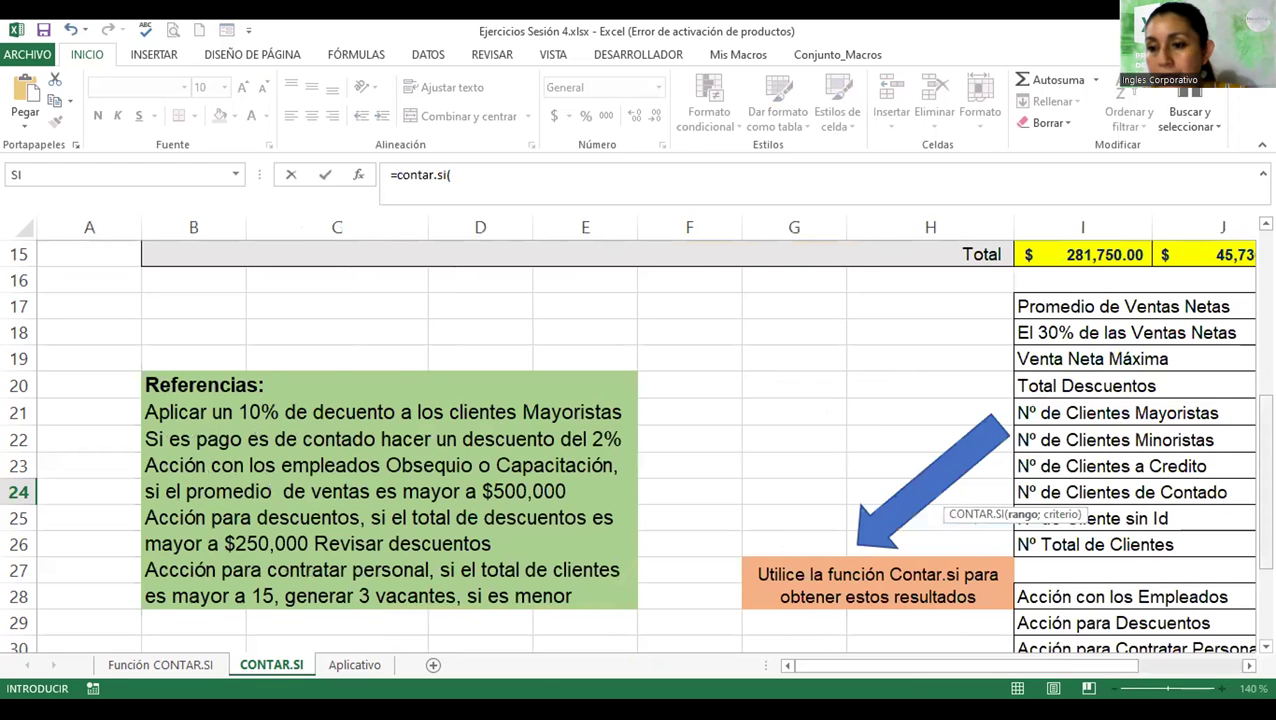
scroll(666, 332, up, 4)
scroll(666, 332, up, 1)
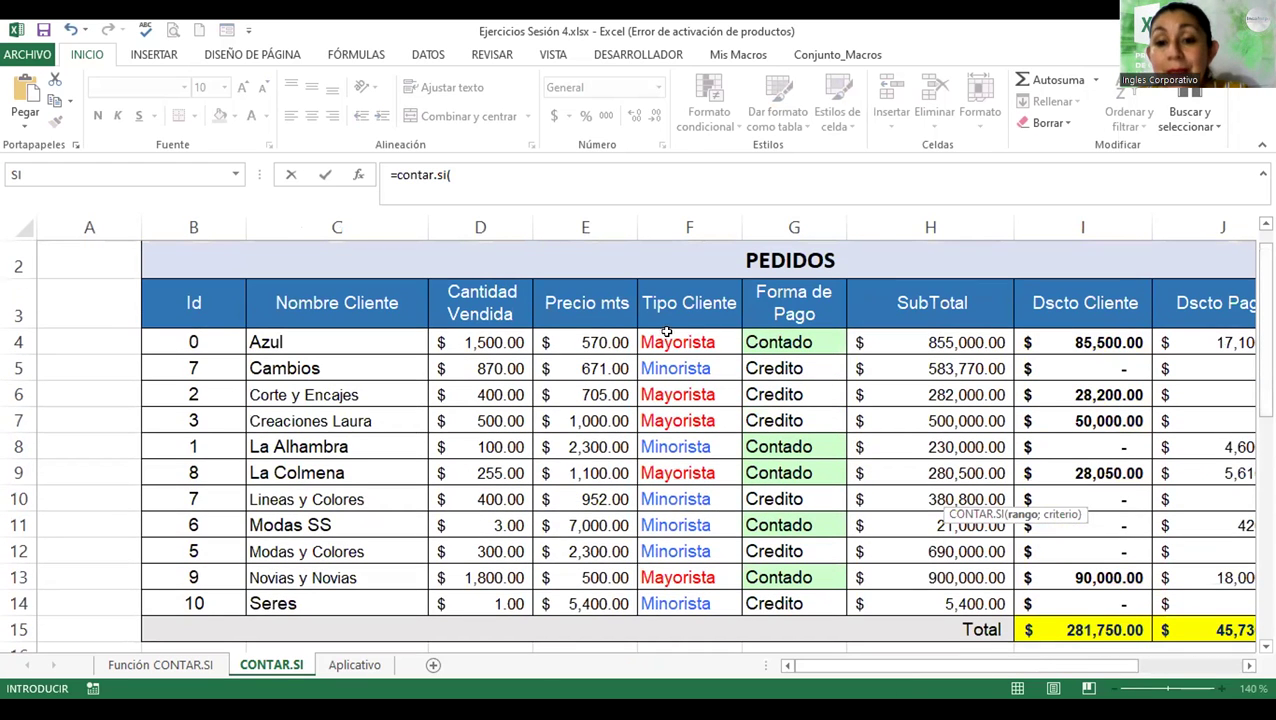
click(666, 352)
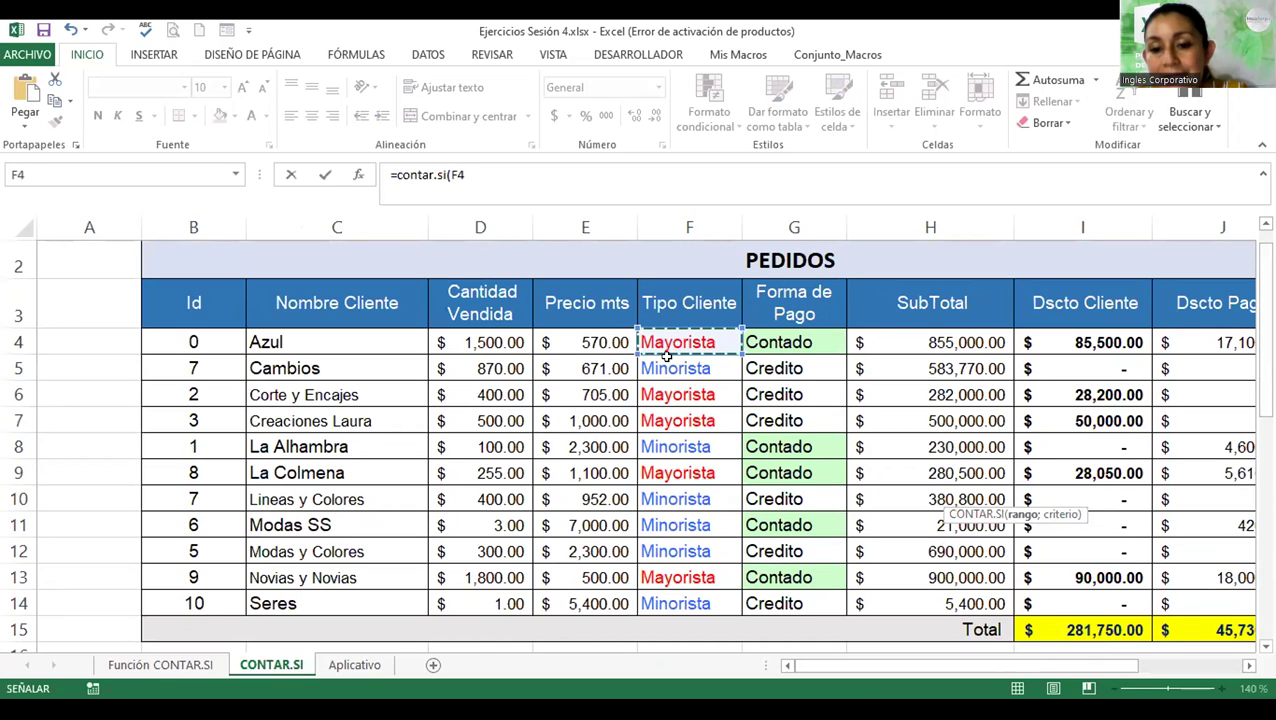
key(ctrl+shift+Down)
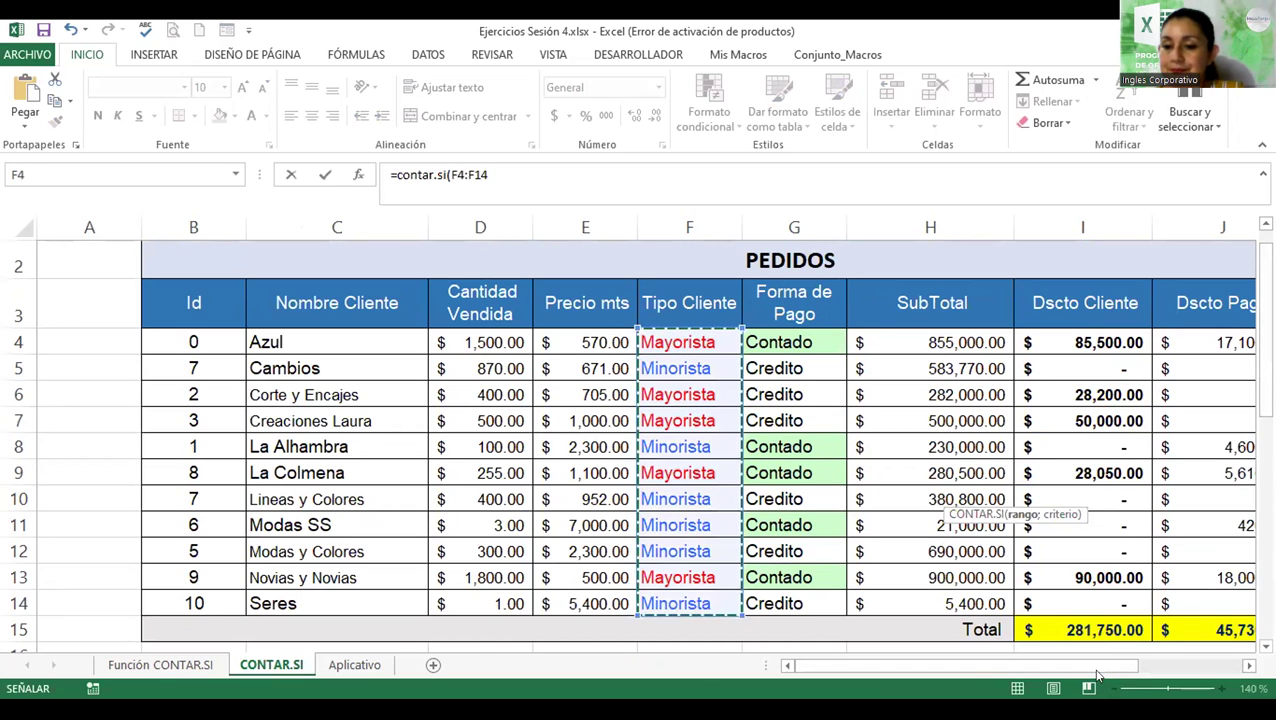
scroll(1174, 673, right, 3)
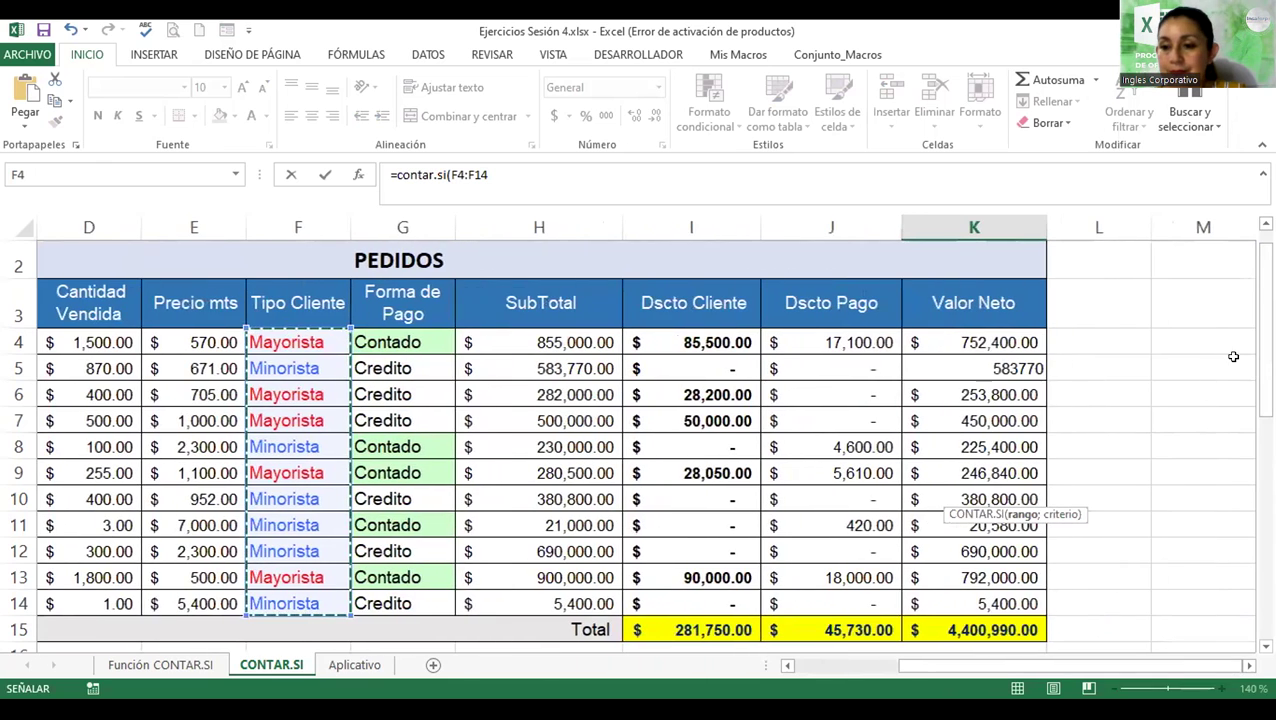
scroll(640, 445, down, 4)
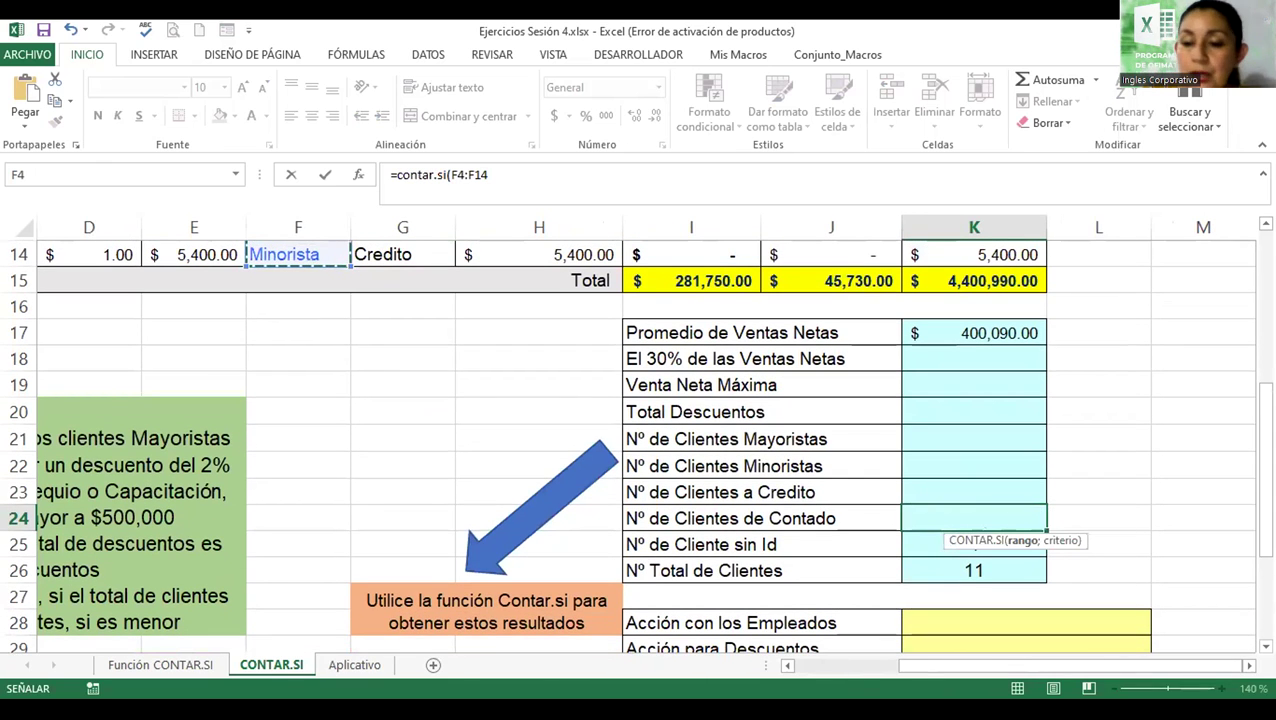
text(;)
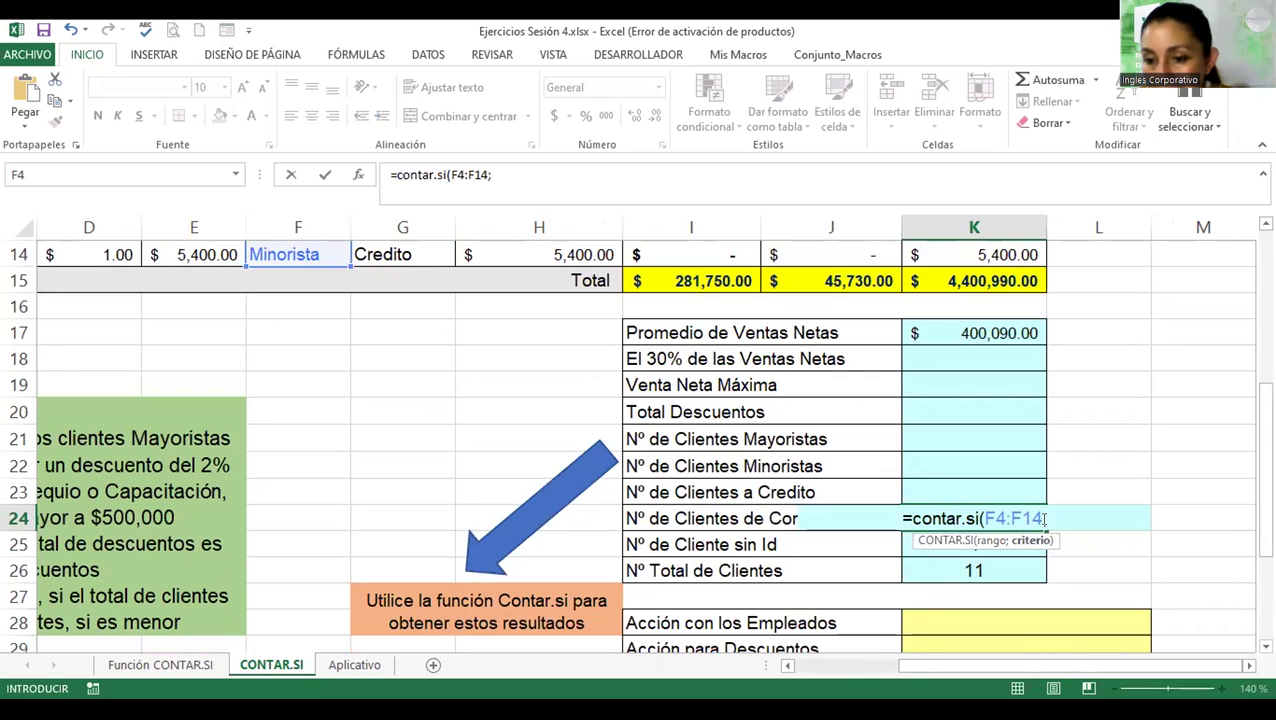
- Replace the wrong F4:F14 range with the Forma de Pago range G4:G14
drag(1042, 518, 983, 518)
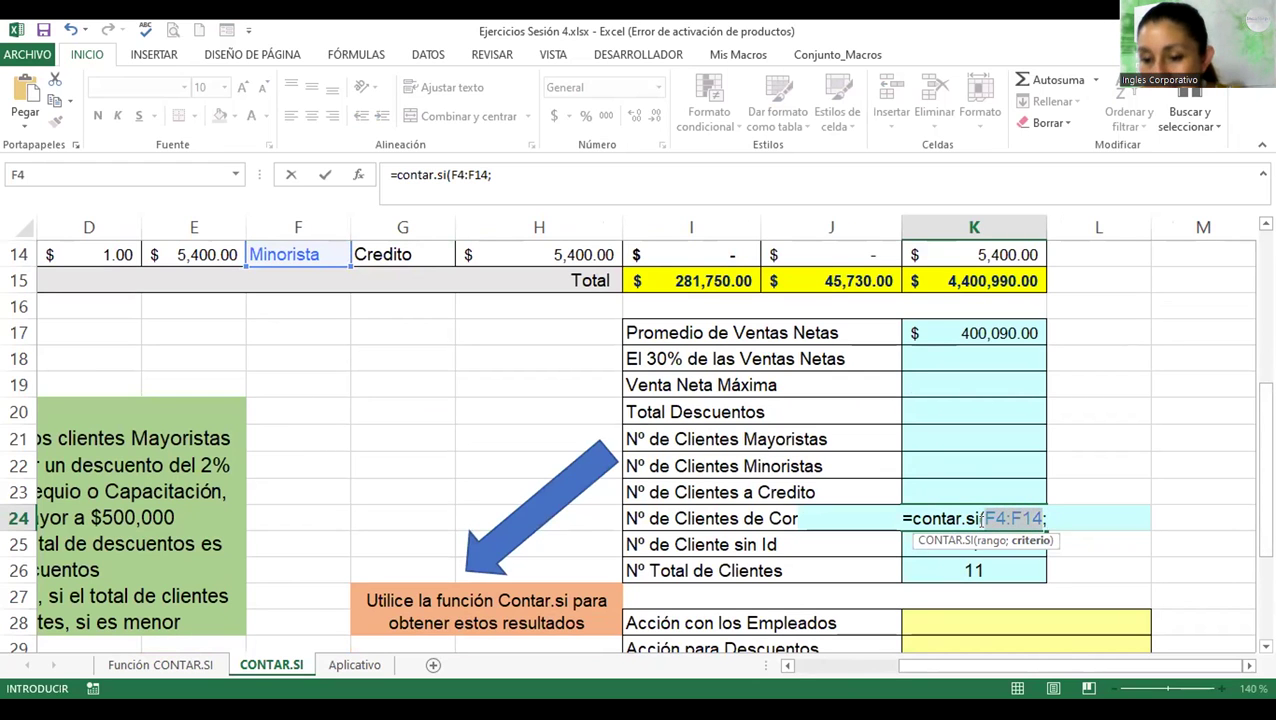
key(BackSpace)
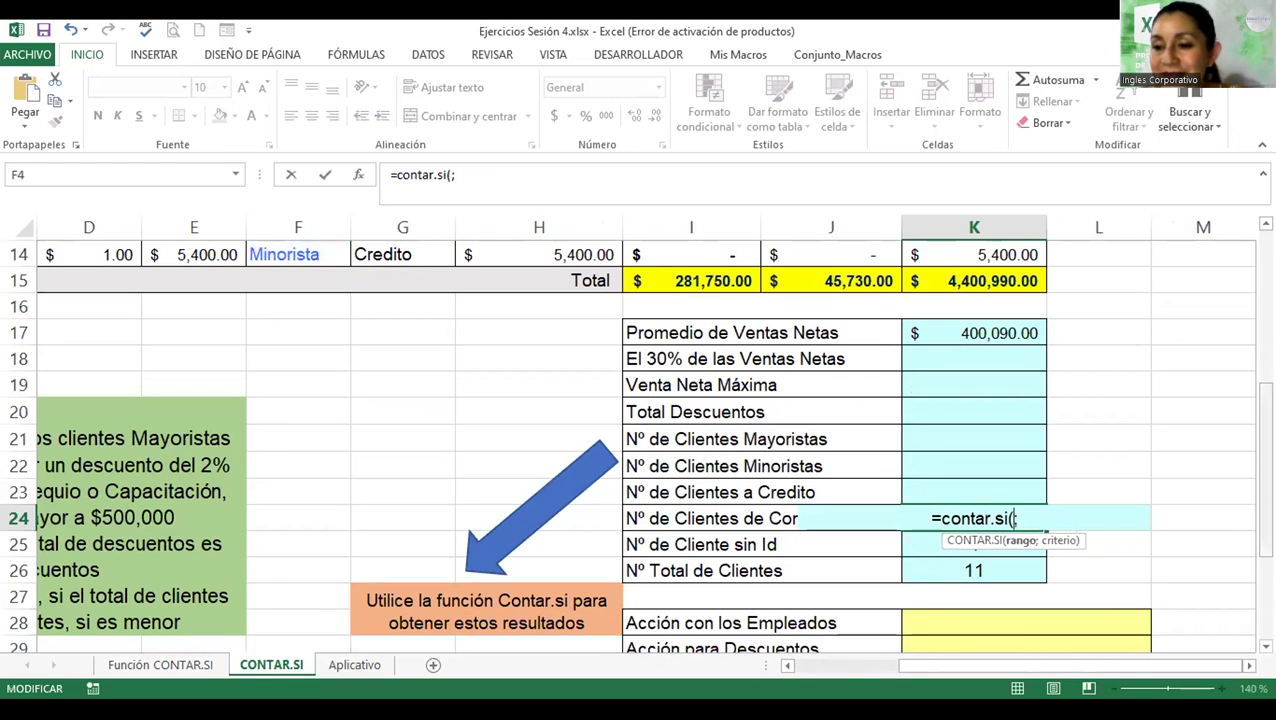
scroll(983, 518, up, 2)
scroll(983, 518, up, 1)
scroll(983, 518, down, 3)
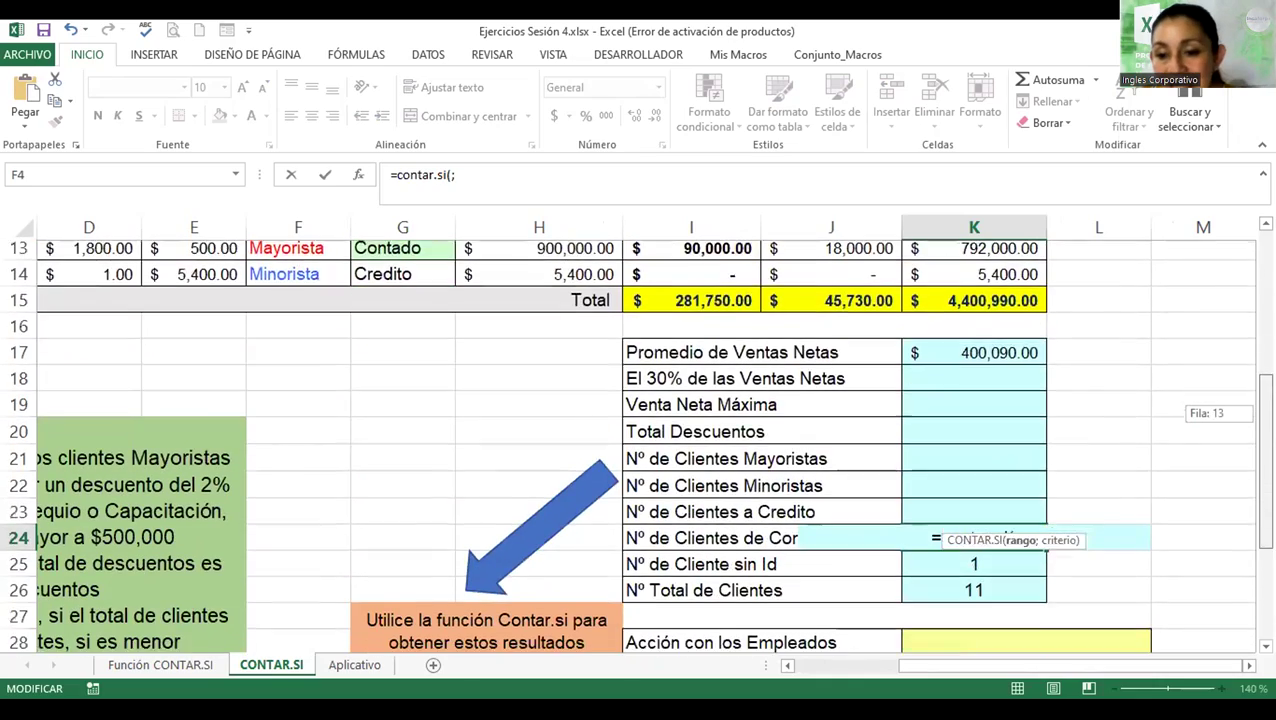
scroll(983, 518, down, 1)
scroll(983, 518, up, 3)
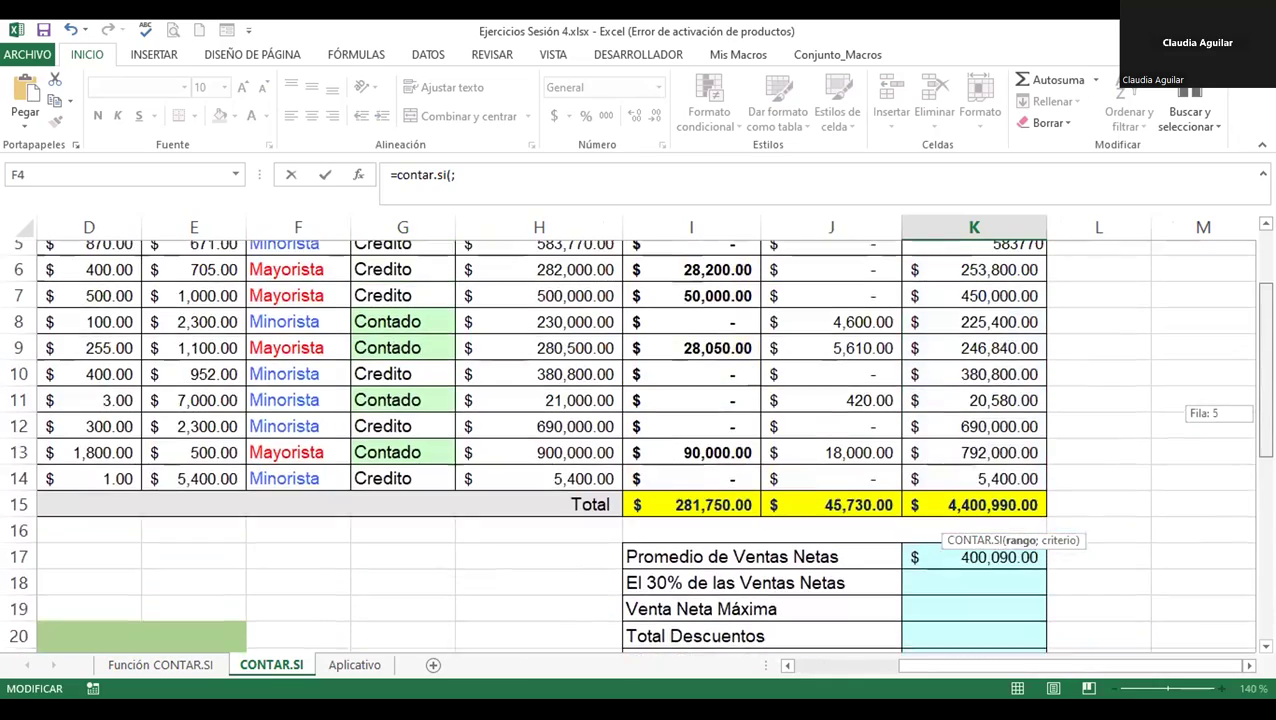
scroll(983, 518, up, 1)
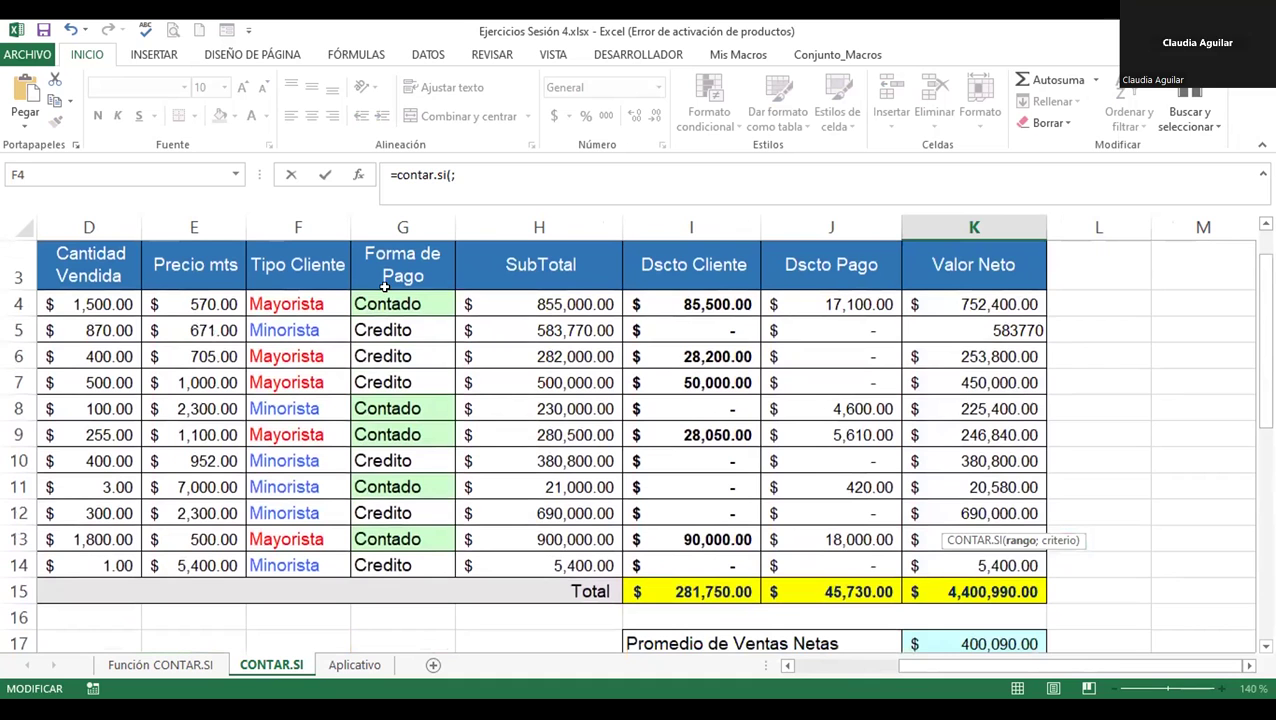
click(381, 305)
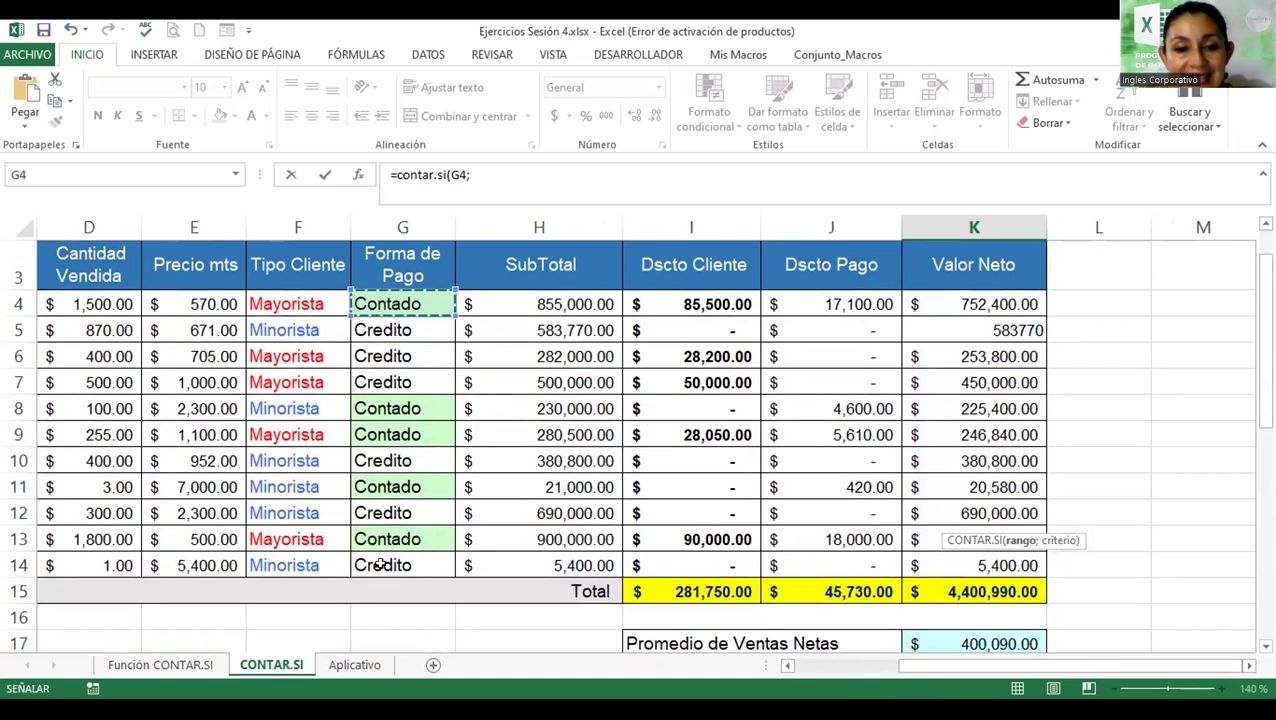
key(ctrl+shift+Down)
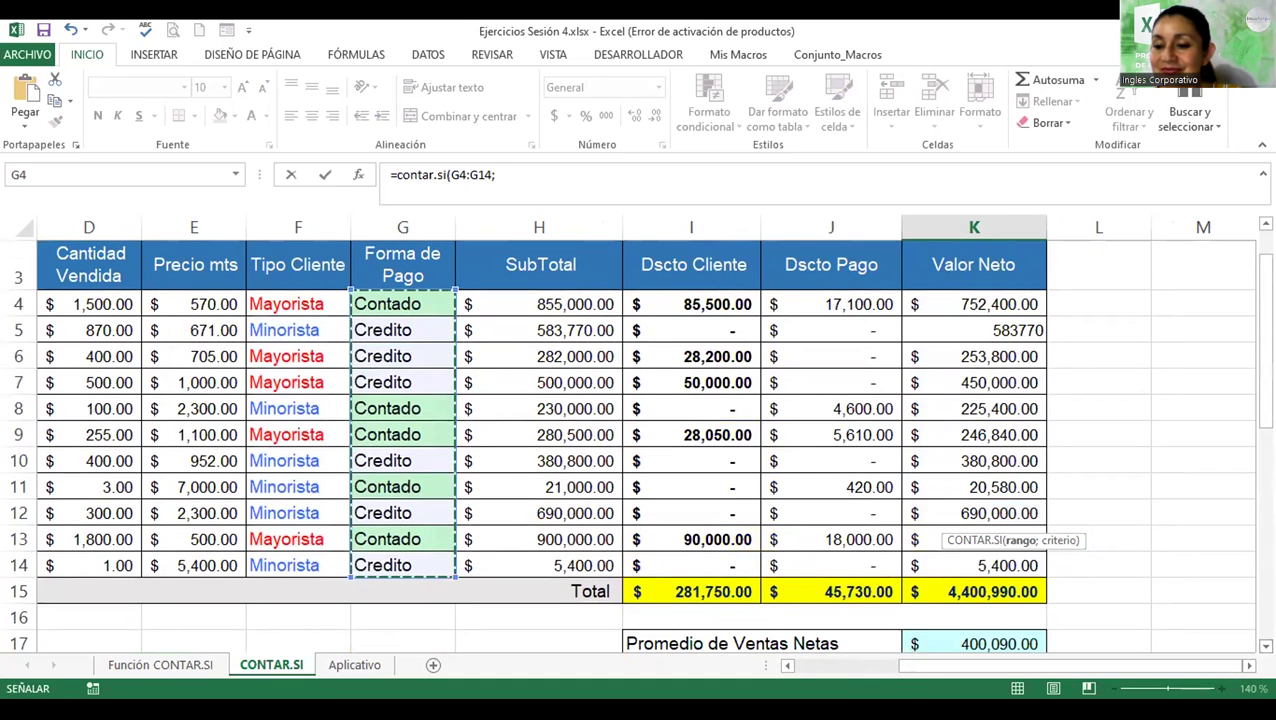
- Add the "Contado" criterion and confirm, giving 5 cash-paying clients
scroll(640, 445, down, 2)
scroll(640, 445, down, 1)
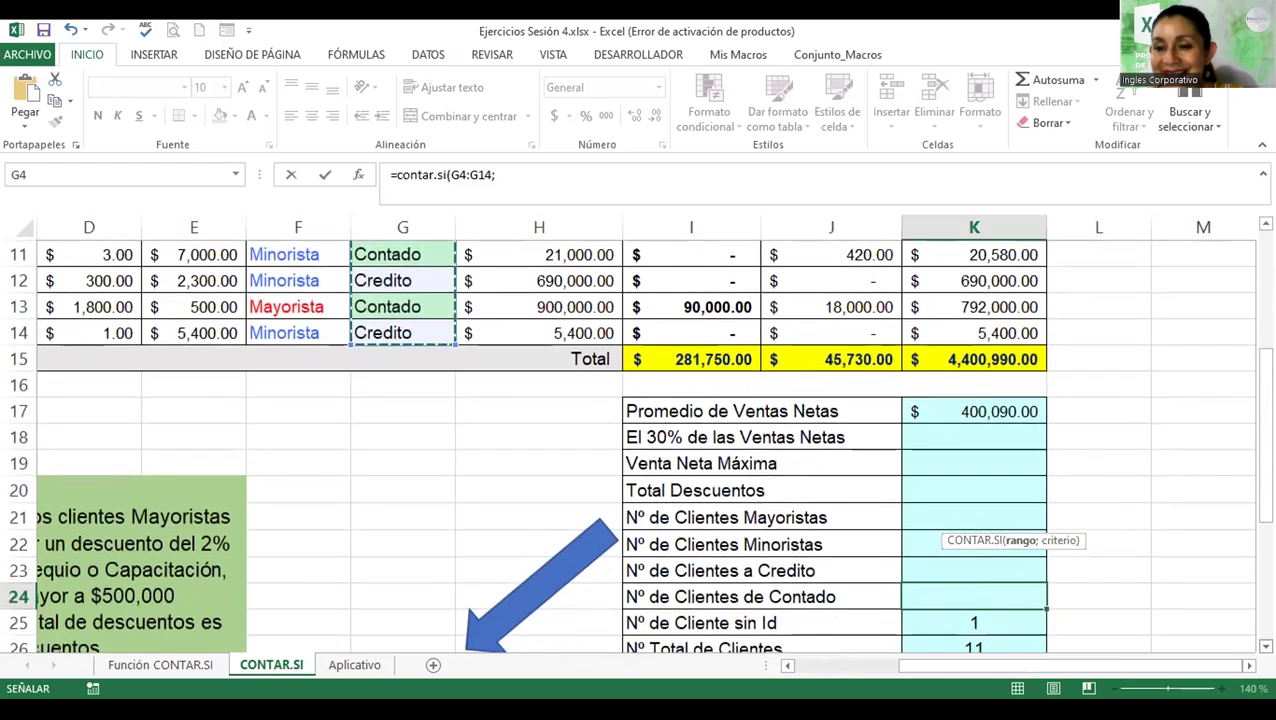
scroll(640, 445, down, 1)
scroll(640, 445, down, 1)
scroll(1045, 418, down, 1)
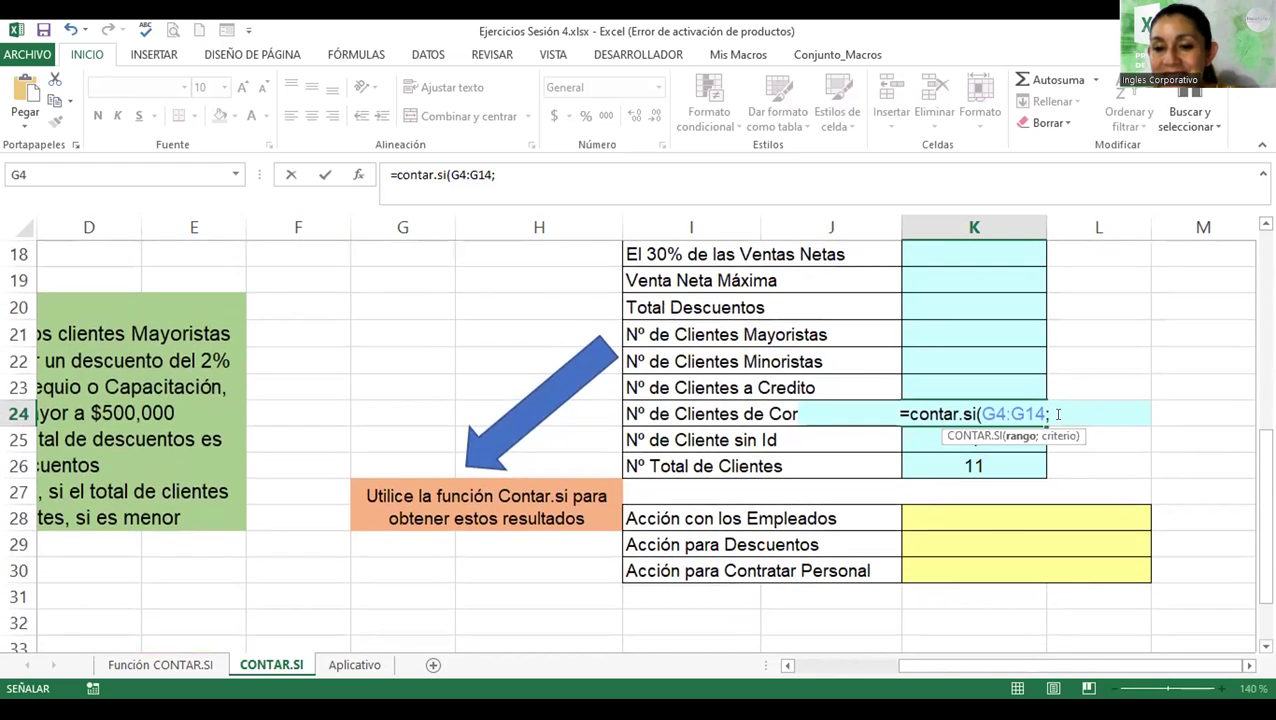
text(")
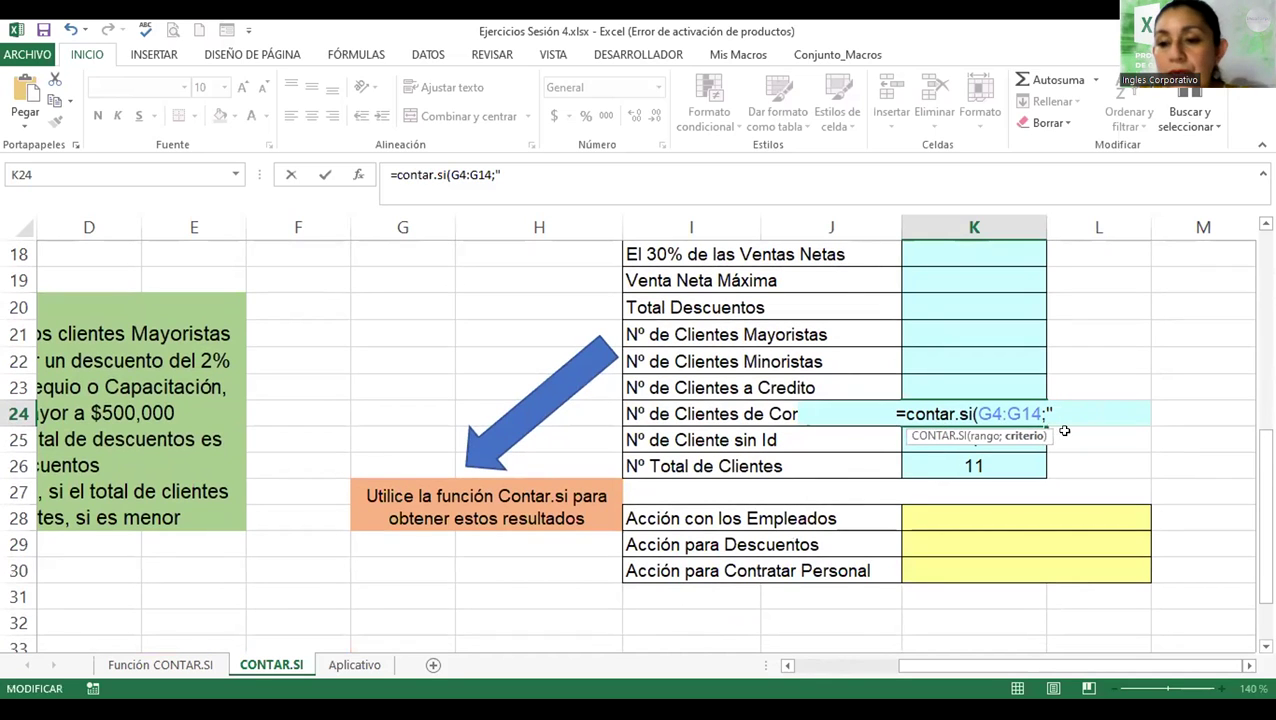
text(Contado"))
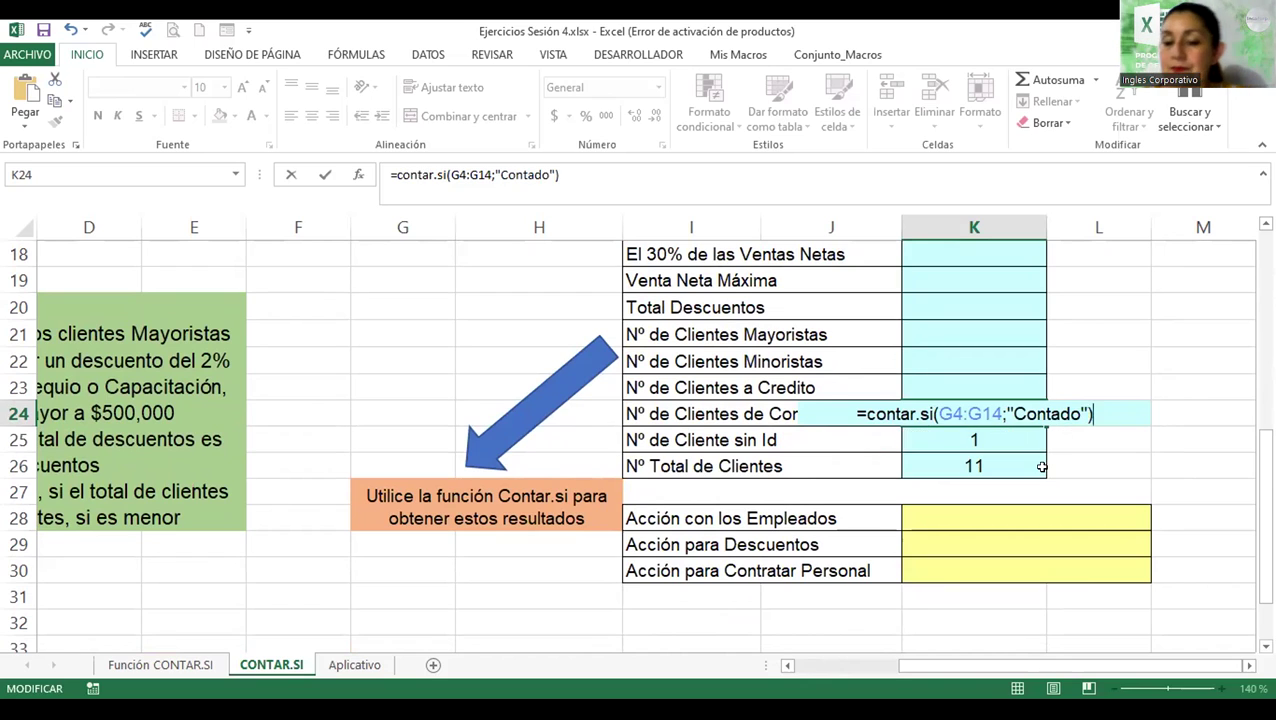
key(Return)
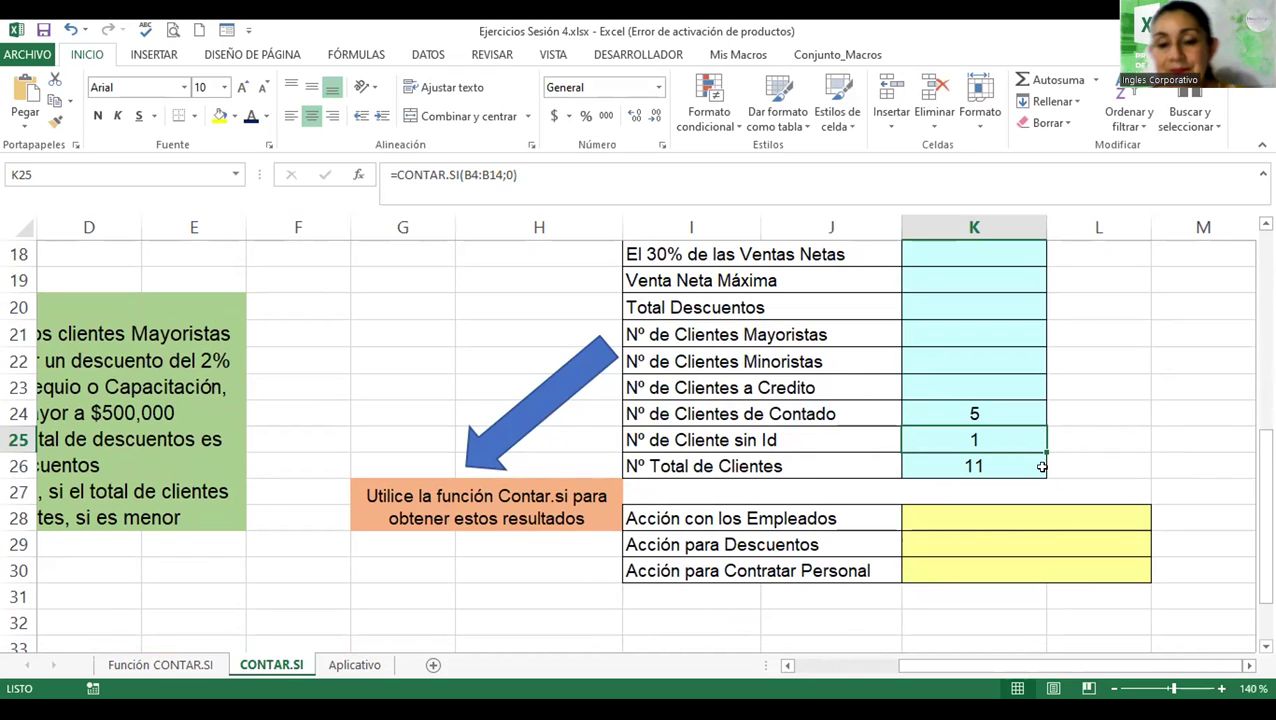
key(Up)
key(Up)
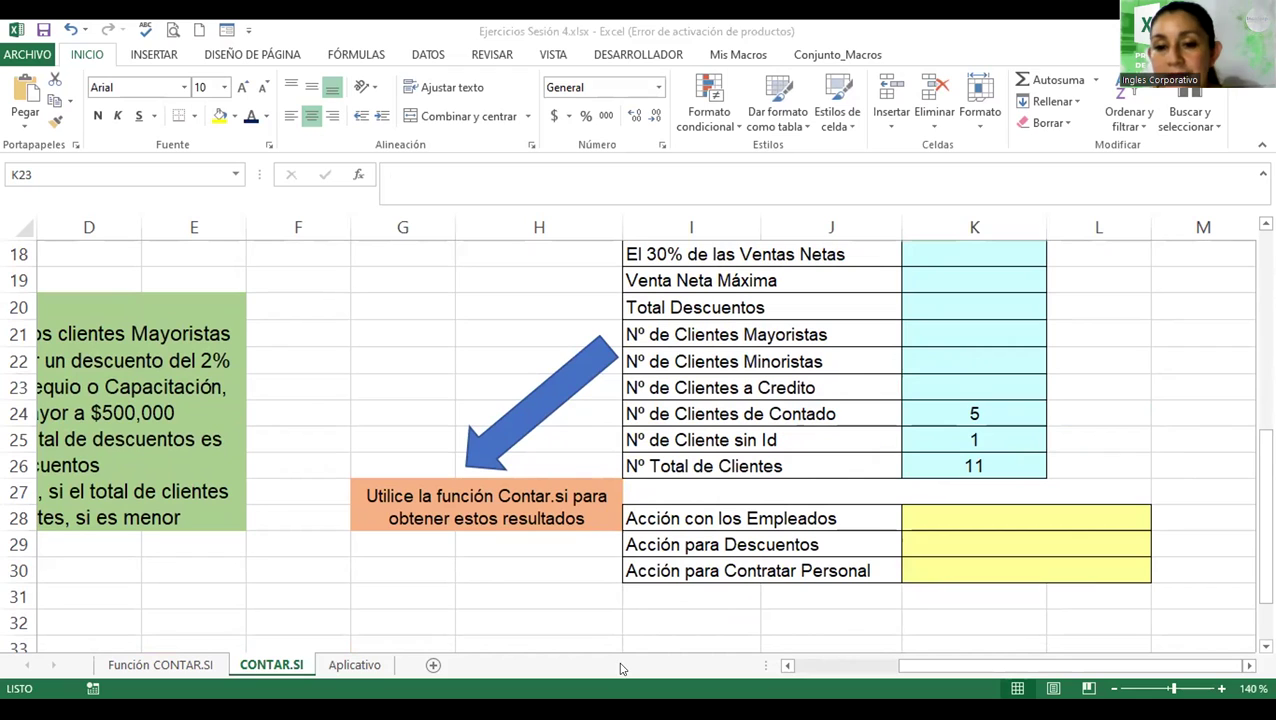
- Enter =CONTAR.SI(G4:G14;"Credito") in K23 to count credit-paying clients, giving 6
click(941, 386)
text(=)
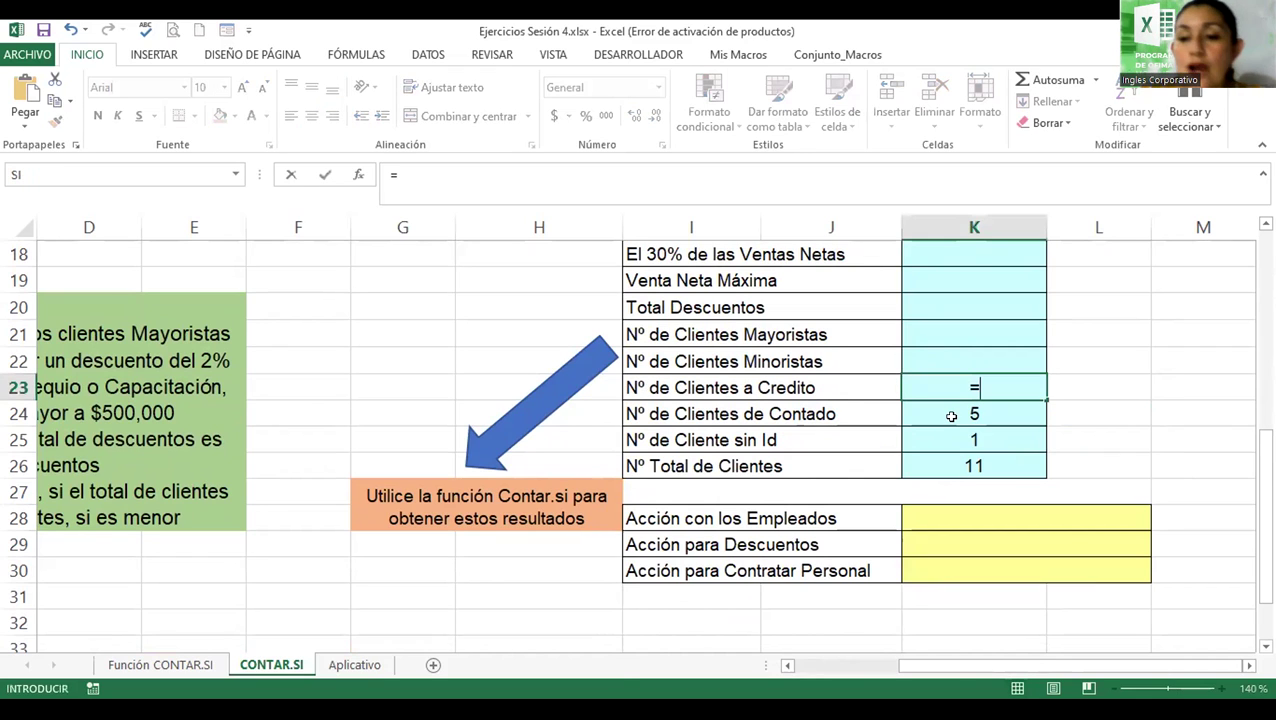
text(contar.si()
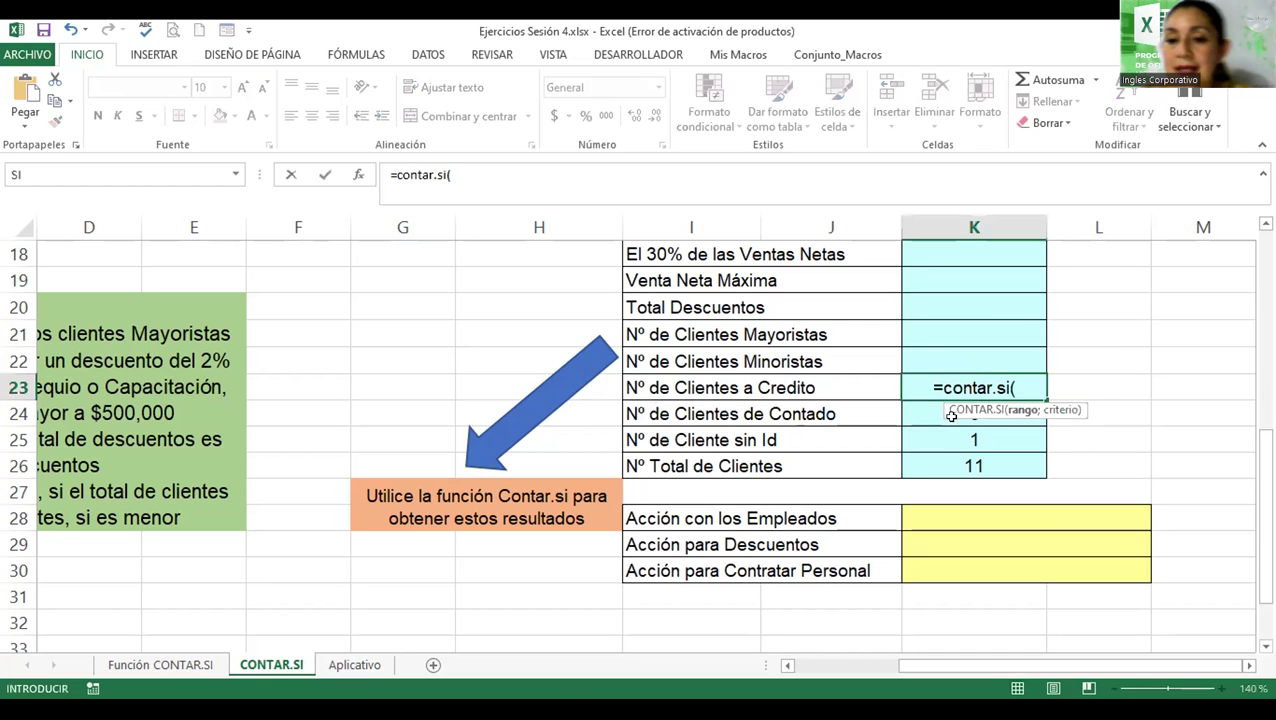
scroll(640, 440, up, 5)
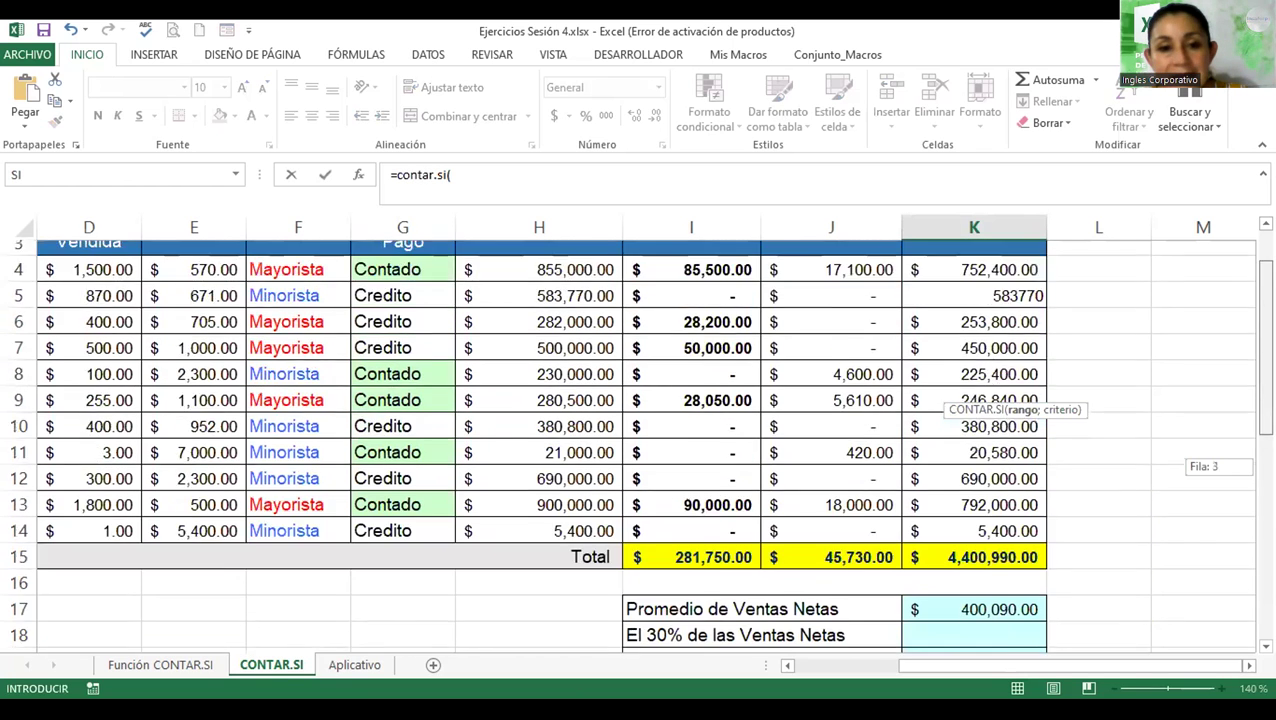
click(399, 343)
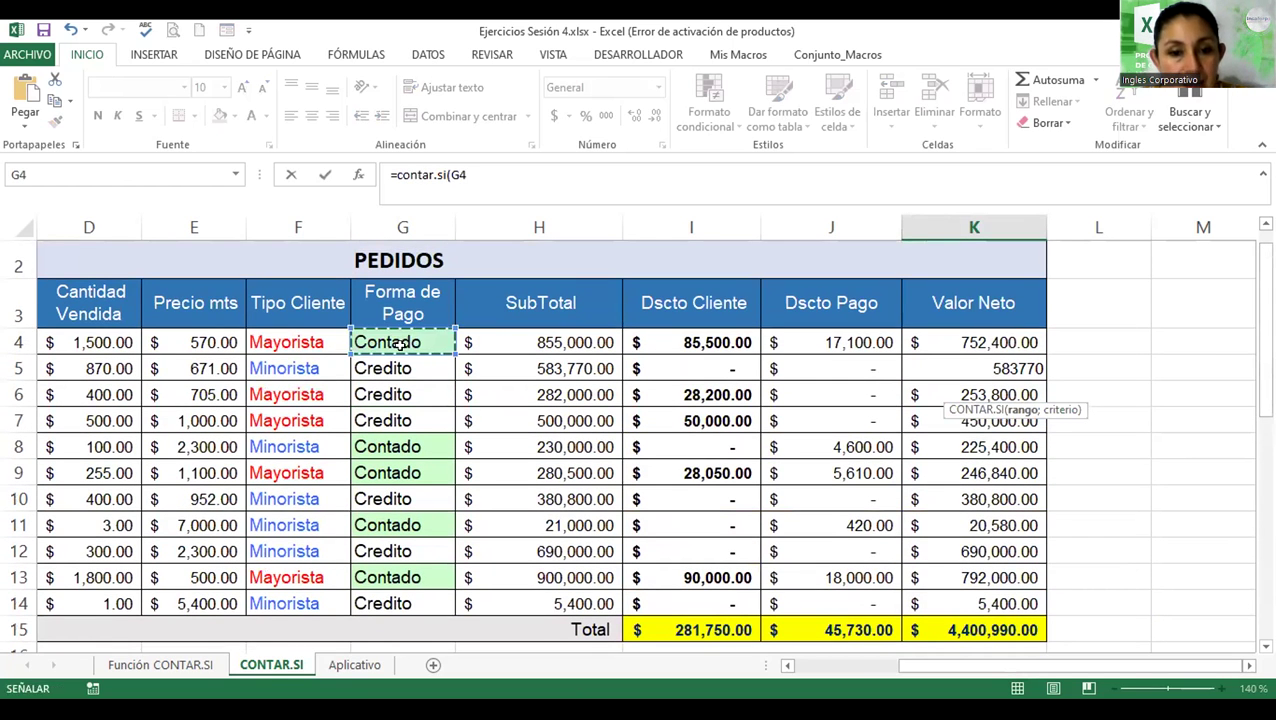
key(ctrl+shift+Down)
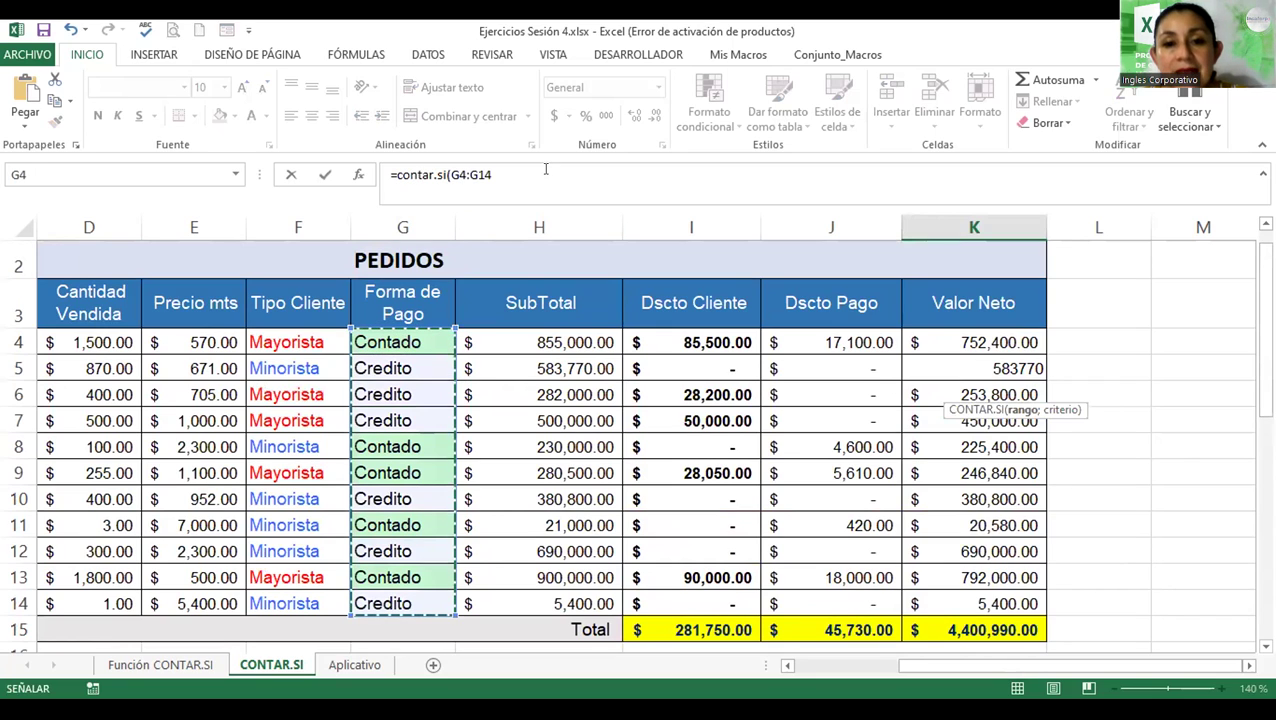
text(;"Credito)
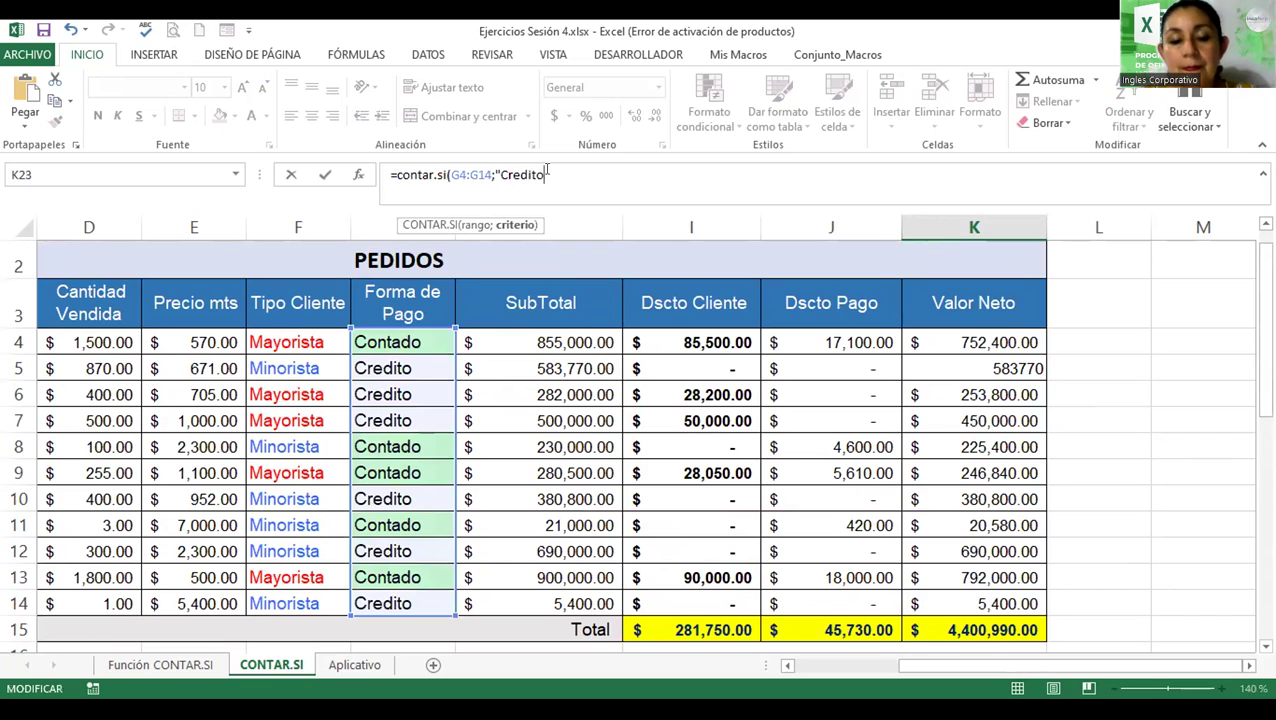
text("))
key(Return)
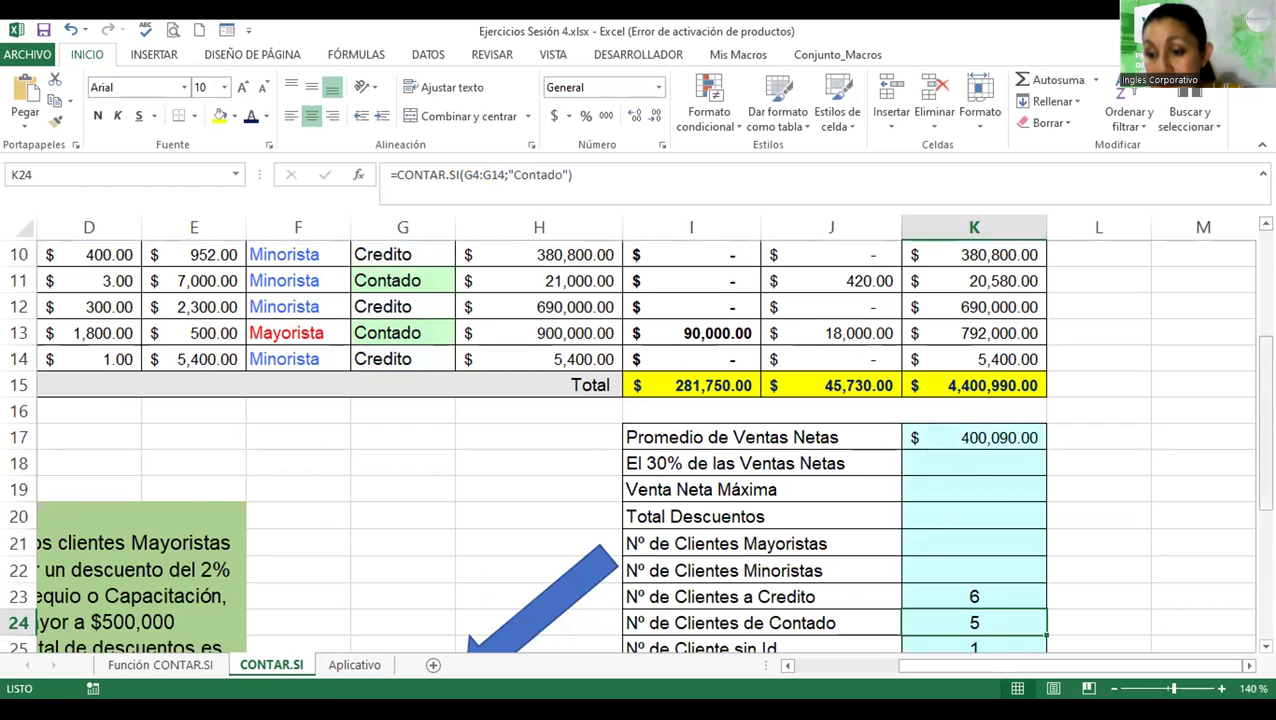
scroll(617, 413, down, 2)
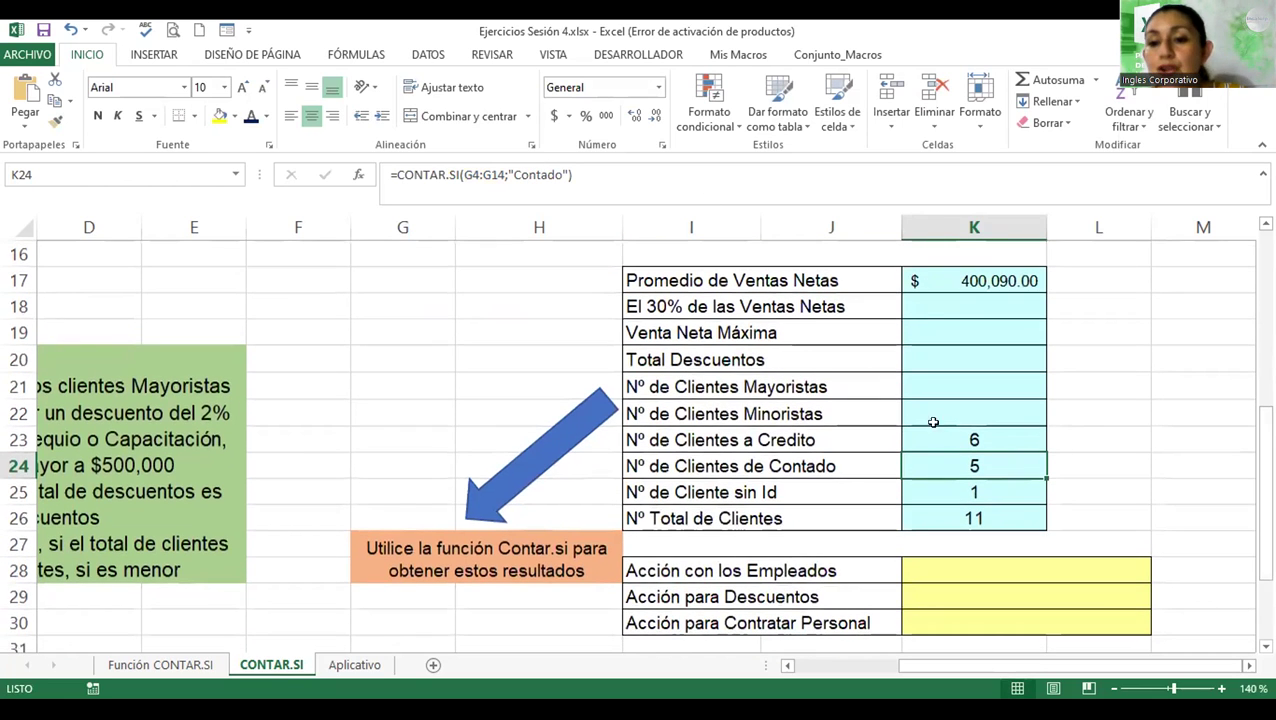
- Enter =CONTAR.SI(F4:F14;"Minoristas") in K22 for the retail client count, which returns 0
click(940, 410)
text(=)
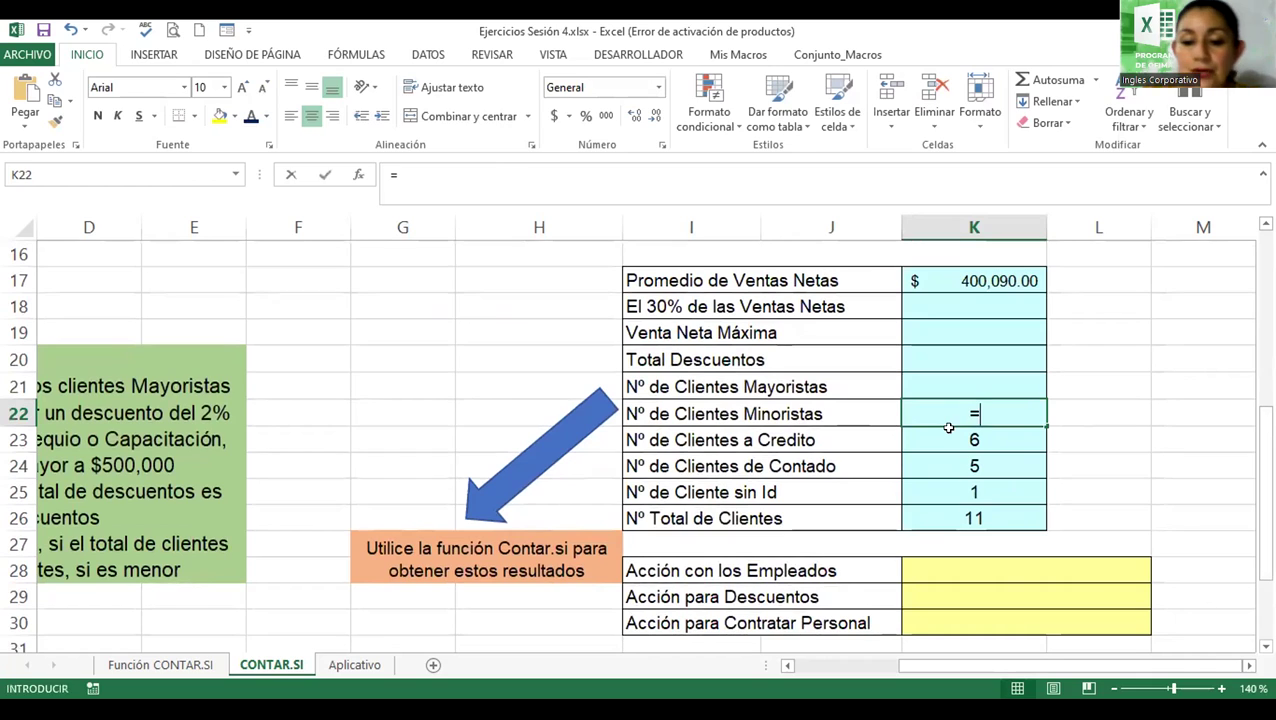
text(c)
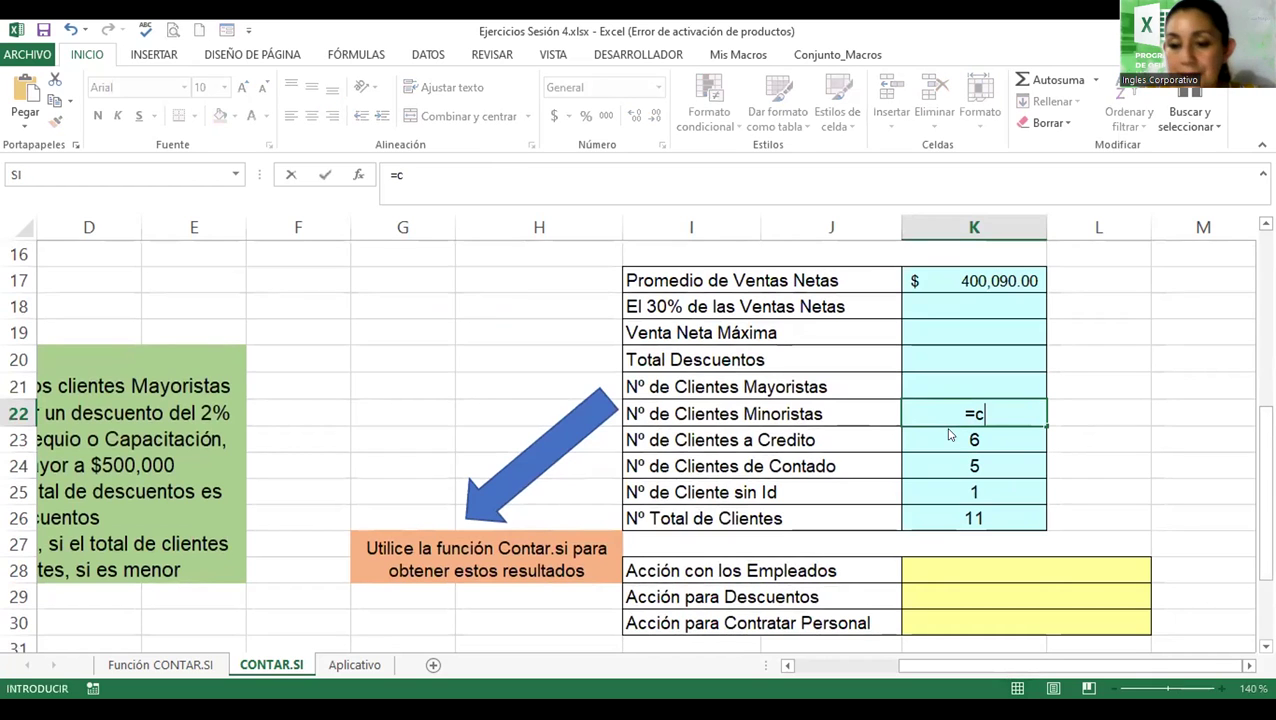
text(ontar.si()
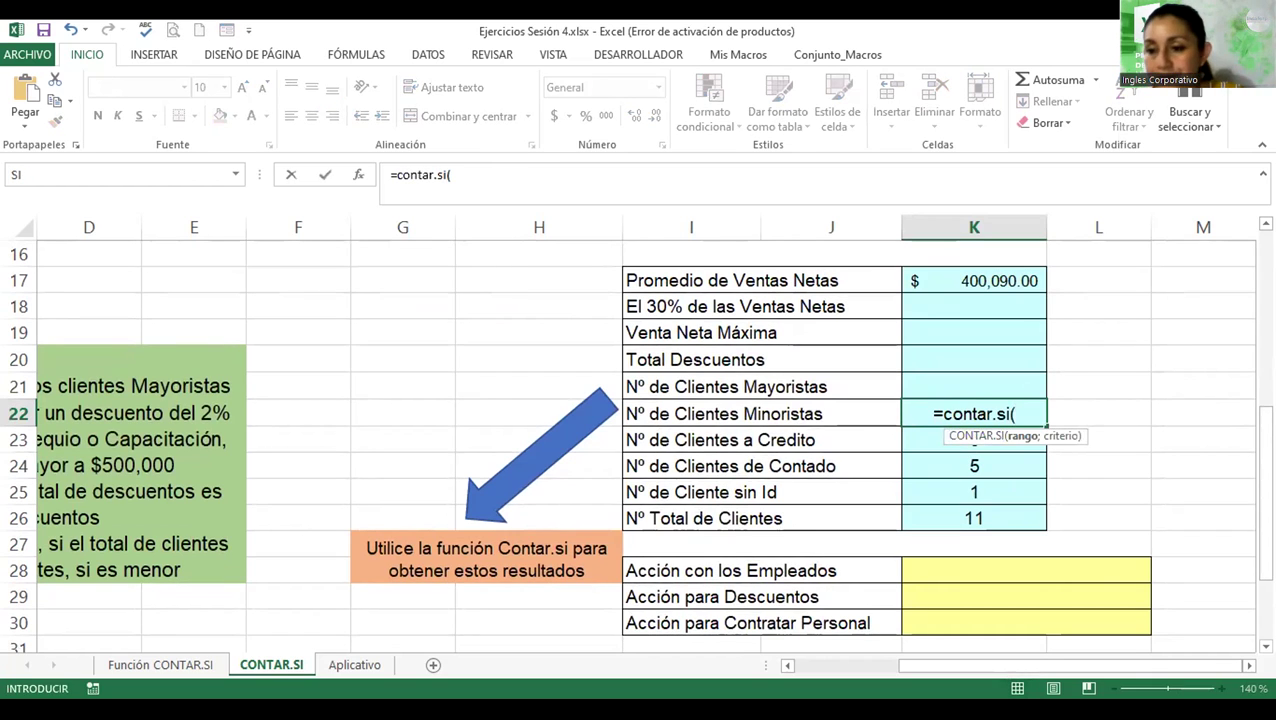
drag(1265, 480, 1265, 420)
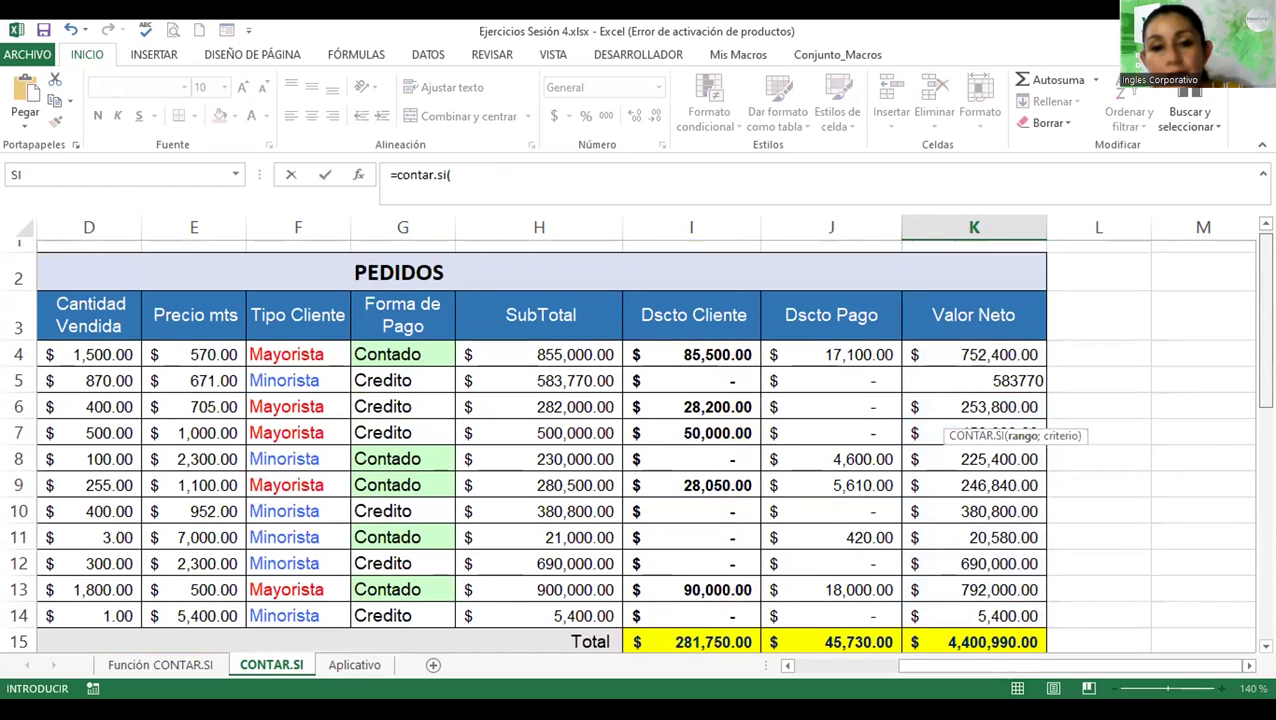
click(312, 352)
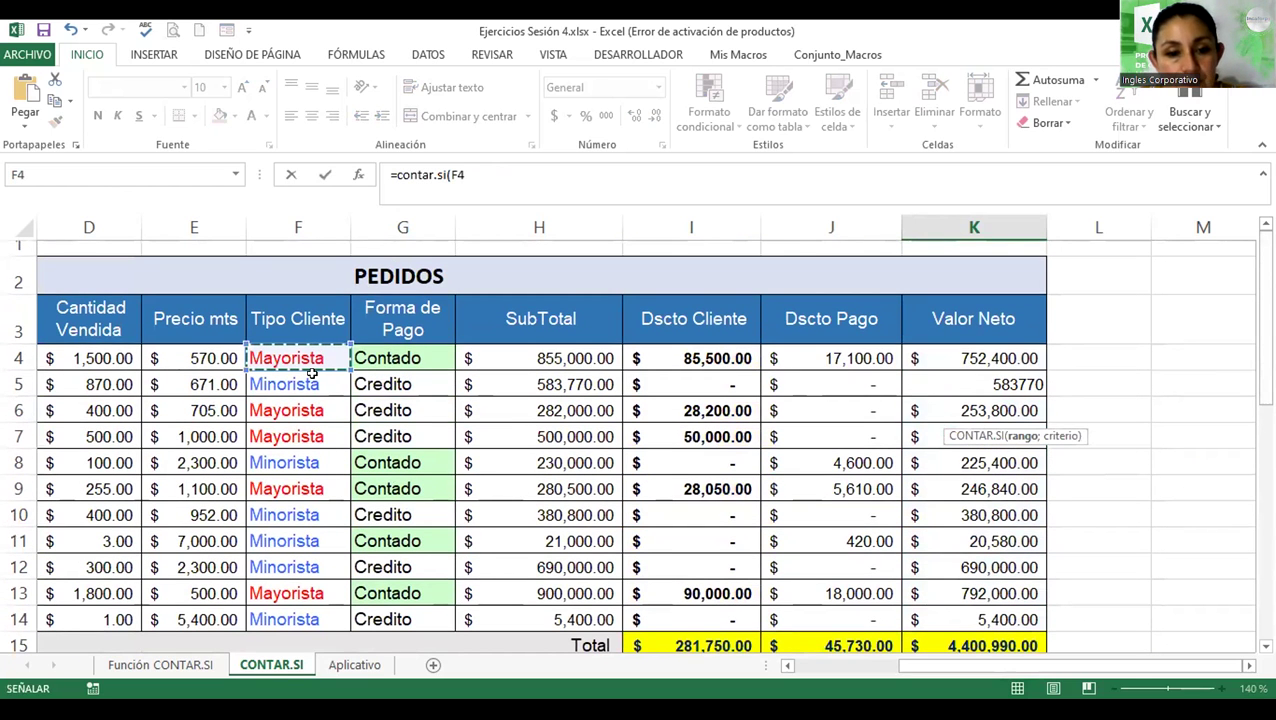
key(ctrl+shift+Down)
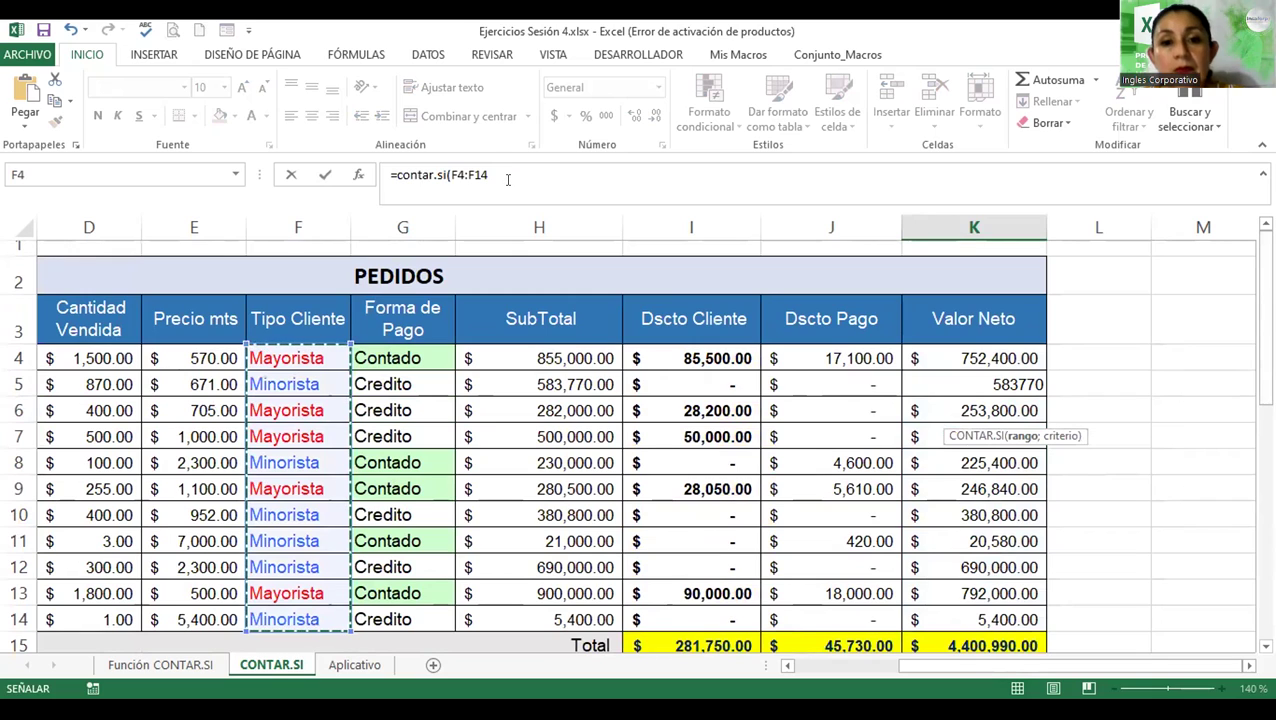
text(;"Minoristas")
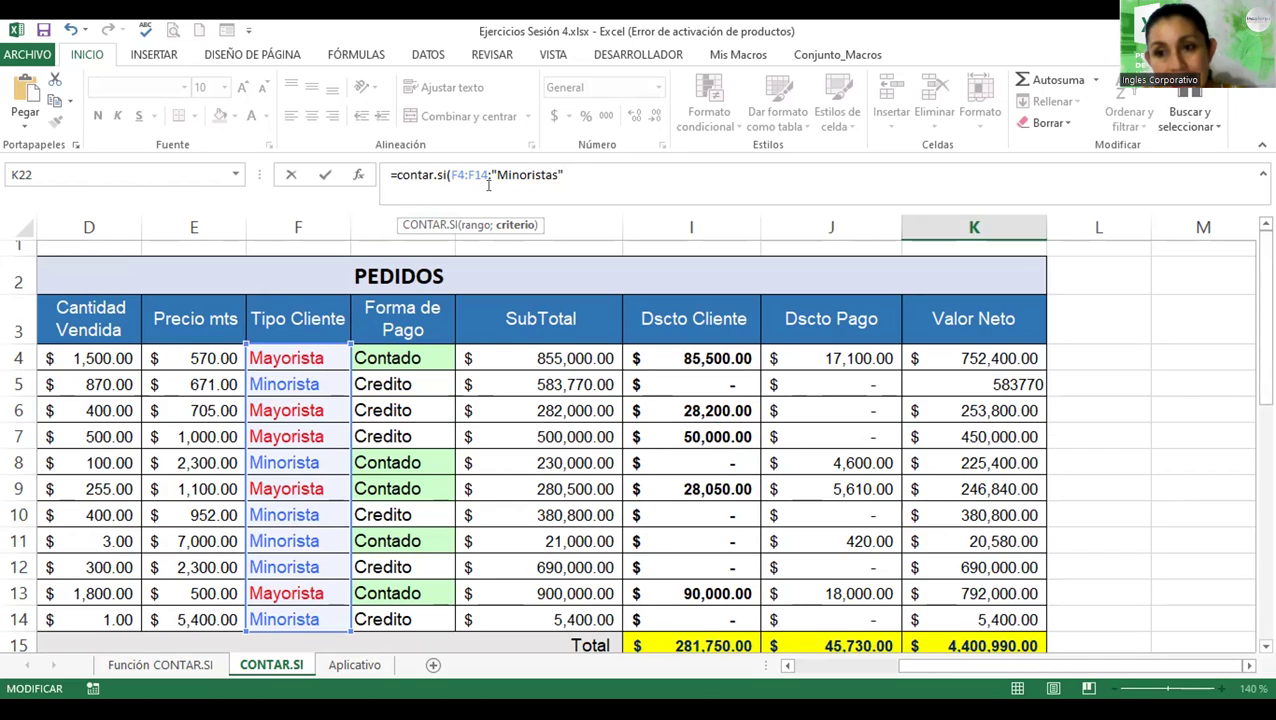
text())
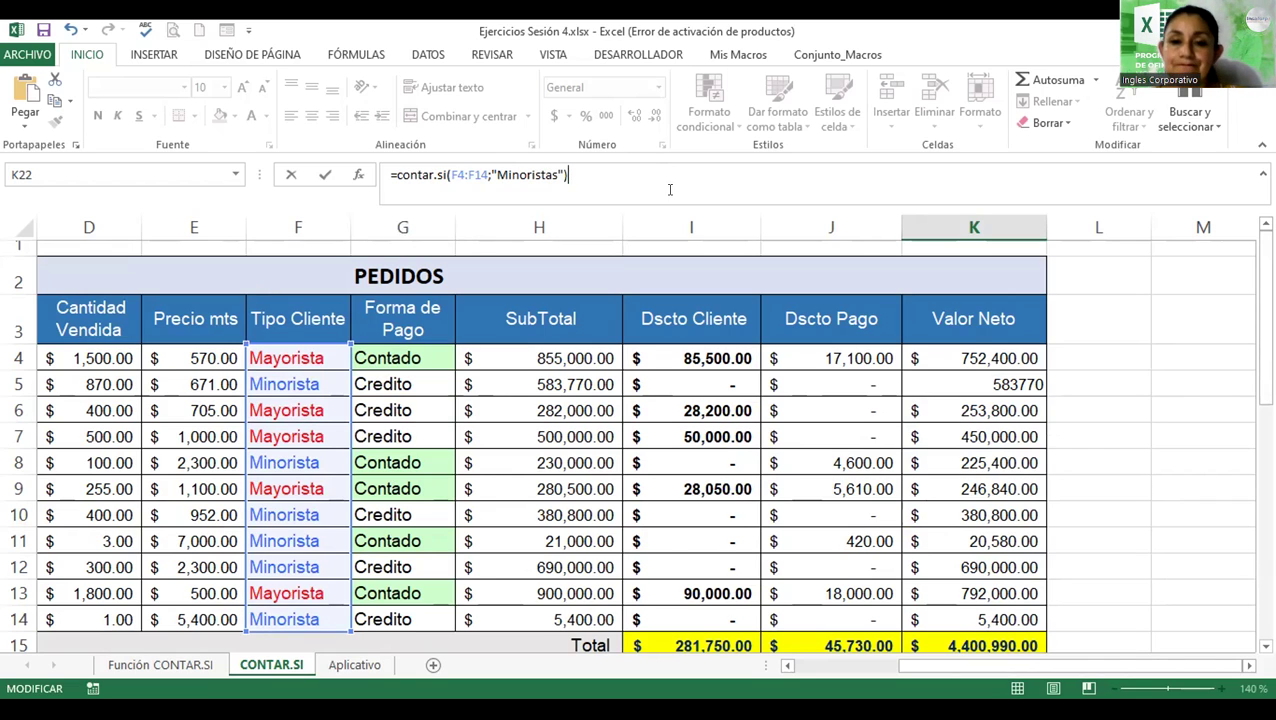
key(Return)
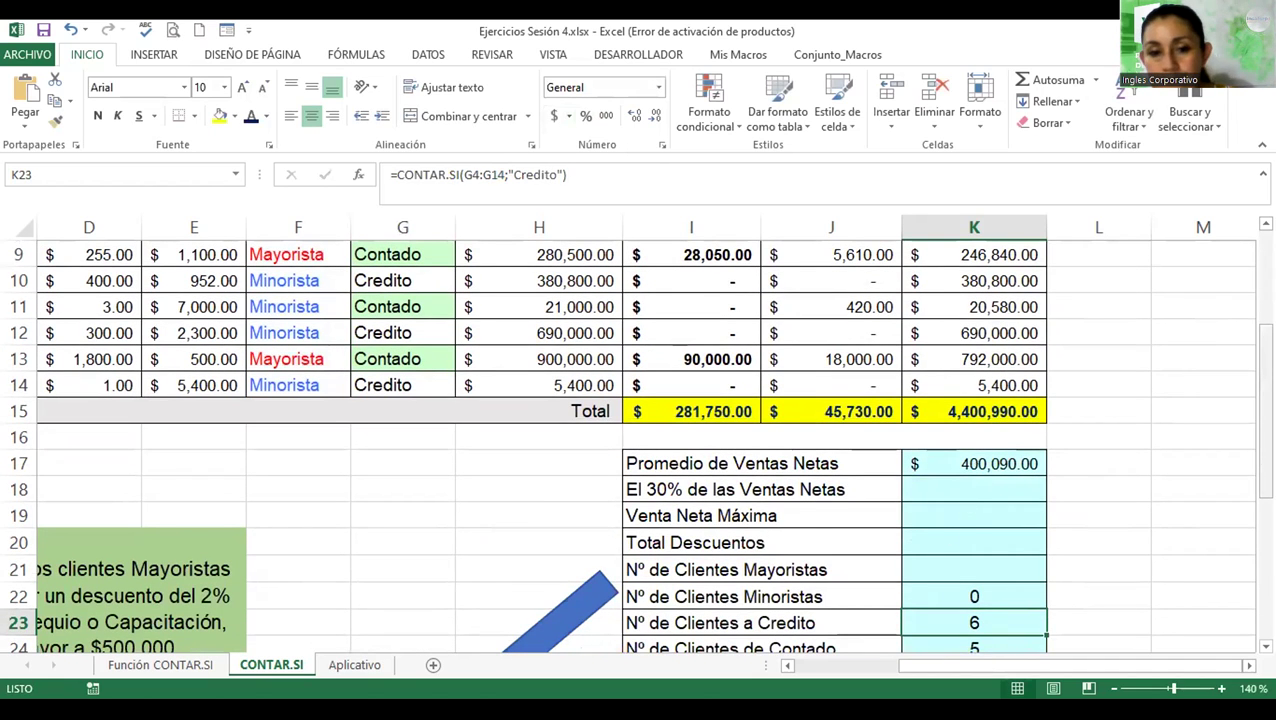
scroll(1249, 412, down, 2)
- Change K22's criterion from "Minoristas" to "Minorista" so the retail count shows 6
double_click(976, 465)
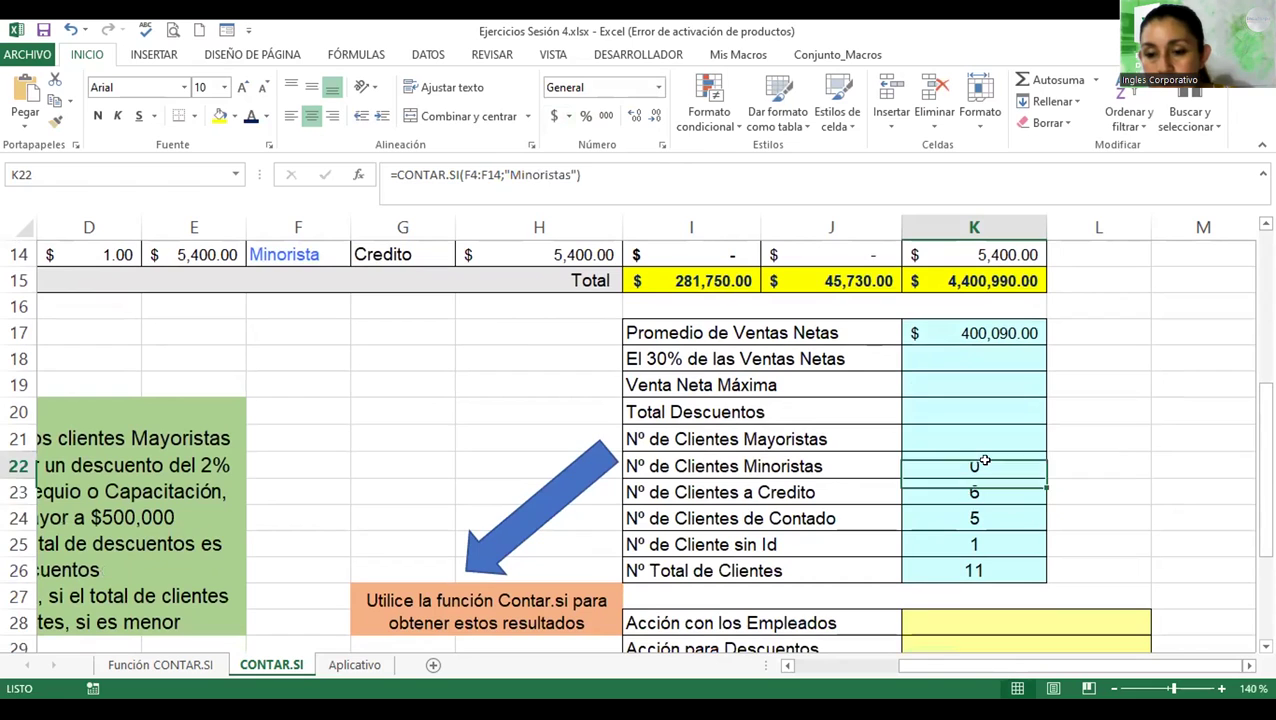
double_click(985, 461)
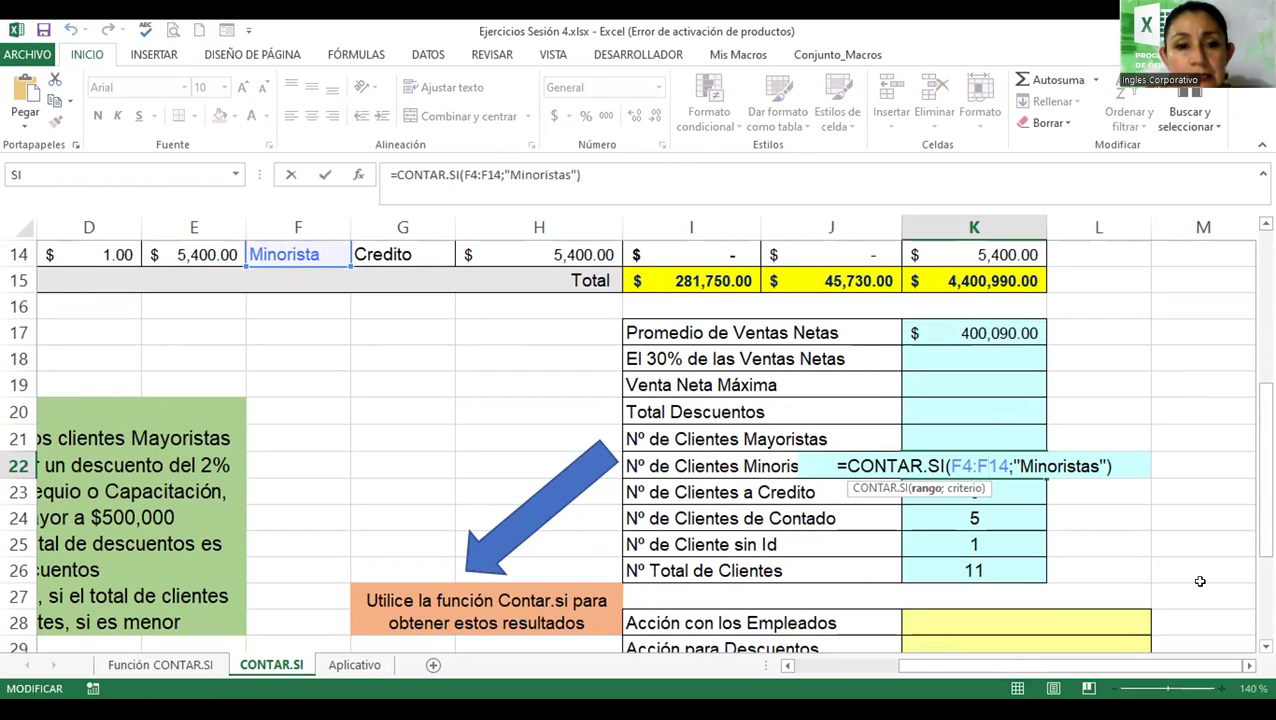
key(Return)
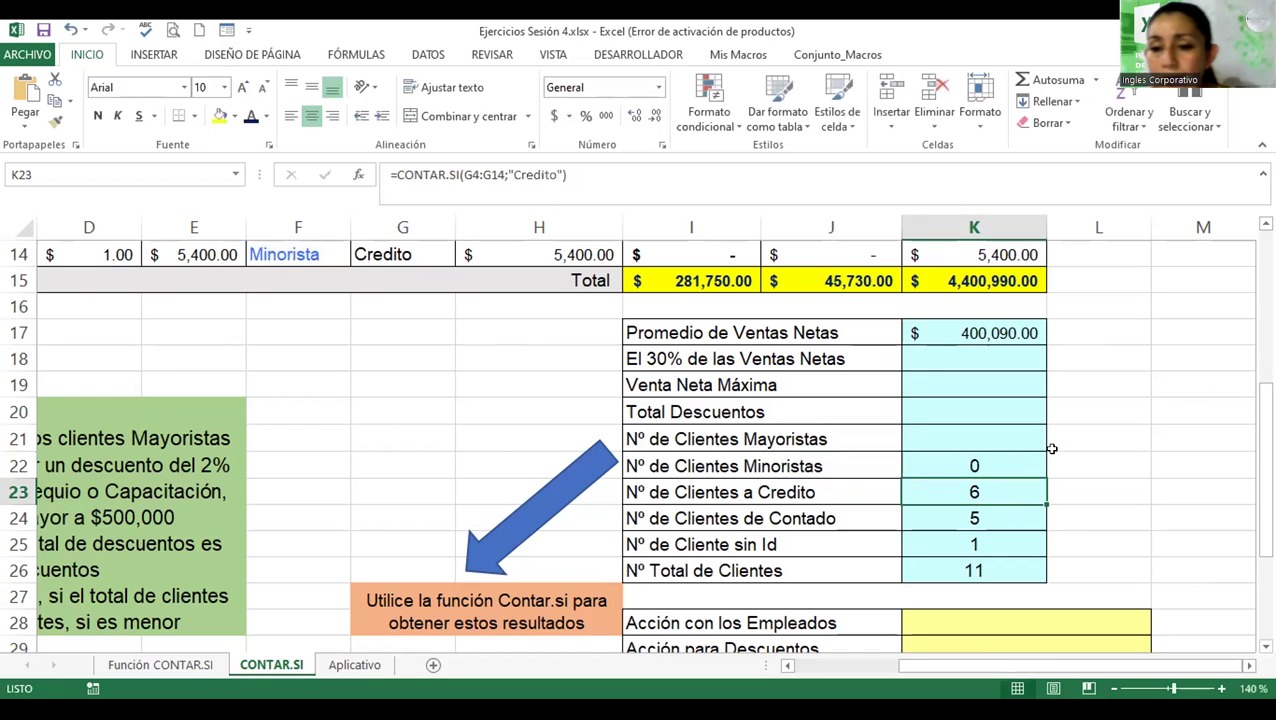
double_click(1024, 460)
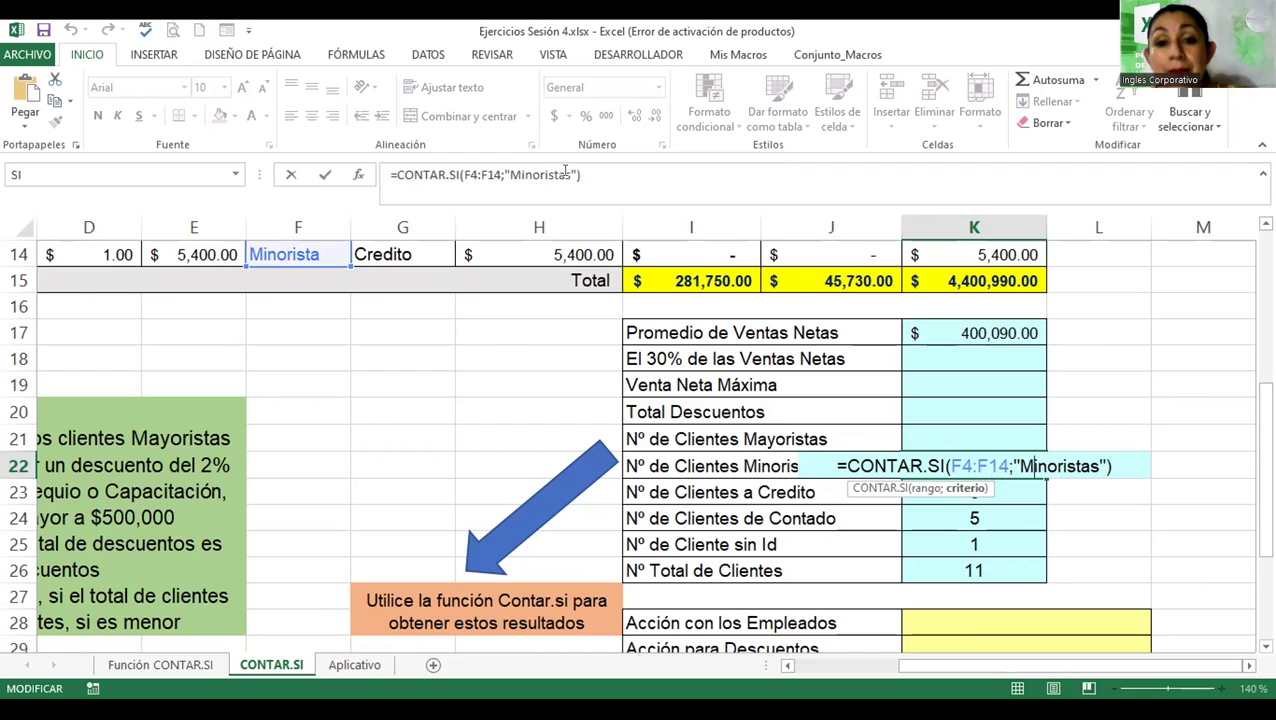
click(597, 196)
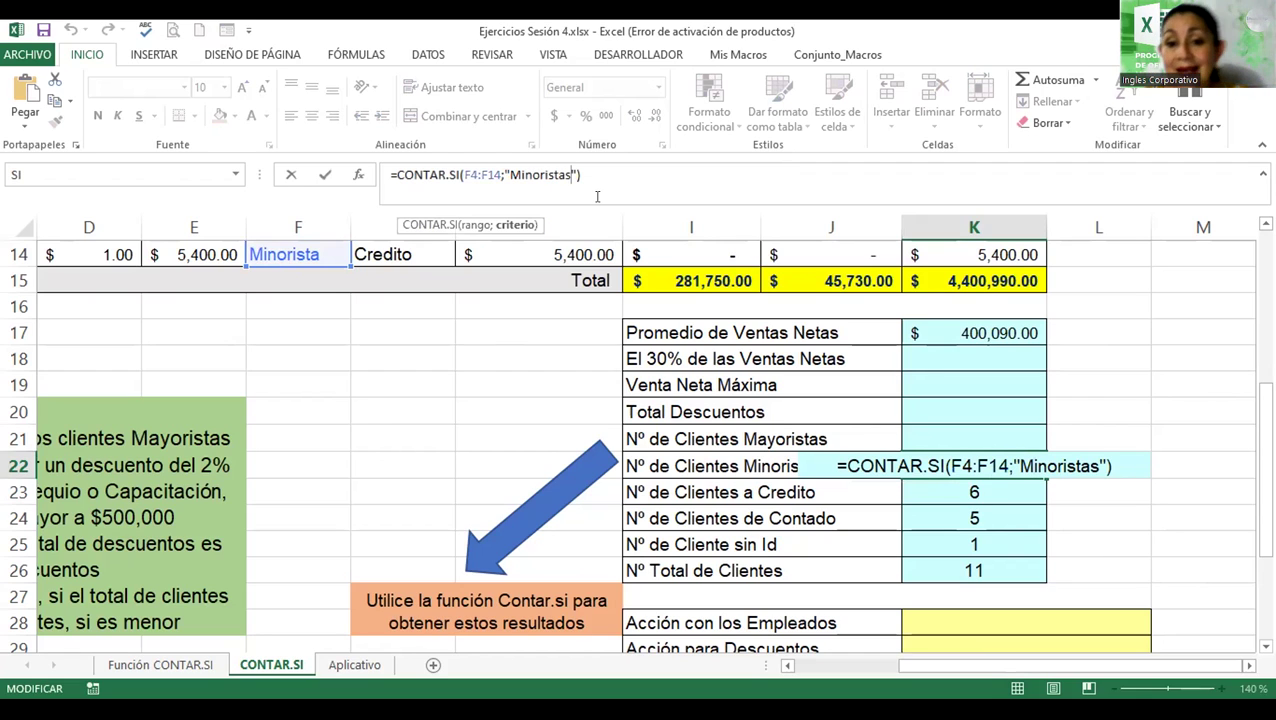
key(BackSpace)
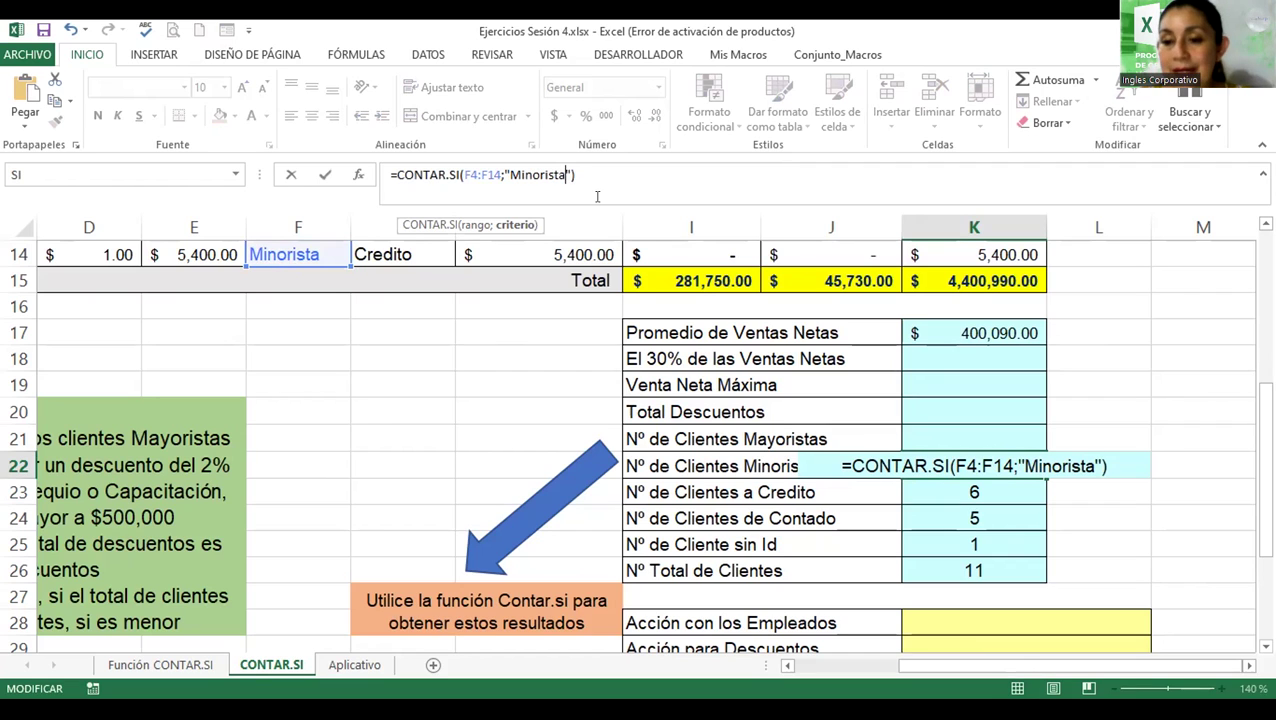
key(Return)
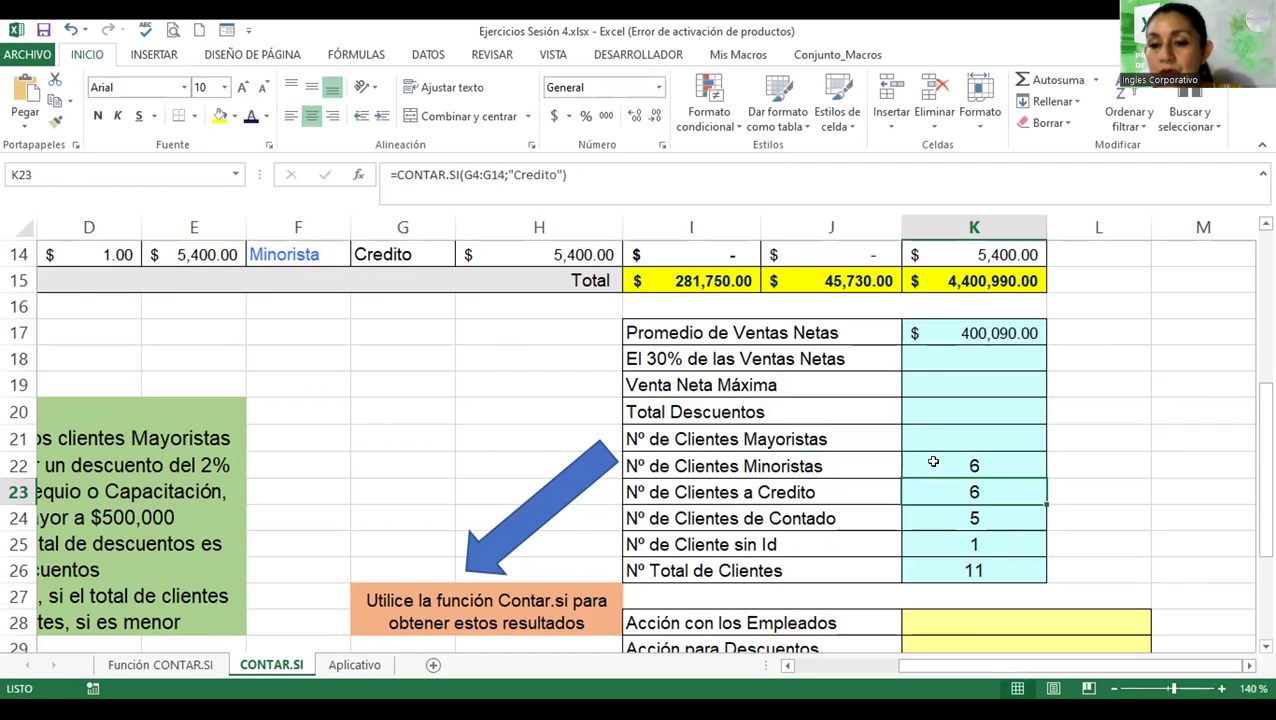
click(933, 461)
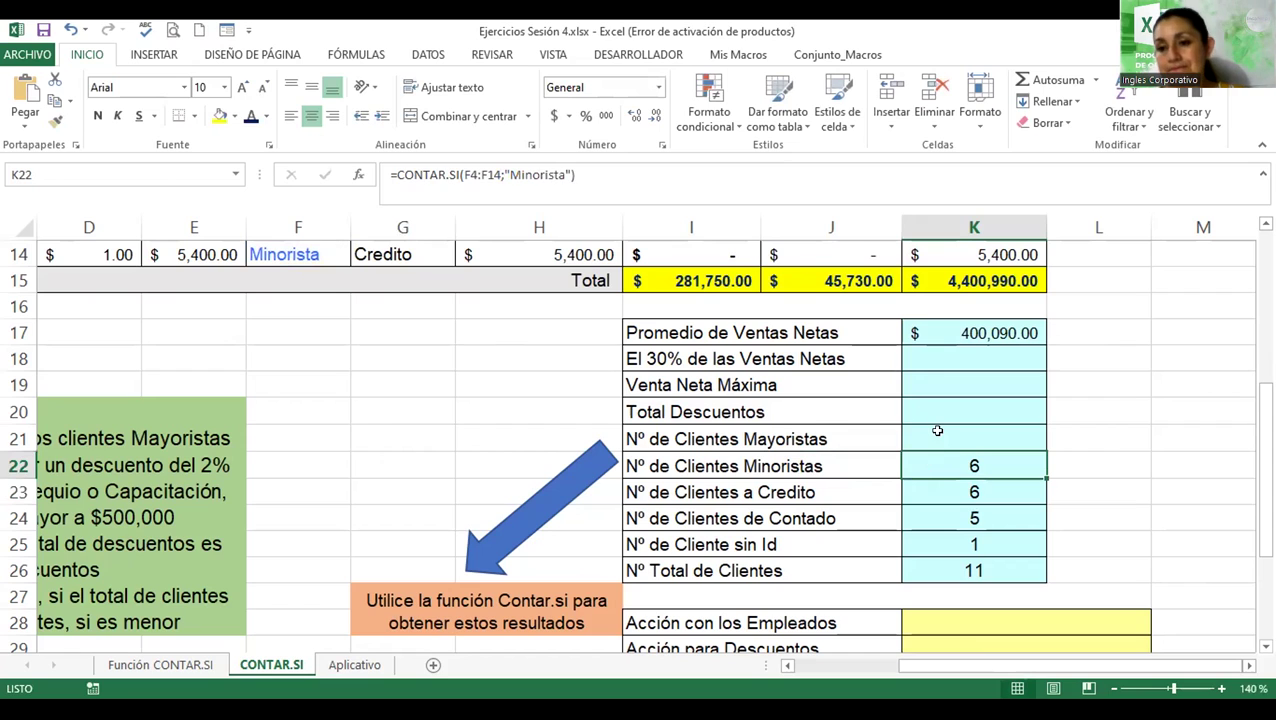
- Enter =CONTAR.SI(F4:F14;"Mayorista") in K21, counting 5 wholesale clients
click(937, 430)
text(=)
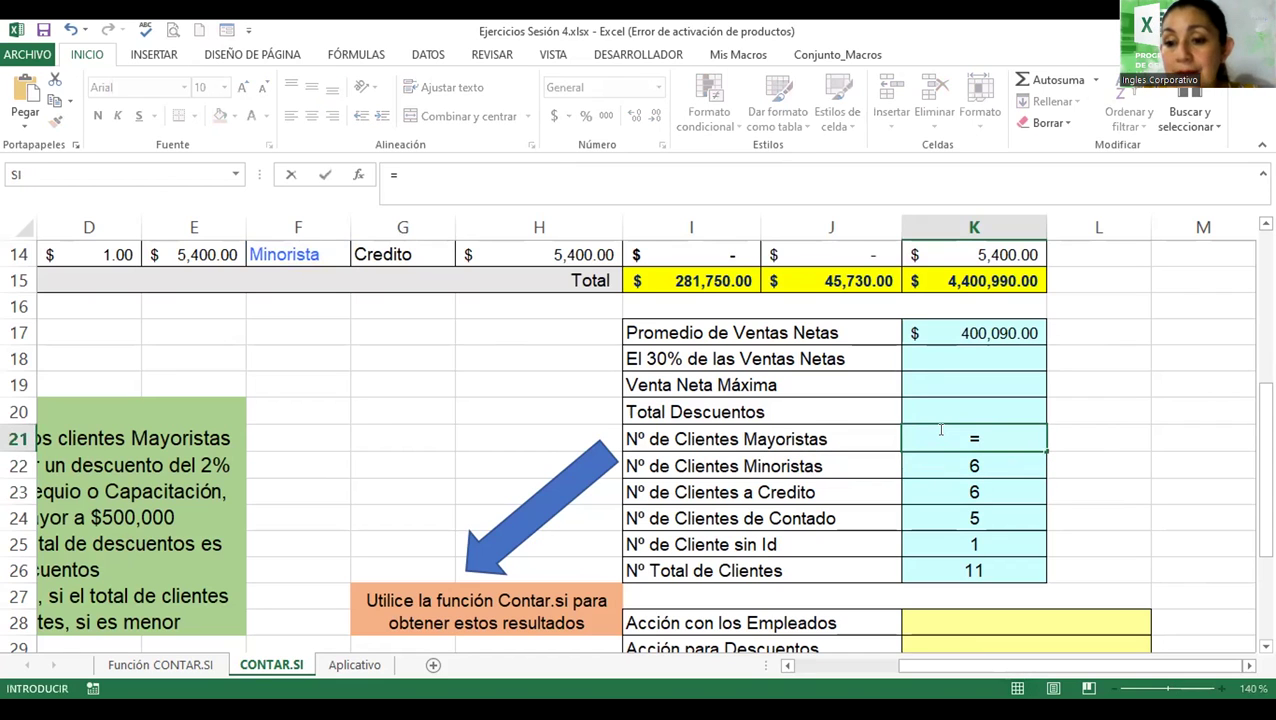
text(contar.si()
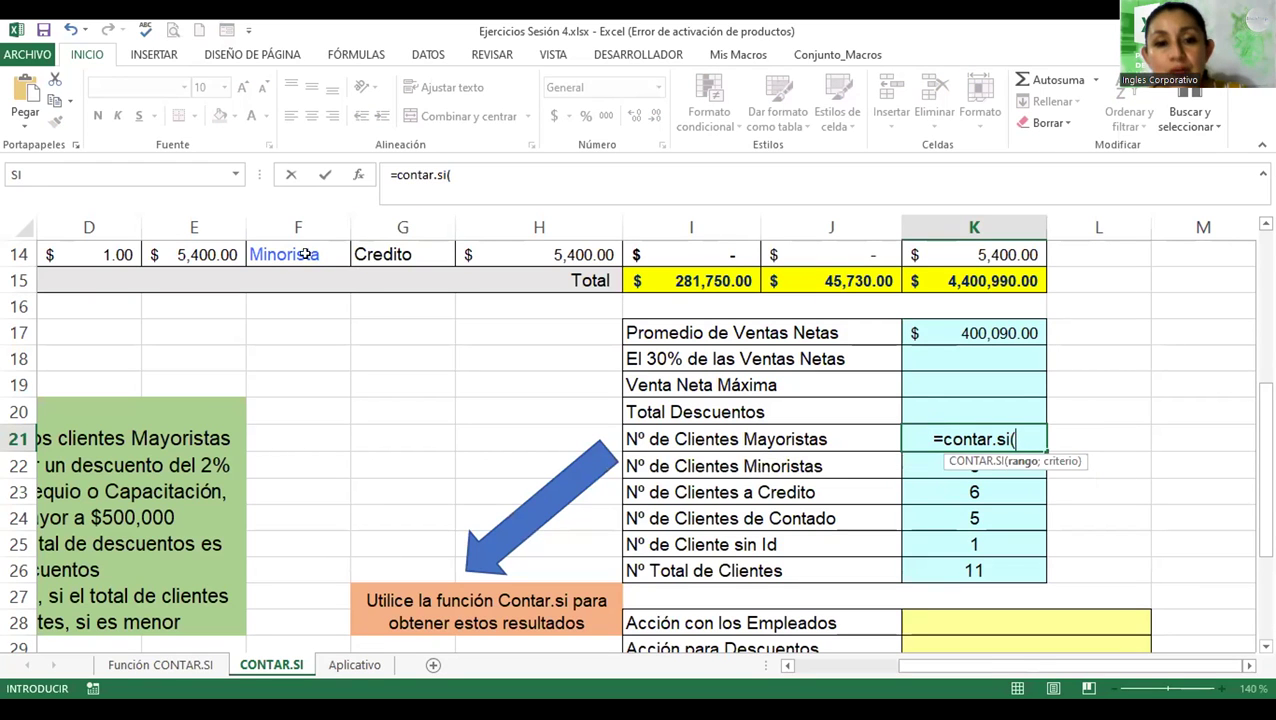
click(305, 254)
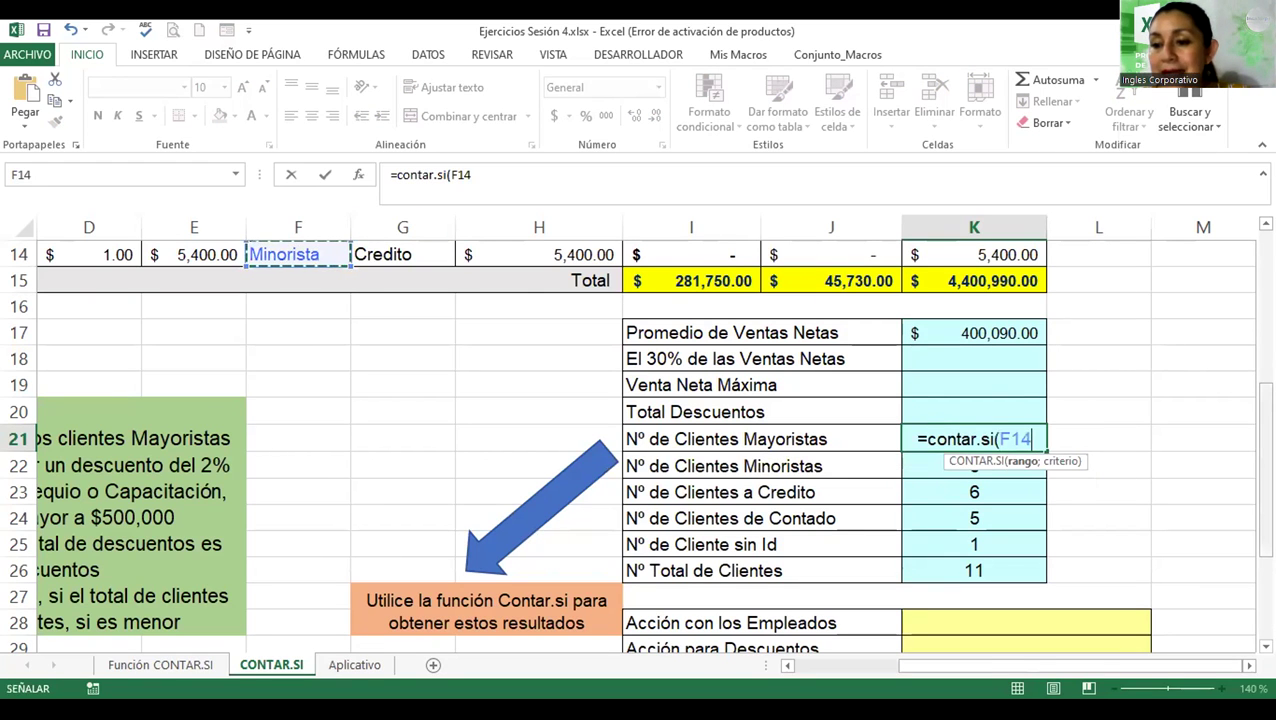
scroll(278, 314, up, 3)
scroll(278, 314, up, 1)
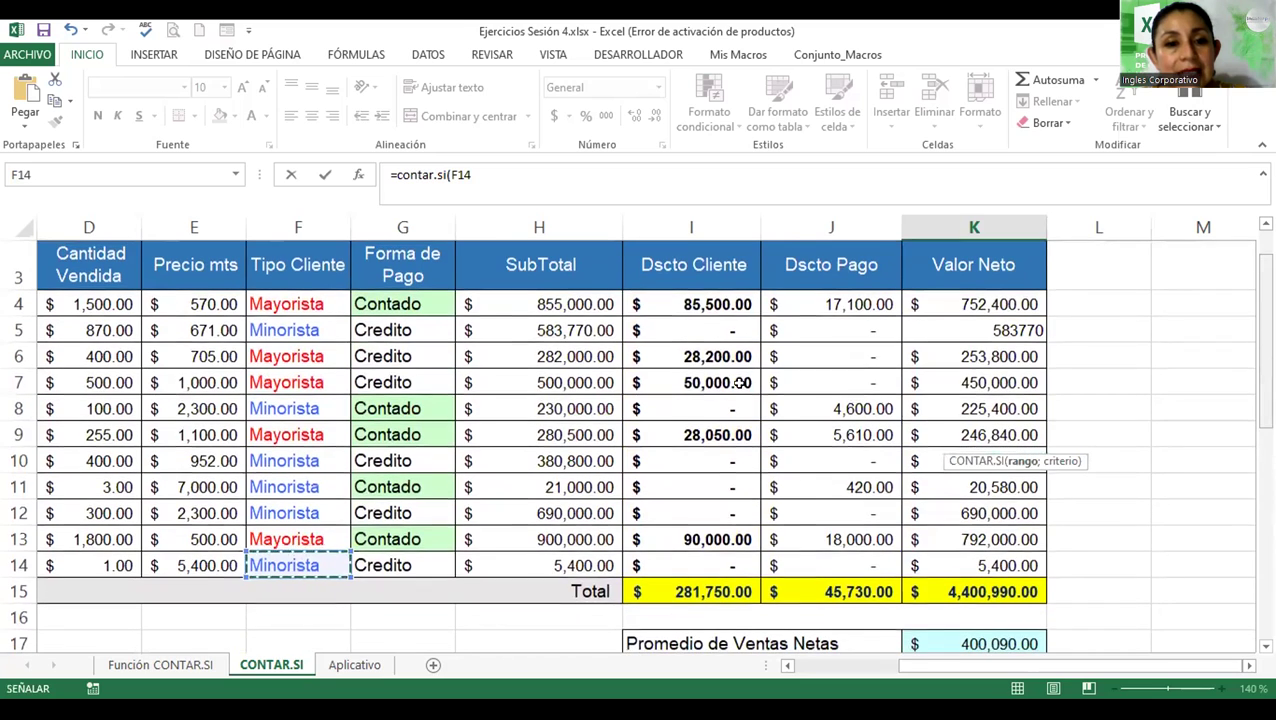
click(278, 310)
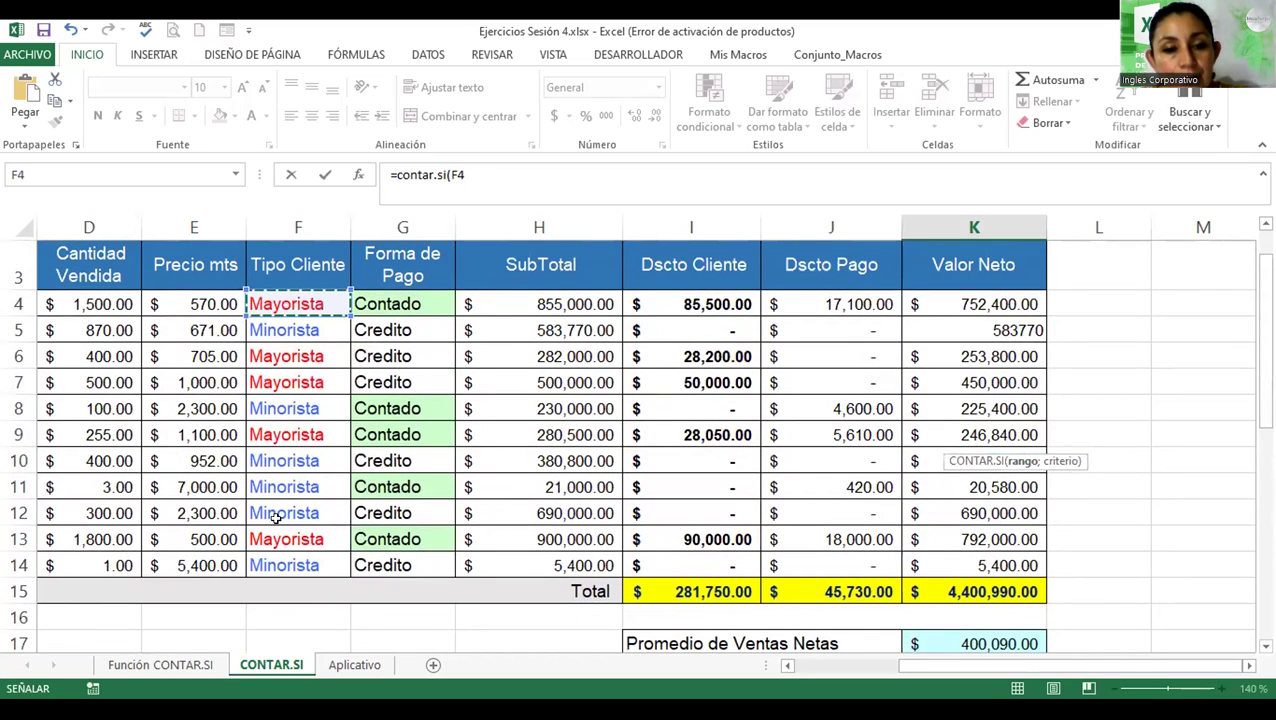
shift+click(274, 560)
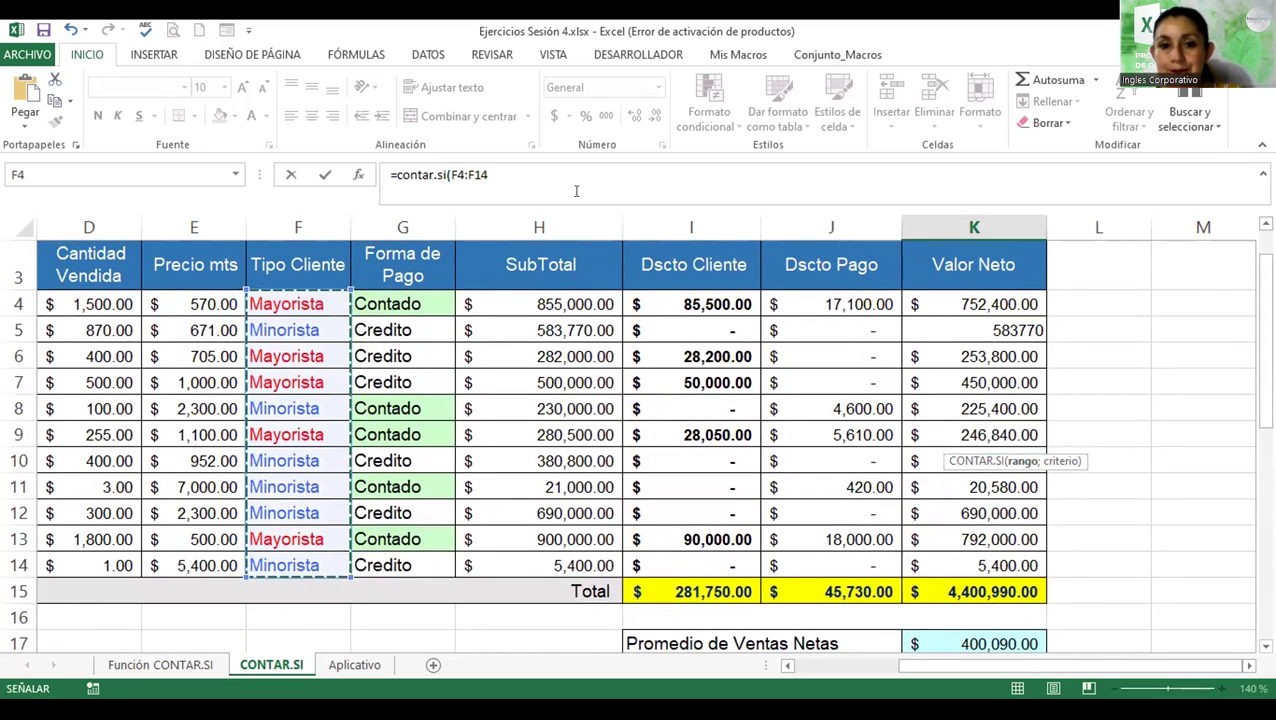
text(;"Mayoristas)
key(BackSpace)
text("))
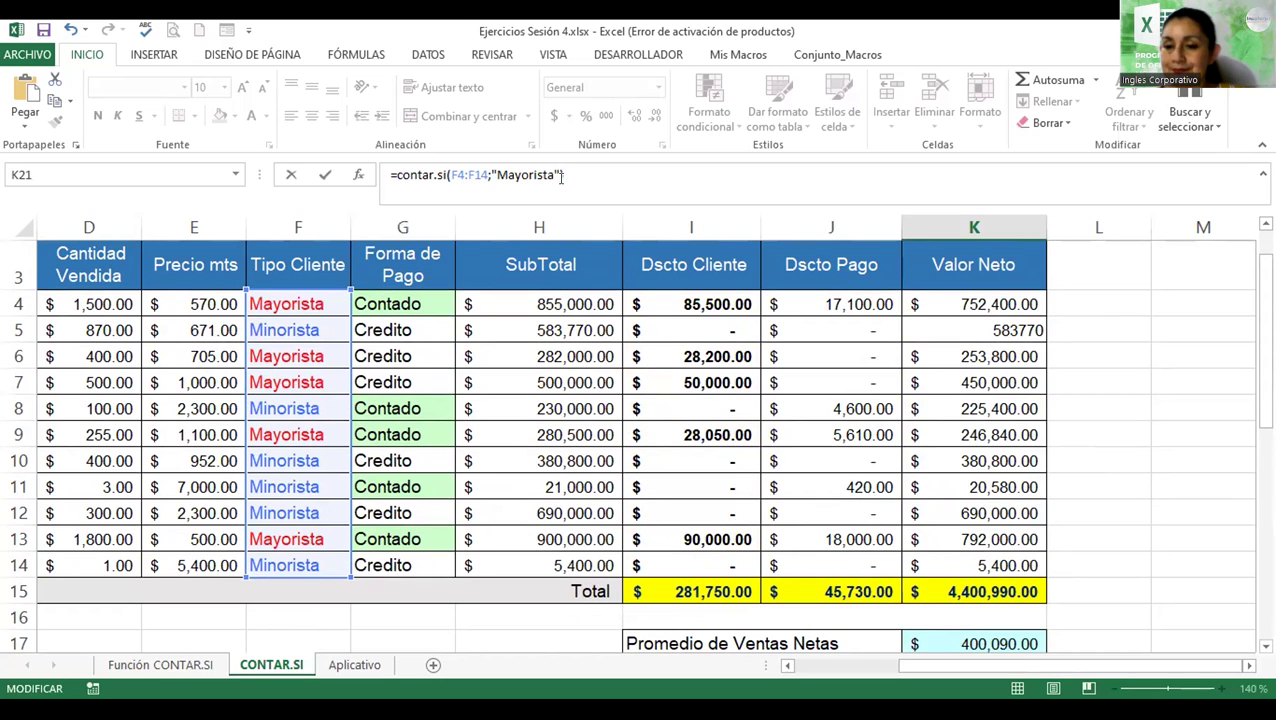
key(Return)
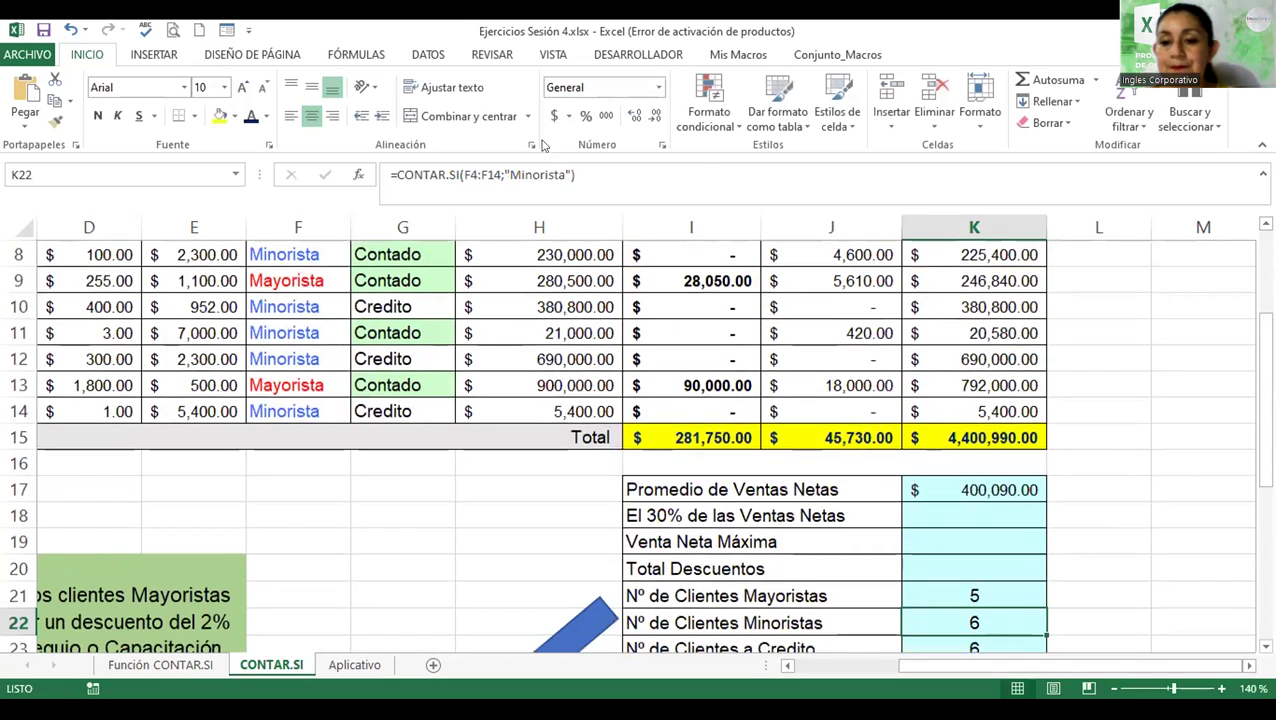
- Review the K21 wholesale count, then select K20 for Total Descuentos
key(Up)
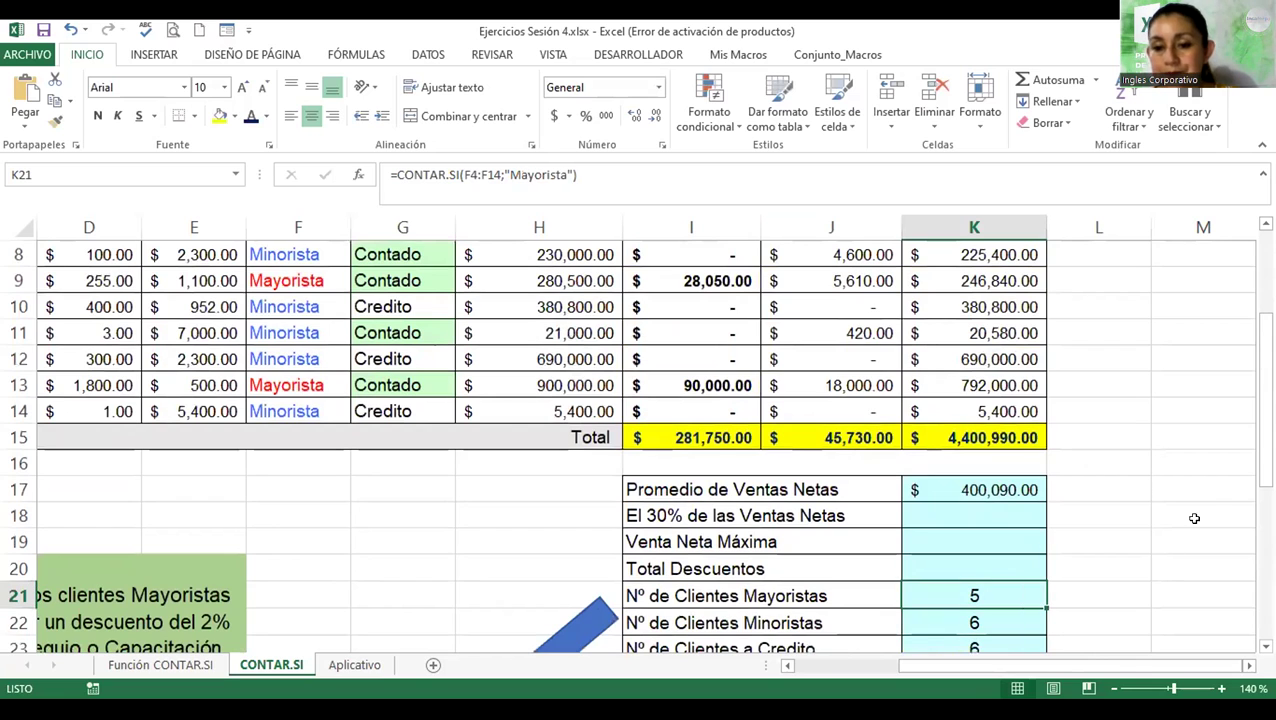
drag(1265, 455, 1265, 400)
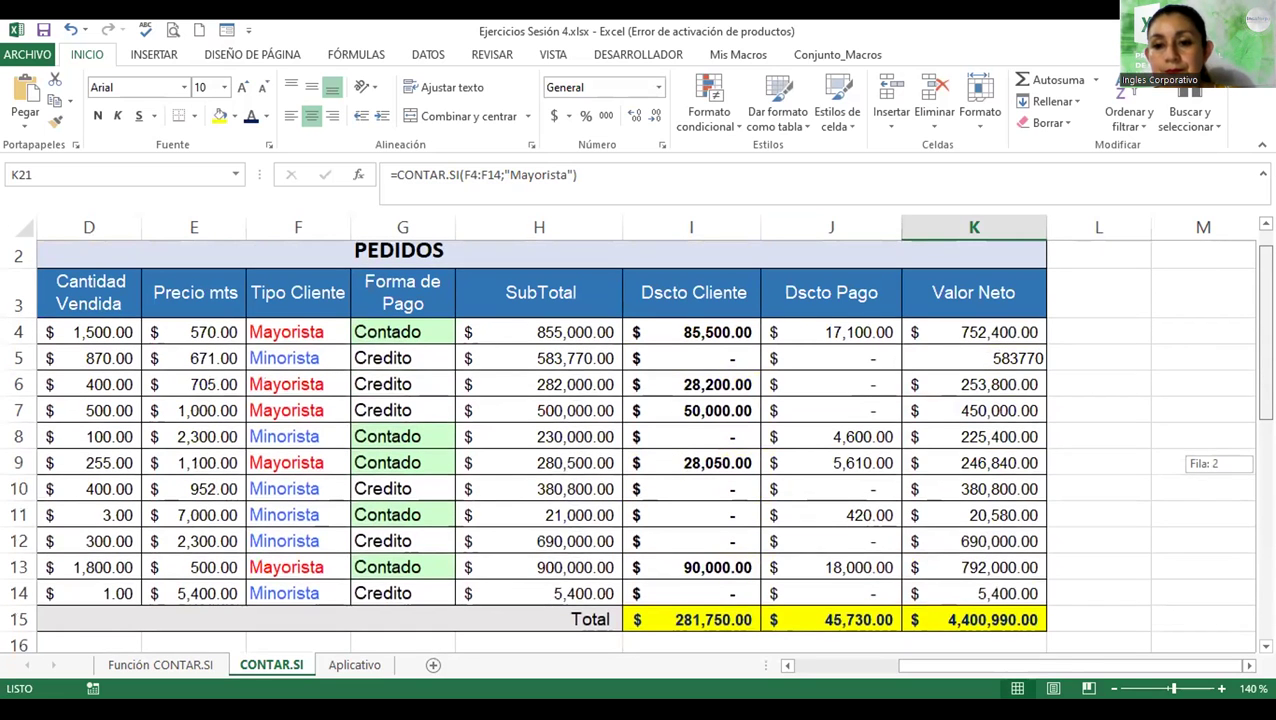
drag(1265, 463, 1265, 466)
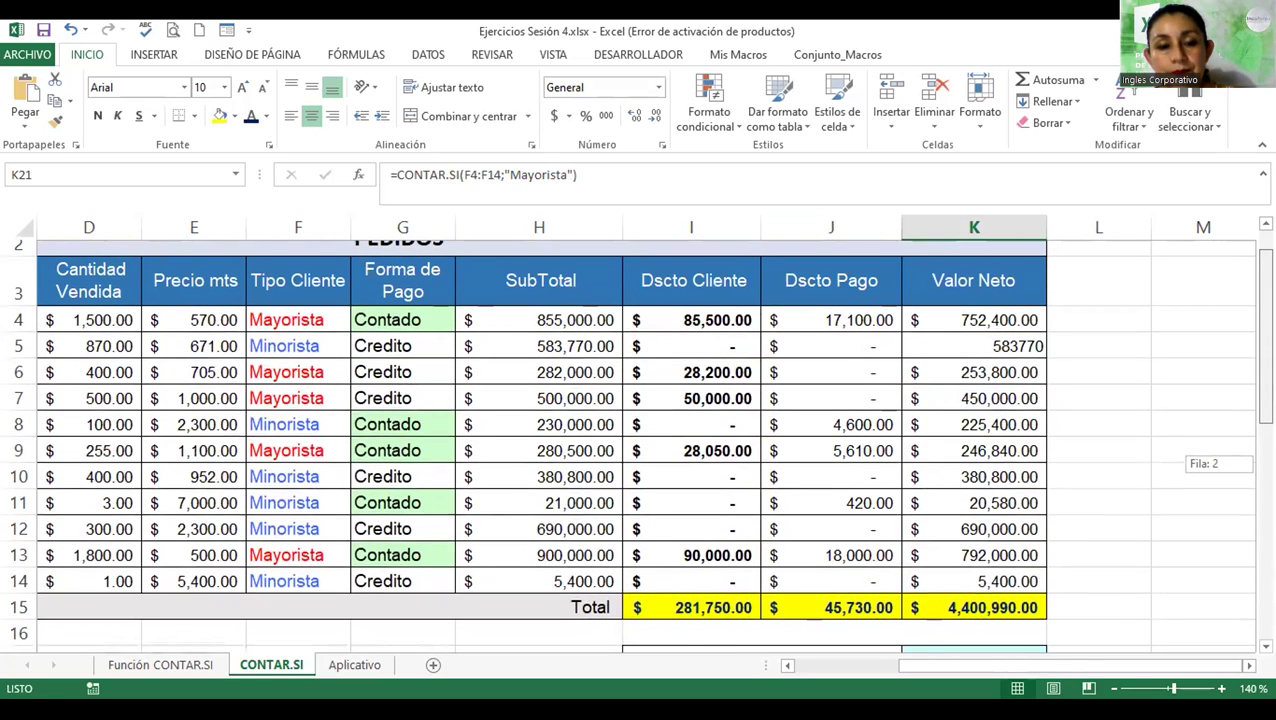
scroll(640, 445, down, 3)
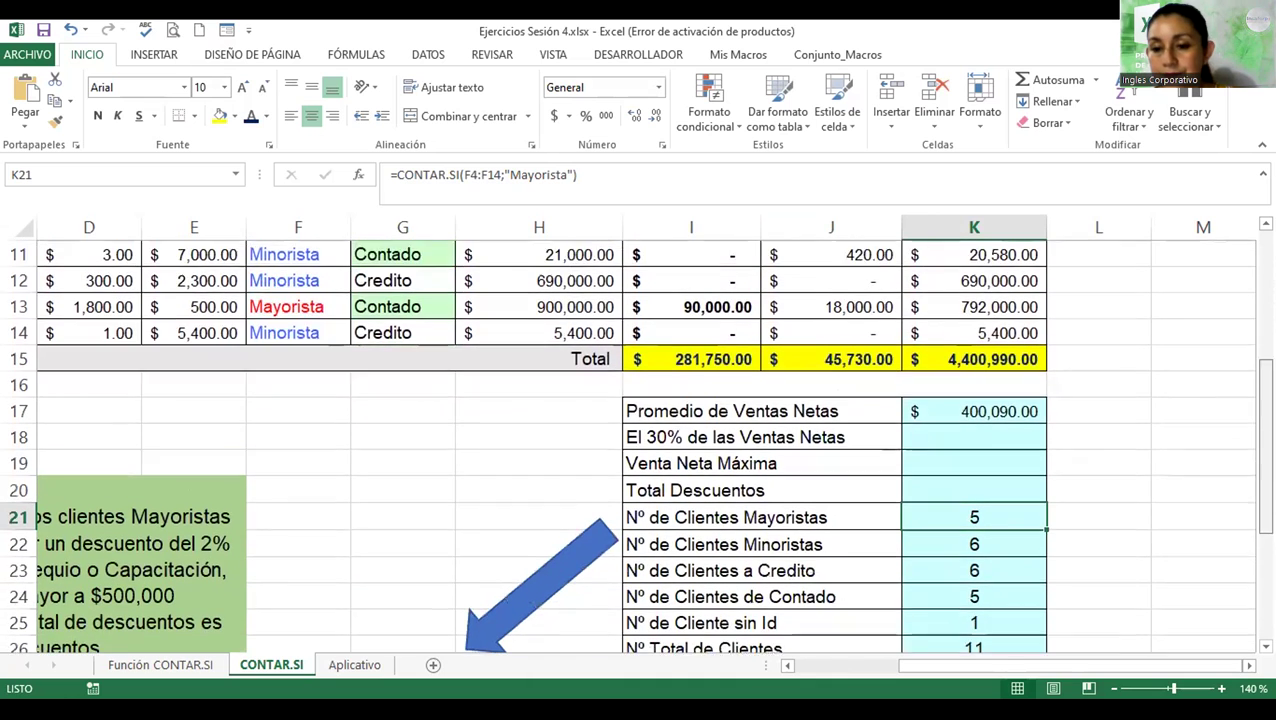
scroll(1006, 464, down, 1)
click(1006, 464)
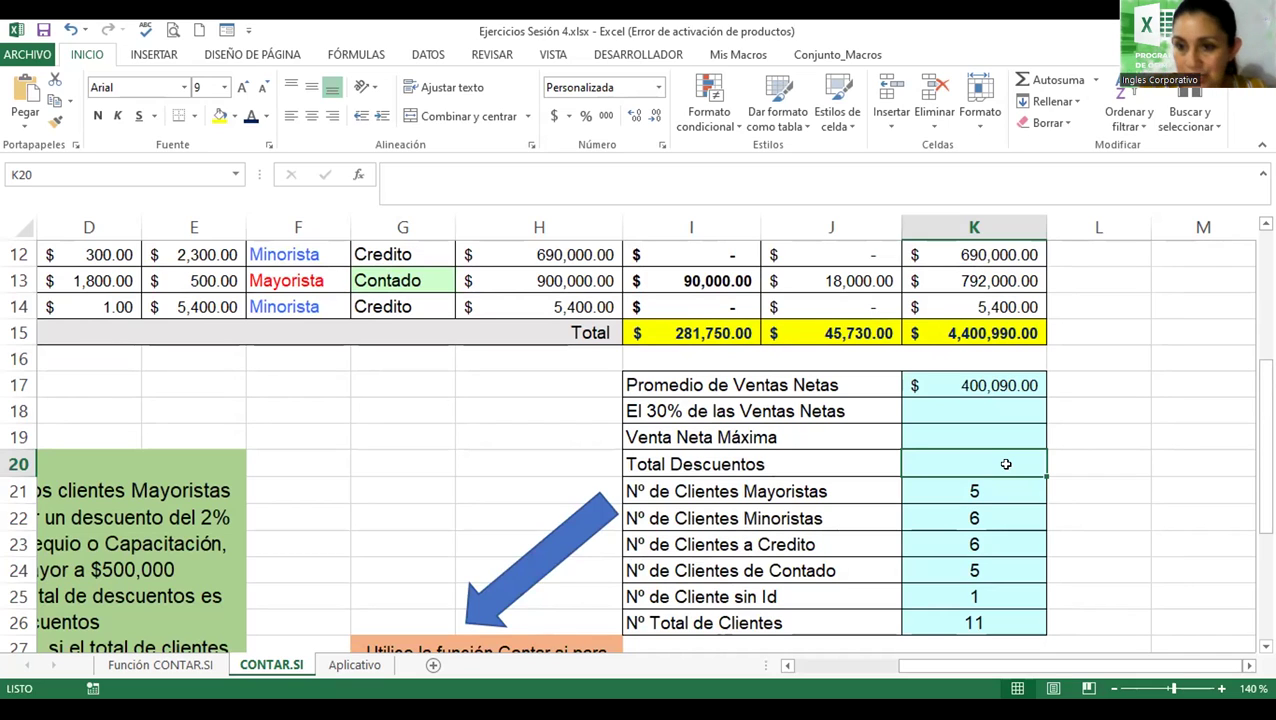
- Enter =SUMA(J4:J14) in K20 to total the Dscto Pago discounts
click(640, 452)
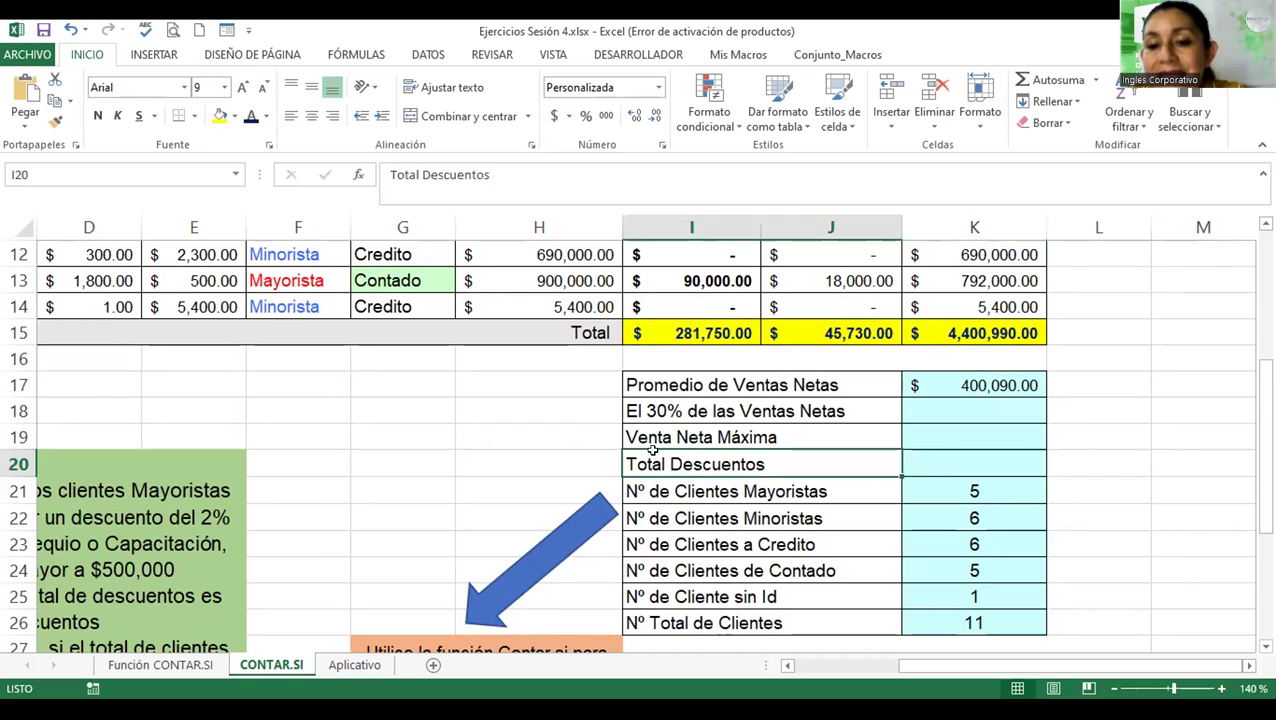
click(925, 462)
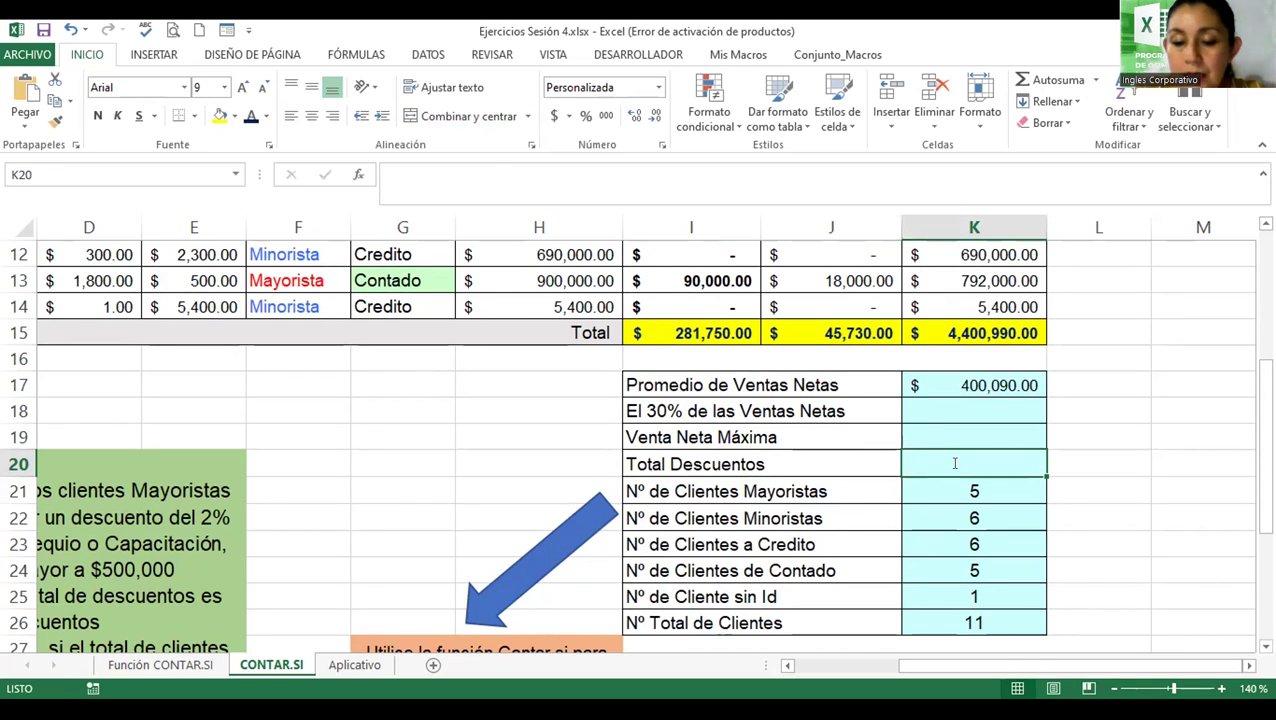
text(=suma)
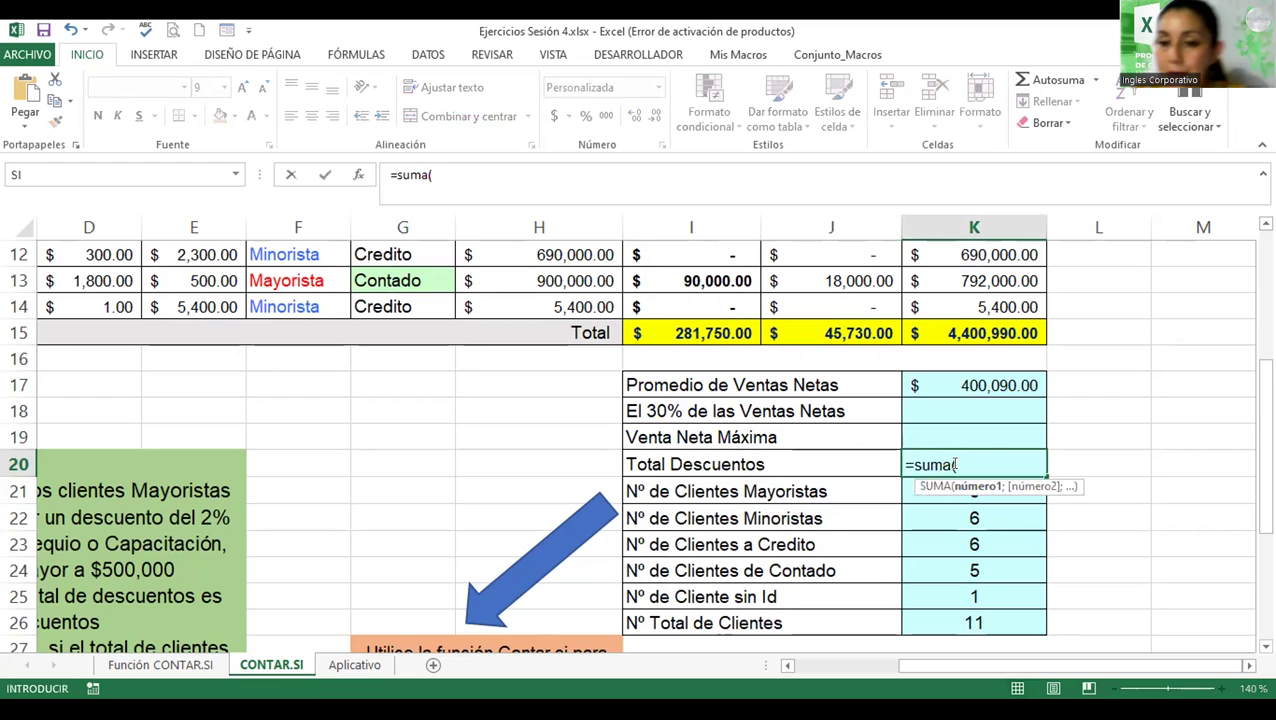
text(()
scroll(1045, 353, up, 2)
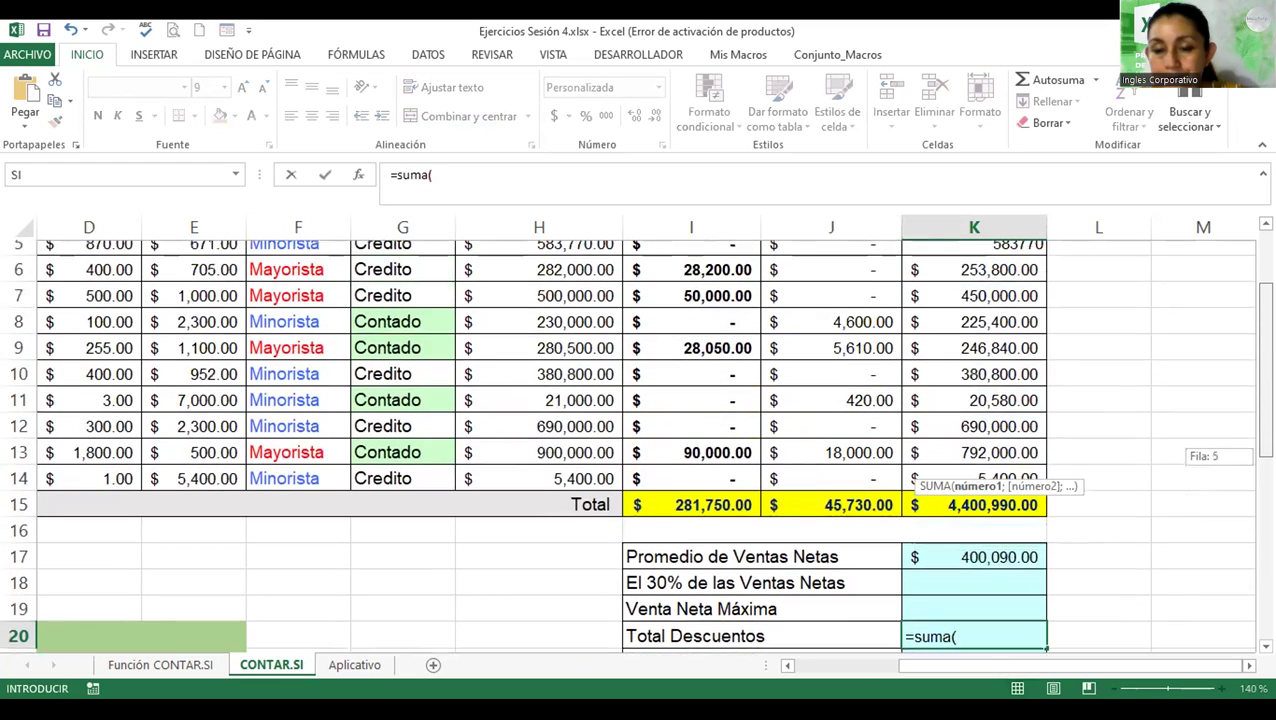
scroll(1045, 353, up, 1)
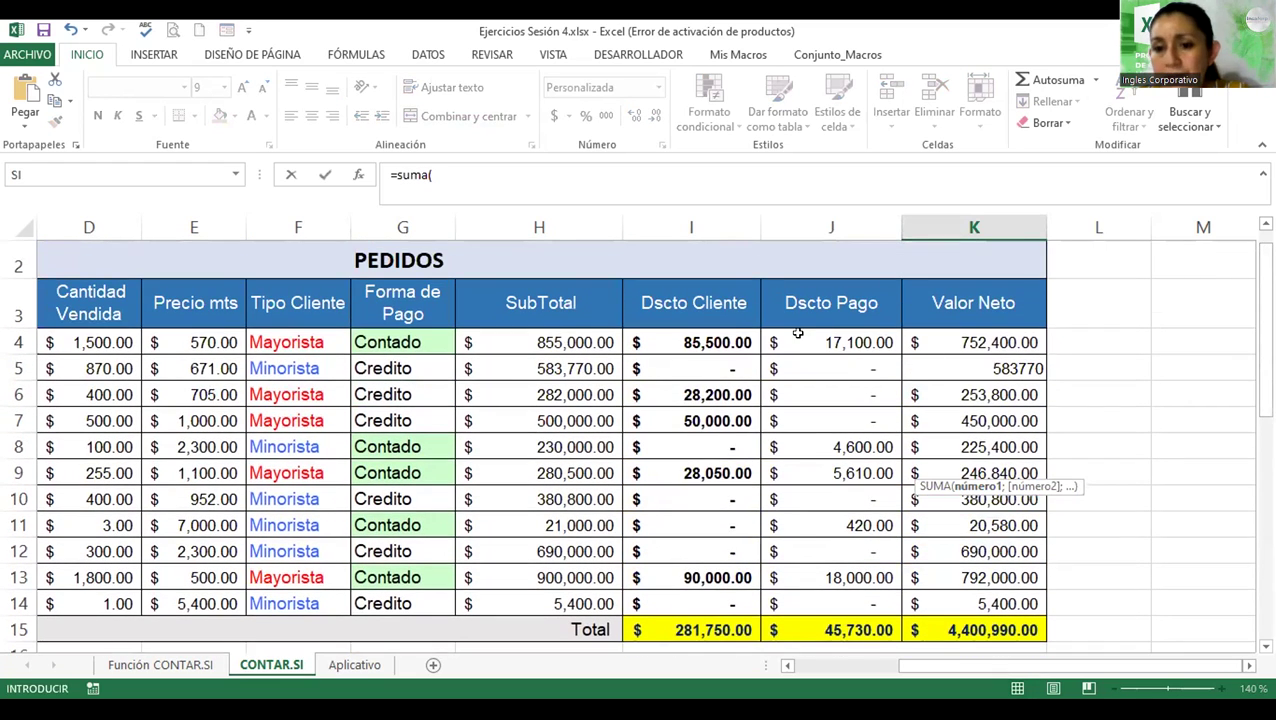
click(797, 334)
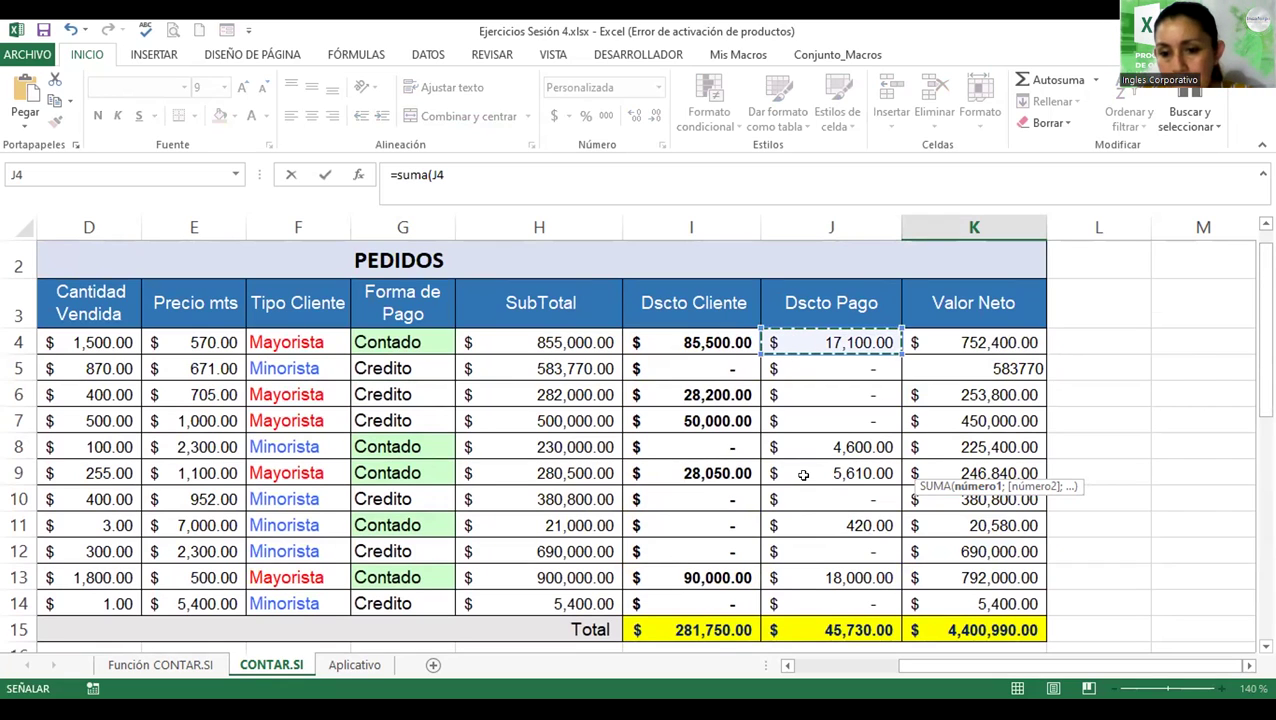
key(ctrl+shift+Down)
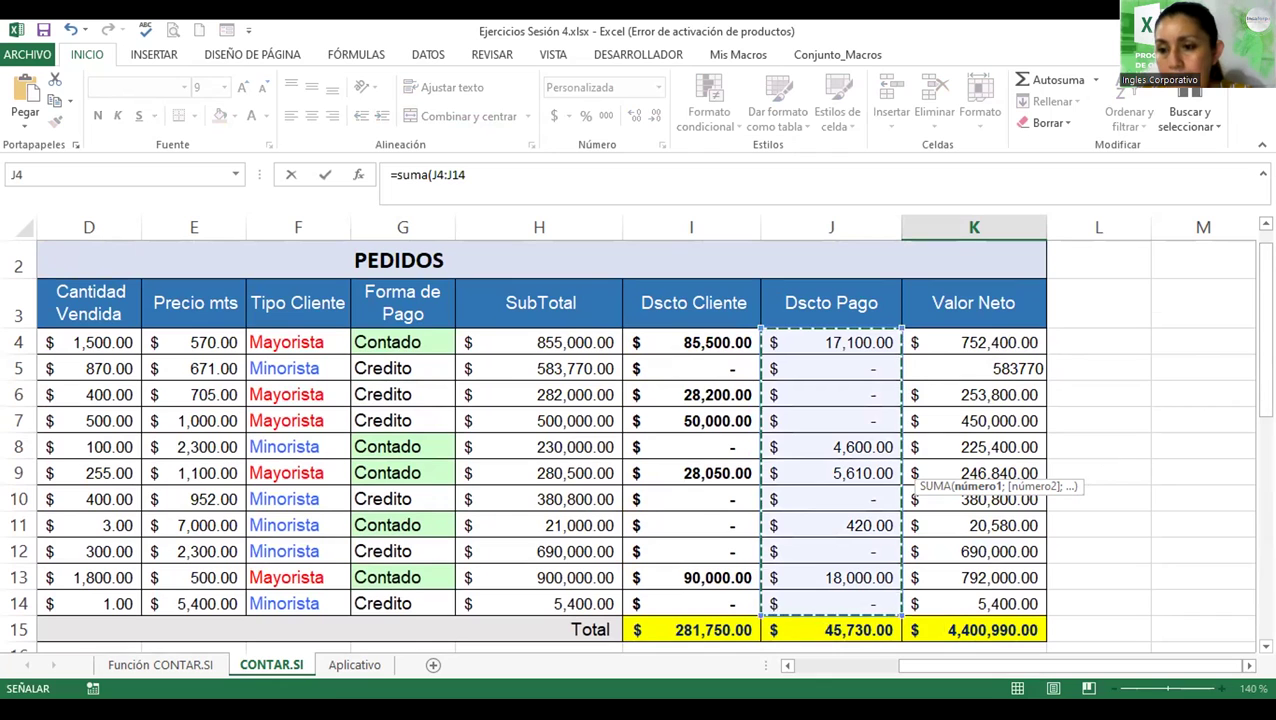
scroll(846, 407, down, 2)
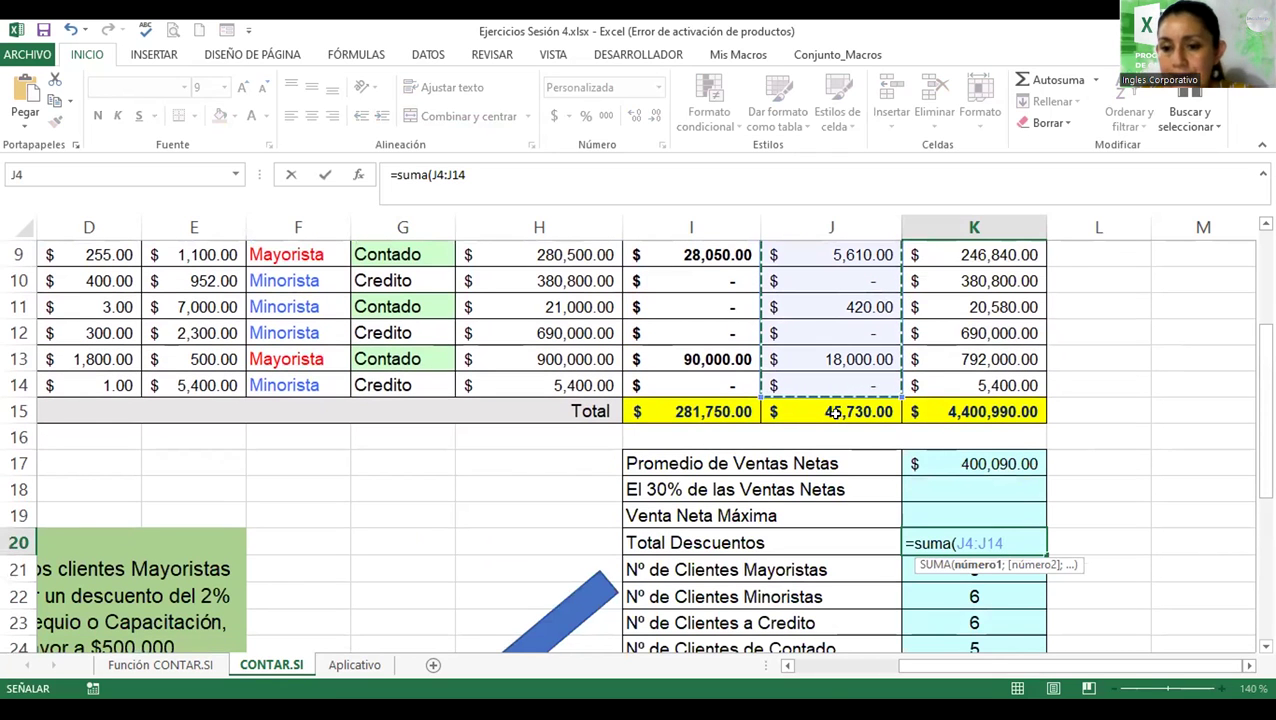
key(Return)
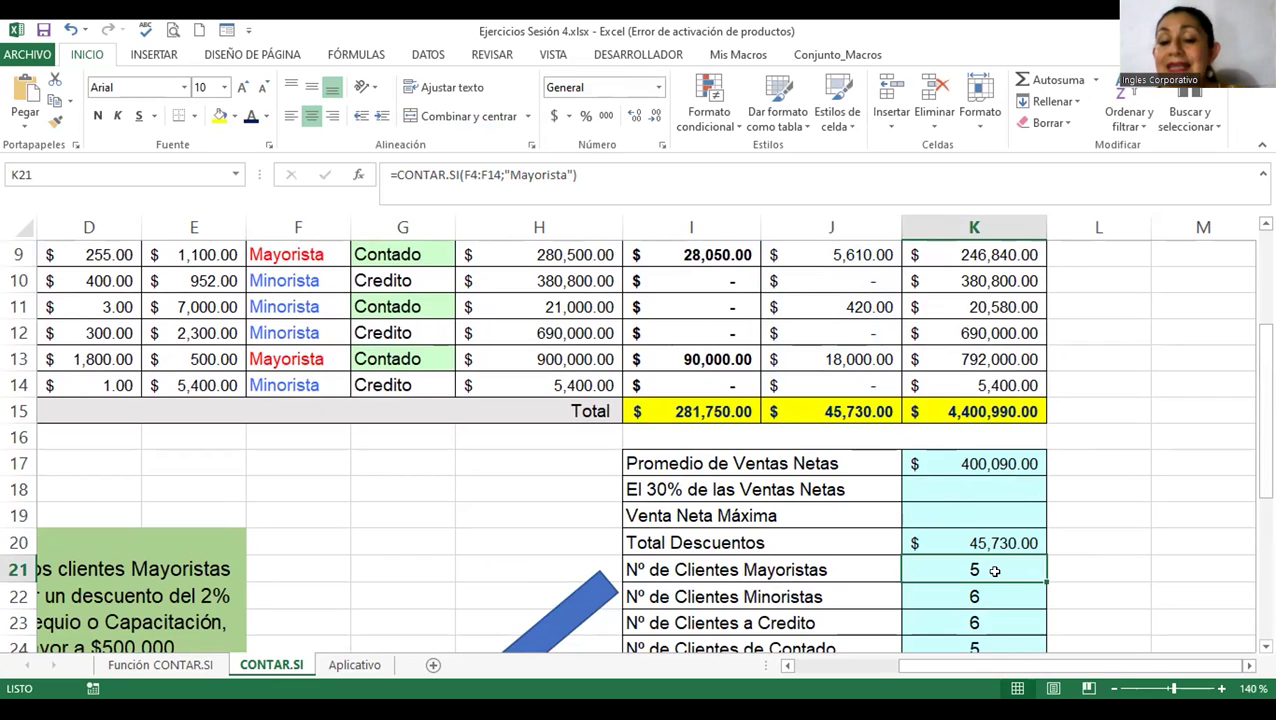
- Enter =MAX(K4:K14) in K19 for the maximum net sale of $792,000.00
click(939, 511)
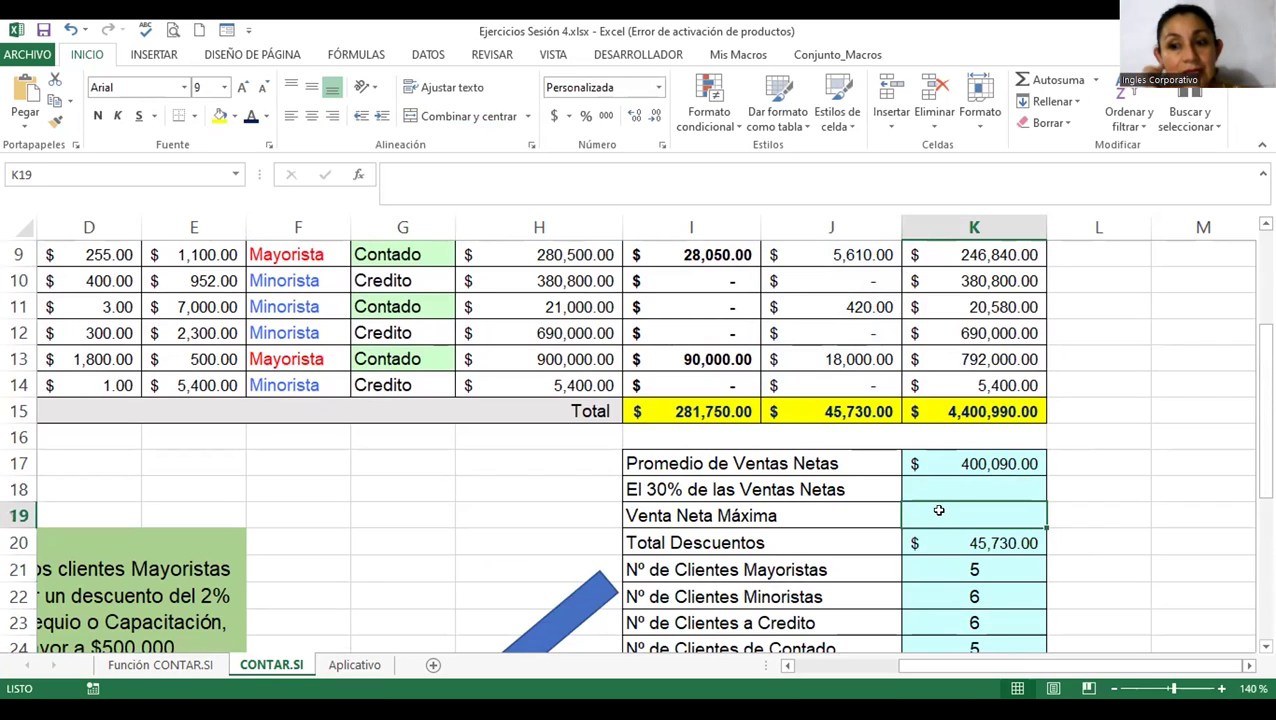
text(=)
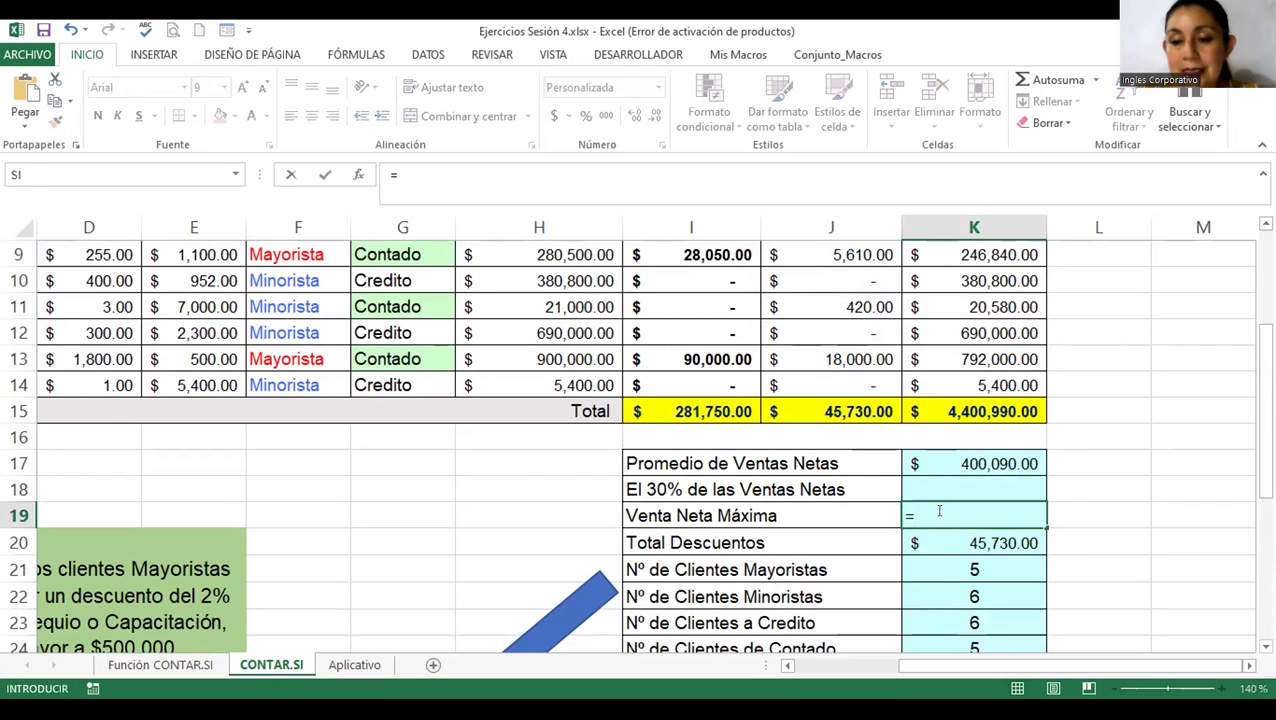
text(max()
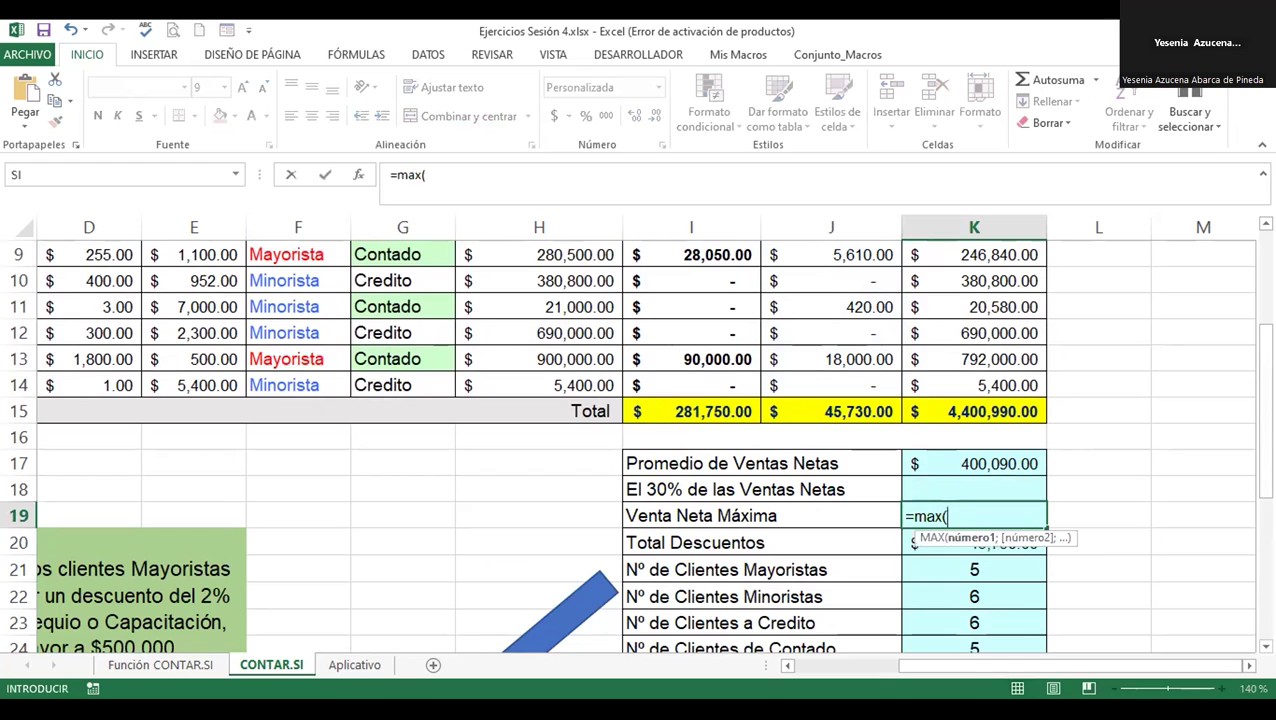
scroll(948, 297, up, 2)
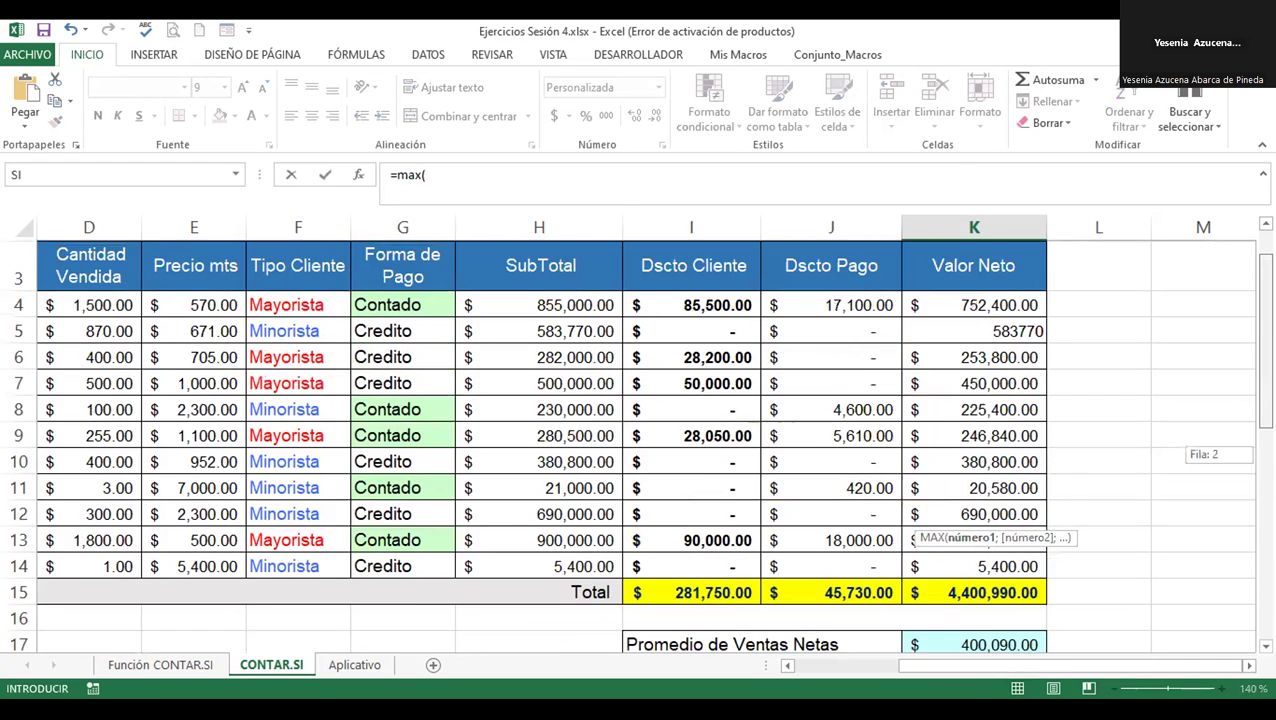
click(948, 300)
shift+click(948, 562)
scroll(948, 560, down, 2)
scroll(948, 560, down, 1)
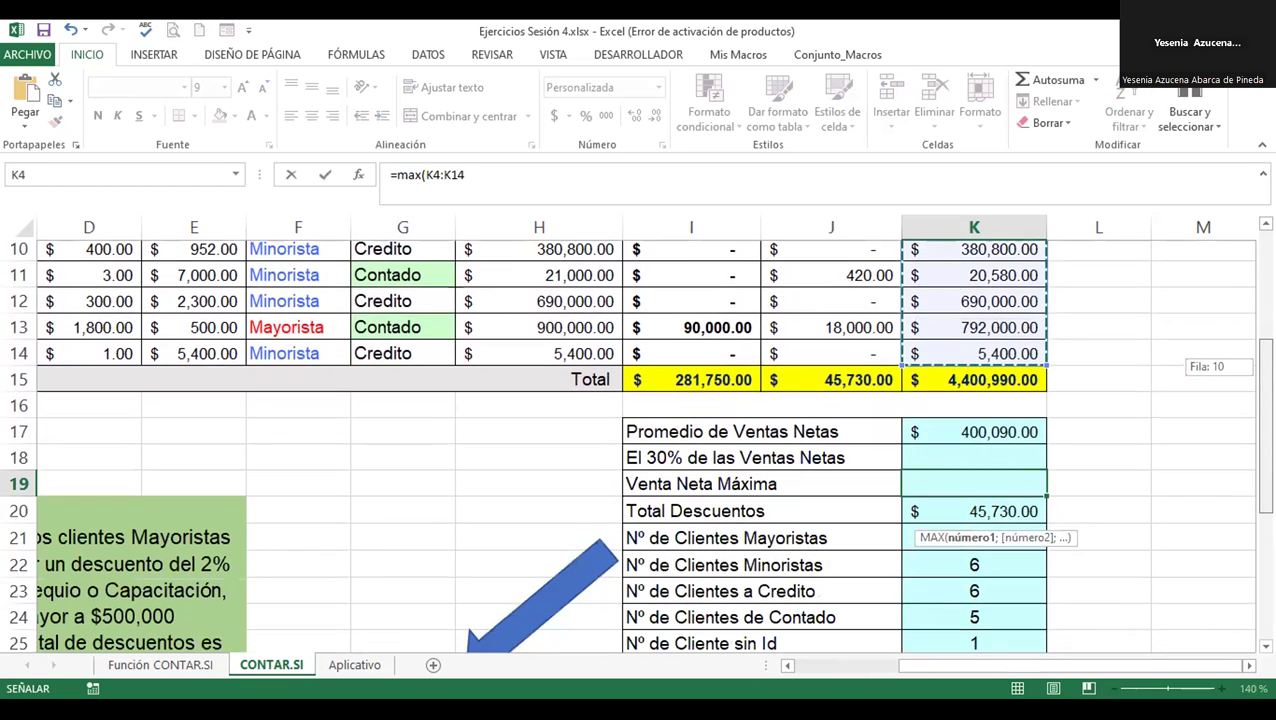
scroll(948, 560, down, 1)
scroll(640, 445, down, 1)
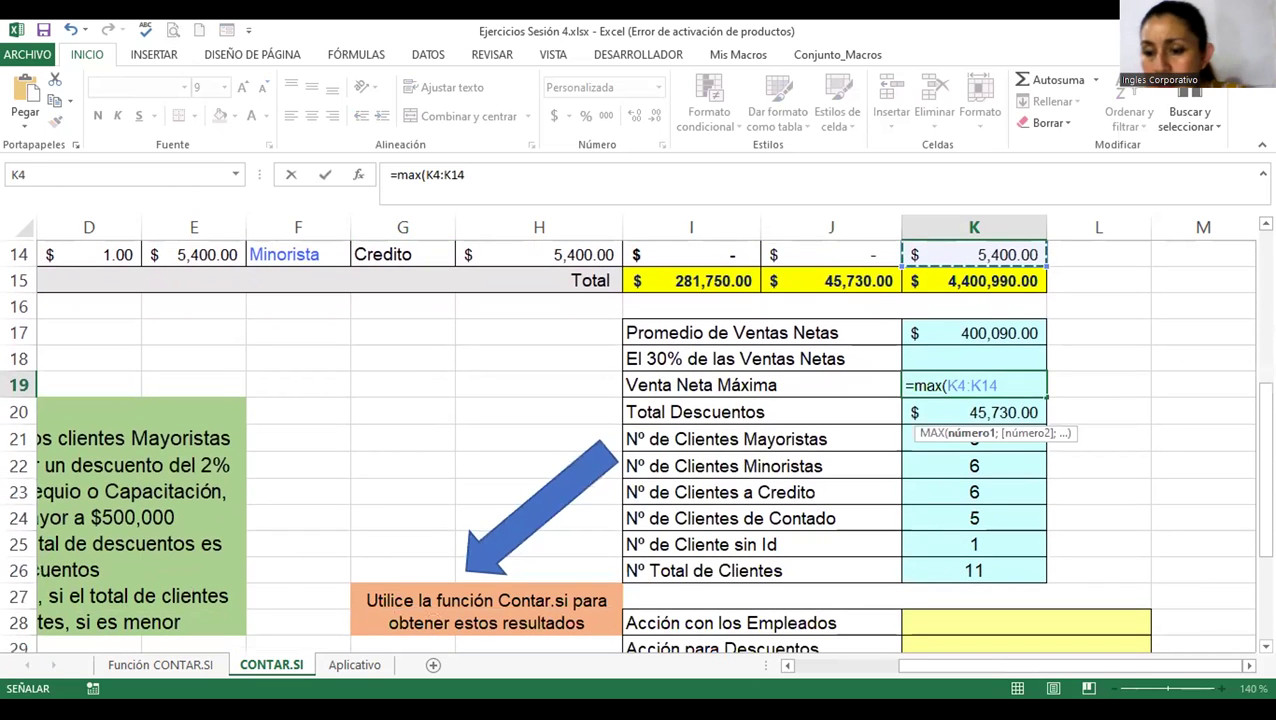
key(Return)
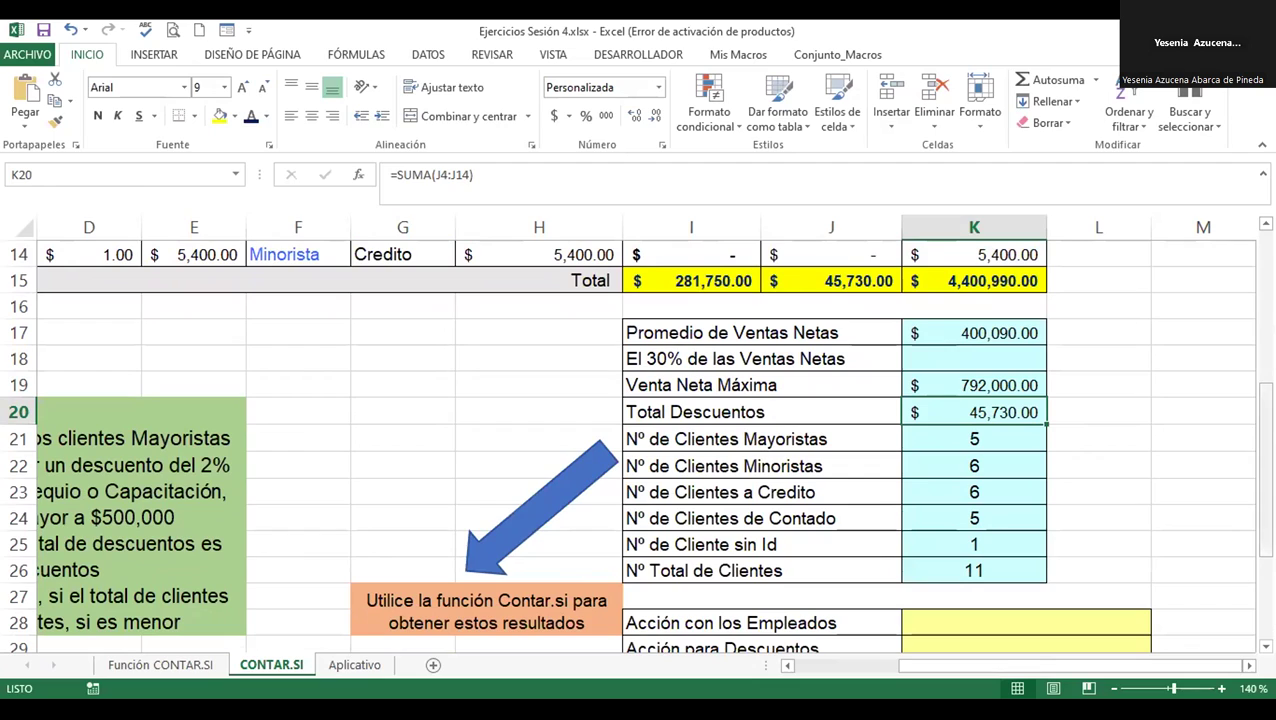
- Replace the J4:J14 range in K20 with I15:J15, making Total Descuentos $327,480.00
mouse_move(1265, 470)
mouse_down()
mouse_move(1265, 330)
mouse_move(1265, 440)
mouse_up()
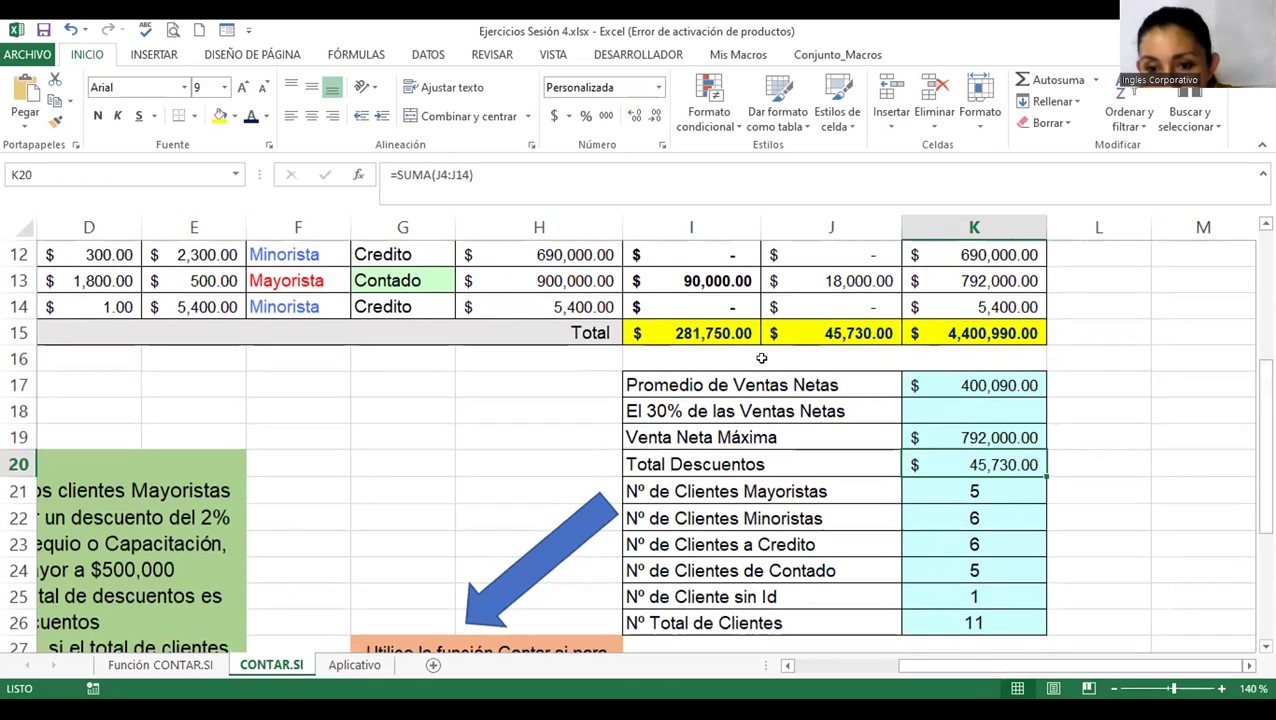
double_click(1000, 465)
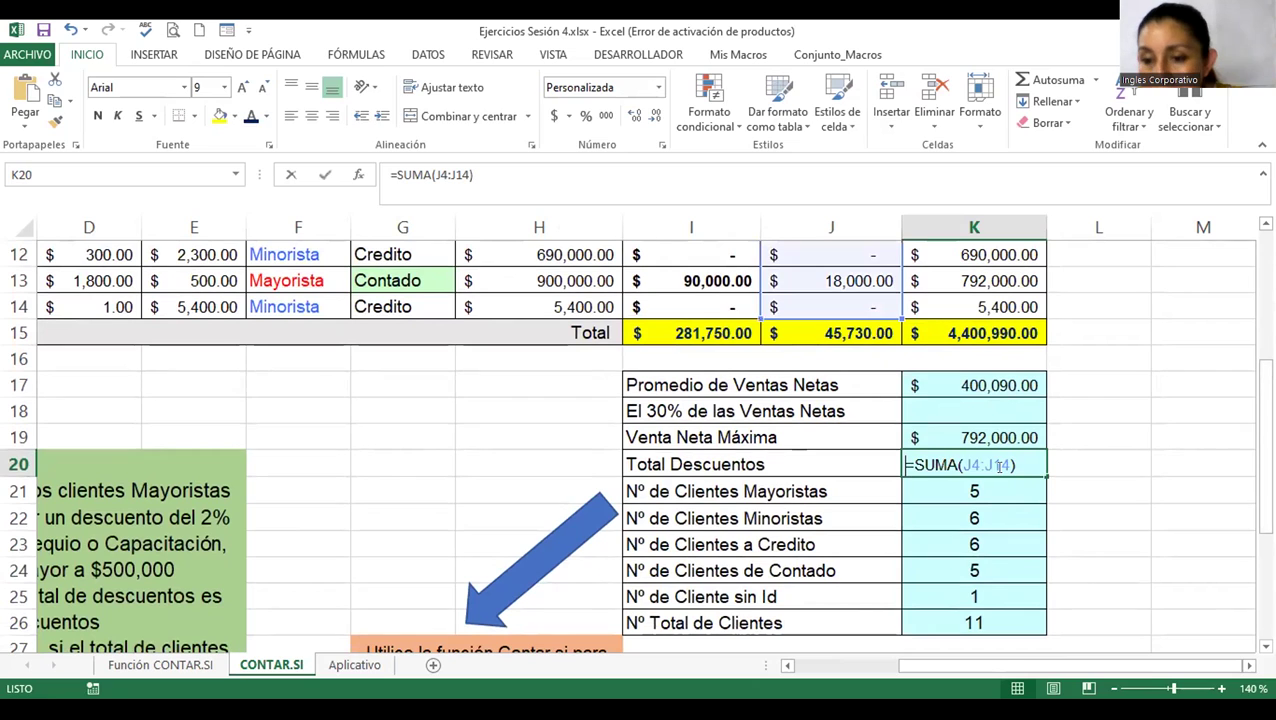
drag(1012, 465, 966, 466)
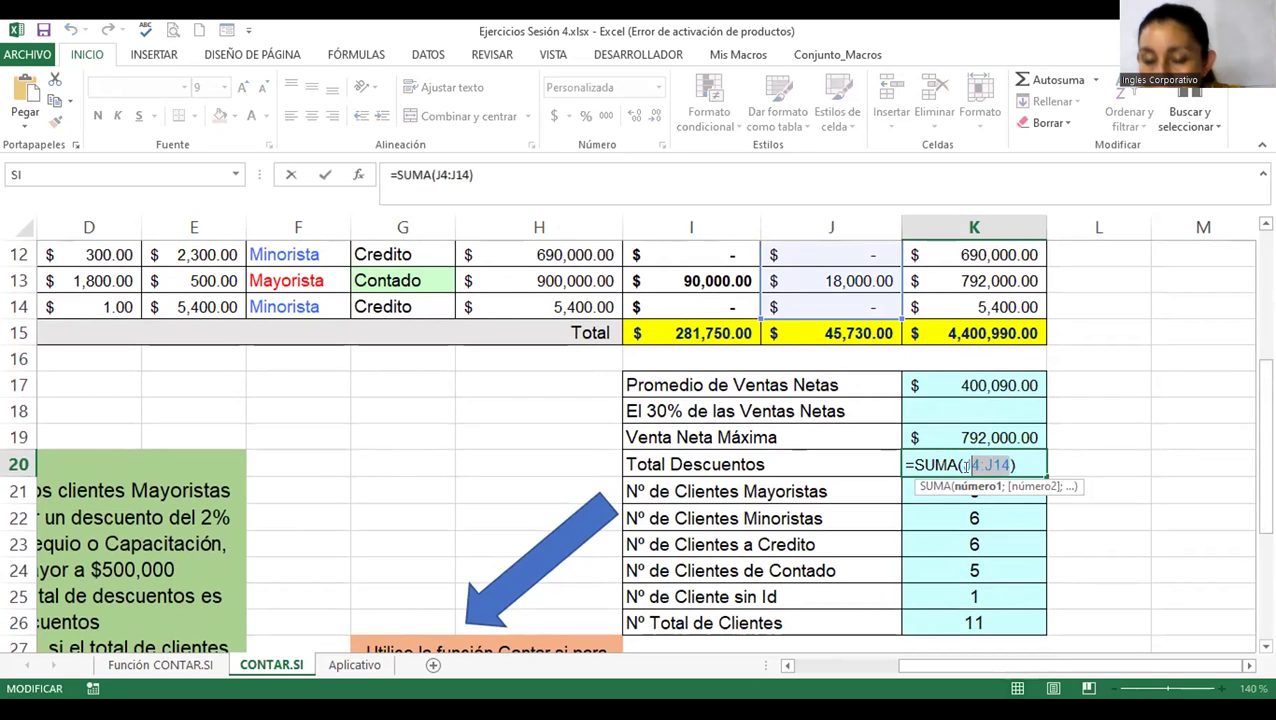
key(Return)
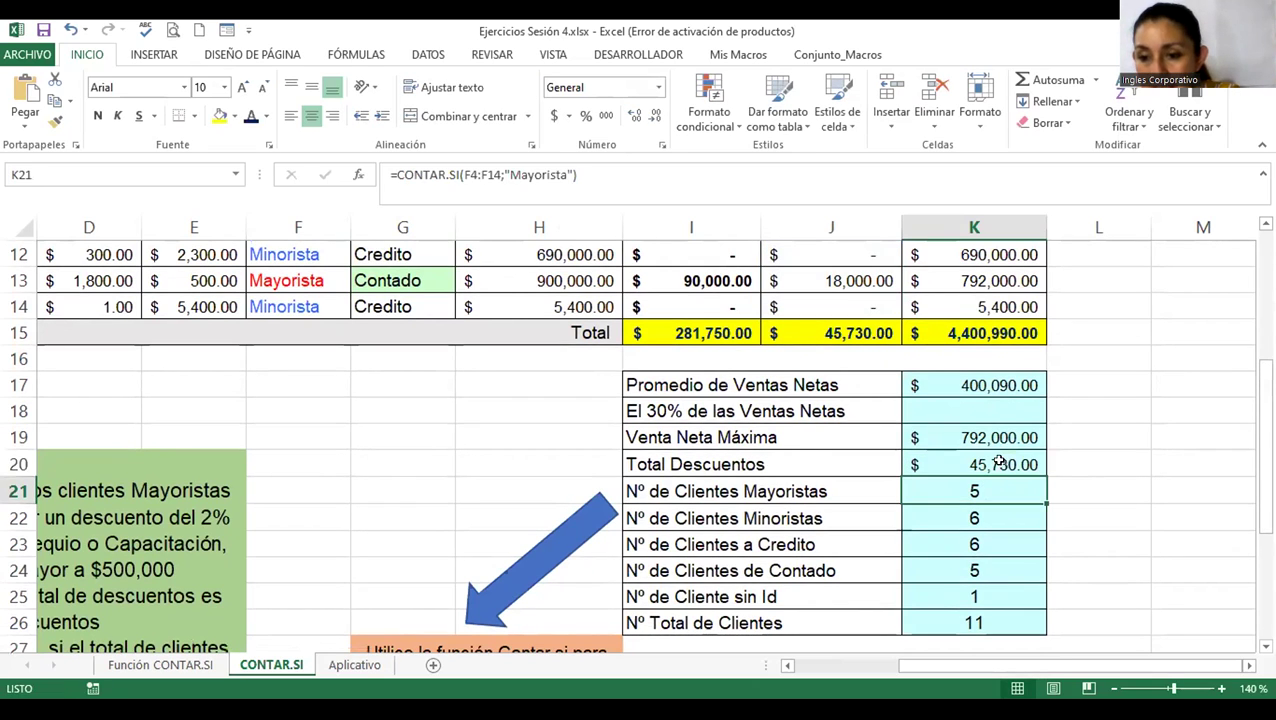
double_click(999, 463)
drag(1008, 465, 963, 466)
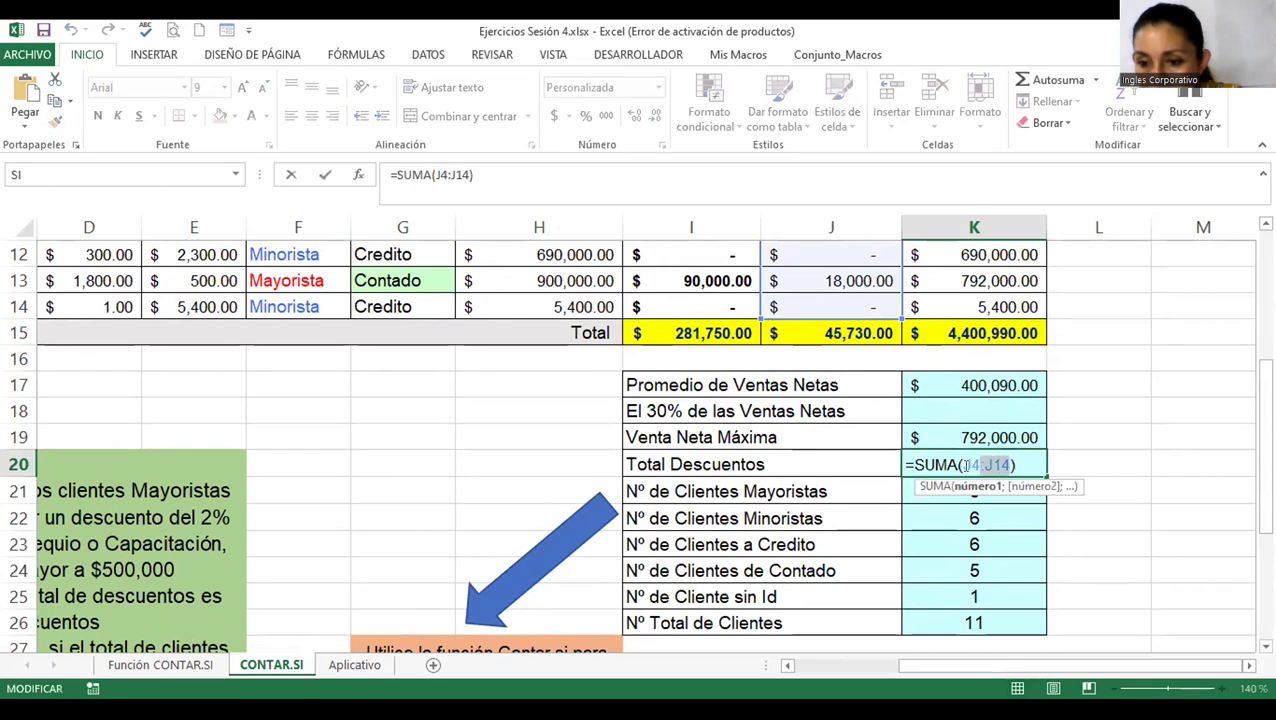
key(BackSpace)
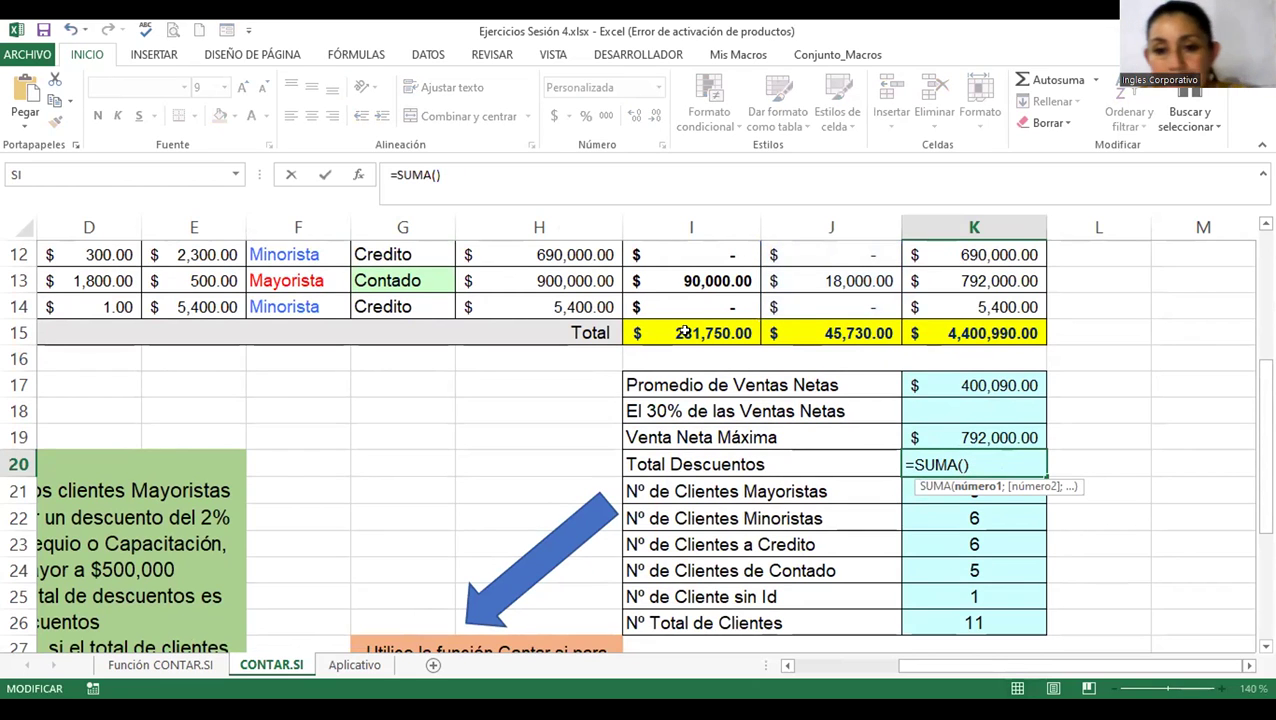
drag(680, 333, 840, 333)
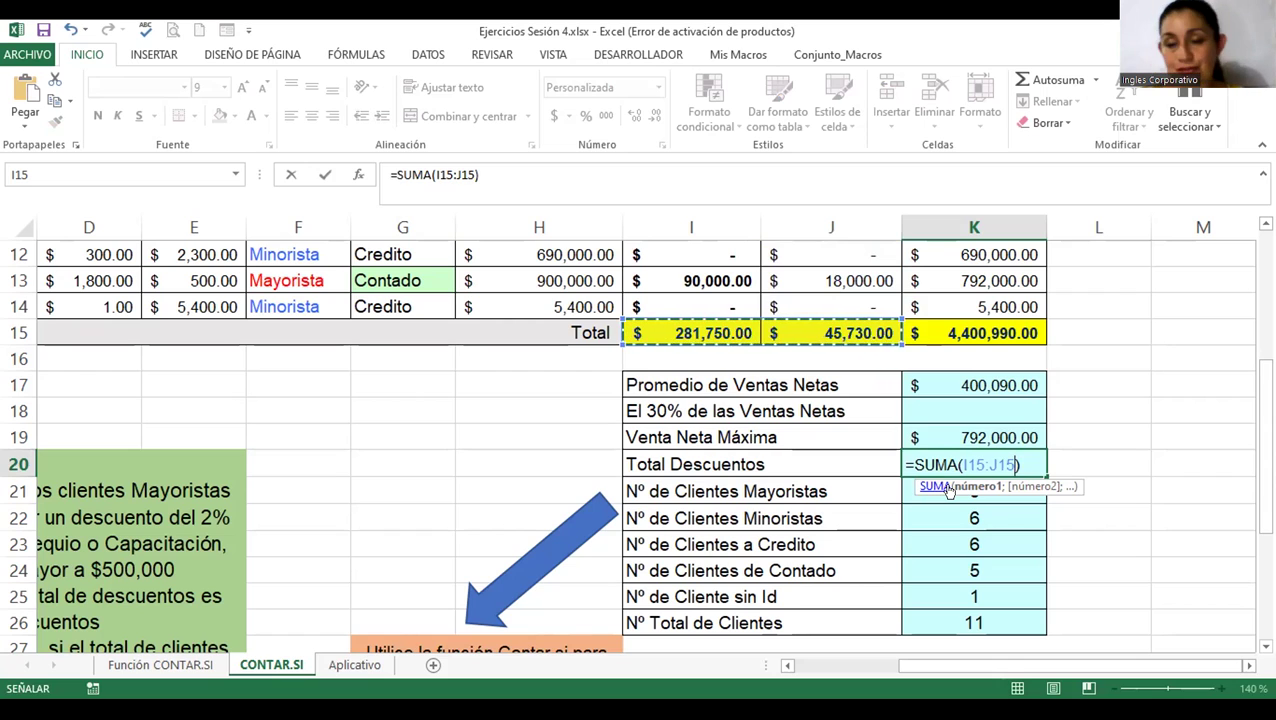
key(Return)
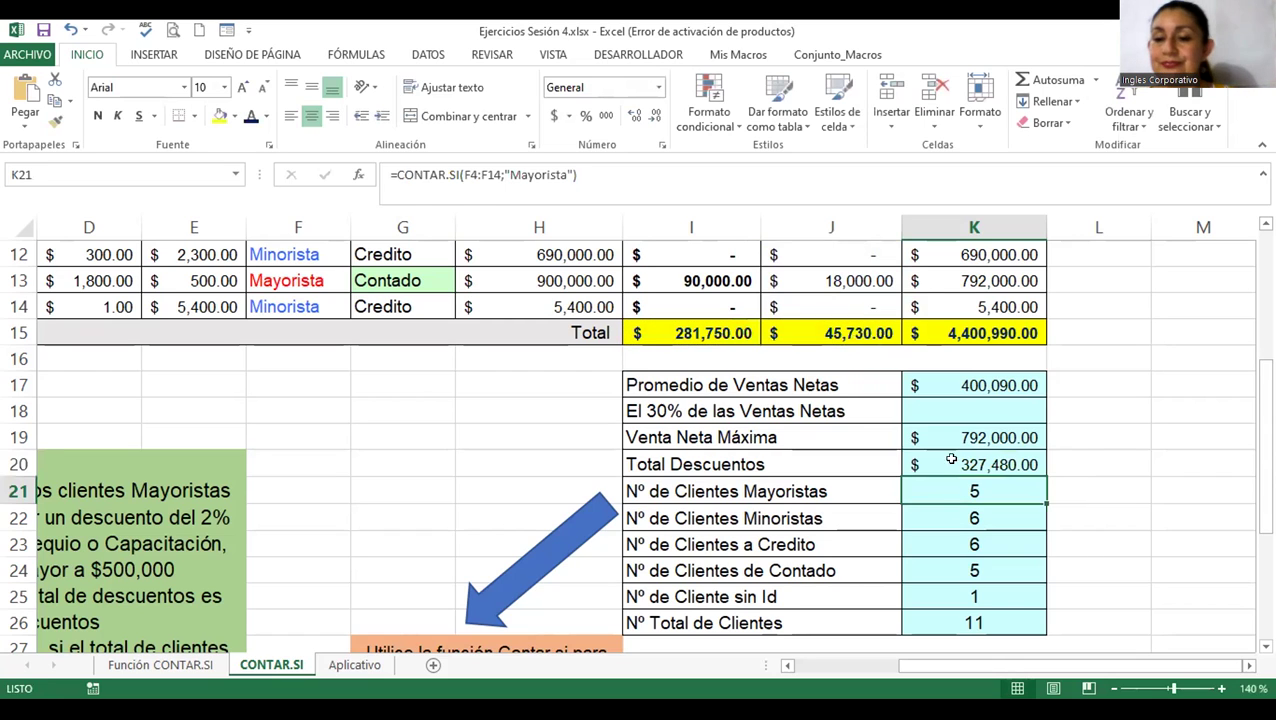
double_click(950, 462)
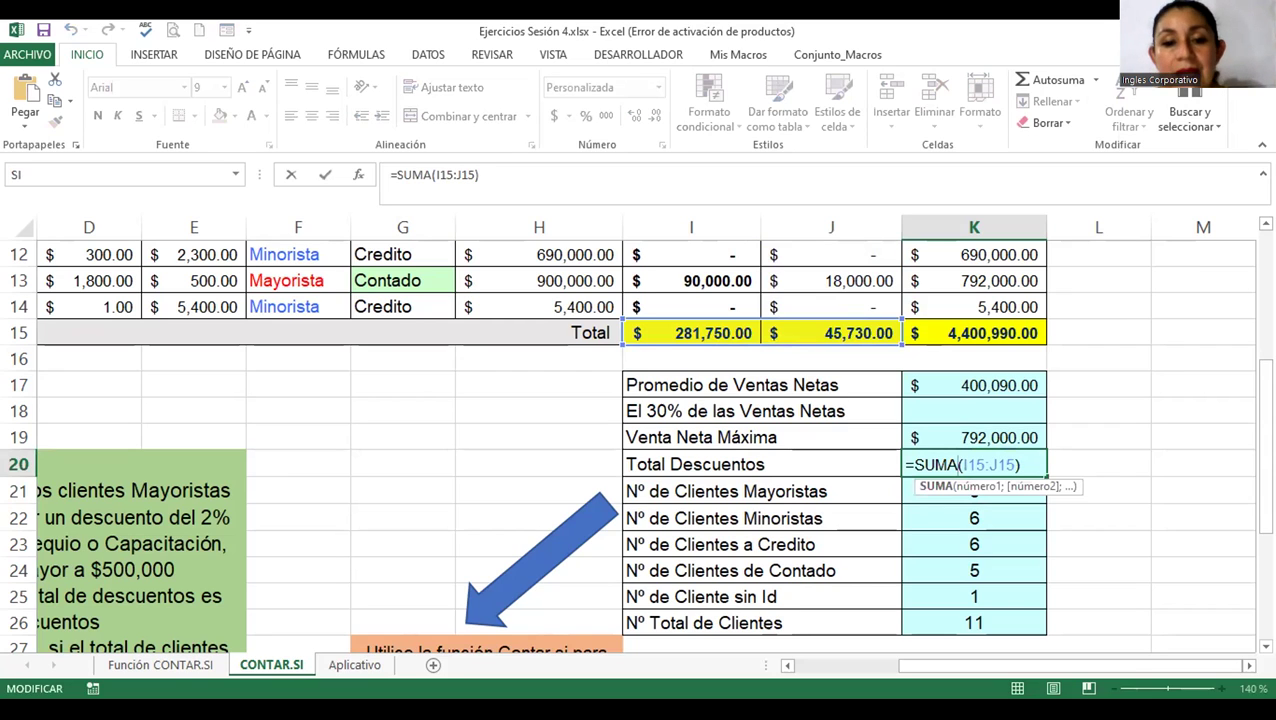
- Enter =K15*30% in K18, giving $1,320,297.00 as 30% of net sales
key(Return)
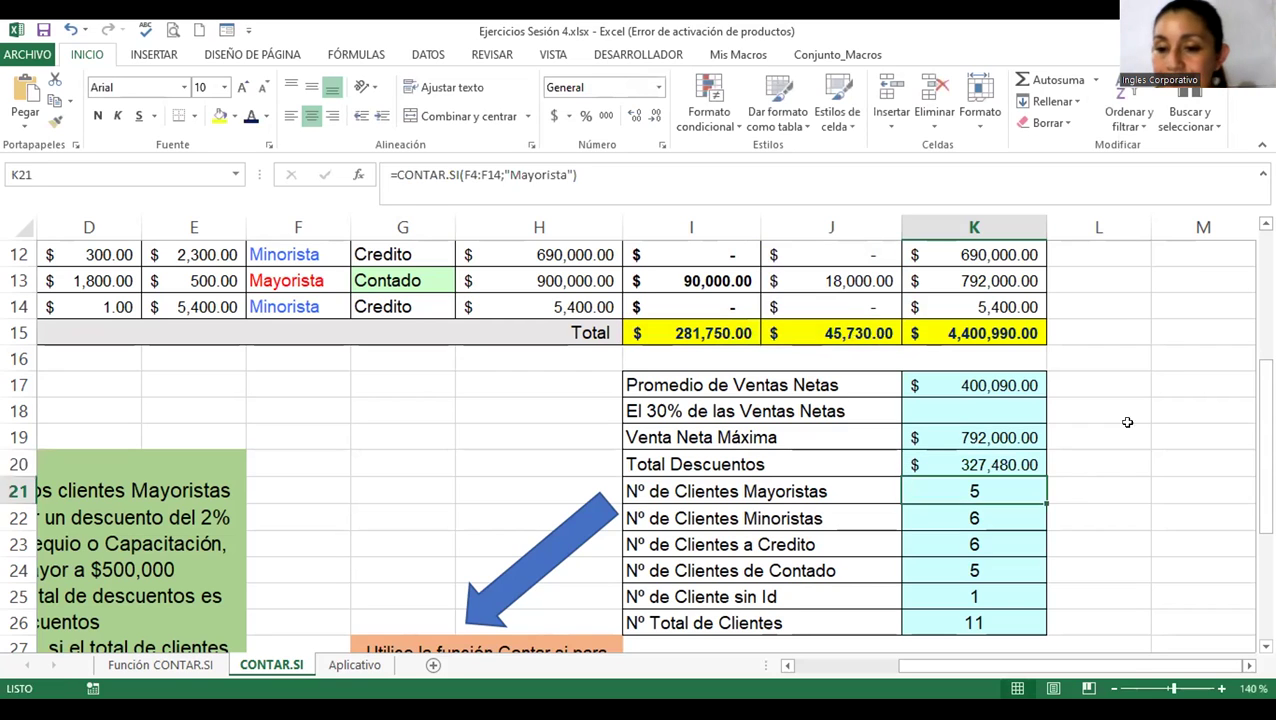
click(983, 407)
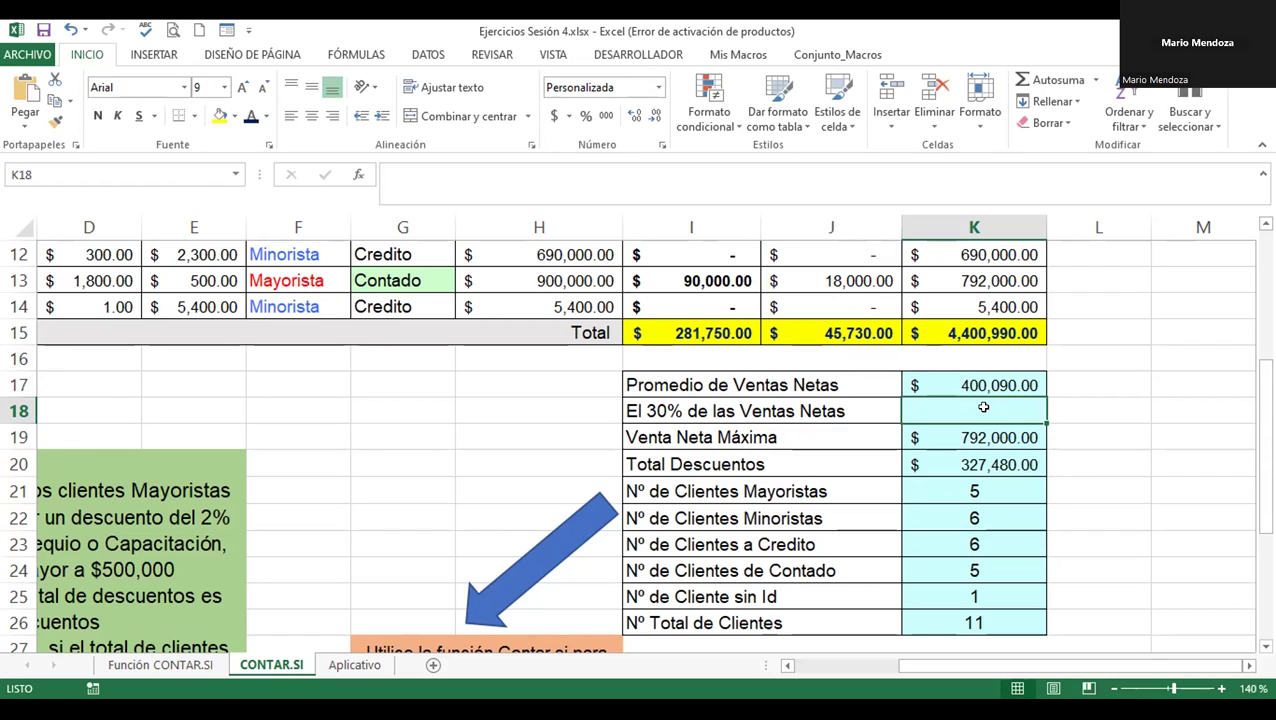
text(=)
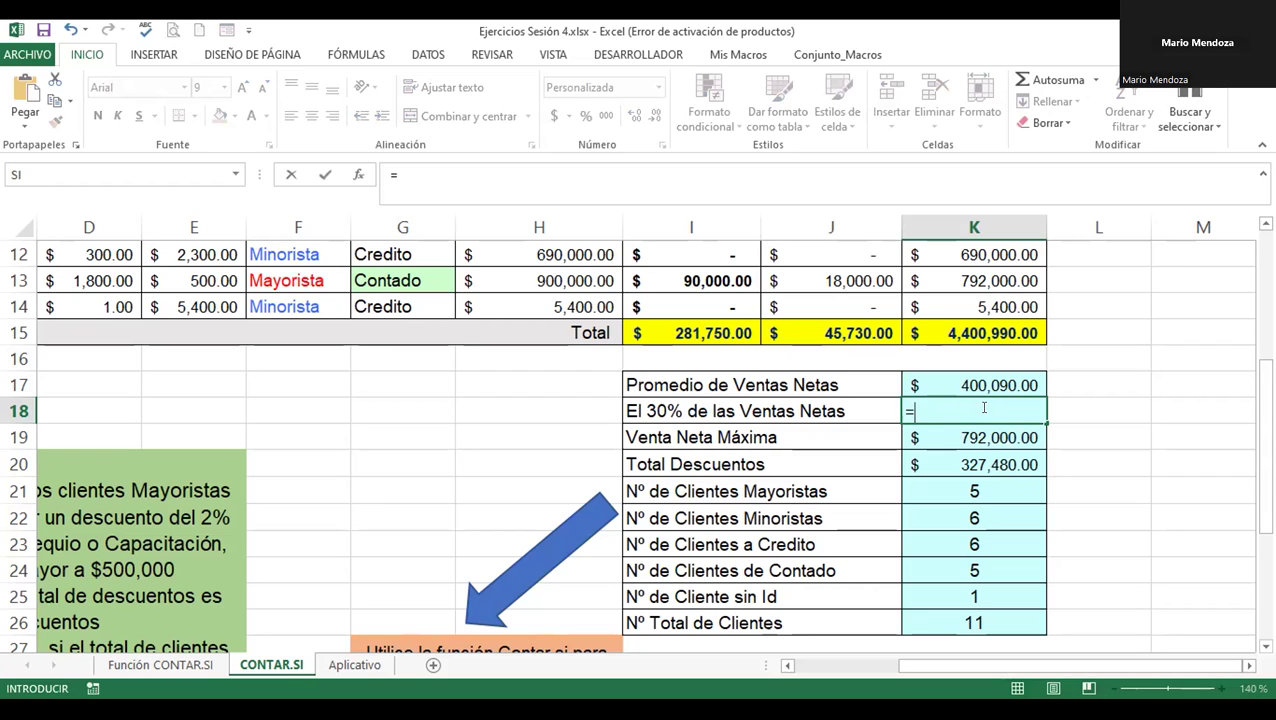
click(977, 332)
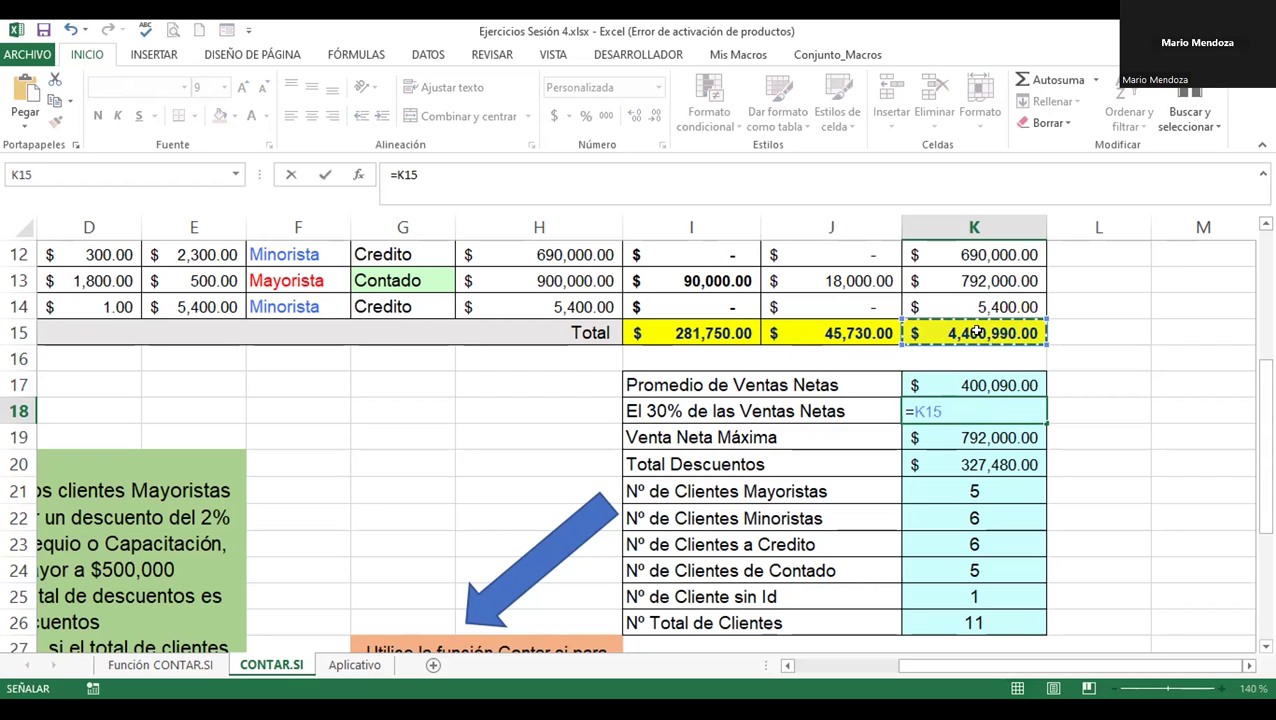
text(*30%)
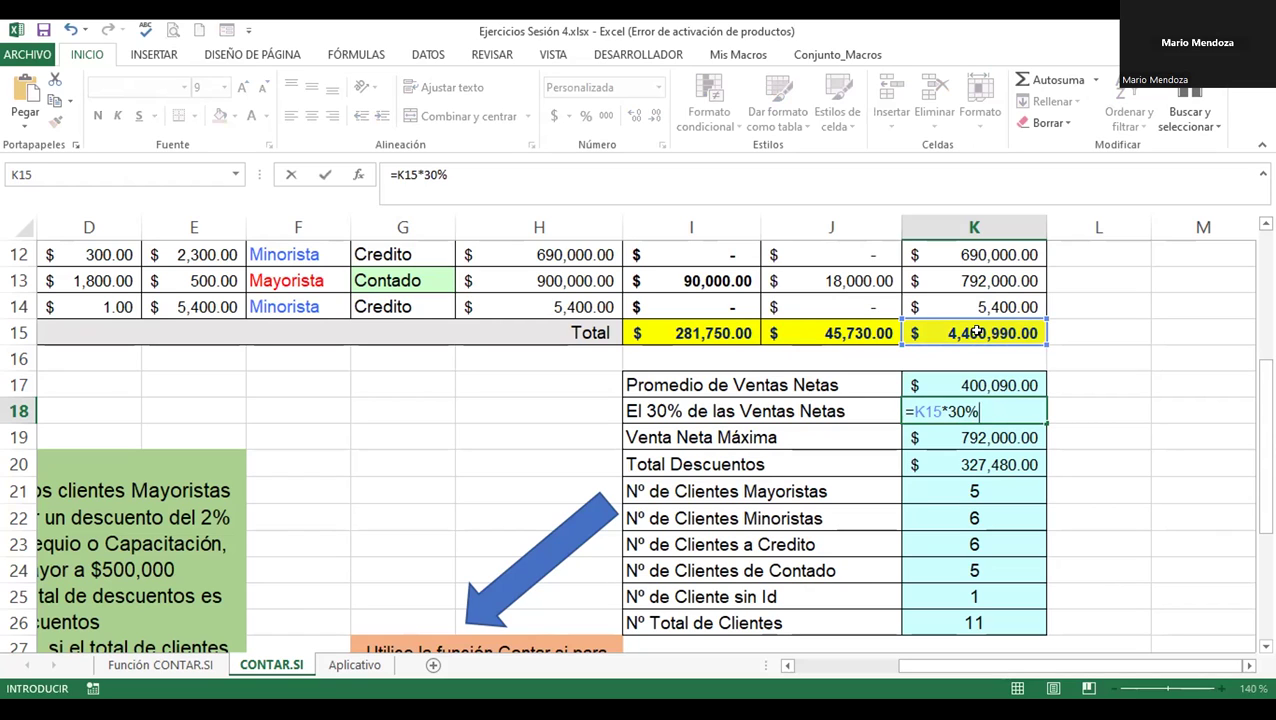
key(Return)
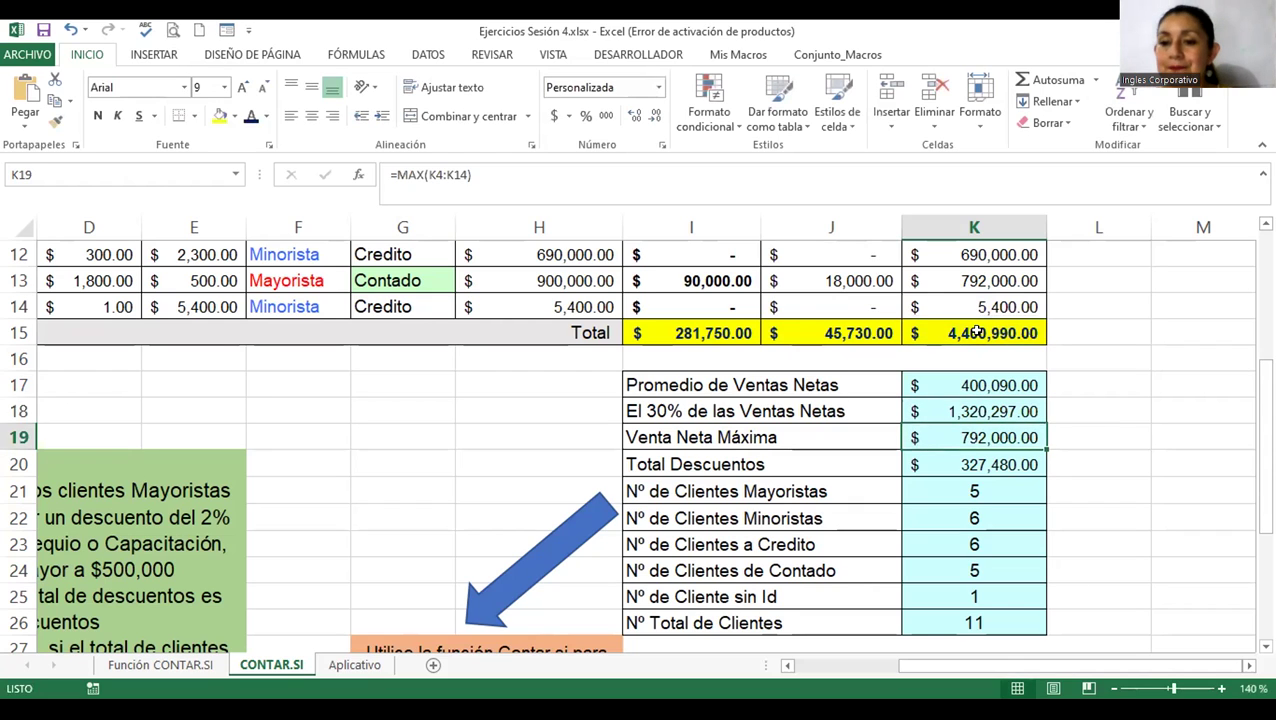
click(940, 405)
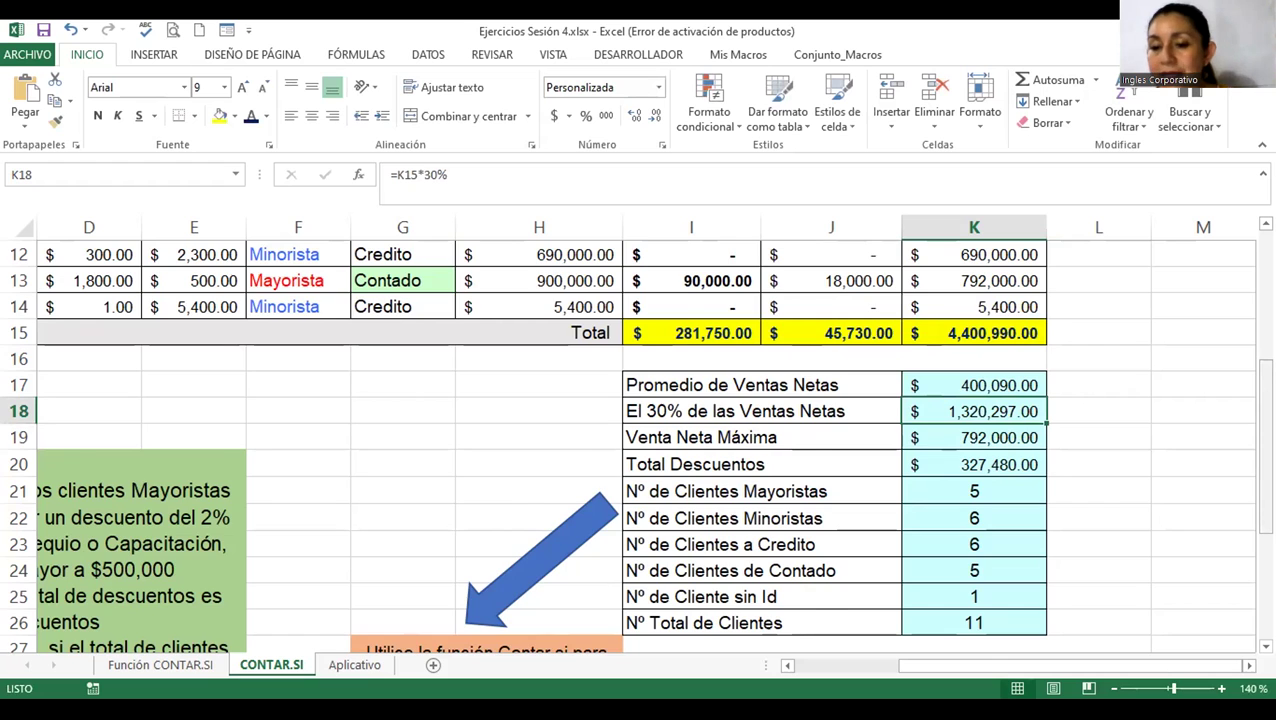
scroll(640, 440, down, 3)
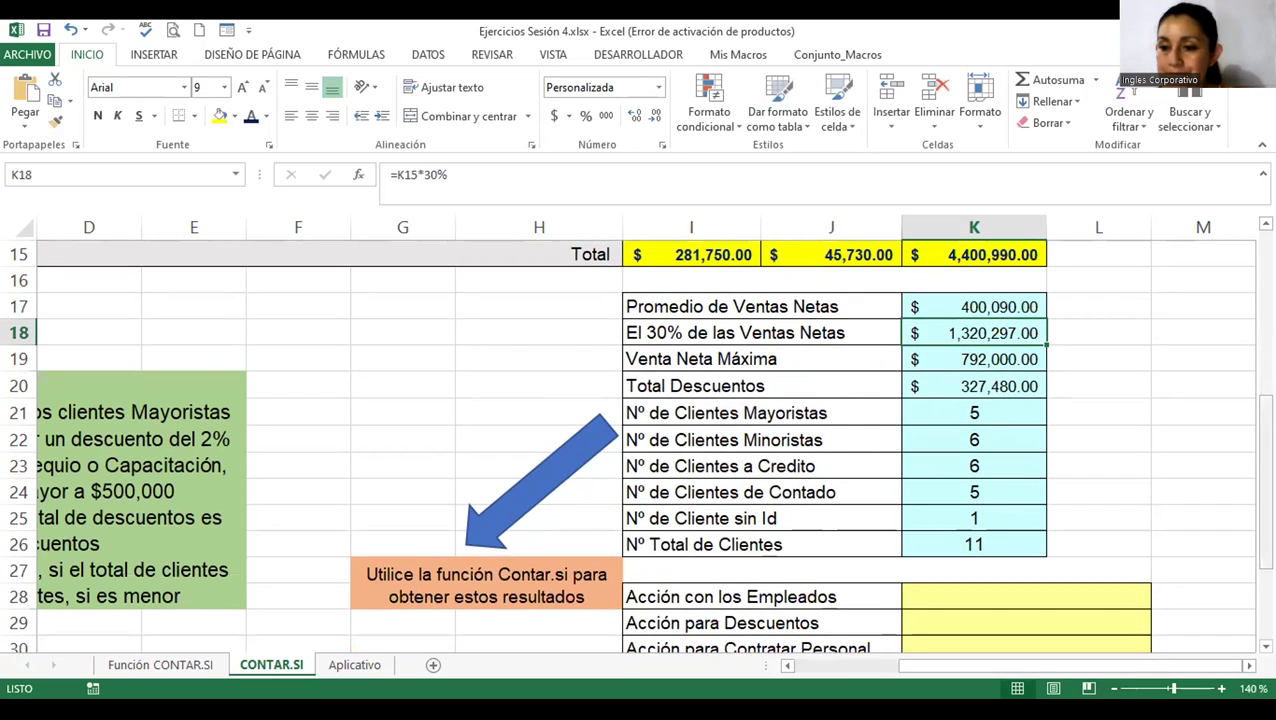
drag(1266, 480, 1266, 553)
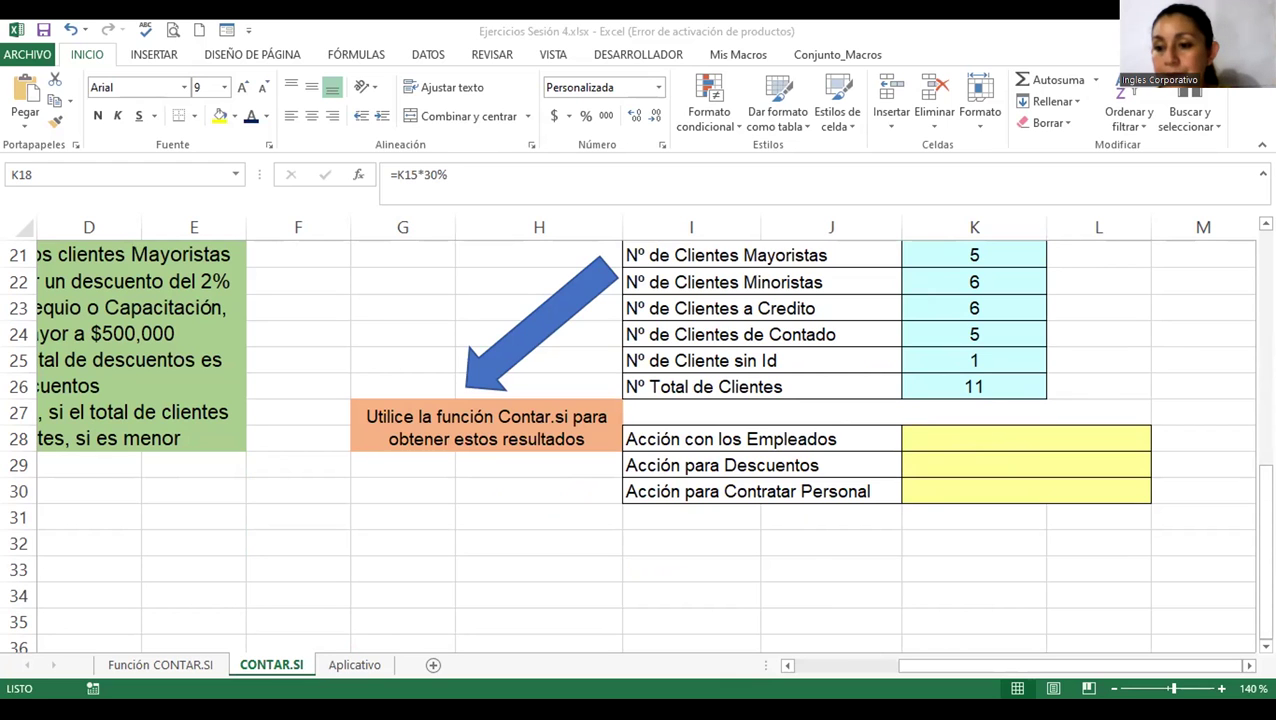
key(alt+Tab)
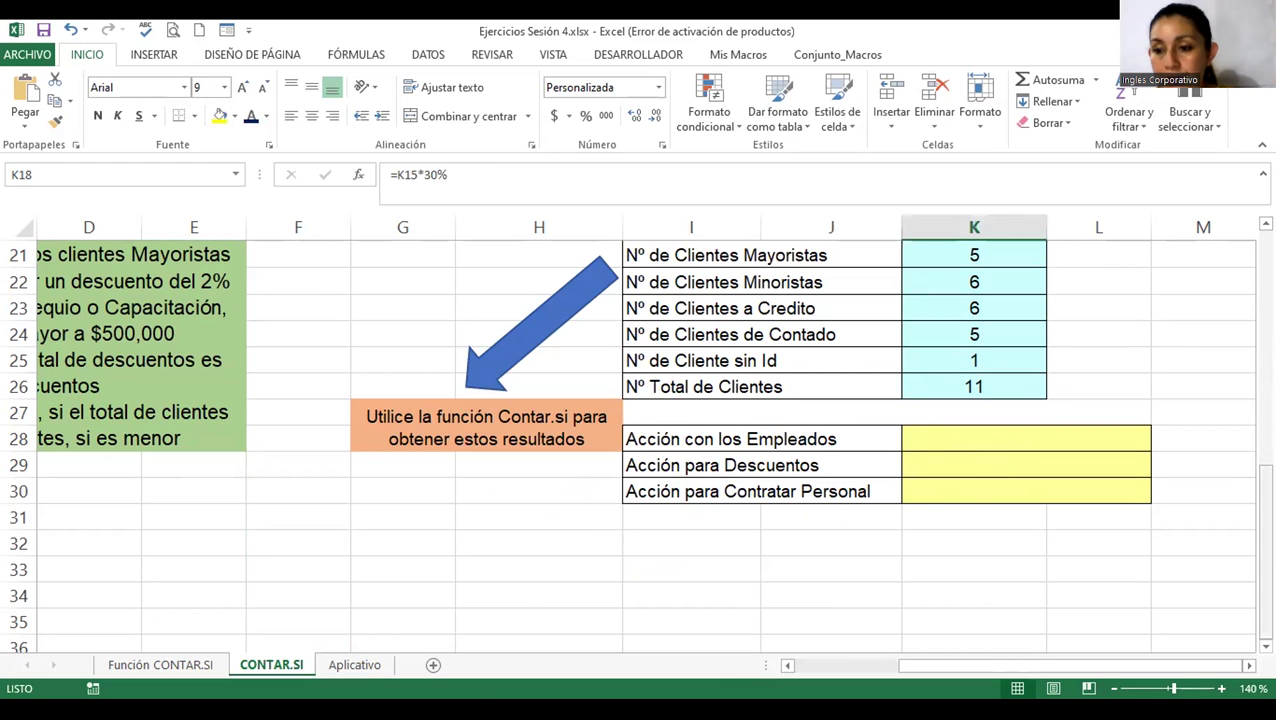
scroll(648, 432, up, 3)
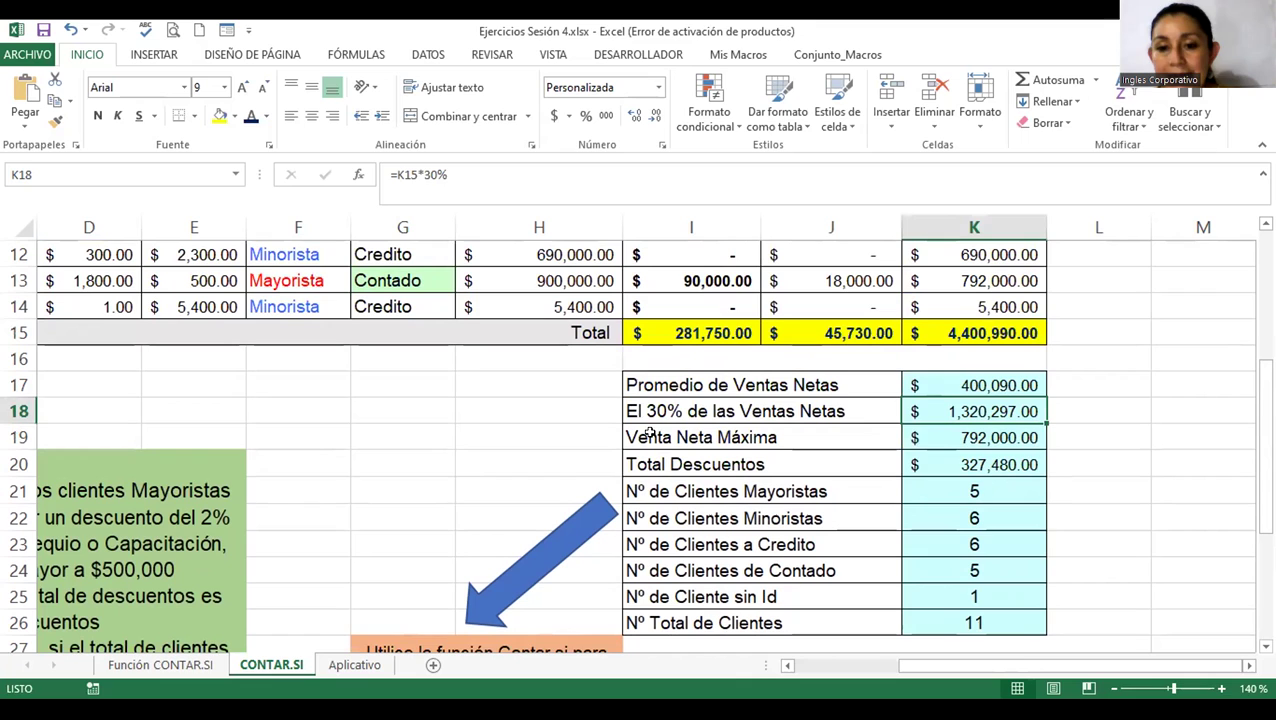
double_click(940, 437)
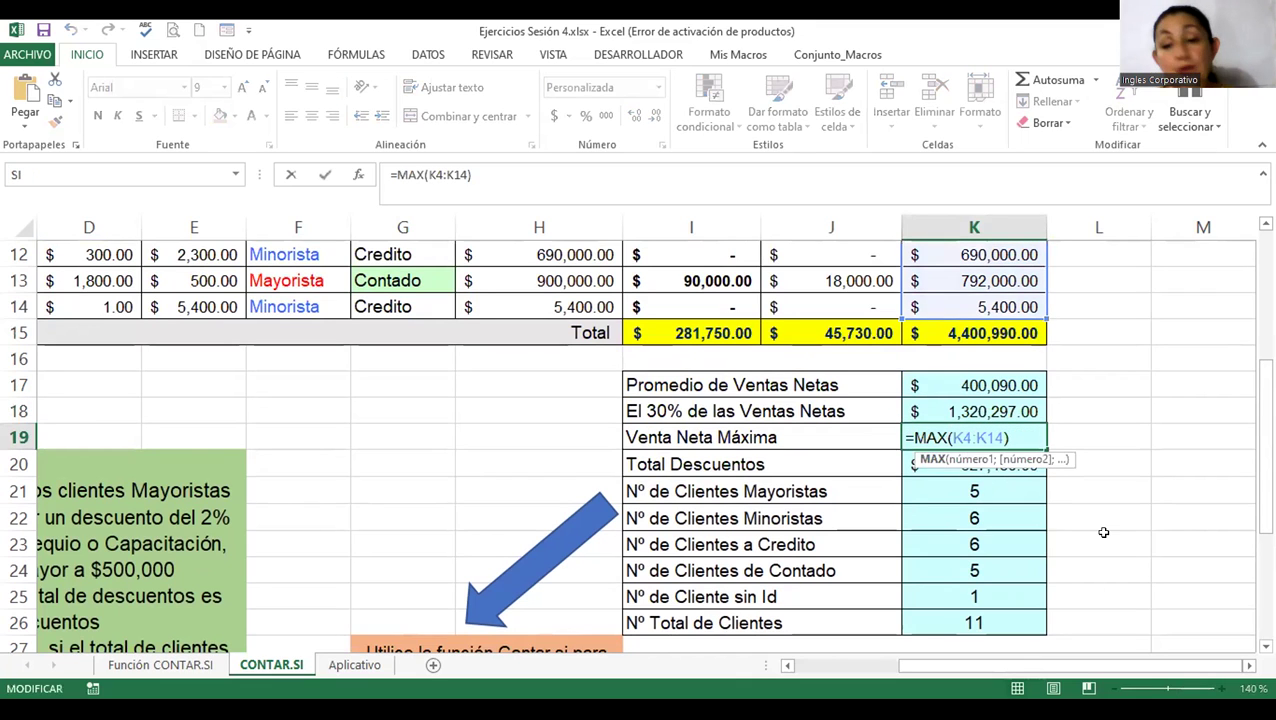
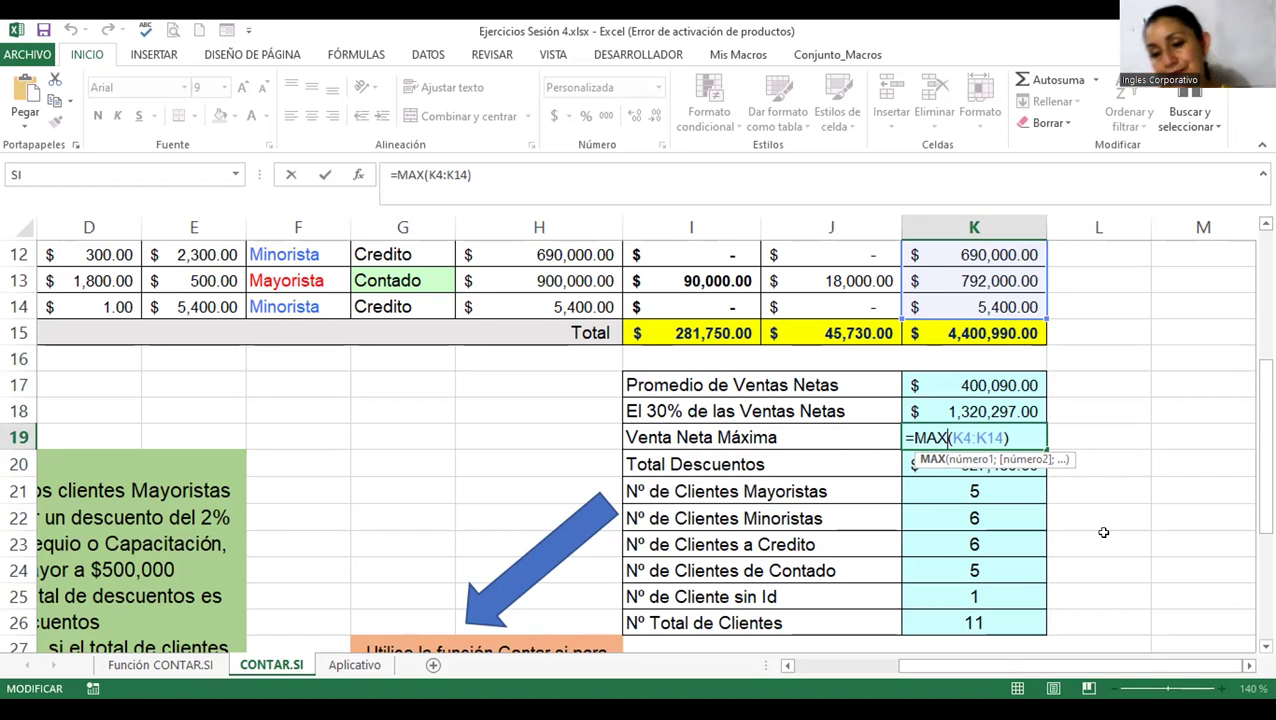
- Commit =MAX(K4:K14) in K19 ($792,000.00), then zoom out to 120% to show the action cells
click(1124, 488)
key(Return)
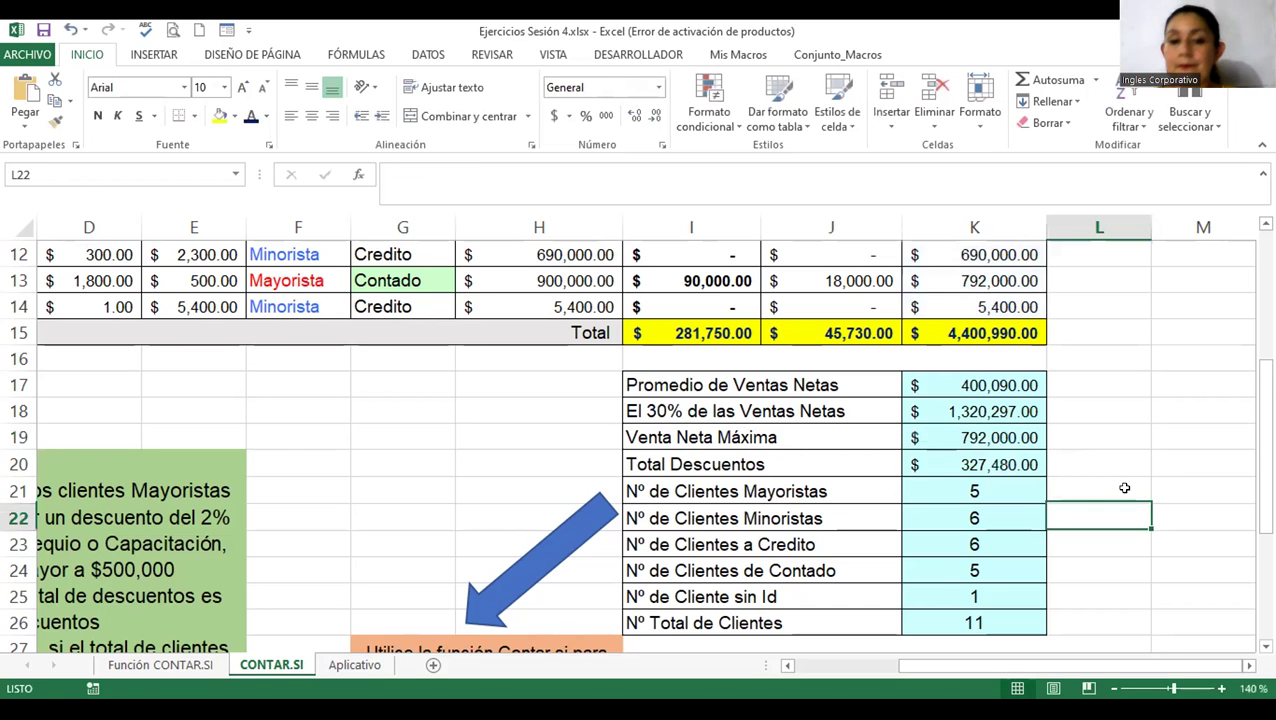
click(1112, 688)
click(1112, 688)
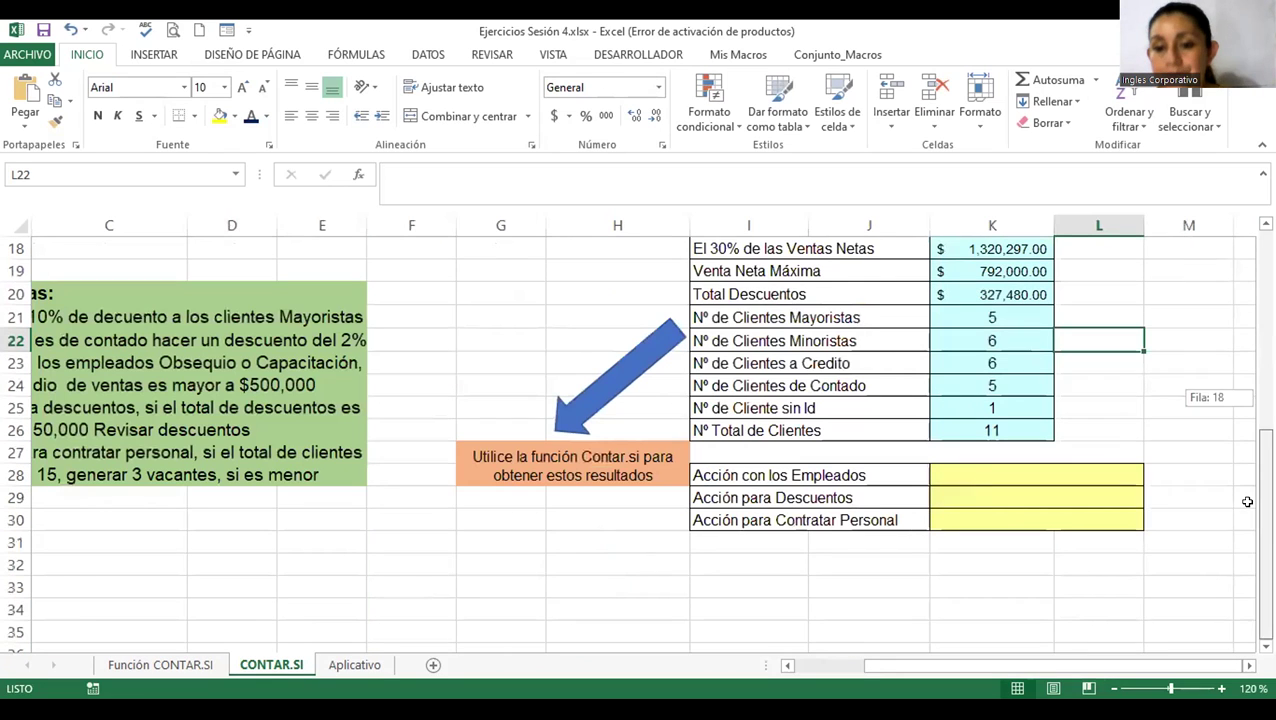
drag(1266, 420, 1266, 500)
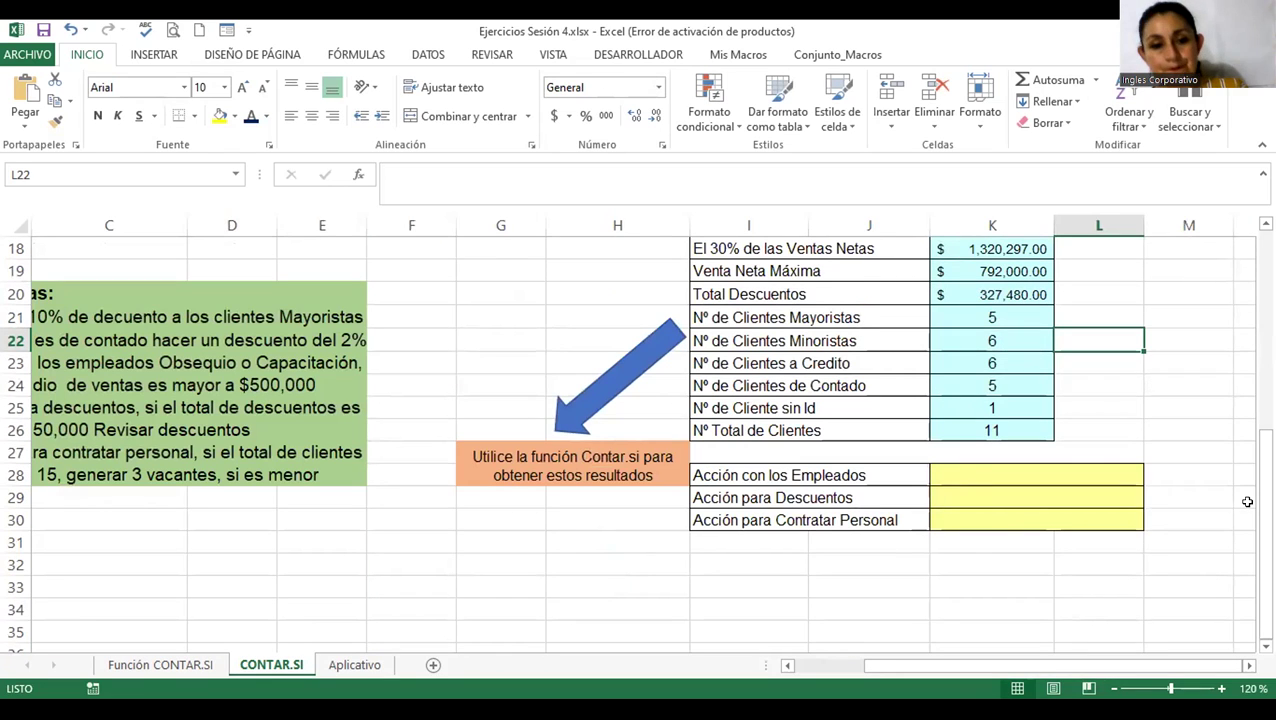
drag(1062, 668, 1000, 672)
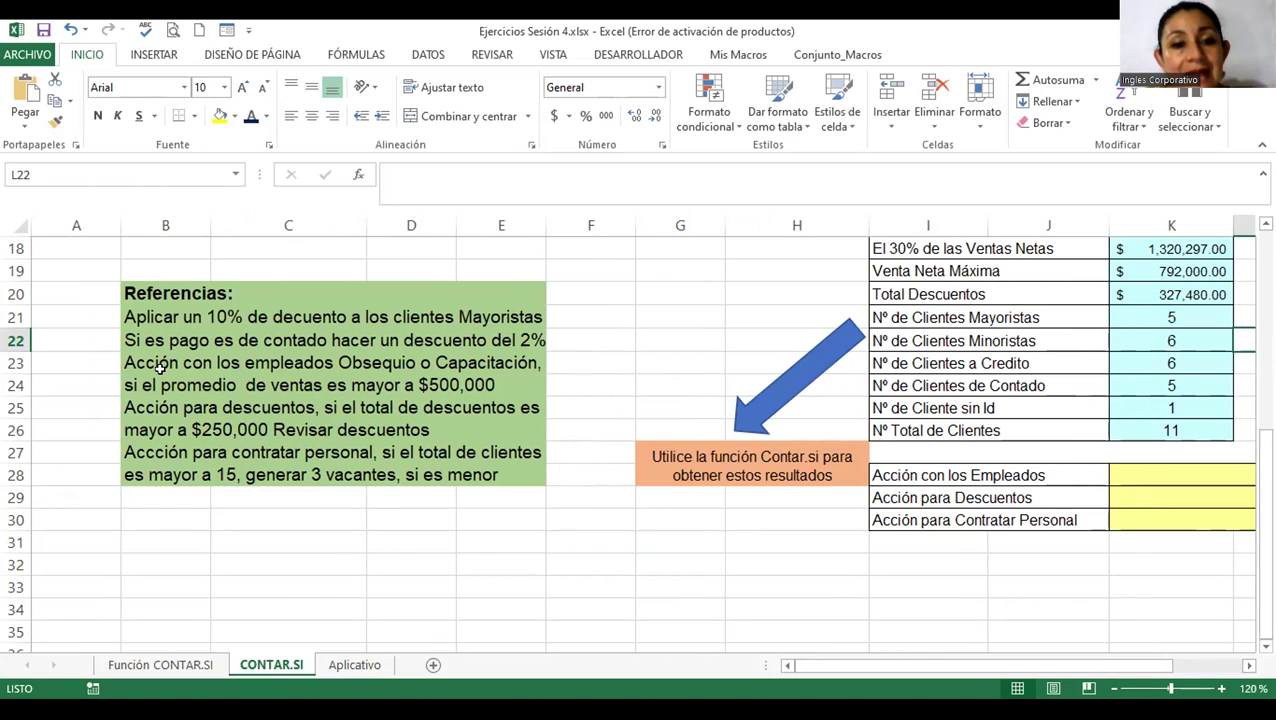
click(378, 361)
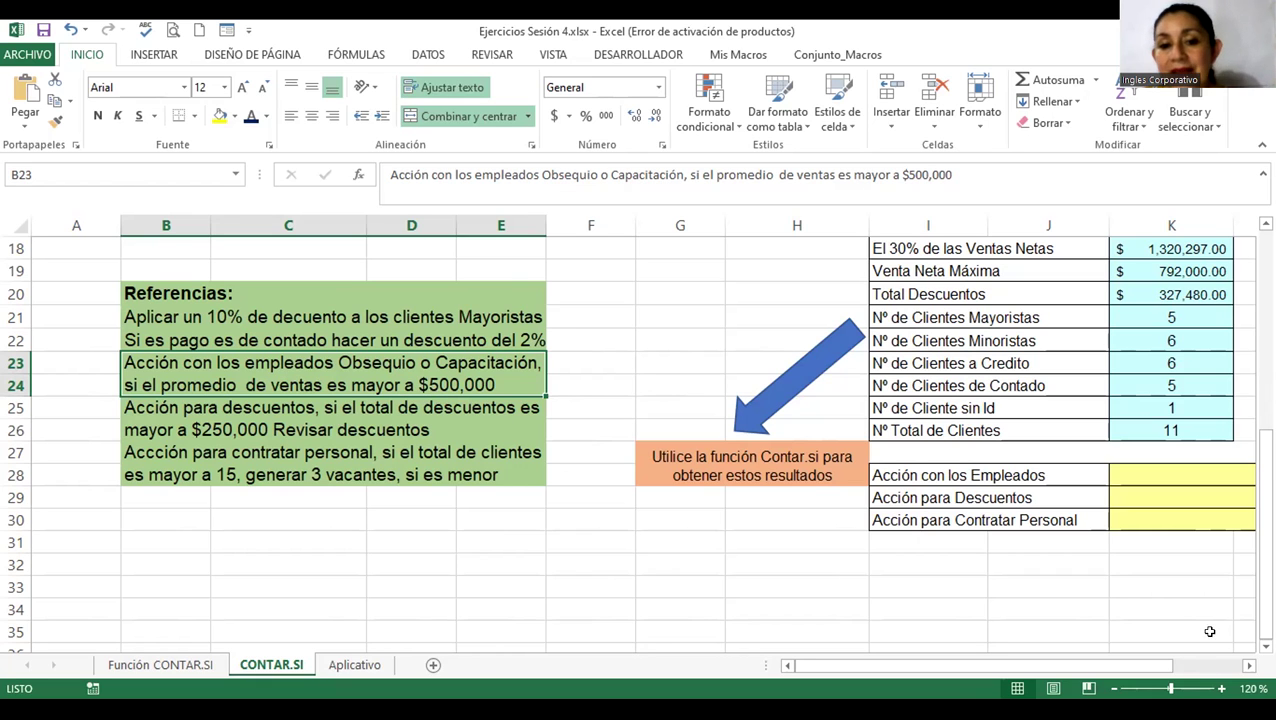
click(1248, 668)
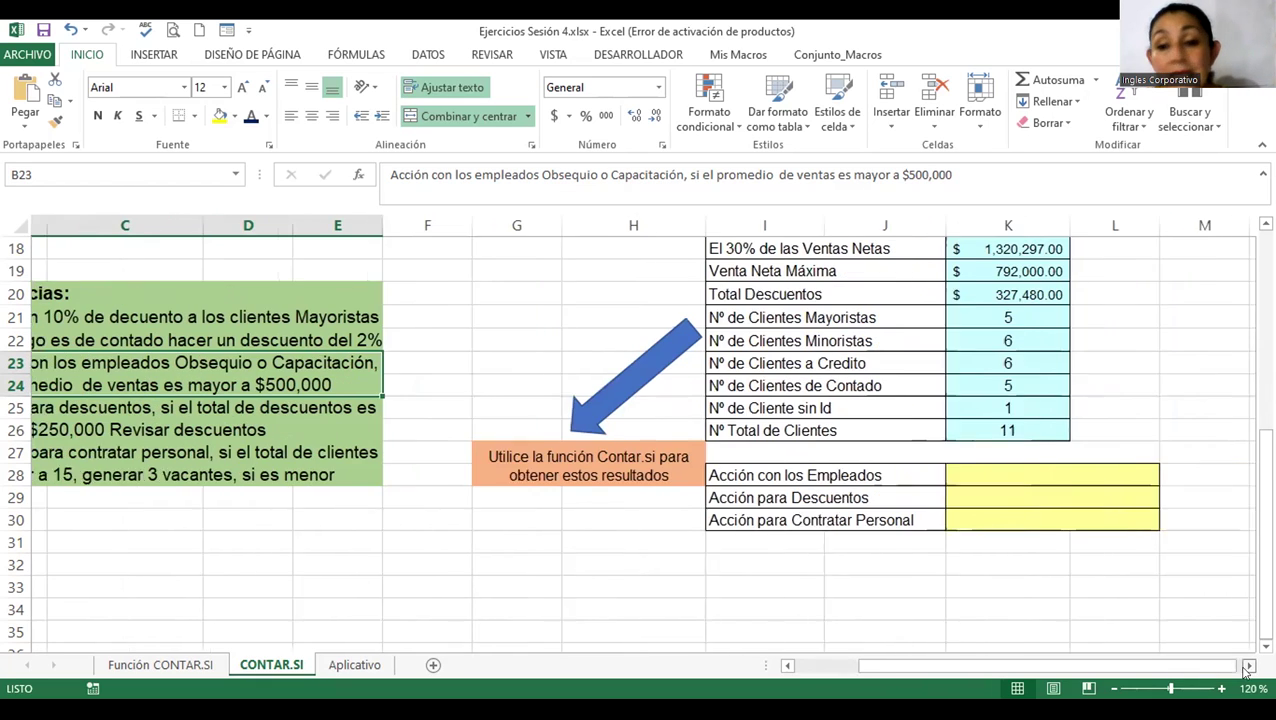
click(1248, 668)
drag(1265, 580, 1265, 506)
click(1020, 358)
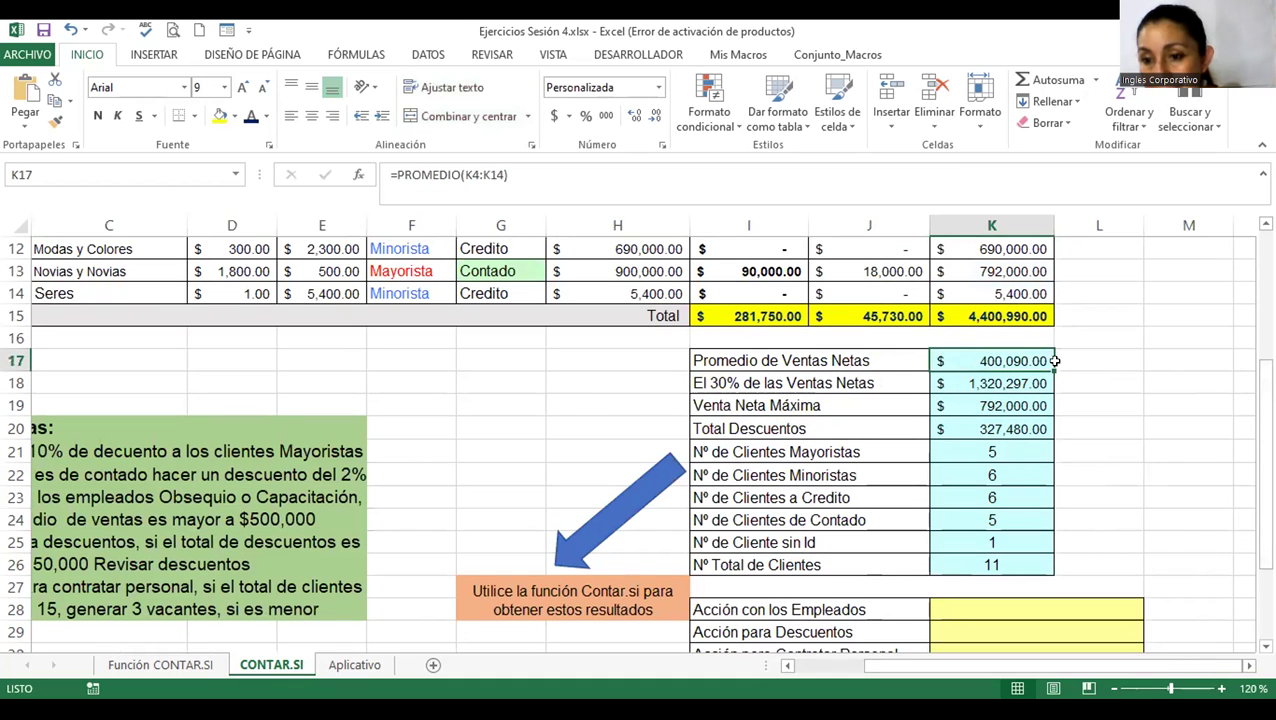
scroll(1250, 450, down, 1)
- In K28, type =si(K17>500000;"Obsequio";"Capacitación") with the average net sales K17 as the condition
scroll(1250, 450, down, 1)
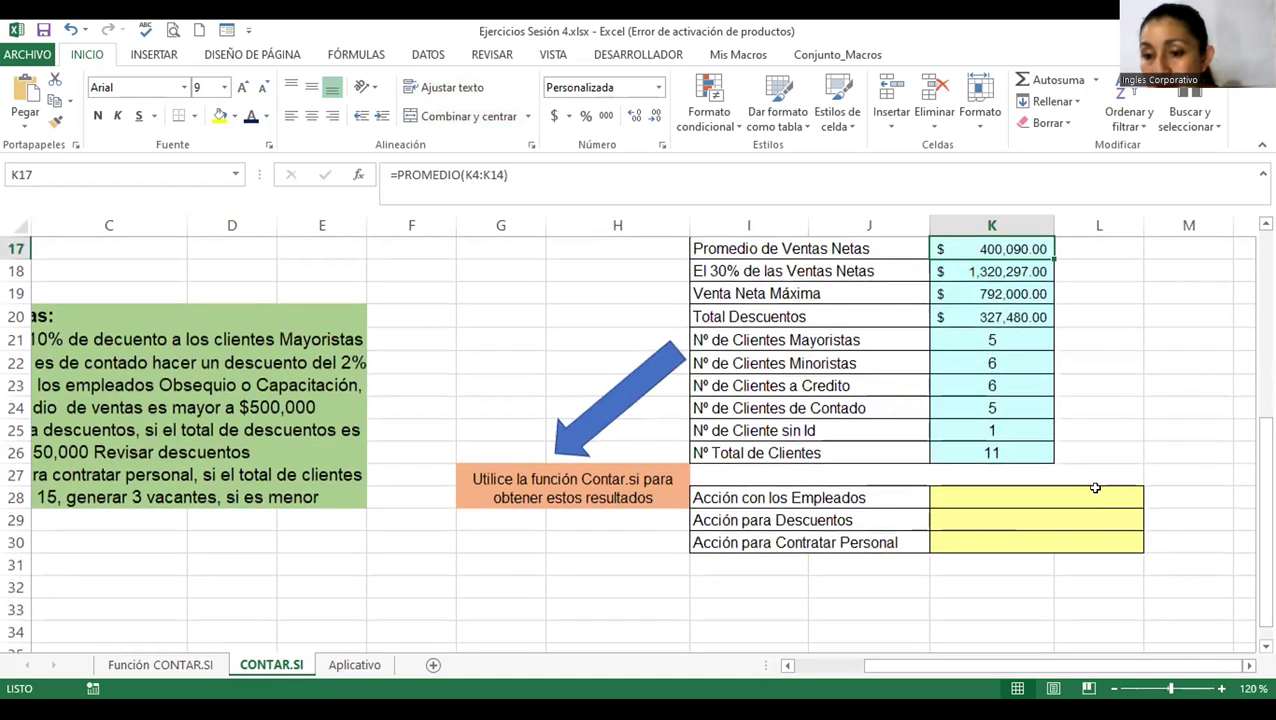
click(1098, 495)
text(=s)
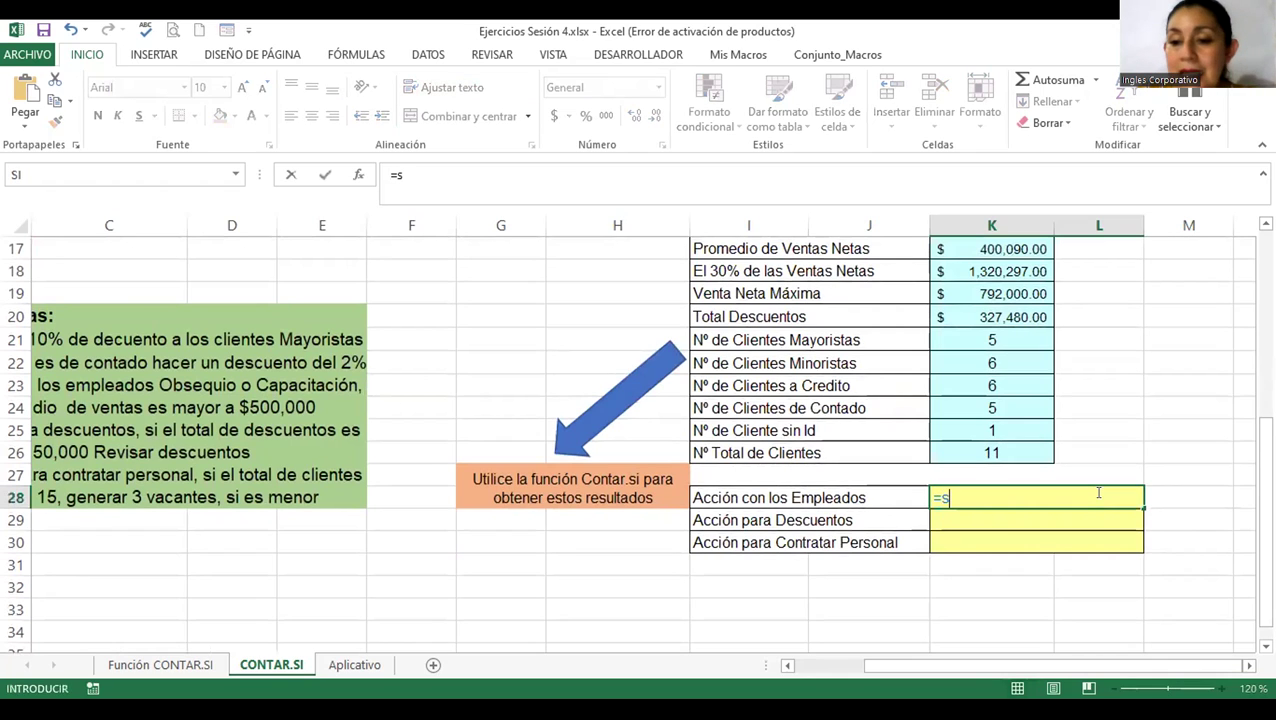
text(i()
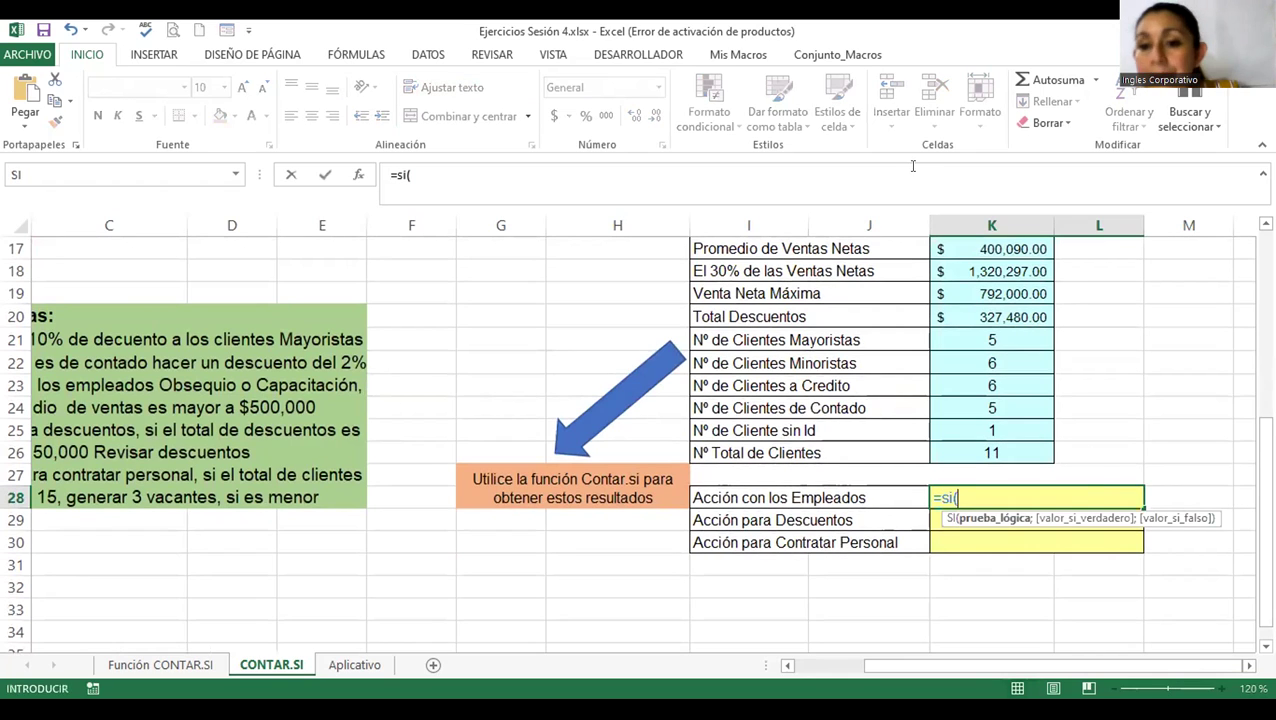
click(1007, 249)
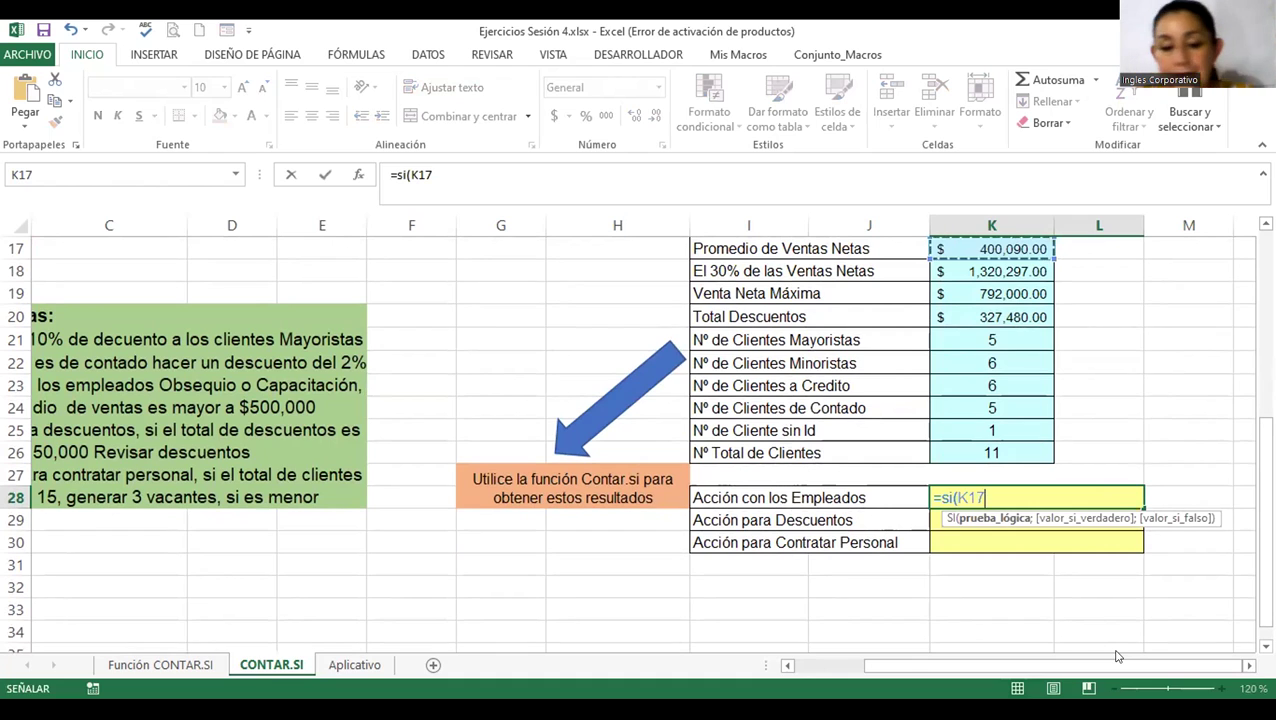
text(>)
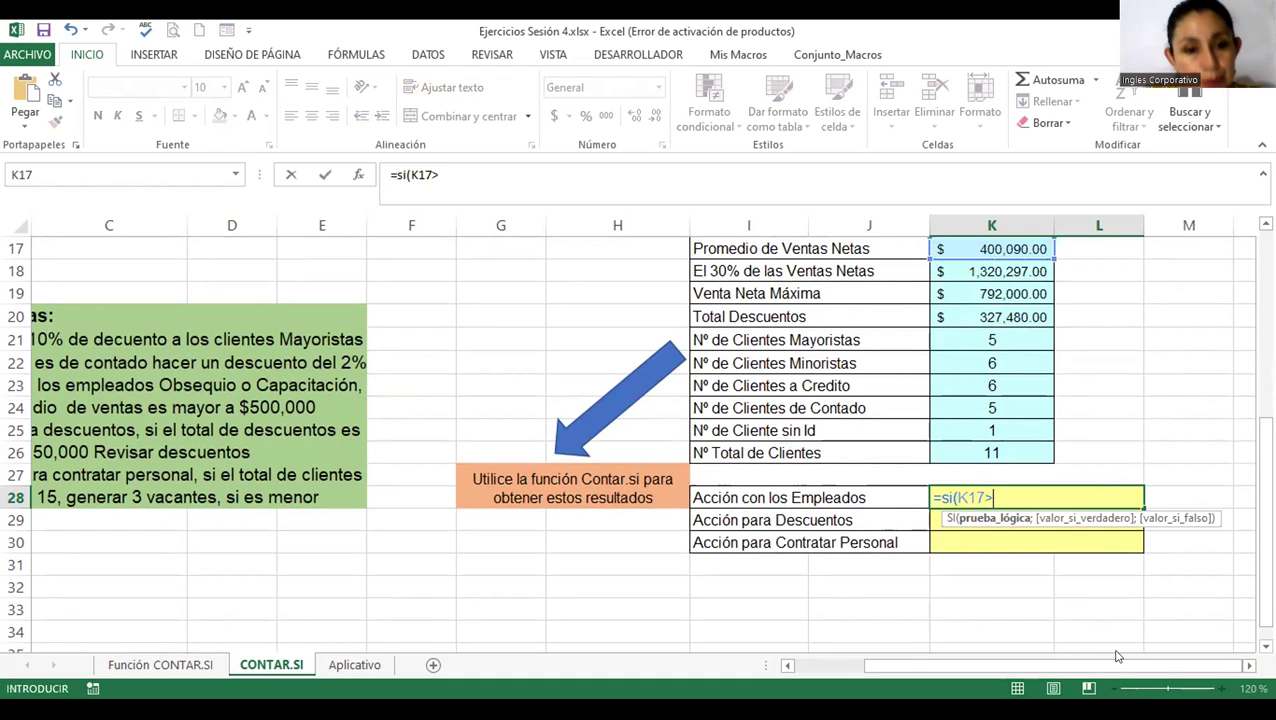
mouse_move(1069, 673)
mouse_down()
mouse_move(1019, 673)
mouse_move(1088, 677)
mouse_up()
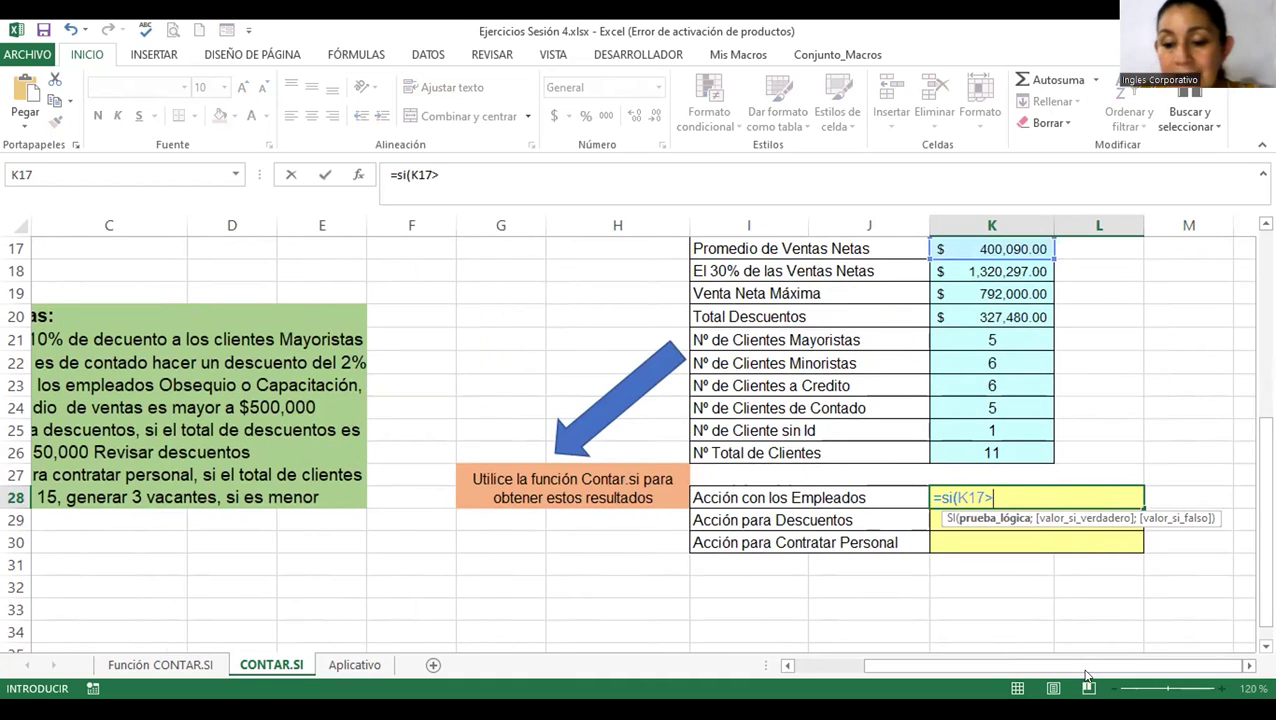
text(5000)
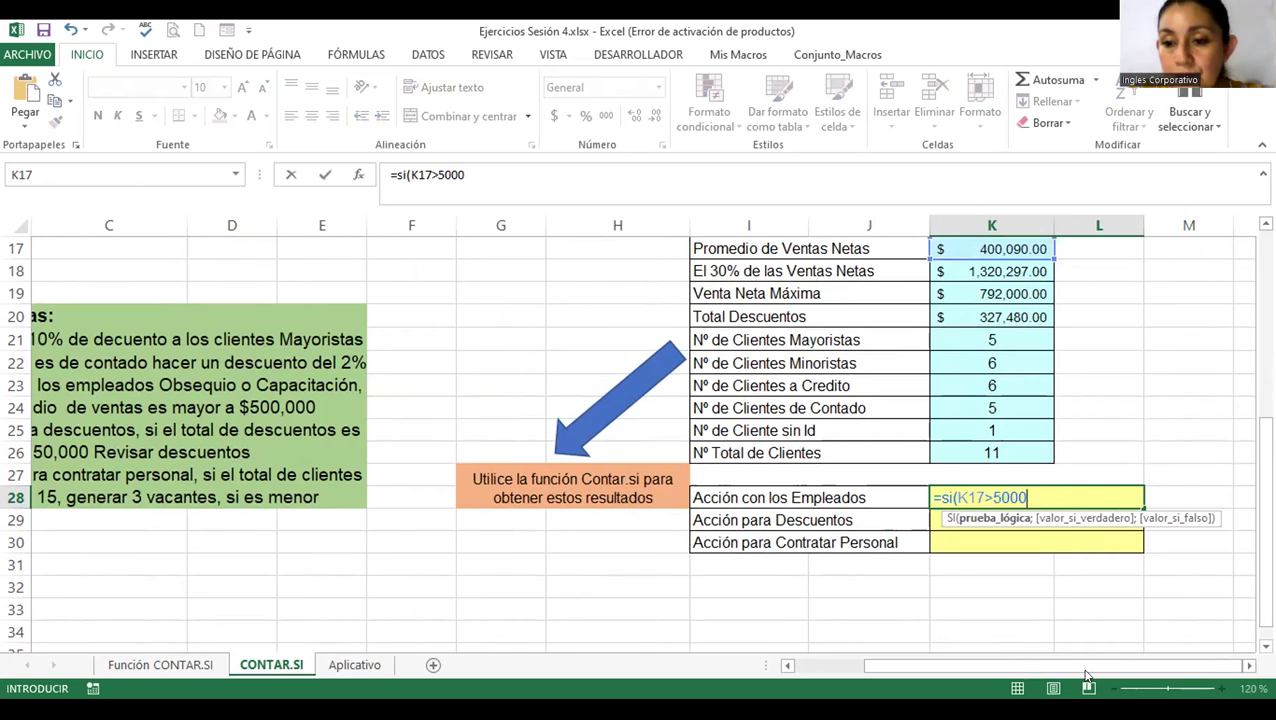
key(BackSpace)
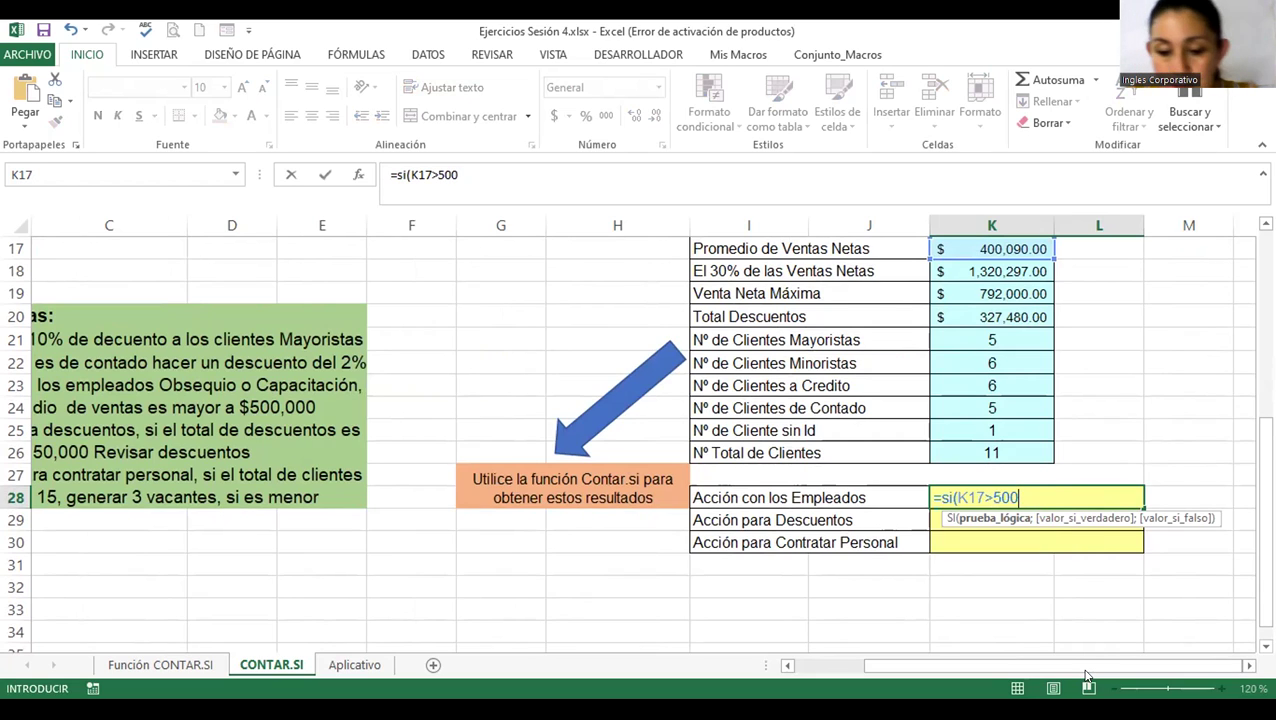
text(000)
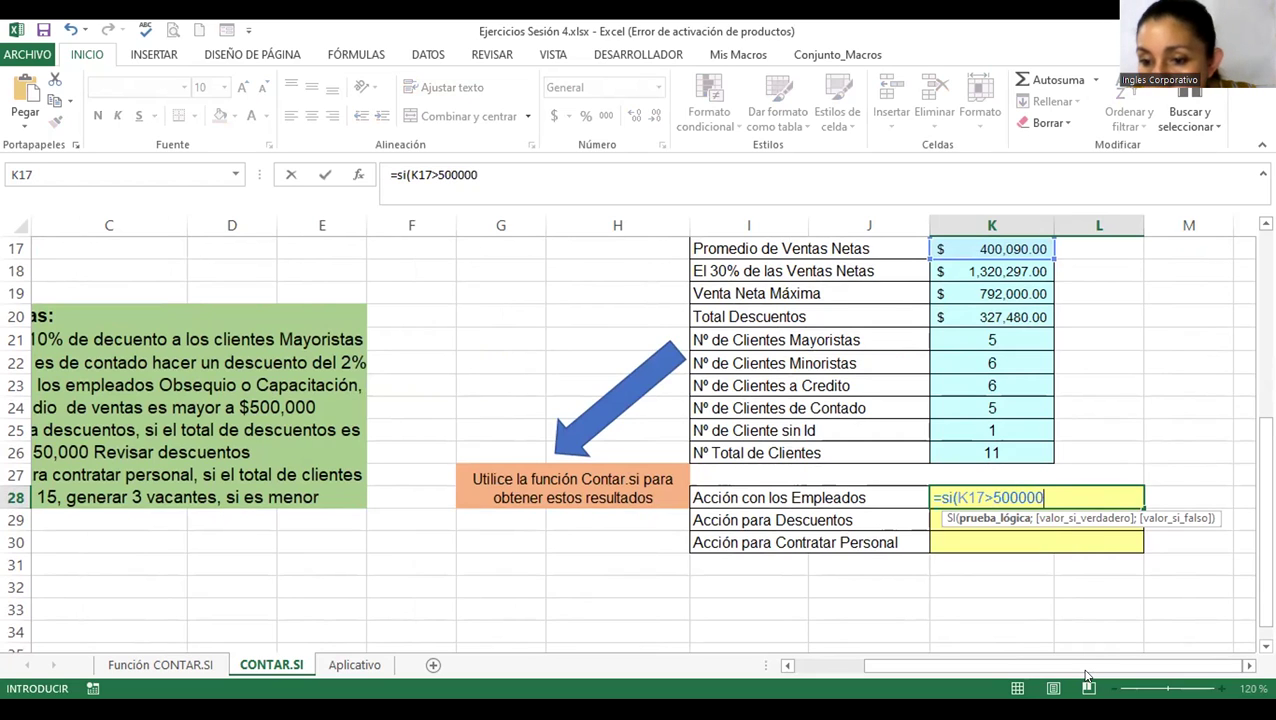
text(;)
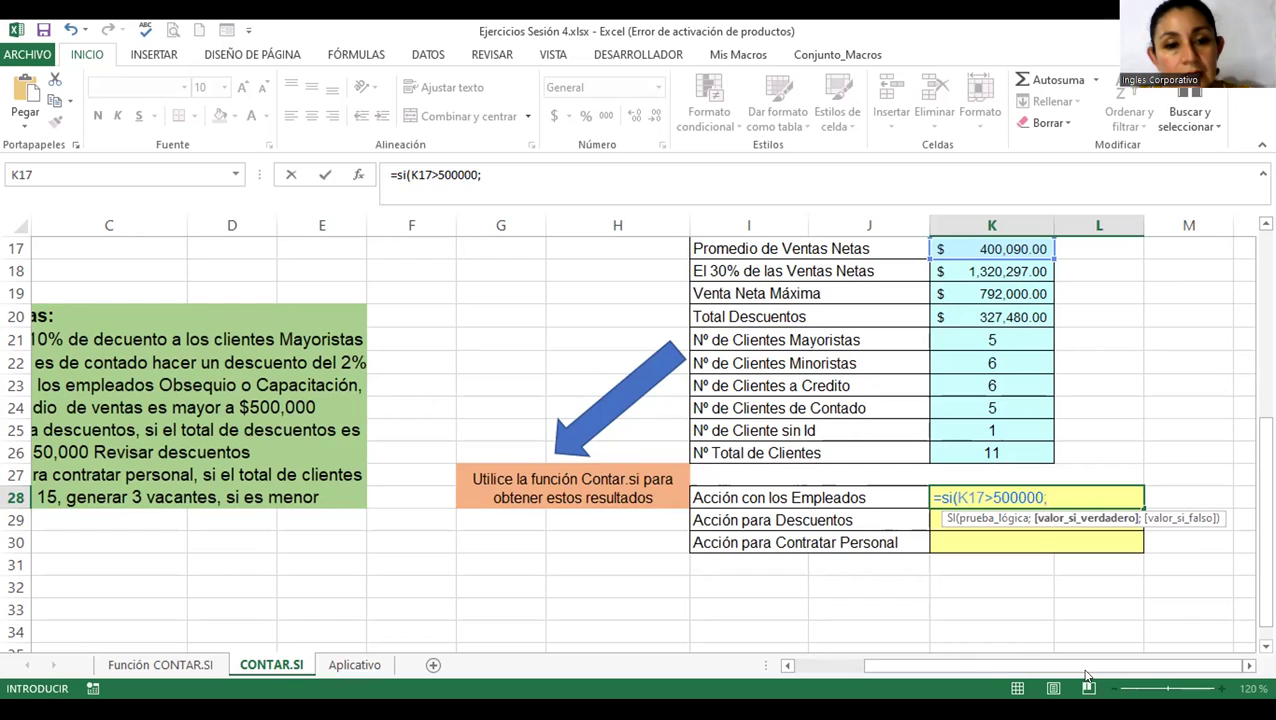
text("Obsequio")
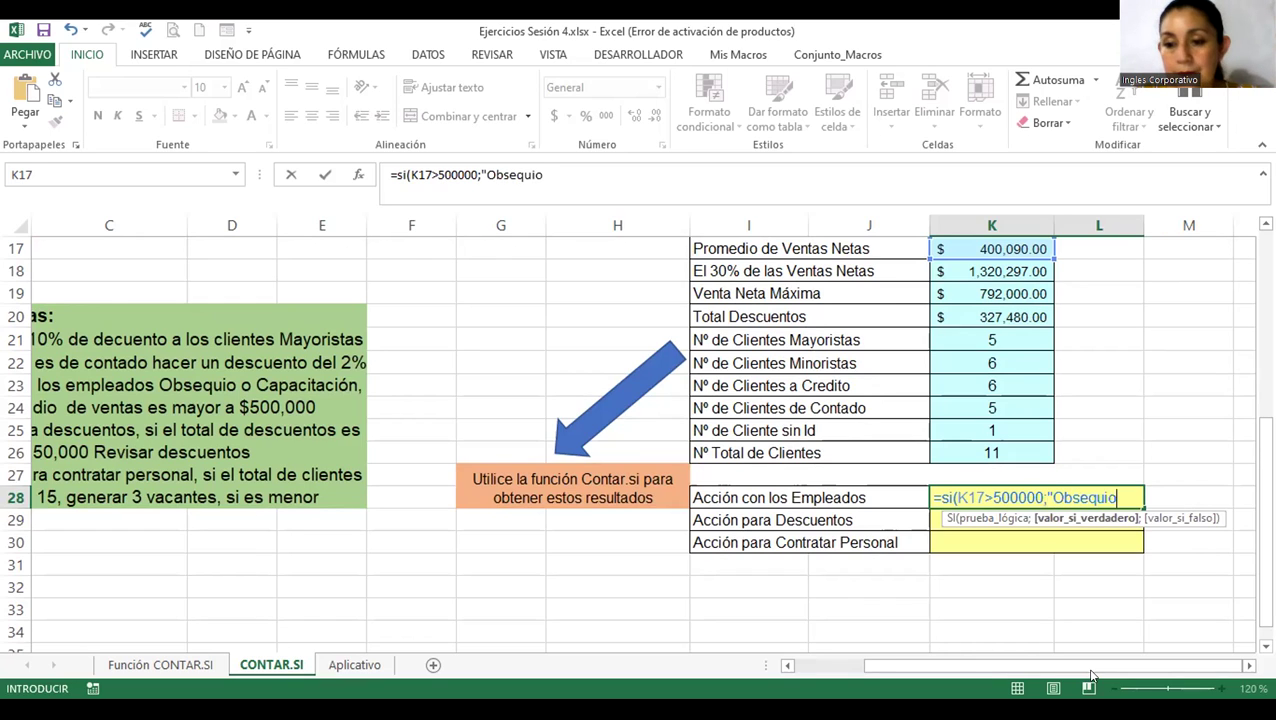
text(;"Capacitaci)
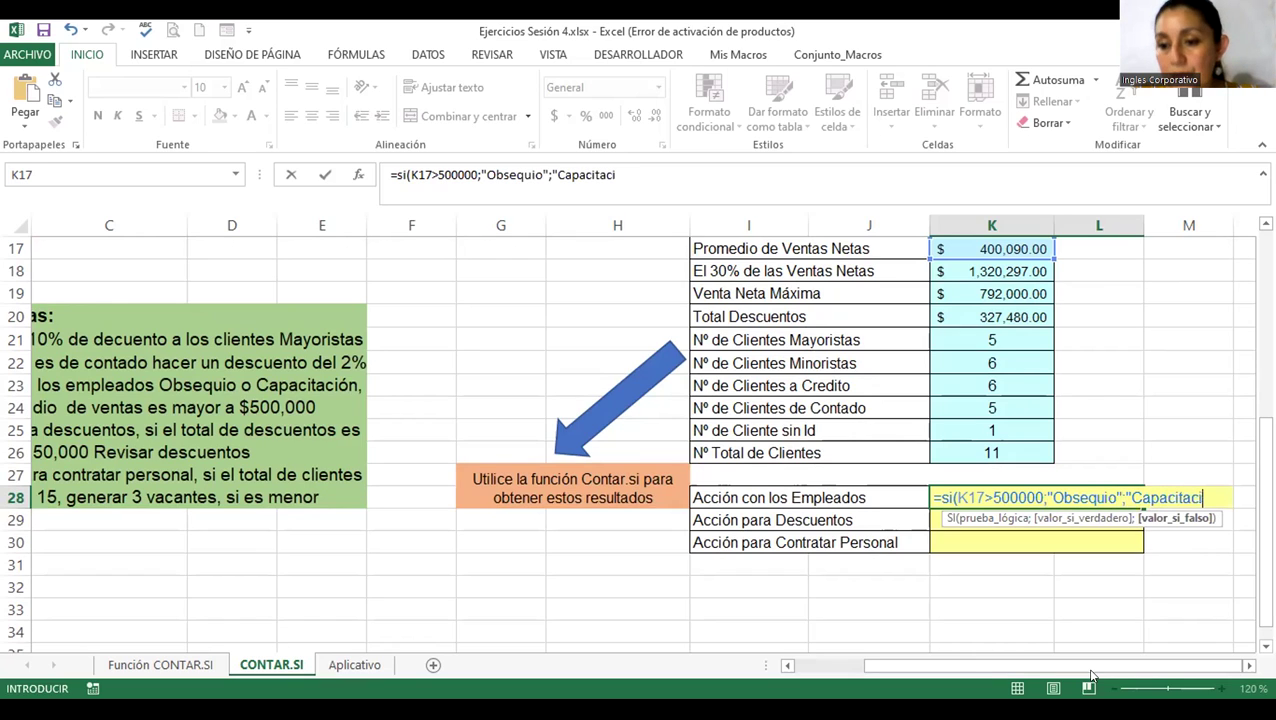
text(ón")
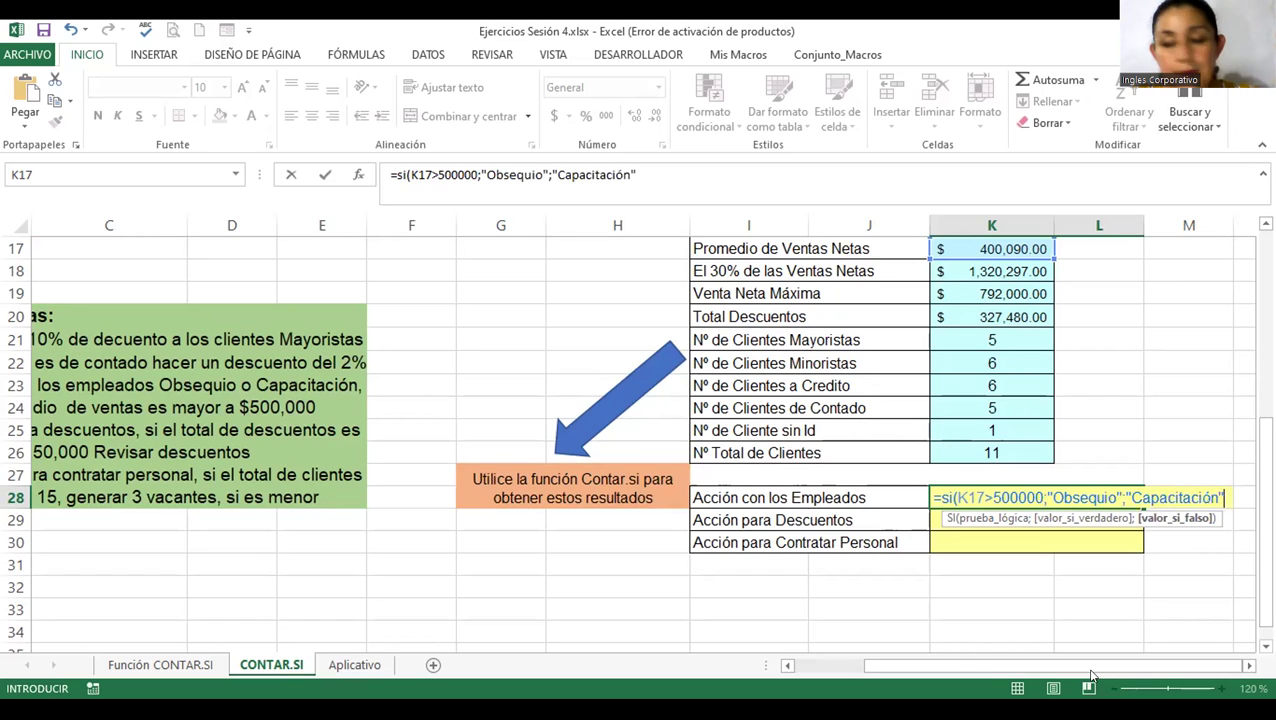
text())
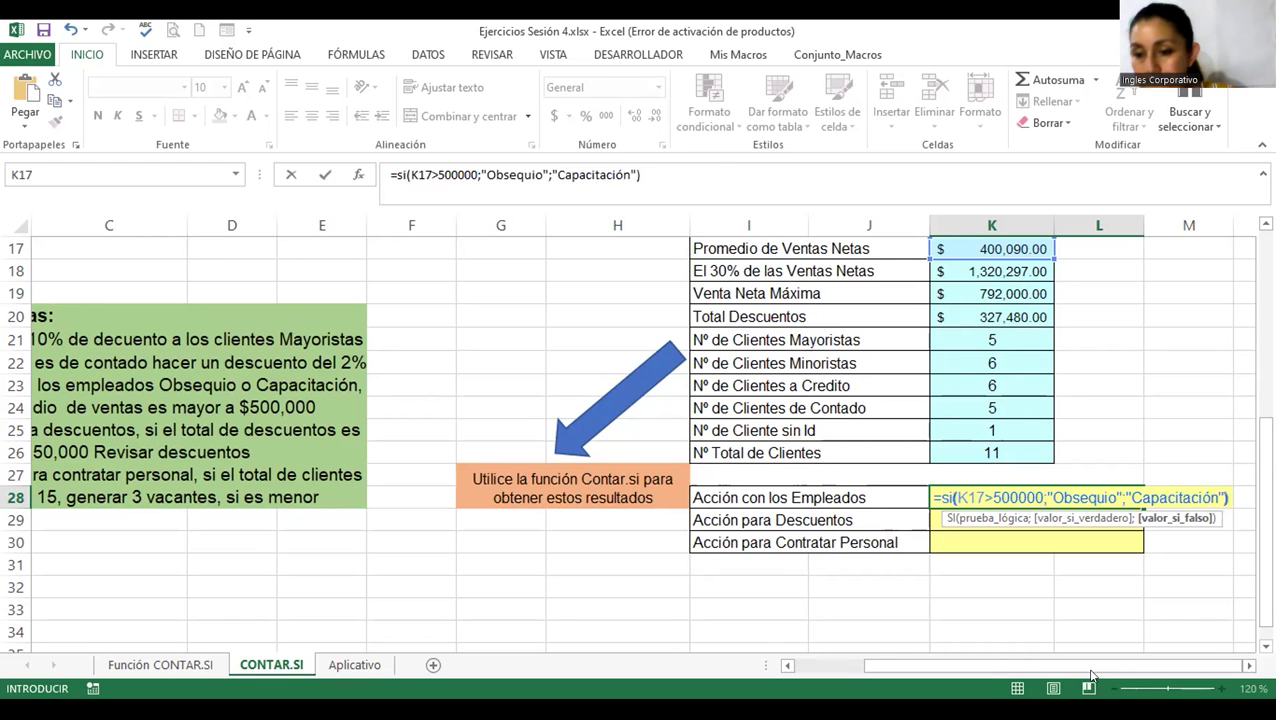
click(1247, 666)
click(1247, 666)
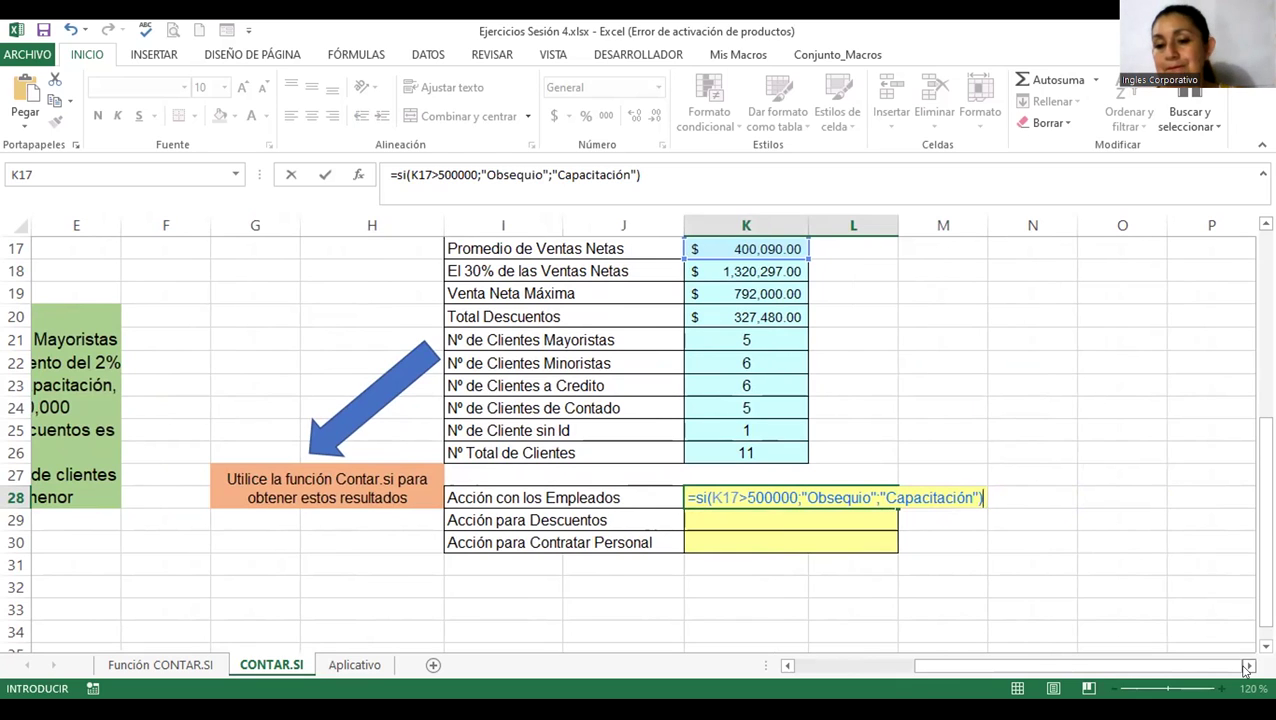
- Commit the K28 formula and format the Capacitación result bold at font size 11
key(Return)
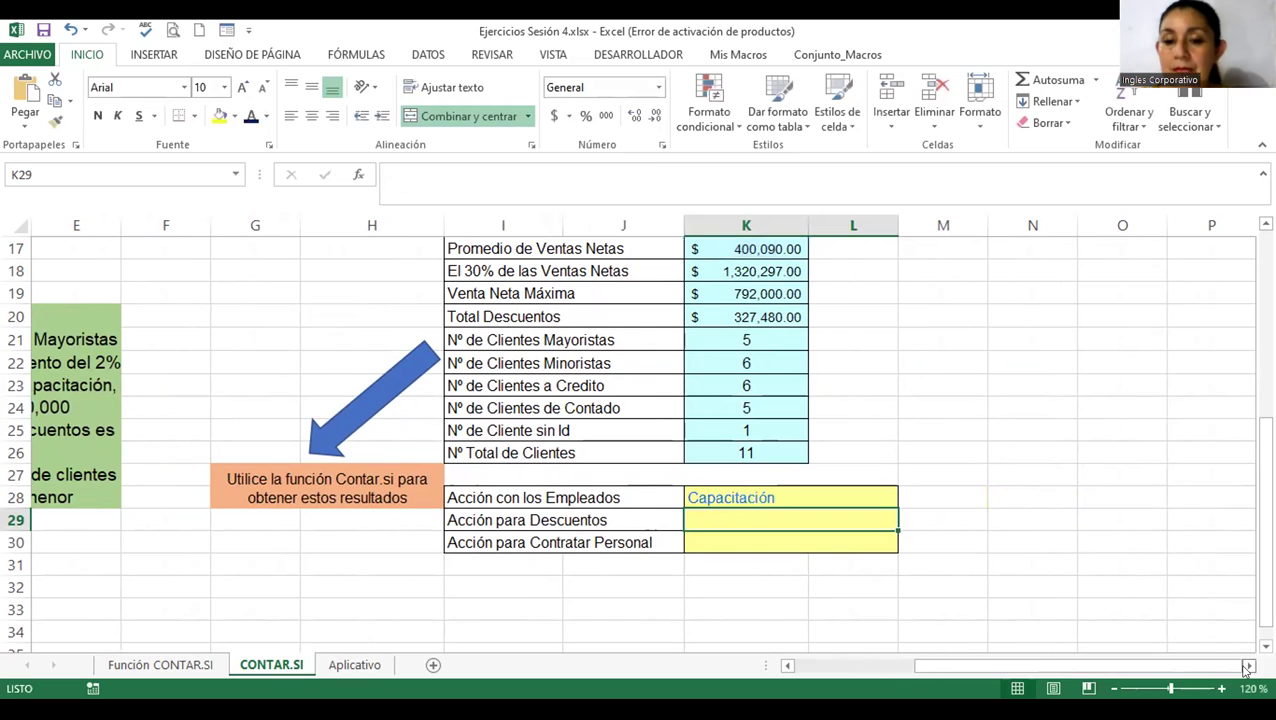
click(741, 491)
click(98, 116)
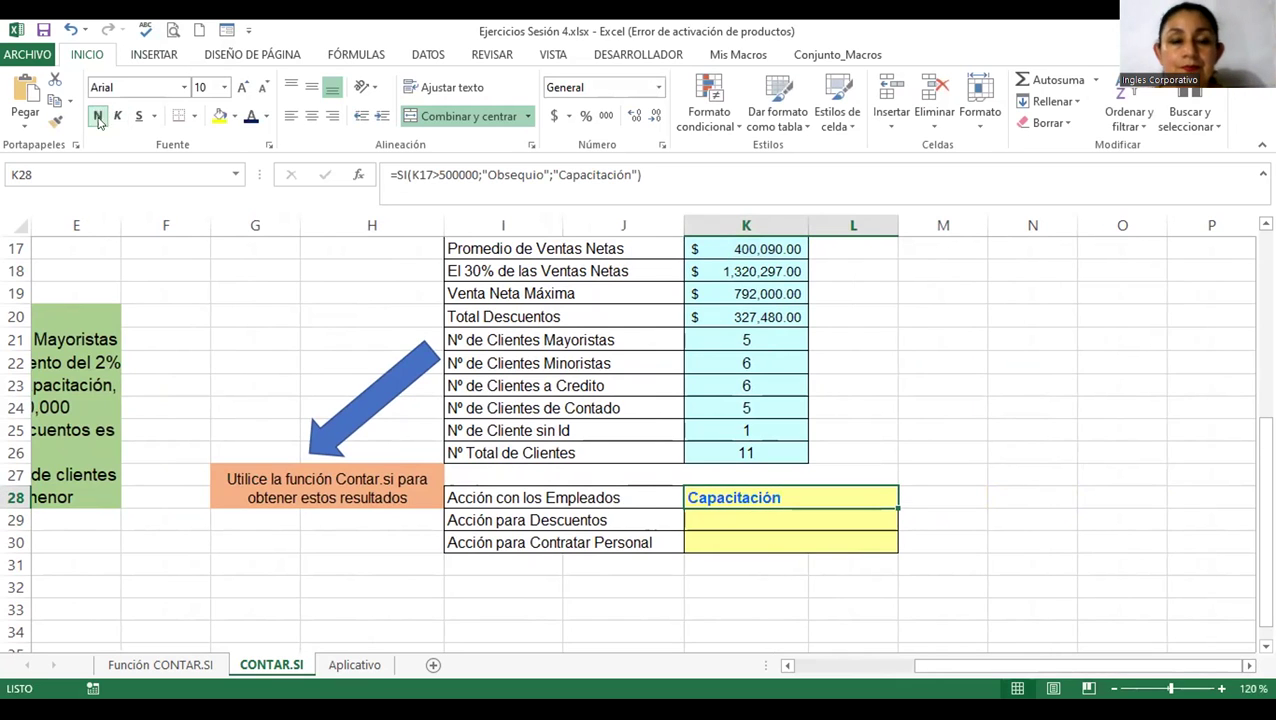
click(243, 90)
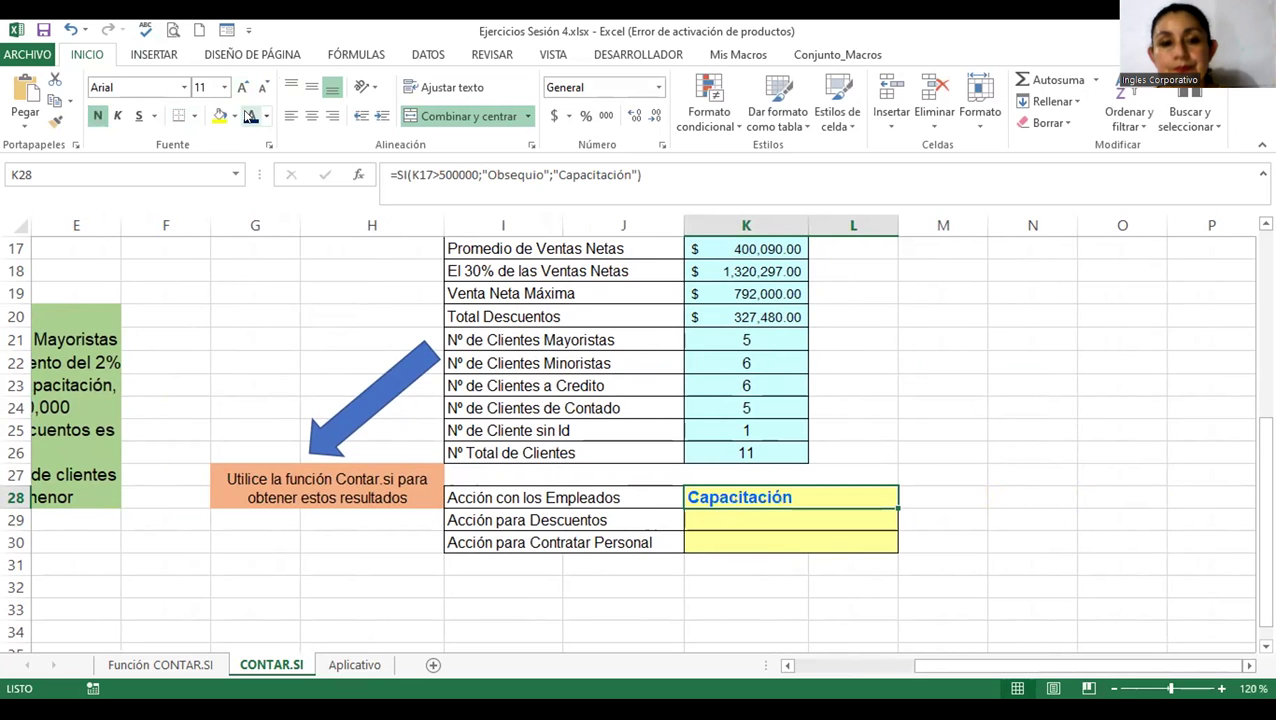
click(1220, 688)
click(1220, 688)
click(1220, 688)
click(1220, 688)
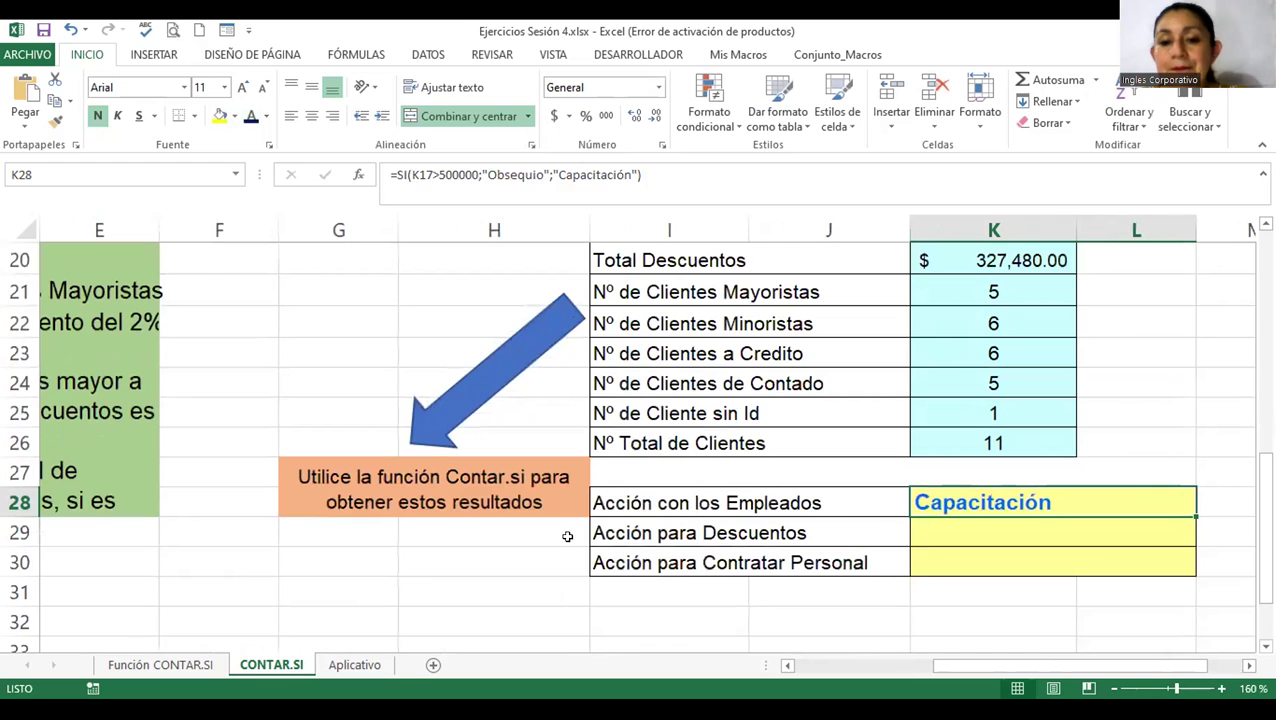
mouse_move(992, 668)
mouse_down()
mouse_move(868, 683)
mouse_move(888, 683)
mouse_up()
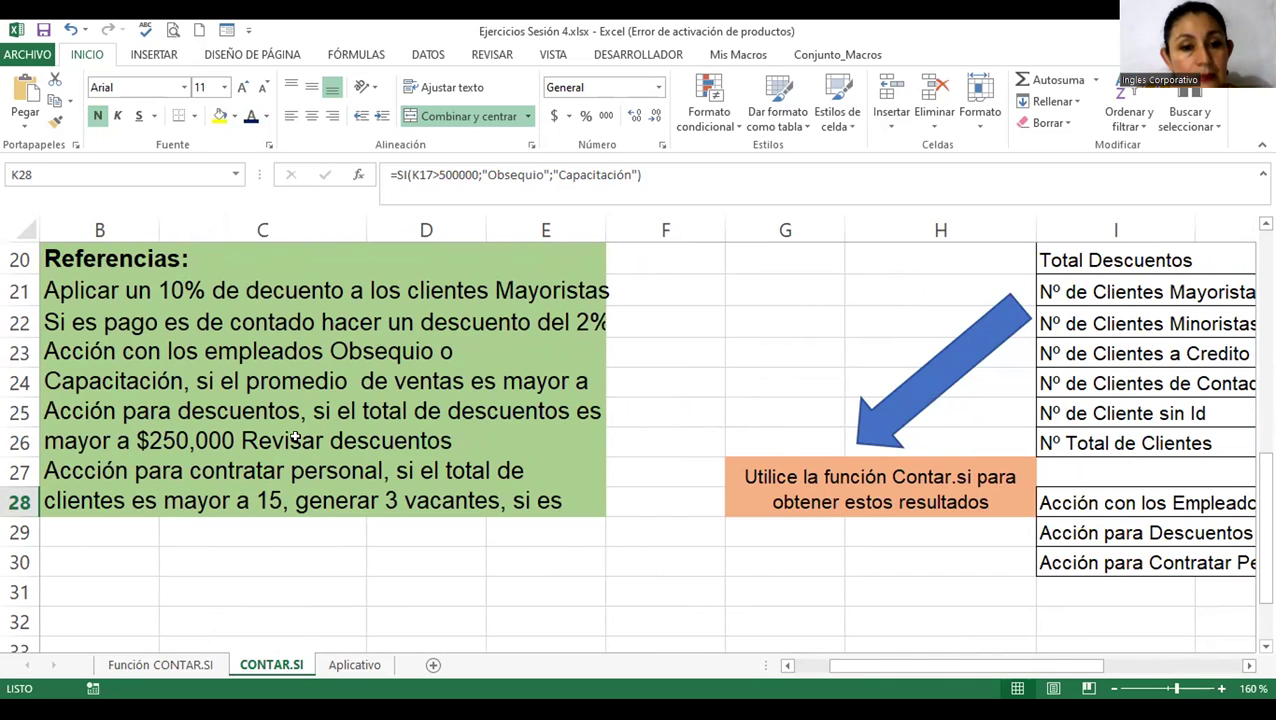
click(295, 437)
click(160, 473)
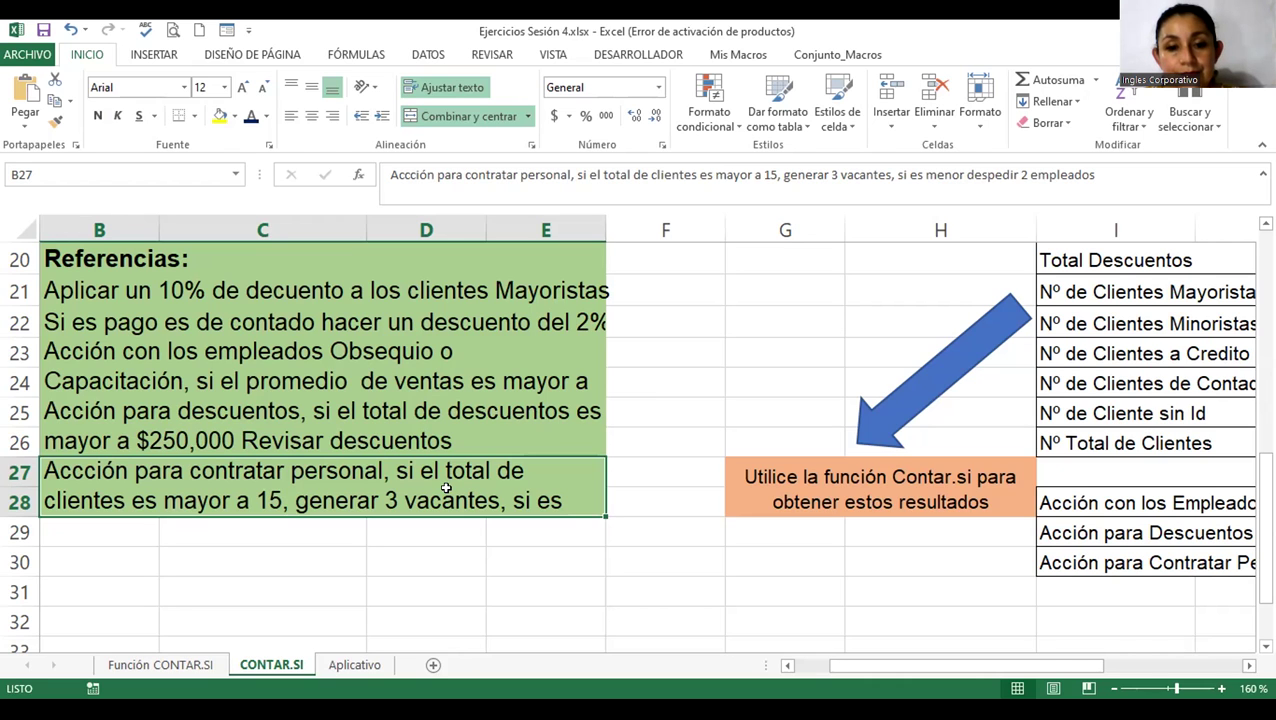
click(1113, 688)
click(1113, 688)
click(1113, 688)
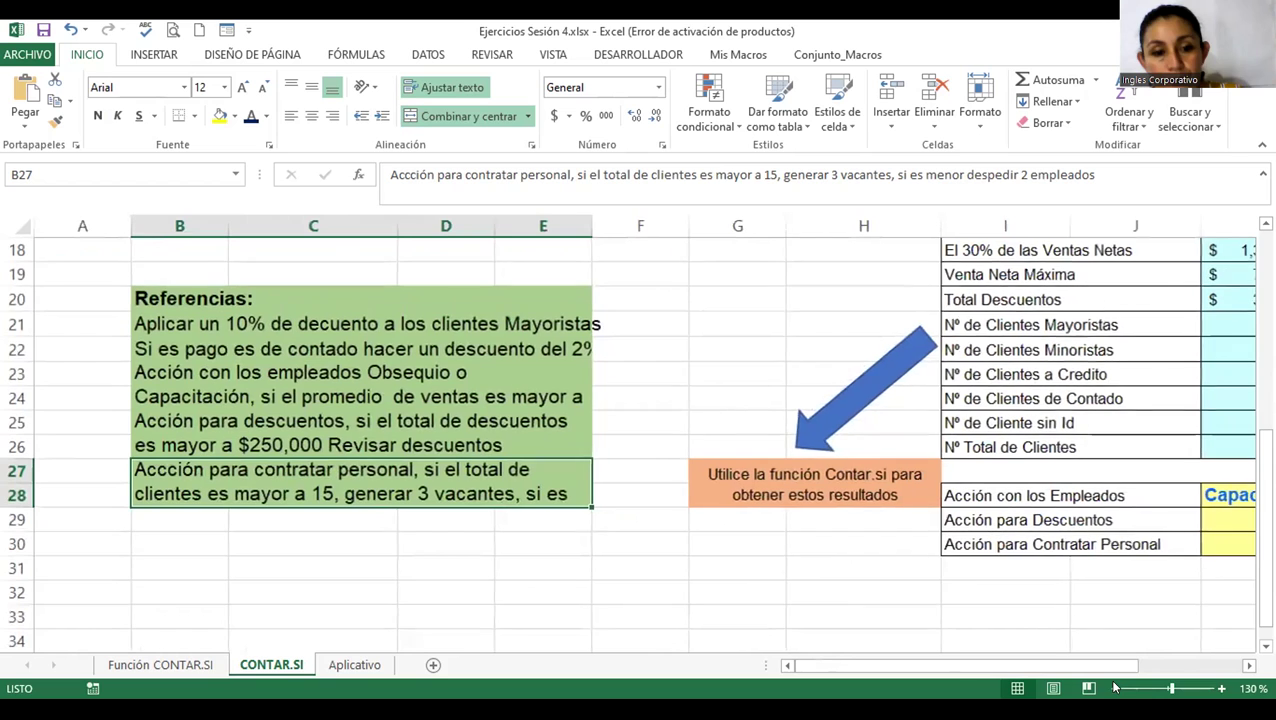
click(1248, 666)
click(1248, 666)
click(1248, 666)
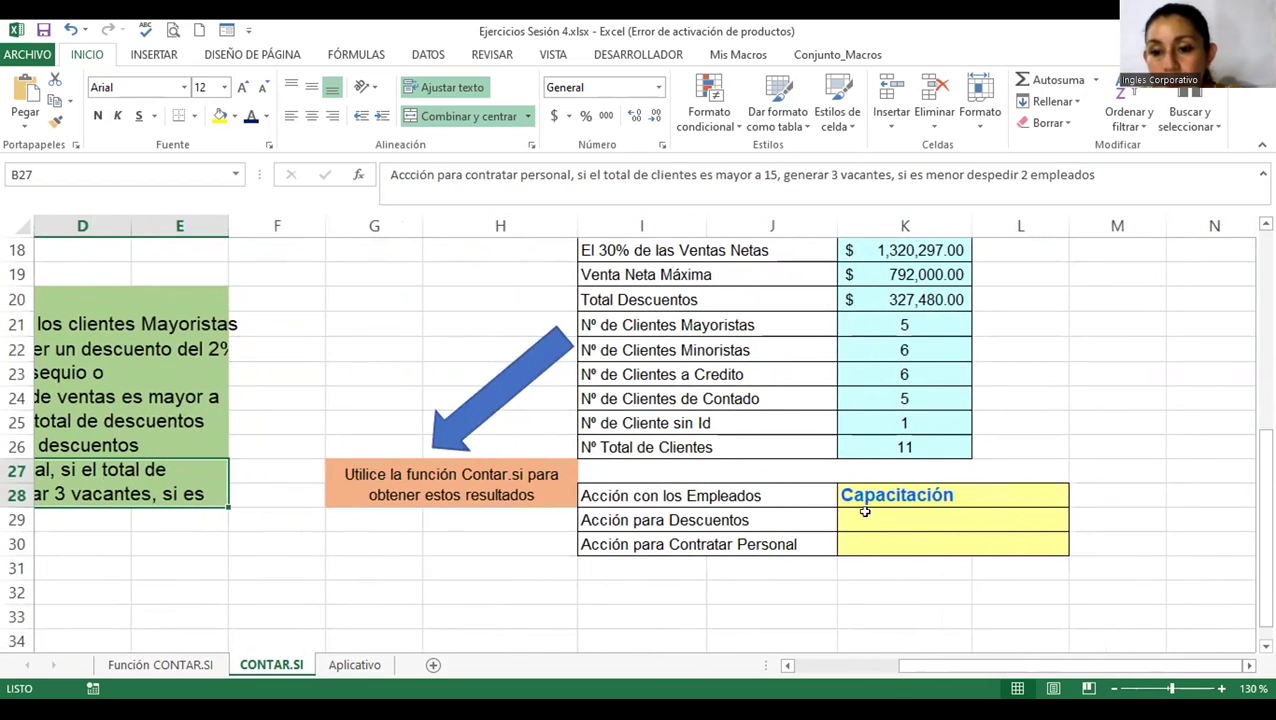
- Enter =SI(K20>25000;"Revisar Descuentos") in K29, testing Total Descuentos against 25000
click(877, 296)
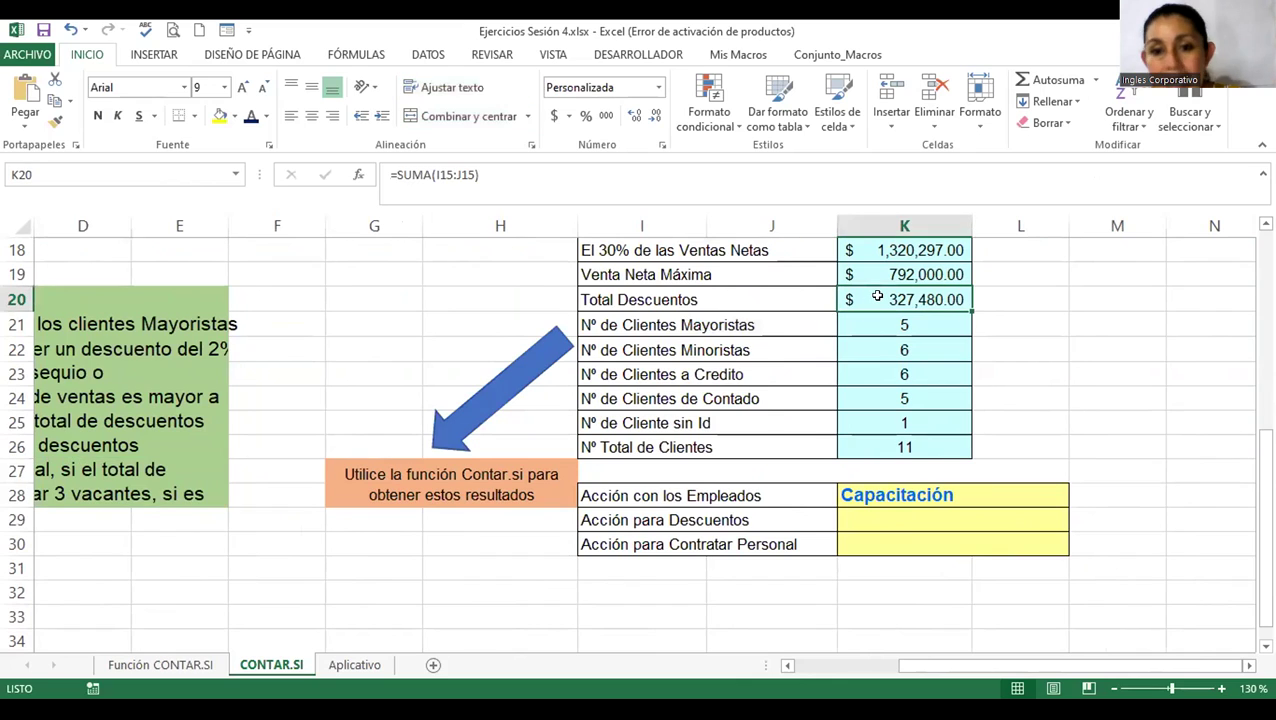
click(861, 517)
text(=)
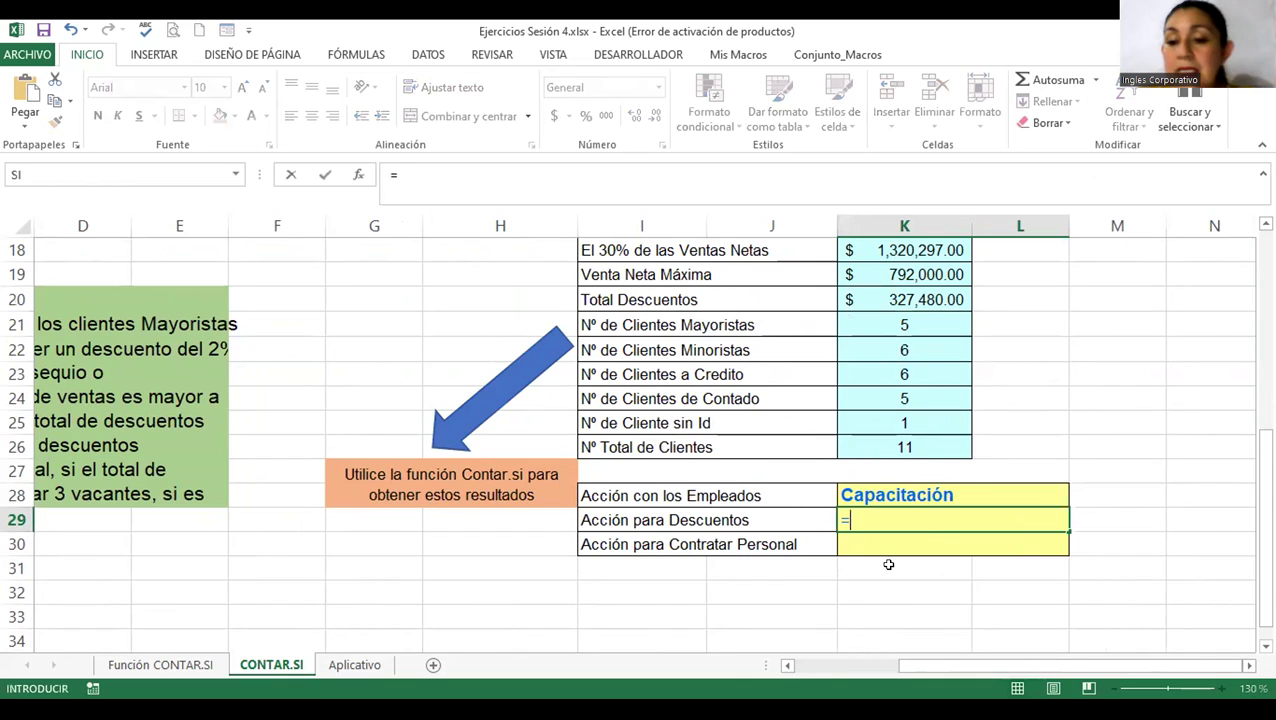
text(si()
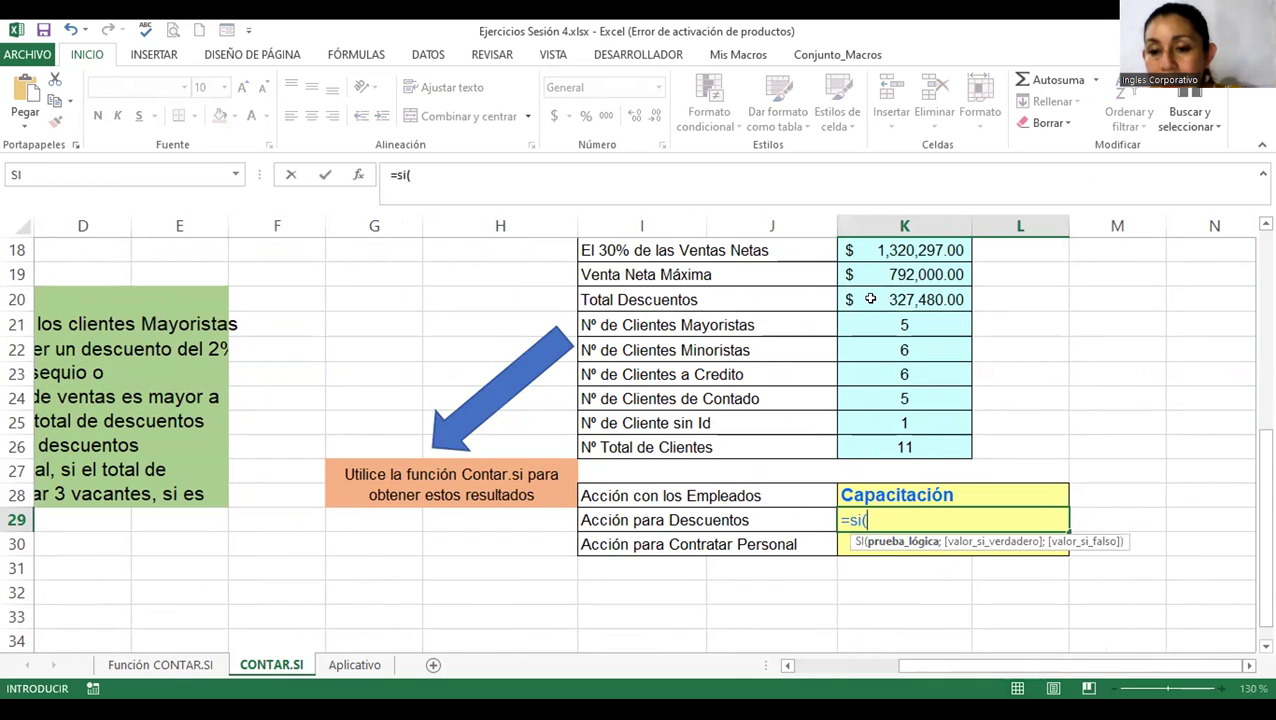
click(868, 296)
text(>)
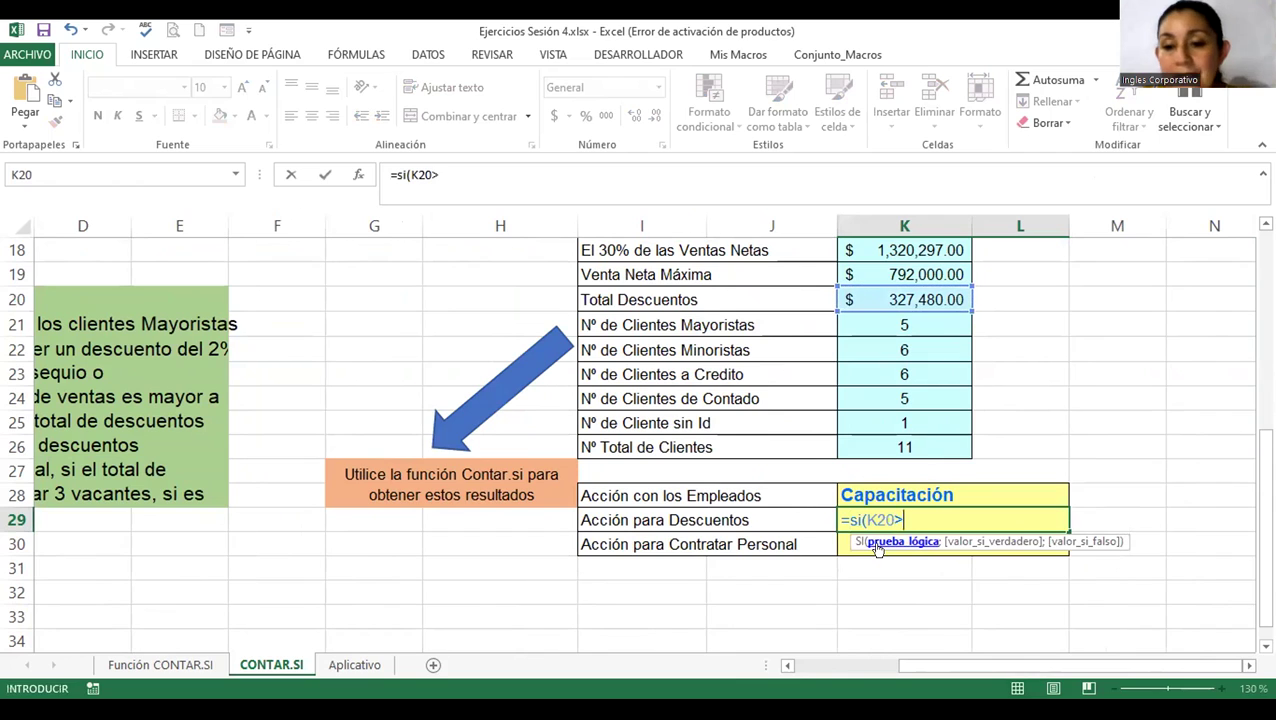
text(25000)
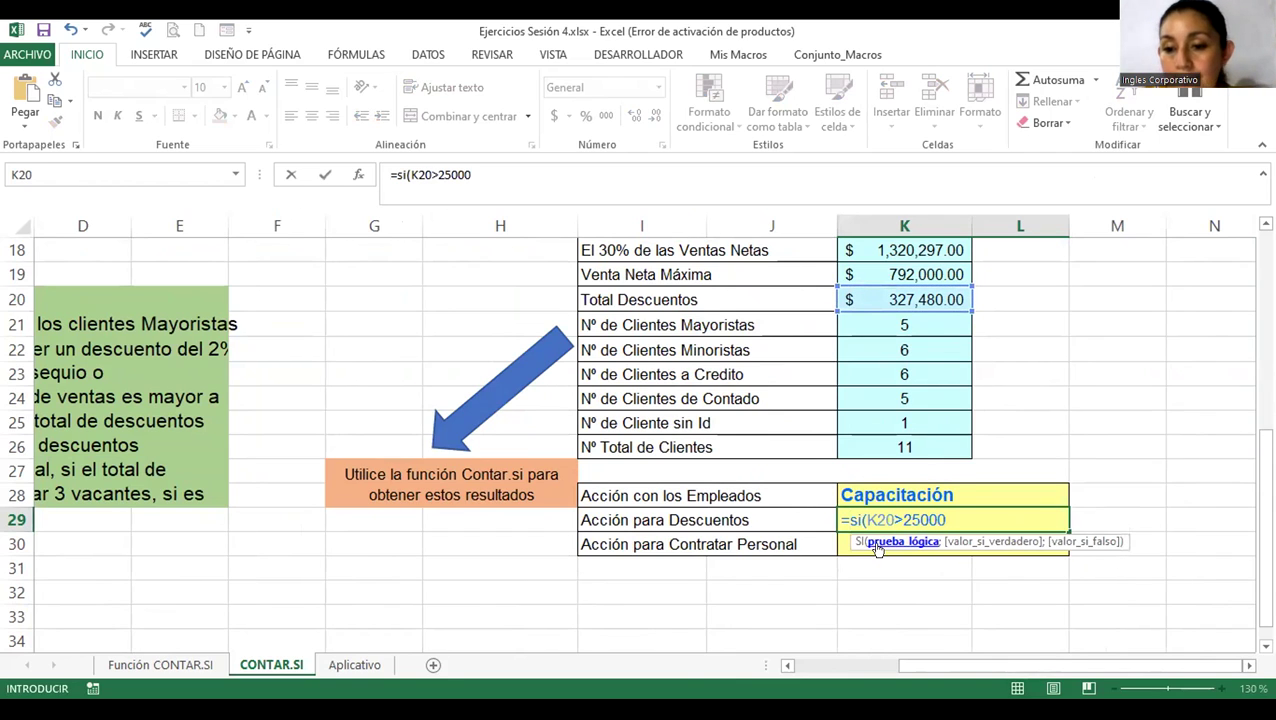
text(;)
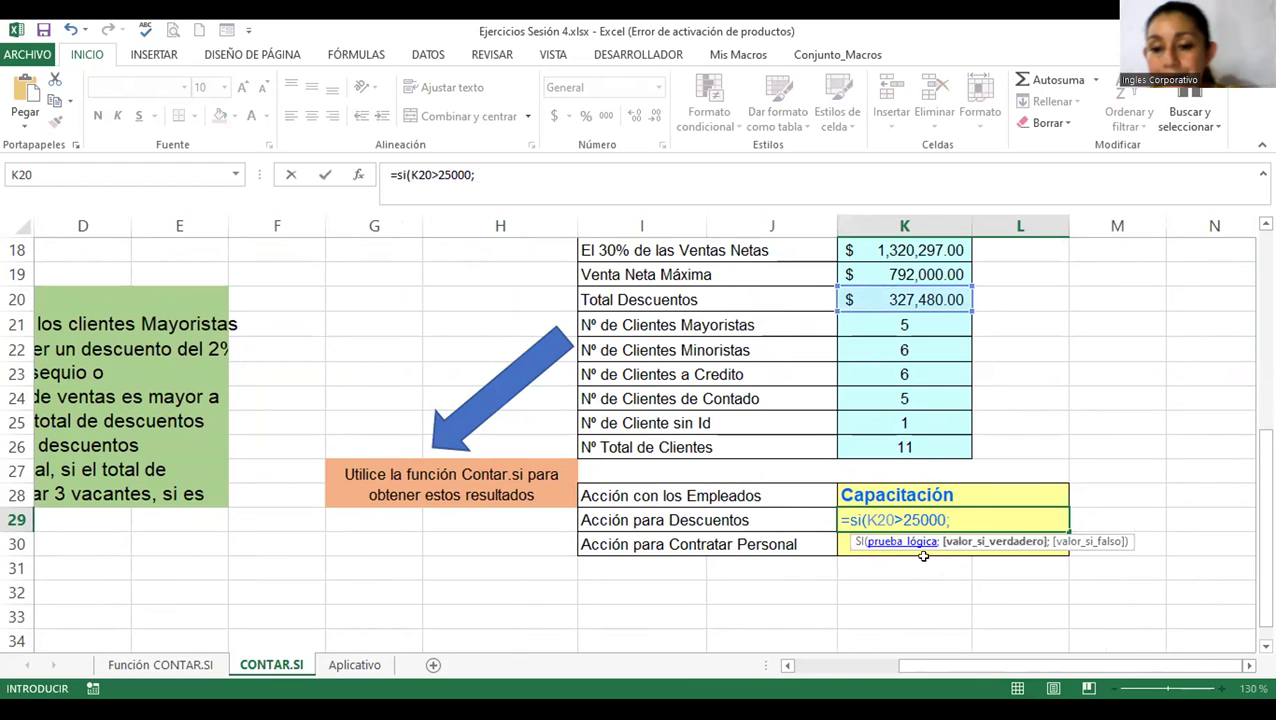
drag(957, 666, 872, 666)
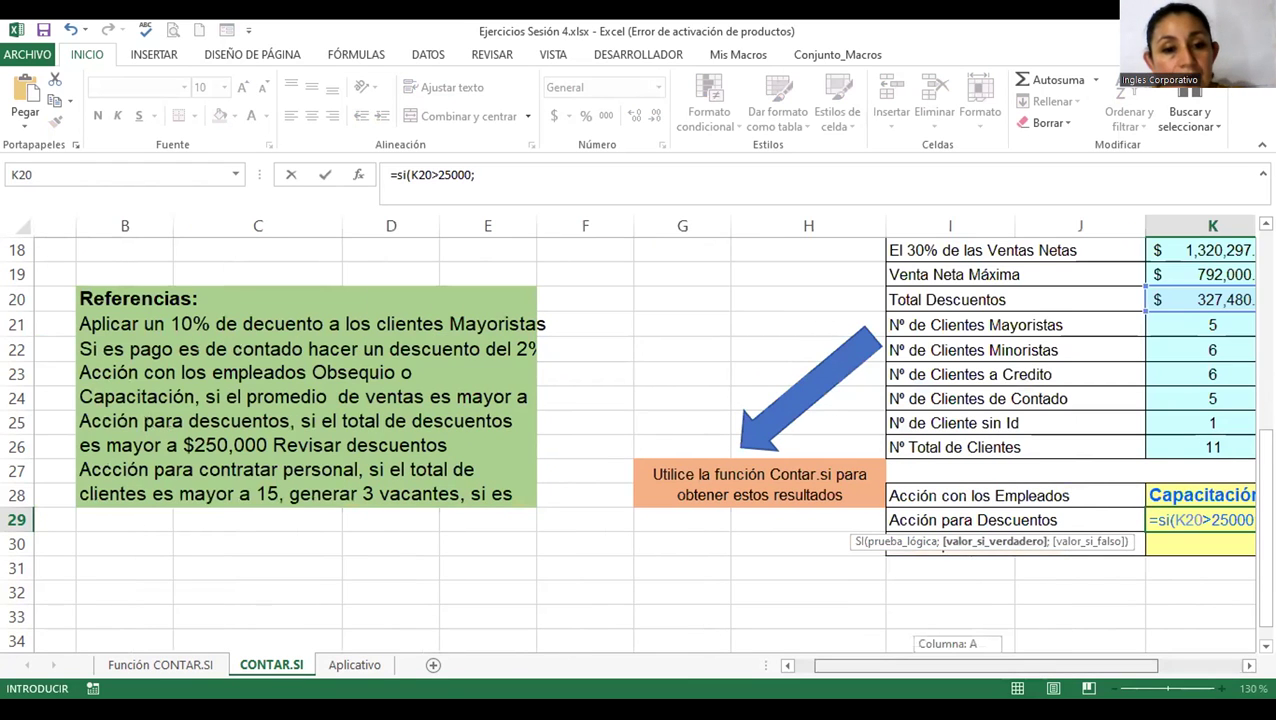
drag(872, 666, 965, 668)
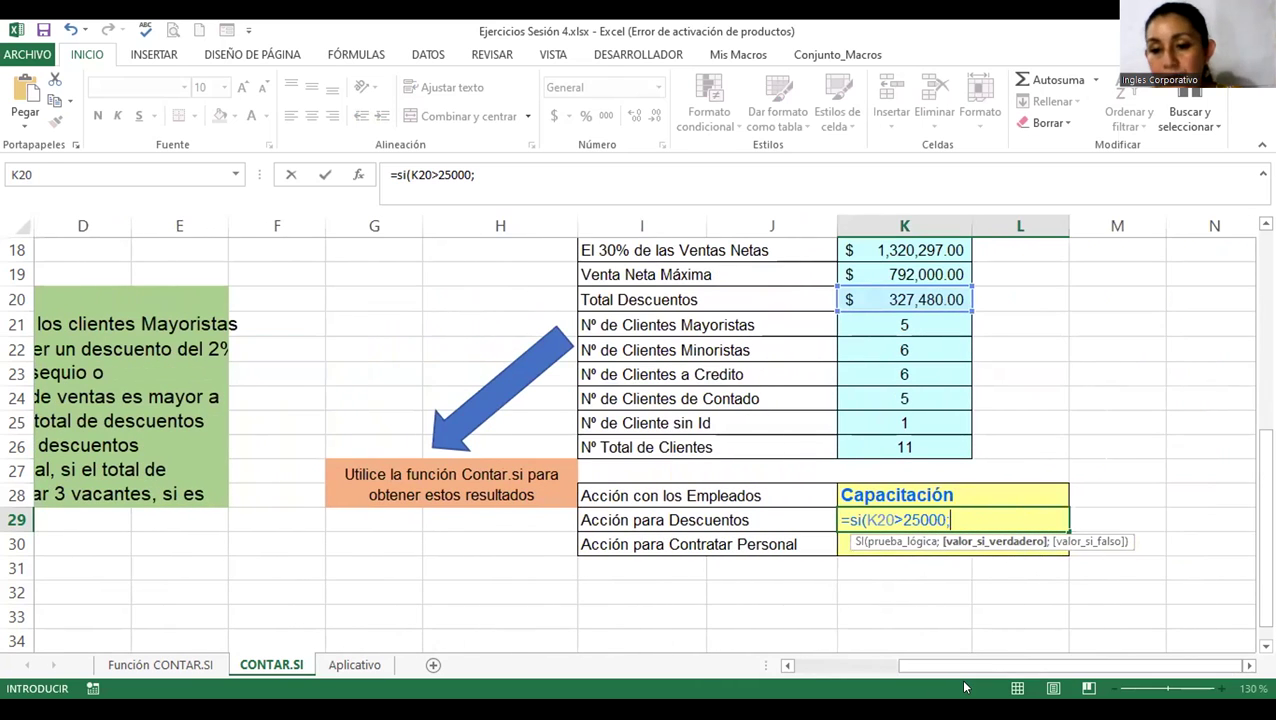
text("Revisar)
key(BackSpace)
key(BackSpace)
key(BackSpace)
text(ar)
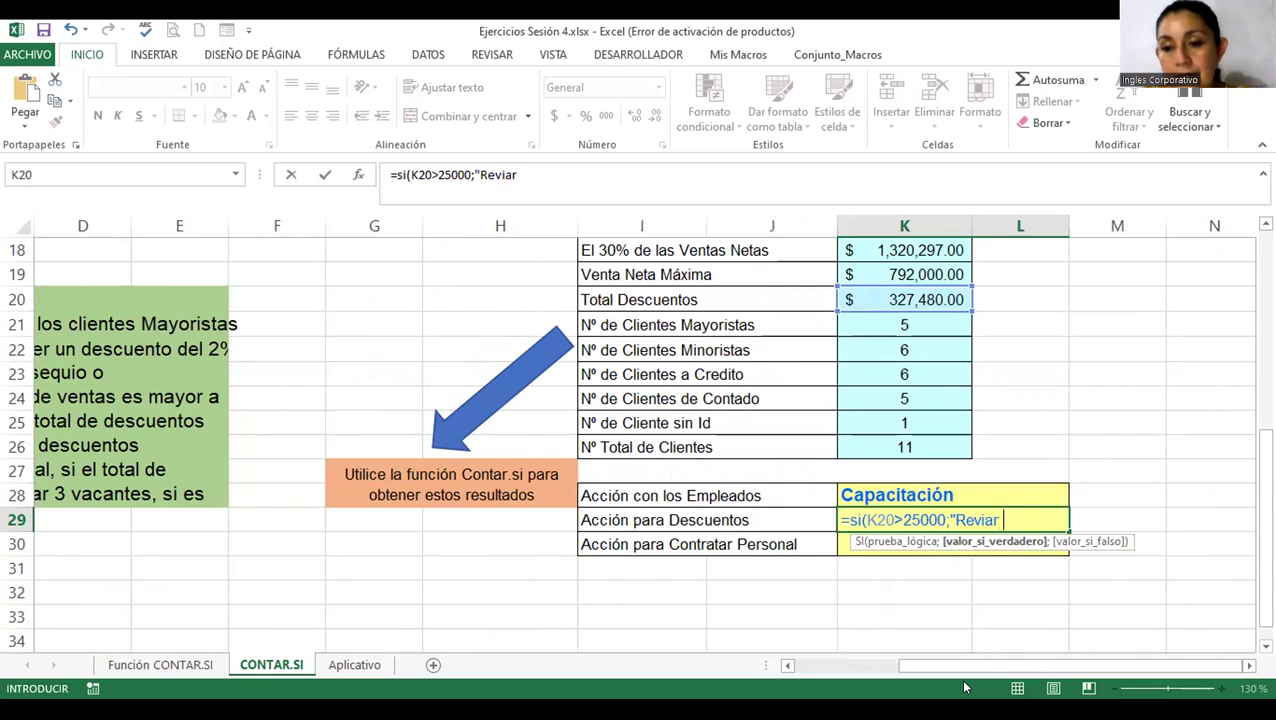
key(BackSpace)
key(BackSpace)
text(sar Descuentos)
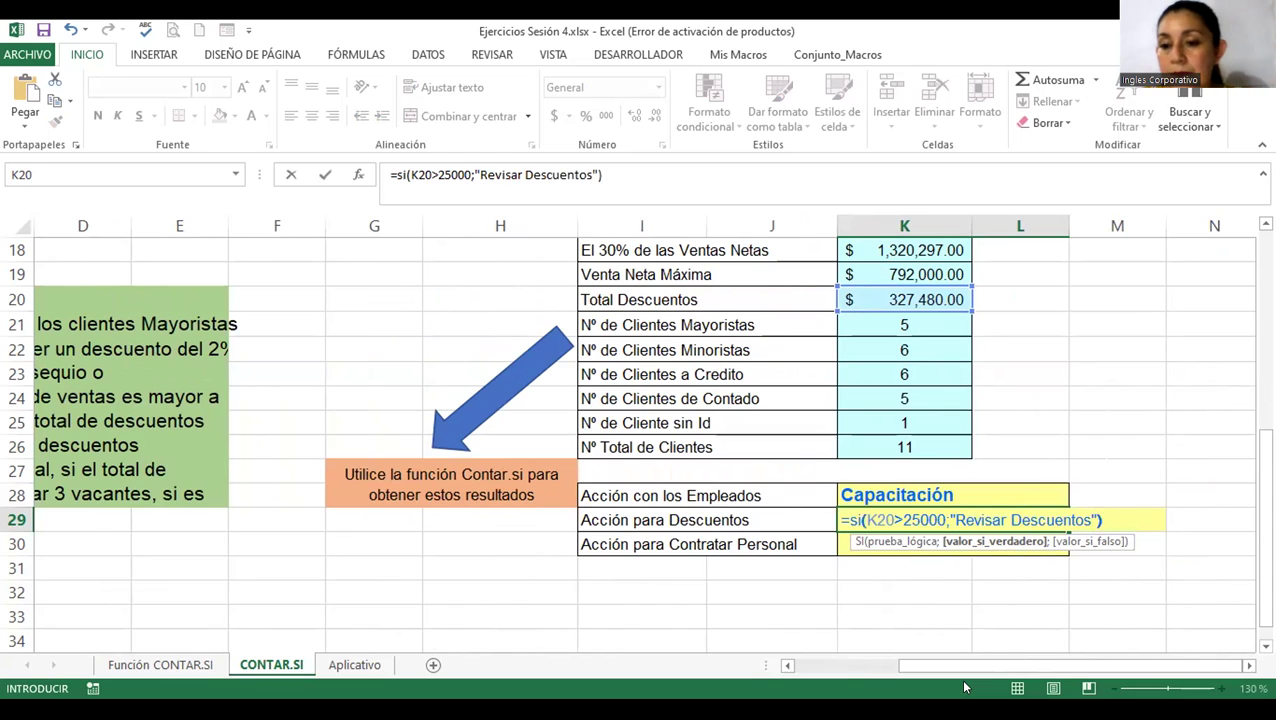
key(Return)
- Reopen the K29 discounts formula to review it and confirm it again
key(Up)
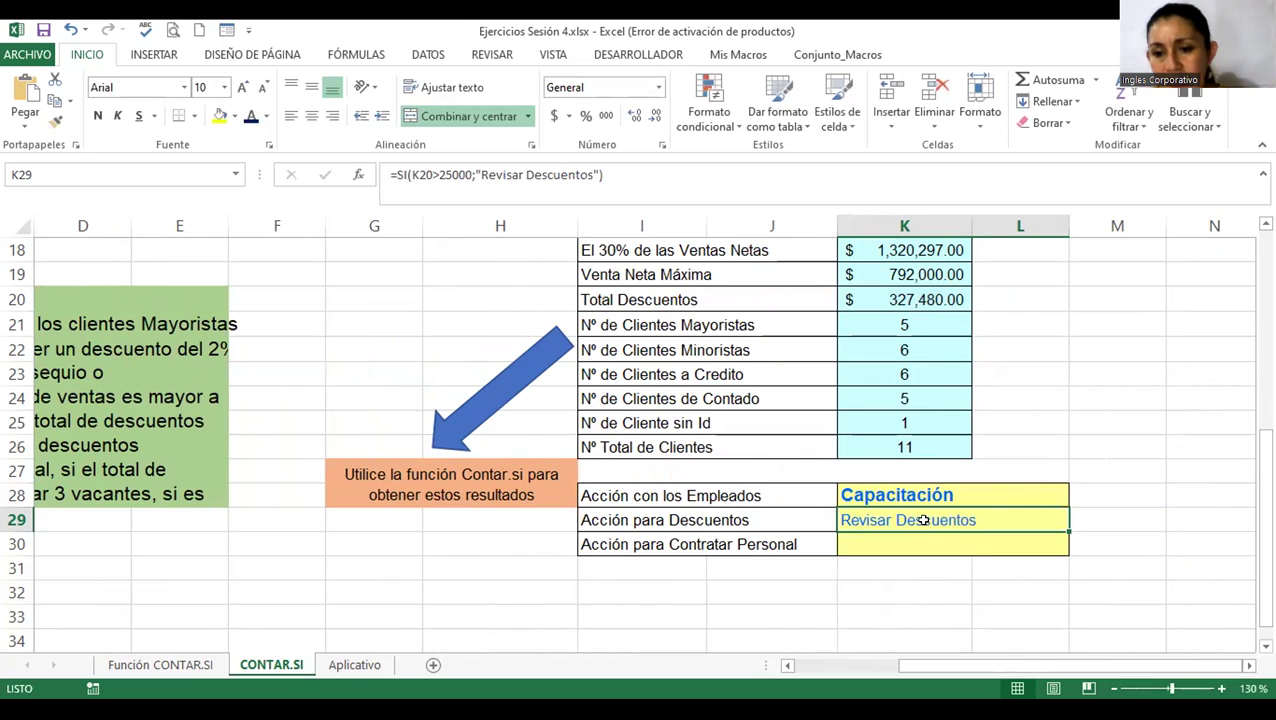
double_click(924, 520)
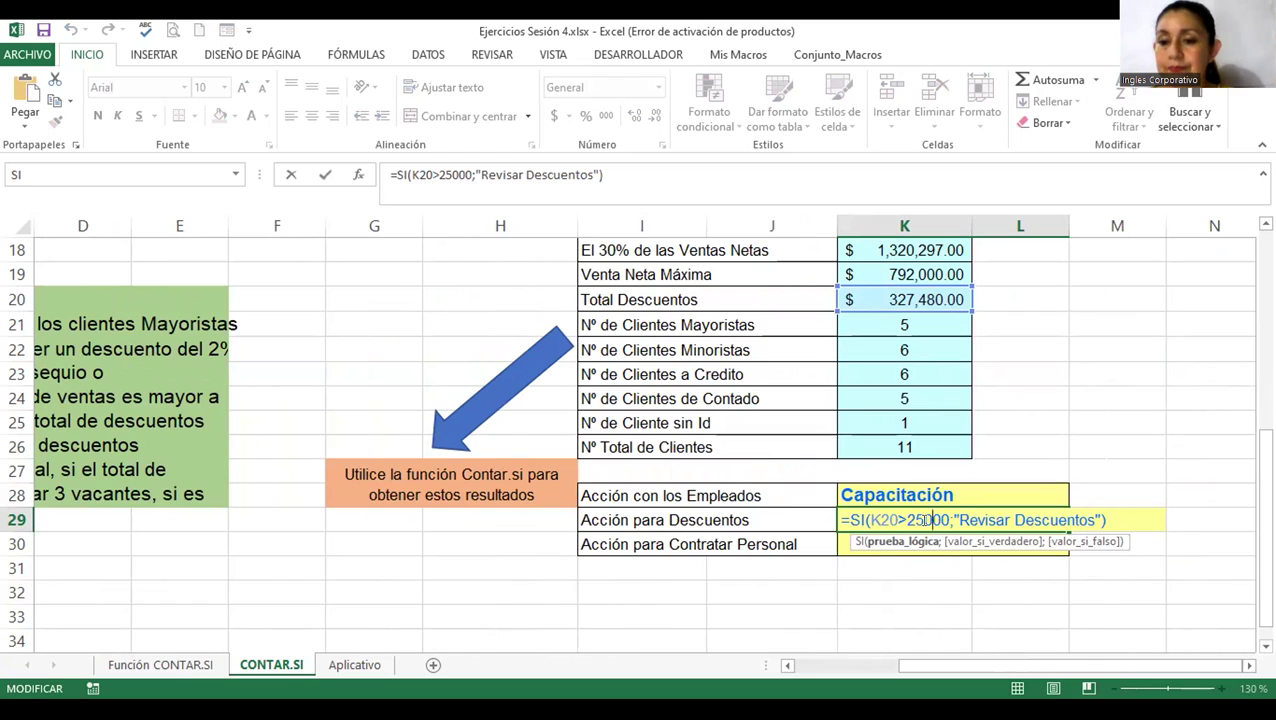
key(Return)
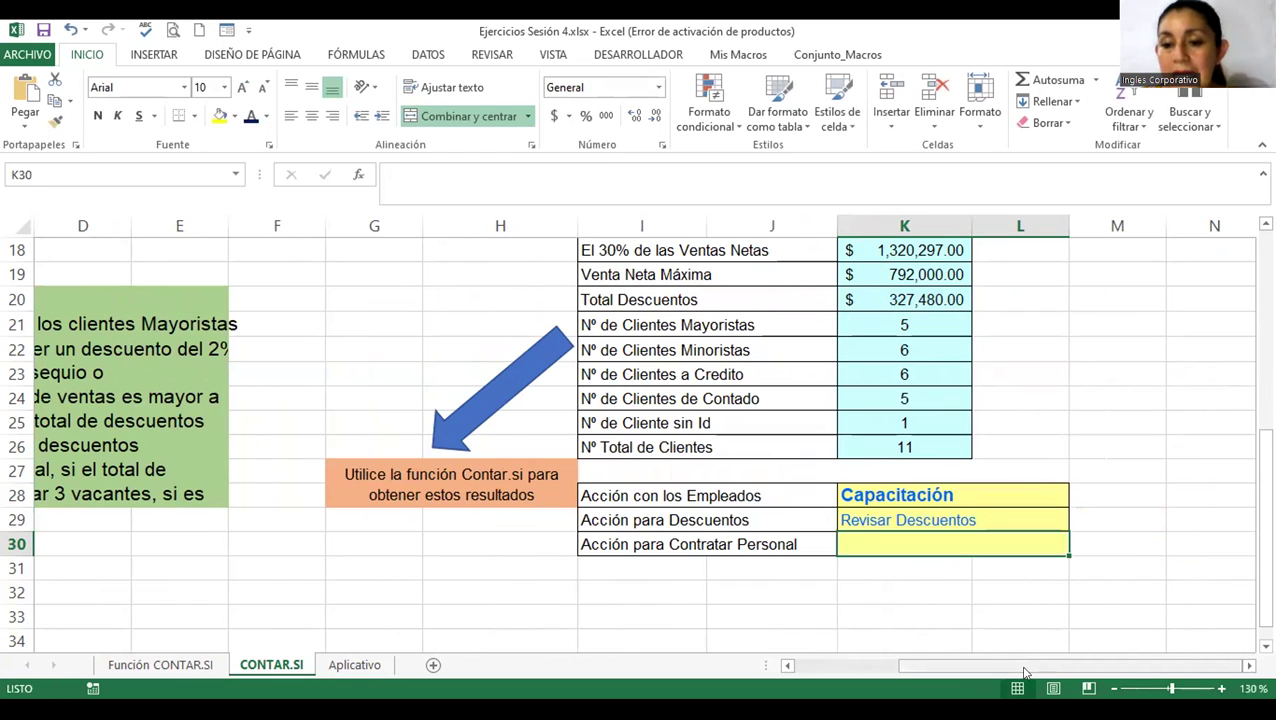
- Merge the hiring-rule note across B27:E30, then check the =CONTARA(C4:C14) total in K26
drag(1024, 672, 945, 688)
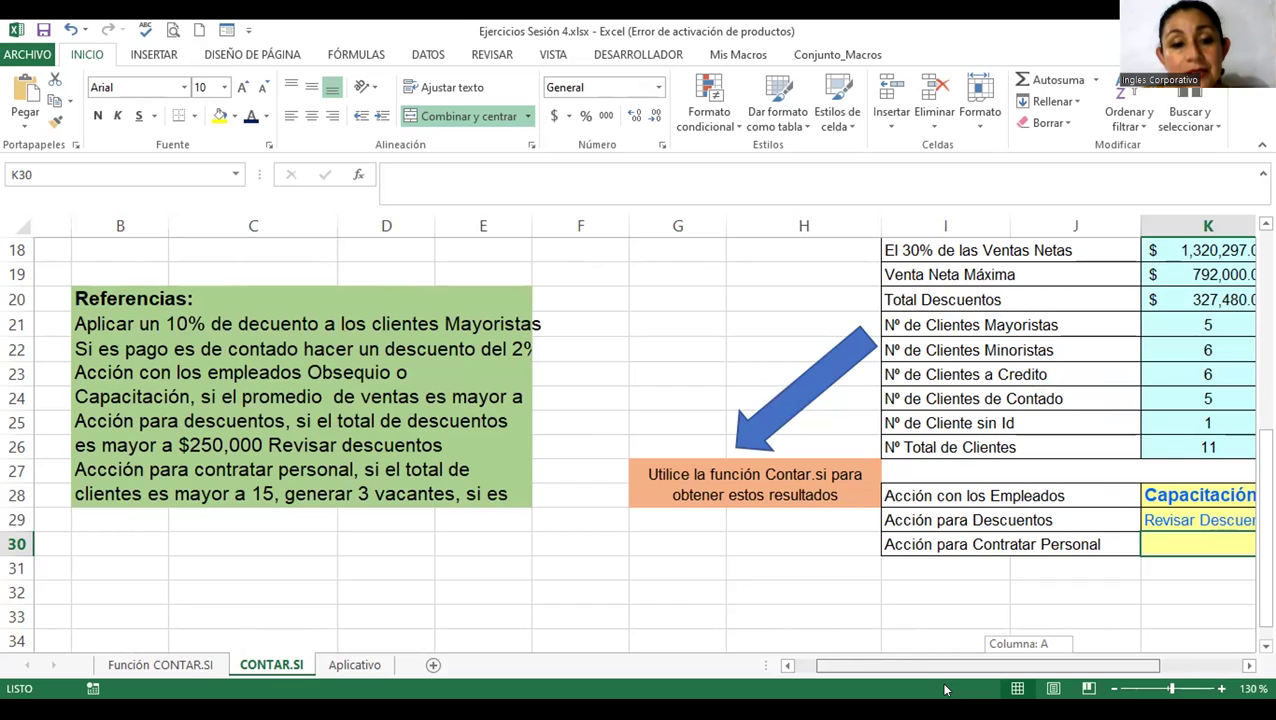
drag(945, 688, 948, 688)
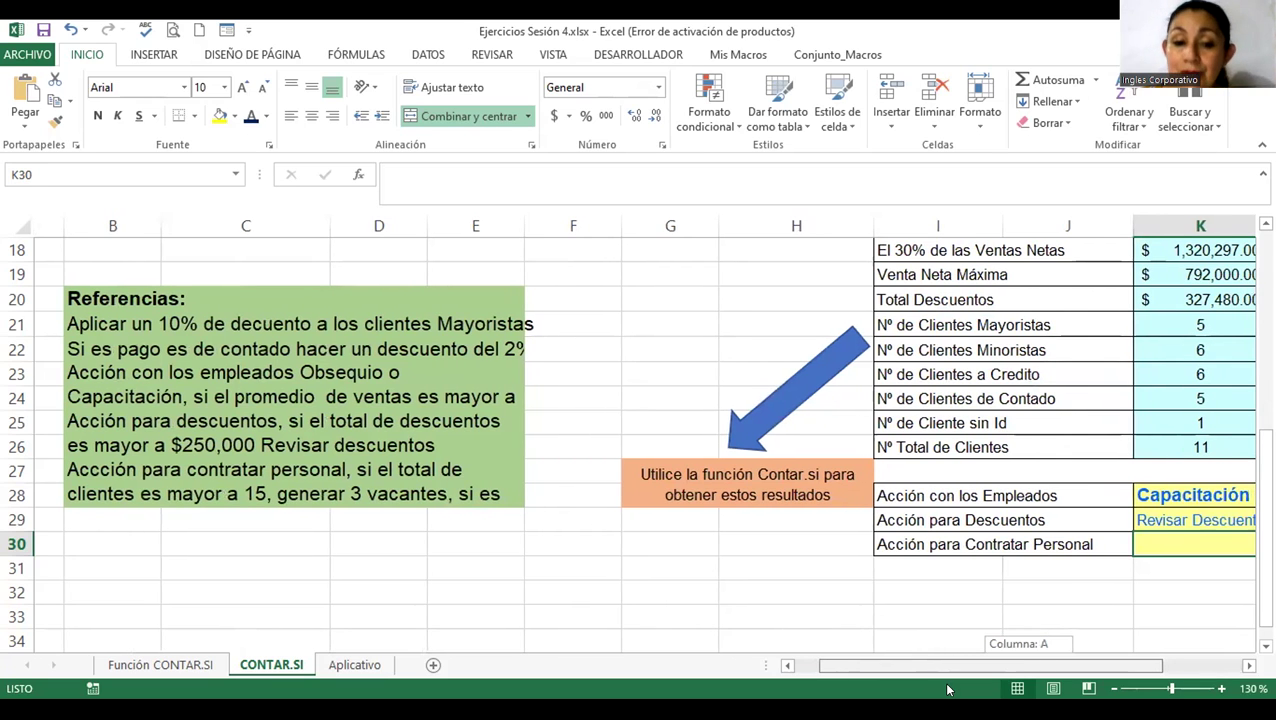
drag(948, 688, 958, 688)
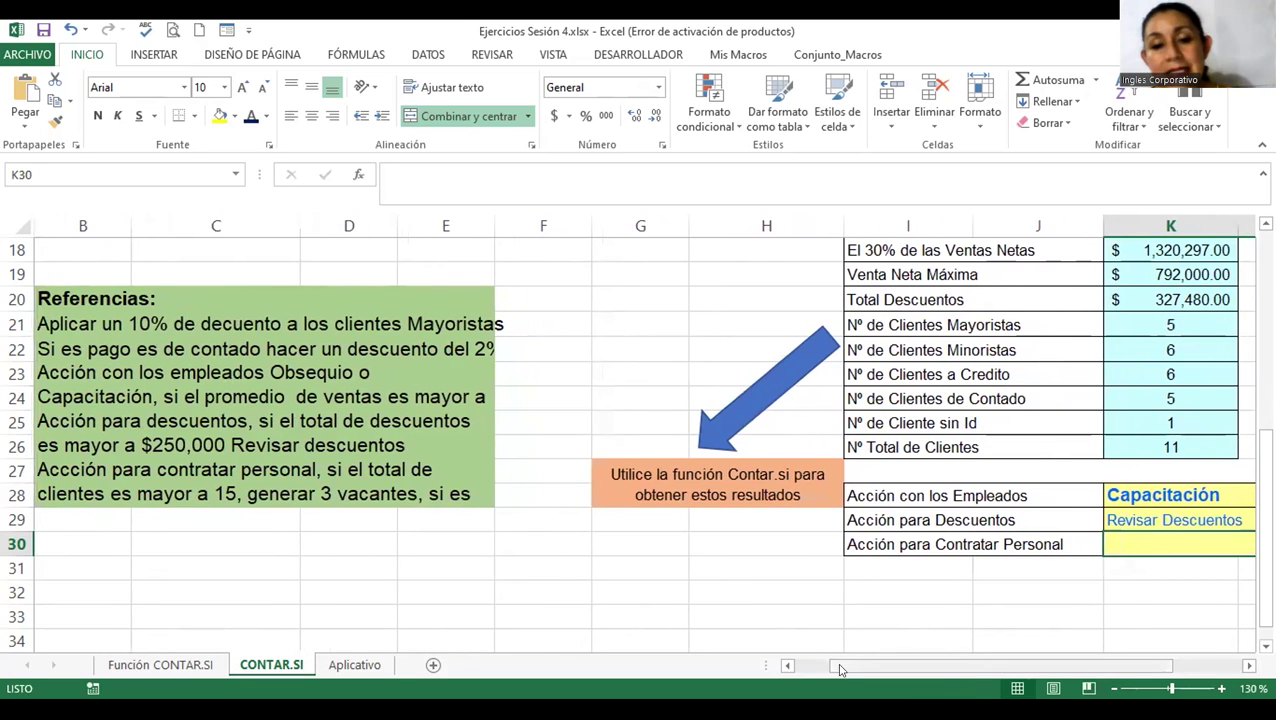
click(250, 482)
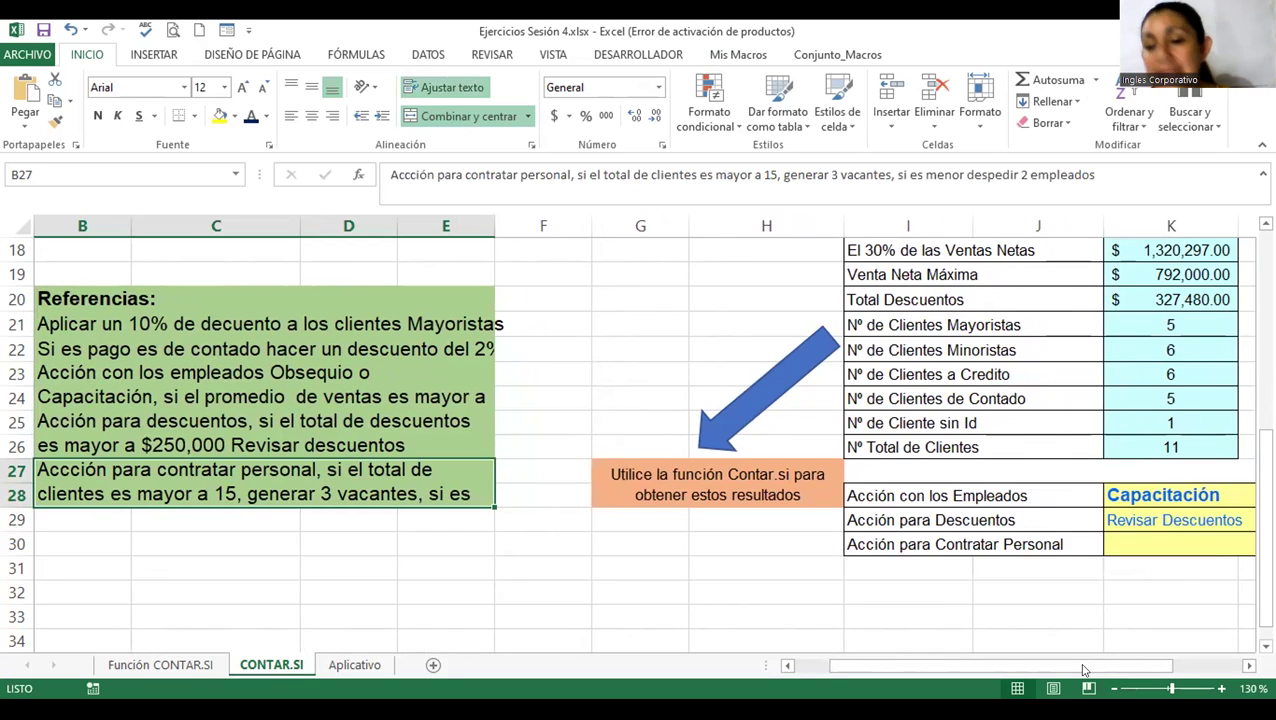
drag(1083, 670, 1102, 670)
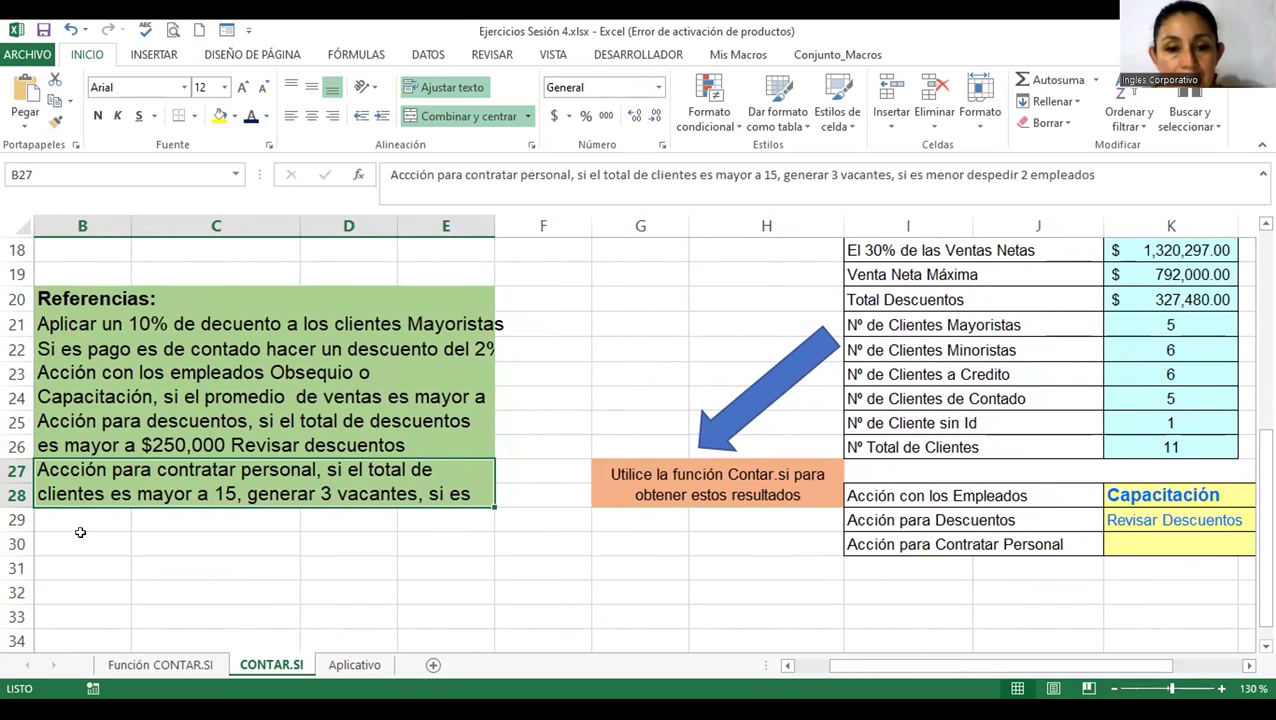
drag(80, 532, 80, 542)
click(446, 116)
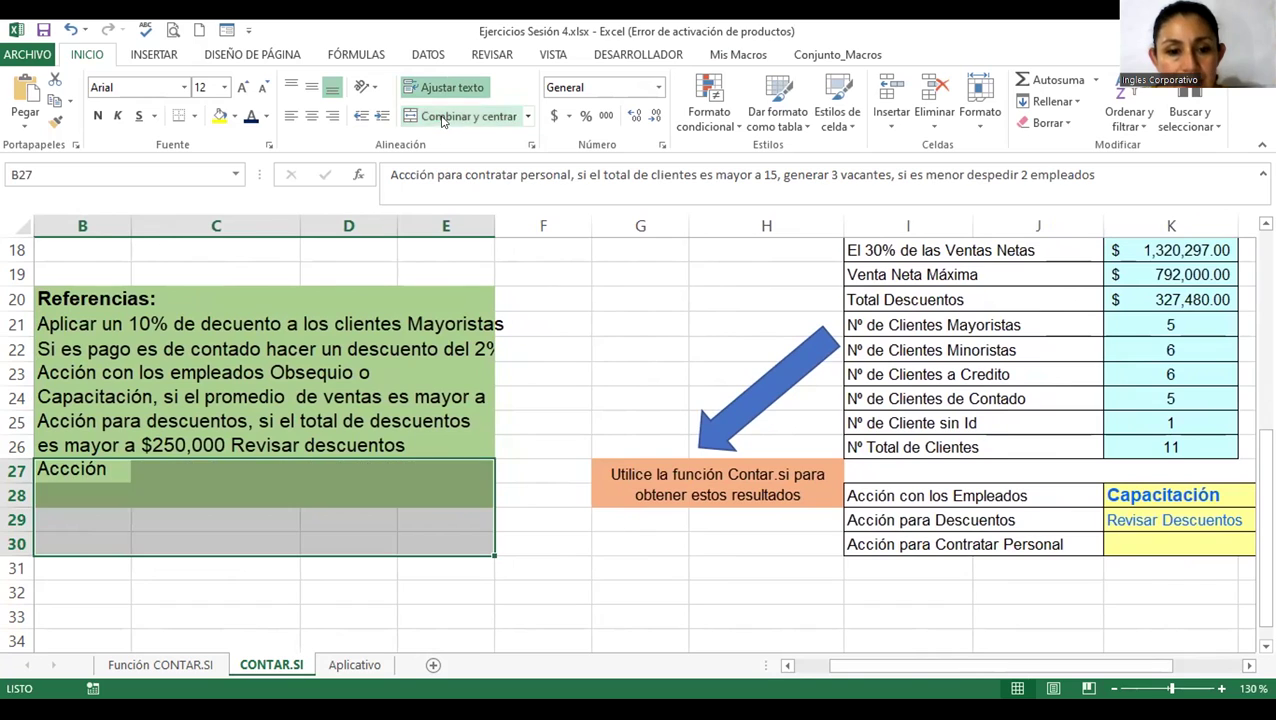
click(443, 118)
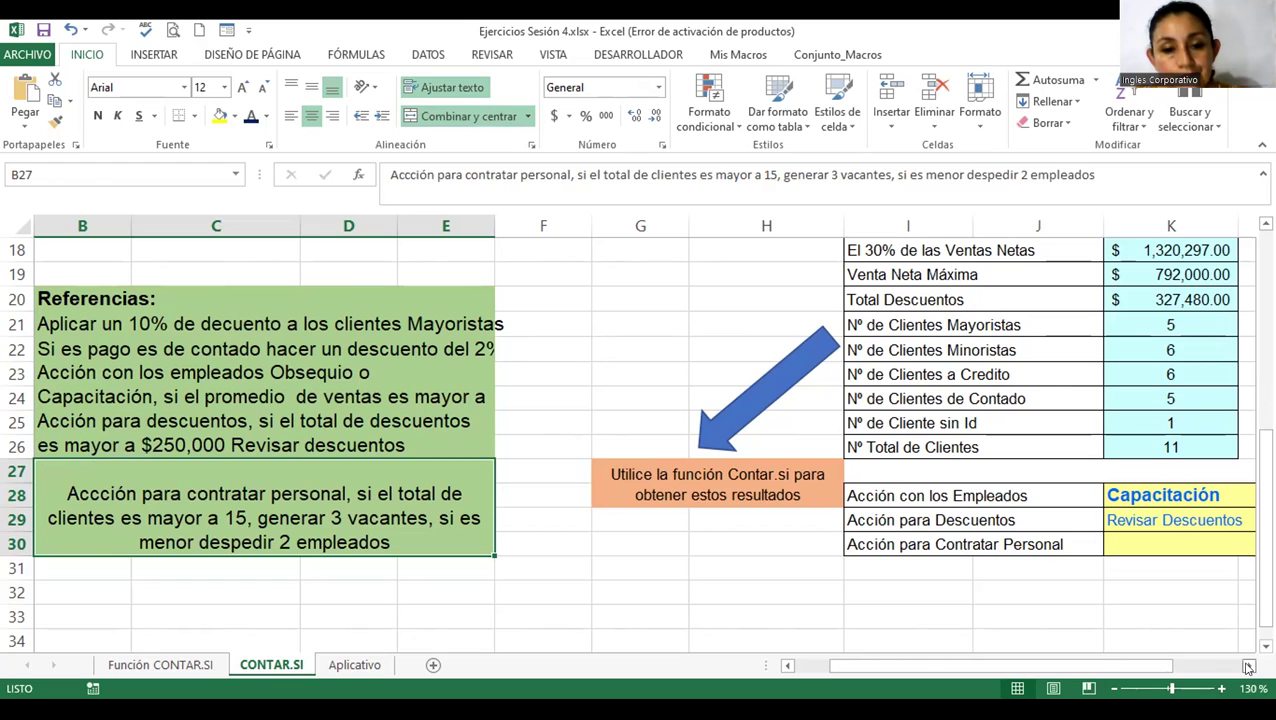
click(1248, 666)
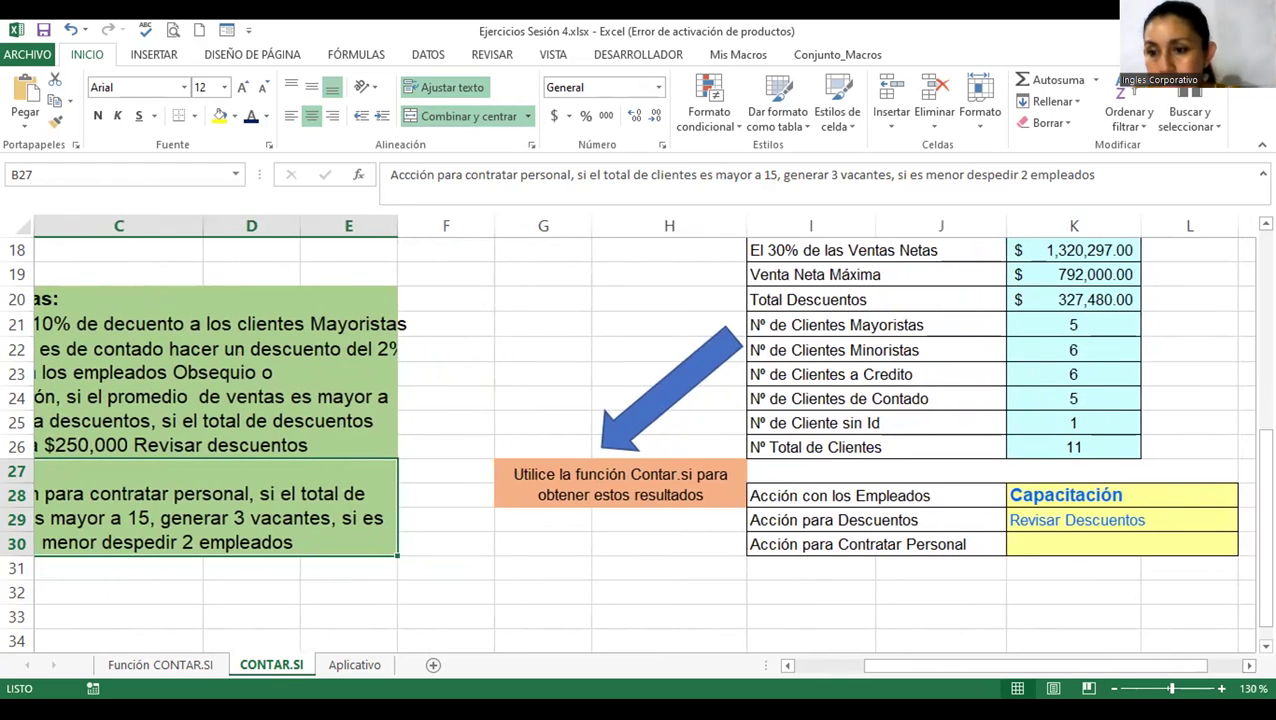
click(1068, 452)
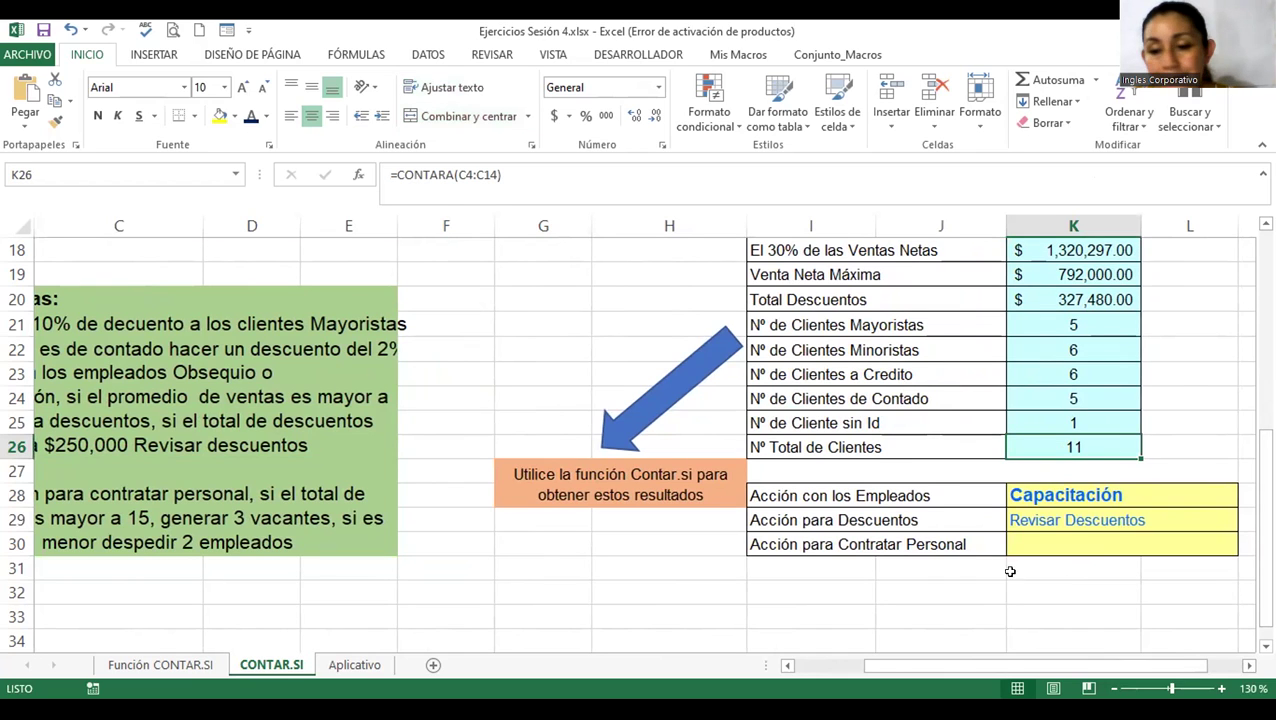
- Enter =si(K26>15;"Generar 3 vacantes";"Revisar") in K30, referencing the total clients in K26
click(1043, 541)
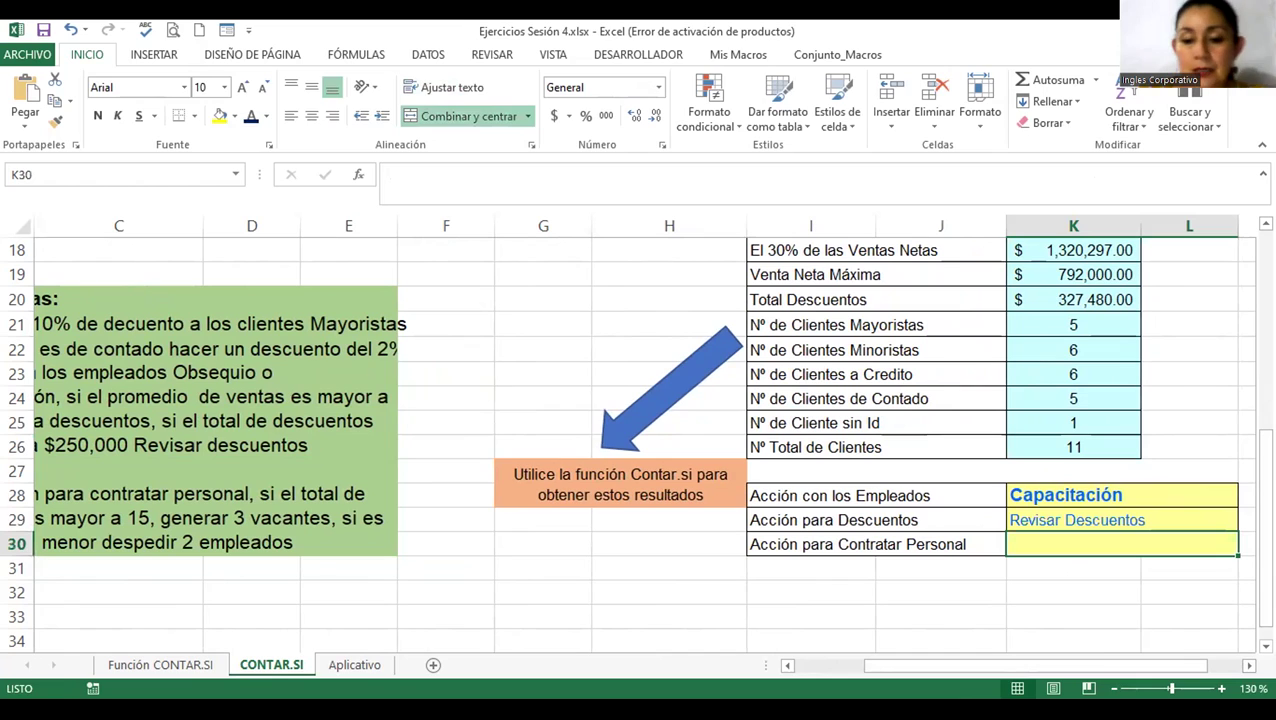
text(=si)
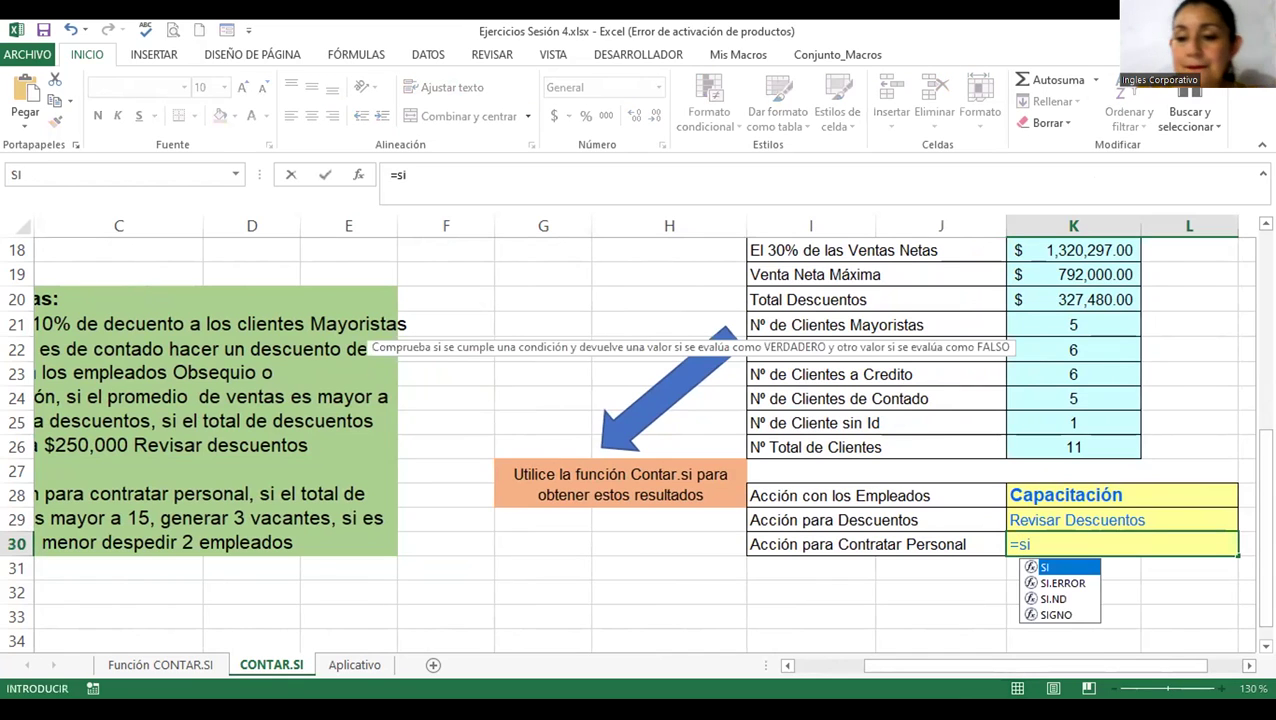
text(()
click(1079, 444)
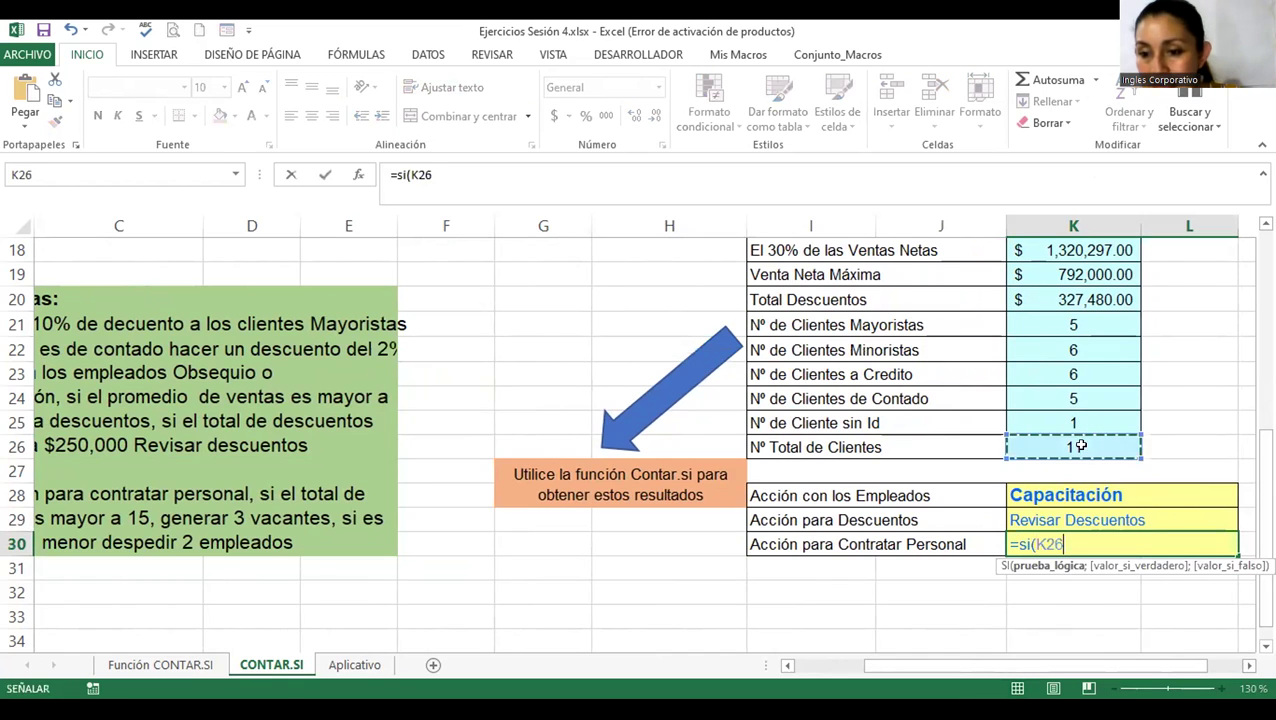
text(>)
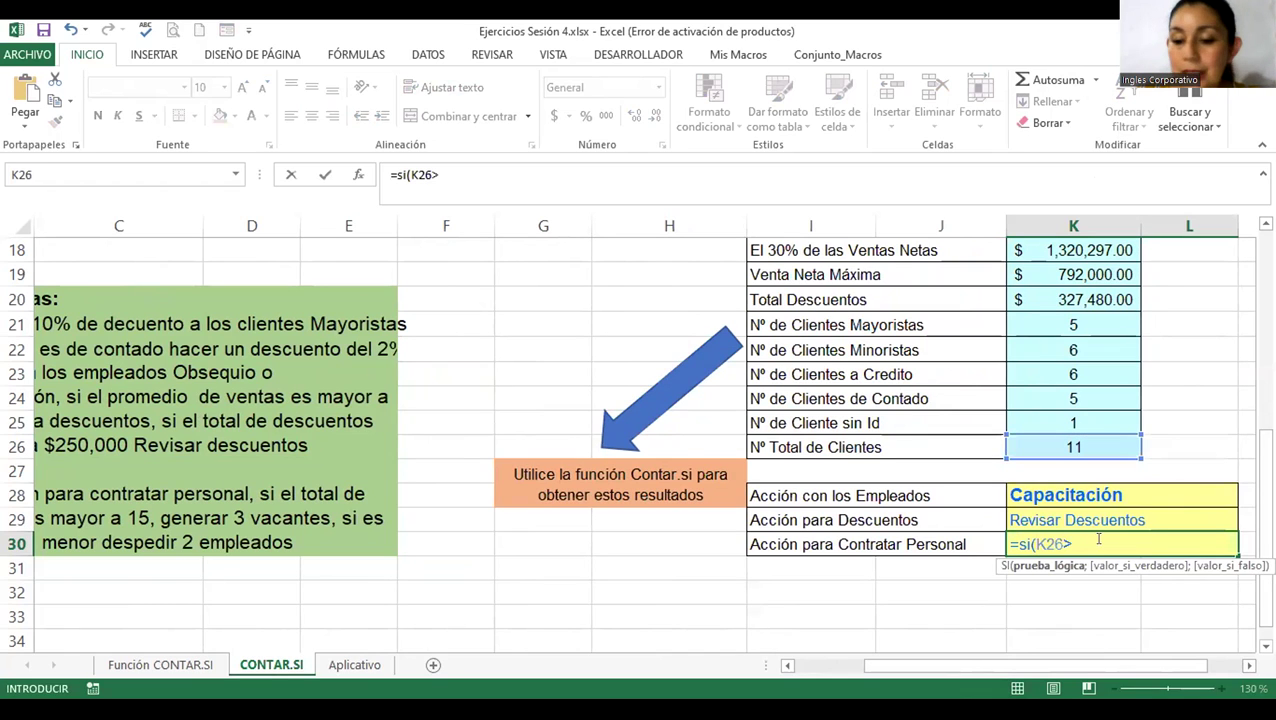
text(15)
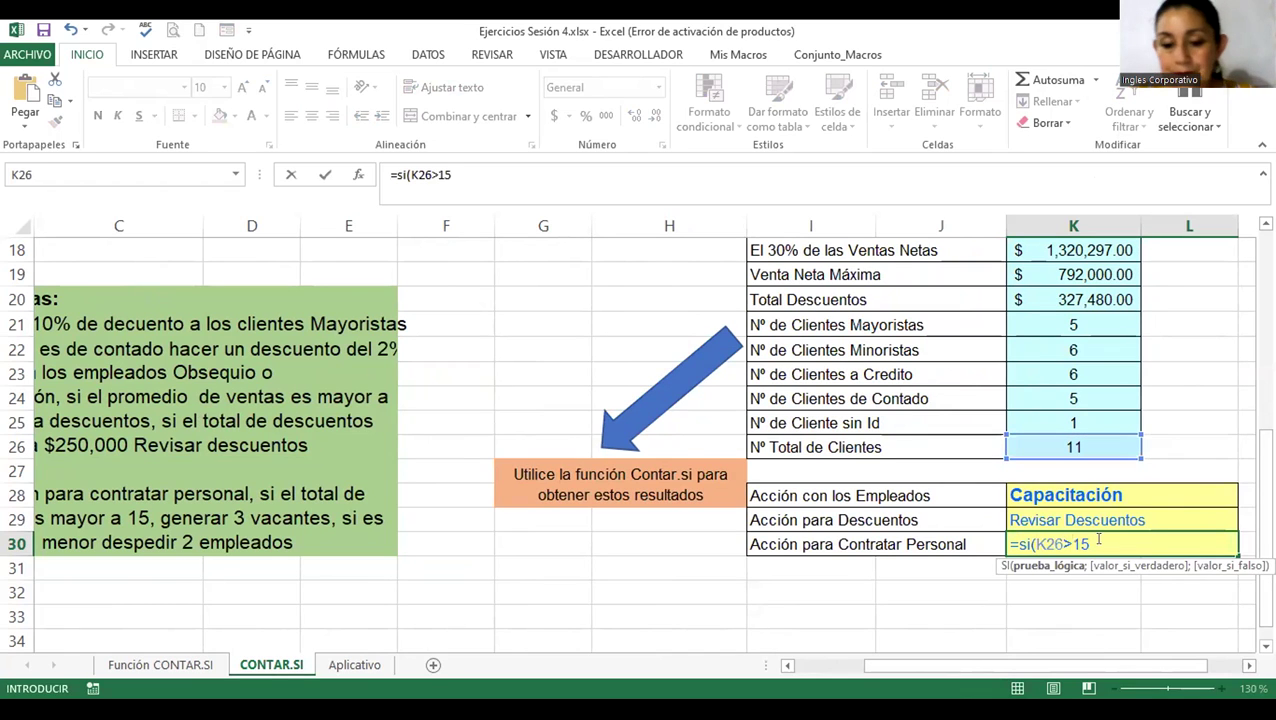
text(;)
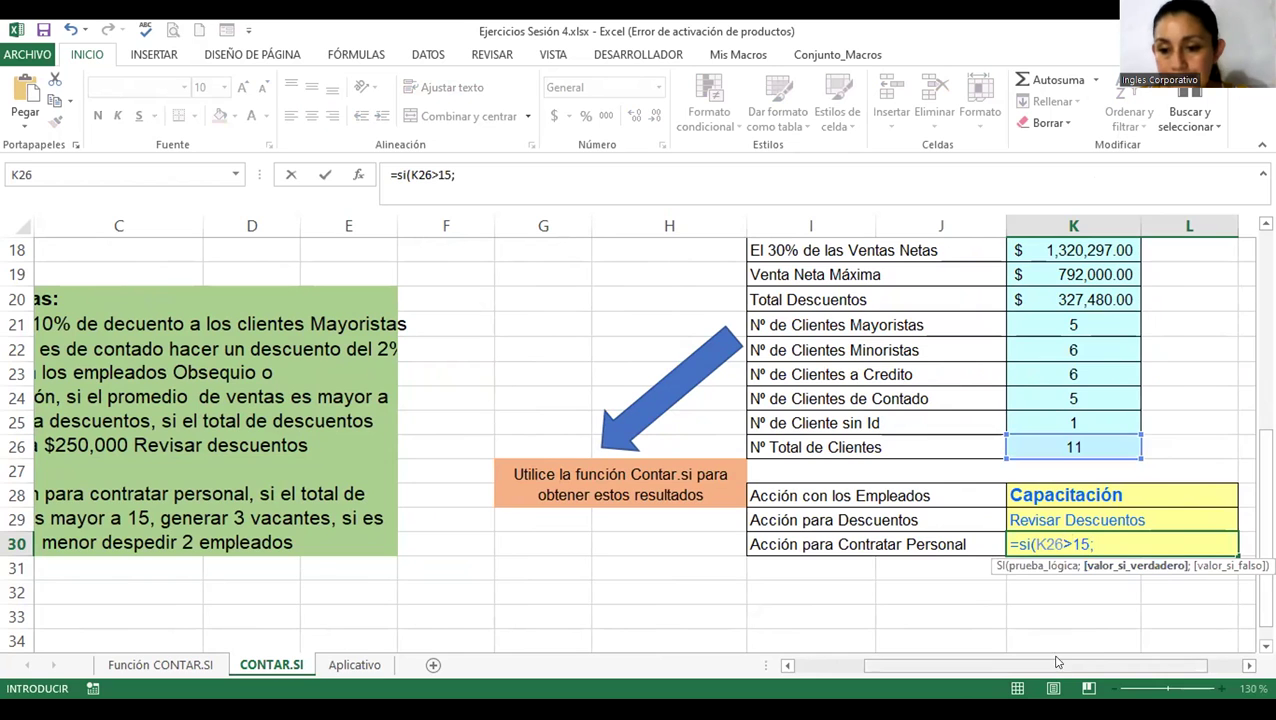
mouse_move(1052, 670)
mouse_down()
mouse_move(1005, 685)
mouse_move(1069, 672)
mouse_up()
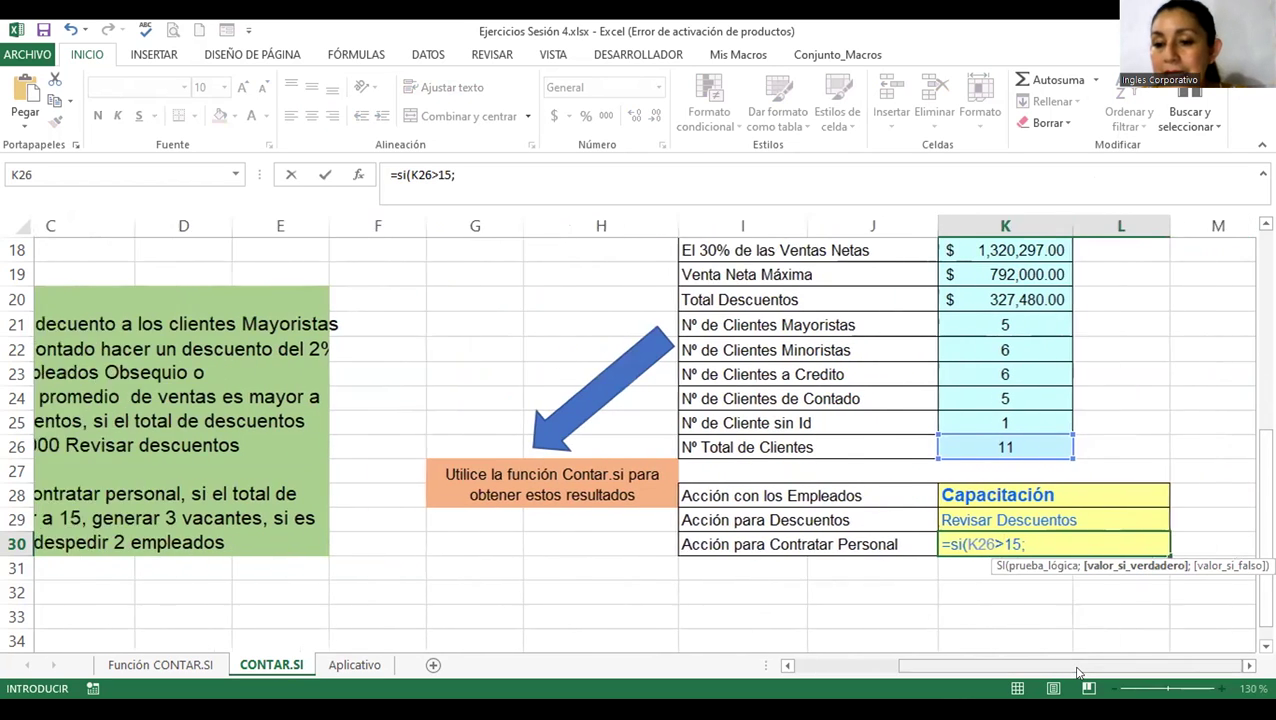
text(Generar 3 vacantes")
text(;)
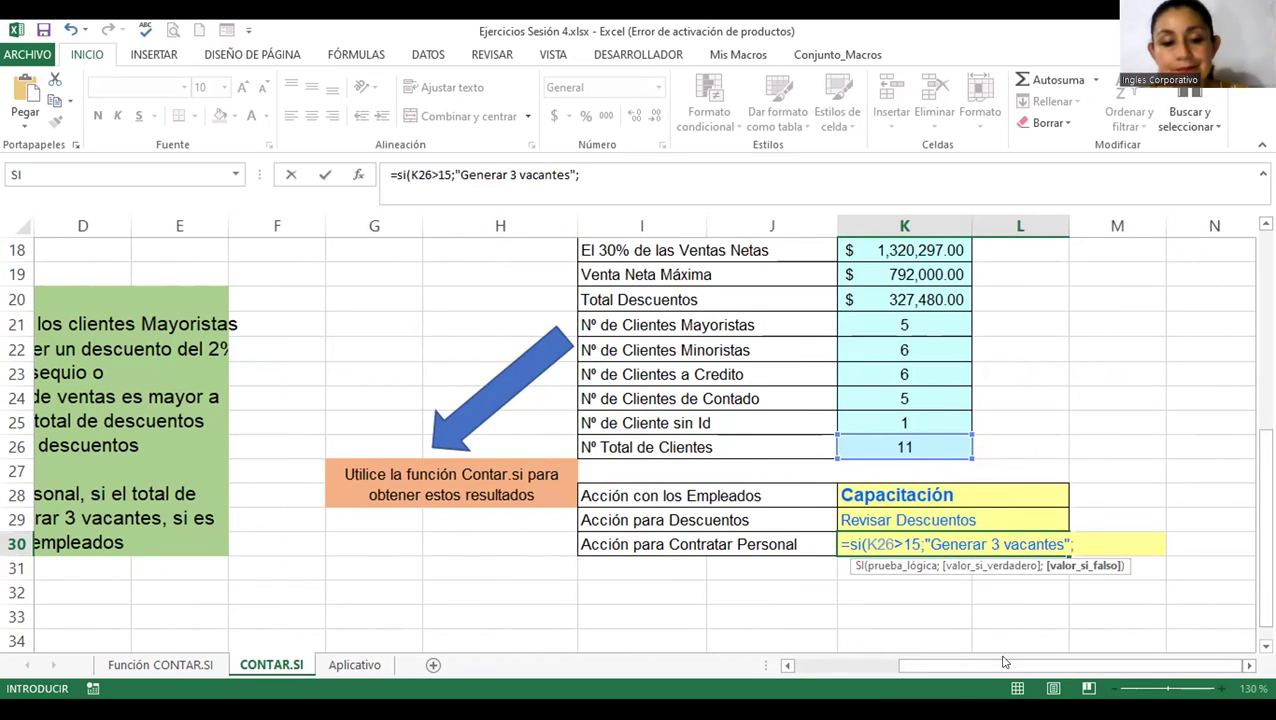
text(")
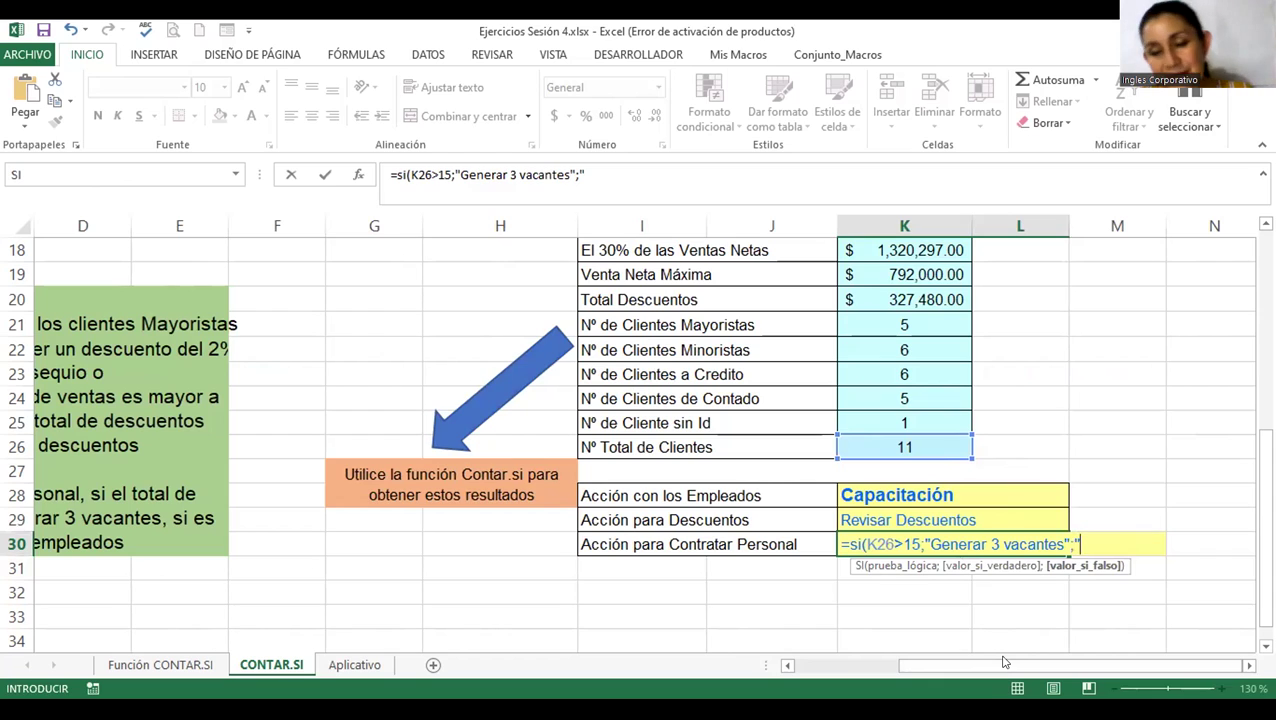
text(Revisar"))
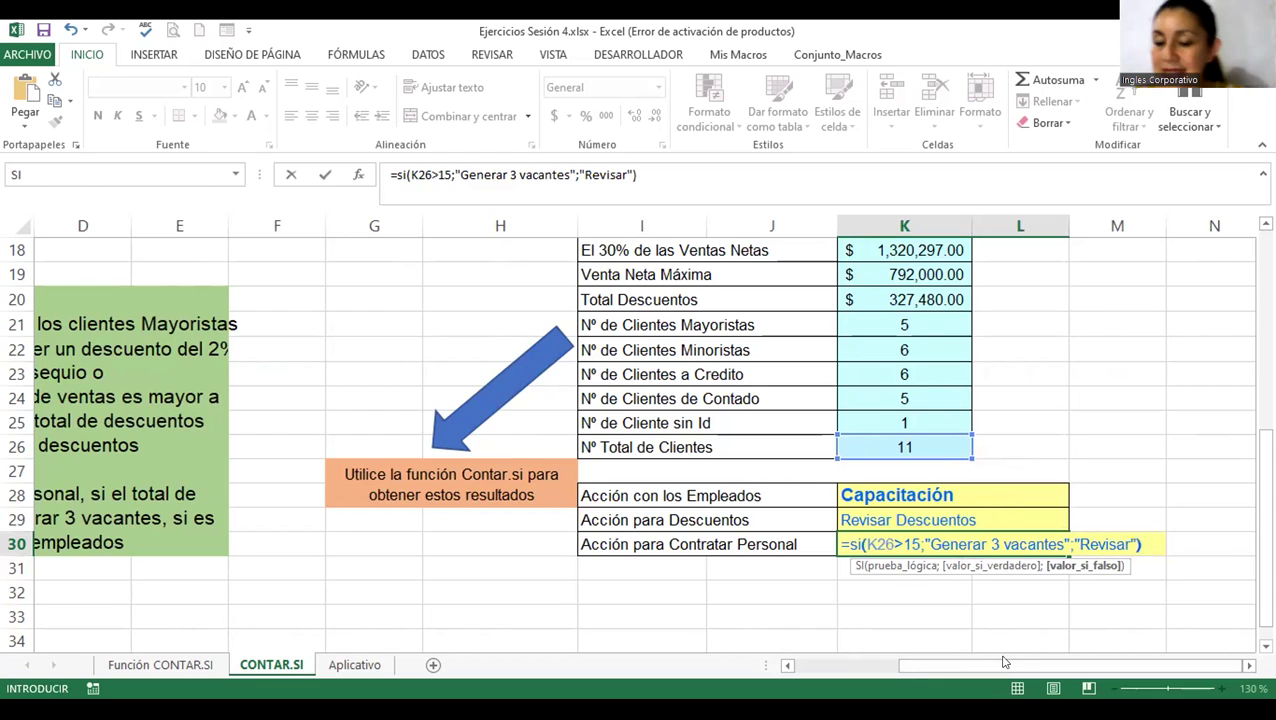
click(1247, 666)
click(1247, 666)
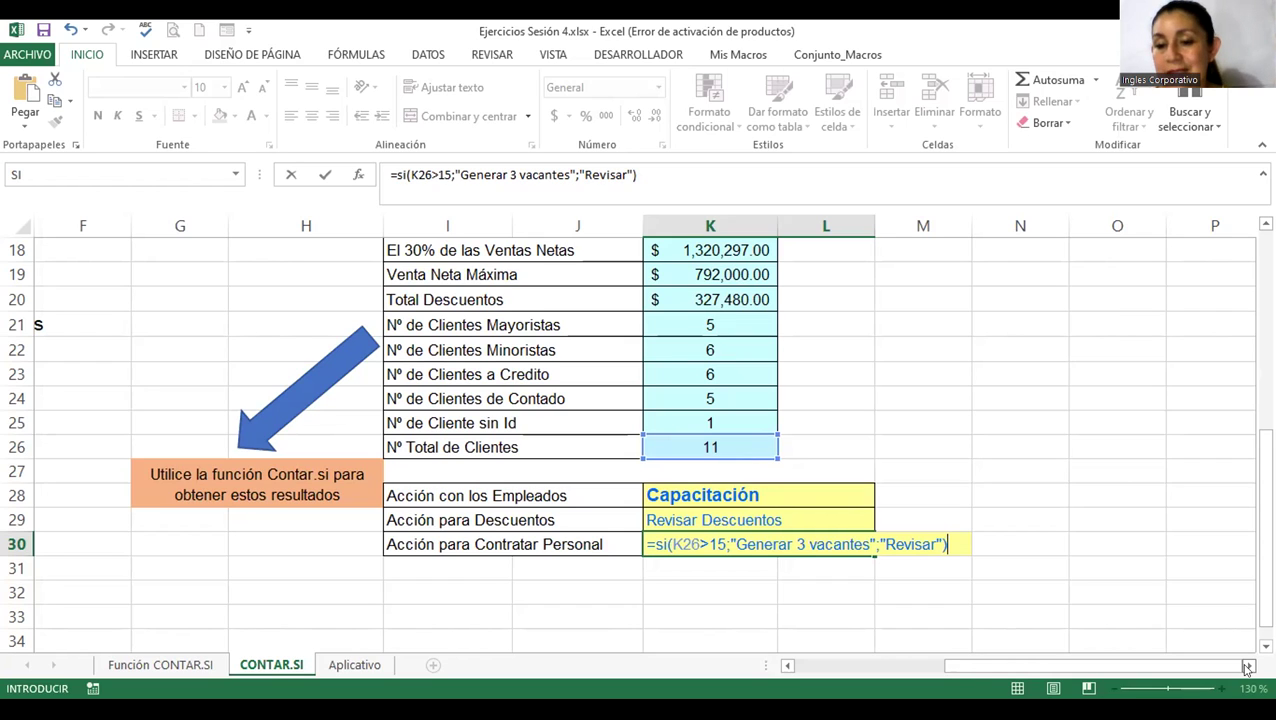
key(Return)
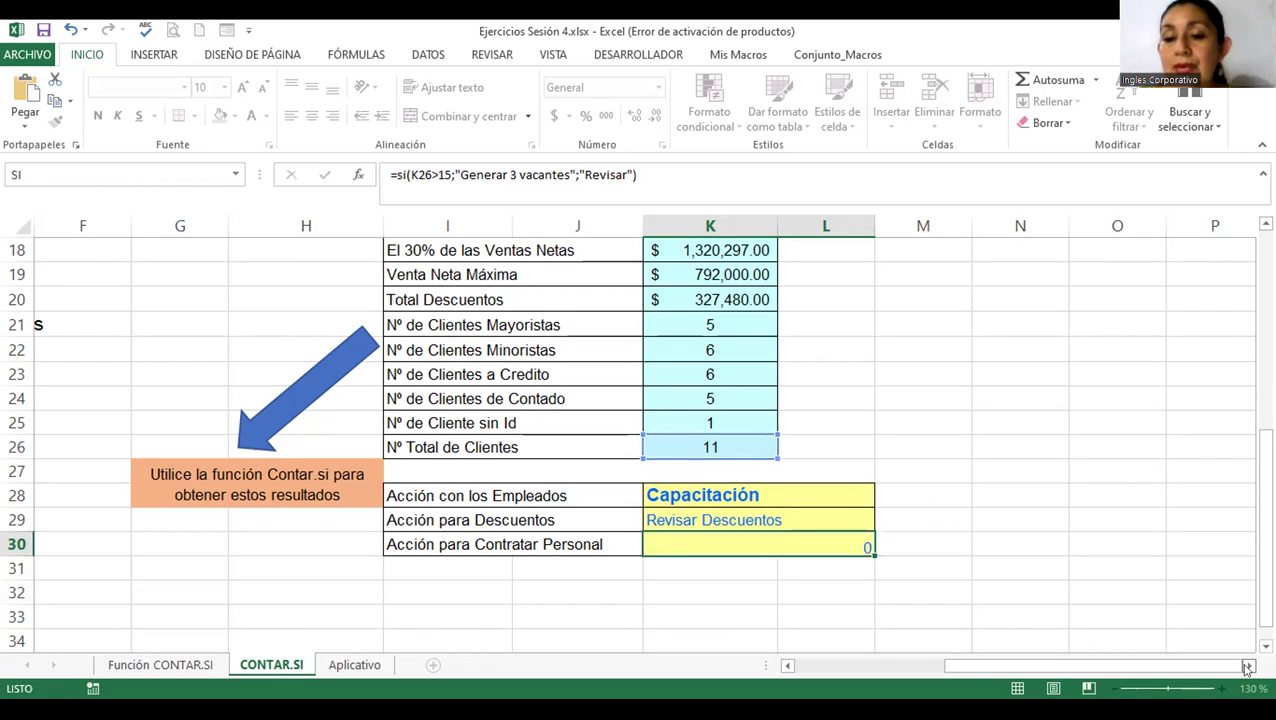